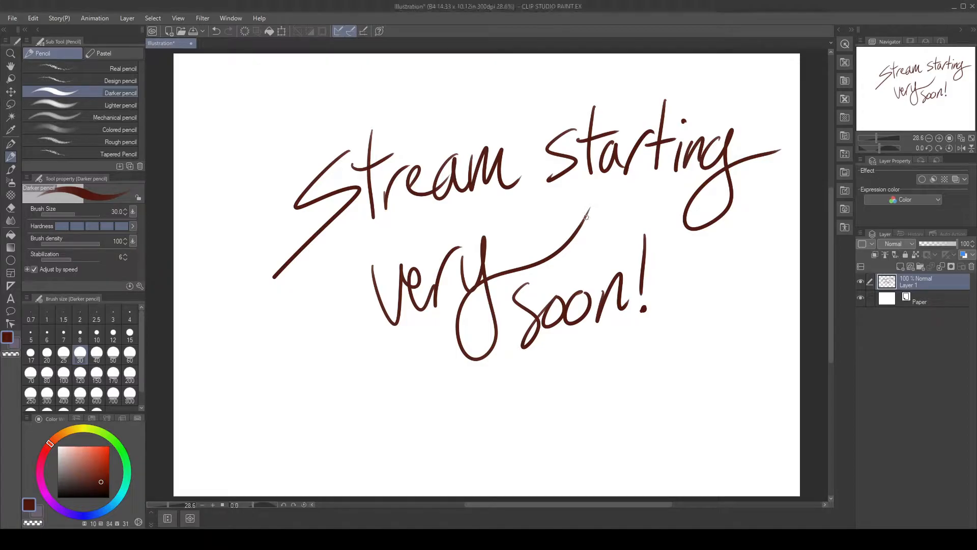
pyautogui.hotkey('ctrl', 'v')
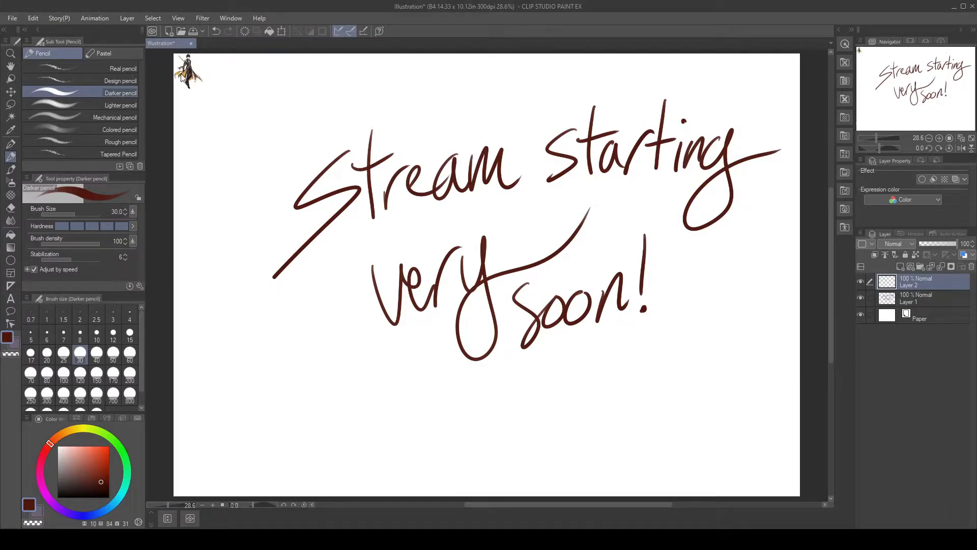
pyautogui.hotkey('ctrl', 't')
pyautogui.moveTo(208, 91); pyautogui.dragTo(331, 236)
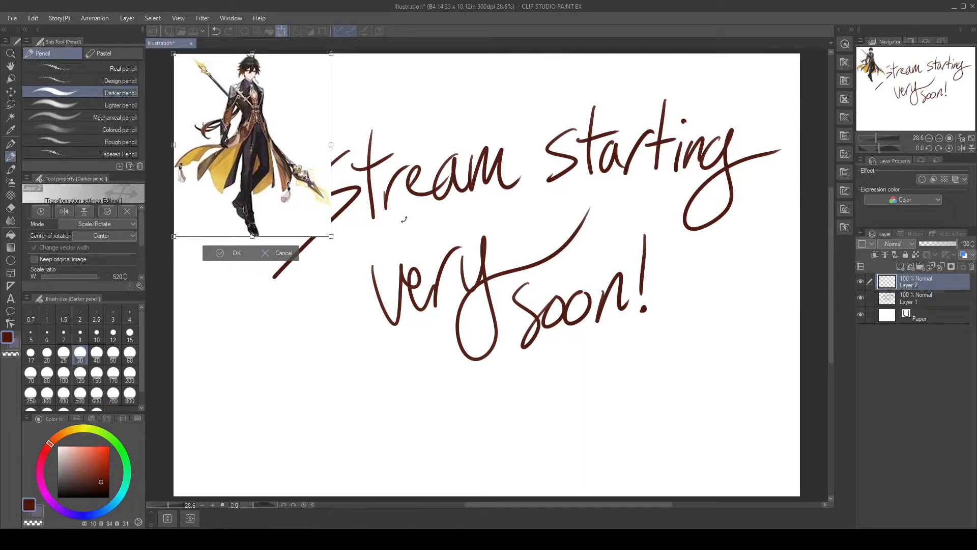
pyautogui.press('Return')
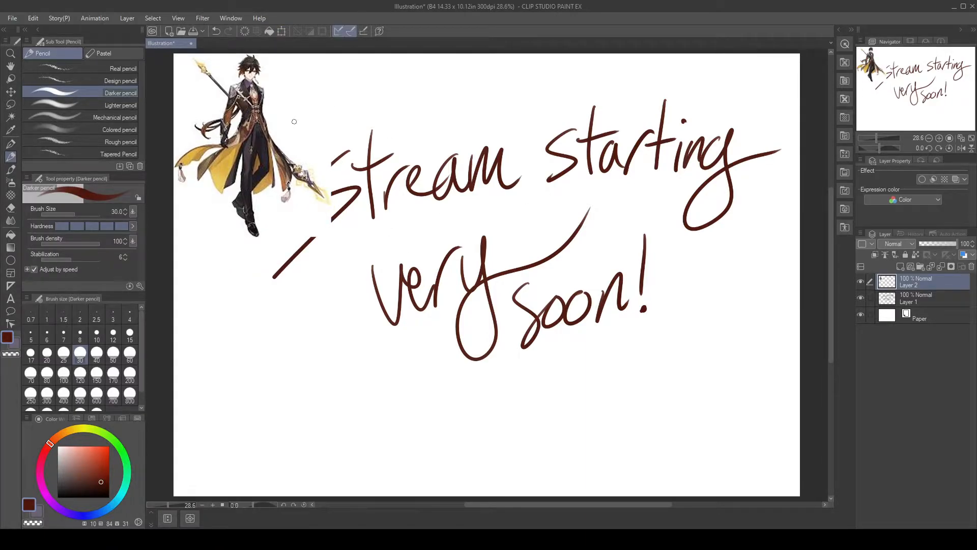
pyautogui.moveTo(270, 175); pyautogui.dragTo(277, 405)
pyautogui.hotkey('ctrl', 'z')
pyautogui.click(11, 92)
pyautogui.moveTo(212, 113); pyautogui.dragTo(223, 359)
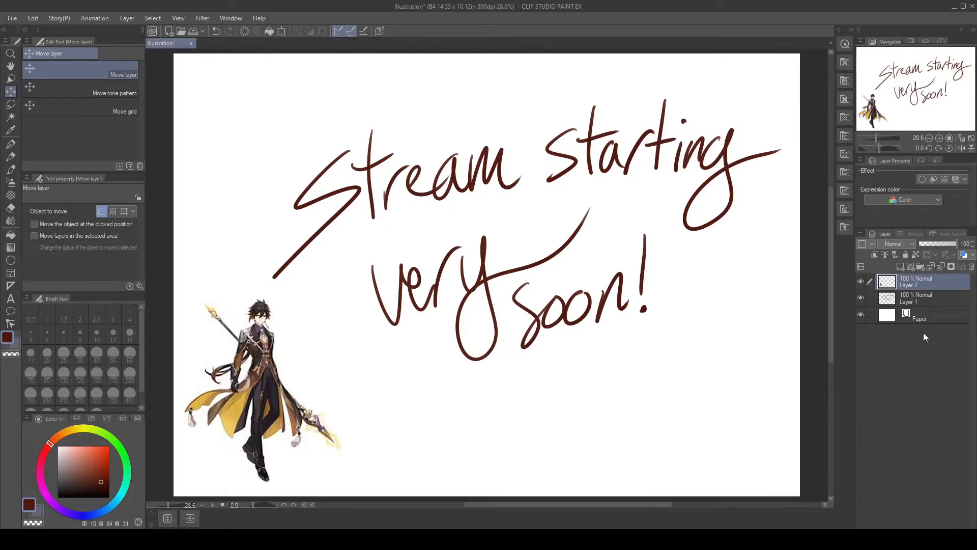
pyautogui.press('Delete')
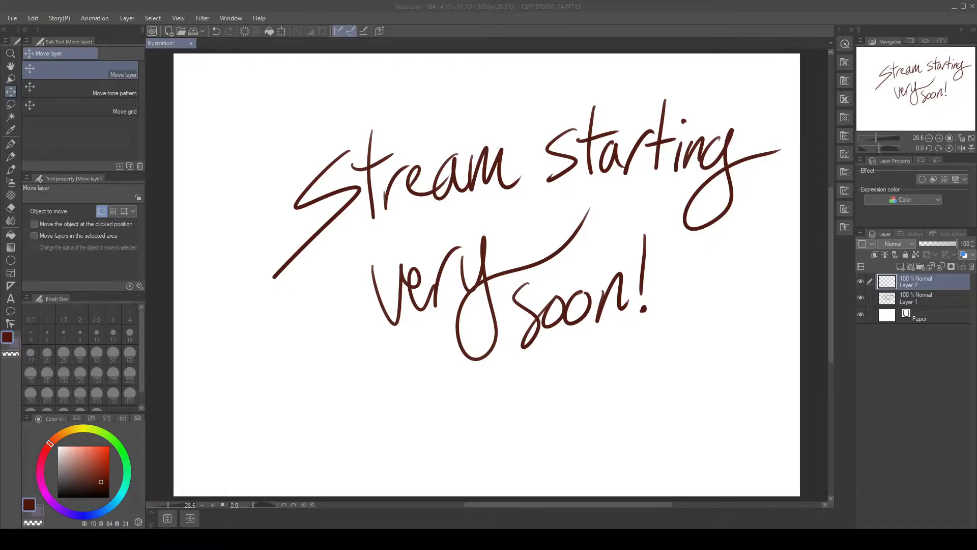
# Step: Paste the full-body character reference, scale it down to 34%, and place it in the canvas's lower-left corner
pyautogui.click(182, 243)
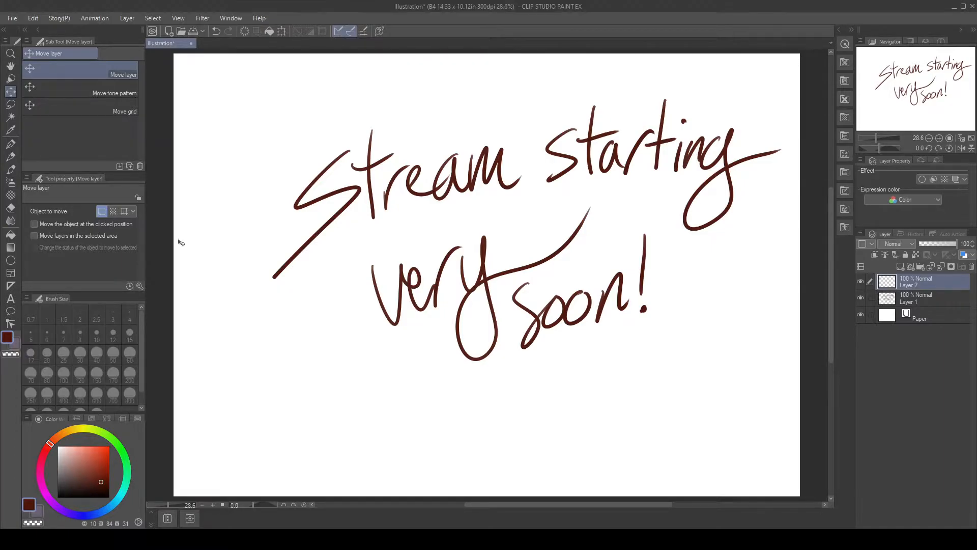
pyautogui.hotkey('ctrl', 'v')
pyautogui.hotkey('ctrl', 't')
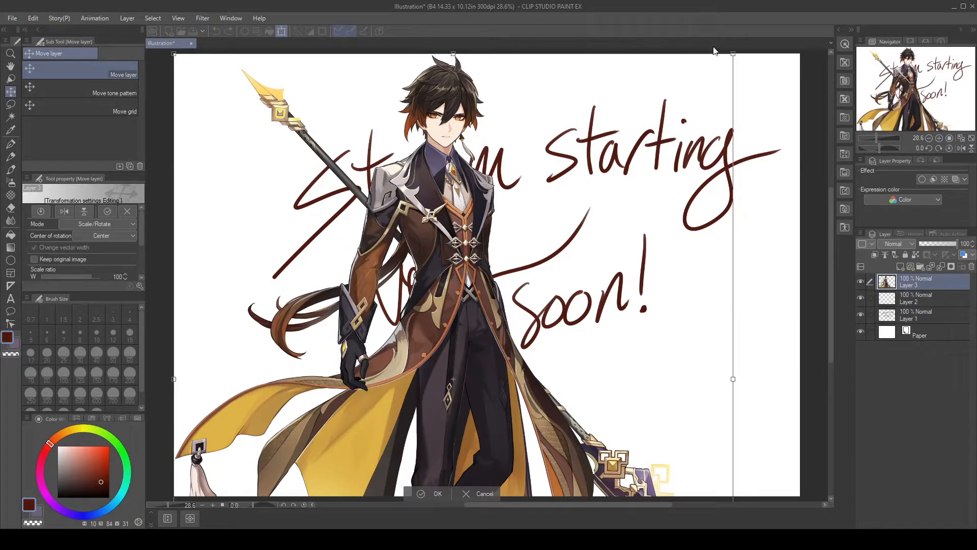
pyautogui.moveTo(730, 51); pyautogui.dragTo(484, 288)
pyautogui.moveTo(311, 429); pyautogui.dragTo(359, 206)
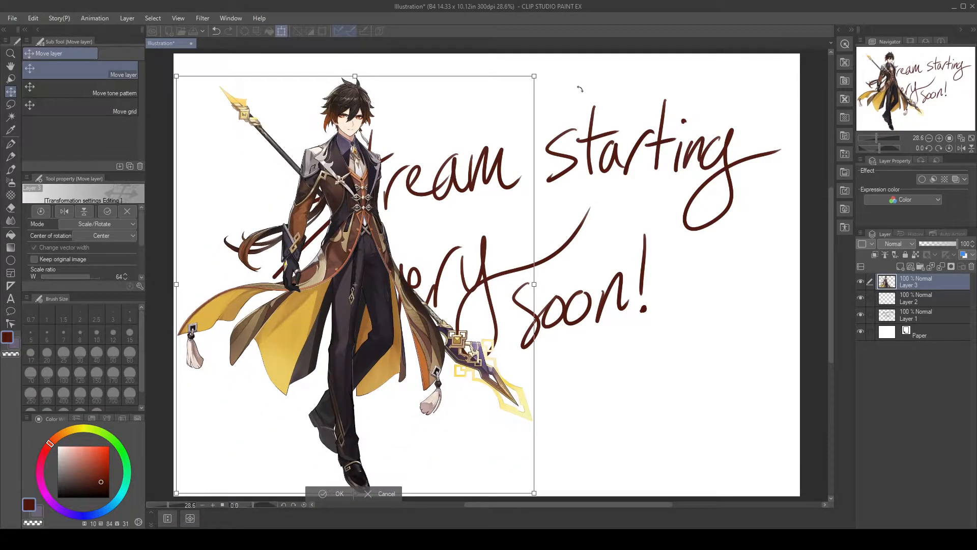
pyautogui.moveTo(534, 76); pyautogui.dragTo(421, 208)
pyautogui.moveTo(367, 245); pyautogui.dragTo(371, 234)
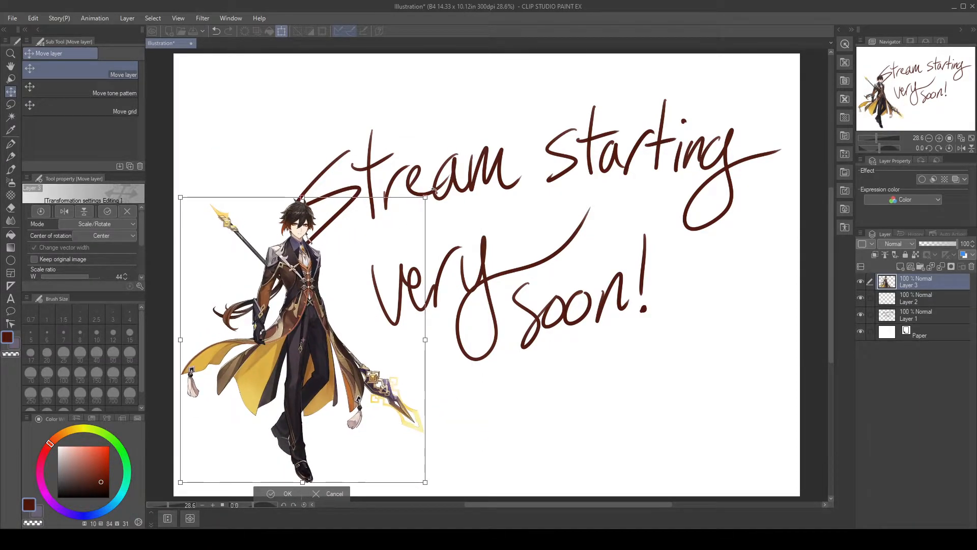
pyautogui.moveTo(424, 197); pyautogui.dragTo(367, 264)
pyautogui.moveTo(319, 317)
pyautogui.mouseDown()
pyautogui.moveTo(316, 335)
pyautogui.moveTo(317, 327)
pyautogui.mouseUp()
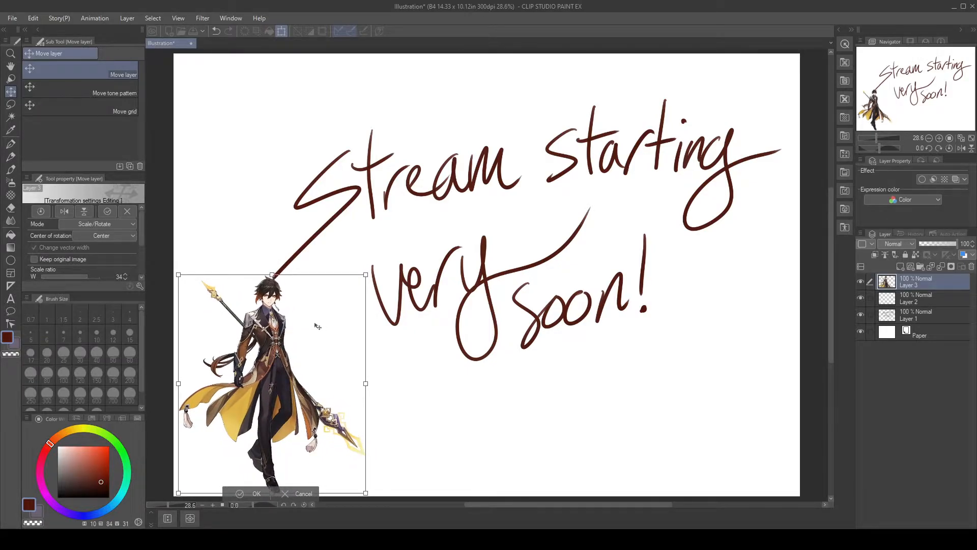
pyautogui.press('Return')
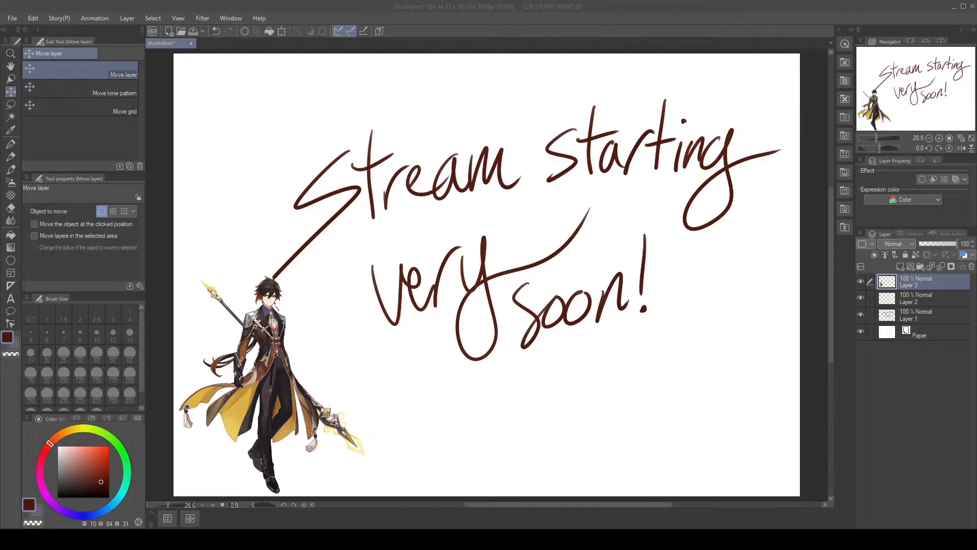
# Step: Paste the portrait reference in the canvas's upper-left corner and hide the handwritten "Stream starting very soon!" layer
pyautogui.click(227, 113)
pyautogui.hotkey('ctrl', 'v')
pyautogui.moveTo(246, 120)
pyautogui.mouseDown()
pyautogui.moveTo(253, 137)
pyautogui.moveTo(251, 124)
pyautogui.mouseUp()
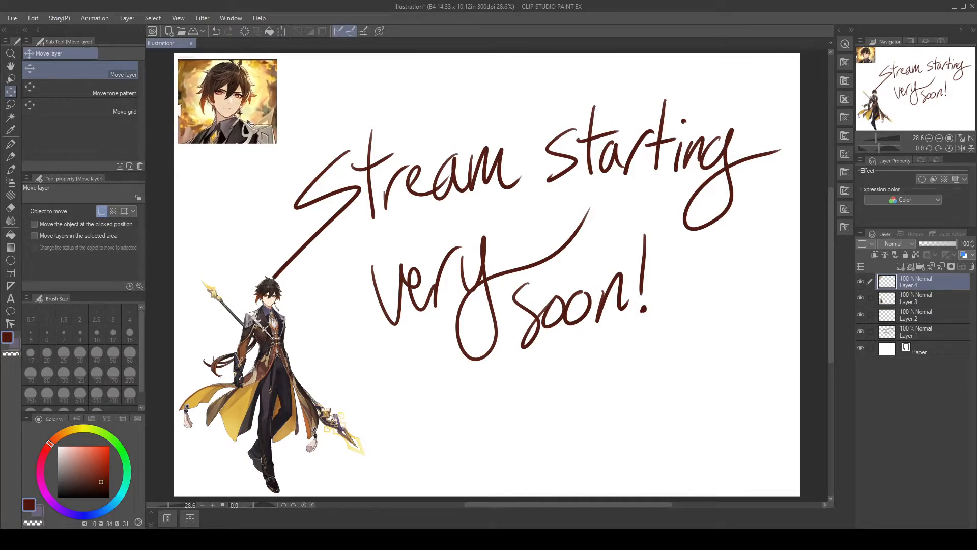
pyautogui.click(860, 320)
pyautogui.click(860, 332)
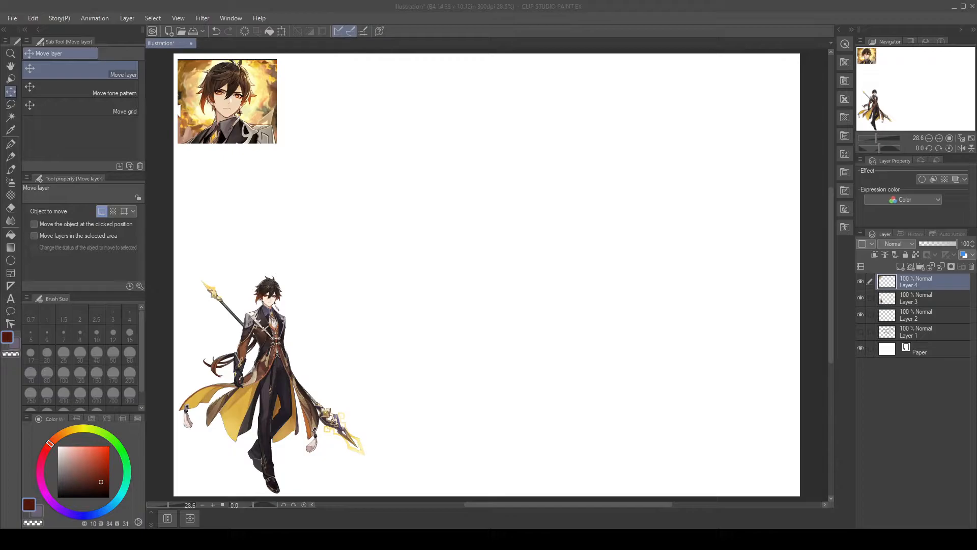
# Step: Paste the back-view reference and position it directly below the portrait, above the full-body figure
pyautogui.hotkey('ctrl', 'v')
pyautogui.moveTo(232, 139); pyautogui.dragTo(236, 231)
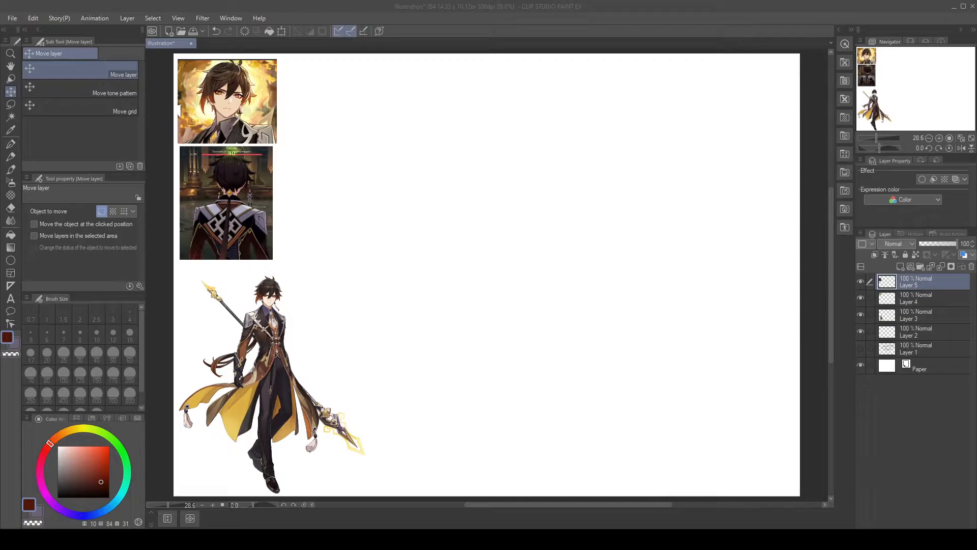
pyautogui.click(287, 308)
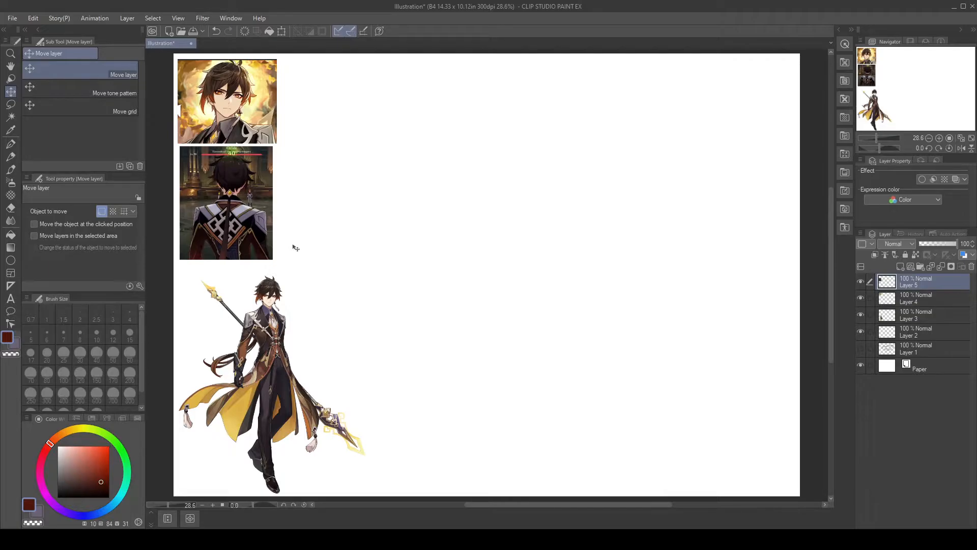
# Step: Choose the Opaque watercolor brush and sample white from the blank canvas as the drawing colour
pyautogui.click(11, 156)
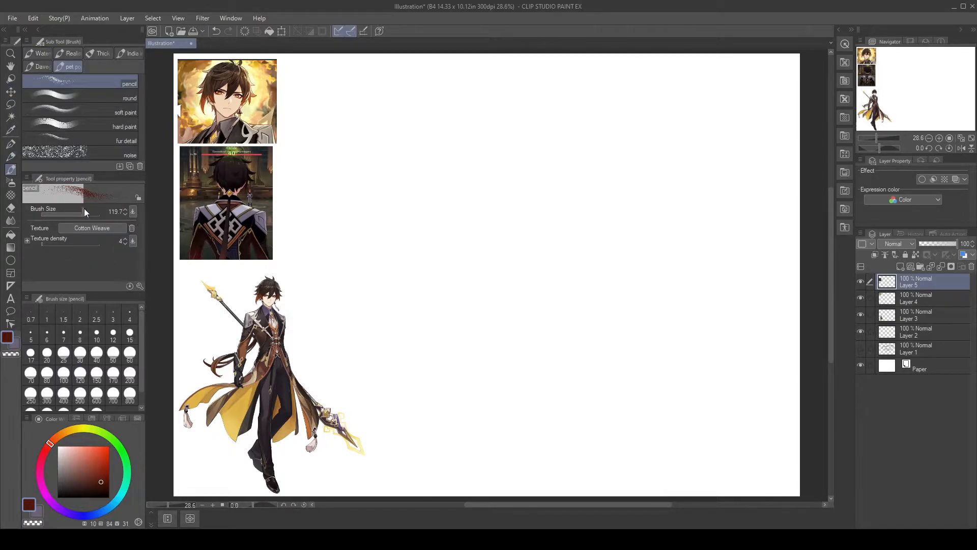
pyautogui.click(38, 53)
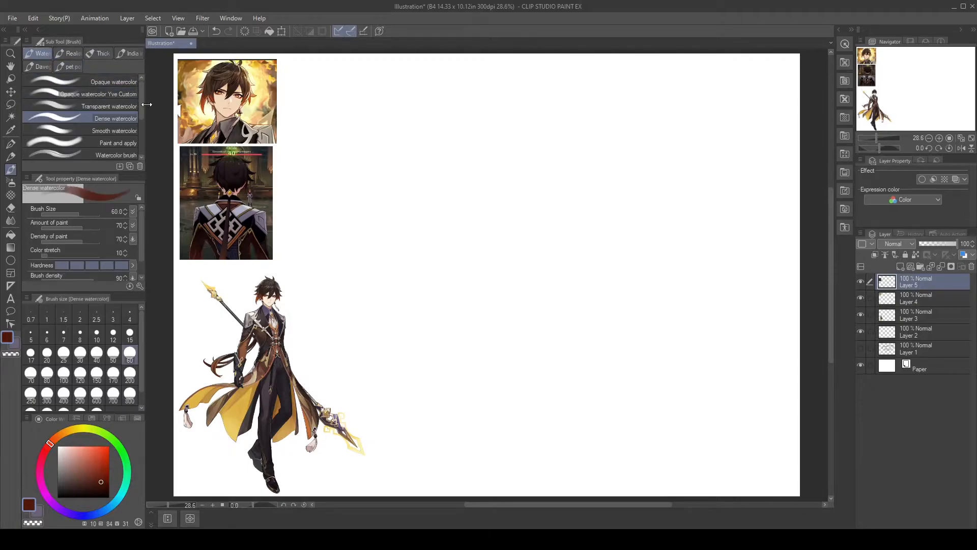
pyautogui.click(118, 83)
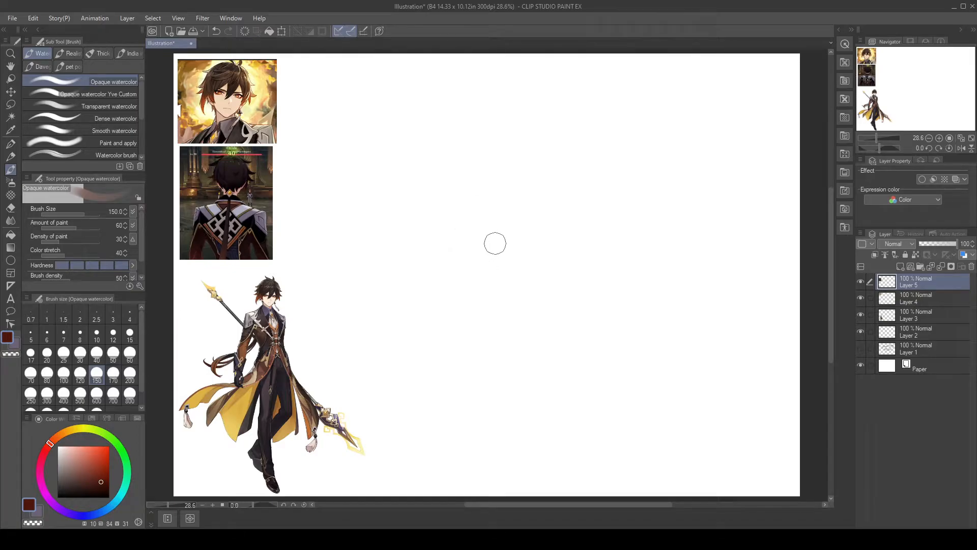
pyautogui.keyDown('alt'); pyautogui.click(483, 250); pyautogui.keyUp('alt')
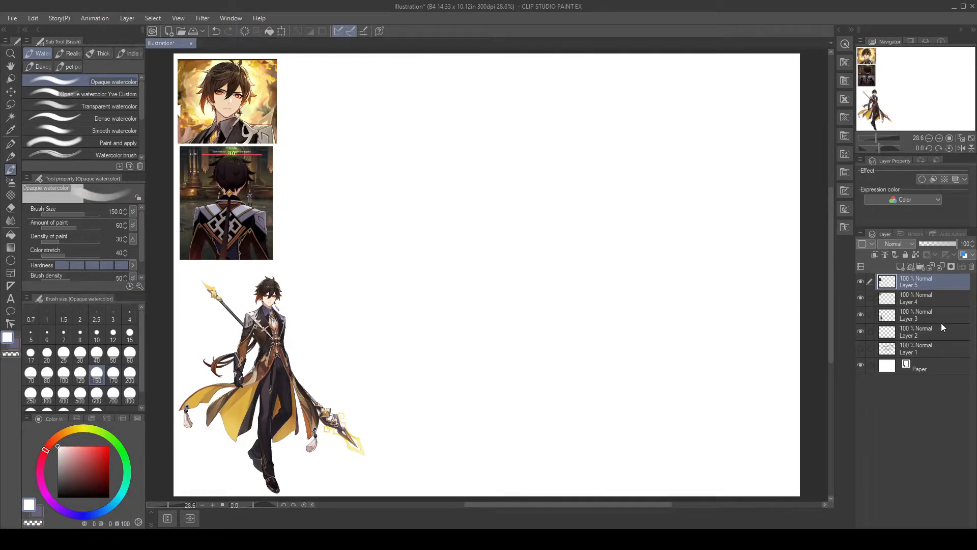
# Step: Move the empty Layer 2 above the reference layers and reduce the brush size to 20
pyautogui.moveTo(941, 331); pyautogui.dragTo(926, 281)
pyautogui.press('[')
pyautogui.press('[')
pyautogui.press('[')
pyautogui.press('[')
pyautogui.press('[')
pyautogui.press('[')
pyautogui.press('[')
pyautogui.press('[')
pyautogui.press('[')
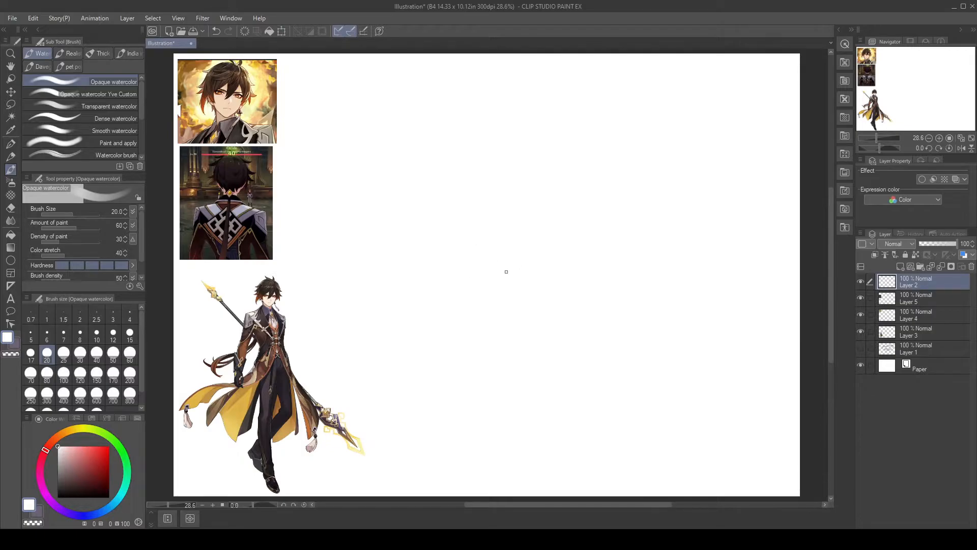
# Step: Sample dark brown from the full-body reference, test it with circular strokes on the blank canvas, and undo the strokes
pyautogui.hotkey('ctrl', 'z')
pyautogui.keyDown('alt'); pyautogui.click(267, 366); pyautogui.keyUp('alt')
pyautogui.moveTo(484, 236)
pyautogui.mouseDown()
pyautogui.moveTo(524, 290)
pyautogui.moveTo(571, 279)
pyautogui.mouseUp()
pyautogui.hotkey('ctrl', 'z')
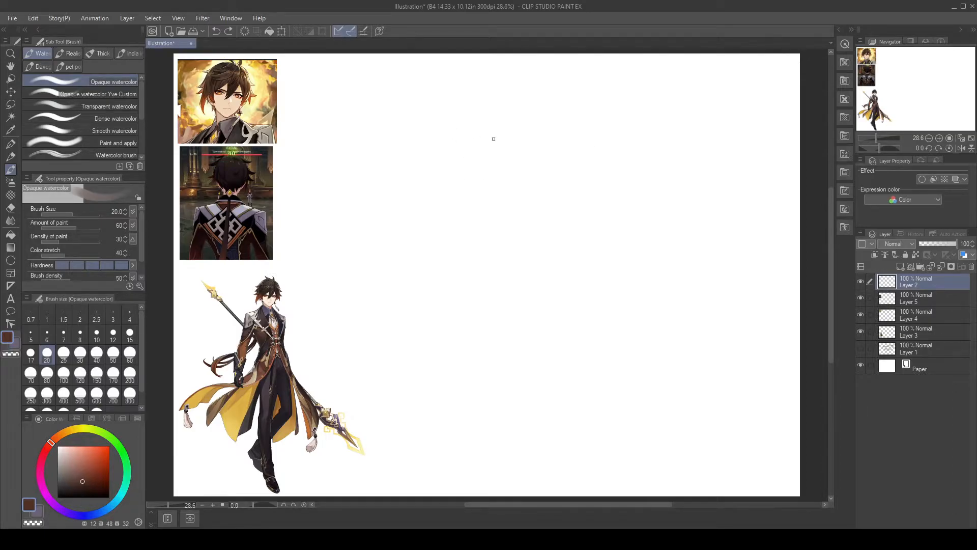
pyautogui.moveTo(469, 181)
pyautogui.mouseDown()
pyautogui.moveTo(473, 226)
pyautogui.moveTo(497, 233)
pyautogui.moveTo(560, 219)
pyautogui.mouseUp()
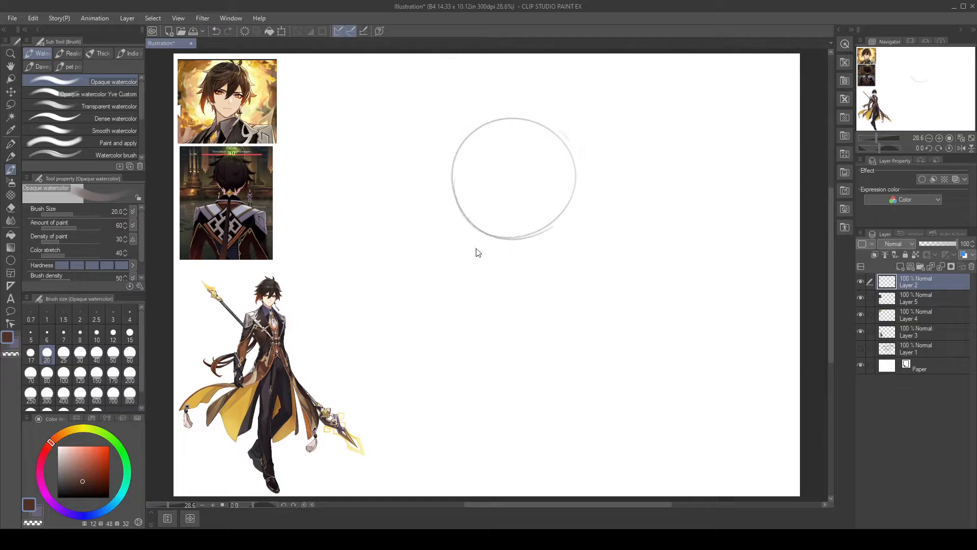
pyautogui.hotkey('ctrl', 'z')
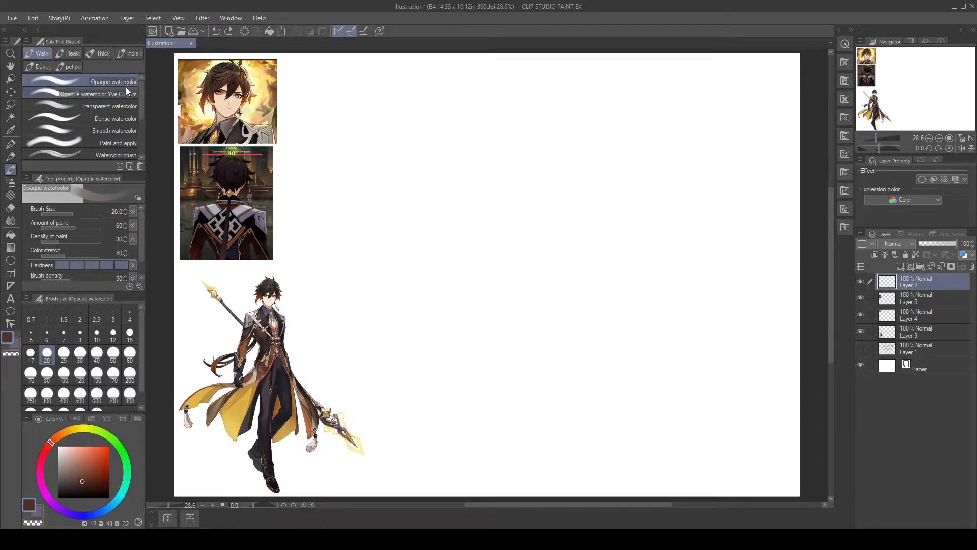
# Step: Switch to the Transparent watercolor brush, test circular strokes while reducing its size to 30, and undo the strokes
pyautogui.click(125, 106)
pyautogui.moveTo(578, 162); pyautogui.dragTo(560, 262)
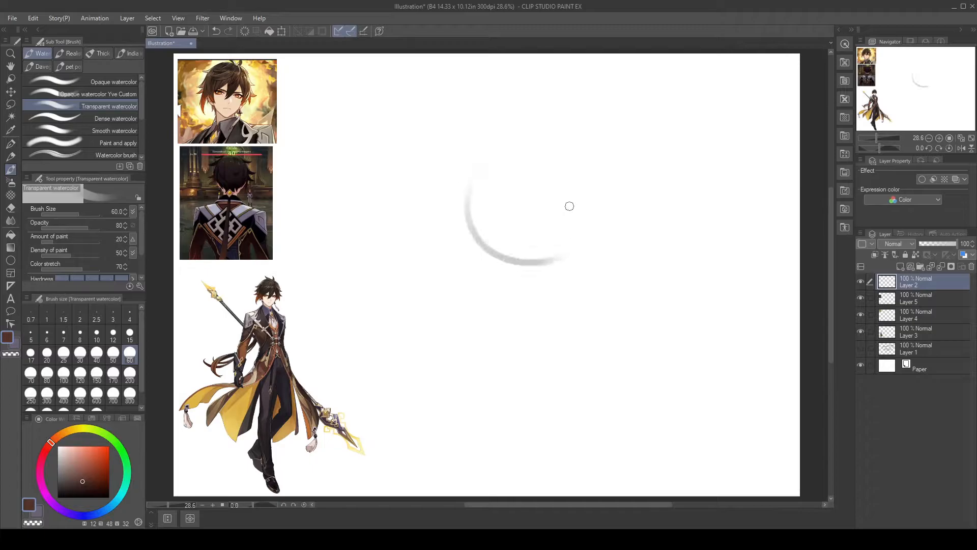
pyautogui.hotkey('ctrl', 'z')
pyautogui.moveTo(514, 153)
pyautogui.mouseDown()
pyautogui.moveTo(494, 273)
pyautogui.moveTo(575, 229)
pyautogui.mouseUp()
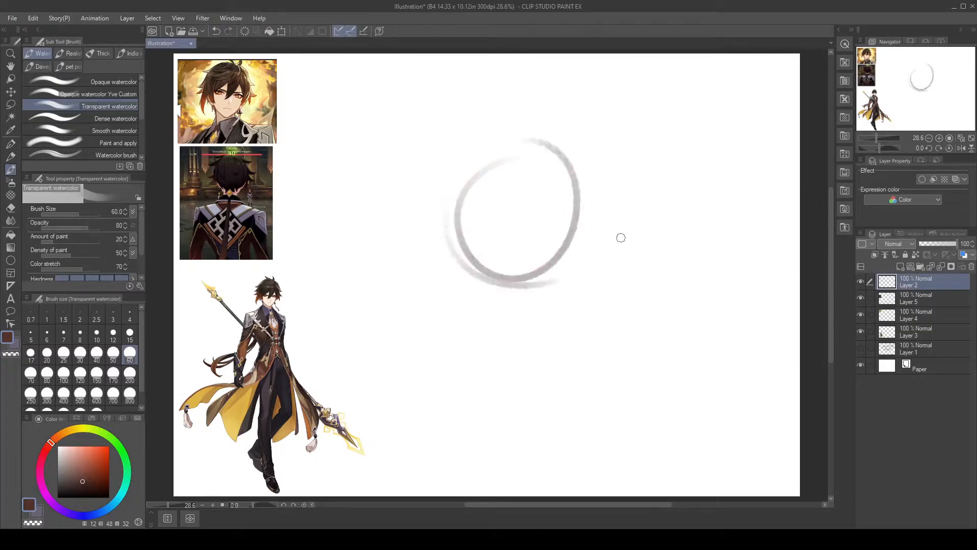
pyautogui.hotkey('ctrl', 'z')
pyautogui.press('[')
pyautogui.press('[')
pyautogui.press('[')
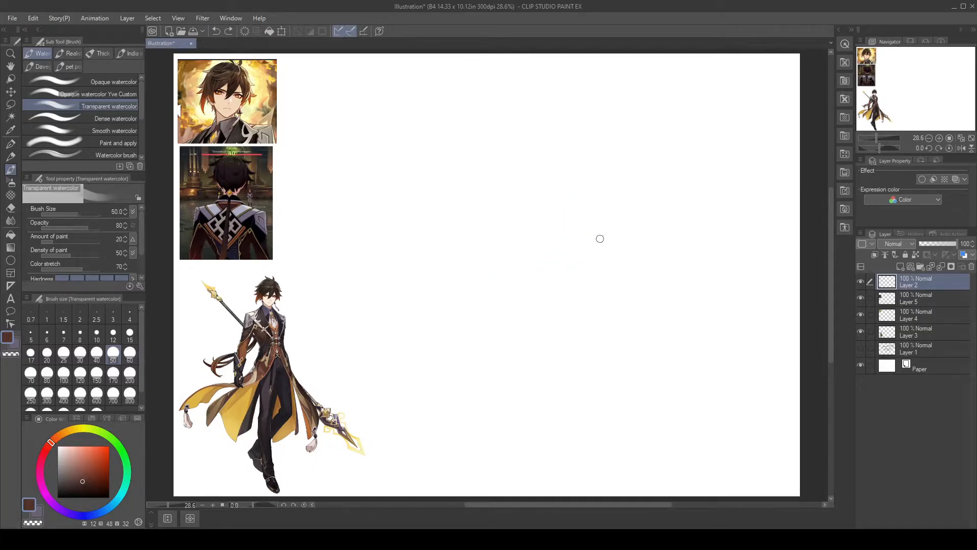
pyautogui.moveTo(465, 237); pyautogui.dragTo(572, 279)
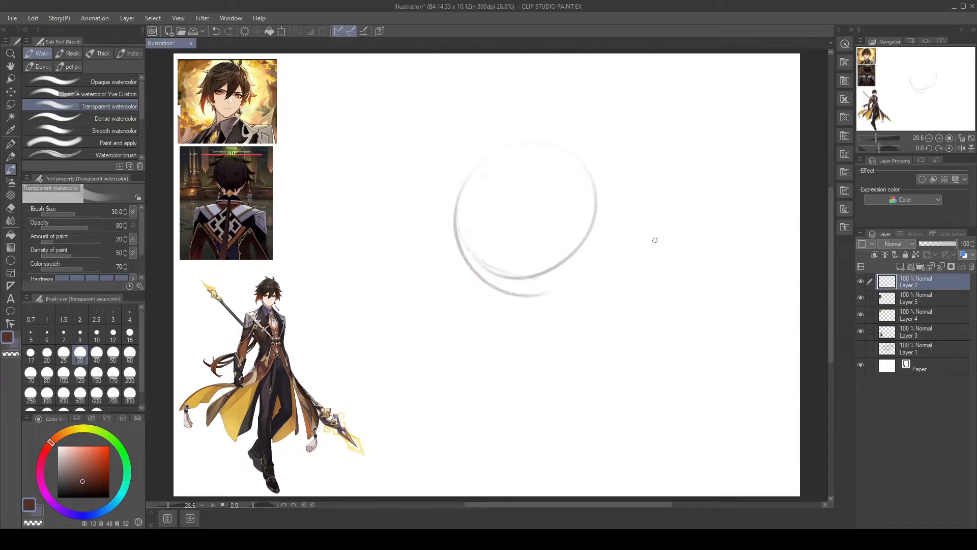
pyautogui.hotkey('ctrl', 'z')
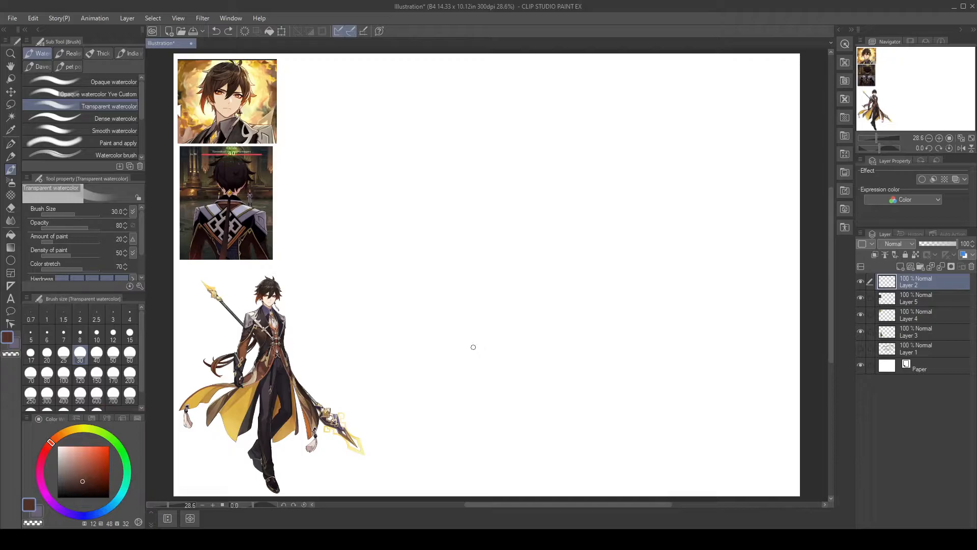
pyautogui.click(112, 80)
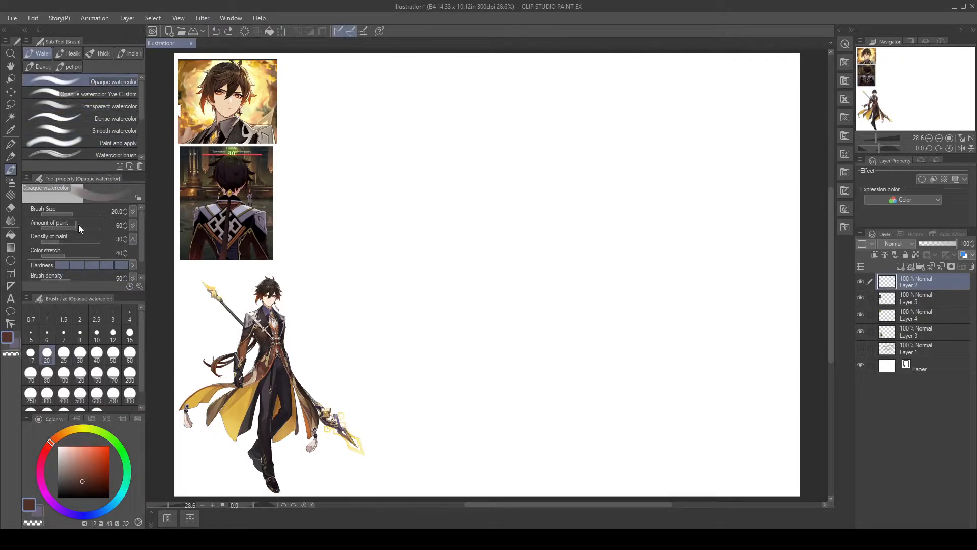
pyautogui.moveTo(143, 222); pyautogui.dragTo(140, 244)
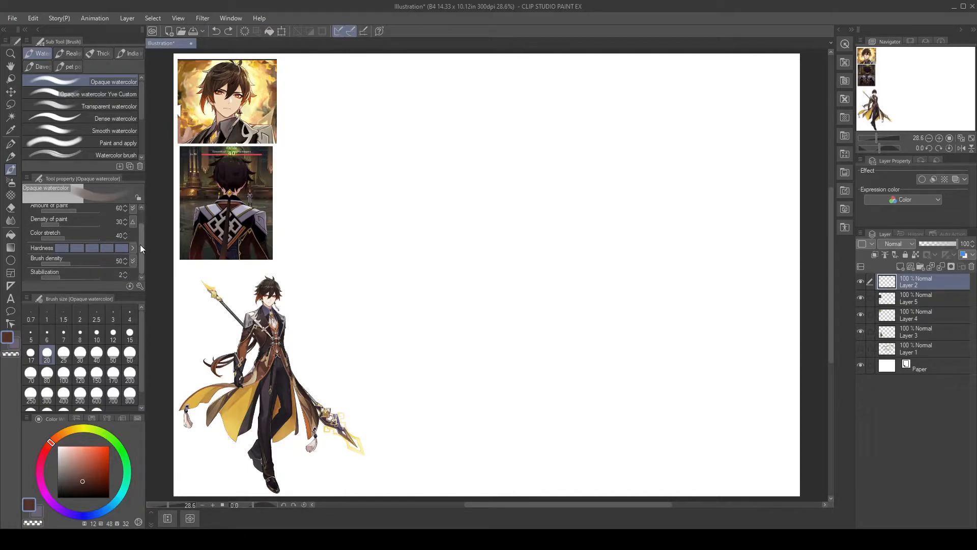
pyautogui.click(126, 95)
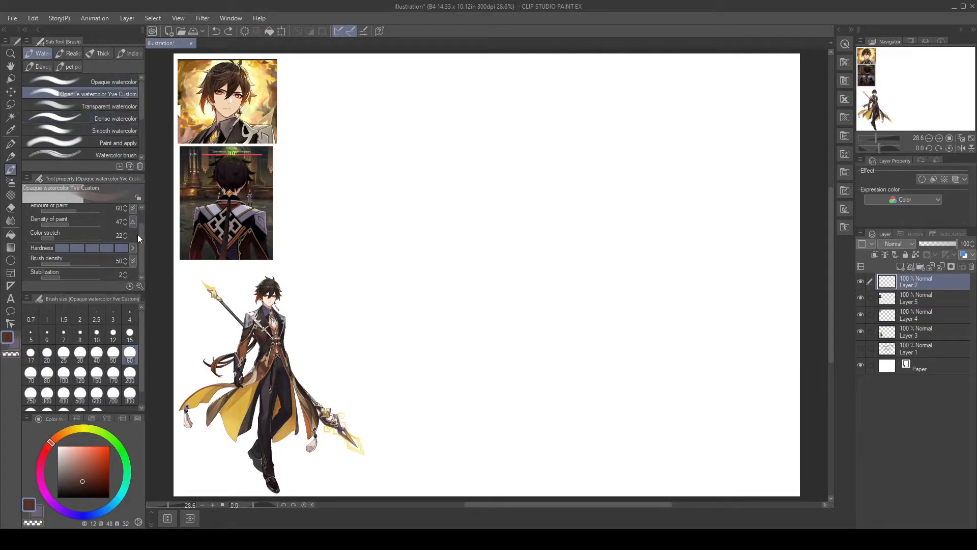
pyautogui.moveTo(467, 151)
pyautogui.mouseDown()
pyautogui.moveTo(529, 170)
pyautogui.moveTo(499, 255)
pyautogui.moveTo(576, 294)
pyautogui.mouseUp()
pyautogui.hotkey('ctrl', 'z')
# Step: Compare the Dense watercolor and Transparent watercolor brush settings, and select Transparent watercolor
pyautogui.click(118, 118)
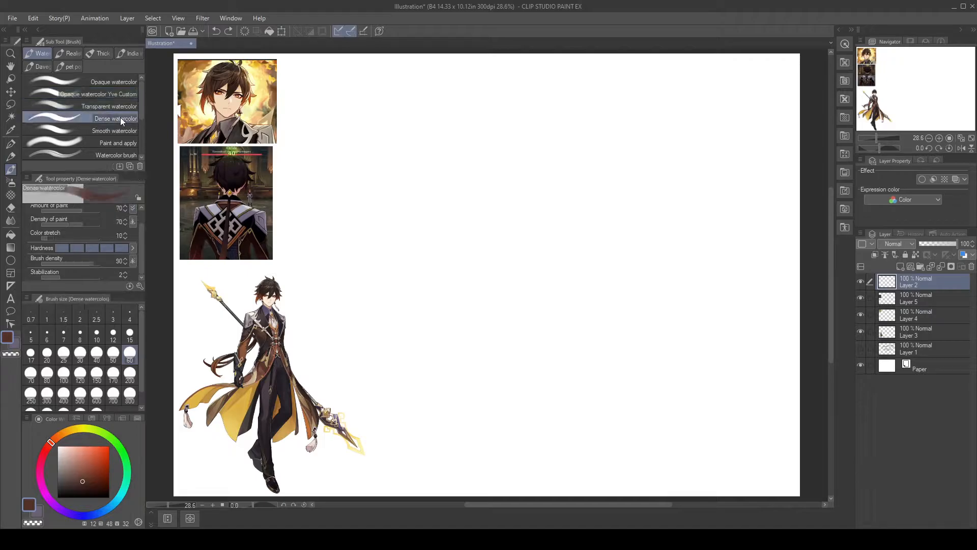
pyautogui.click(116, 106)
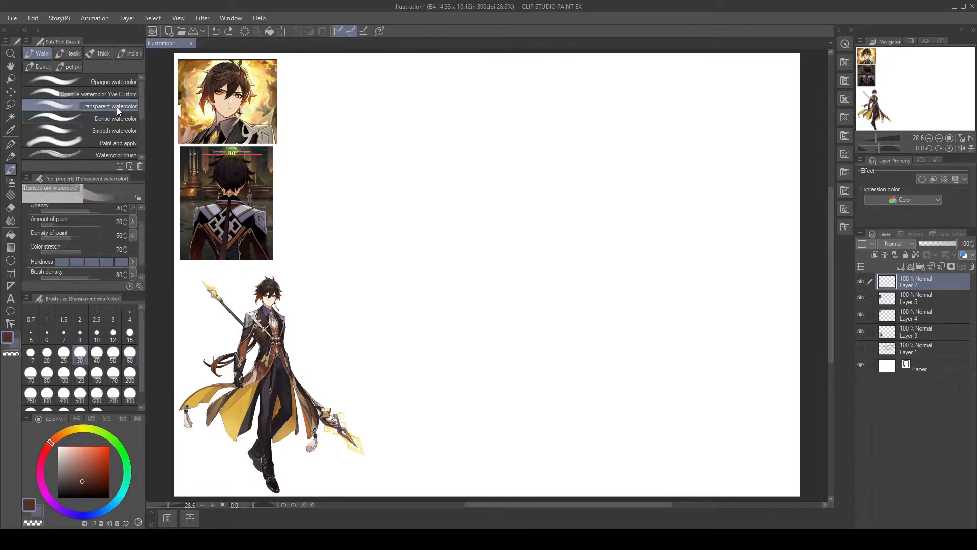
pyautogui.click(117, 119)
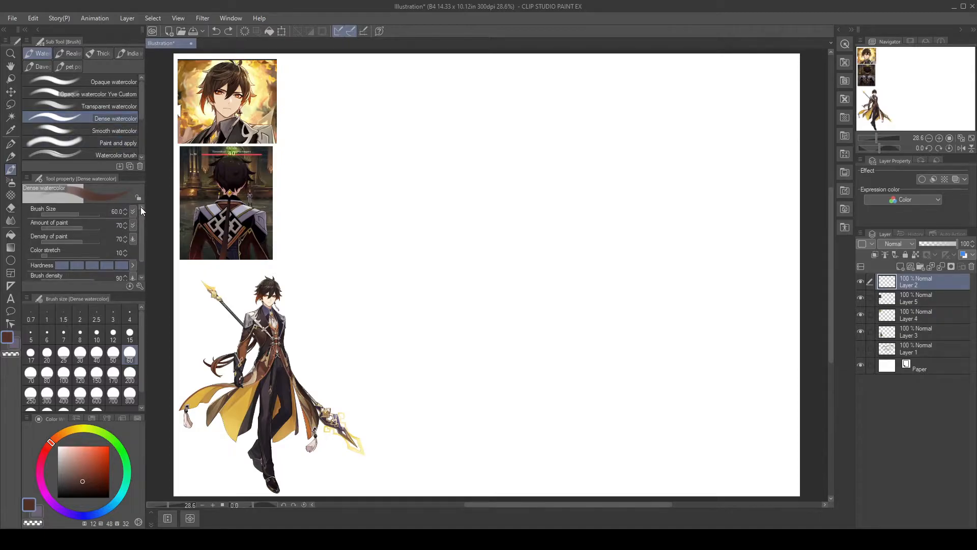
pyautogui.click(112, 108)
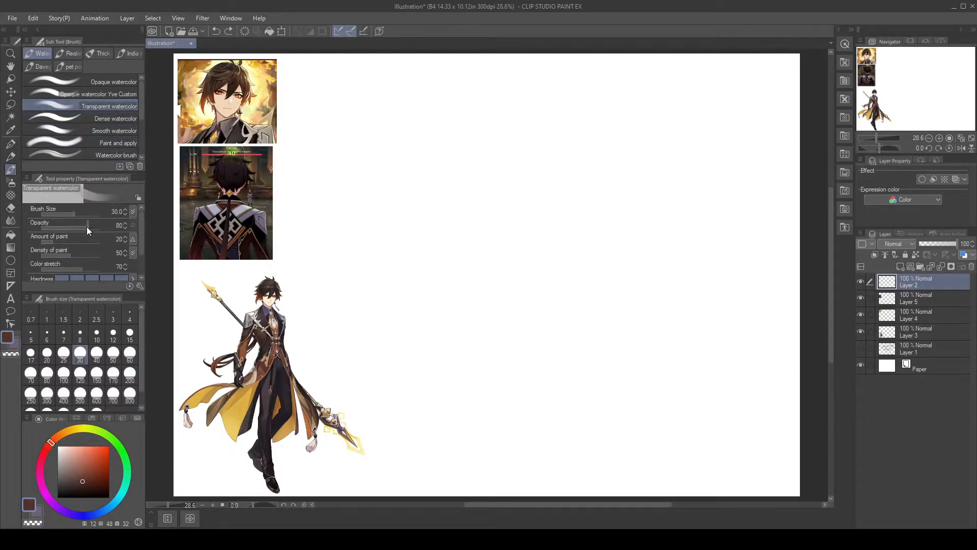
# Step: Lower the Transparent watercolor brush opacity to 66, test it with a looping scribble, and undo the scribble
pyautogui.moveTo(87, 227); pyautogui.dragTo(81, 227)
pyautogui.moveTo(471, 278)
pyautogui.mouseDown()
pyautogui.moveTo(473, 317)
pyautogui.moveTo(509, 356)
pyautogui.mouseUp()
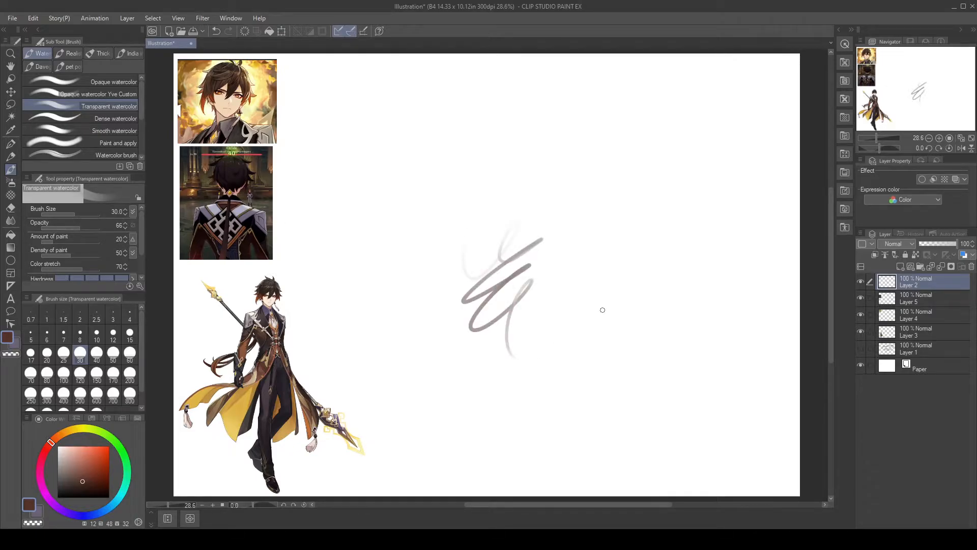
pyautogui.hotkey('ctrl', 'z')
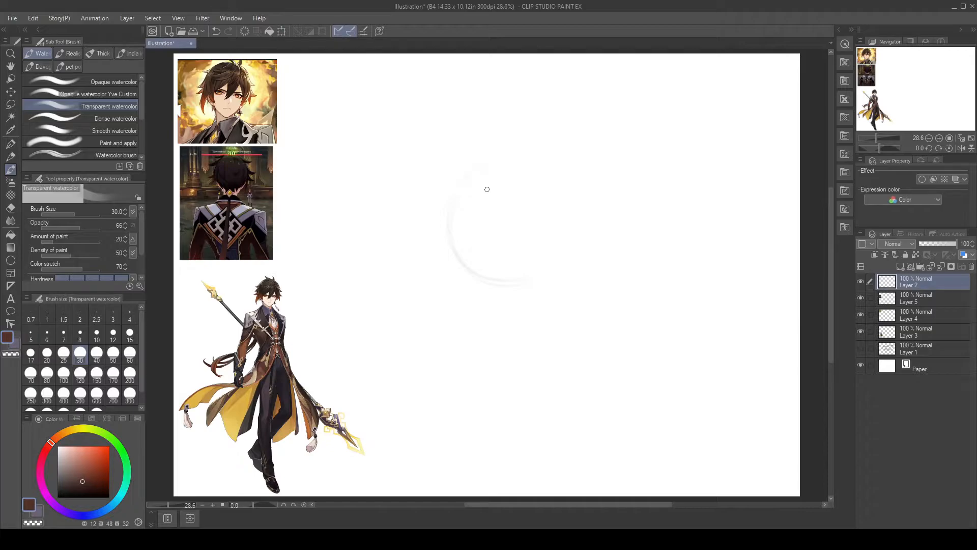
# Step: Sketch the centre line, brow line and side plane inside the head circle, softening excess lines with the Soft eraser
pyautogui.moveTo(484, 192)
pyautogui.mouseDown()
pyautogui.moveTo(475, 259)
pyautogui.moveTo(496, 171)
pyautogui.moveTo(482, 291)
pyautogui.moveTo(476, 251)
pyautogui.moveTo(451, 220)
pyautogui.moveTo(515, 253)
pyautogui.mouseUp()
pyautogui.moveTo(529, 199)
pyautogui.mouseDown()
pyautogui.moveTo(513, 254)
pyautogui.moveTo(549, 251)
pyautogui.mouseUp()
pyautogui.moveTo(553, 200); pyautogui.dragTo(557, 226)
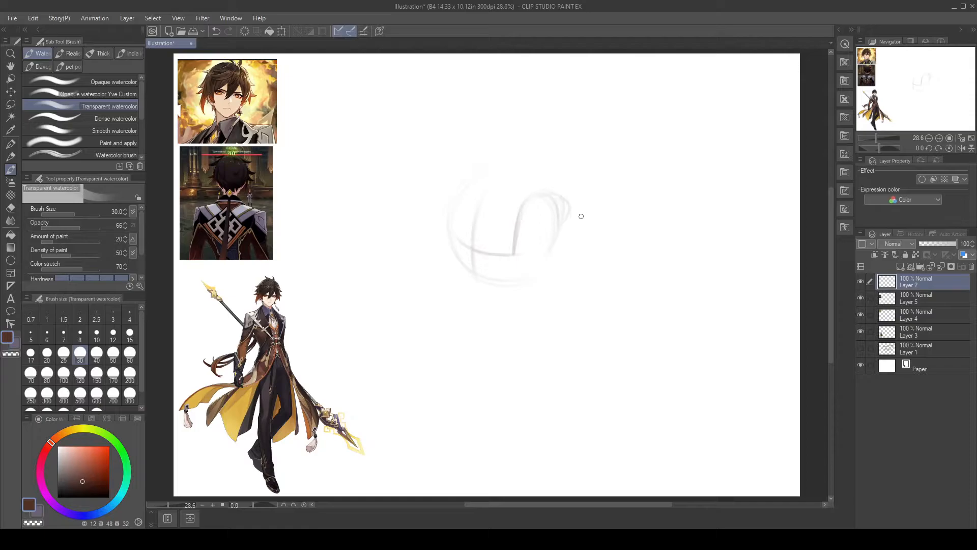
pyautogui.press('e')
pyautogui.moveTo(567, 191)
pyautogui.mouseDown()
pyautogui.moveTo(583, 175)
pyautogui.moveTo(562, 191)
pyautogui.mouseUp()
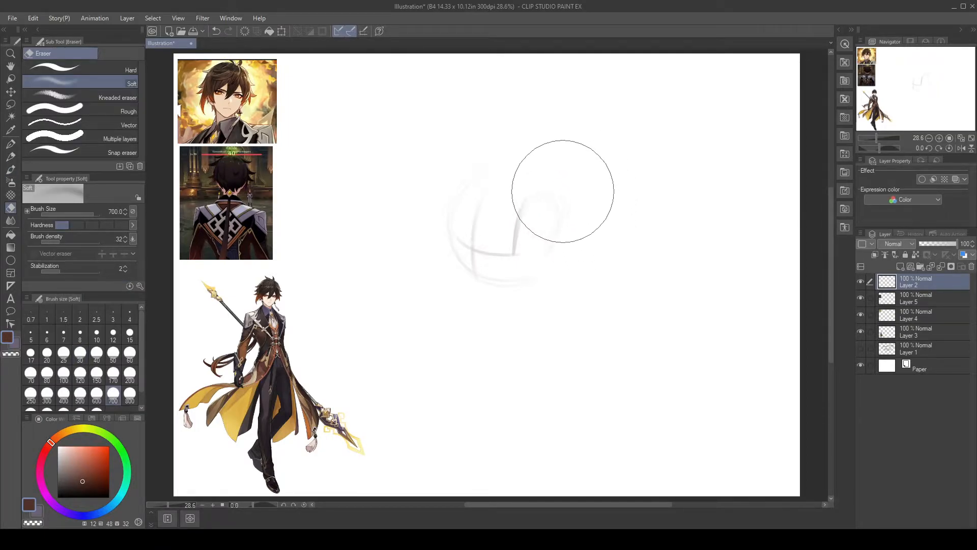
pyautogui.press('b')
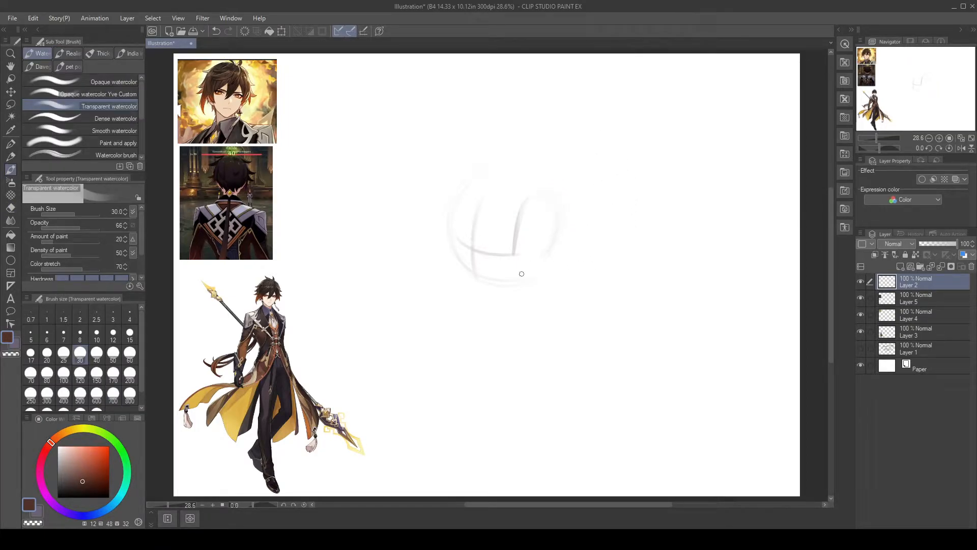
# Step: Sketch the cheek, jaw and chin below the head circle, and add a rounded ear beside the jaw
pyautogui.moveTo(517, 255); pyautogui.dragTo(493, 300)
pyautogui.moveTo(450, 224)
pyautogui.mouseDown()
pyautogui.moveTo(453, 280)
pyautogui.moveTo(460, 182)
pyautogui.moveTo(539, 107)
pyautogui.moveTo(469, 250)
pyautogui.moveTo(457, 194)
pyautogui.moveTo(451, 259)
pyautogui.moveTo(456, 270)
pyautogui.moveTo(477, 214)
pyautogui.moveTo(474, 298)
pyautogui.mouseUp()
pyautogui.moveTo(486, 310); pyautogui.dragTo(469, 299)
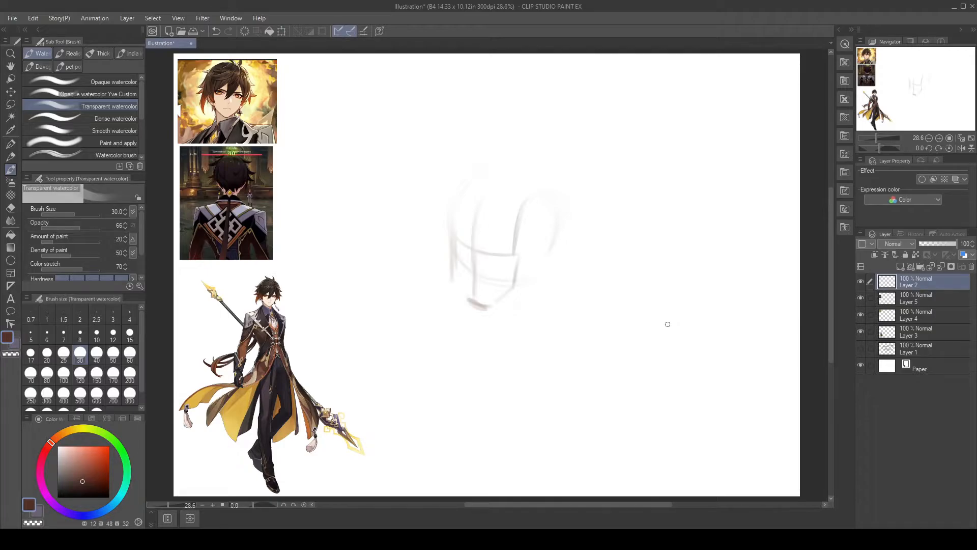
pyautogui.click(461, 294)
pyautogui.moveTo(457, 280)
pyautogui.mouseDown()
pyautogui.moveTo(474, 311)
pyautogui.moveTo(488, 301)
pyautogui.moveTo(472, 303)
pyautogui.moveTo(505, 292)
pyautogui.moveTo(480, 305)
pyautogui.moveTo(516, 268)
pyautogui.moveTo(522, 242)
pyautogui.moveTo(517, 255)
pyautogui.moveTo(534, 259)
pyautogui.moveTo(516, 261)
pyautogui.moveTo(529, 274)
pyautogui.moveTo(527, 247)
pyautogui.moveTo(523, 275)
pyautogui.mouseUp()
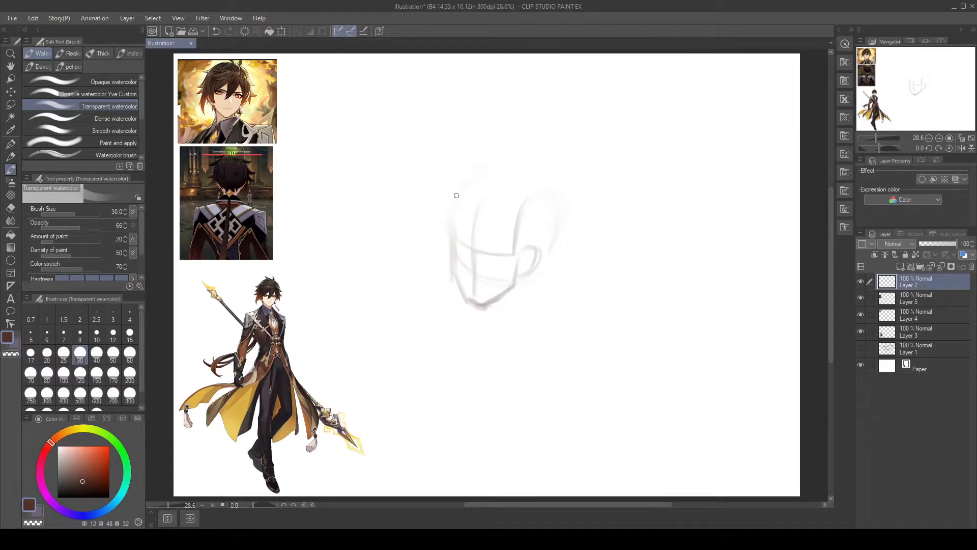
# Step: Outline the top of the cranium and sketch the neck with a curved base line
pyautogui.moveTo(464, 199)
pyautogui.mouseDown()
pyautogui.moveTo(510, 166)
pyautogui.moveTo(556, 195)
pyautogui.moveTo(549, 198)
pyautogui.moveTo(548, 305)
pyautogui.mouseUp()
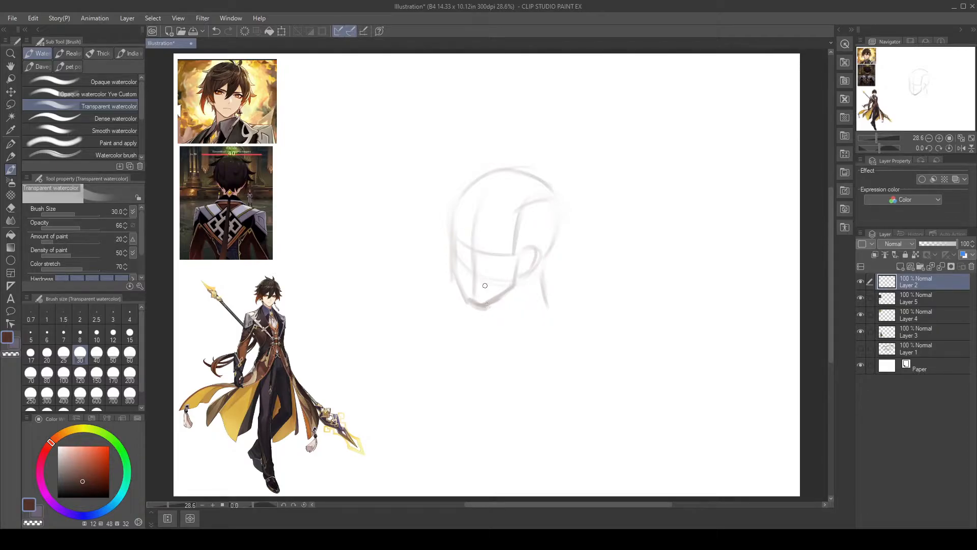
pyautogui.moveTo(533, 325)
pyautogui.mouseDown()
pyautogui.moveTo(541, 303)
pyautogui.moveTo(488, 322)
pyautogui.moveTo(542, 300)
pyautogui.moveTo(535, 326)
pyautogui.moveTo(491, 331)
pyautogui.mouseUp()
# Step: Try to sketch shoulder lines extending from both sides of the neck
pyautogui.moveTo(447, 294); pyautogui.dragTo(395, 296)
pyautogui.hotkey('ctrl', 'z')
pyautogui.moveTo(460, 315); pyautogui.dragTo(414, 317)
pyautogui.moveTo(557, 310); pyautogui.dragTo(608, 363)
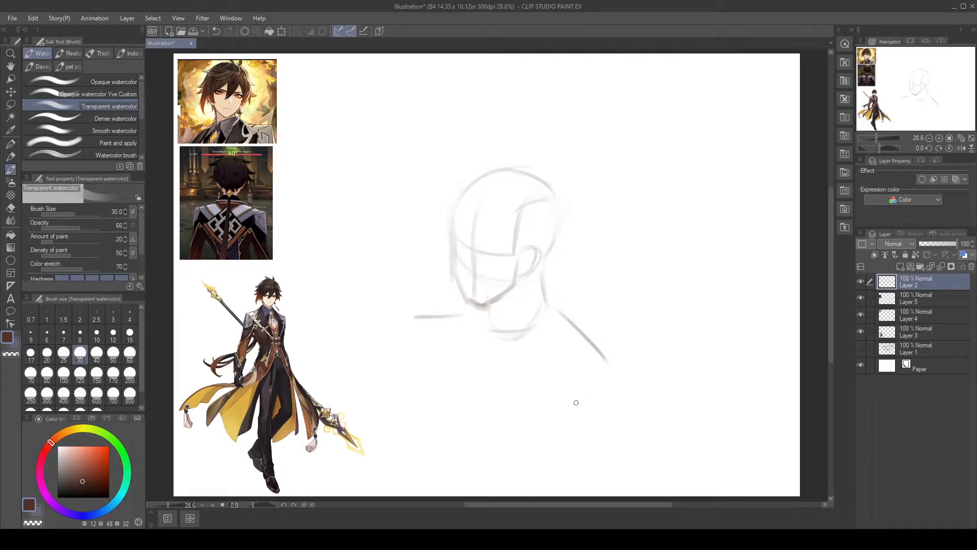
pyautogui.hotkey('ctrl', 'z')
pyautogui.hotkey('ctrl', 'z')
pyautogui.hotkey('ctrl', 'z')
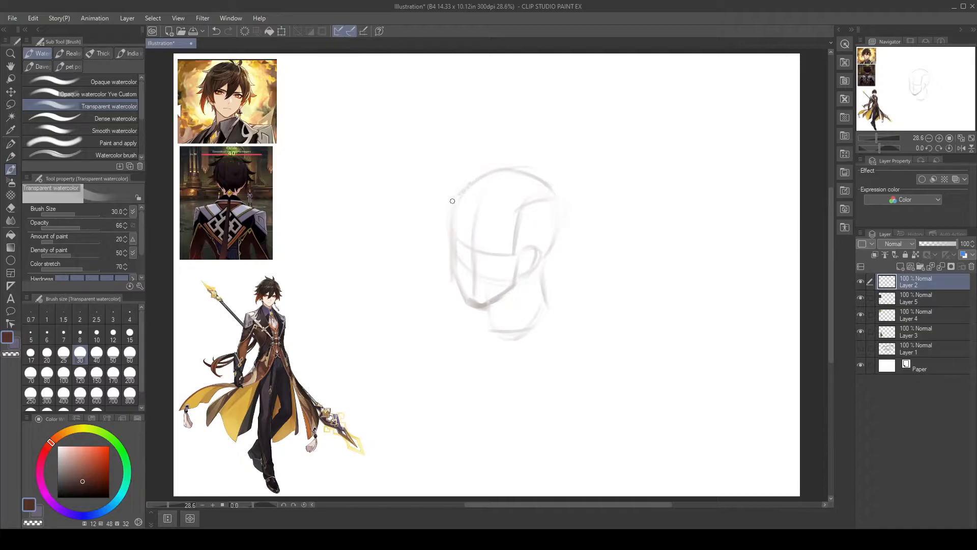
# Step: Reinforce the brow line and the curved vertical centre line of the face
pyautogui.moveTo(448, 236)
pyautogui.mouseDown()
pyautogui.moveTo(450, 219)
pyautogui.moveTo(452, 253)
pyautogui.mouseUp()
pyautogui.hotkey('ctrl', 'z')
pyautogui.moveTo(452, 231); pyautogui.dragTo(450, 257)
pyautogui.hotkey('ctrl', 'z')
pyautogui.moveTo(453, 242); pyautogui.dragTo(513, 256)
pyautogui.moveTo(474, 207)
pyautogui.mouseDown()
pyautogui.moveTo(470, 290)
pyautogui.moveTo(463, 271)
pyautogui.moveTo(473, 304)
pyautogui.mouseUp()
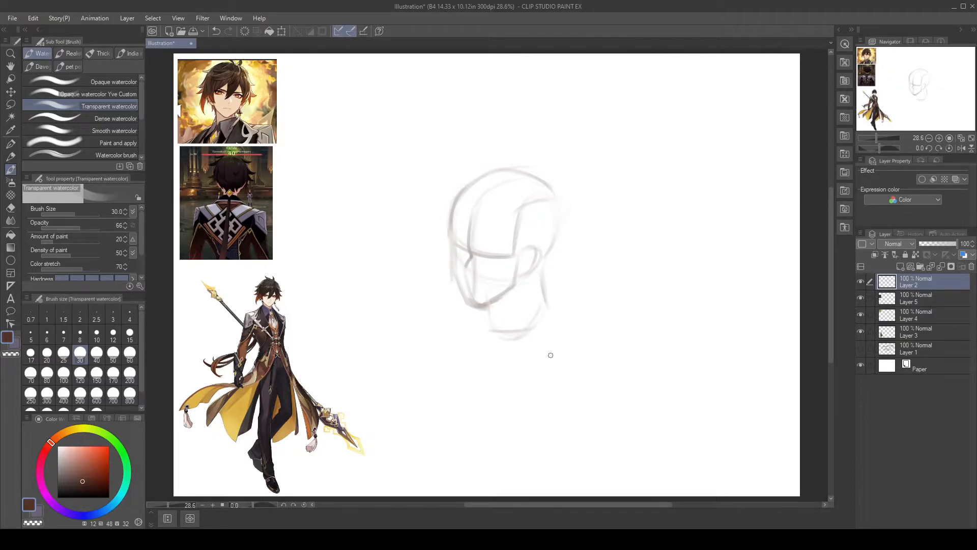
# Step: Try different nose lines below the brow line and undo them
pyautogui.hotkey('ctrl', 'z')
pyautogui.moveTo(472, 255)
pyautogui.mouseDown()
pyautogui.moveTo(459, 273)
pyautogui.moveTo(471, 303)
pyautogui.mouseUp()
pyautogui.hotkey('ctrl', 'z')
pyautogui.hotkey('ctrl', 'z')
pyautogui.moveTo(464, 275); pyautogui.dragTo(464, 260)
pyautogui.hotkey('ctrl', 'z')
# Step: Lighten the nose area with the Soft eraser at size 200 and redraw the nose as an angled line
pyautogui.press('e')
pyautogui.press('[')
pyautogui.press('[')
pyautogui.press('[')
pyautogui.press('[')
pyautogui.press('[')
pyautogui.press('[')
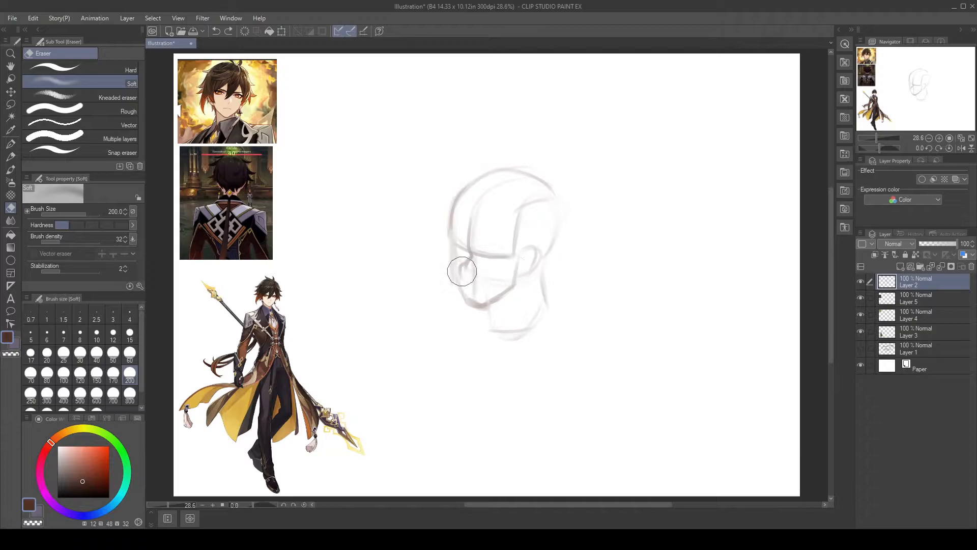
pyautogui.press('b')
pyautogui.moveTo(470, 254); pyautogui.dragTo(462, 280)
pyautogui.hotkey('ctrl', 'z')
pyautogui.moveTo(458, 273); pyautogui.dragTo(473, 270)
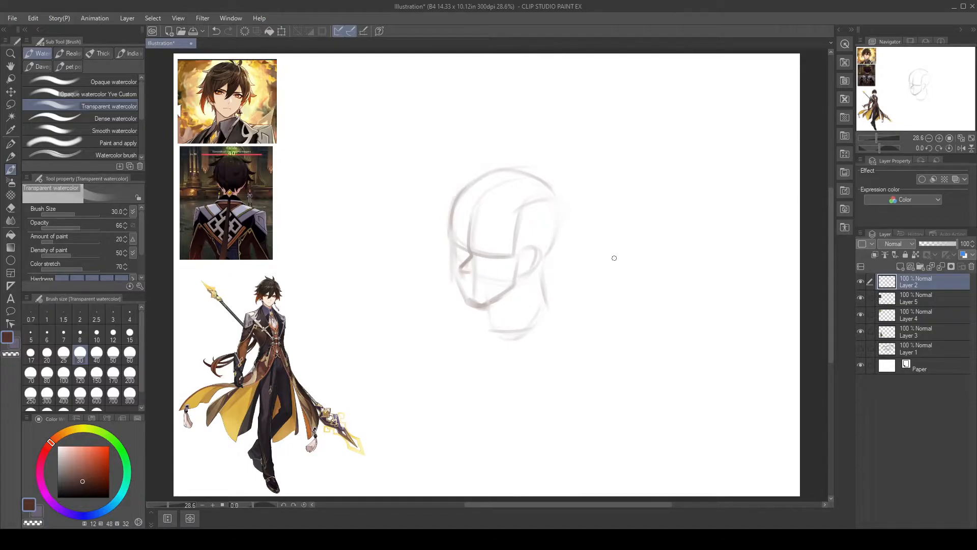
# Step: Sketch a small front-view head with a jaw, hair tufts and crossed face guidelines beside the main head
pyautogui.moveTo(628, 209)
pyautogui.mouseDown()
pyautogui.moveTo(642, 172)
pyautogui.moveTo(660, 175)
pyautogui.moveTo(661, 209)
pyautogui.moveTo(651, 173)
pyautogui.moveTo(630, 175)
pyautogui.moveTo(660, 209)
pyautogui.mouseUp()
pyautogui.moveTo(657, 173); pyautogui.dragTo(660, 211)
pyautogui.moveTo(627, 178)
pyautogui.mouseDown()
pyautogui.moveTo(635, 225)
pyautogui.moveTo(629, 215)
pyautogui.moveTo(654, 219)
pyautogui.mouseUp()
pyautogui.moveTo(635, 176); pyautogui.dragTo(659, 177)
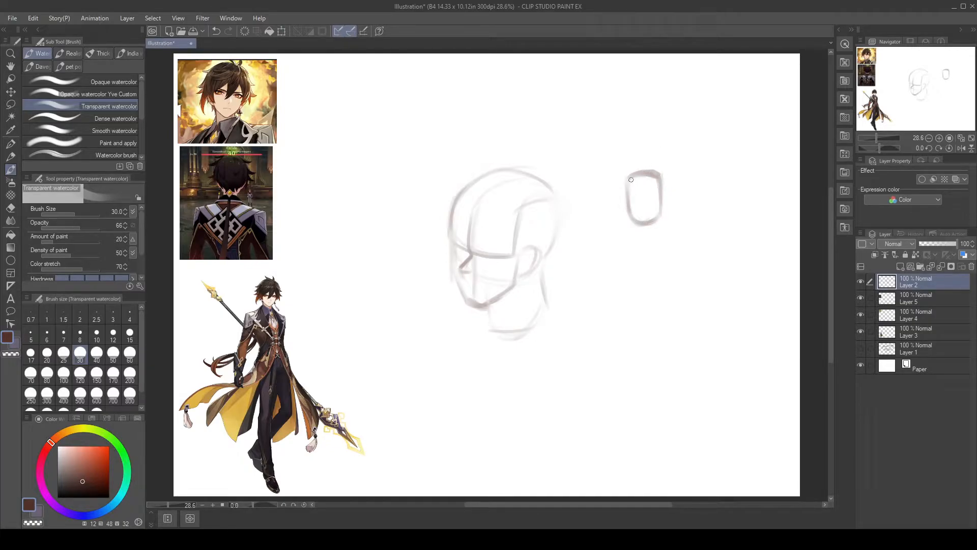
pyautogui.moveTo(622, 194)
pyautogui.mouseDown()
pyautogui.moveTo(664, 196)
pyautogui.moveTo(670, 179)
pyautogui.mouseUp()
pyautogui.moveTo(635, 218)
pyautogui.mouseDown()
pyautogui.moveTo(657, 214)
pyautogui.moveTo(660, 202)
pyautogui.moveTo(640, 223)
pyautogui.mouseUp()
pyautogui.moveTo(652, 174)
pyautogui.mouseDown()
pyautogui.moveTo(660, 191)
pyautogui.moveTo(622, 195)
pyautogui.moveTo(628, 186)
pyautogui.mouseUp()
pyautogui.moveTo(641, 221); pyautogui.dragTo(636, 217)
pyautogui.moveTo(663, 201); pyautogui.dragTo(660, 222)
pyautogui.moveTo(636, 173); pyautogui.dragTo(636, 171)
pyautogui.moveTo(641, 172)
pyautogui.mouseDown()
pyautogui.moveTo(643, 216)
pyautogui.moveTo(664, 198)
pyautogui.mouseUp()
# Step: Try a construction circle with cut sides below the small head, undo it, and erase the small head sketch
pyautogui.moveTo(656, 237)
pyautogui.mouseDown()
pyautogui.moveTo(616, 265)
pyautogui.moveTo(661, 234)
pyautogui.moveTo(645, 297)
pyautogui.mouseUp()
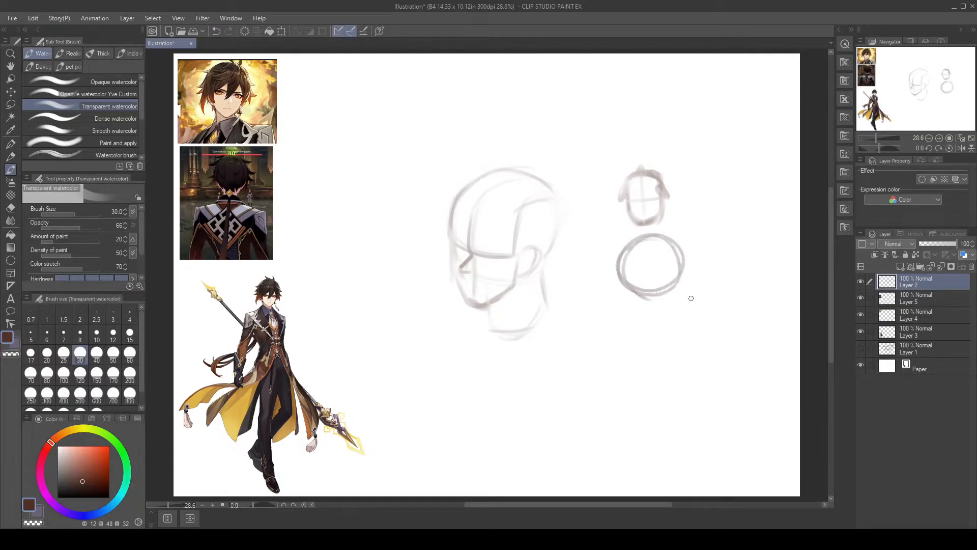
pyautogui.moveTo(664, 235); pyautogui.dragTo(664, 294)
pyautogui.moveTo(632, 240); pyautogui.dragTo(636, 298)
pyautogui.hotkey('ctrl', 'z')
pyautogui.hotkey('ctrl', 'z')
pyautogui.hotkey('ctrl', 'z')
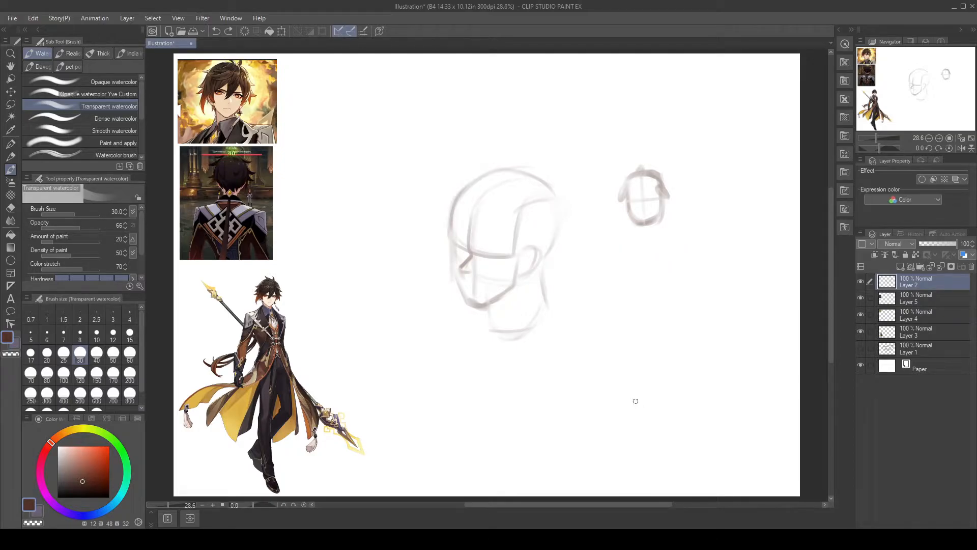
pyautogui.press('e')
pyautogui.moveTo(661, 164)
pyautogui.mouseDown()
pyautogui.moveTo(650, 185)
pyautogui.moveTo(652, 161)
pyautogui.moveTo(667, 162)
pyautogui.moveTo(619, 212)
pyautogui.moveTo(677, 192)
pyautogui.moveTo(625, 241)
pyautogui.moveTo(650, 197)
pyautogui.moveTo(639, 152)
pyautogui.moveTo(648, 185)
pyautogui.moveTo(628, 194)
pyautogui.moveTo(662, 207)
pyautogui.mouseUp()
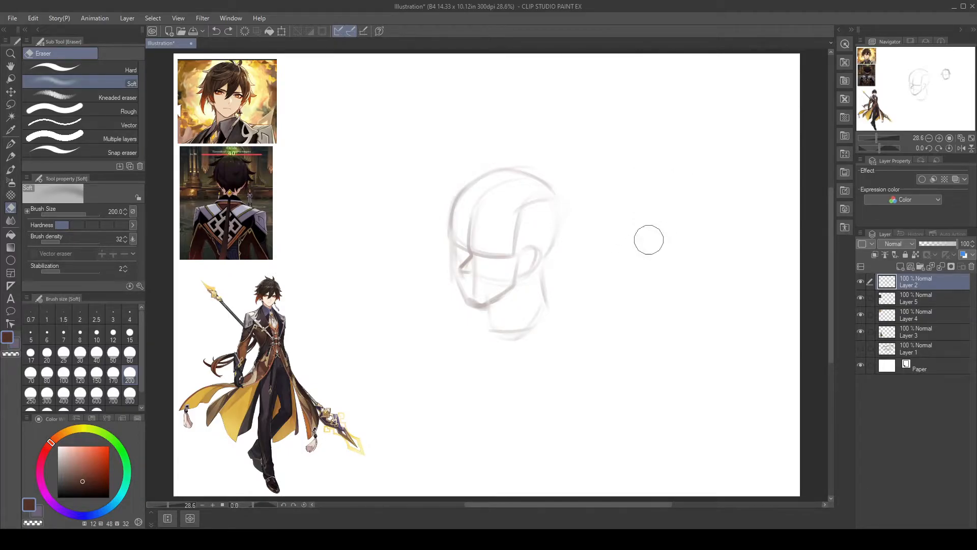
# Step: Darken the side plane and back of the head, and sketch a stronger brow line above the near eye
pyautogui.press('b')
pyautogui.moveTo(515, 218)
pyautogui.mouseDown()
pyautogui.moveTo(557, 199)
pyautogui.moveTo(514, 241)
pyautogui.moveTo(527, 214)
pyautogui.moveTo(553, 225)
pyautogui.moveTo(543, 255)
pyautogui.mouseUp()
pyautogui.moveTo(553, 213); pyautogui.dragTo(552, 242)
pyautogui.moveTo(548, 201); pyautogui.dragTo(558, 250)
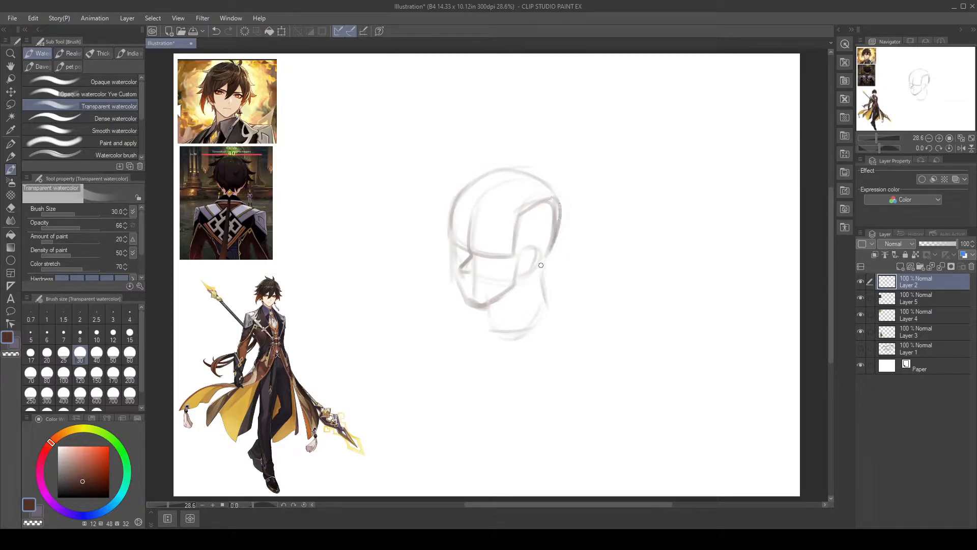
pyautogui.hotkey('ctrl', 'z')
pyautogui.moveTo(560, 199)
pyautogui.mouseDown()
pyautogui.moveTo(554, 254)
pyautogui.moveTo(508, 278)
pyautogui.mouseUp()
pyautogui.moveTo(476, 248); pyautogui.dragTo(507, 250)
pyautogui.moveTo(477, 247)
pyautogui.mouseDown()
pyautogui.moveTo(523, 246)
pyautogui.moveTo(455, 236)
pyautogui.moveTo(451, 268)
pyautogui.moveTo(484, 341)
pyautogui.moveTo(485, 299)
pyautogui.moveTo(451, 235)
pyautogui.mouseUp()
pyautogui.hotkey('ctrl', 'z')
# Step: Reduce the Soft eraser to size 70 and erase the guidelines around the nose
pyautogui.press('e')
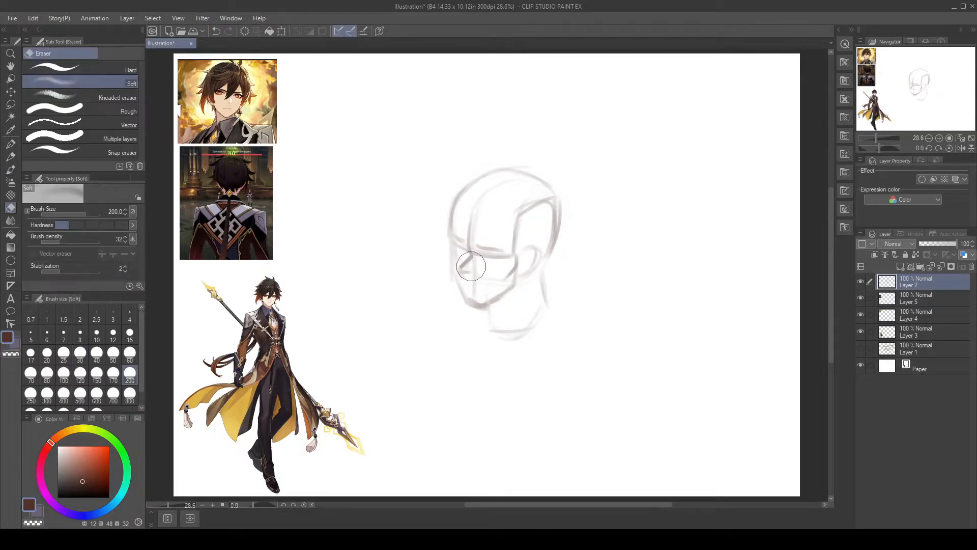
pyautogui.press('[')
pyautogui.press('[')
pyautogui.press('[')
pyautogui.press('[')
pyautogui.press('[')
pyautogui.press('[')
pyautogui.moveTo(471, 267); pyautogui.dragTo(470, 265)
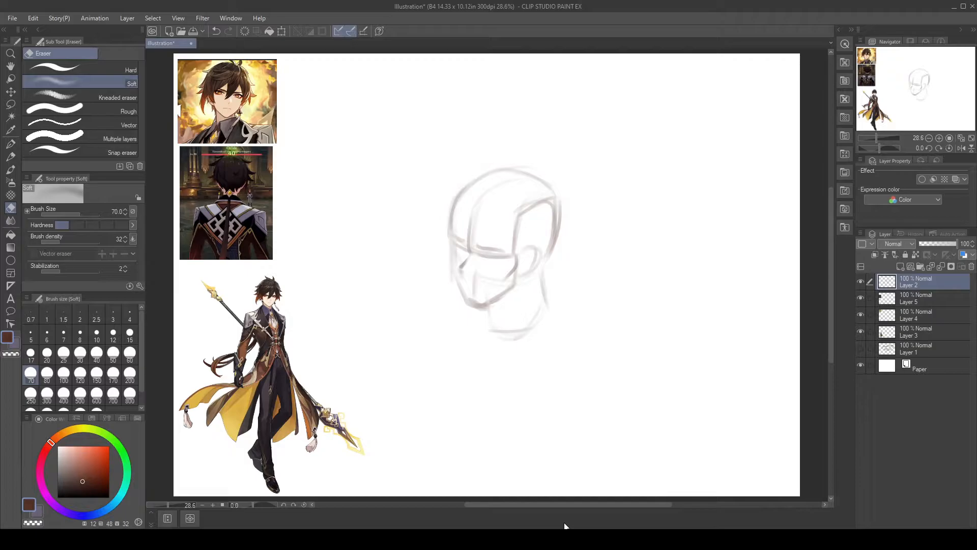
# Step: Redraw the nose with its underside and strengthen the face contour from the brow to the jaw
pyautogui.press('b')
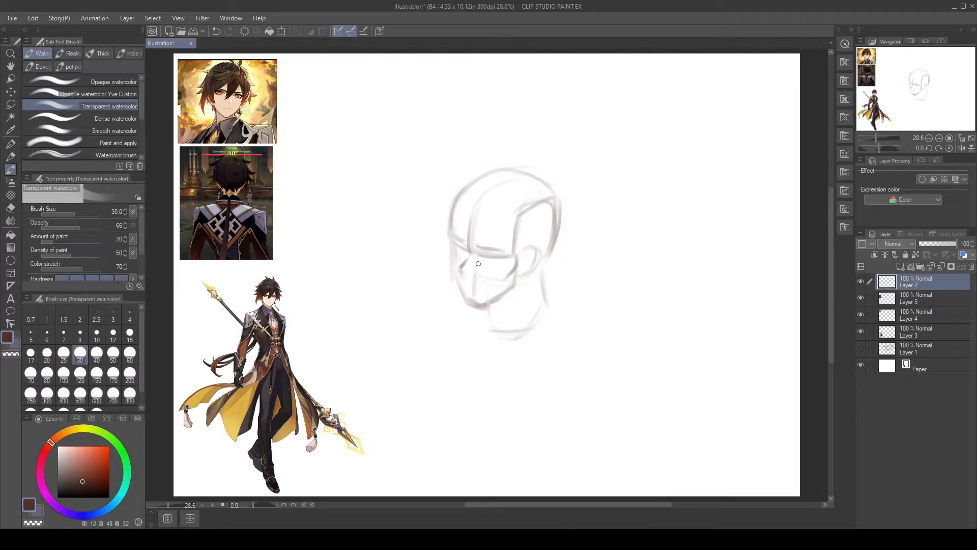
pyautogui.moveTo(468, 249)
pyautogui.mouseDown()
pyautogui.moveTo(455, 273)
pyautogui.moveTo(470, 250)
pyautogui.moveTo(463, 281)
pyautogui.moveTo(456, 271)
pyautogui.moveTo(466, 260)
pyautogui.moveTo(465, 280)
pyautogui.moveTo(461, 273)
pyautogui.moveTo(479, 283)
pyautogui.mouseUp()
pyautogui.press('e')
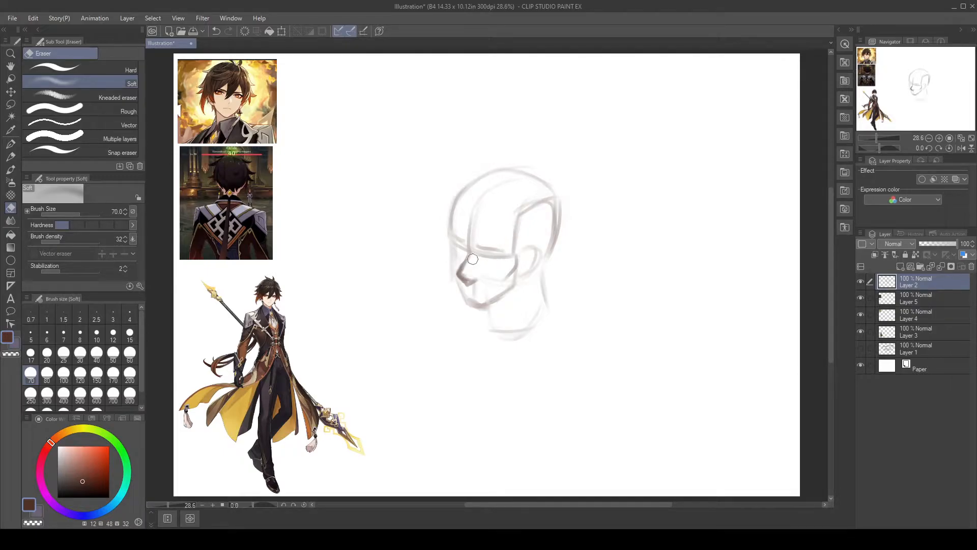
pyautogui.press('b')
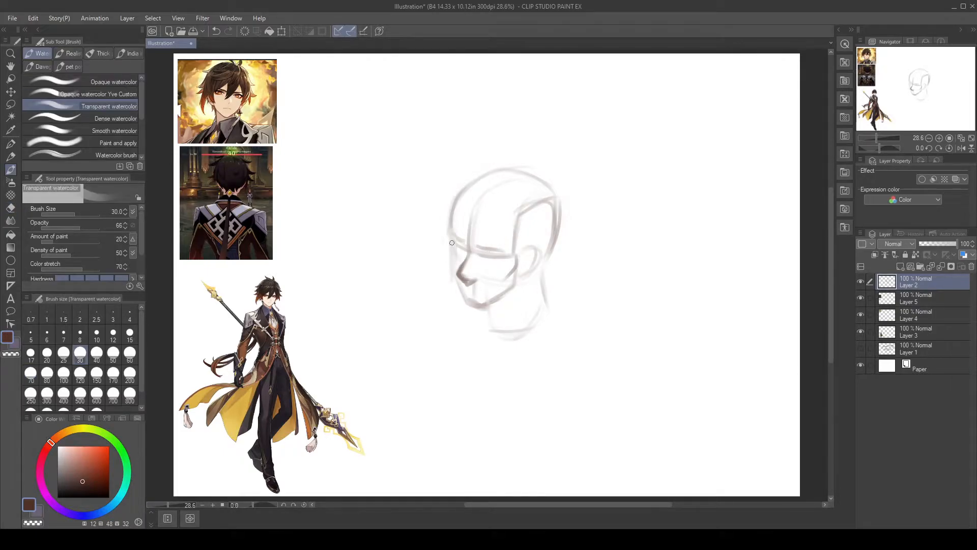
pyautogui.moveTo(452, 241)
pyautogui.mouseDown()
pyautogui.moveTo(451, 212)
pyautogui.moveTo(453, 243)
pyautogui.mouseUp()
pyautogui.moveTo(452, 242)
pyautogui.mouseDown()
pyautogui.moveTo(460, 293)
pyautogui.moveTo(495, 306)
pyautogui.moveTo(513, 334)
pyautogui.moveTo(450, 262)
pyautogui.moveTo(463, 299)
pyautogui.moveTo(496, 305)
pyautogui.moveTo(532, 294)
pyautogui.moveTo(523, 266)
pyautogui.moveTo(476, 307)
pyautogui.moveTo(496, 301)
pyautogui.moveTo(486, 302)
pyautogui.moveTo(517, 271)
pyautogui.moveTo(504, 288)
pyautogui.mouseUp()
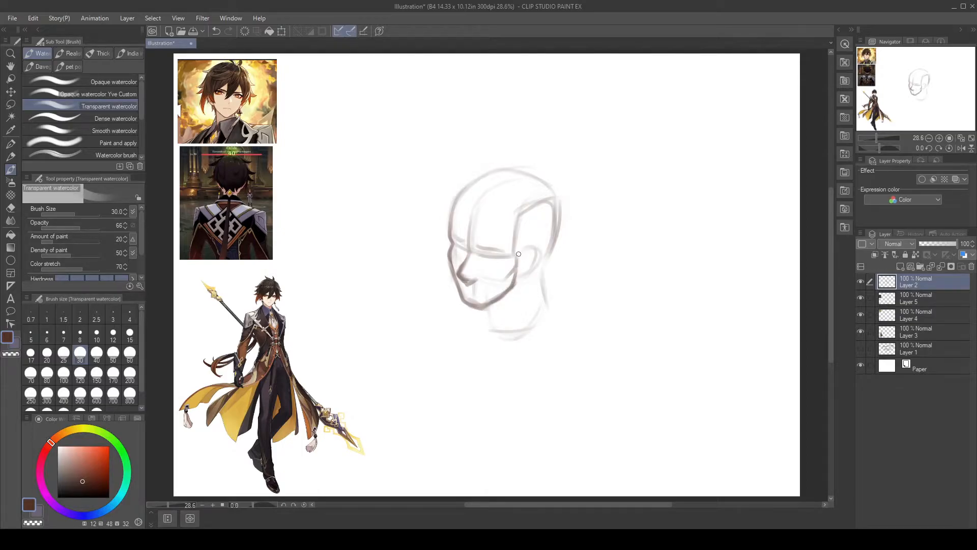
# Step: Reshape the line of the temple between the side plane and the ear into a curve
pyautogui.moveTo(519, 213); pyautogui.dragTo(509, 265)
pyautogui.hotkey('ctrl', 'z')
pyautogui.moveTo(529, 207)
pyautogui.mouseDown()
pyautogui.moveTo(510, 237)
pyautogui.moveTo(513, 259)
pyautogui.moveTo(475, 255)
pyautogui.moveTo(501, 258)
pyautogui.moveTo(492, 260)
pyautogui.mouseUp()
# Step: Sketch the eyebrows, eye lines and mouth, and define the ear with its inner fold
pyautogui.moveTo(466, 240)
pyautogui.mouseDown()
pyautogui.moveTo(449, 233)
pyautogui.moveTo(506, 249)
pyautogui.mouseUp()
pyautogui.hotkey('ctrl', 'z')
pyautogui.moveTo(463, 238)
pyautogui.mouseDown()
pyautogui.moveTo(448, 234)
pyautogui.moveTo(503, 252)
pyautogui.mouseUp()
pyautogui.moveTo(463, 288); pyautogui.dragTo(478, 289)
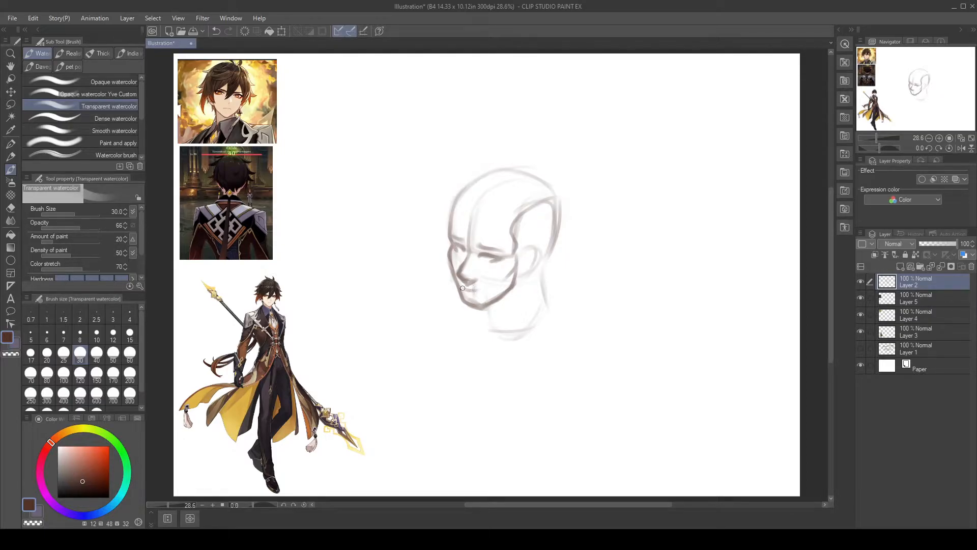
pyautogui.moveTo(477, 245); pyautogui.dragTo(477, 246)
pyautogui.moveTo(527, 248)
pyautogui.mouseDown()
pyautogui.moveTo(521, 254)
pyautogui.moveTo(537, 262)
pyautogui.moveTo(520, 278)
pyautogui.moveTo(527, 252)
pyautogui.moveTo(524, 266)
pyautogui.mouseUp()
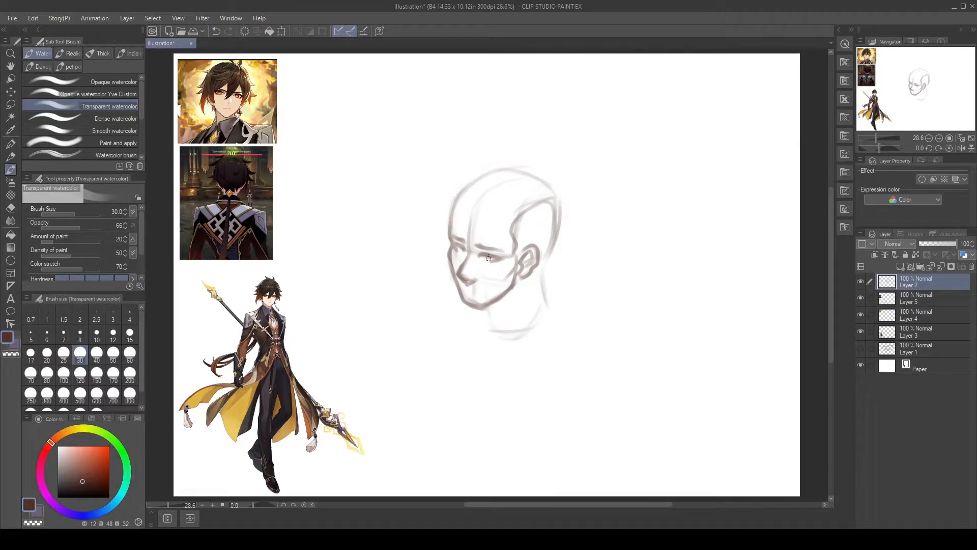
# Step: Undo the last eye strokes and redraw both eyes, reducing the brush size to 20 for the near eye
pyautogui.hotkey('ctrl', 'z')
pyautogui.hotkey('ctrl', 'z')
pyautogui.moveTo(455, 248); pyautogui.dragTo(463, 249)
pyautogui.moveTo(487, 260); pyautogui.dragTo(482, 258)
pyautogui.press('[')
pyautogui.press('[')
pyautogui.moveTo(481, 252); pyautogui.dragTo(498, 259)
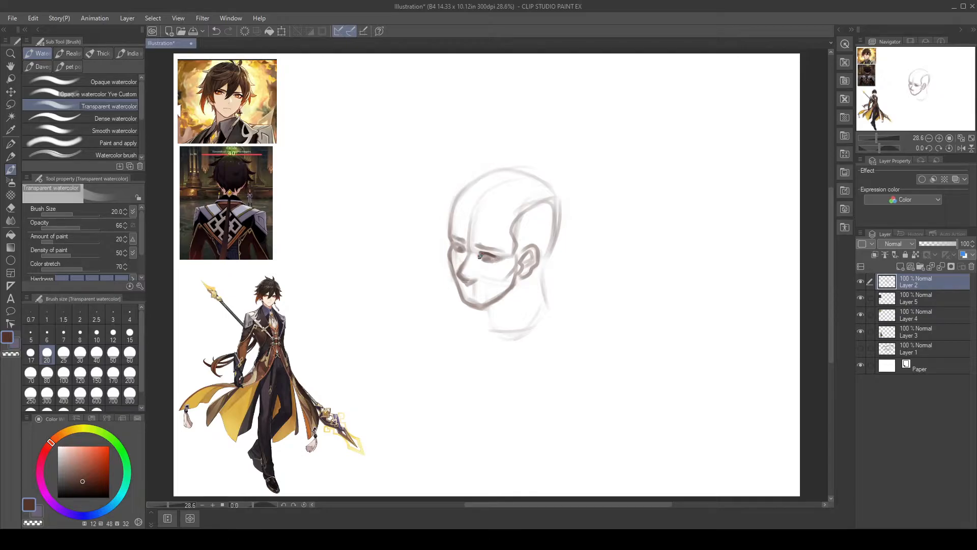
# Step: Darken the far eye and redraw the mouth line
pyautogui.moveTo(487, 254); pyautogui.dragTo(462, 249)
pyautogui.hotkey('ctrl', 'z')
pyautogui.moveTo(459, 248); pyautogui.dragTo(466, 250)
pyautogui.moveTo(464, 289); pyautogui.dragTo(479, 292)
# Step: Reduce the Soft eraser to size 25 and clear the insides of both eyes
pyautogui.press('e')
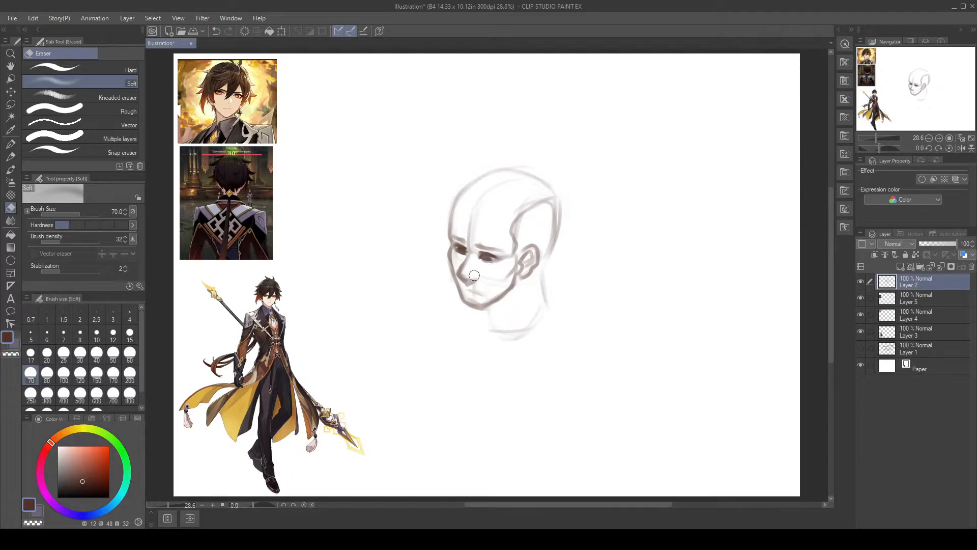
pyautogui.press('[')
pyautogui.press('[')
pyautogui.press('[')
pyautogui.press('[')
pyautogui.press('[')
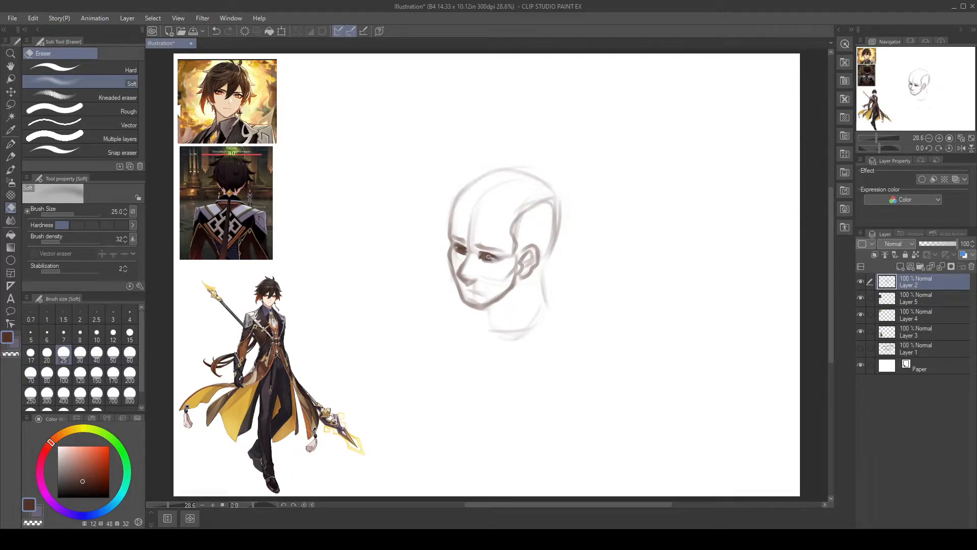
pyautogui.moveTo(486, 256); pyautogui.dragTo(491, 259)
pyautogui.moveTo(460, 248); pyautogui.dragTo(464, 252)
# Step: Draw the irises in both eyes and thicken the near eyebrow
pyautogui.press('b')
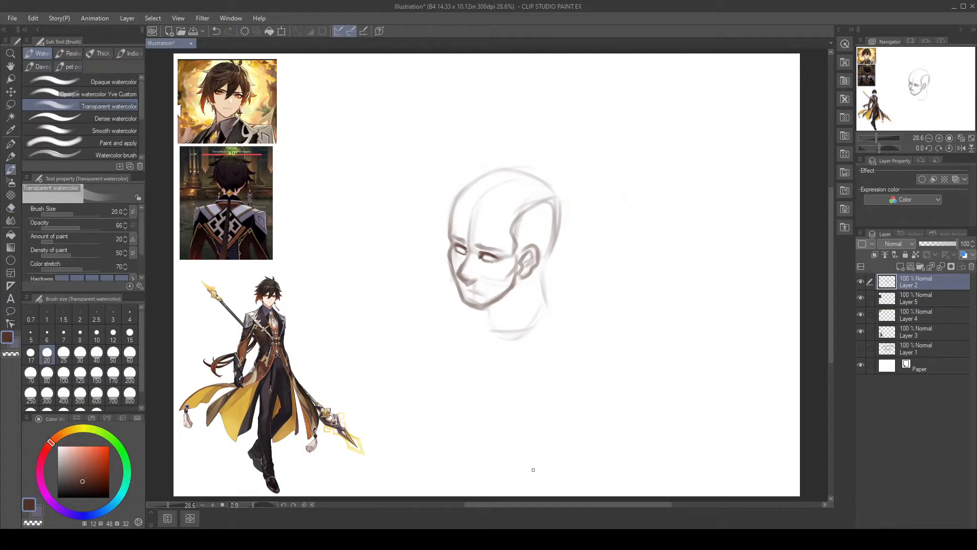
pyautogui.moveTo(487, 256); pyautogui.dragTo(490, 254)
pyautogui.moveTo(459, 249); pyautogui.dragTo(462, 250)
pyautogui.moveTo(475, 243)
pyautogui.mouseDown()
pyautogui.moveTo(446, 222)
pyautogui.moveTo(453, 239)
pyautogui.moveTo(505, 251)
pyautogui.mouseUp()
# Step: Darken the underside of the nose and undo the extra stroke along the nose bridge
pyautogui.moveTo(467, 280); pyautogui.dragTo(475, 281)
pyautogui.moveTo(465, 279); pyautogui.dragTo(474, 281)
pyautogui.moveTo(467, 283); pyautogui.dragTo(464, 259)
pyautogui.hotkey('ctrl', 'z')
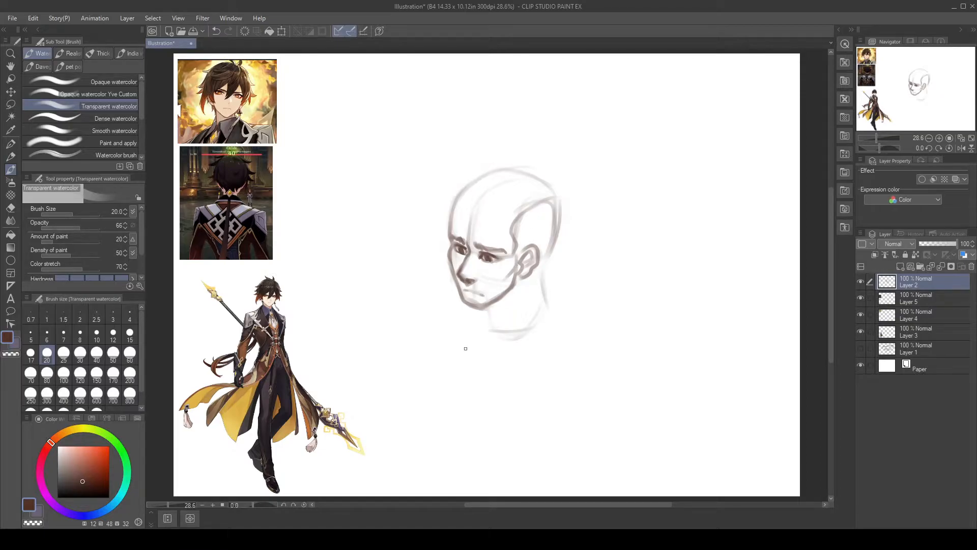
# Step: Refine the side of the nose and tidy the lower edge of the near eye with the Soft eraser
pyautogui.moveTo(474, 259); pyautogui.dragTo(468, 270)
pyautogui.moveTo(454, 249); pyautogui.dragTo(456, 257)
pyautogui.hotkey('ctrl', 'z')
pyautogui.press('e')
pyautogui.moveTo(479, 263); pyautogui.dragTo(489, 260)
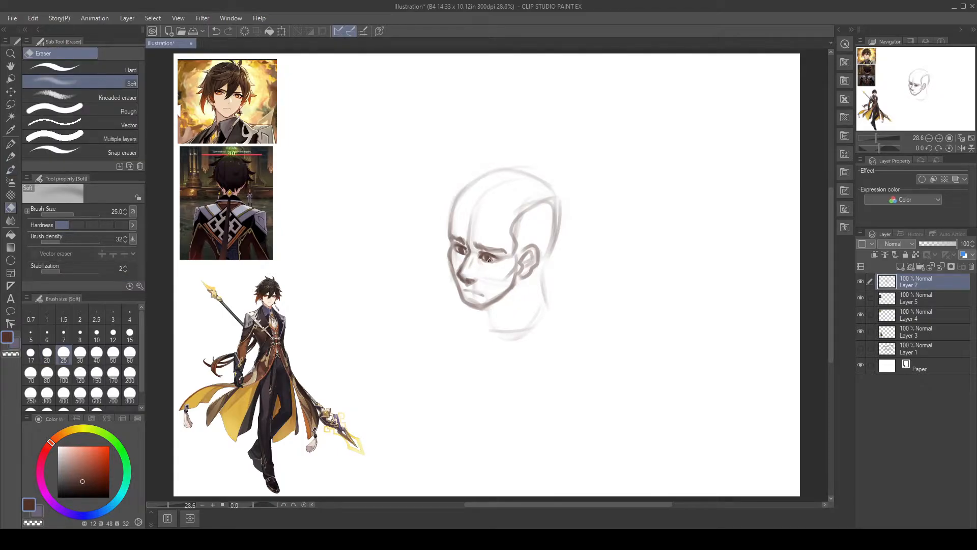
pyautogui.press('b')
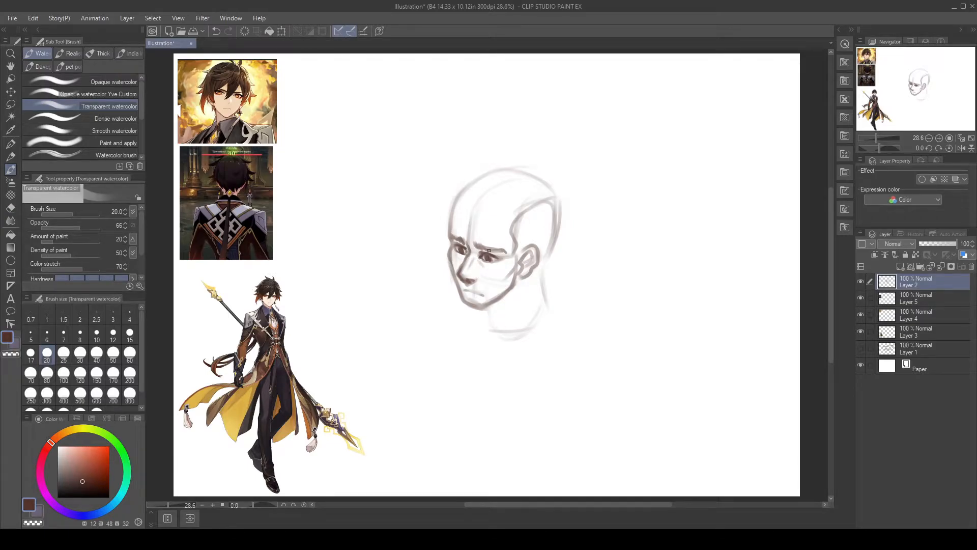
# Step: Clean up the lines around the nose and near eye with the Soft eraser, undoing the first erasure
pyautogui.press('e')
pyautogui.moveTo(476, 281)
pyautogui.mouseDown()
pyautogui.moveTo(493, 262)
pyautogui.moveTo(473, 281)
pyautogui.mouseUp()
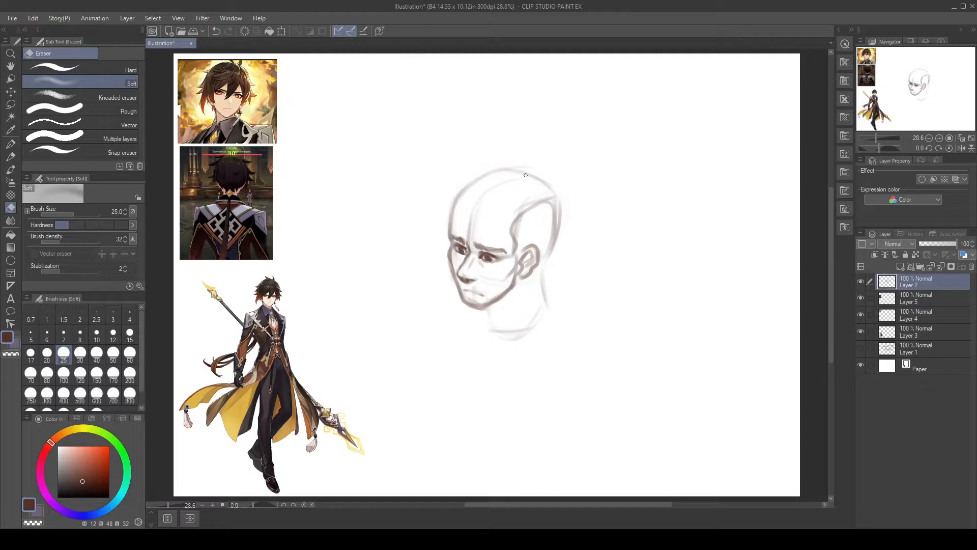
pyautogui.hotkey('ctrl', 'z')
pyautogui.moveTo(465, 264)
pyautogui.mouseDown()
pyautogui.moveTo(461, 272)
pyautogui.moveTo(492, 255)
pyautogui.mouseUp()
pyautogui.press('b')
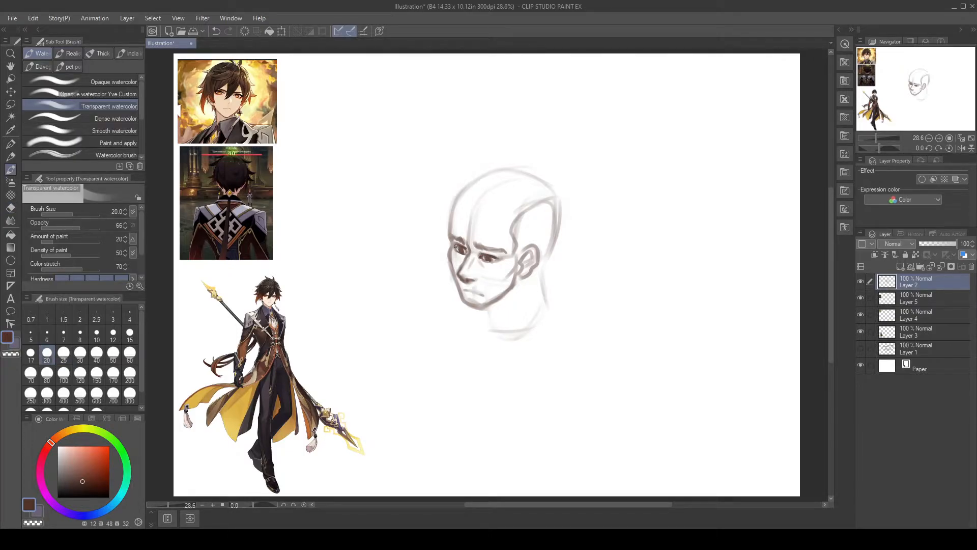
# Step: Clean up beside the far eye and erase the old mouth lines with the Soft eraser
pyautogui.press('e')
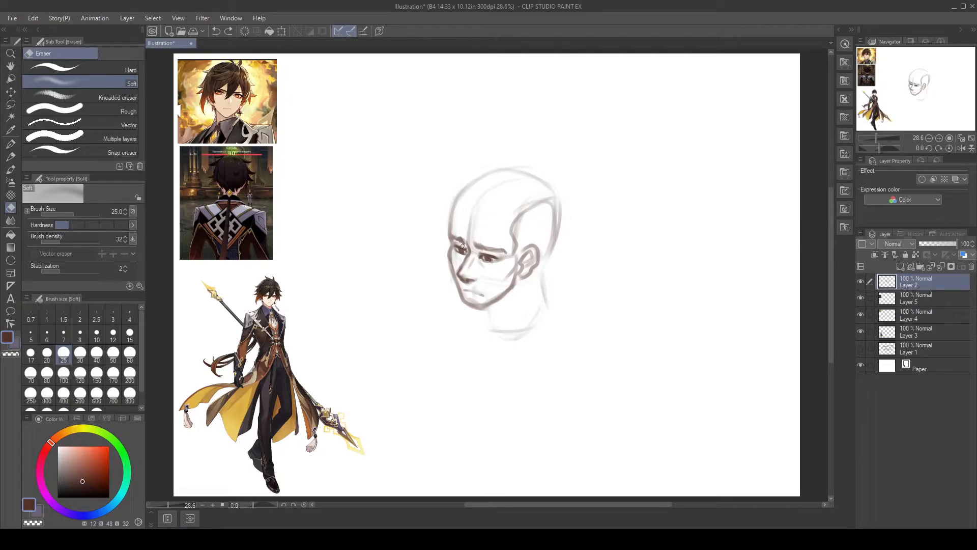
pyautogui.moveTo(465, 247); pyautogui.dragTo(461, 244)
pyautogui.moveTo(474, 291)
pyautogui.mouseDown()
pyautogui.moveTo(468, 301)
pyautogui.moveTo(481, 294)
pyautogui.moveTo(473, 292)
pyautogui.mouseUp()
pyautogui.press('b')
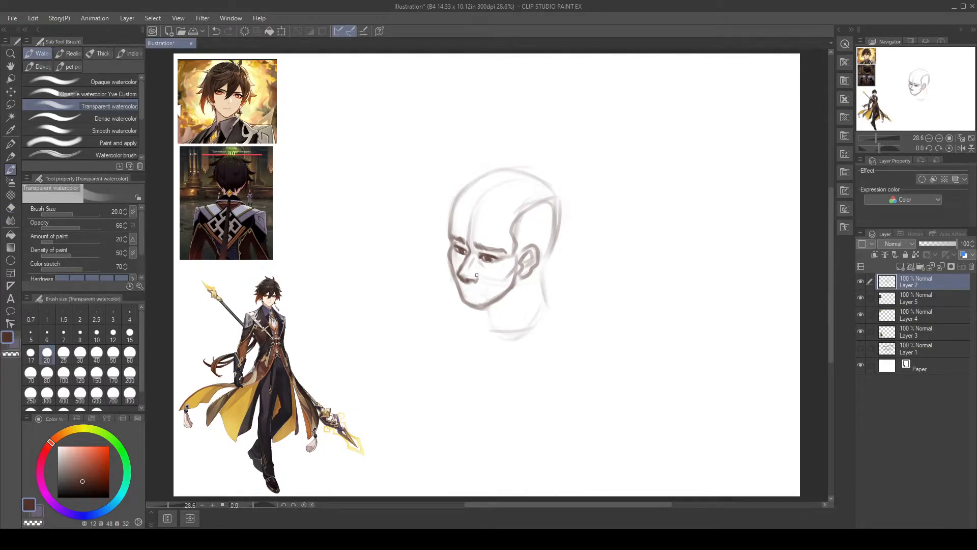
# Step: Redraw the mouth line beneath the nose with the Transparent watercolor brush, undoing the first stroke
pyautogui.press('b')
pyautogui.press('b')
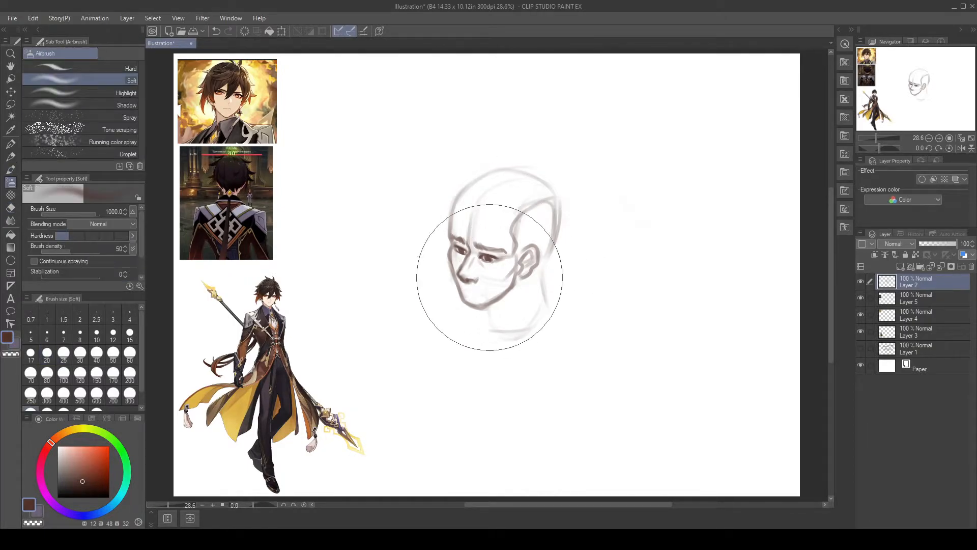
pyautogui.press('b')
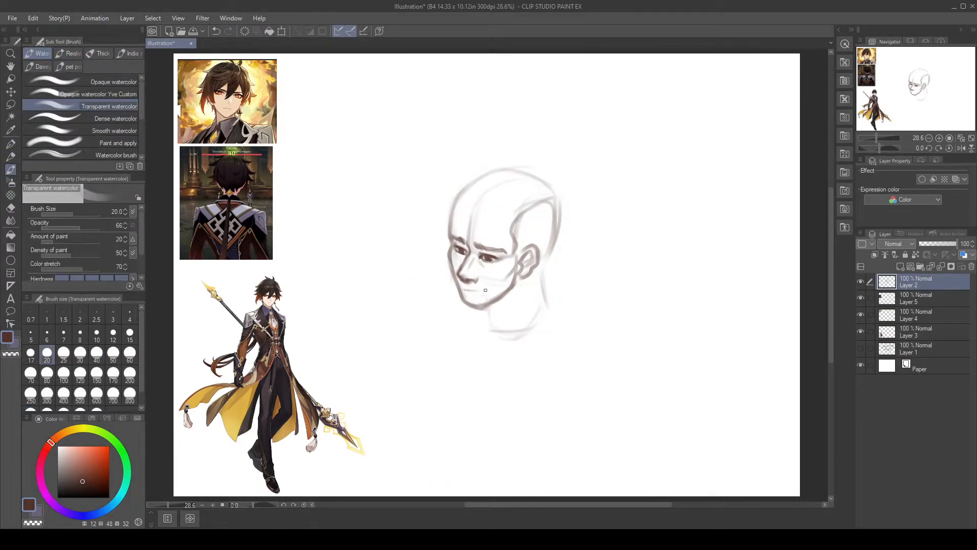
pyautogui.hotkey('ctrl', 'z')
pyautogui.moveTo(465, 287); pyautogui.dragTo(481, 292)
pyautogui.moveTo(468, 289); pyautogui.dragTo(484, 294)
# Step: Strengthen the jaw and ear and sketch the neck, shoulder and collarbone lines, undoing the excess strokes
pyautogui.moveTo(520, 284); pyautogui.dragTo(513, 300)
pyautogui.moveTo(540, 268)
pyautogui.mouseDown()
pyautogui.moveTo(533, 303)
pyautogui.moveTo(538, 263)
pyautogui.mouseUp()
pyautogui.moveTo(482, 308); pyautogui.dragTo(487, 327)
pyautogui.moveTo(533, 294)
pyautogui.mouseDown()
pyautogui.moveTo(508, 328)
pyautogui.moveTo(483, 323)
pyautogui.moveTo(488, 332)
pyautogui.moveTo(540, 299)
pyautogui.moveTo(576, 328)
pyautogui.mouseUp()
pyautogui.moveTo(463, 303)
pyautogui.mouseDown()
pyautogui.moveTo(417, 311)
pyautogui.moveTo(476, 340)
pyautogui.moveTo(542, 353)
pyautogui.mouseUp()
pyautogui.hotkey('ctrl', 'z')
pyautogui.hotkey('ctrl', 'z')
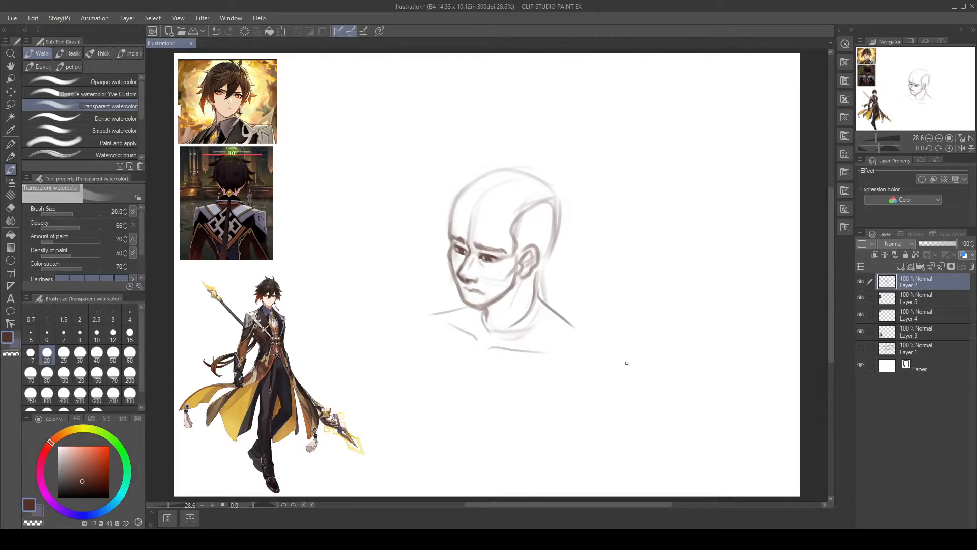
# Step: Extend the shoulder lines, darken the back of the neck, and soften the mouth line with the Soft eraser
pyautogui.moveTo(468, 305); pyautogui.dragTo(429, 315)
pyautogui.moveTo(537, 287); pyautogui.dragTo(603, 350)
pyautogui.moveTo(539, 259)
pyautogui.mouseDown()
pyautogui.moveTo(541, 304)
pyautogui.moveTo(519, 319)
pyautogui.mouseUp()
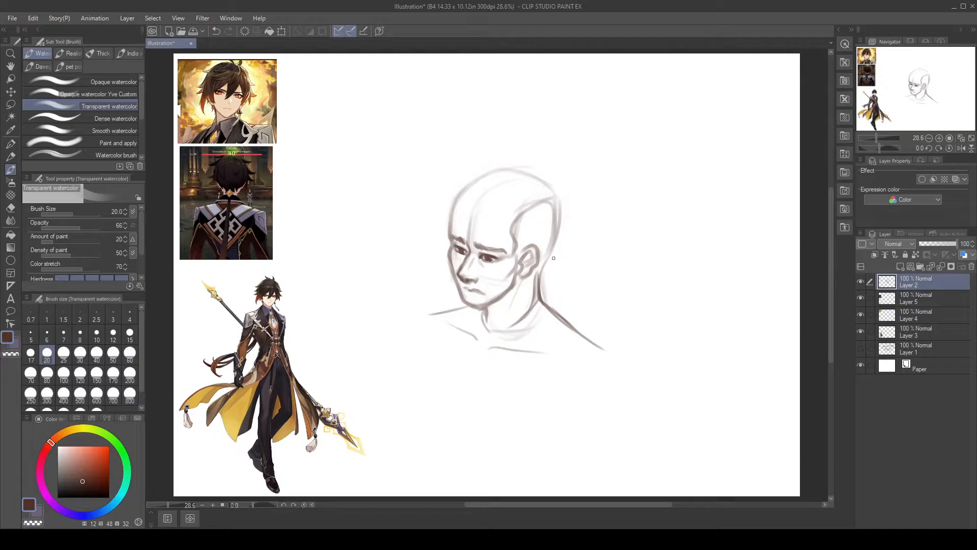
pyautogui.press('e')
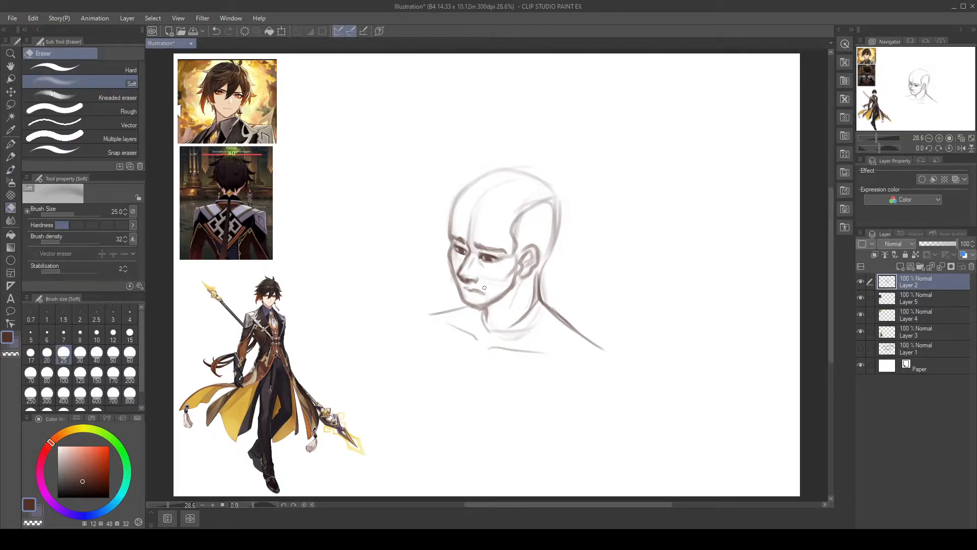
pyautogui.moveTo(476, 288); pyautogui.dragTo(483, 292)
# Step: Examine the face in the reference portrait up close and return to the sketched face
pyautogui.click(11, 91)
pyautogui.moveTo(582, 264); pyautogui.dragTo(480, 266)
pyautogui.scroll(3, 480, 266)
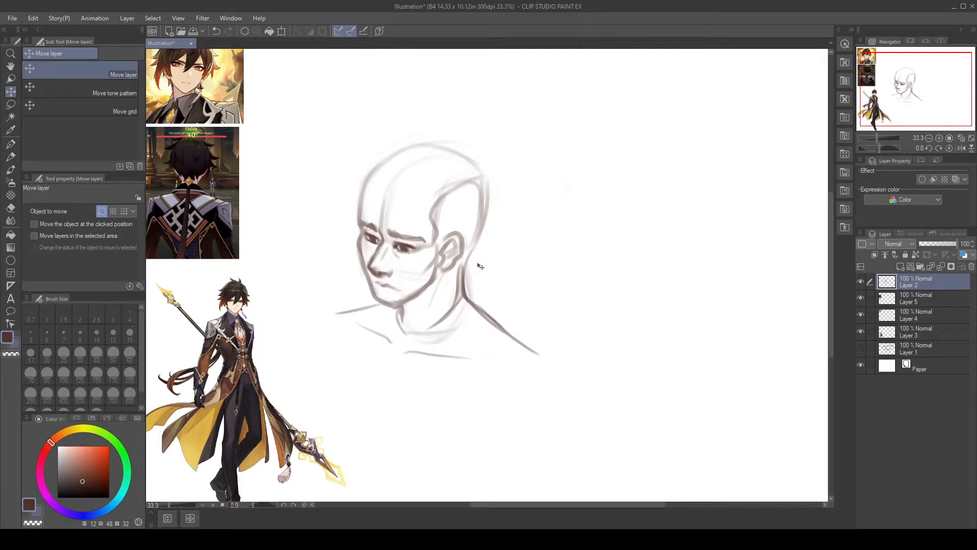
pyautogui.moveTo(390, 329); pyautogui.dragTo(651, 497)
pyautogui.moveTo(380, 216); pyautogui.dragTo(506, 360)
pyautogui.scroll(2, 489, 369)
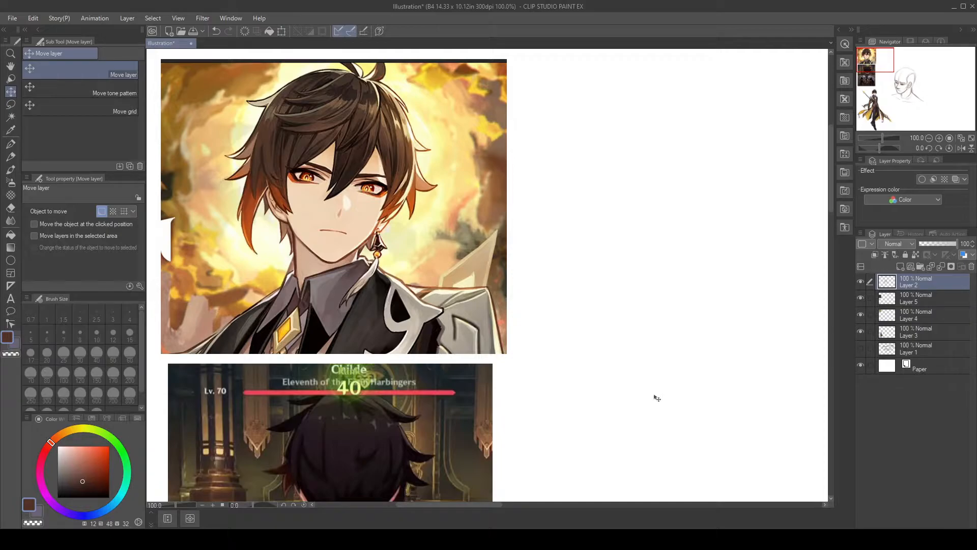
pyautogui.moveTo(674, 412)
pyautogui.mouseDown()
pyautogui.moveTo(628, 395)
pyautogui.moveTo(436, 268)
pyautogui.mouseUp()
pyautogui.moveTo(694, 388)
pyautogui.mouseDown()
pyautogui.moveTo(561, 266)
pyautogui.moveTo(777, 461)
pyautogui.moveTo(464, 144)
pyautogui.mouseUp()
pyautogui.moveTo(598, 338); pyautogui.dragTo(589, 326)
# Step: Trim the near eyebrow to a thin, tapered shape with the Hard eraser, undoing the unsuitable erasures
pyautogui.press('e')
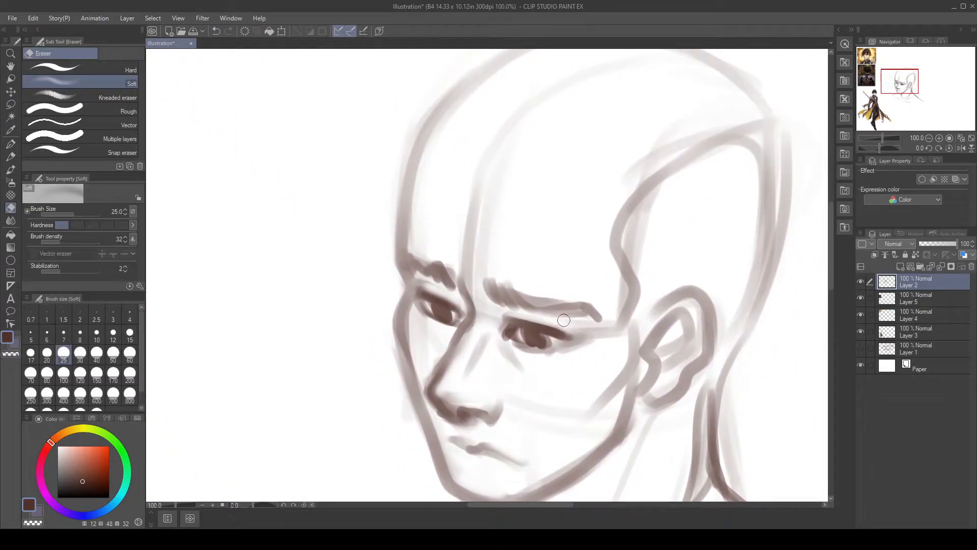
pyautogui.moveTo(578, 316)
pyautogui.mouseDown()
pyautogui.moveTo(509, 311)
pyautogui.moveTo(593, 329)
pyautogui.mouseUp()
pyautogui.hotkey('ctrl', 'z')
pyautogui.click(92, 69)
pyautogui.moveTo(493, 303); pyautogui.dragTo(606, 334)
pyautogui.hotkey('ctrl', 'z')
pyautogui.moveTo(493, 309)
pyautogui.mouseDown()
pyautogui.moveTo(598, 324)
pyautogui.moveTo(546, 312)
pyautogui.moveTo(607, 318)
pyautogui.moveTo(585, 293)
pyautogui.moveTo(607, 320)
pyautogui.moveTo(491, 276)
pyautogui.moveTo(533, 286)
pyautogui.mouseUp()
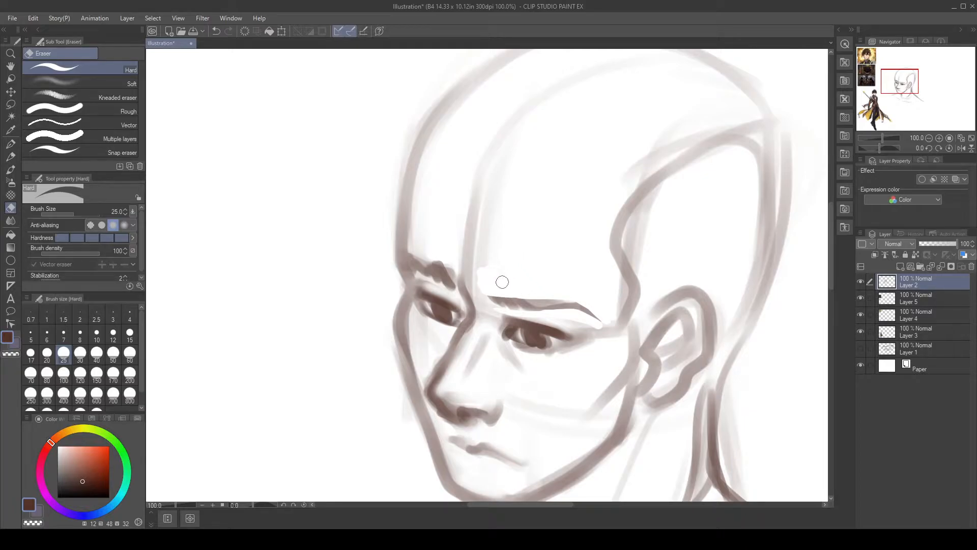
# Step: Thin the far eyebrow and trim the forehead contour beside it with the Hard eraser
pyautogui.moveTo(416, 254)
pyautogui.mouseDown()
pyautogui.moveTo(445, 269)
pyautogui.moveTo(436, 284)
pyautogui.moveTo(458, 292)
pyautogui.mouseUp()
pyautogui.hotkey('ctrl', 'z')
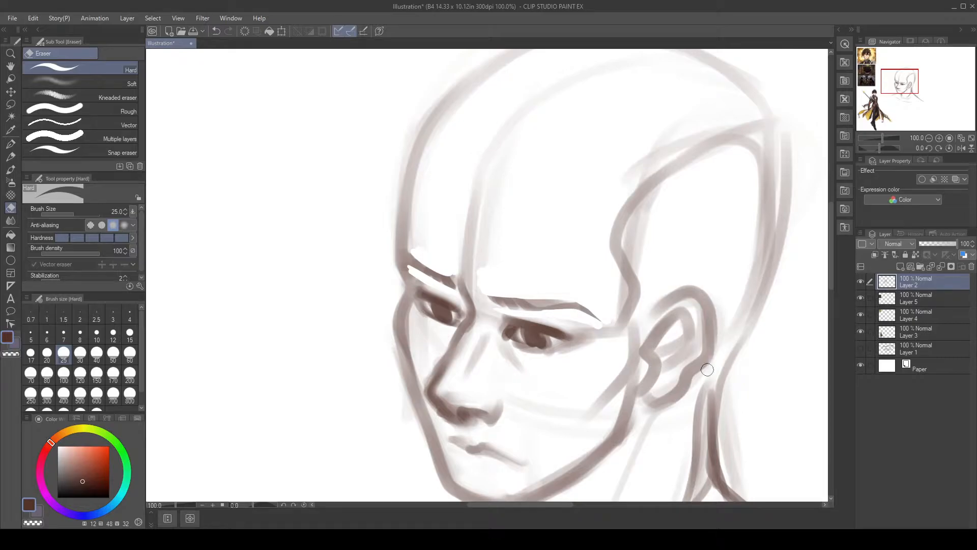
pyautogui.press('b')
pyautogui.moveTo(423, 270); pyautogui.dragTo(454, 279)
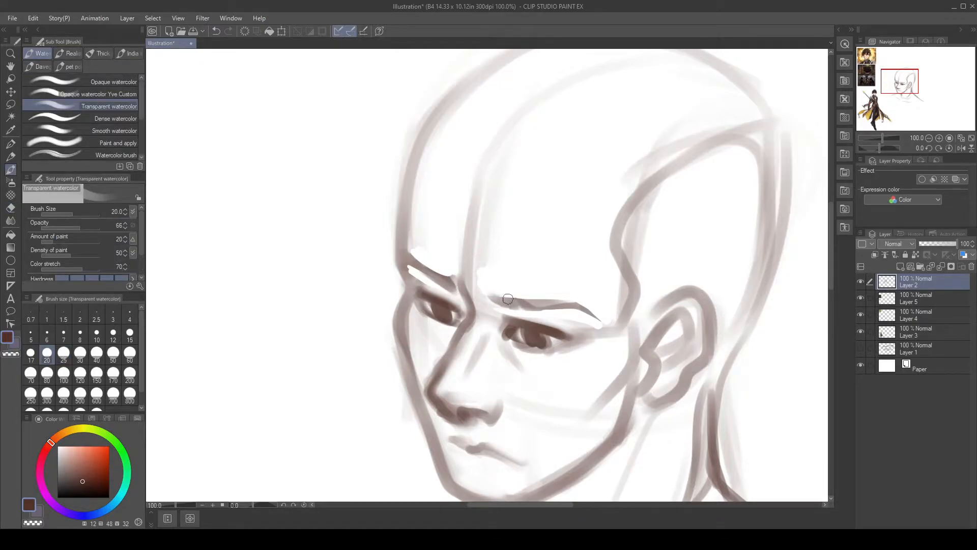
pyautogui.moveTo(487, 295); pyautogui.dragTo(592, 300)
pyautogui.press('e')
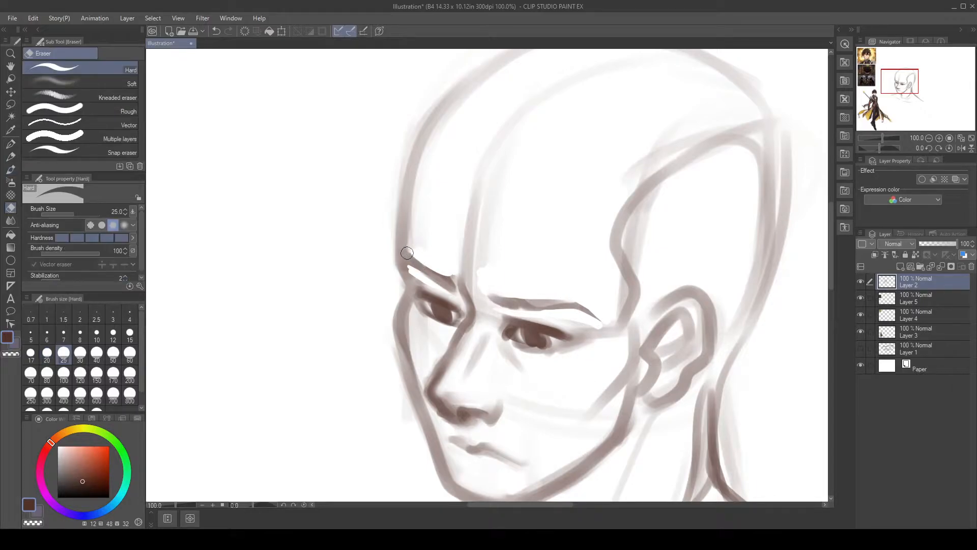
pyautogui.moveTo(406, 240)
pyautogui.mouseDown()
pyautogui.moveTo(428, 146)
pyautogui.moveTo(408, 237)
pyautogui.moveTo(423, 243)
pyautogui.moveTo(442, 241)
pyautogui.moveTo(493, 167)
pyautogui.moveTo(405, 271)
pyautogui.mouseUp()
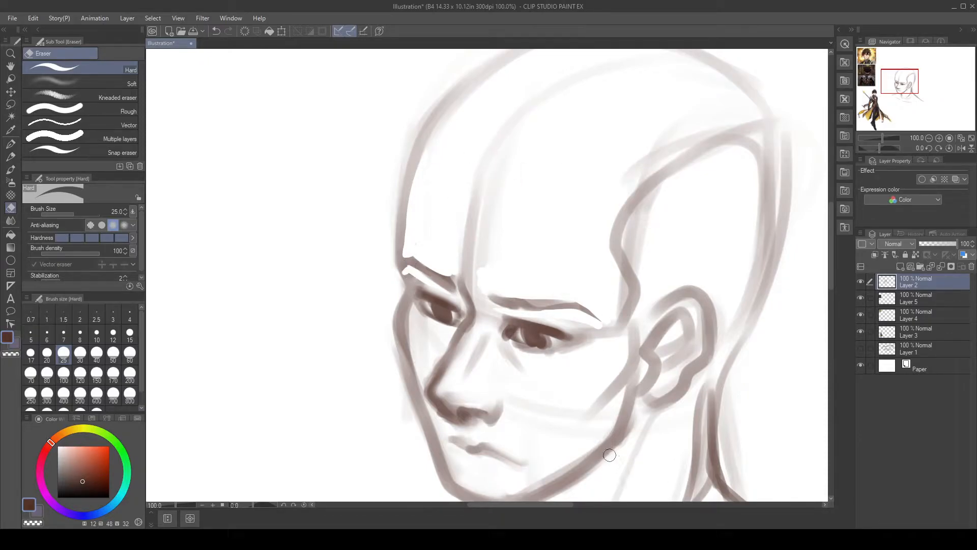
# Step: Clean the gap between the near eye and its eyebrow and darken the irises of both eyes
pyautogui.moveTo(503, 317); pyautogui.dragTo(539, 318)
pyautogui.hotkey('ctrl', 'z')
pyautogui.hotkey('ctrl', 'y')
pyautogui.press('b')
pyautogui.moveTo(538, 333); pyautogui.dragTo(538, 348)
pyautogui.moveTo(450, 311); pyautogui.dragTo(447, 314)
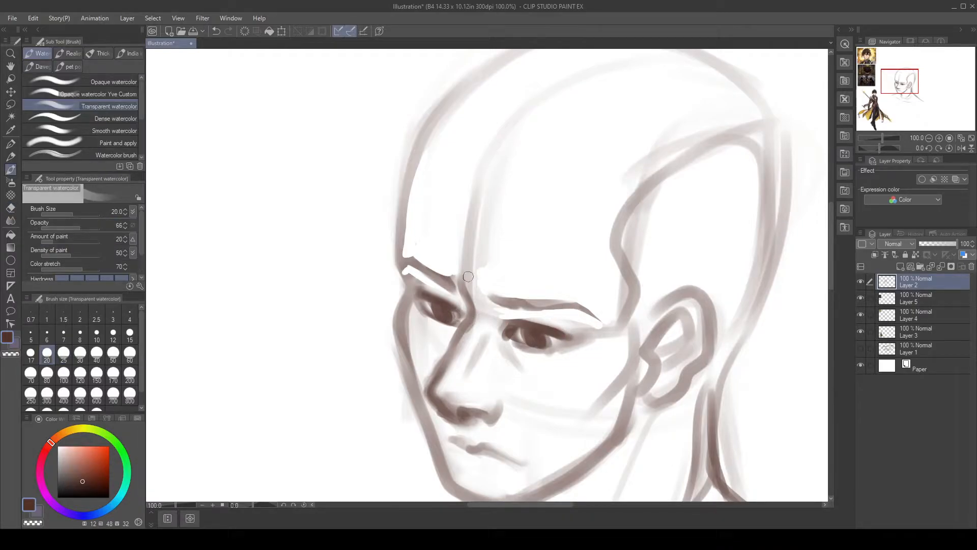
# Step: Reduce the Transparent watercolor brush size to 12 and define the upper eyelid lines of both eyes
pyautogui.press('[')
pyautogui.press('[')
pyautogui.press('[')
pyautogui.moveTo(510, 315)
pyautogui.mouseDown()
pyautogui.moveTo(547, 324)
pyautogui.moveTo(535, 320)
pyautogui.mouseUp()
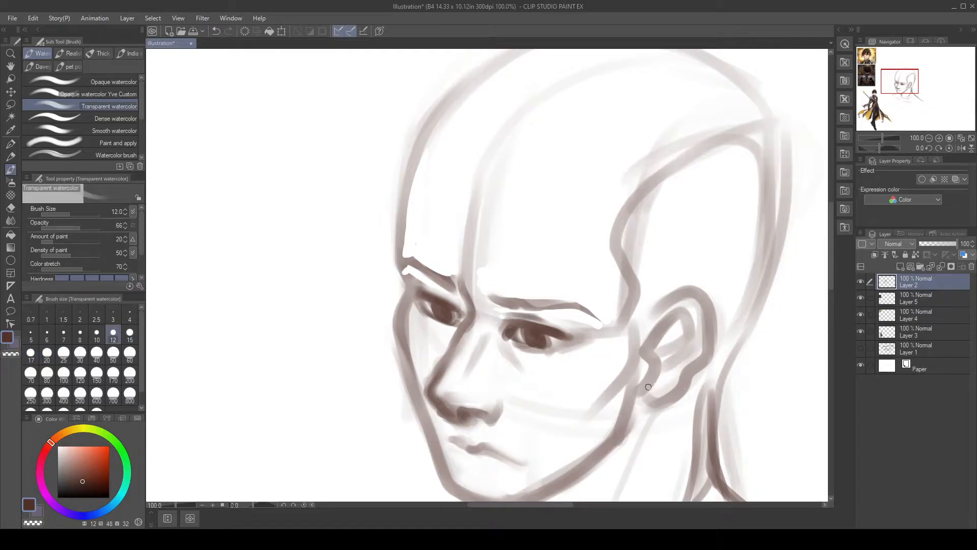
pyautogui.moveTo(420, 296)
pyautogui.mouseDown()
pyautogui.moveTo(460, 305)
pyautogui.moveTo(436, 288)
pyautogui.moveTo(465, 315)
pyautogui.mouseUp()
# Step: Darken and reshape both eyebrows and trim the outer end of the far eyebrow with the Hard eraser
pyautogui.moveTo(401, 273)
pyautogui.mouseDown()
pyautogui.moveTo(392, 268)
pyautogui.moveTo(452, 290)
pyautogui.mouseUp()
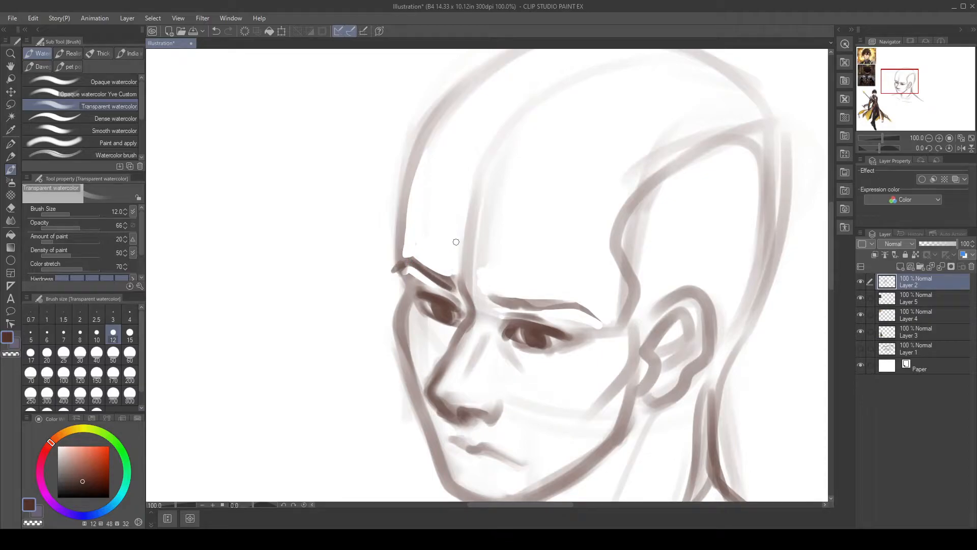
pyautogui.moveTo(412, 259)
pyautogui.mouseDown()
pyautogui.moveTo(546, 297)
pyautogui.moveTo(514, 311)
pyautogui.moveTo(490, 296)
pyautogui.moveTo(552, 305)
pyautogui.mouseUp()
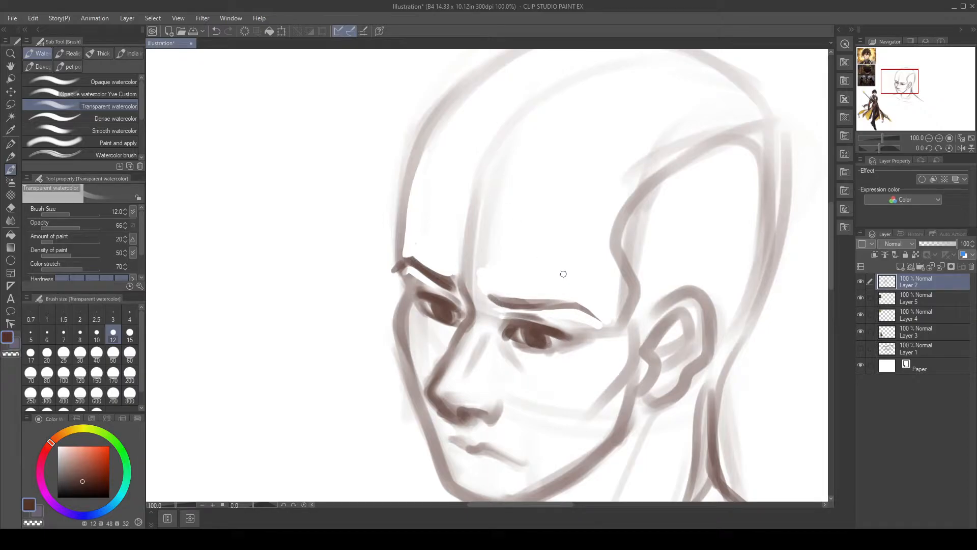
pyautogui.moveTo(488, 296)
pyautogui.mouseDown()
pyautogui.moveTo(573, 303)
pyautogui.moveTo(550, 305)
pyautogui.moveTo(594, 317)
pyautogui.mouseUp()
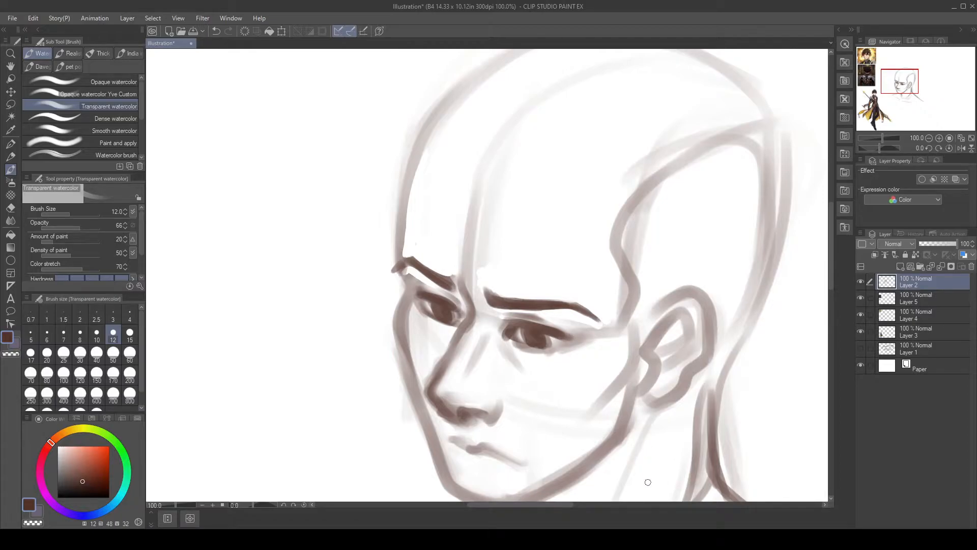
pyautogui.press('e')
pyautogui.moveTo(390, 262)
pyautogui.mouseDown()
pyautogui.moveTo(385, 280)
pyautogui.moveTo(411, 252)
pyautogui.moveTo(396, 271)
pyautogui.moveTo(413, 257)
pyautogui.mouseUp()
pyautogui.press('b')
pyautogui.hotkey('ctrl', 'z')
# Step: Erase the thick shading at the nose tip and redraw the nose contour from bridge to tip
pyautogui.moveTo(498, 399)
pyautogui.mouseDown()
pyautogui.moveTo(488, 418)
pyautogui.moveTo(499, 403)
pyautogui.moveTo(479, 415)
pyautogui.moveTo(493, 426)
pyautogui.moveTo(496, 399)
pyautogui.moveTo(468, 415)
pyautogui.moveTo(474, 421)
pyautogui.moveTo(481, 409)
pyautogui.moveTo(457, 409)
pyautogui.moveTo(482, 416)
pyautogui.moveTo(461, 402)
pyautogui.moveTo(485, 404)
pyautogui.moveTo(447, 412)
pyautogui.moveTo(442, 378)
pyautogui.moveTo(446, 404)
pyautogui.moveTo(468, 365)
pyautogui.moveTo(467, 420)
pyautogui.mouseUp()
pyautogui.press('e')
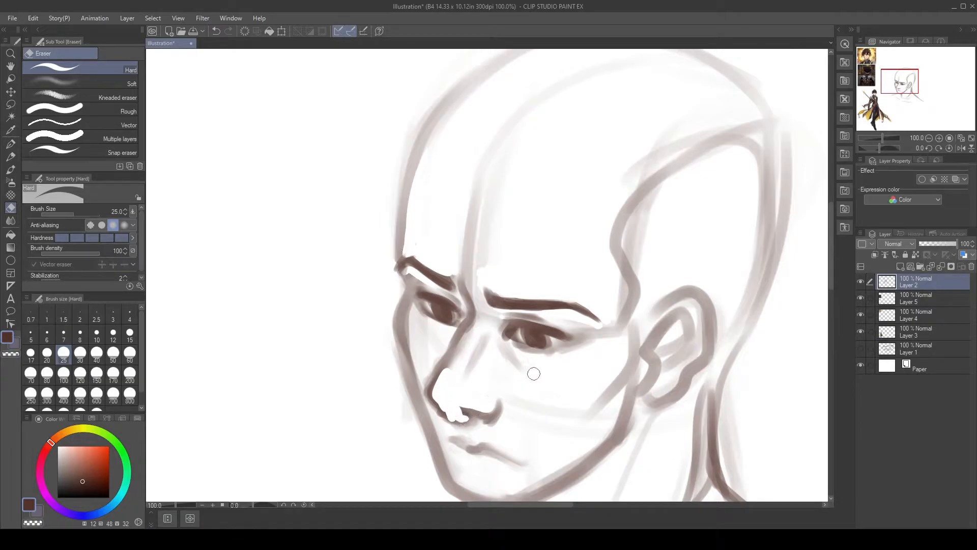
pyautogui.press('b')
pyautogui.moveTo(464, 320)
pyautogui.mouseDown()
pyautogui.moveTo(436, 382)
pyautogui.moveTo(469, 342)
pyautogui.moveTo(455, 410)
pyautogui.moveTo(432, 393)
pyautogui.moveTo(463, 422)
pyautogui.mouseUp()
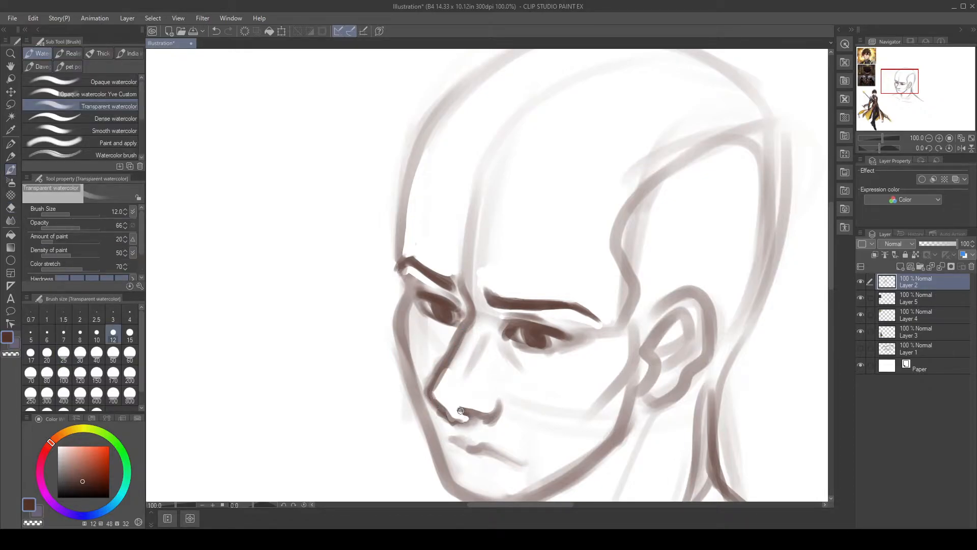
# Step: Redraw the underside of the nose and the nostrils, undoing the stray stroke
pyautogui.moveTo(462, 410); pyautogui.dragTo(445, 409)
pyautogui.moveTo(489, 420); pyautogui.dragTo(500, 408)
pyautogui.moveTo(444, 405); pyautogui.dragTo(502, 407)
pyautogui.hotkey('ctrl', 'z')
pyautogui.moveTo(430, 392)
pyautogui.mouseDown()
pyautogui.moveTo(452, 406)
pyautogui.moveTo(496, 406)
pyautogui.mouseUp()
# Step: Trim the outer edge of the nose and the far cheek beneath the eye with the Hard eraser
pyautogui.press('e')
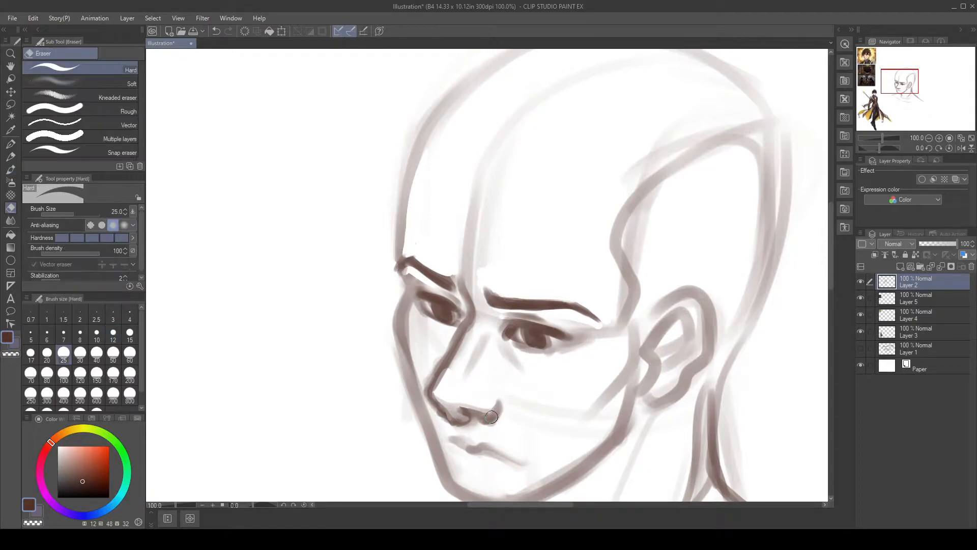
pyautogui.moveTo(432, 407); pyautogui.dragTo(455, 428)
pyautogui.hotkey('ctrl', 'z')
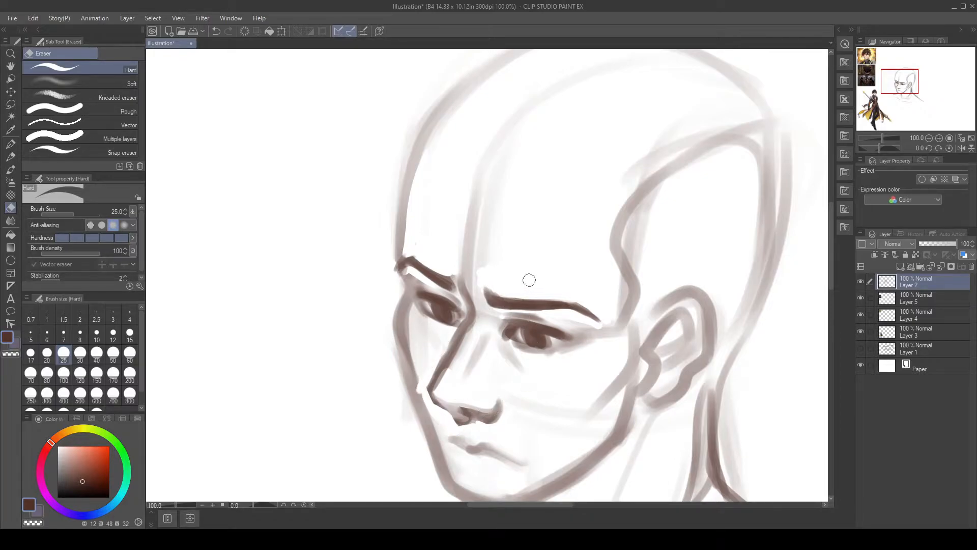
pyautogui.moveTo(425, 380)
pyautogui.mouseDown()
pyautogui.moveTo(432, 415)
pyautogui.moveTo(412, 306)
pyautogui.moveTo(406, 330)
pyautogui.moveTo(437, 431)
pyautogui.mouseUp()
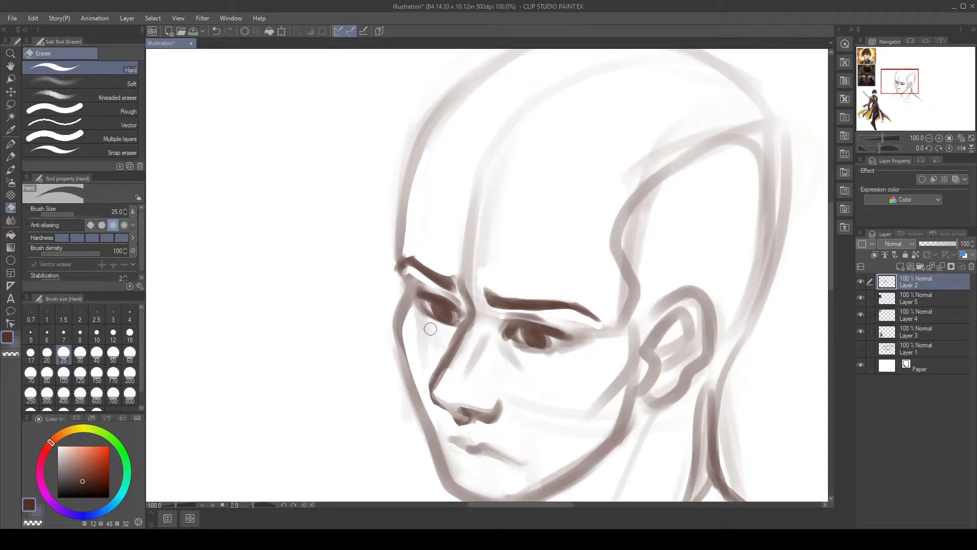
pyautogui.hotkey('ctrl', 'z')
pyautogui.moveTo(413, 312); pyautogui.dragTo(414, 376)
pyautogui.moveTo(416, 317)
pyautogui.mouseDown()
pyautogui.moveTo(421, 351)
pyautogui.moveTo(429, 344)
pyautogui.moveTo(423, 360)
pyautogui.moveTo(426, 323)
pyautogui.mouseUp()
# Step: Darken the far brow ridge and lower forehead contour, and define the near eye's outer corner
pyautogui.press('b')
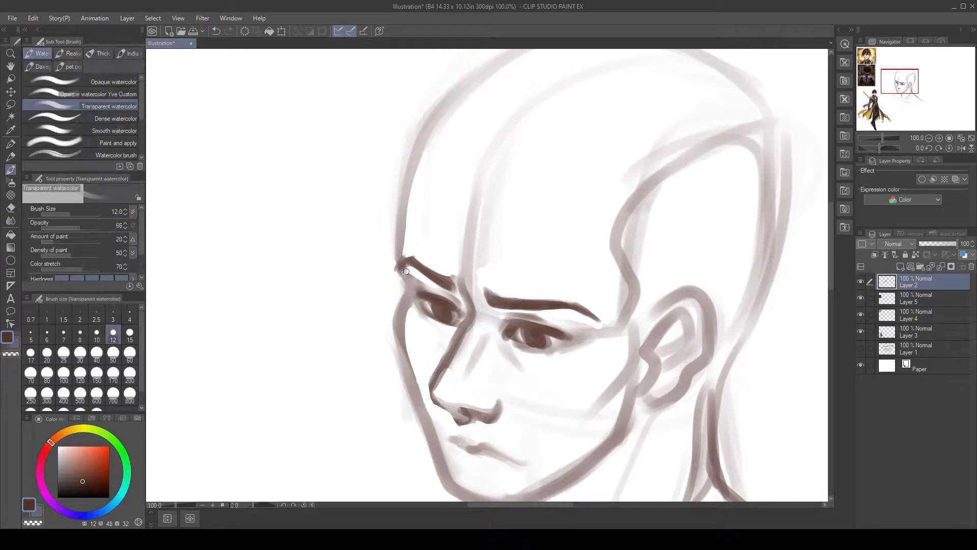
pyautogui.moveTo(408, 269); pyautogui.dragTo(406, 278)
pyautogui.moveTo(398, 239)
pyautogui.mouseDown()
pyautogui.moveTo(407, 284)
pyautogui.moveTo(406, 184)
pyautogui.mouseUp()
pyautogui.moveTo(566, 343)
pyautogui.mouseDown()
pyautogui.moveTo(527, 345)
pyautogui.moveTo(558, 347)
pyautogui.mouseUp()
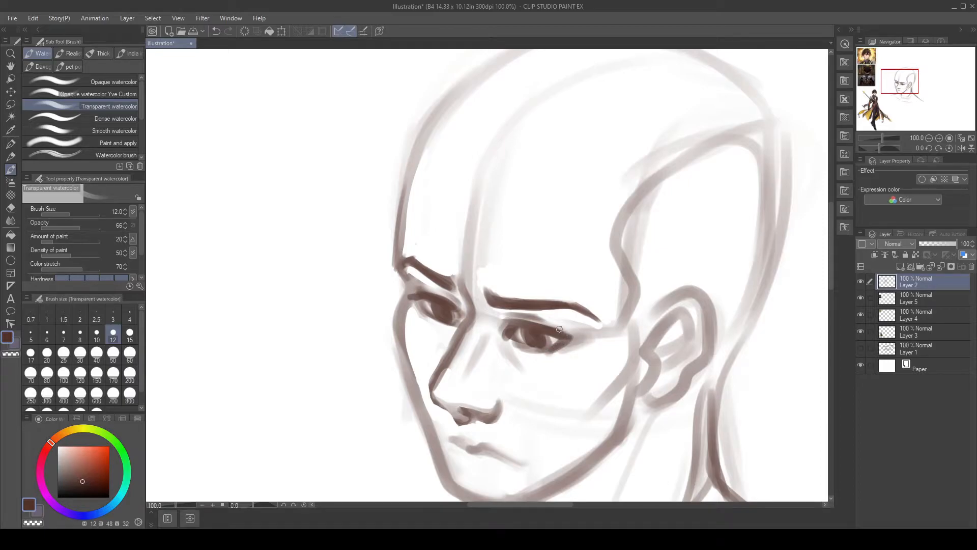
# Step: Darken the eyelids and irises and define the inner corners of both eyes
pyautogui.moveTo(532, 326); pyautogui.dragTo(503, 326)
pyautogui.moveTo(448, 303)
pyautogui.mouseDown()
pyautogui.moveTo(419, 301)
pyautogui.moveTo(432, 314)
pyautogui.moveTo(417, 298)
pyautogui.moveTo(446, 321)
pyautogui.mouseUp()
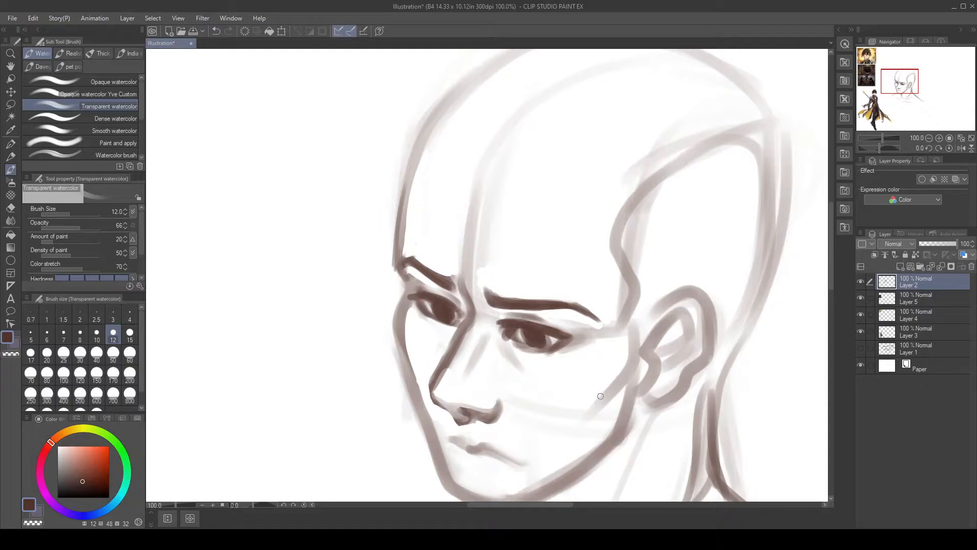
pyautogui.moveTo(460, 310)
pyautogui.mouseDown()
pyautogui.moveTo(445, 291)
pyautogui.moveTo(461, 305)
pyautogui.moveTo(452, 277)
pyautogui.moveTo(476, 301)
pyautogui.moveTo(458, 293)
pyautogui.moveTo(466, 311)
pyautogui.mouseUp()
pyautogui.moveTo(498, 314); pyautogui.dragTo(501, 319)
pyautogui.scroll(-2, 624, 476)
pyautogui.moveTo(632, 424); pyautogui.dragTo(598, 378)
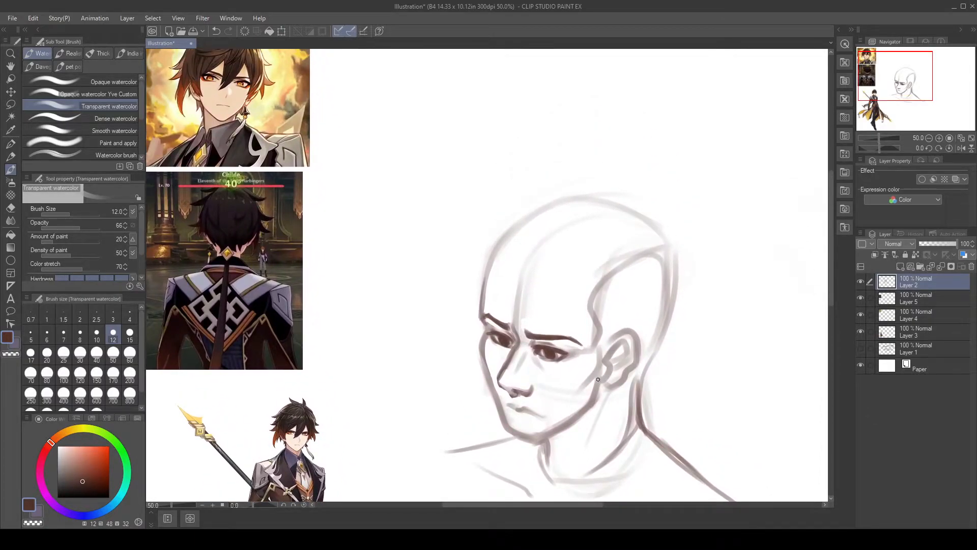
pyautogui.scroll(1, 598, 380)
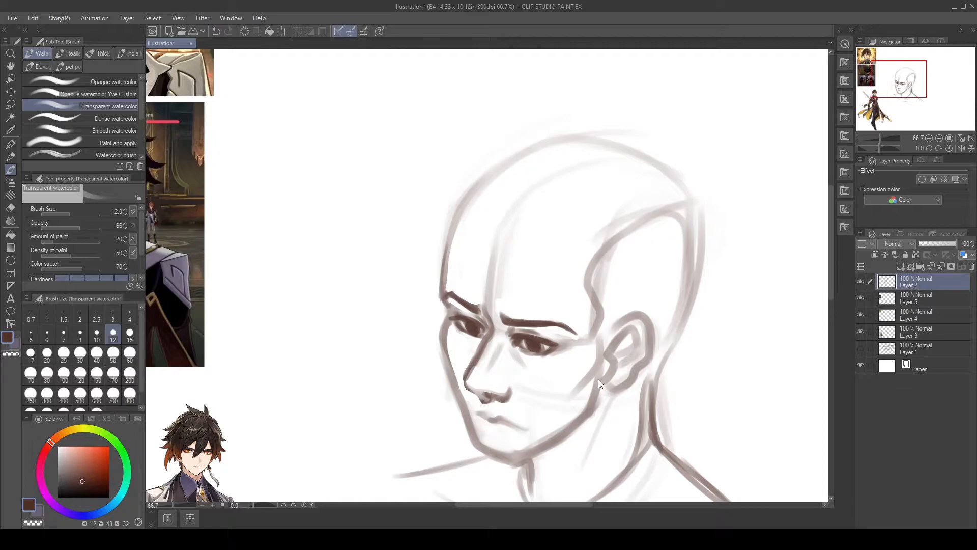
# Step: Clean the lower edge of the near eye and the far cheek contour with the Hard eraser, undoing the excess erasure
pyautogui.press('e')
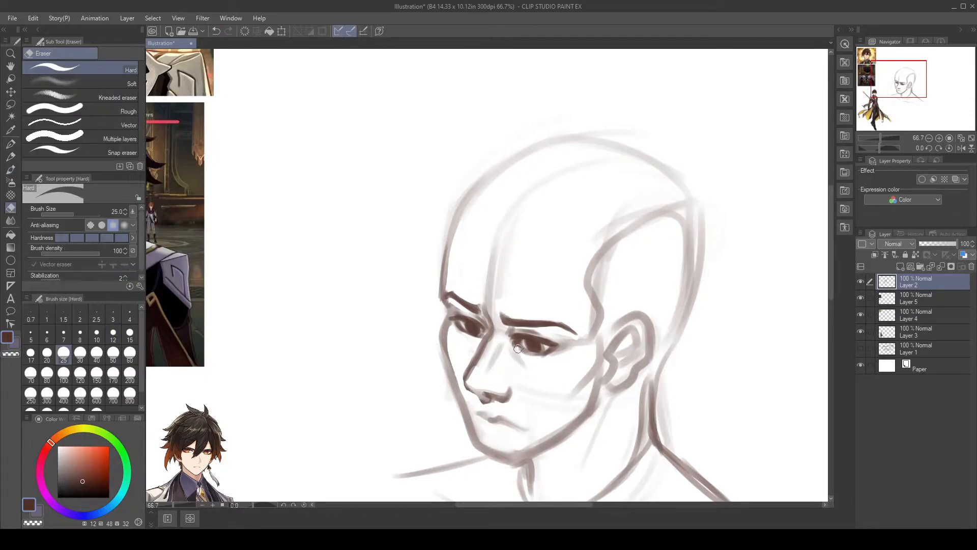
pyautogui.moveTo(525, 353); pyautogui.dragTo(563, 358)
pyautogui.moveTo(450, 324); pyautogui.dragTo(450, 358)
pyautogui.hotkey('ctrl', 'z')
pyautogui.press('b')
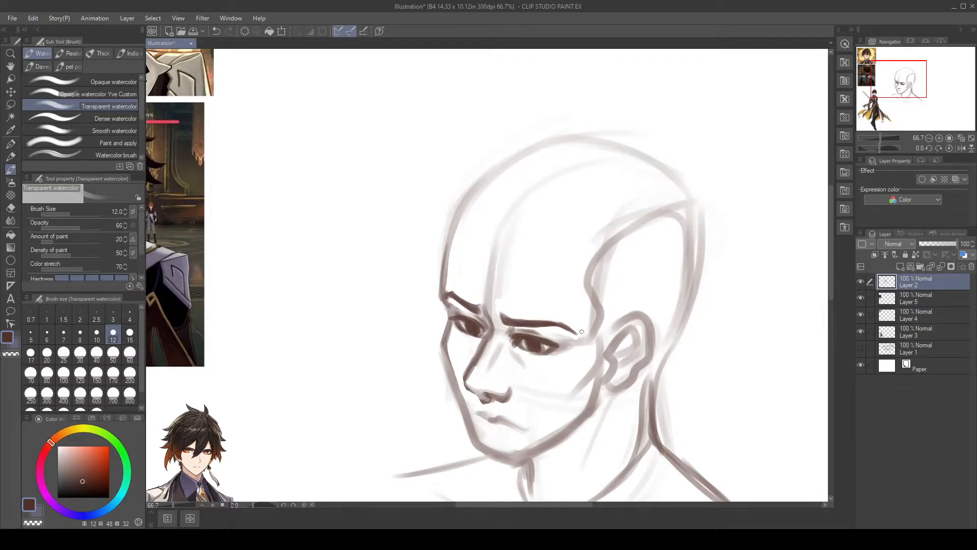
# Step: Darken the far side of the face from the forehead and brow ridge down the cheek to the chin
pyautogui.moveTo(452, 295); pyautogui.dragTo(471, 311)
pyautogui.moveTo(442, 300); pyautogui.dragTo(447, 311)
pyautogui.moveTo(447, 249); pyautogui.dragTo(438, 293)
pyautogui.moveTo(451, 230)
pyautogui.mouseDown()
pyautogui.moveTo(438, 291)
pyautogui.moveTo(445, 374)
pyautogui.mouseUp()
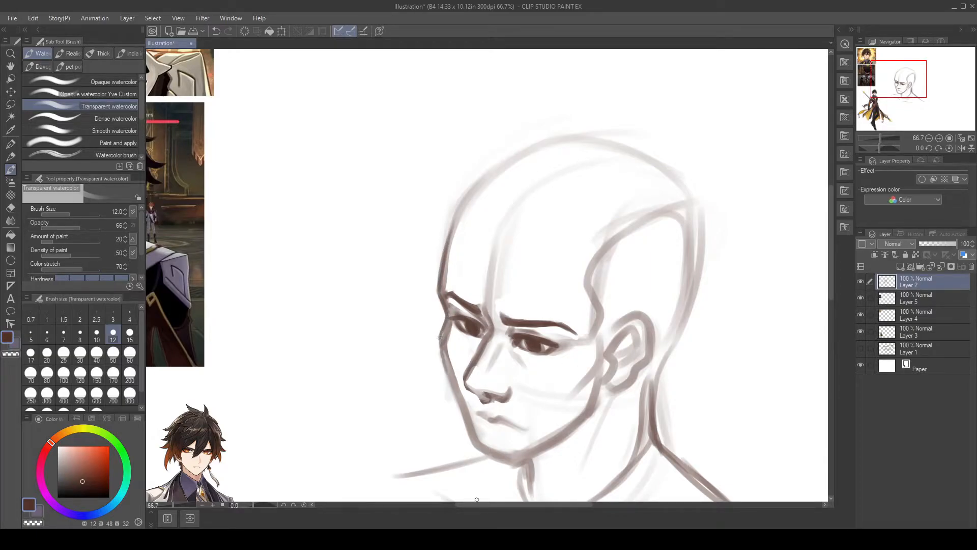
pyautogui.moveTo(445, 321)
pyautogui.mouseDown()
pyautogui.moveTo(442, 363)
pyautogui.moveTo(478, 448)
pyautogui.mouseUp()
# Step: Set the brush size to 15 and darken the mouth and lower-lip shadow, undoing the last stroke
pyautogui.scroll(-3, 617, 416)
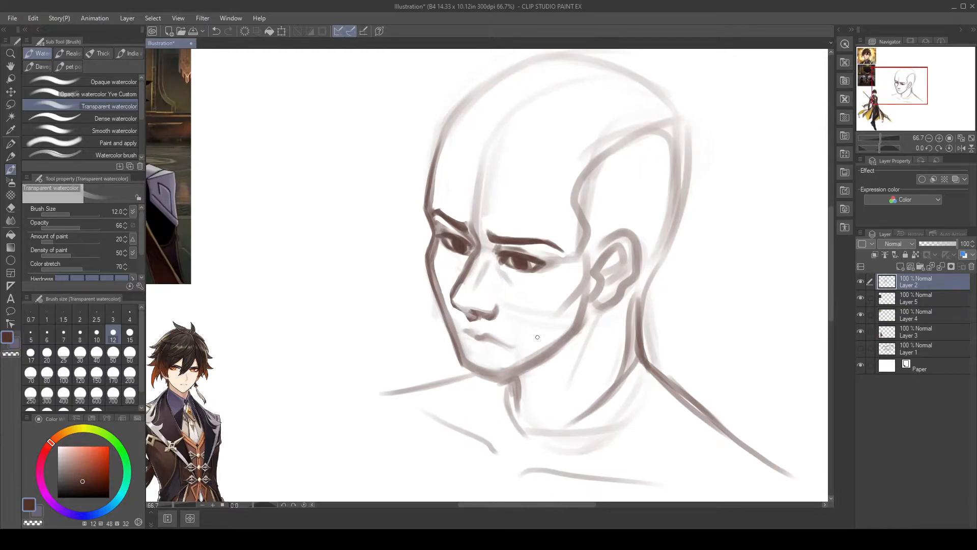
pyautogui.press(']')
pyautogui.moveTo(470, 328)
pyautogui.mouseDown()
pyautogui.moveTo(492, 342)
pyautogui.moveTo(474, 337)
pyautogui.moveTo(488, 339)
pyautogui.moveTo(487, 354)
pyautogui.mouseUp()
pyautogui.hotkey('ctrl', 'z')
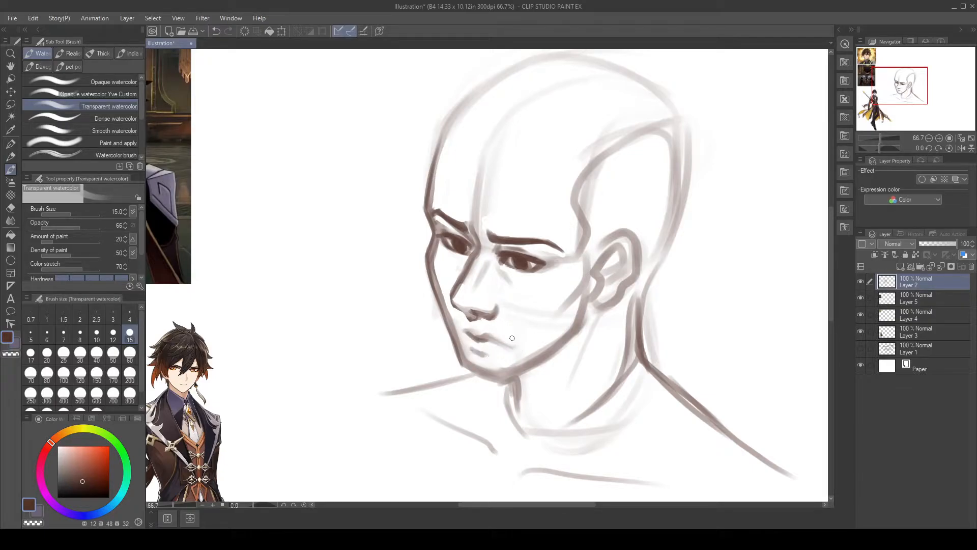
# Step: Darken the near jawline and erase the guideline across the near cheek with the Hard eraser
pyautogui.moveTo(592, 341)
pyautogui.mouseDown()
pyautogui.moveTo(586, 361)
pyautogui.moveTo(578, 329)
pyautogui.moveTo(539, 374)
pyautogui.mouseUp()
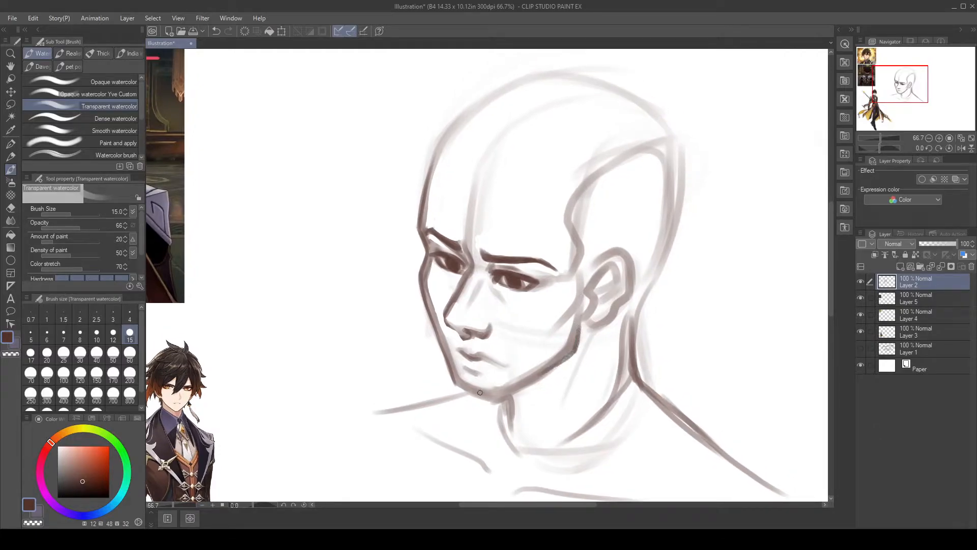
pyautogui.press('e')
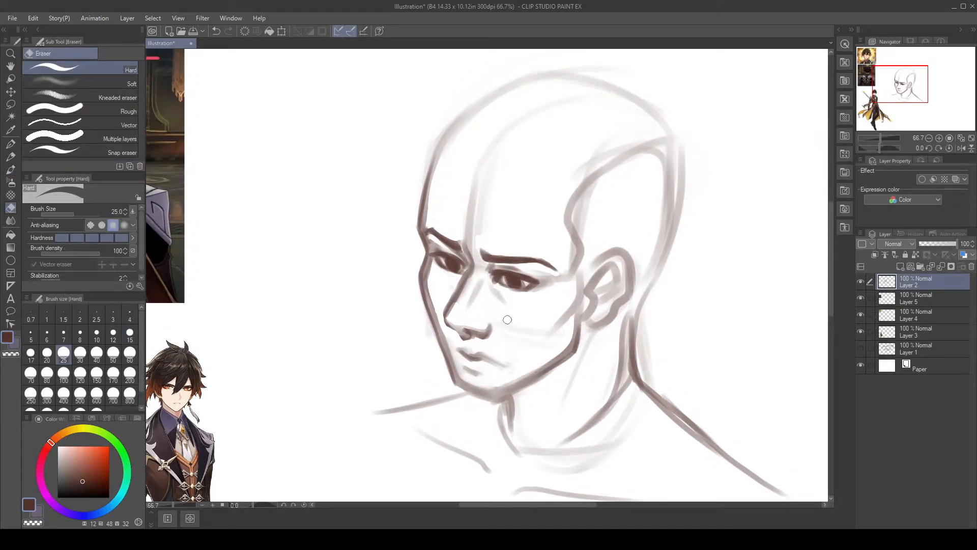
pyautogui.moveTo(528, 320)
pyautogui.mouseDown()
pyautogui.moveTo(539, 338)
pyautogui.moveTo(547, 330)
pyautogui.moveTo(566, 289)
pyautogui.moveTo(533, 341)
pyautogui.mouseUp()
pyautogui.moveTo(554, 268)
pyautogui.mouseDown()
pyautogui.moveTo(547, 278)
pyautogui.moveTo(565, 269)
pyautogui.moveTo(544, 291)
pyautogui.moveTo(522, 271)
pyautogui.mouseUp()
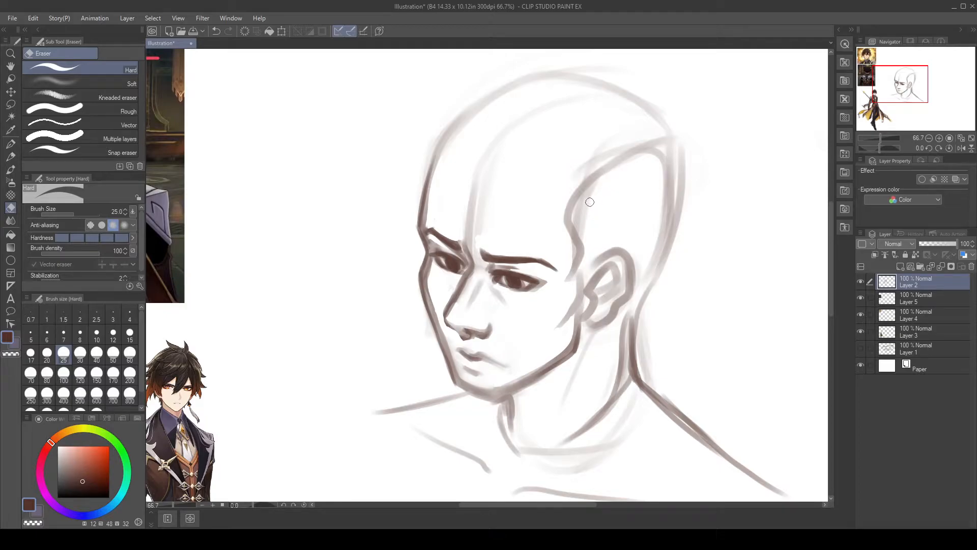
# Step: Set the Hard eraser size to 70 and thin the temple hairline and the ear's outline
pyautogui.press(']')
pyautogui.press(']')
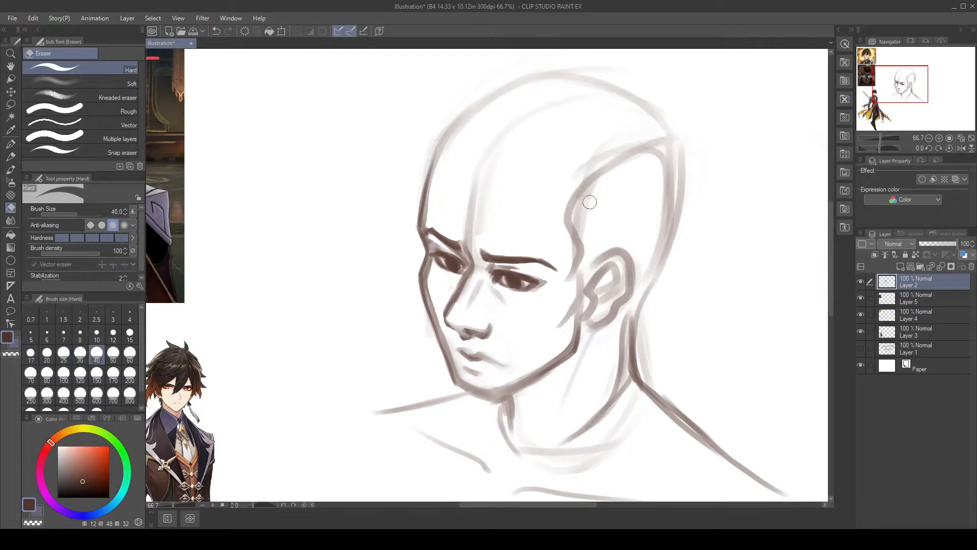
pyautogui.press(']')
pyautogui.press(']')
pyautogui.press(']')
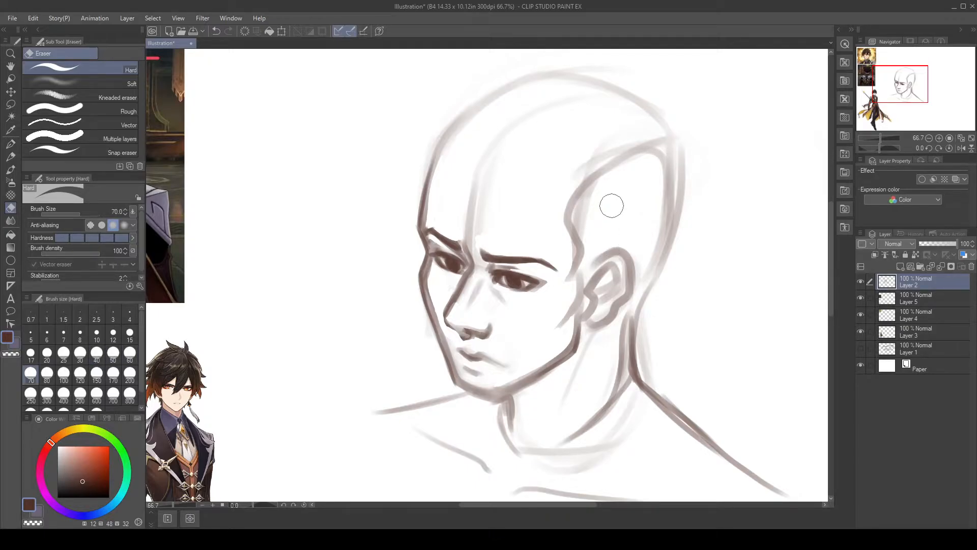
pyautogui.moveTo(650, 144)
pyautogui.mouseDown()
pyautogui.moveTo(550, 229)
pyautogui.moveTo(610, 153)
pyautogui.moveTo(562, 228)
pyautogui.moveTo(612, 147)
pyautogui.moveTo(565, 233)
pyautogui.moveTo(553, 307)
pyautogui.moveTo(575, 316)
pyautogui.moveTo(587, 225)
pyautogui.moveTo(607, 192)
pyautogui.moveTo(624, 266)
pyautogui.moveTo(579, 291)
pyautogui.moveTo(580, 267)
pyautogui.moveTo(566, 290)
pyautogui.moveTo(579, 279)
pyautogui.moveTo(583, 338)
pyautogui.mouseUp()
pyautogui.moveTo(622, 251)
pyautogui.mouseDown()
pyautogui.moveTo(614, 289)
pyautogui.moveTo(620, 267)
pyautogui.moveTo(589, 270)
pyautogui.moveTo(613, 258)
pyautogui.moveTo(622, 283)
pyautogui.moveTo(605, 313)
pyautogui.mouseUp()
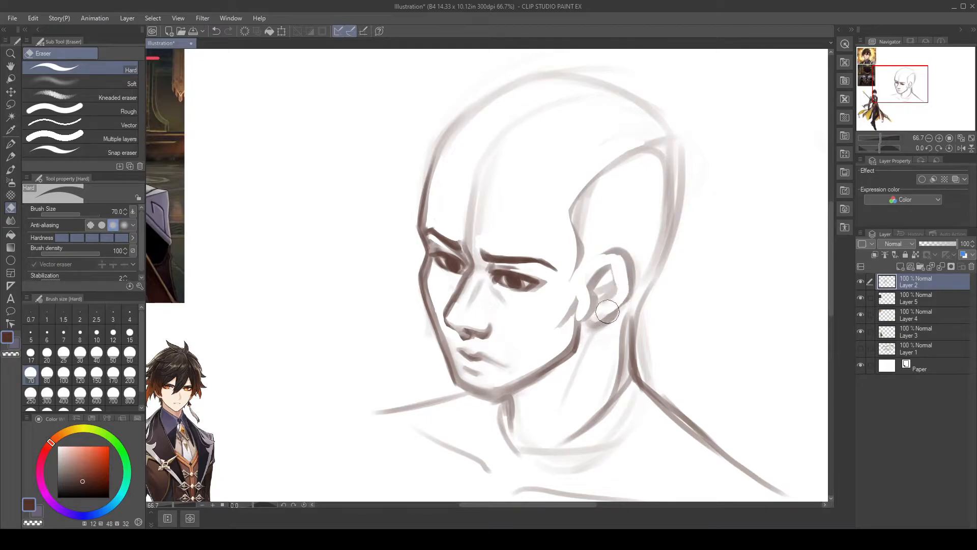
# Step: Redraw the ear's outline, then lasso the ear and move it slightly down and toward the back of the head
pyautogui.press('b')
pyautogui.moveTo(592, 275)
pyautogui.mouseDown()
pyautogui.moveTo(626, 281)
pyautogui.moveTo(614, 303)
pyautogui.moveTo(631, 290)
pyautogui.moveTo(587, 332)
pyautogui.moveTo(580, 323)
pyautogui.moveTo(598, 331)
pyautogui.mouseUp()
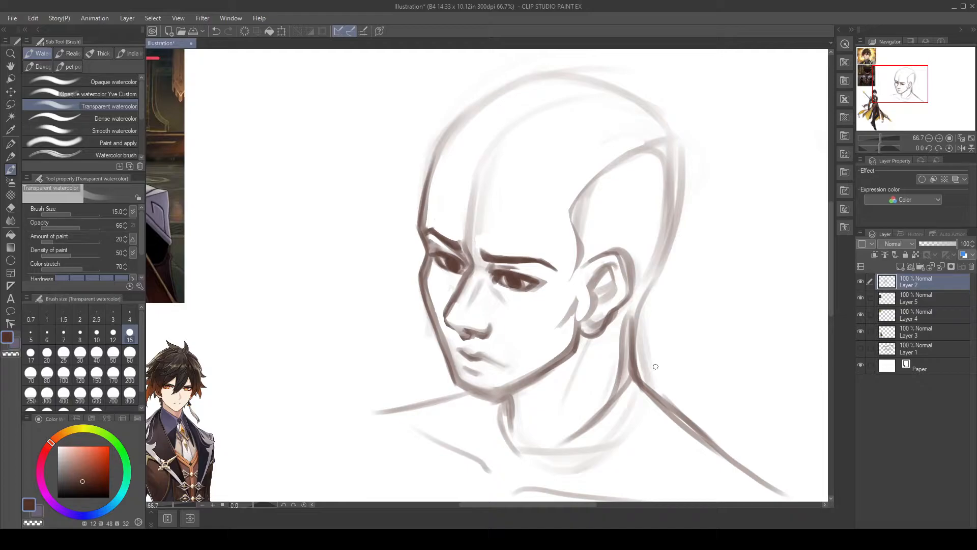
pyautogui.press('m')
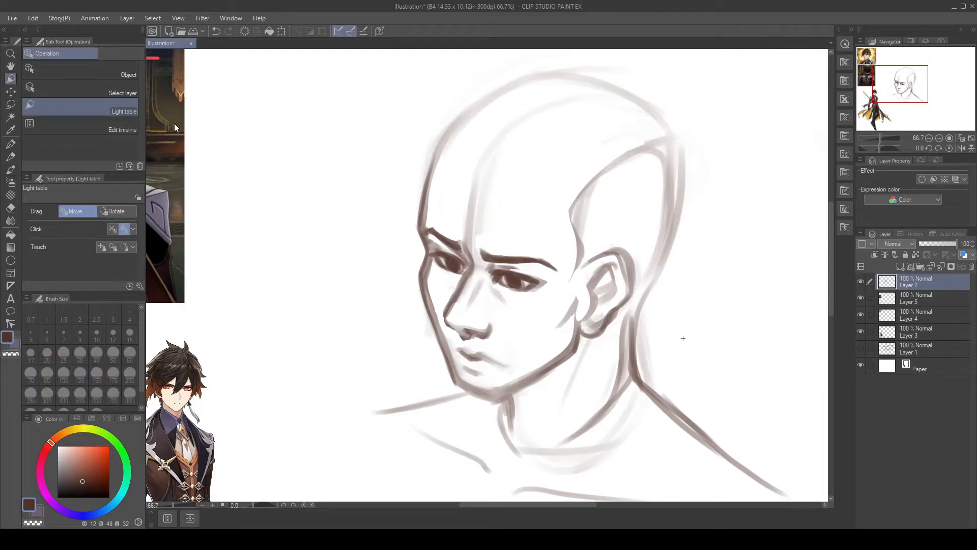
pyautogui.moveTo(604, 226)
pyautogui.mouseDown()
pyautogui.moveTo(574, 314)
pyautogui.moveTo(595, 348)
pyautogui.moveTo(628, 309)
pyautogui.moveTo(642, 259)
pyautogui.moveTo(608, 212)
pyautogui.mouseUp()
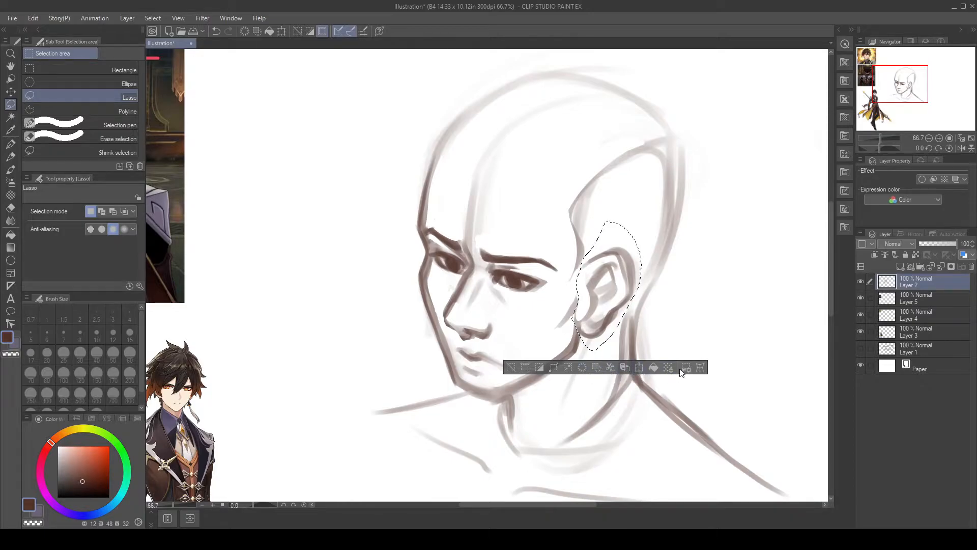
pyautogui.click(639, 367)
pyautogui.moveTo(622, 306); pyautogui.dragTo(630, 317)
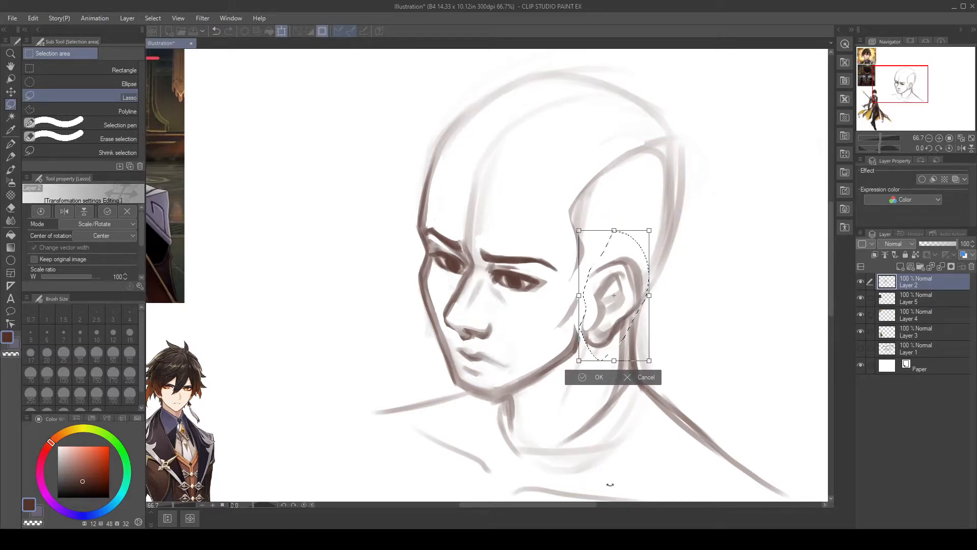
pyautogui.press('Return')
pyautogui.press('o')
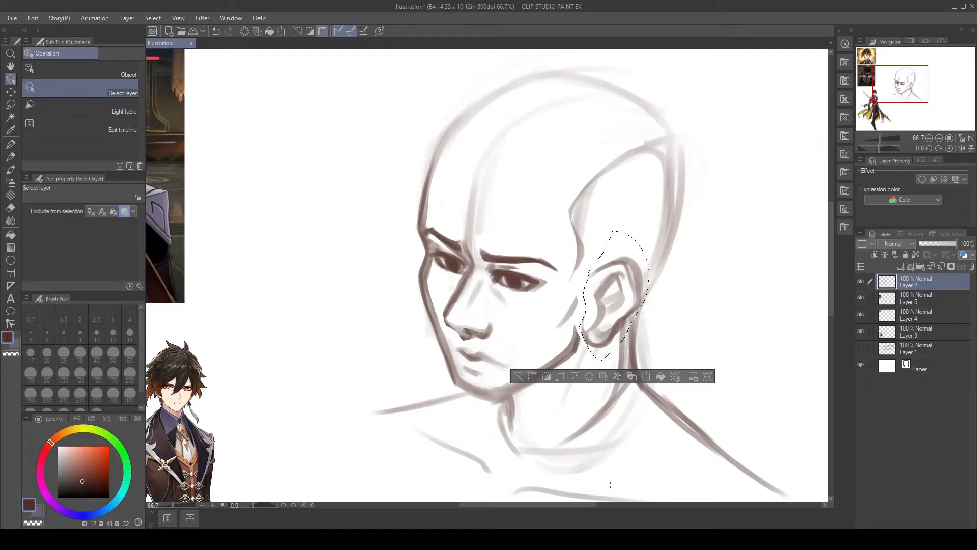
pyautogui.hotkey('ctrl', 'd')
# Step: Trim the outer edge of the temple hairline and the top of the skull contour with the Hard eraser
pyautogui.press('b')
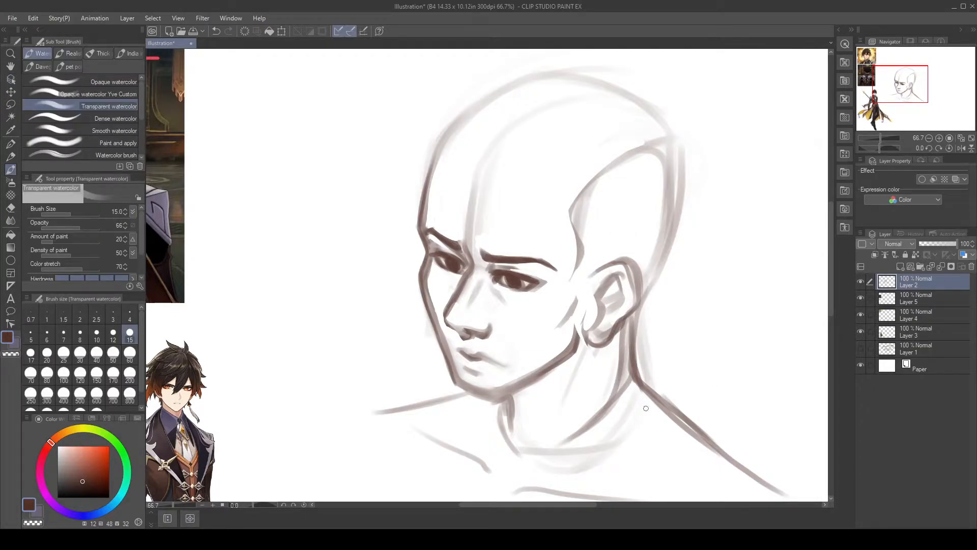
pyautogui.press('alt')
pyautogui.press('e')
pyautogui.moveTo(567, 213); pyautogui.dragTo(586, 179)
pyautogui.moveTo(563, 217)
pyautogui.mouseDown()
pyautogui.moveTo(658, 125)
pyautogui.moveTo(608, 139)
pyautogui.moveTo(666, 128)
pyautogui.moveTo(664, 81)
pyautogui.moveTo(582, 57)
pyautogui.mouseUp()
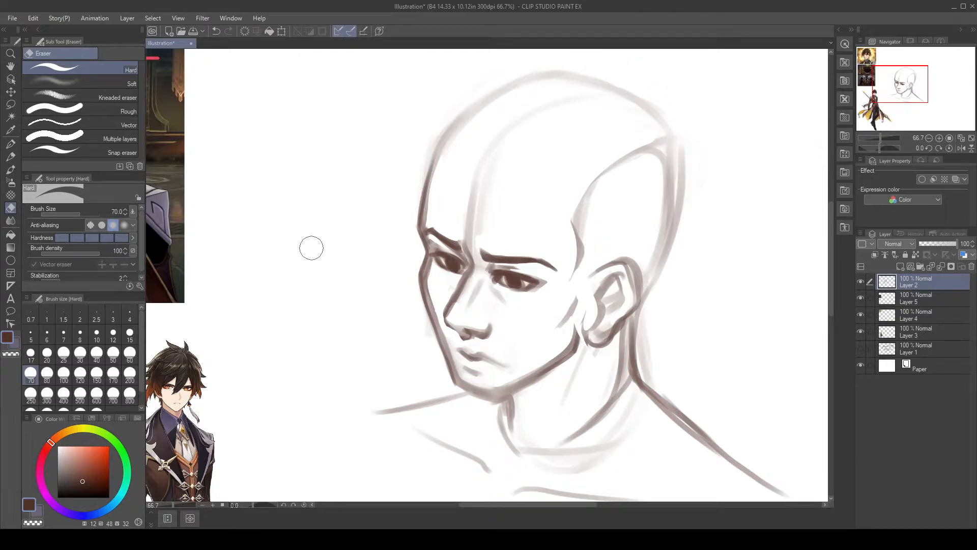
pyautogui.moveTo(516, 65); pyautogui.dragTo(652, 87)
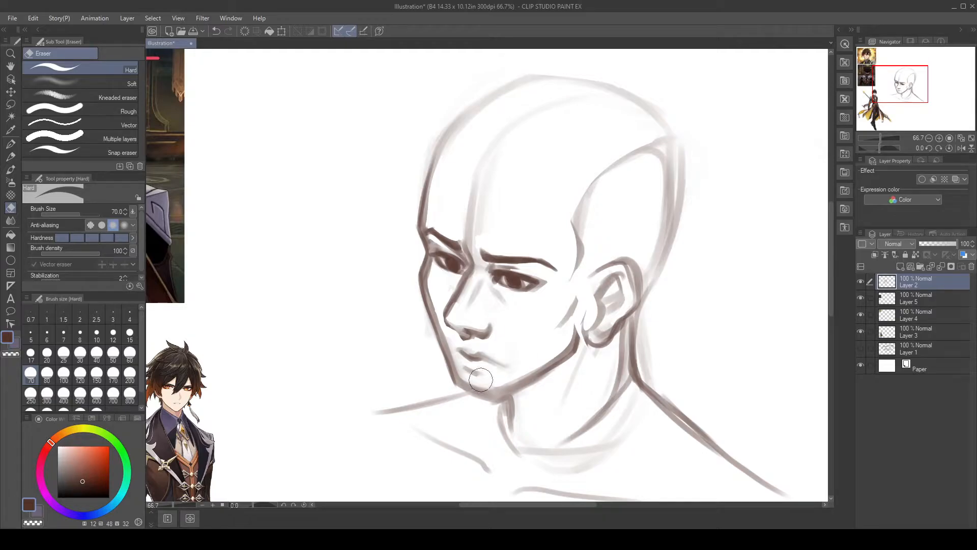
# Step: Set the Hard eraser size to 30, redraw the jaw joint beside the ear and curve the temple line toward the near brow
pyautogui.press('[')
pyautogui.press('[')
pyautogui.press('[')
pyautogui.press('[')
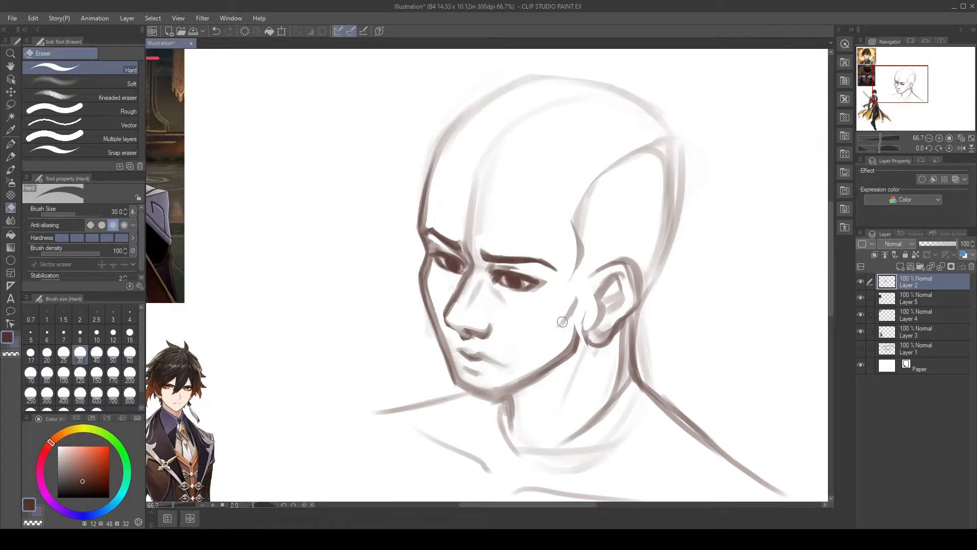
pyautogui.press('b')
pyautogui.moveTo(579, 288)
pyautogui.mouseDown()
pyautogui.moveTo(568, 321)
pyautogui.moveTo(594, 344)
pyautogui.mouseUp()
pyautogui.moveTo(581, 257); pyautogui.dragTo(575, 281)
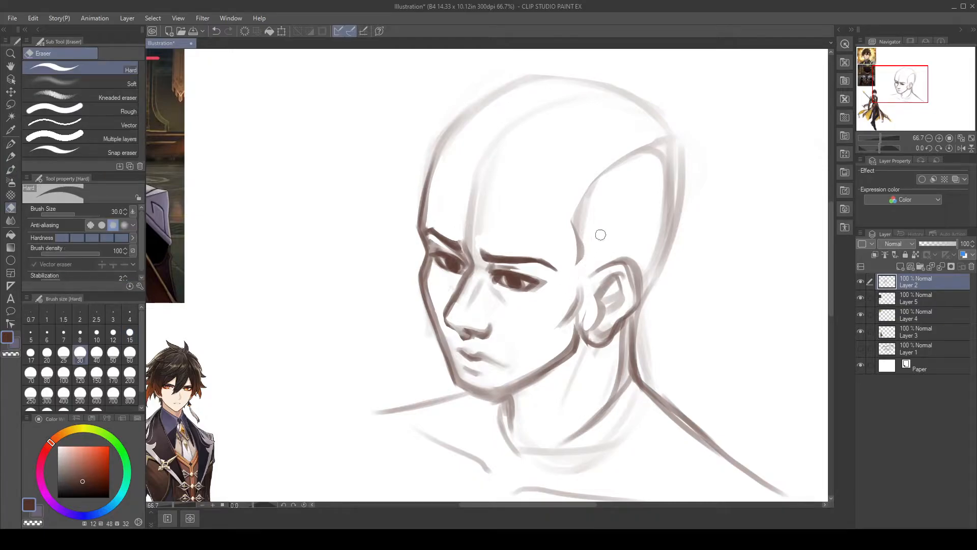
pyautogui.moveTo(582, 245); pyautogui.dragTo(563, 274)
# Step: Sample the brown from the near eye and shade both eye sockets between the eyebrows and eyelids
pyautogui.keyDown('alt'); pyautogui.click(561, 313); pyautogui.keyUp('alt')
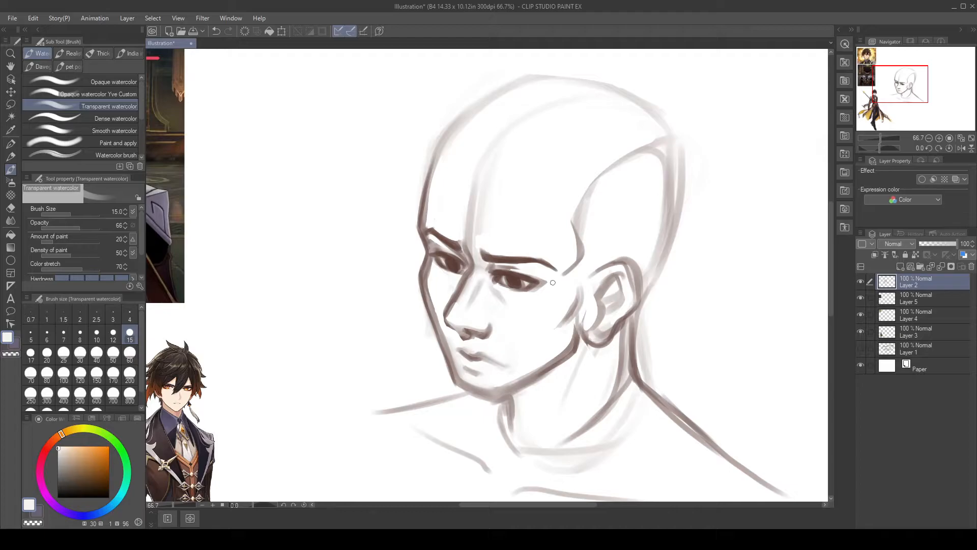
pyautogui.keyDown('alt'); pyautogui.click(514, 277); pyautogui.keyUp('alt')
pyautogui.moveTo(555, 277); pyautogui.dragTo(559, 275)
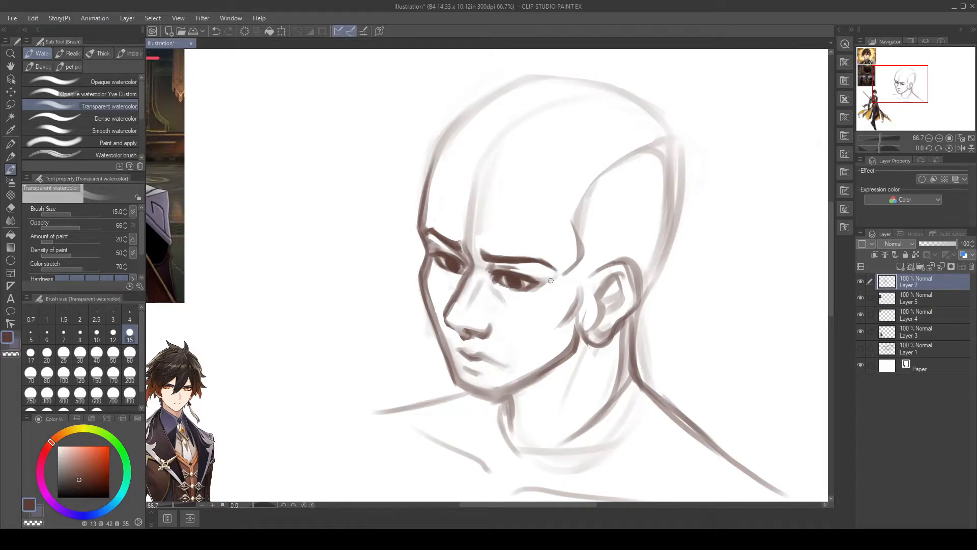
pyautogui.moveTo(429, 238)
pyautogui.mouseDown()
pyautogui.moveTo(468, 260)
pyautogui.moveTo(538, 266)
pyautogui.moveTo(561, 281)
pyautogui.mouseUp()
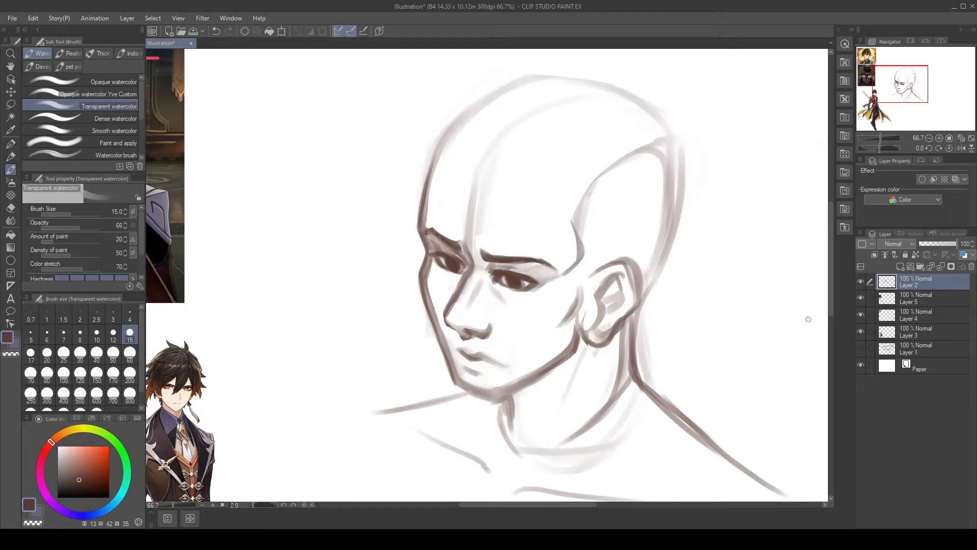
pyautogui.moveTo(498, 268); pyautogui.dragTo(535, 263)
pyautogui.moveTo(464, 256); pyautogui.dragTo(444, 248)
pyautogui.moveTo(446, 320); pyautogui.dragTo(450, 325)
pyautogui.moveTo(556, 269)
pyautogui.mouseDown()
pyautogui.moveTo(562, 274)
pyautogui.moveTo(554, 269)
pyautogui.mouseUp()
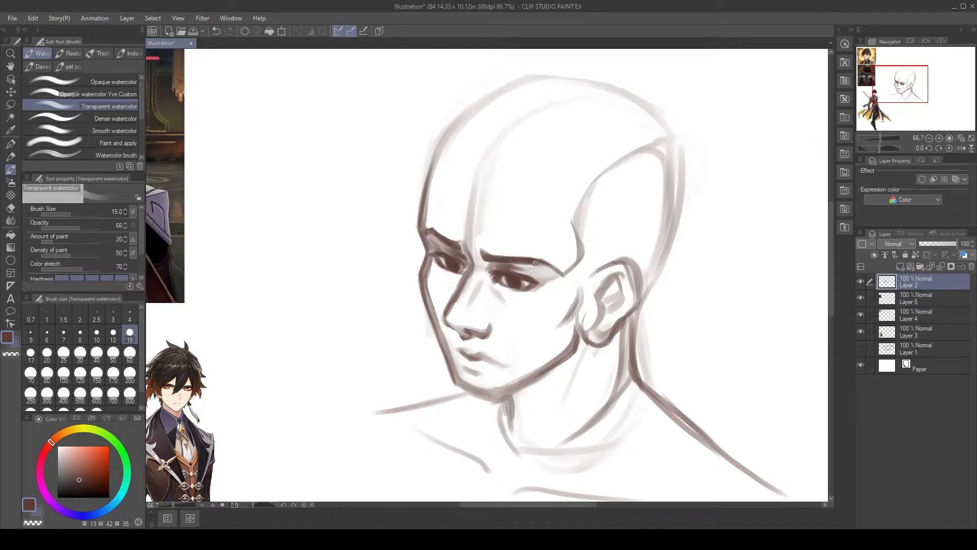
# Step: Trim the temple line near the brow and erase the lower part of the forehead guideline with the Hard eraser
pyautogui.press('e')
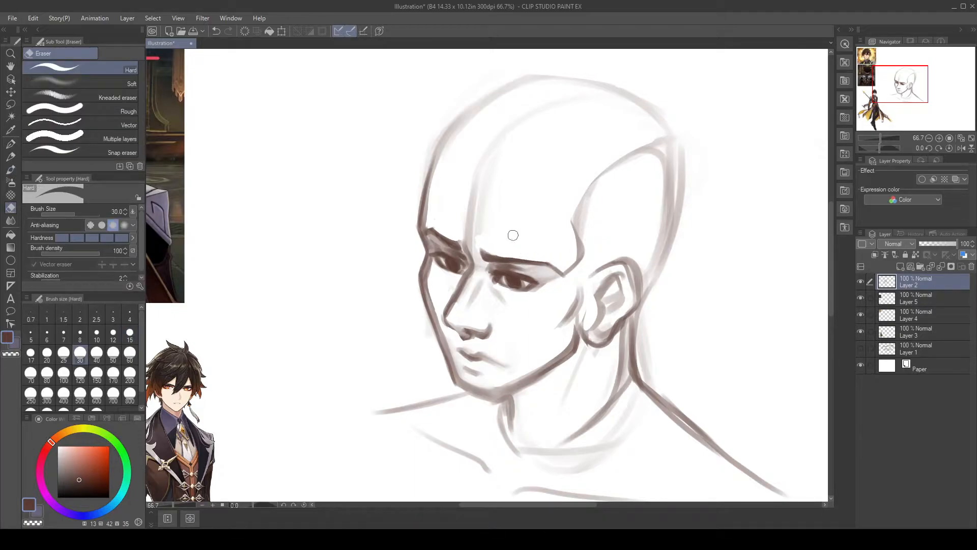
pyautogui.moveTo(563, 268); pyautogui.dragTo(570, 279)
pyautogui.moveTo(570, 222); pyautogui.dragTo(571, 238)
pyautogui.moveTo(478, 224)
pyautogui.mouseDown()
pyautogui.moveTo(466, 233)
pyautogui.moveTo(491, 170)
pyautogui.mouseUp()
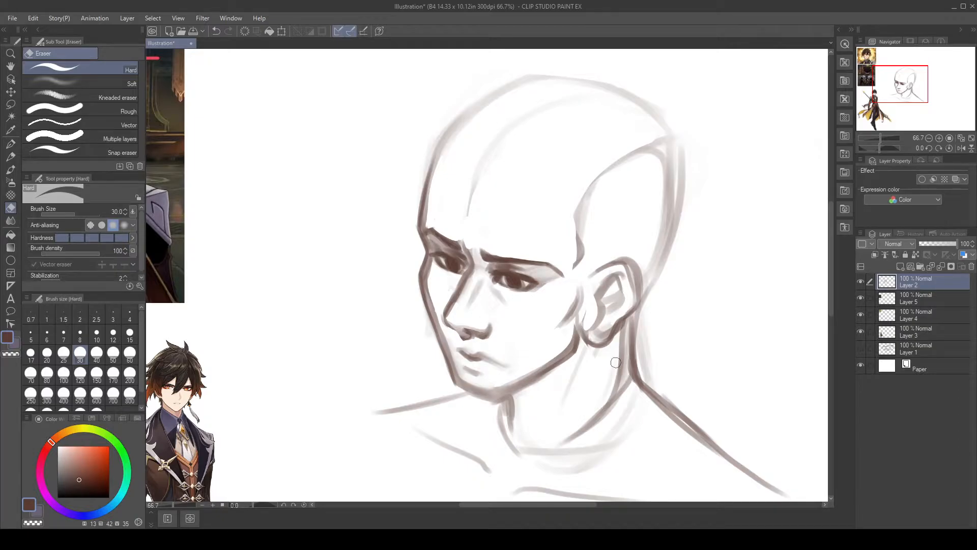
# Step: Lasso the mouth, chin and jaw, shift them slightly downward with a transform, and clear the selection
pyautogui.moveTo(659, 364); pyautogui.dragTo(617, 296)
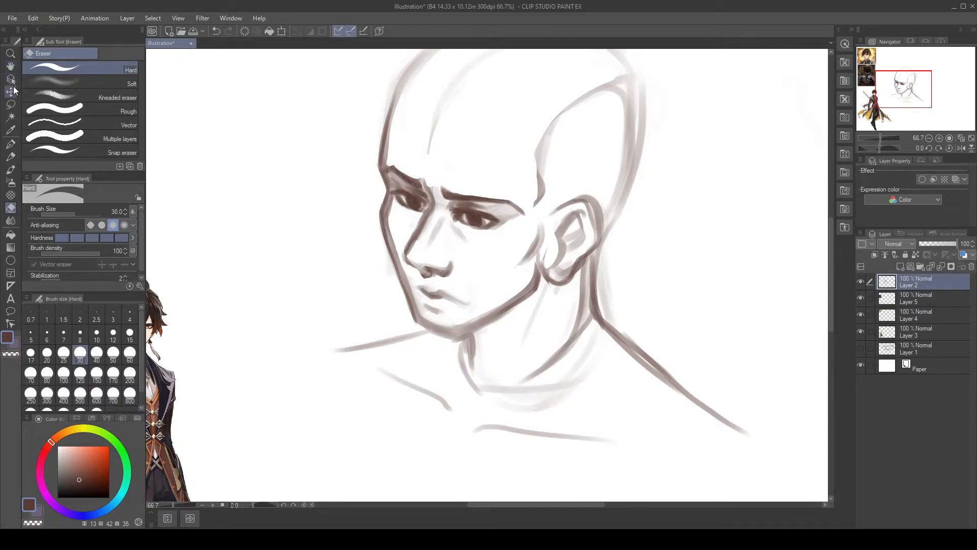
pyautogui.click(11, 104)
pyautogui.moveTo(356, 233)
pyautogui.mouseDown()
pyautogui.moveTo(383, 205)
pyautogui.moveTo(405, 258)
pyautogui.moveTo(424, 276)
pyautogui.moveTo(456, 281)
pyautogui.moveTo(525, 268)
pyautogui.moveTo(541, 251)
pyautogui.moveTo(542, 289)
pyautogui.moveTo(479, 328)
pyautogui.moveTo(480, 368)
pyautogui.moveTo(469, 357)
pyautogui.moveTo(479, 380)
pyautogui.moveTo(364, 362)
pyautogui.moveTo(296, 301)
pyautogui.moveTo(365, 202)
pyautogui.mouseUp()
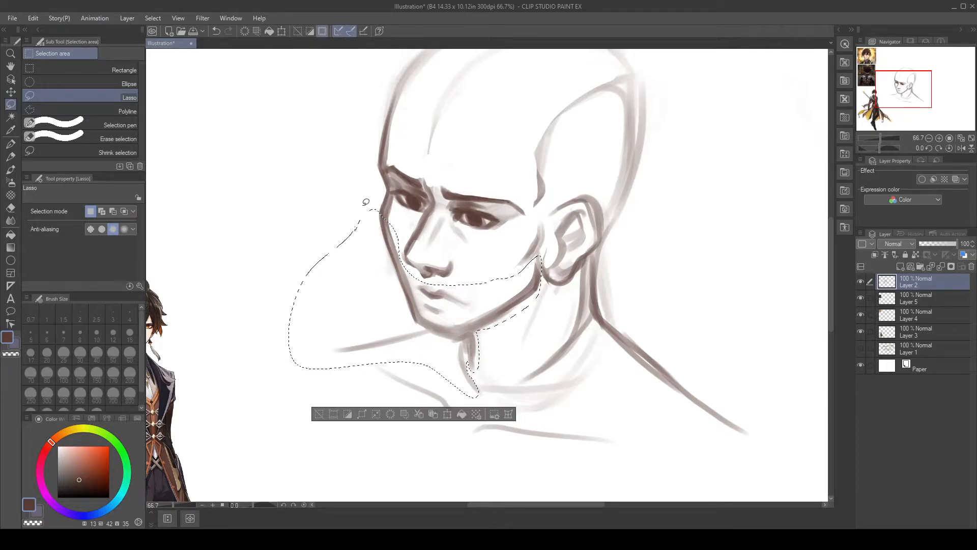
pyautogui.click(447, 414)
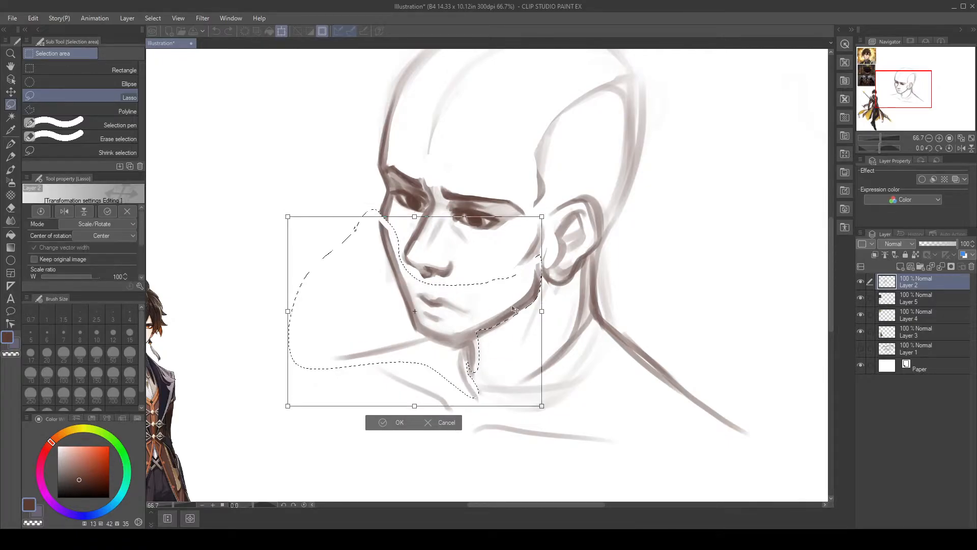
pyautogui.moveTo(512, 306); pyautogui.dragTo(504, 307)
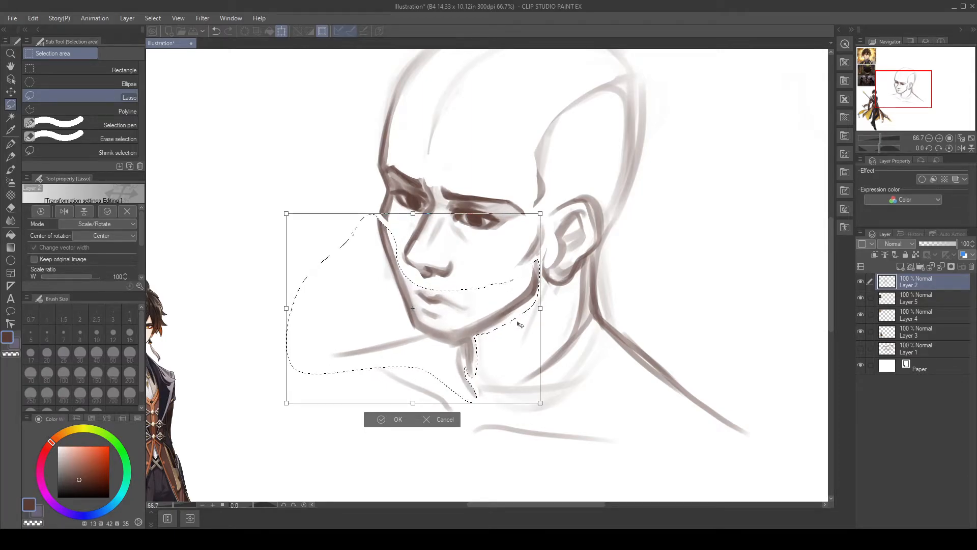
pyautogui.press('Return')
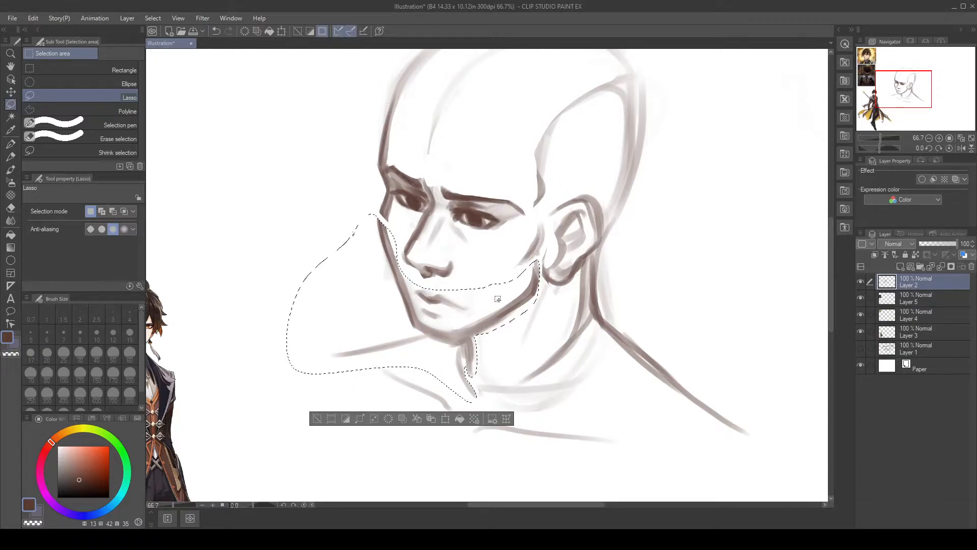
pyautogui.press('o')
pyautogui.hotkey('ctrl', 'd')
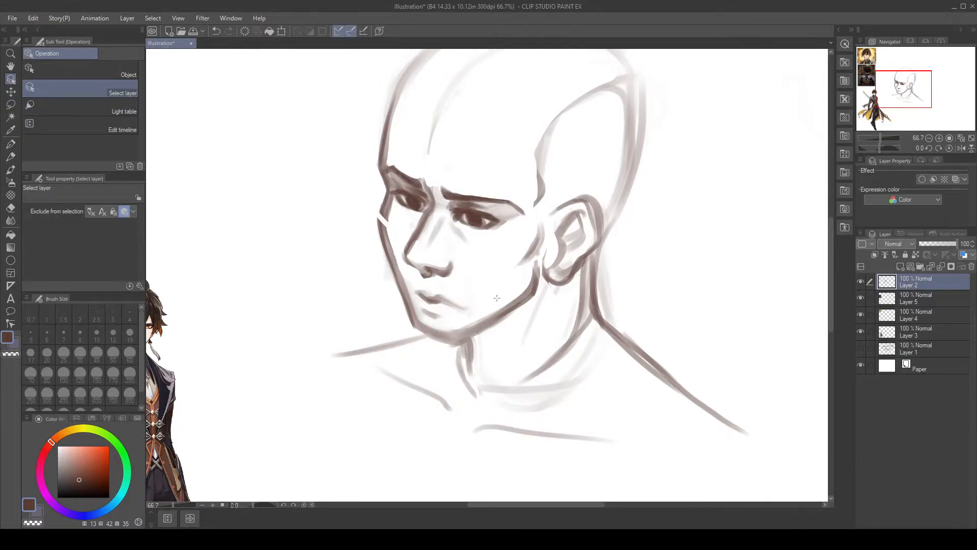
# Step: Lasso the mouth, move it slightly up toward the nose, and clear the selection
pyautogui.press('o')
pyautogui.moveTo(428, 285); pyautogui.dragTo(419, 288)
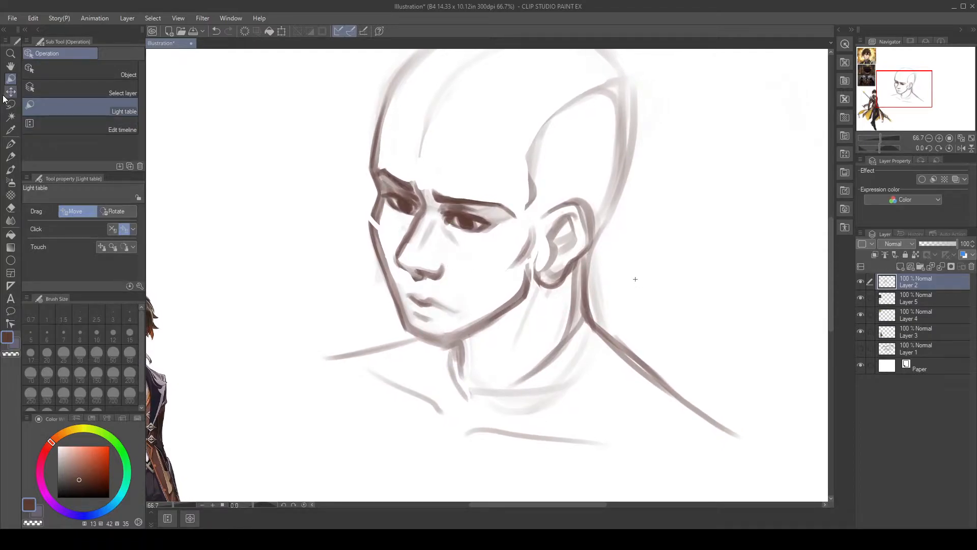
pyautogui.press('m')
pyautogui.moveTo(463, 292)
pyautogui.mouseDown()
pyautogui.moveTo(467, 315)
pyautogui.moveTo(441, 328)
pyautogui.moveTo(414, 316)
pyautogui.moveTo(402, 282)
pyautogui.moveTo(465, 287)
pyautogui.mouseUp()
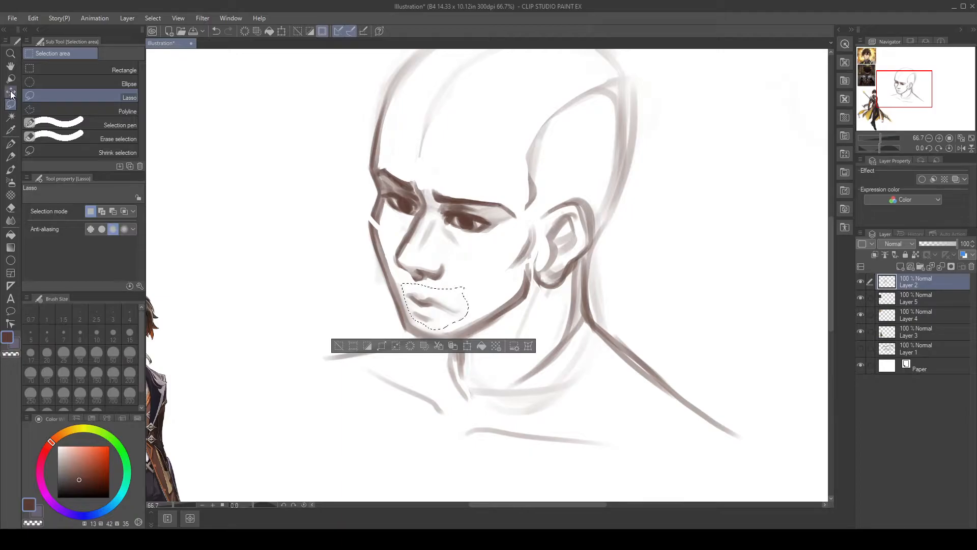
pyautogui.press('k')
pyautogui.moveTo(452, 313); pyautogui.dragTo(450, 303)
pyautogui.press('o')
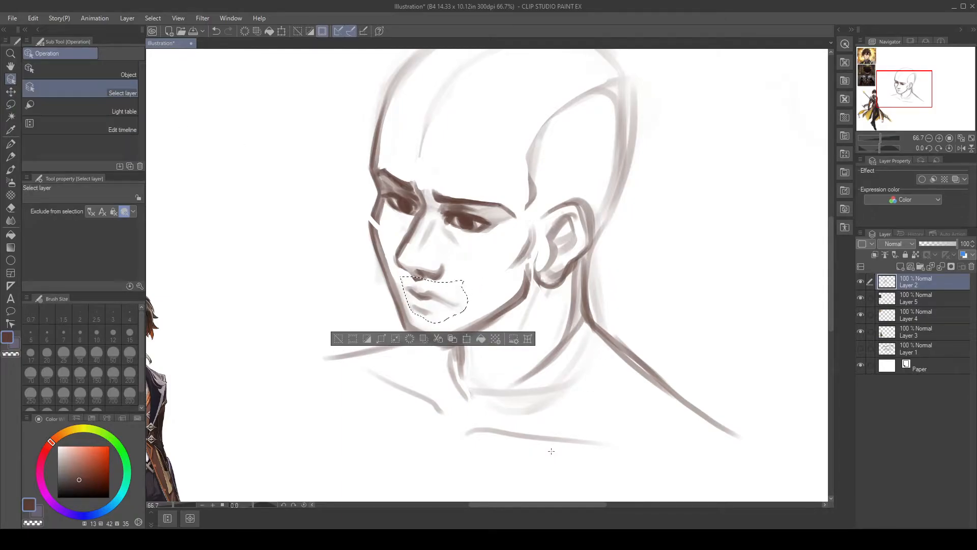
pyautogui.hotkey('ctrl', 'd')
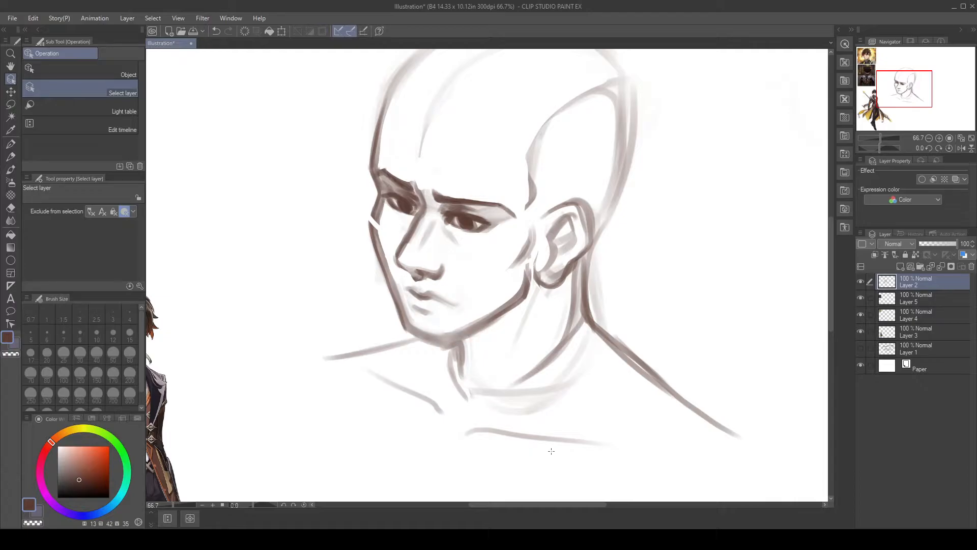
# Step: Close the gap in the far cheek contour below the eye and thin that line with the Hard eraser
pyautogui.press('b')
pyautogui.moveTo(377, 219); pyautogui.dragTo(374, 241)
pyautogui.press('e')
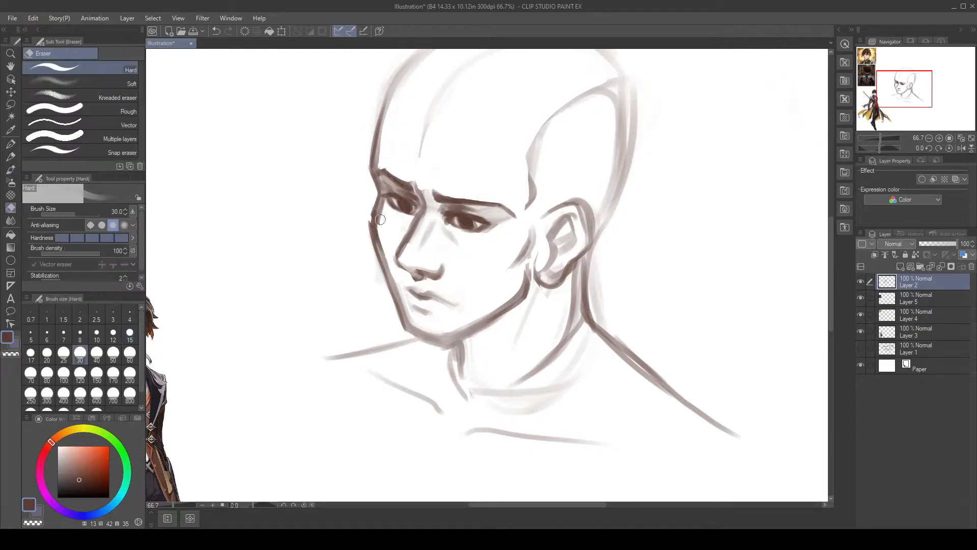
pyautogui.moveTo(384, 210); pyautogui.dragTo(387, 249)
pyautogui.moveTo(374, 193); pyautogui.dragTo(377, 277)
pyautogui.press('b')
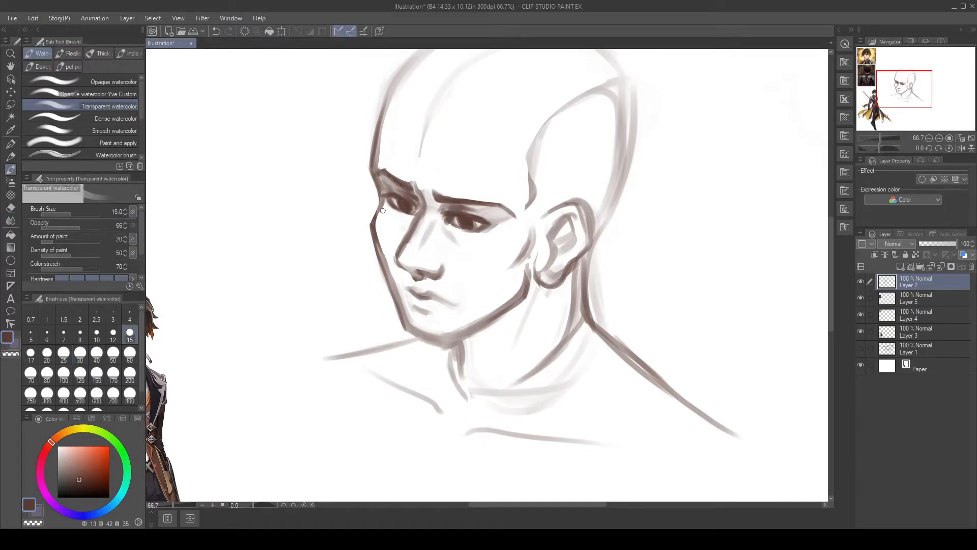
pyautogui.moveTo(385, 206); pyautogui.dragTo(388, 212)
pyautogui.hotkey('ctrl', 'z')
# Step: Thin the lower cheek, chin and jaw contour with the Hard eraser
pyautogui.press('e')
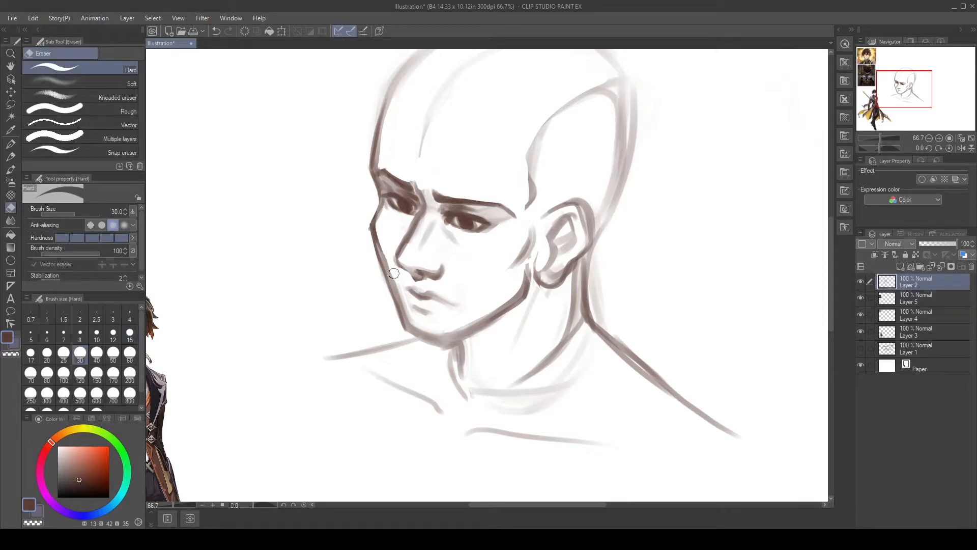
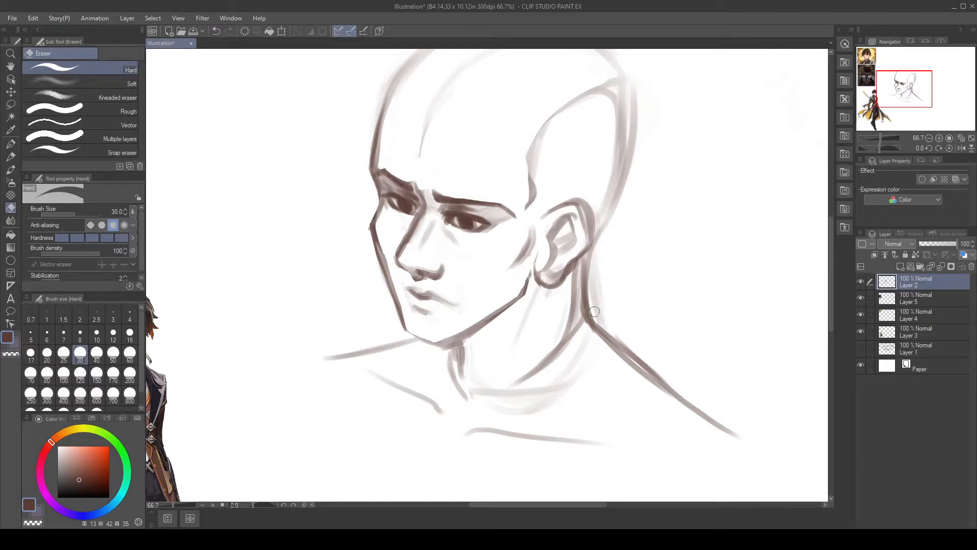
pyautogui.press('b')
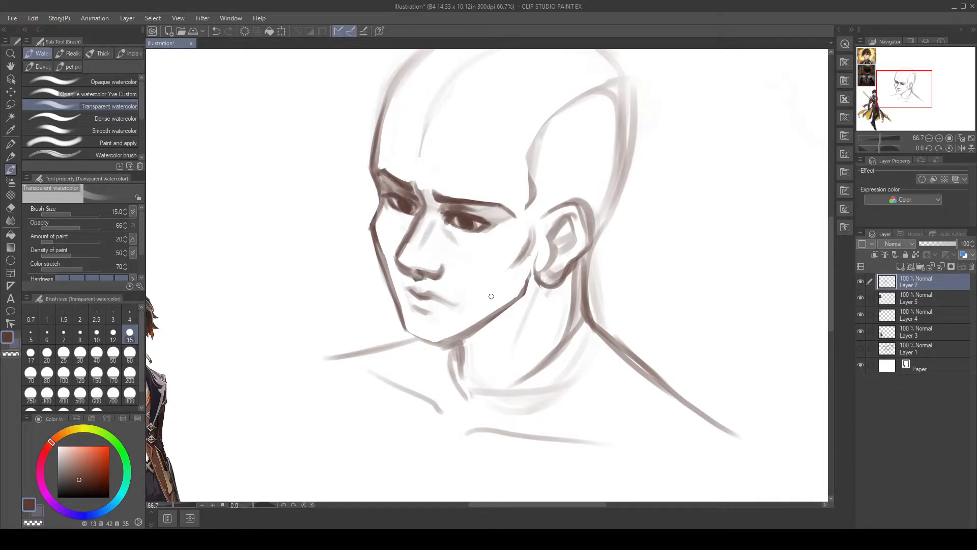
pyautogui.hotkey('ctrl', 'z')
pyautogui.moveTo(457, 336); pyautogui.dragTo(633, 468)
pyautogui.moveTo(538, 316)
pyautogui.mouseDown()
pyautogui.moveTo(569, 458)
pyautogui.moveTo(463, 303)
pyautogui.mouseUp()
pyautogui.moveTo(606, 392); pyautogui.dragTo(546, 330)
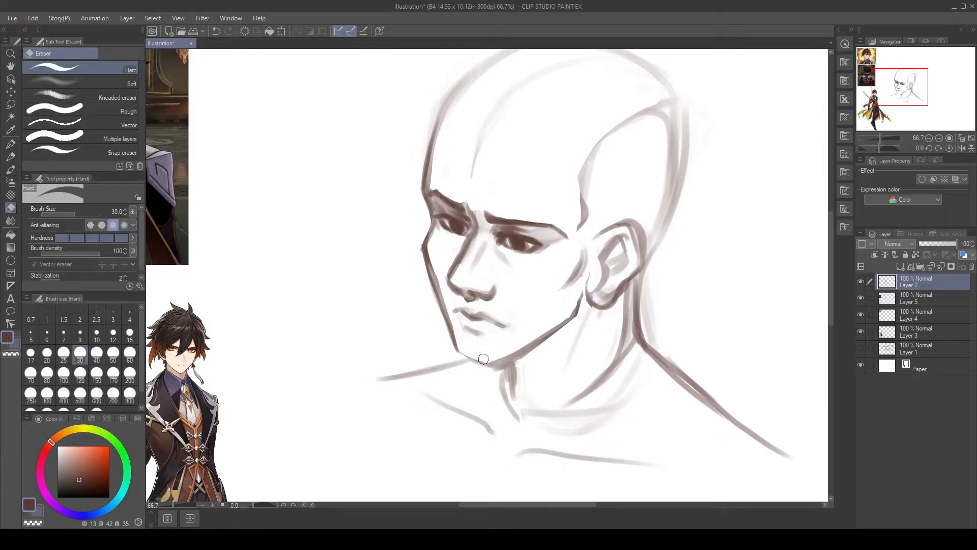
pyautogui.moveTo(458, 354); pyautogui.dragTo(494, 366)
# Step: Check the reference images and redraw the far cheek and chin contour with the Transparent watercolor brush
pyautogui.moveTo(345, 346)
pyautogui.mouseDown()
pyautogui.moveTo(545, 478)
pyautogui.moveTo(551, 492)
pyautogui.mouseUp()
pyautogui.moveTo(470, 269); pyautogui.dragTo(517, 411)
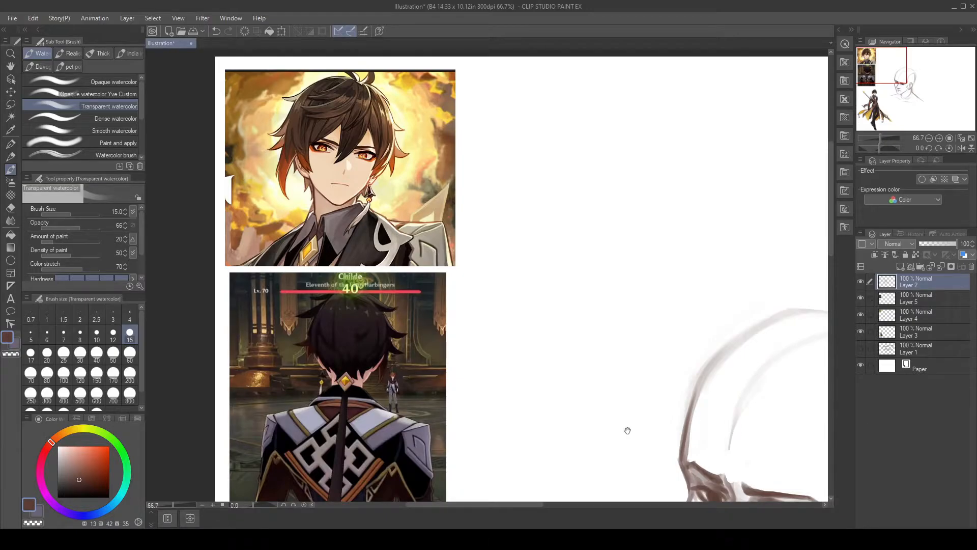
pyautogui.moveTo(628, 431)
pyautogui.mouseDown()
pyautogui.moveTo(555, 407)
pyautogui.moveTo(537, 390)
pyautogui.mouseUp()
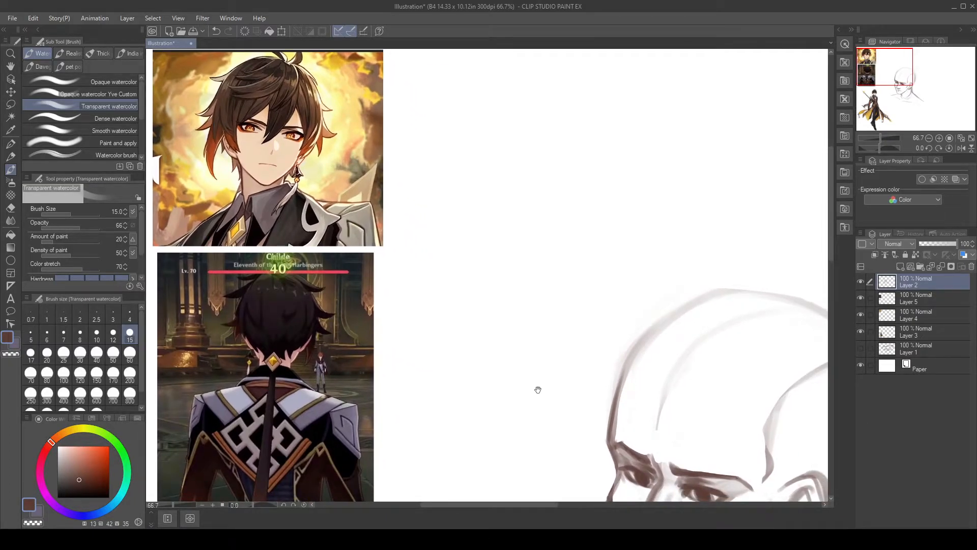
pyautogui.moveTo(645, 422); pyautogui.dragTo(515, 321)
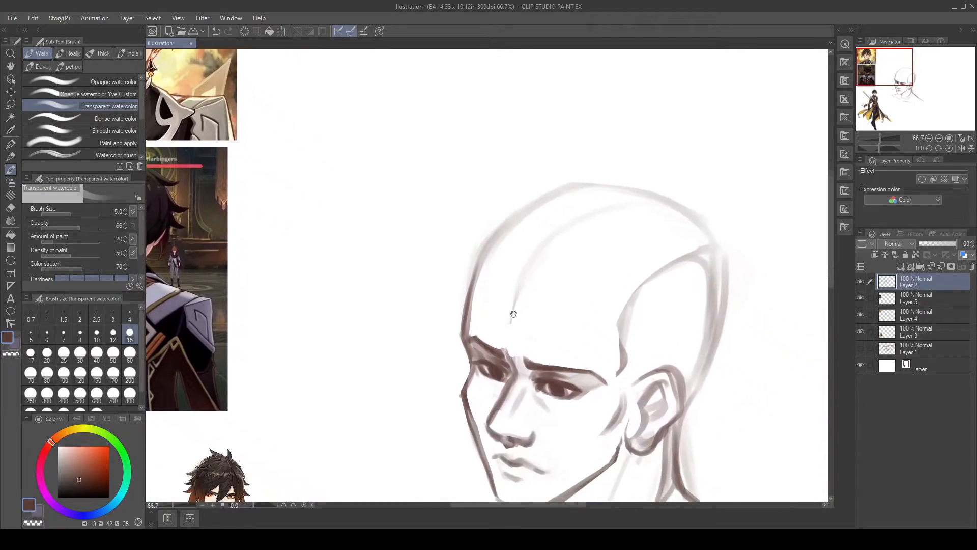
pyautogui.moveTo(586, 422); pyautogui.dragTo(575, 316)
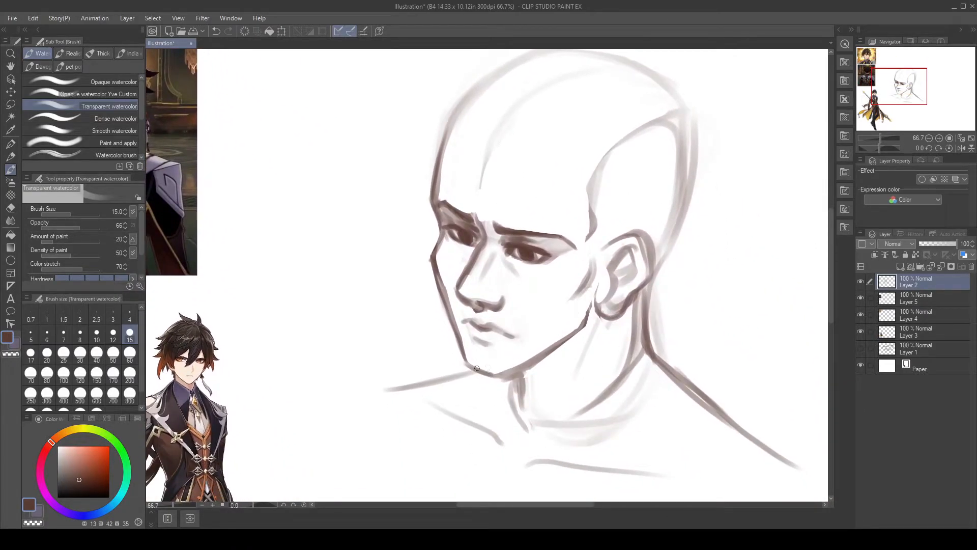
pyautogui.moveTo(464, 360); pyautogui.dragTo(503, 376)
pyautogui.moveTo(450, 321); pyautogui.dragTo(464, 362)
pyautogui.moveTo(434, 239); pyautogui.dragTo(446, 300)
# Step: Trim the inner edge of the lower cheek and chin line with the Hard eraser
pyautogui.press('e')
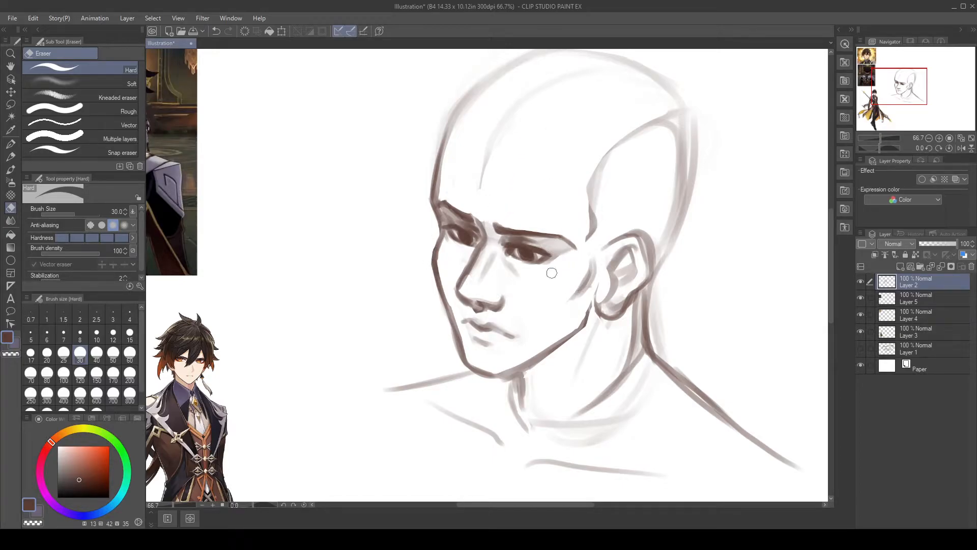
pyautogui.moveTo(453, 312)
pyautogui.mouseDown()
pyautogui.moveTo(473, 364)
pyautogui.moveTo(508, 349)
pyautogui.moveTo(555, 283)
pyautogui.moveTo(599, 263)
pyautogui.moveTo(523, 340)
pyautogui.moveTo(470, 352)
pyautogui.moveTo(463, 333)
pyautogui.moveTo(495, 368)
pyautogui.mouseUp()
pyautogui.hotkey('ctrl', 'z')
pyautogui.moveTo(462, 342); pyautogui.dragTo(467, 355)
pyautogui.hotkey('ctrl', 'z')
pyautogui.hotkey('ctrl', 'z')
pyautogui.moveTo(465, 347)
pyautogui.mouseDown()
pyautogui.moveTo(480, 366)
pyautogui.moveTo(520, 362)
pyautogui.mouseUp()
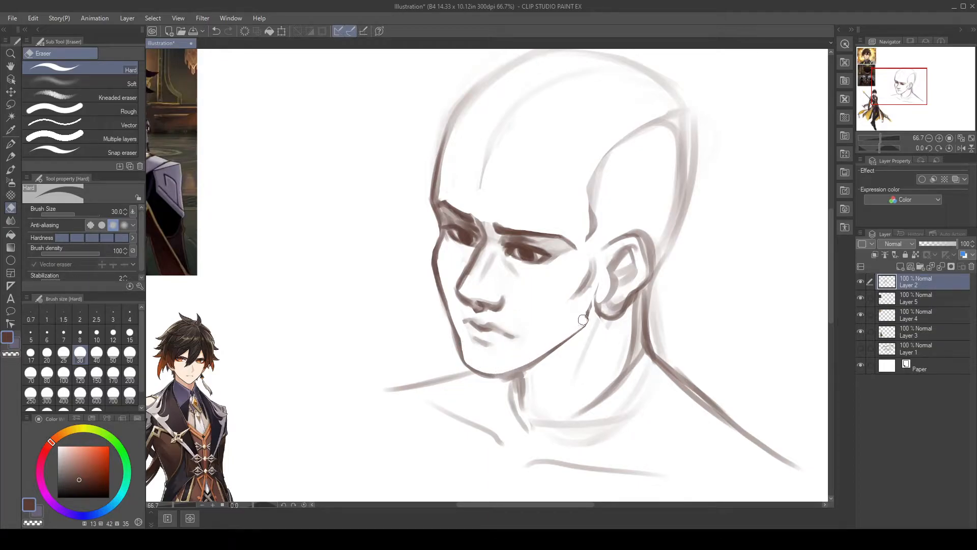
# Step: Strengthen the near jawline from the ear to the chin and shade the underside of the jaw
pyautogui.press('b')
pyautogui.moveTo(591, 298)
pyautogui.mouseDown()
pyautogui.moveTo(585, 327)
pyautogui.moveTo(497, 374)
pyautogui.mouseUp()
pyautogui.moveTo(583, 324); pyautogui.dragTo(496, 374)
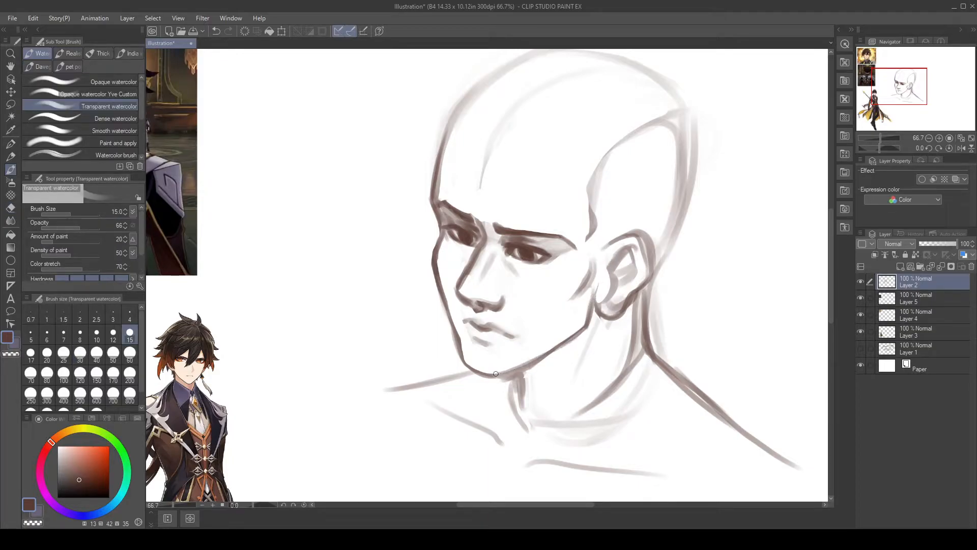
pyautogui.moveTo(593, 296)
pyautogui.mouseDown()
pyautogui.moveTo(585, 334)
pyautogui.moveTo(538, 371)
pyautogui.mouseUp()
pyautogui.moveTo(597, 304)
pyautogui.mouseDown()
pyautogui.moveTo(590, 331)
pyautogui.moveTo(526, 372)
pyautogui.mouseUp()
pyautogui.moveTo(585, 330)
pyautogui.mouseDown()
pyautogui.moveTo(525, 380)
pyautogui.moveTo(593, 321)
pyautogui.moveTo(562, 361)
pyautogui.moveTo(525, 375)
pyautogui.moveTo(589, 332)
pyautogui.moveTo(544, 363)
pyautogui.moveTo(586, 333)
pyautogui.moveTo(534, 359)
pyautogui.moveTo(597, 292)
pyautogui.moveTo(575, 339)
pyautogui.moveTo(532, 378)
pyautogui.moveTo(499, 372)
pyautogui.moveTo(512, 373)
pyautogui.moveTo(521, 408)
pyautogui.mouseUp()
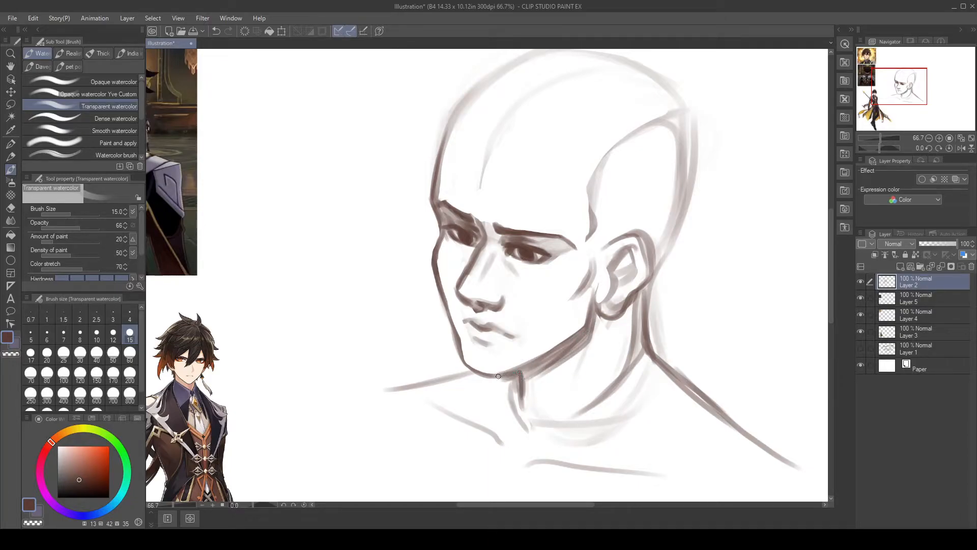
pyautogui.press('e')
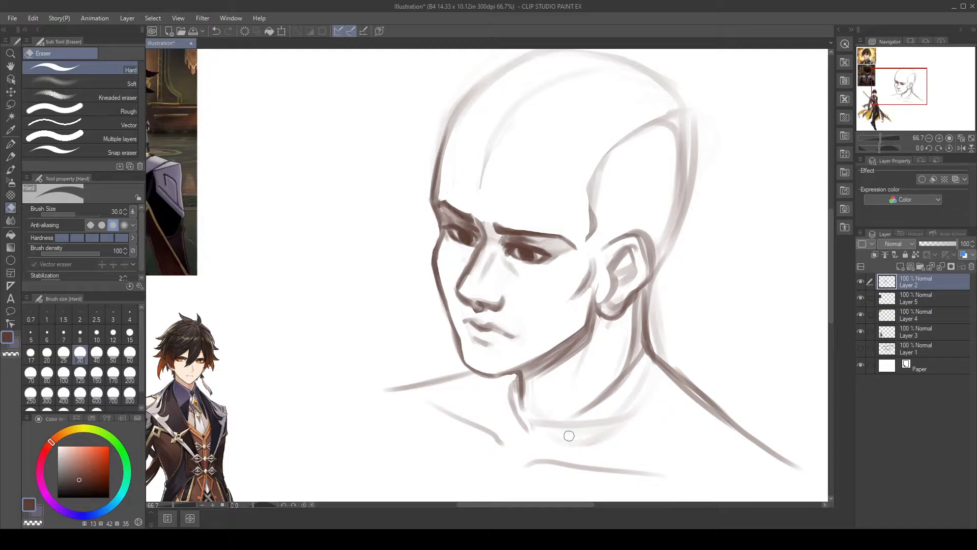
# Step: Lasso the mouth, far cheek, chin and jaw, slightly shorten and narrow them with a transform, and clear the selection
pyautogui.click(11, 104)
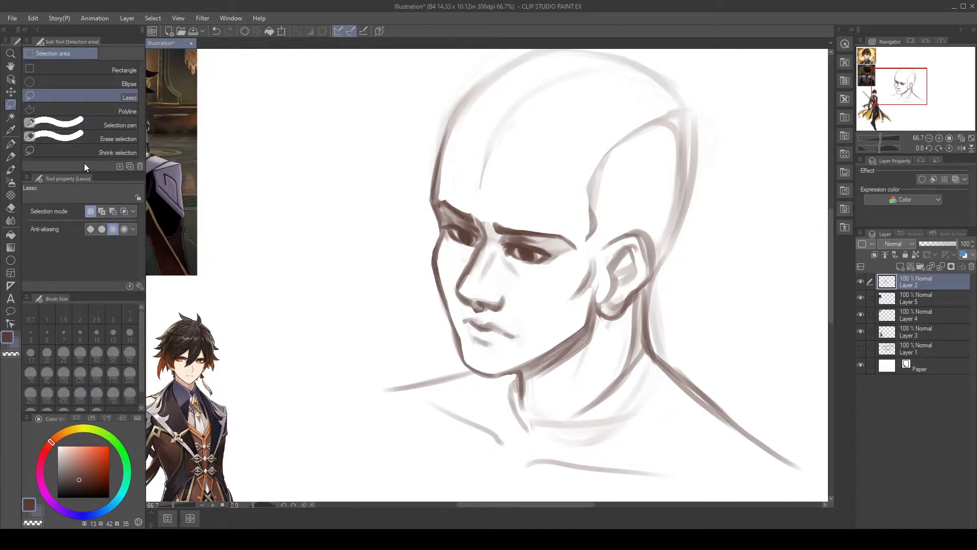
pyautogui.moveTo(407, 314)
pyautogui.mouseDown()
pyautogui.moveTo(402, 275)
pyautogui.moveTo(437, 230)
pyautogui.moveTo(458, 259)
pyautogui.moveTo(458, 300)
pyautogui.moveTo(472, 311)
pyautogui.moveTo(490, 316)
pyautogui.moveTo(597, 285)
pyautogui.moveTo(596, 331)
pyautogui.moveTo(557, 396)
pyautogui.moveTo(532, 412)
pyautogui.moveTo(503, 425)
pyautogui.moveTo(480, 380)
pyautogui.moveTo(458, 381)
pyautogui.moveTo(390, 314)
pyautogui.moveTo(343, 402)
pyautogui.moveTo(433, 392)
pyautogui.moveTo(477, 372)
pyautogui.mouseUp()
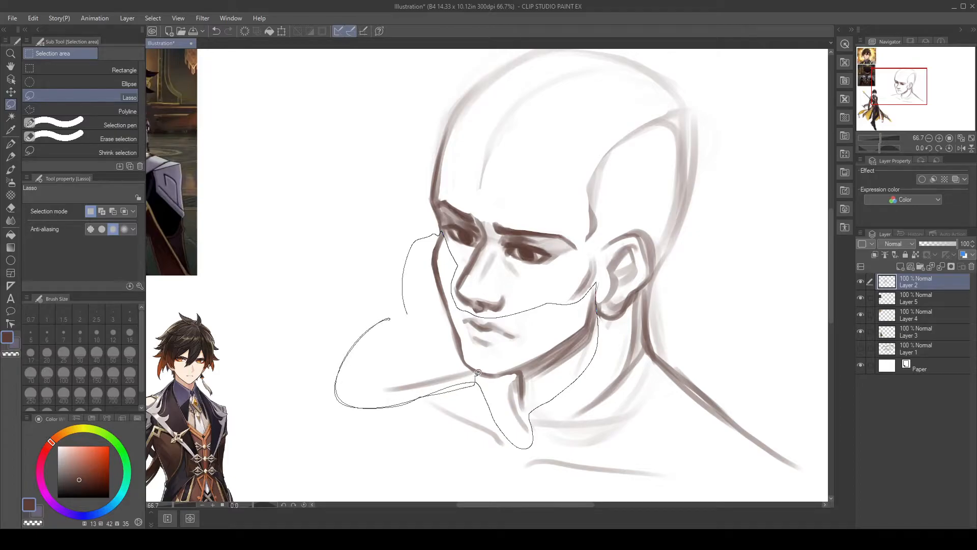
pyautogui.moveTo(433, 338); pyautogui.dragTo(407, 311)
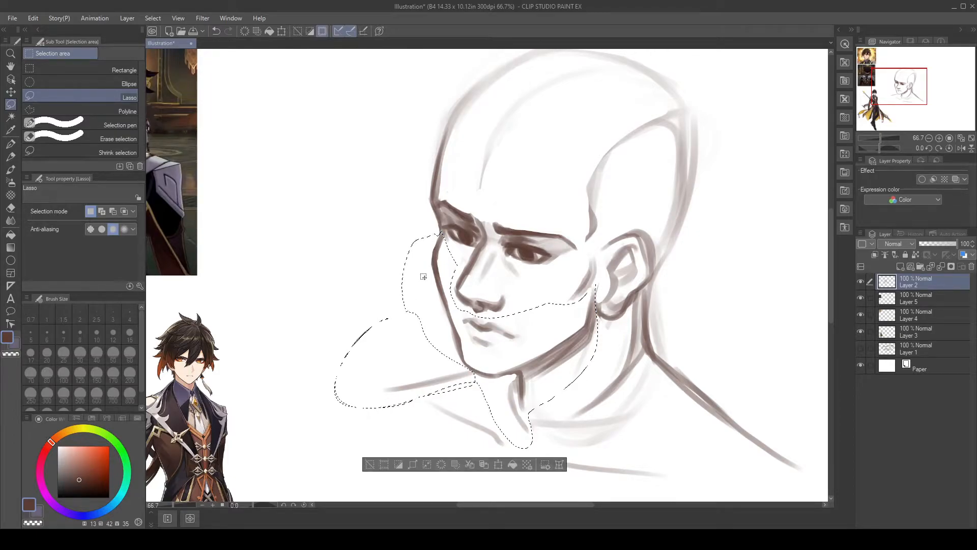
pyautogui.click(498, 466)
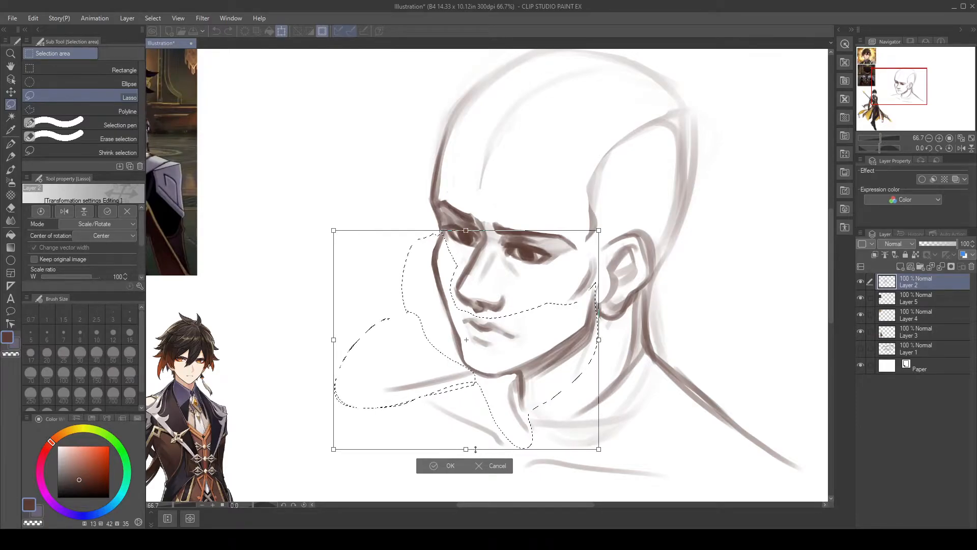
pyautogui.moveTo(469, 451)
pyautogui.mouseDown()
pyautogui.moveTo(496, 452)
pyautogui.moveTo(476, 449)
pyautogui.mouseUp()
pyautogui.moveTo(608, 448); pyautogui.dragTo(591, 443)
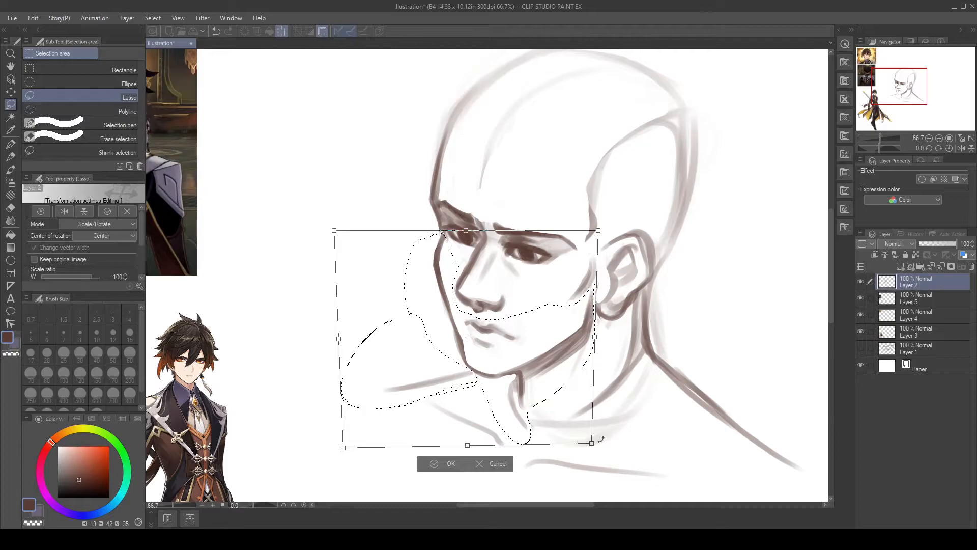
pyautogui.press('Return')
pyautogui.hotkey('ctrl', 'd')
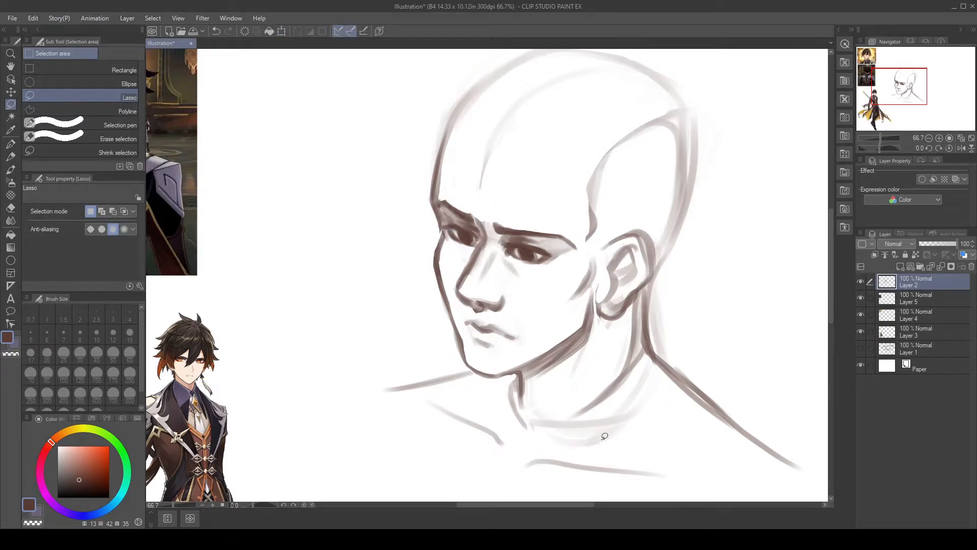
# Step: Shade the lower lip and refine the mouth line, alternating the Transparent watercolor brush with the Hard eraser
pyautogui.press('b')
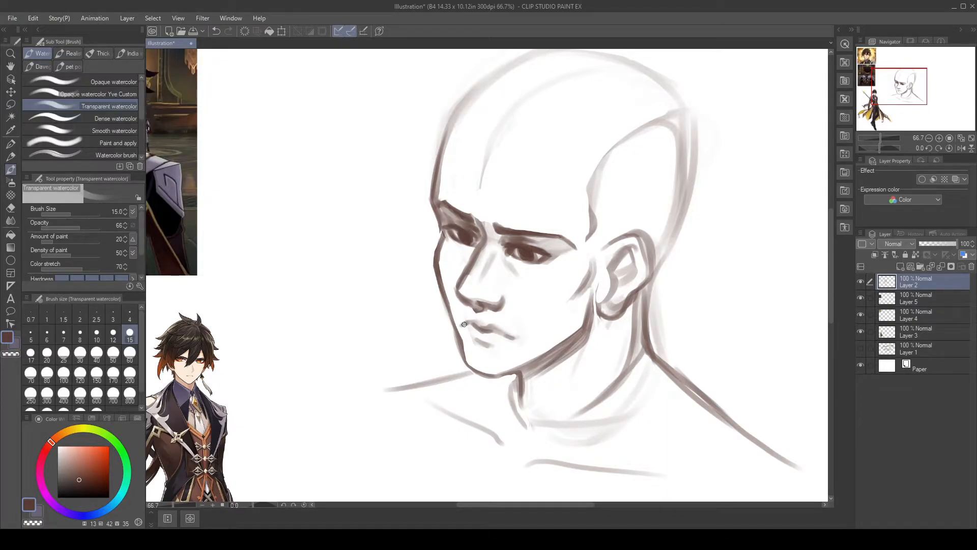
pyautogui.moveTo(473, 342); pyautogui.dragTo(498, 341)
pyautogui.press('e')
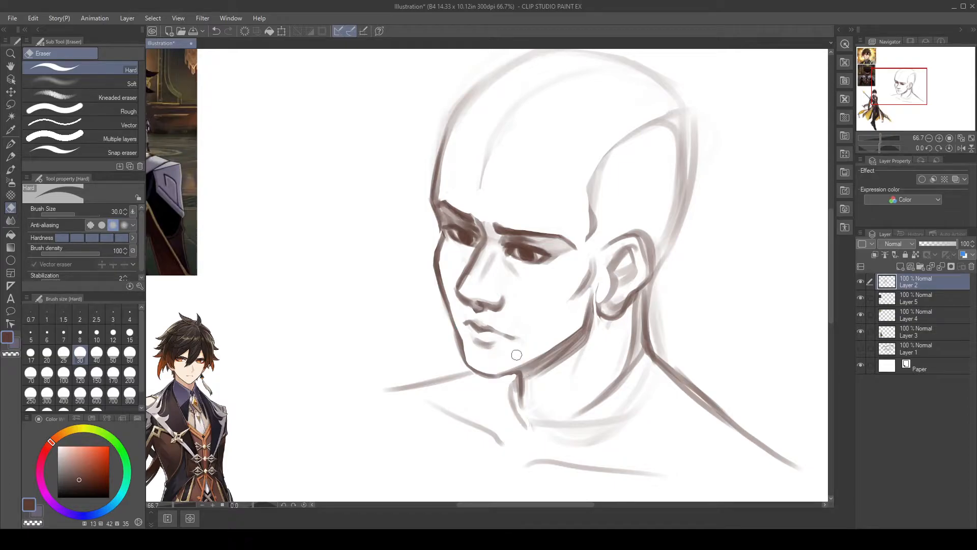
pyautogui.press('b')
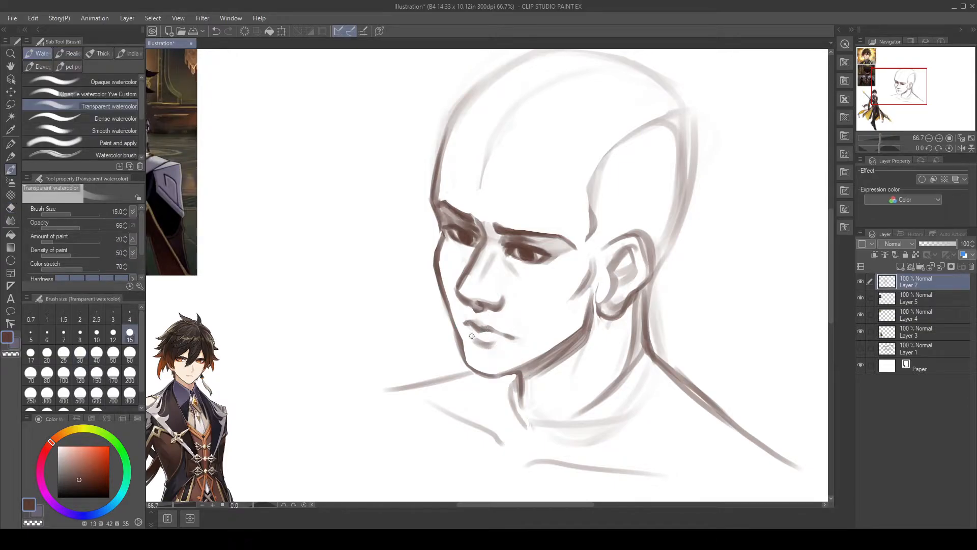
pyautogui.press('e')
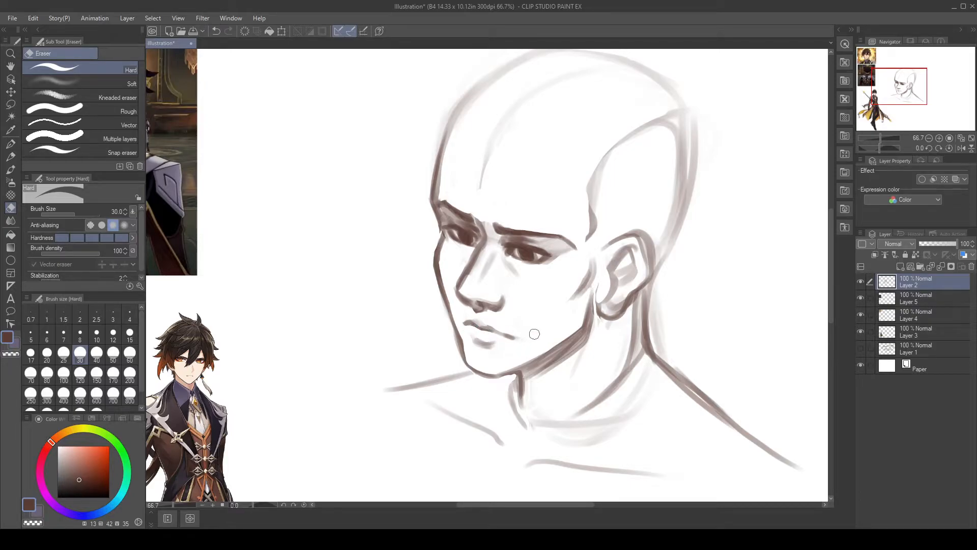
pyautogui.moveTo(460, 319); pyautogui.dragTo(474, 318)
pyautogui.press('b')
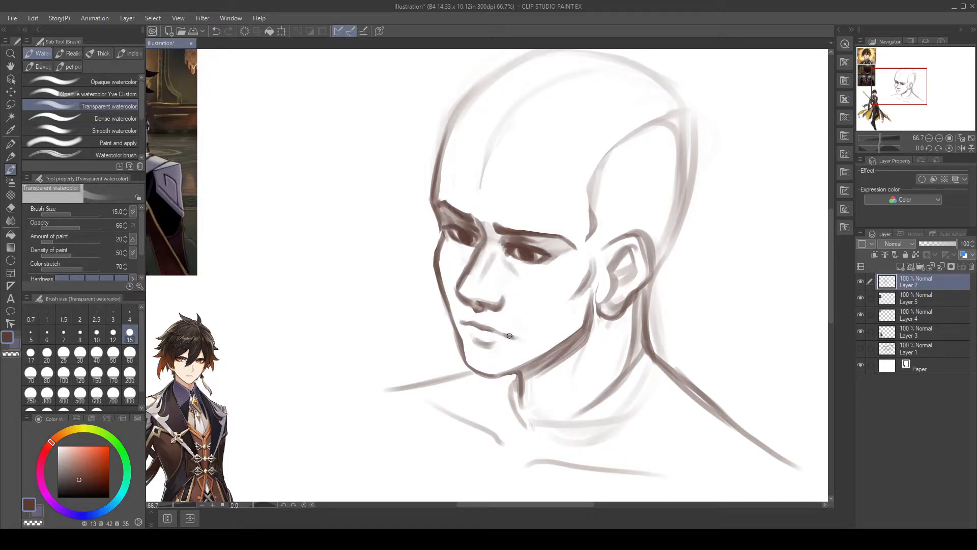
pyautogui.press('e')
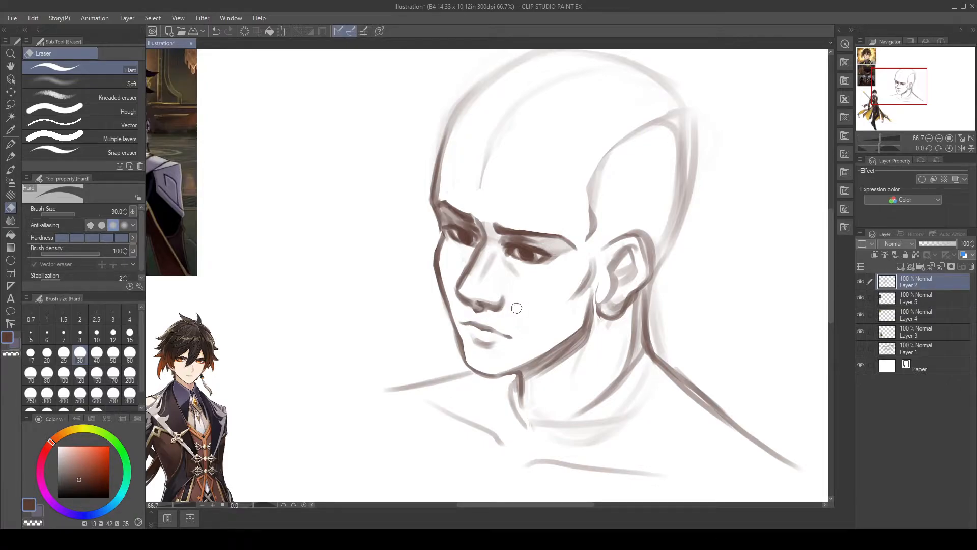
# Step: Erase part of the lower lip shading to leave a thinner shadow beneath the mouth
pyautogui.moveTo(476, 347); pyautogui.dragTo(501, 348)
pyautogui.hotkey('ctrl', 'z')
pyautogui.press('b')
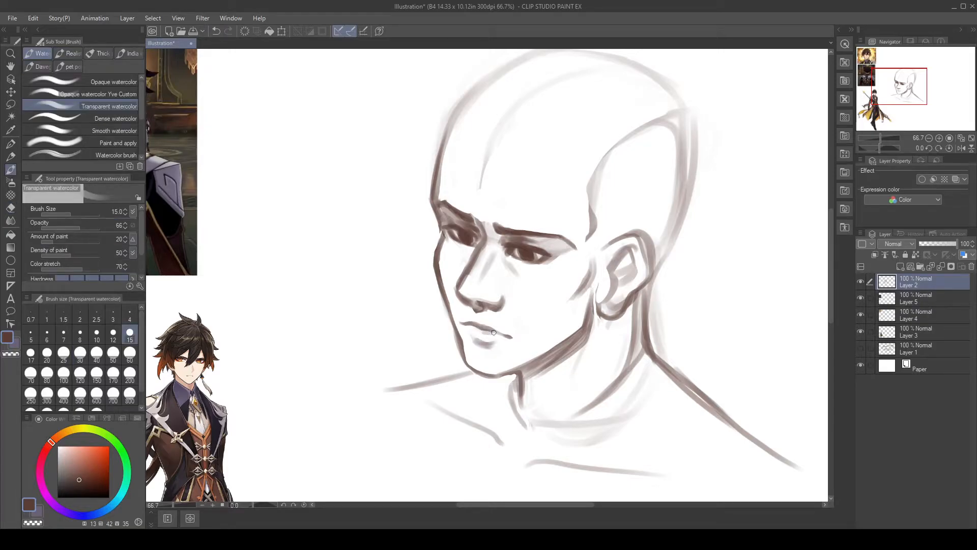
pyautogui.press('e')
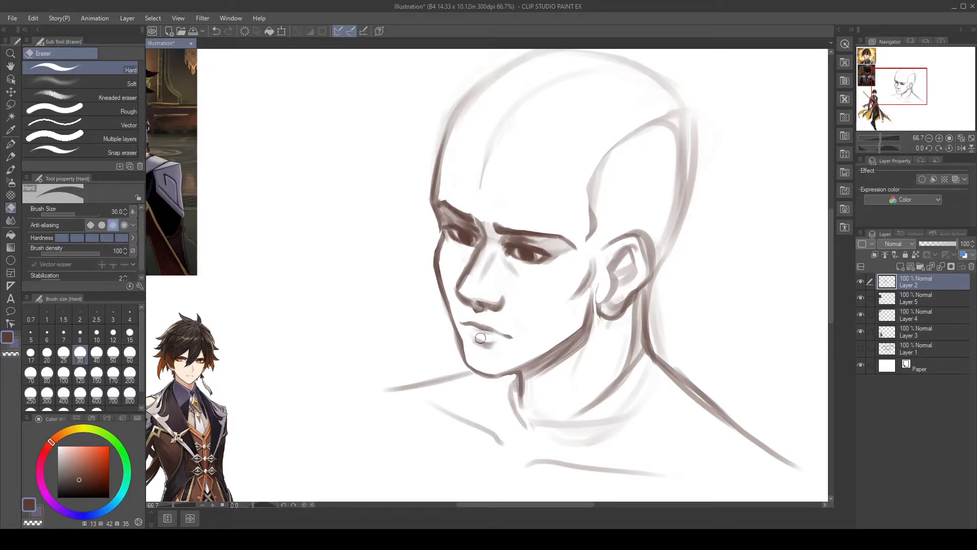
pyautogui.moveTo(478, 335)
pyautogui.mouseDown()
pyautogui.moveTo(496, 345)
pyautogui.moveTo(489, 350)
pyautogui.mouseUp()
# Step: Reshape the far cheek contour with a sharper cheekbone, trimming its inner edge and redrawing the line down to the chin
pyautogui.press('b')
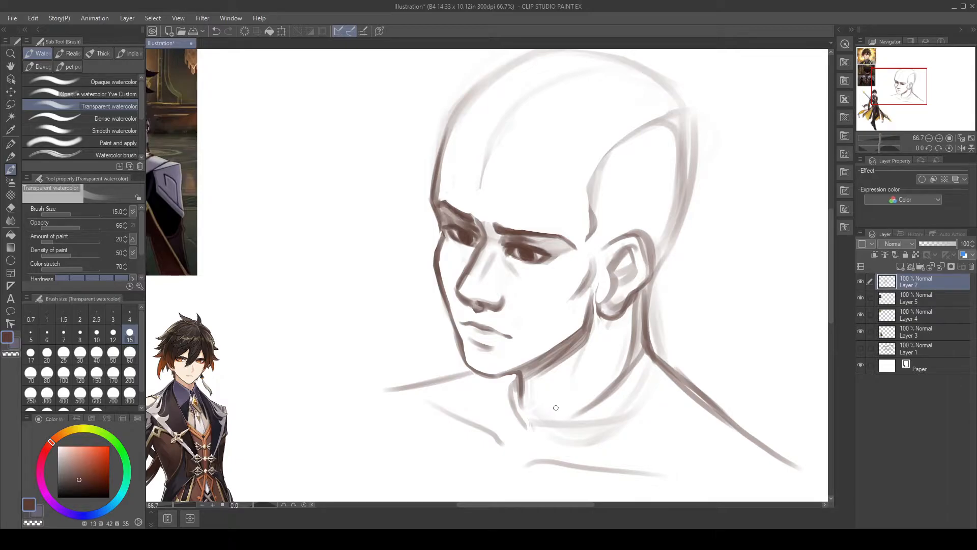
pyautogui.moveTo(440, 227)
pyautogui.mouseDown()
pyautogui.moveTo(433, 257)
pyautogui.moveTo(441, 215)
pyautogui.moveTo(433, 278)
pyautogui.moveTo(431, 264)
pyautogui.moveTo(447, 265)
pyautogui.moveTo(442, 239)
pyautogui.moveTo(439, 263)
pyautogui.moveTo(476, 325)
pyautogui.moveTo(450, 313)
pyautogui.moveTo(460, 340)
pyautogui.mouseUp()
pyautogui.press('e')
pyautogui.moveTo(450, 308); pyautogui.dragTo(468, 353)
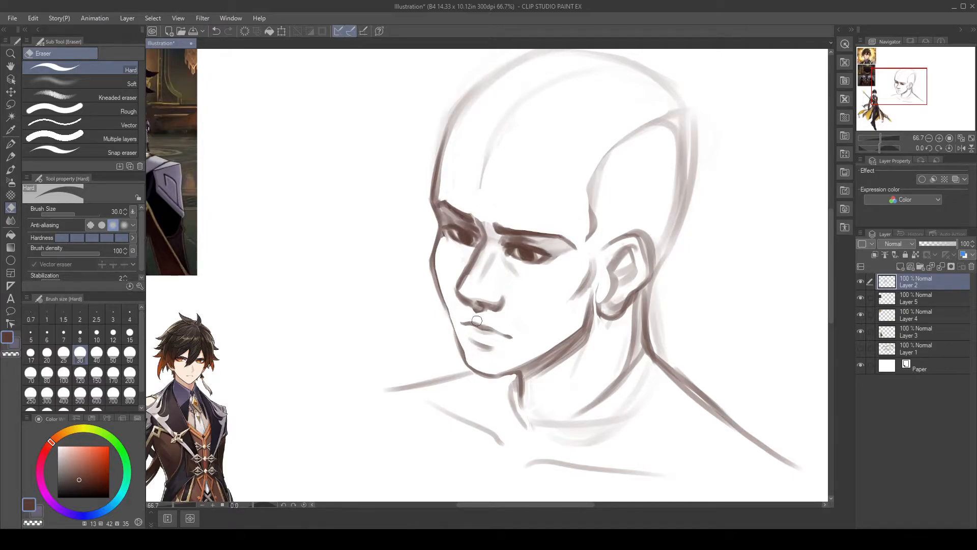
pyautogui.press('b')
pyautogui.moveTo(431, 267)
pyautogui.mouseDown()
pyautogui.moveTo(461, 360)
pyautogui.moveTo(458, 347)
pyautogui.moveTo(491, 359)
pyautogui.moveTo(471, 371)
pyautogui.moveTo(463, 364)
pyautogui.moveTo(491, 378)
pyautogui.mouseUp()
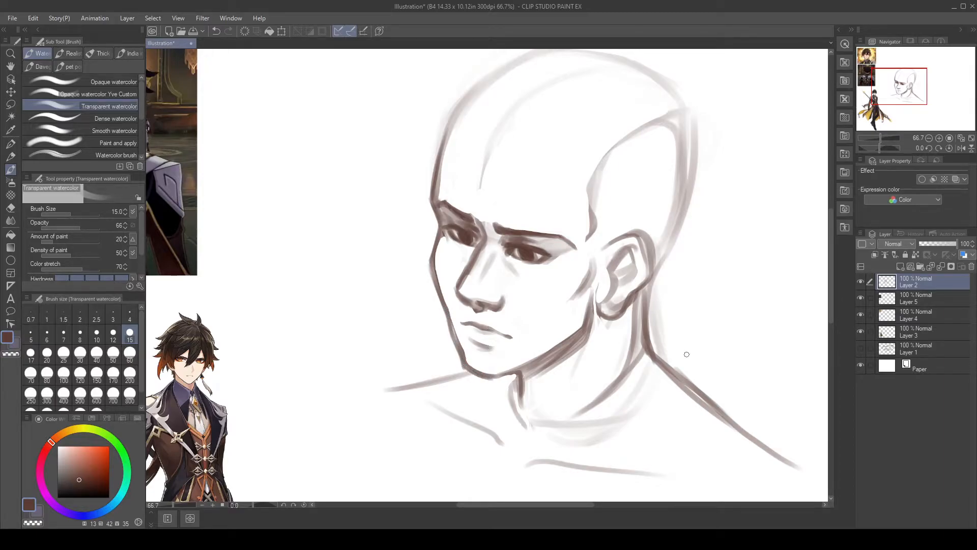
# Step: Clean up the inner edge of the far cheek and chin line with the Hard eraser
pyautogui.press('e')
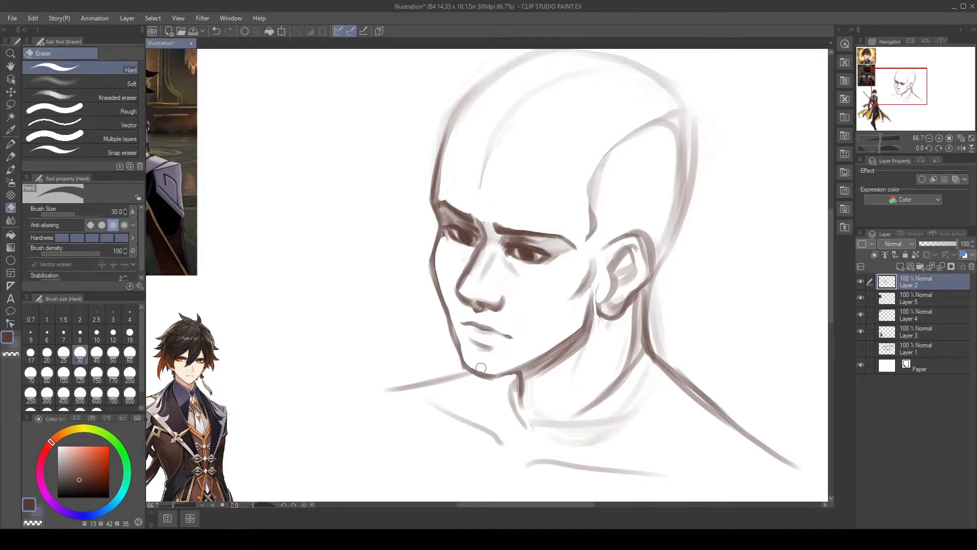
pyautogui.moveTo(486, 362)
pyautogui.mouseDown()
pyautogui.moveTo(460, 337)
pyautogui.moveTo(480, 366)
pyautogui.mouseUp()
pyautogui.moveTo(454, 313)
pyautogui.mouseDown()
pyautogui.moveTo(460, 337)
pyautogui.moveTo(456, 321)
pyautogui.mouseUp()
pyautogui.moveTo(460, 337)
pyautogui.mouseDown()
pyautogui.moveTo(467, 357)
pyautogui.moveTo(496, 370)
pyautogui.mouseUp()
# Step: Touch up the jaw corner just below the ear with the Transparent watercolor brush and Hard eraser
pyautogui.press('b')
pyautogui.press('e')
pyautogui.press('b')
pyautogui.moveTo(593, 295); pyautogui.dragTo(596, 312)
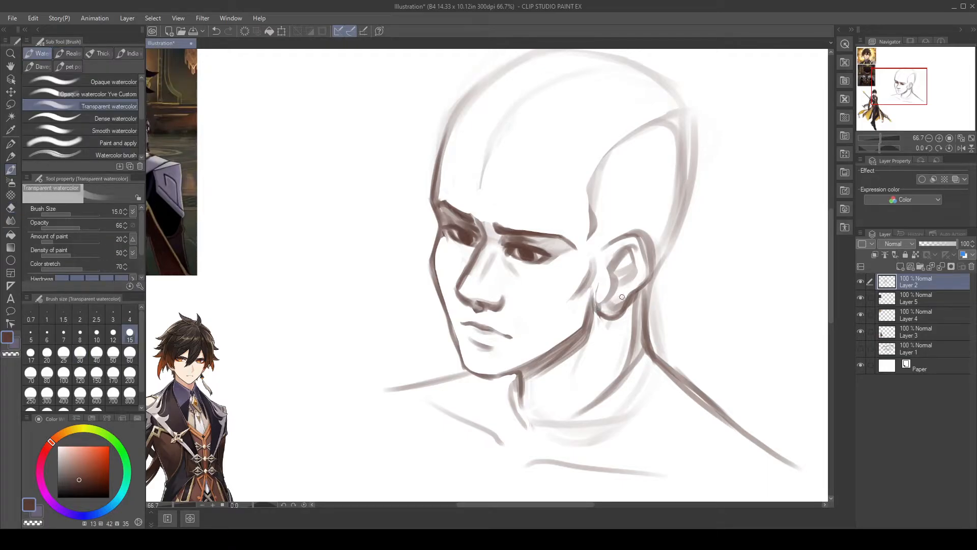
pyautogui.press('e')
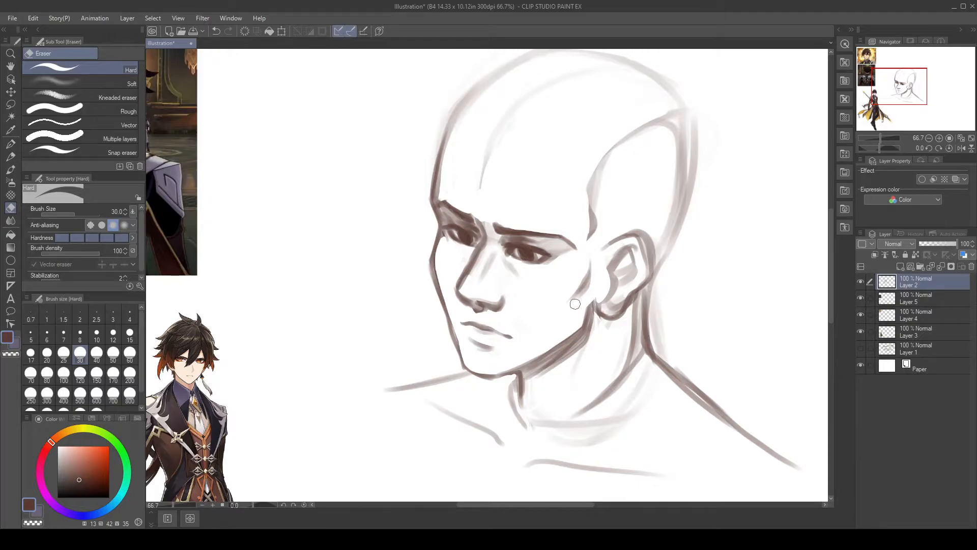
# Step: Touch up the nose bridge shading, the mouth line and the lower lip shadow with the Transparent watercolor brush and Hard eraser
pyautogui.press('b')
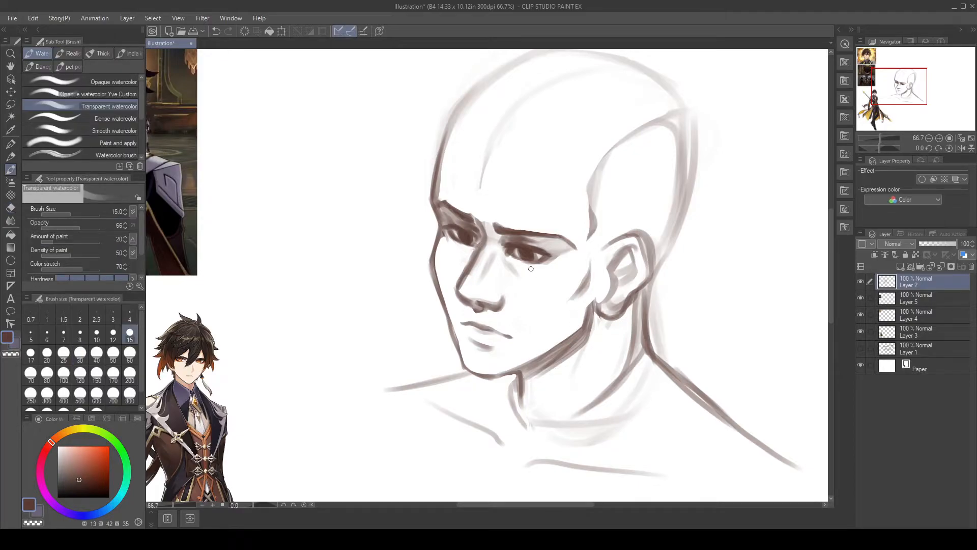
pyautogui.moveTo(475, 246)
pyautogui.mouseDown()
pyautogui.moveTo(467, 252)
pyautogui.moveTo(477, 247)
pyautogui.mouseUp()
pyautogui.press('e')
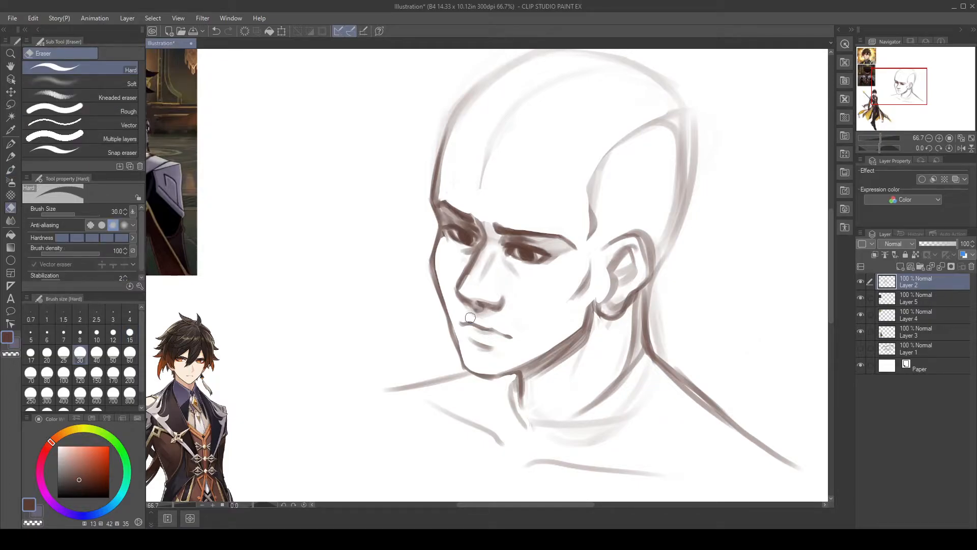
pyautogui.press('b')
pyautogui.moveTo(480, 326)
pyautogui.mouseDown()
pyautogui.moveTo(510, 337)
pyautogui.moveTo(488, 346)
pyautogui.moveTo(499, 349)
pyautogui.mouseUp()
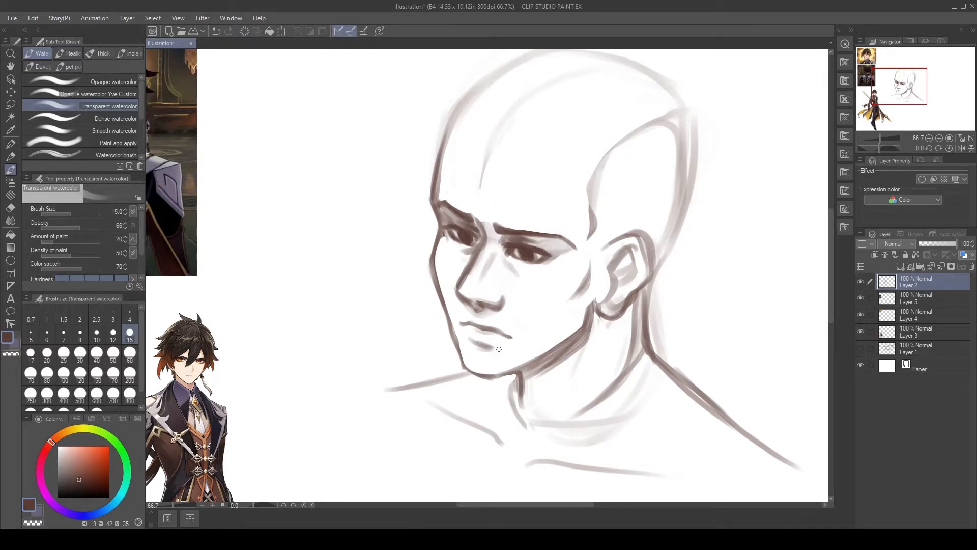
pyautogui.moveTo(517, 382); pyautogui.dragTo(526, 388)
pyautogui.press('e')
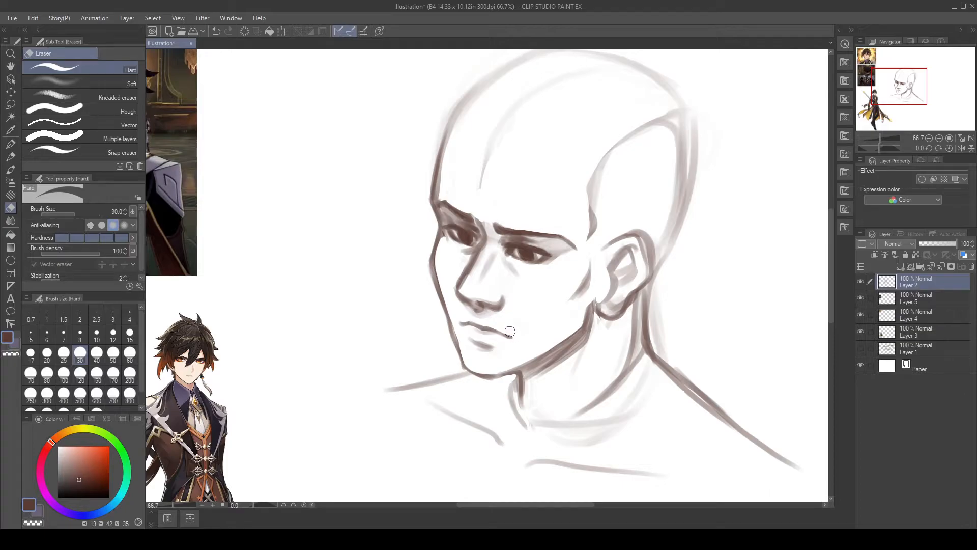
pyautogui.press('b')
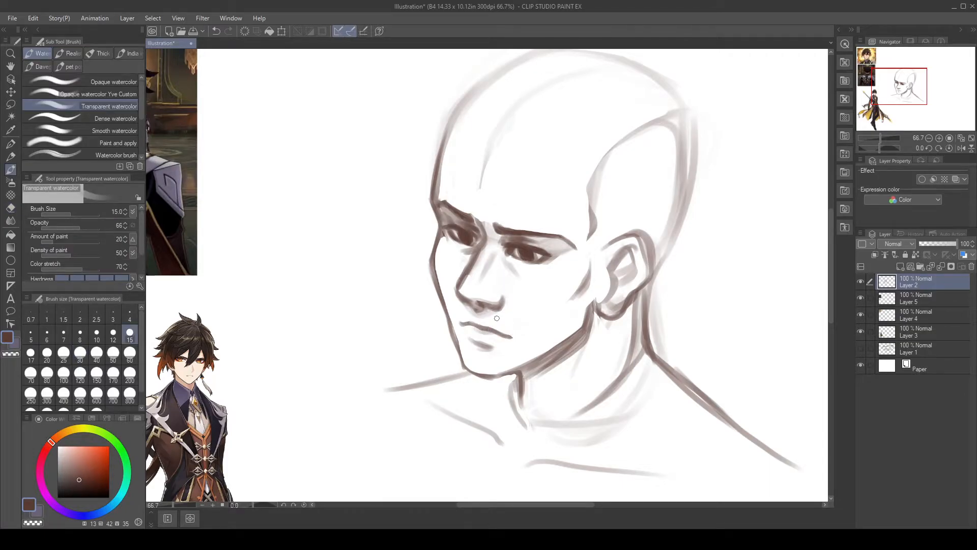
pyautogui.moveTo(464, 324); pyautogui.dragTo(510, 337)
# Step: Clean up the lower inside of the near ear and darken its hollow above the lobe
pyautogui.press('e')
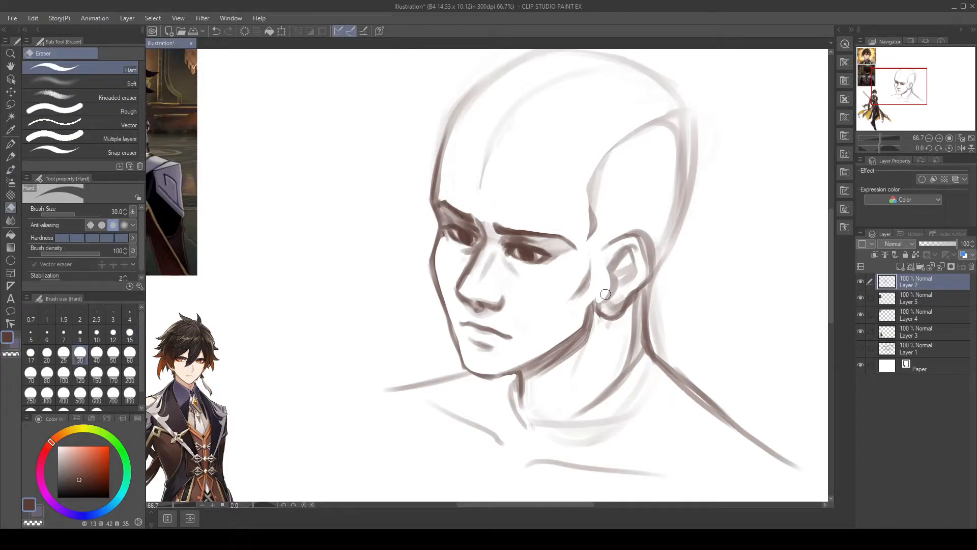
pyautogui.moveTo(604, 303)
pyautogui.mouseDown()
pyautogui.moveTo(636, 277)
pyautogui.moveTo(615, 307)
pyautogui.moveTo(614, 263)
pyautogui.moveTo(616, 286)
pyautogui.mouseUp()
pyautogui.press('b')
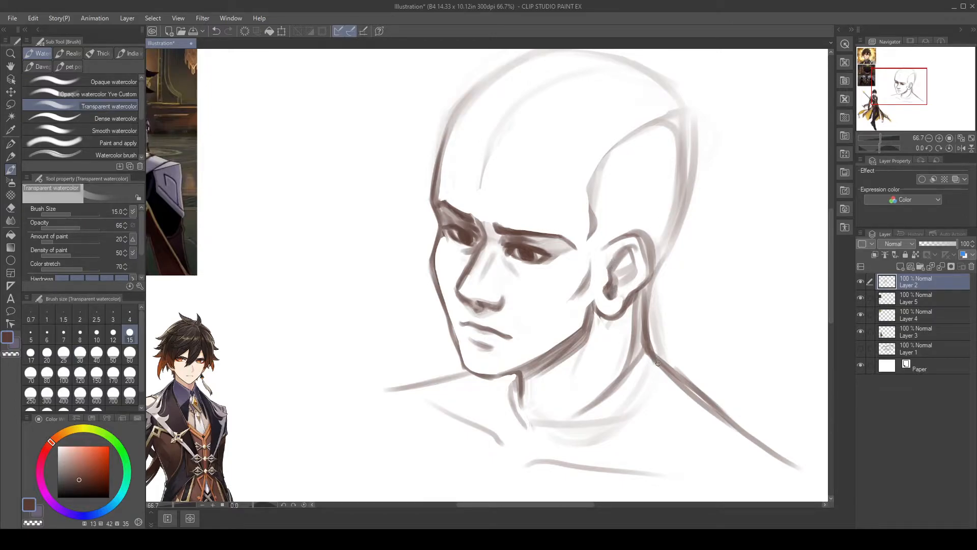
# Step: Refine the shading under the nose and clean up the edges of the nose with the Hard eraser
pyautogui.moveTo(472, 309); pyautogui.dragTo(483, 311)
pyautogui.press('e')
pyautogui.moveTo(499, 301)
pyautogui.mouseDown()
pyautogui.moveTo(474, 264)
pyautogui.moveTo(481, 255)
pyautogui.moveTo(461, 290)
pyautogui.moveTo(477, 262)
pyautogui.moveTo(463, 287)
pyautogui.mouseUp()
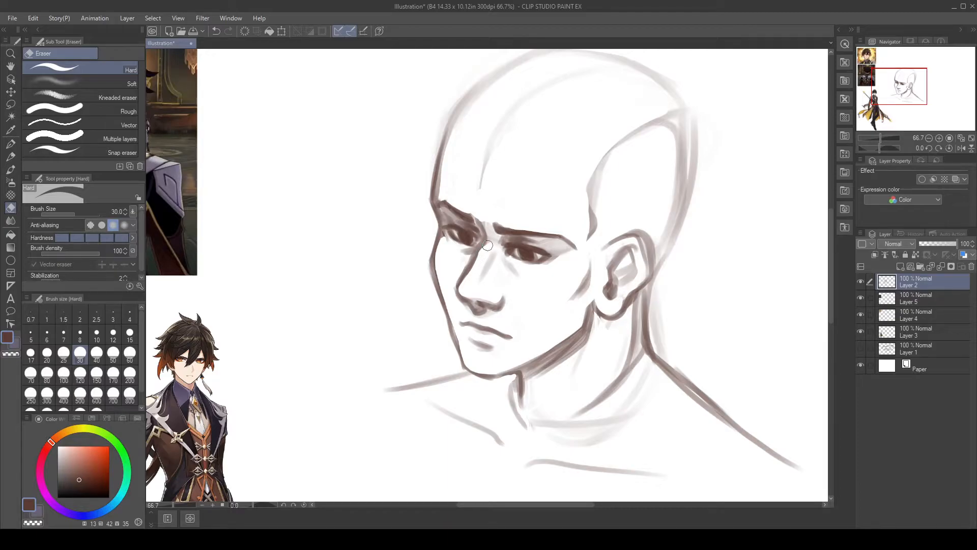
pyautogui.press('b')
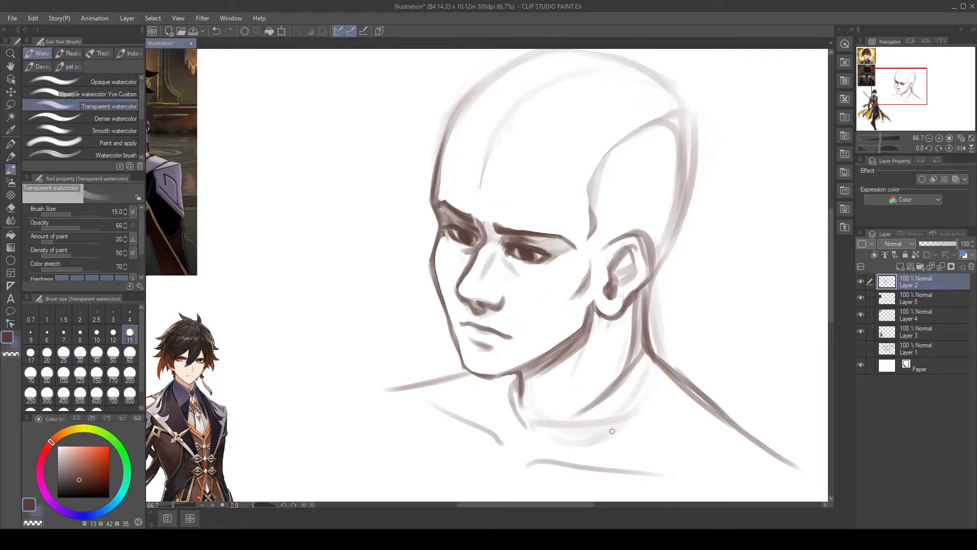
# Step: Lasso the near eye and eyebrow, shift them slightly toward the ear with a transform, and clear the selection
pyautogui.hotkey('ctrl', '-')
pyautogui.hotkey('ctrl', '-')
pyautogui.hotkey('ctrl', '-')
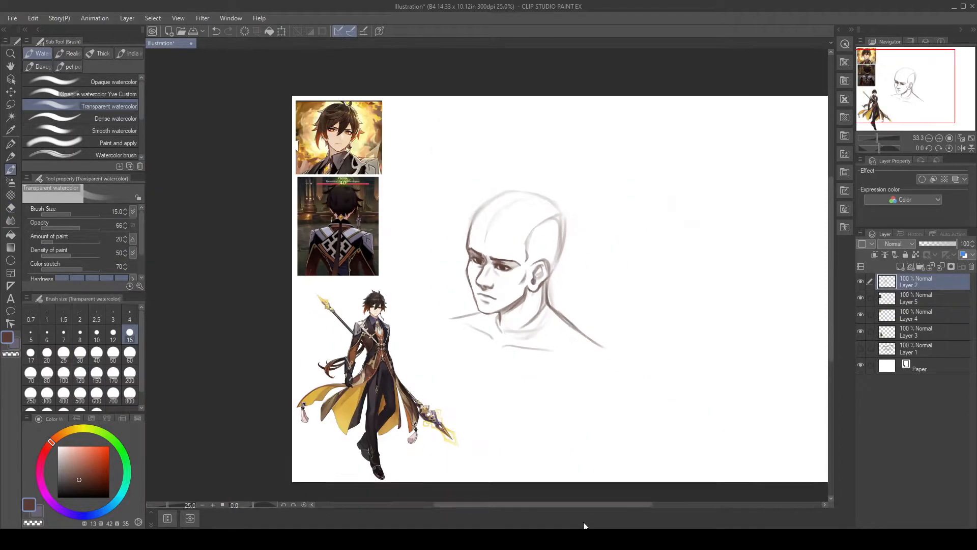
pyautogui.hotkey('ctrl', '+')
pyautogui.hotkey('ctrl', '+')
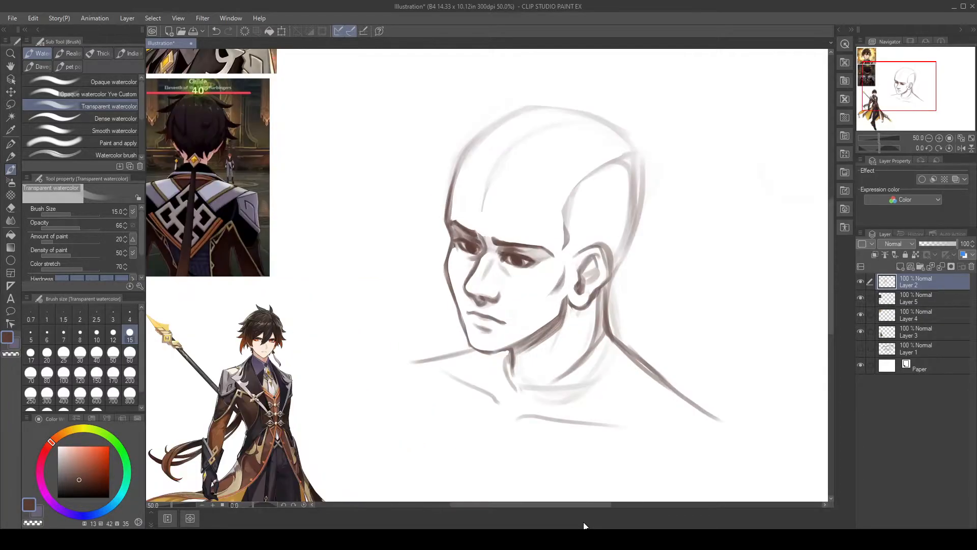
pyautogui.press('m')
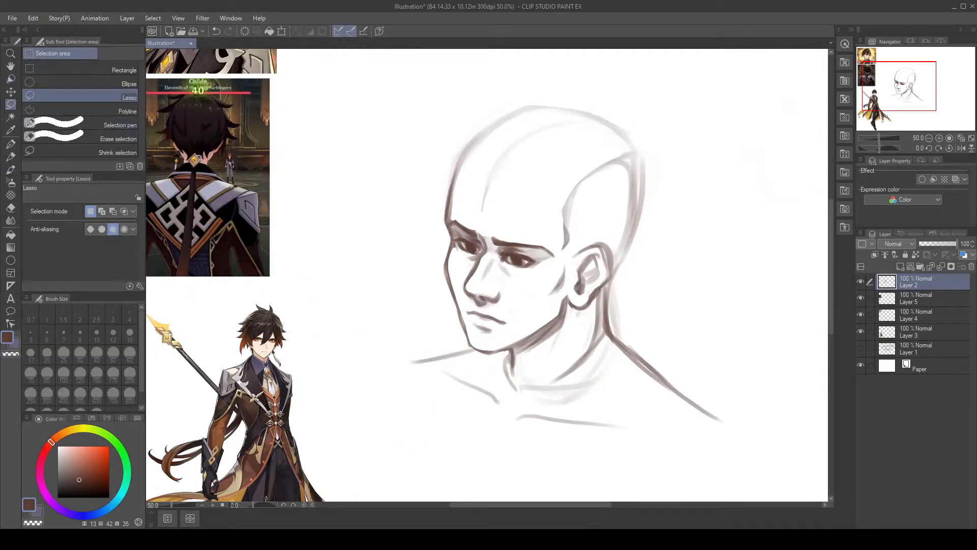
pyautogui.moveTo(501, 222)
pyautogui.mouseDown()
pyautogui.moveTo(490, 225)
pyautogui.moveTo(497, 258)
pyautogui.moveTo(547, 280)
pyautogui.moveTo(558, 248)
pyautogui.moveTo(505, 221)
pyautogui.mouseUp()
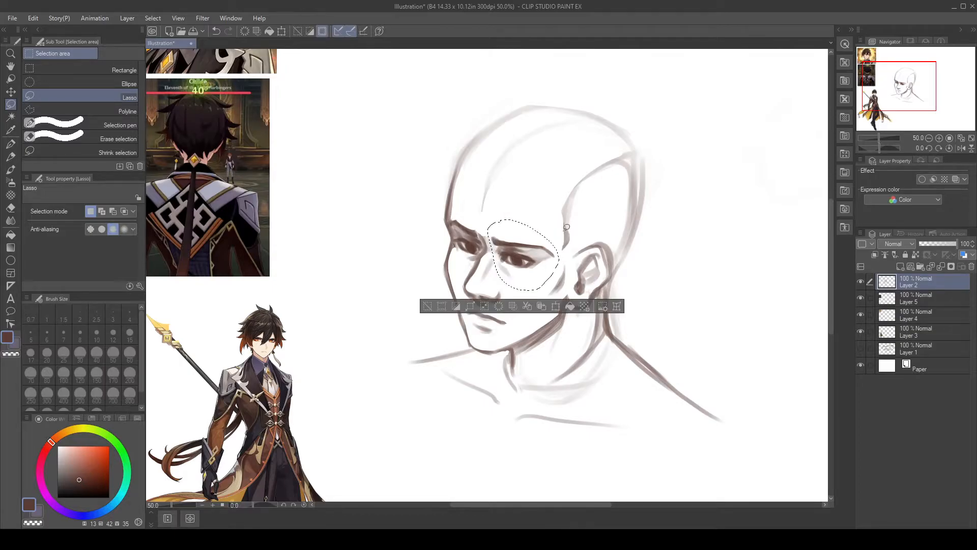
pyautogui.click(555, 306)
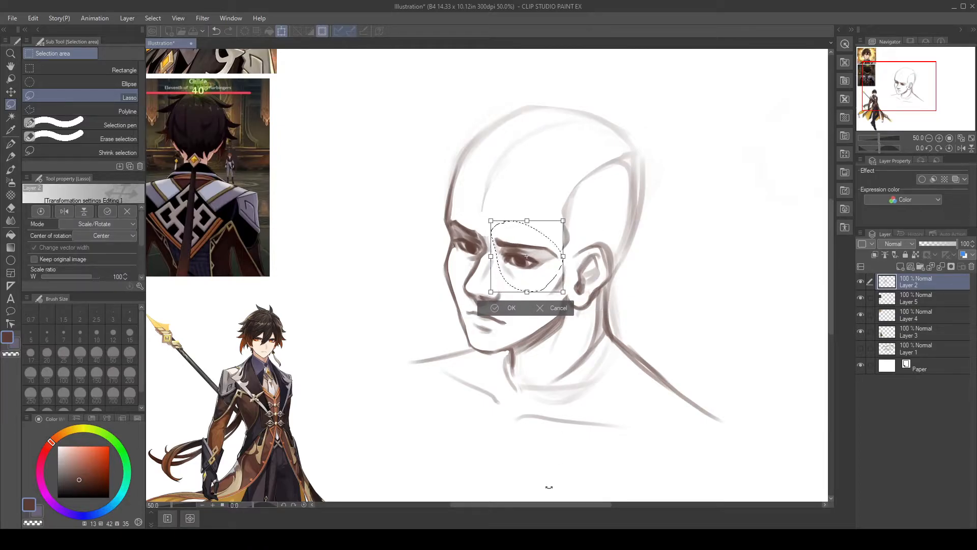
pyautogui.press('Escape')
pyautogui.hotkey('ctrl', 'd')
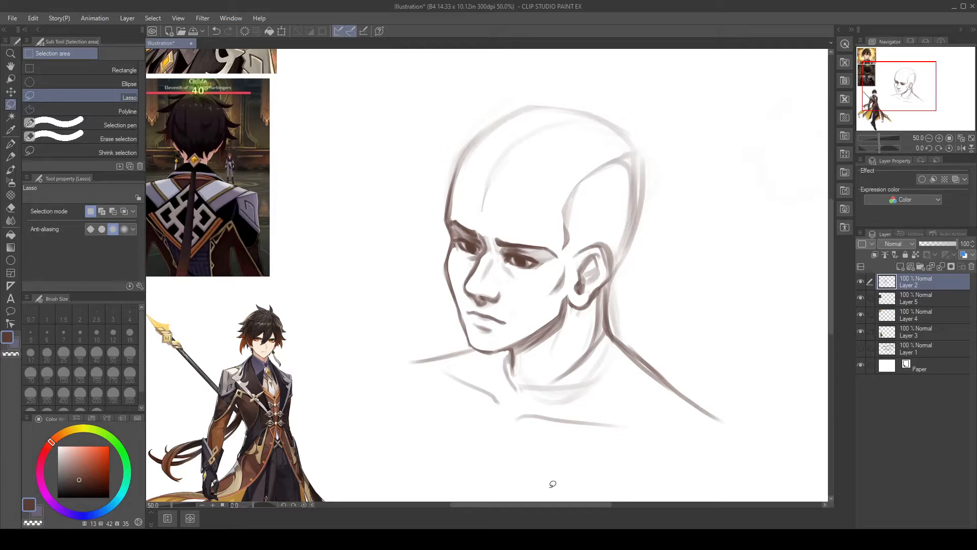
# Step: Redraw the skull outline with darker strokes over the forehead, crown and back of the head
pyautogui.press('b')
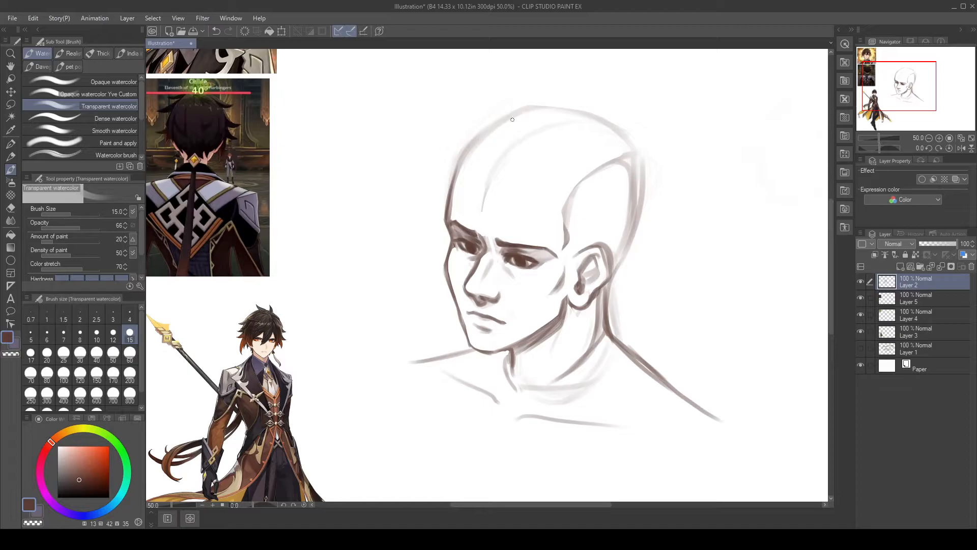
pyautogui.moveTo(557, 110)
pyautogui.mouseDown()
pyautogui.moveTo(490, 132)
pyautogui.moveTo(469, 150)
pyautogui.mouseUp()
pyautogui.moveTo(549, 112); pyautogui.dragTo(626, 150)
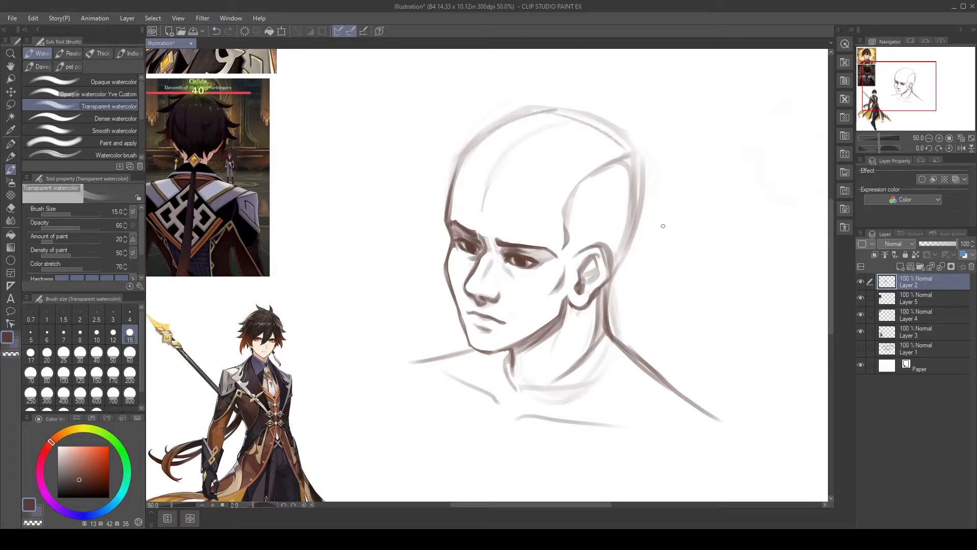
pyautogui.moveTo(543, 115); pyautogui.dragTo(631, 152)
pyautogui.hotkey('ctrl', 'z')
pyautogui.moveTo(551, 113); pyautogui.dragTo(613, 132)
pyautogui.moveTo(562, 115); pyautogui.dragTo(634, 145)
pyautogui.moveTo(560, 111)
pyautogui.mouseDown()
pyautogui.moveTo(633, 144)
pyautogui.moveTo(639, 191)
pyautogui.mouseUp()
pyautogui.moveTo(640, 158); pyautogui.dragTo(642, 204)
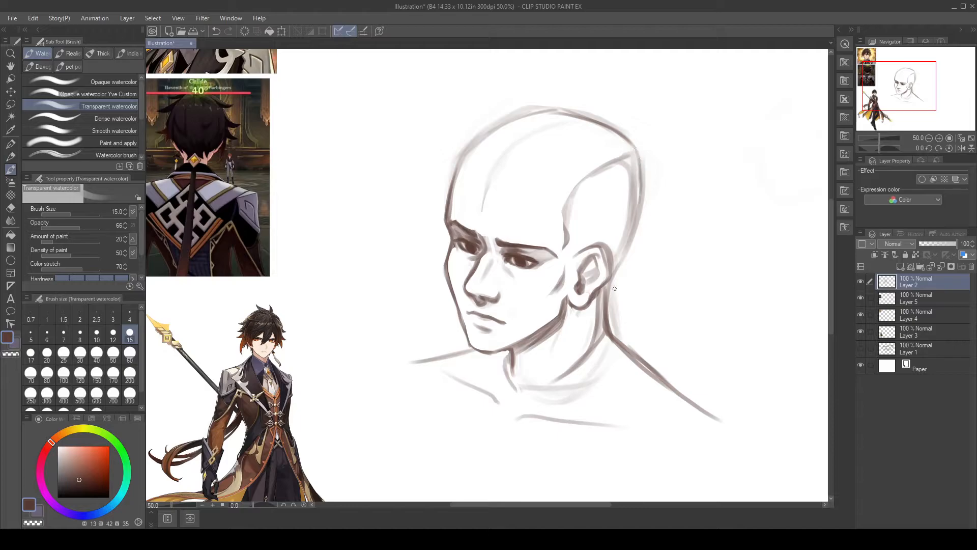
# Step: Erase the stray outer lines along the crown and thin the inner edge of the forehead outline
pyautogui.press('e')
pyautogui.moveTo(552, 101)
pyautogui.mouseDown()
pyautogui.moveTo(494, 120)
pyautogui.moveTo(428, 171)
pyautogui.mouseUp()
pyautogui.moveTo(523, 106); pyautogui.dragTo(461, 142)
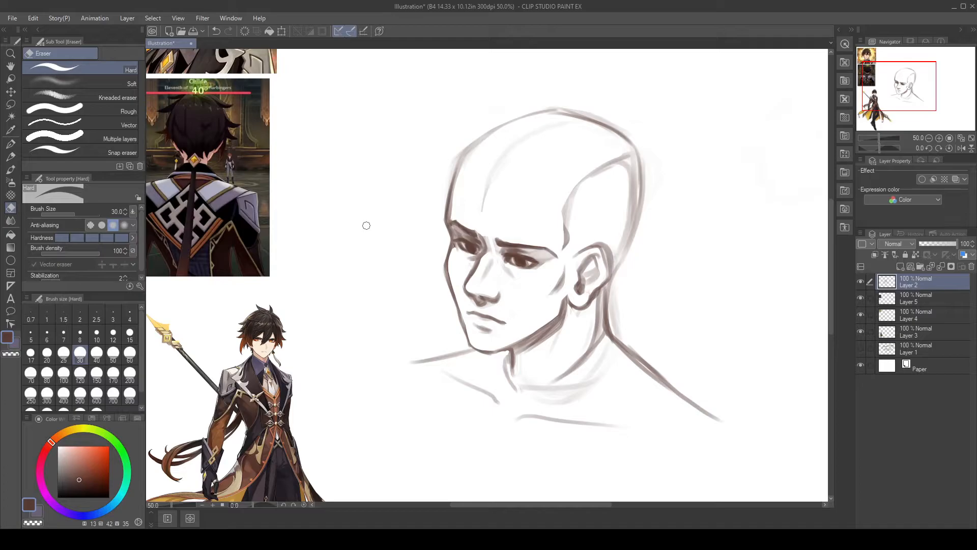
pyautogui.moveTo(466, 157)
pyautogui.mouseDown()
pyautogui.moveTo(514, 122)
pyautogui.moveTo(459, 163)
pyautogui.moveTo(454, 216)
pyautogui.mouseUp()
pyautogui.hotkey('ctrl', 'z')
pyautogui.moveTo(475, 148); pyautogui.dragTo(457, 210)
pyautogui.moveTo(573, 107); pyautogui.dragTo(528, 108)
pyautogui.moveTo(613, 120); pyautogui.dragTo(559, 105)
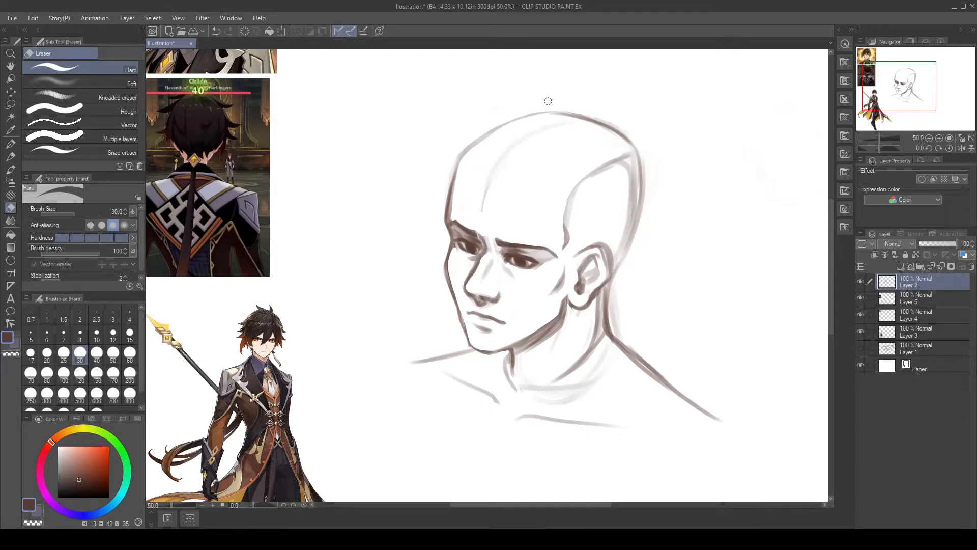
# Step: Erase the rough lines inside the back of the head and around the neck, and restroke the corner where neck meets shoulder
pyautogui.moveTo(617, 167)
pyautogui.mouseDown()
pyautogui.moveTo(629, 177)
pyautogui.moveTo(617, 248)
pyautogui.moveTo(619, 167)
pyautogui.moveTo(632, 175)
pyautogui.moveTo(619, 248)
pyautogui.mouseUp()
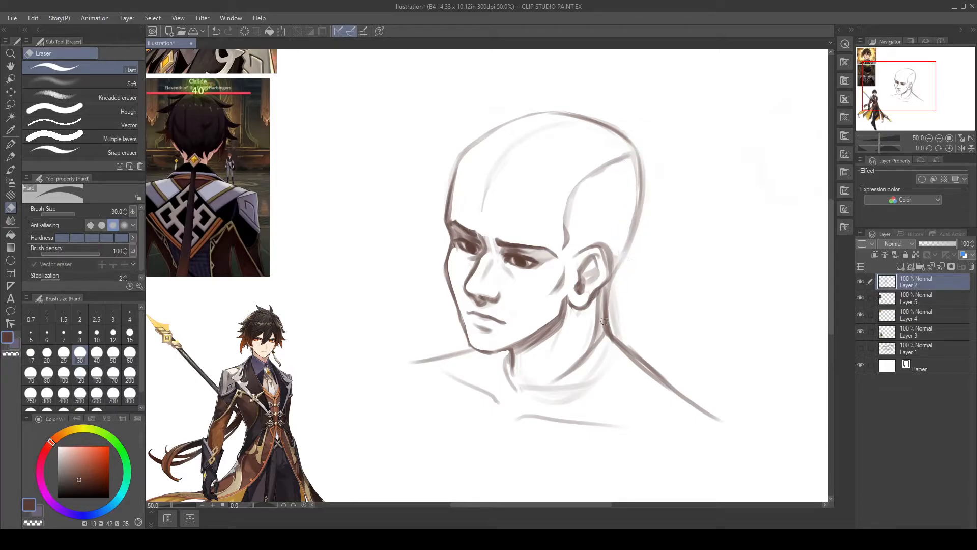
pyautogui.moveTo(599, 297)
pyautogui.mouseDown()
pyautogui.moveTo(582, 351)
pyautogui.moveTo(595, 303)
pyautogui.moveTo(591, 342)
pyautogui.moveTo(547, 383)
pyautogui.mouseUp()
pyautogui.moveTo(579, 355)
pyautogui.mouseDown()
pyautogui.moveTo(558, 379)
pyautogui.moveTo(599, 333)
pyautogui.moveTo(596, 351)
pyautogui.mouseUp()
pyautogui.moveTo(550, 382)
pyautogui.mouseDown()
pyautogui.moveTo(531, 388)
pyautogui.moveTo(575, 389)
pyautogui.moveTo(540, 399)
pyautogui.moveTo(562, 400)
pyautogui.mouseUp()
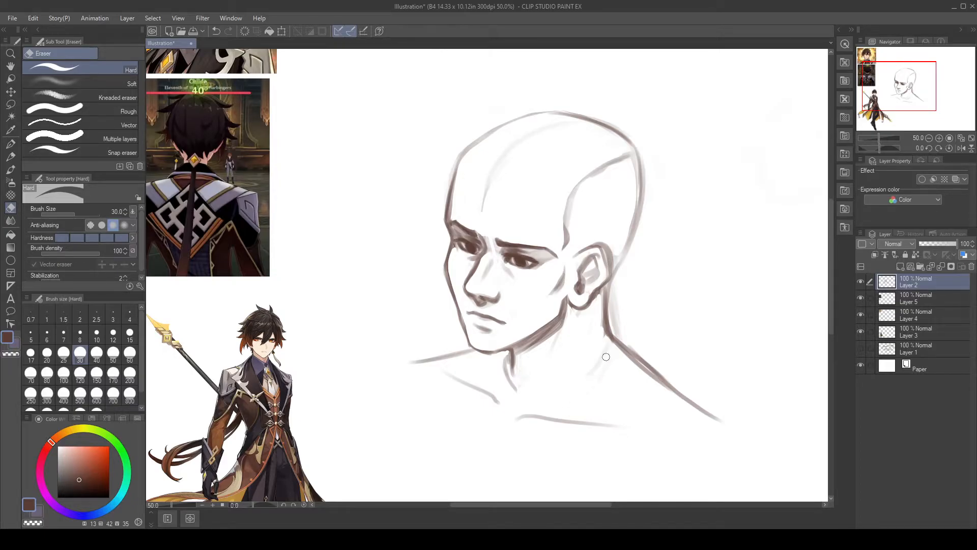
pyautogui.moveTo(622, 279)
pyautogui.mouseDown()
pyautogui.moveTo(613, 322)
pyautogui.moveTo(615, 290)
pyautogui.moveTo(632, 343)
pyautogui.moveTo(621, 336)
pyautogui.moveTo(645, 355)
pyautogui.moveTo(614, 331)
pyautogui.moveTo(668, 377)
pyautogui.mouseUp()
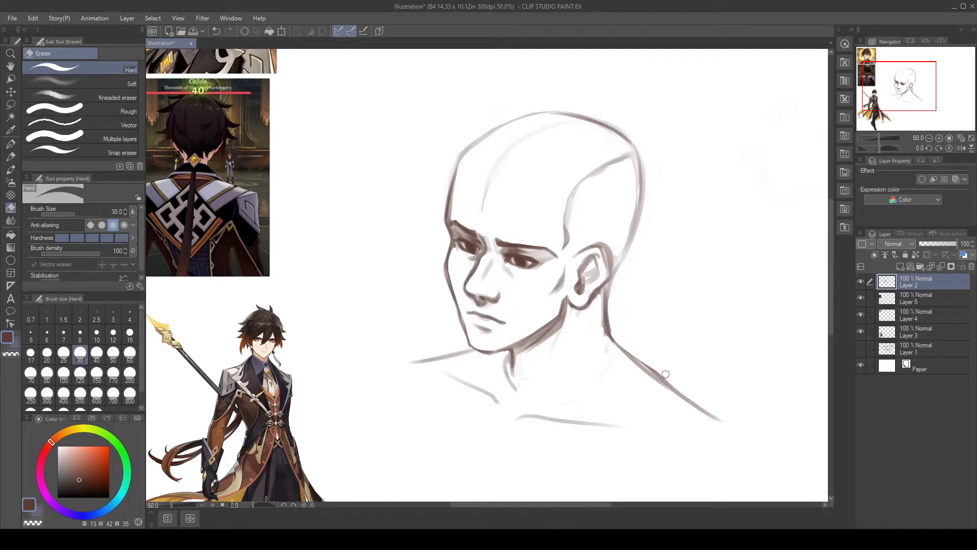
pyautogui.press('b')
pyautogui.moveTo(608, 332); pyautogui.dragTo(648, 370)
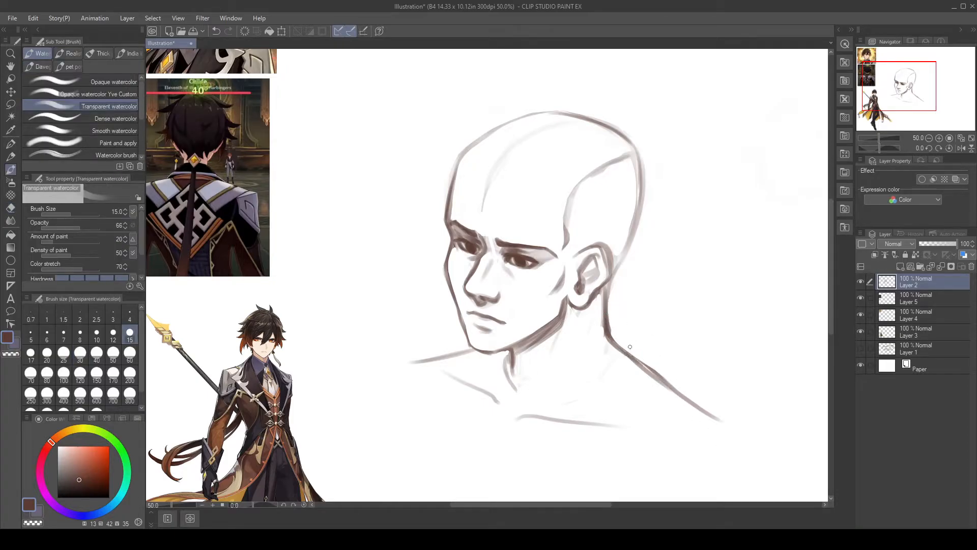
# Step: Sketch the neck muscle from below the ear to the collarbone, plus the throat and collarbone hollow lines
pyautogui.moveTo(564, 313)
pyautogui.mouseDown()
pyautogui.moveTo(568, 305)
pyautogui.moveTo(551, 373)
pyautogui.mouseUp()
pyautogui.hotkey('ctrl', 'z')
pyautogui.moveTo(575, 309); pyautogui.dragTo(546, 403)
pyautogui.hotkey('ctrl', 'z')
pyautogui.moveTo(576, 309)
pyautogui.mouseDown()
pyautogui.moveTo(542, 397)
pyautogui.moveTo(512, 354)
pyautogui.moveTo(512, 400)
pyautogui.moveTo(498, 407)
pyautogui.mouseUp()
pyautogui.moveTo(502, 368)
pyautogui.mouseDown()
pyautogui.moveTo(544, 409)
pyautogui.moveTo(578, 370)
pyautogui.mouseUp()
pyautogui.moveTo(543, 414); pyautogui.dragTo(574, 385)
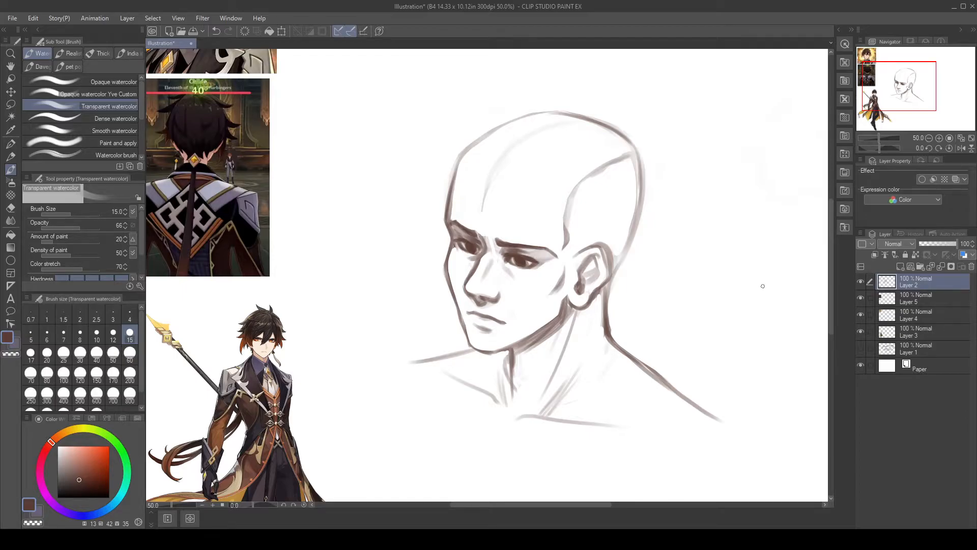
# Step: Add inner detail to the near ear and draw the small tip of the far ear beside the far eyebrow
pyautogui.moveTo(592, 257); pyautogui.dragTo(576, 295)
pyautogui.moveTo(446, 228)
pyautogui.mouseDown()
pyautogui.moveTo(441, 249)
pyautogui.moveTo(441, 219)
pyautogui.moveTo(446, 248)
pyautogui.moveTo(445, 225)
pyautogui.moveTo(450, 235)
pyautogui.mouseUp()
pyautogui.hotkey('ctrl', 'z')
pyautogui.hotkey('ctrl', 'z')
pyautogui.hotkey('ctrl', 'z')
pyautogui.moveTo(438, 230)
pyautogui.mouseDown()
pyautogui.moveTo(446, 251)
pyautogui.moveTo(470, 245)
pyautogui.mouseUp()
# Step: Trim the near cheek shading and the inner edge of the jawline with the Hard eraser
pyautogui.press('e')
pyautogui.moveTo(563, 262); pyautogui.dragTo(544, 297)
pyautogui.moveTo(492, 348)
pyautogui.mouseDown()
pyautogui.moveTo(553, 312)
pyautogui.moveTo(526, 334)
pyautogui.mouseUp()
pyautogui.moveTo(560, 304); pyautogui.dragTo(532, 334)
pyautogui.moveTo(560, 300)
pyautogui.mouseDown()
pyautogui.moveTo(552, 321)
pyautogui.moveTo(501, 346)
pyautogui.mouseUp()
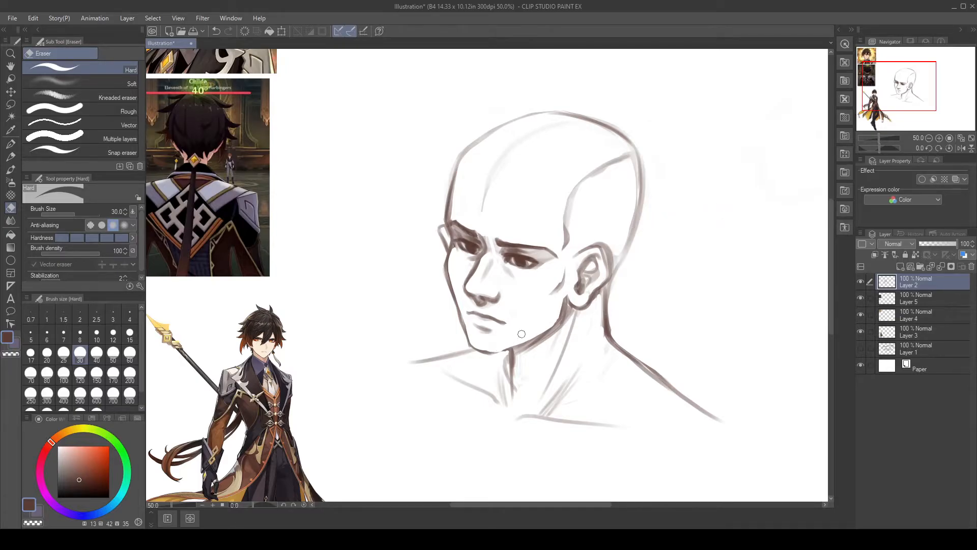
# Step: Redraw the underside of the chin and the far cheek contour running down to it
pyautogui.press('b')
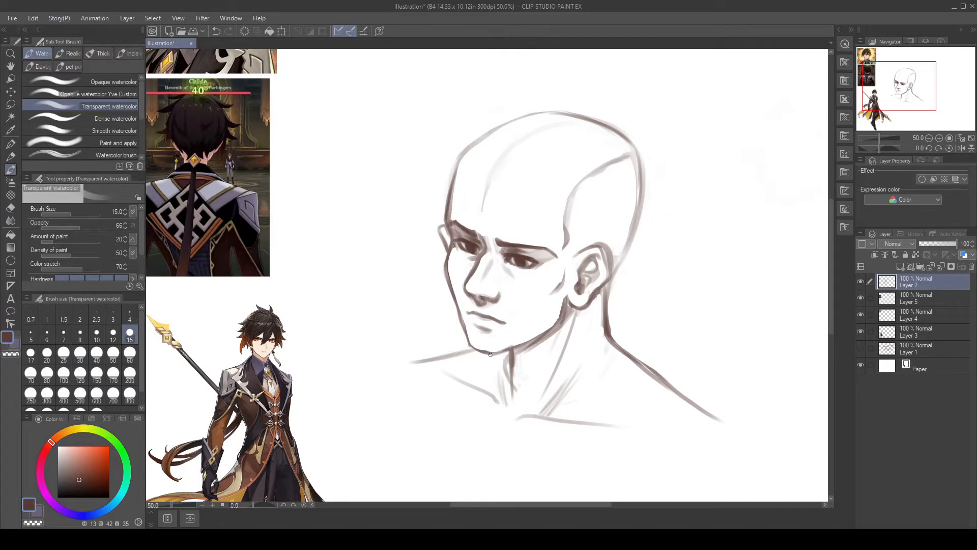
pyautogui.moveTo(470, 345); pyautogui.dragTo(491, 353)
pyautogui.moveTo(446, 281); pyautogui.dragTo(465, 335)
pyautogui.hotkey('ctrl', 'z')
pyautogui.moveTo(446, 269); pyautogui.dragTo(466, 338)
pyautogui.moveTo(446, 278); pyautogui.dragTo(470, 348)
pyautogui.hotkey('ctrl', 'z')
pyautogui.moveTo(446, 270); pyautogui.dragTo(466, 337)
# Step: Trim and restroke the lower far cheek line, and strengthen the near cheek shadow and jawline
pyautogui.press('e')
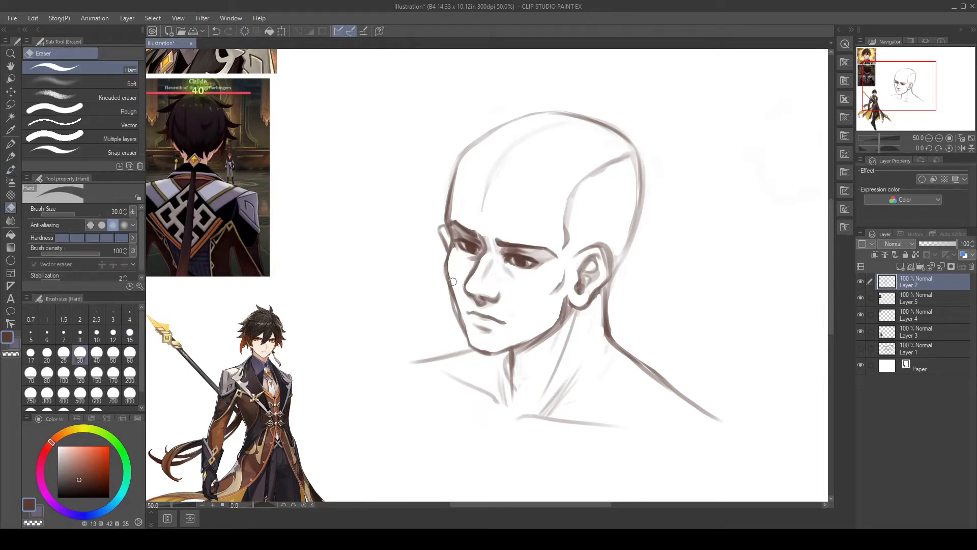
pyautogui.moveTo(457, 309); pyautogui.dragTo(466, 333)
pyautogui.press('b')
pyautogui.moveTo(451, 295); pyautogui.dragTo(467, 339)
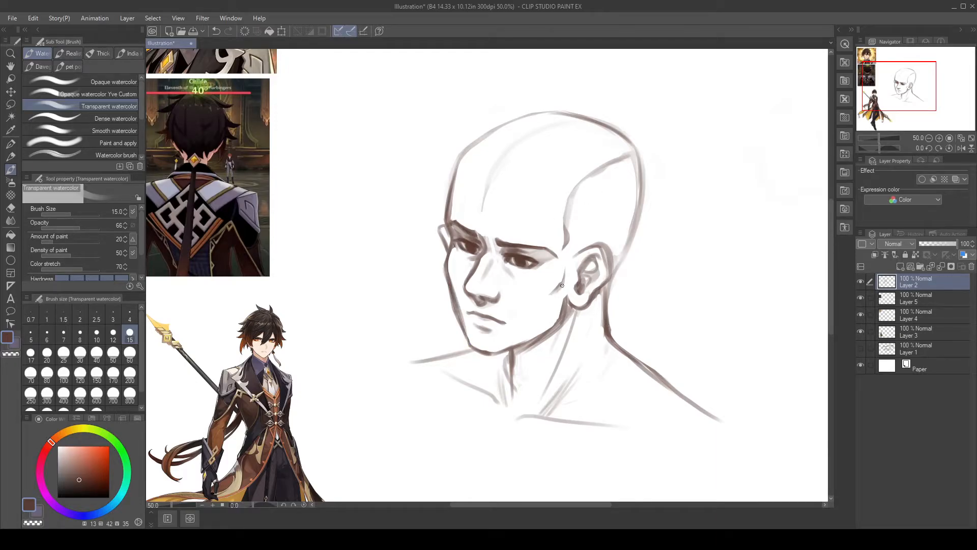
pyautogui.moveTo(560, 287); pyautogui.dragTo(544, 307)
pyautogui.moveTo(506, 349); pyautogui.dragTo(562, 315)
# Step: Erase the top rim of the near ear and redraw it slightly lower
pyautogui.press('e')
pyautogui.moveTo(596, 250)
pyautogui.mouseDown()
pyautogui.moveTo(578, 265)
pyautogui.moveTo(596, 260)
pyautogui.moveTo(584, 252)
pyautogui.moveTo(606, 268)
pyautogui.moveTo(607, 292)
pyautogui.moveTo(604, 255)
pyautogui.mouseUp()
pyautogui.press('b')
pyautogui.hotkey('ctrl', 'z')
pyautogui.press('e')
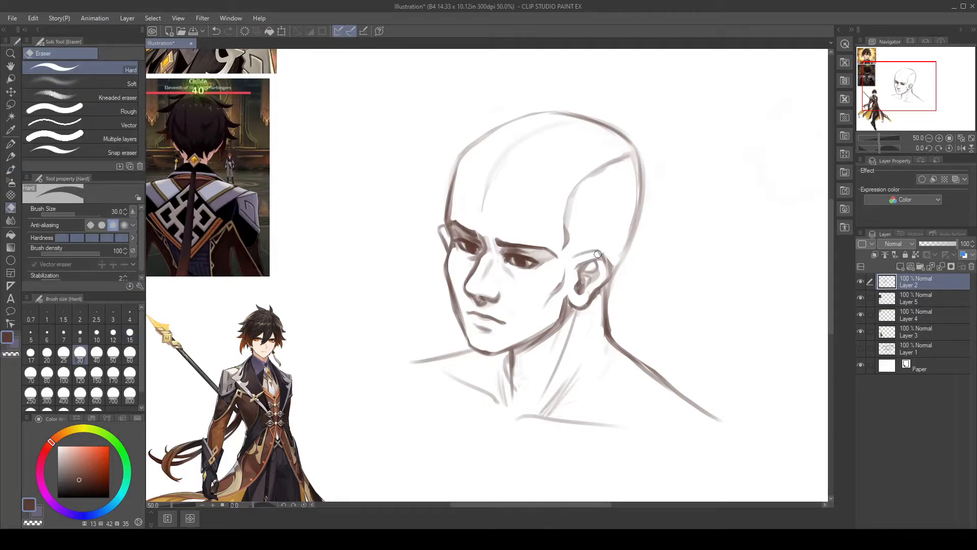
pyautogui.press('b')
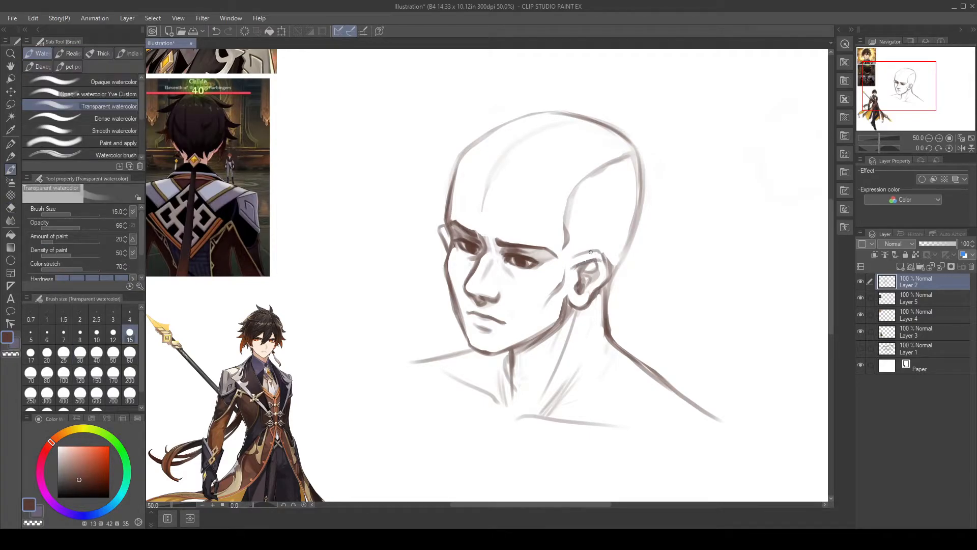
# Step: Clean up the front and back edges of the near ear and restroke its outer rim
pyautogui.press('e')
pyautogui.moveTo(577, 263); pyautogui.dragTo(569, 273)
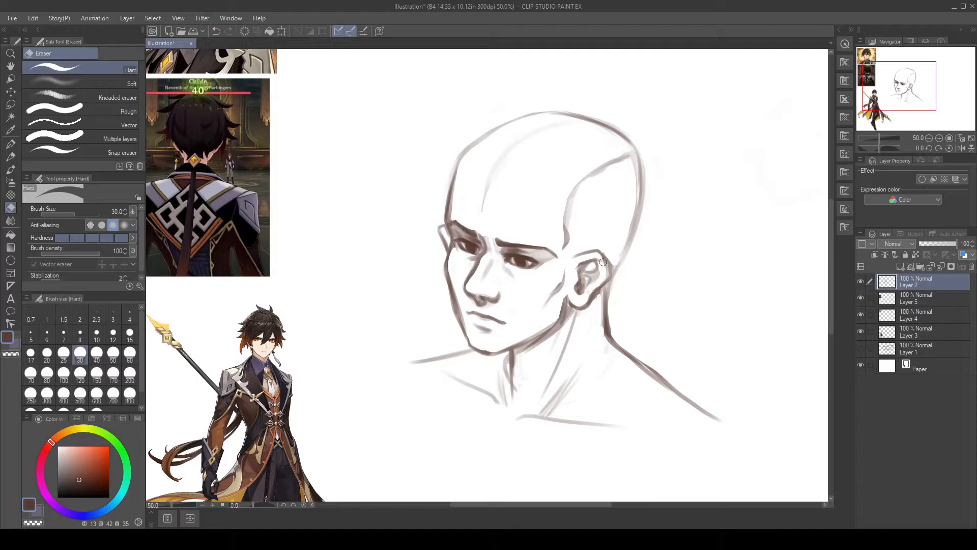
pyautogui.press('b')
pyautogui.press('e')
pyautogui.moveTo(610, 255)
pyautogui.mouseDown()
pyautogui.moveTo(579, 278)
pyautogui.moveTo(588, 264)
pyautogui.moveTo(576, 289)
pyautogui.moveTo(580, 266)
pyautogui.moveTo(594, 275)
pyautogui.moveTo(600, 268)
pyautogui.moveTo(584, 288)
pyautogui.moveTo(599, 259)
pyautogui.moveTo(598, 288)
pyautogui.mouseUp()
# Step: Shade the near cheekbone in front of the ear and clean up the inner edge of the far chin line
pyautogui.press('b')
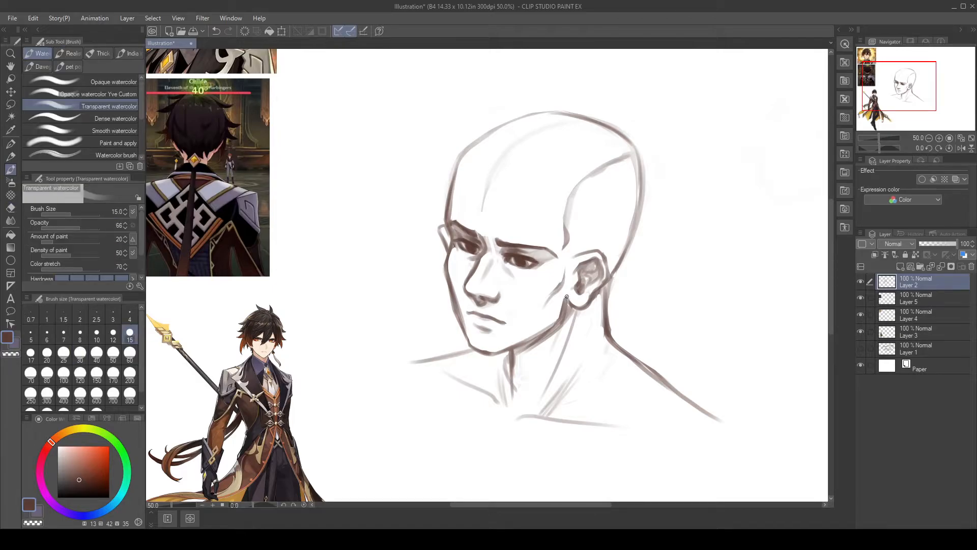
pyautogui.moveTo(564, 273)
pyautogui.mouseDown()
pyautogui.moveTo(553, 297)
pyautogui.moveTo(560, 292)
pyautogui.mouseUp()
pyautogui.moveTo(558, 259); pyautogui.dragTo(543, 263)
pyautogui.press('e')
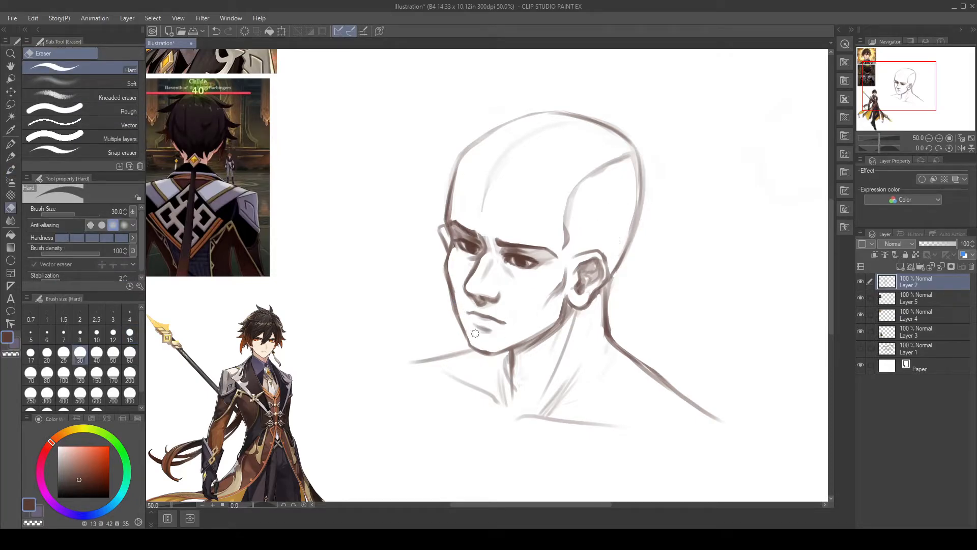
pyautogui.press('b')
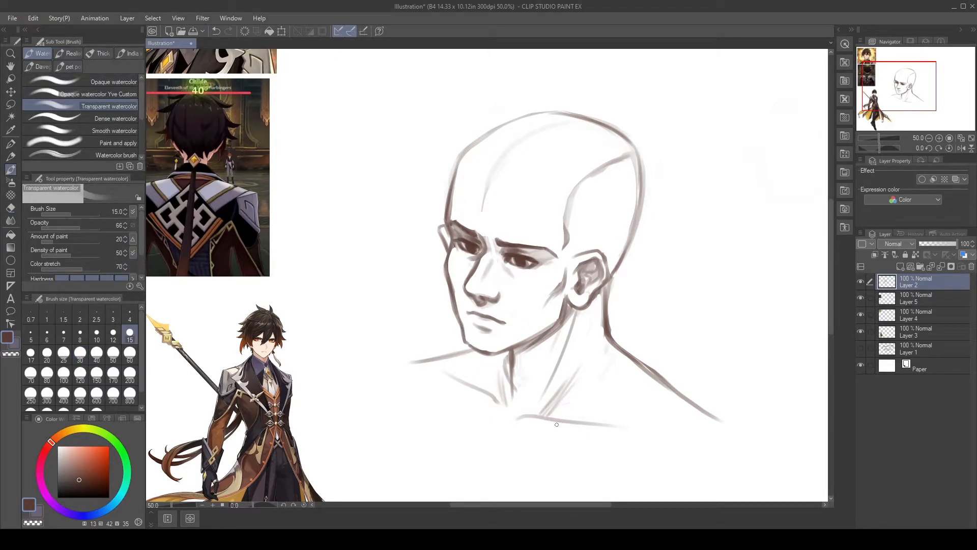
# Step: Restroke the far cheek contour from beside the eye down to the far corner of the chin
pyautogui.hotkey('ctrl', 'z')
pyautogui.moveTo(461, 324); pyautogui.dragTo(465, 342)
pyautogui.press('e')
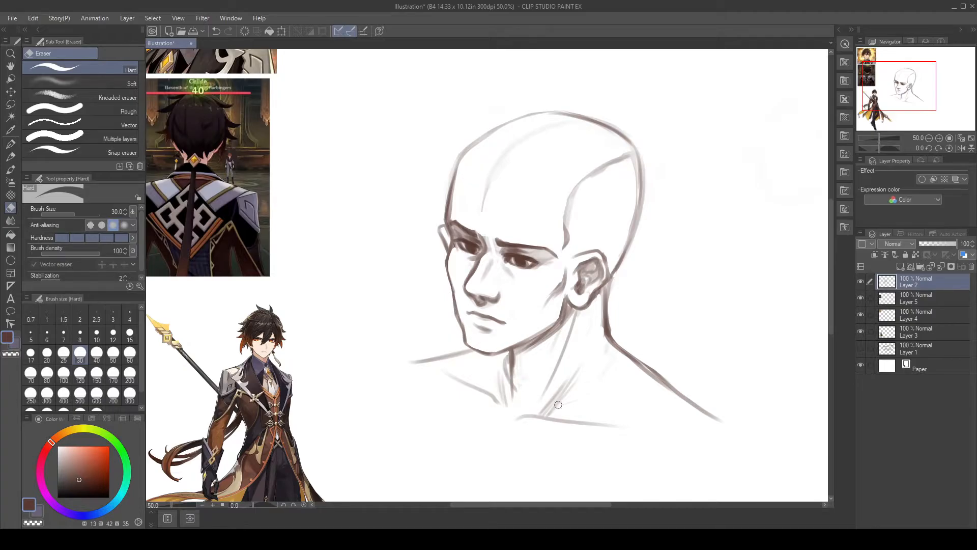
pyautogui.press('b')
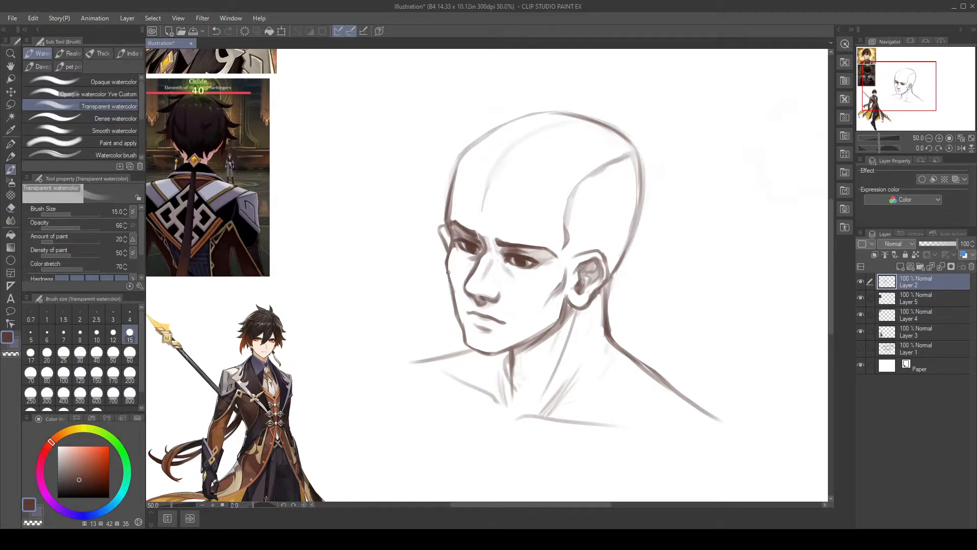
pyautogui.moveTo(451, 288); pyautogui.dragTo(461, 330)
pyautogui.hotkey('ctrl', 'z')
pyautogui.moveTo(446, 262); pyautogui.dragTo(447, 273)
pyautogui.moveTo(453, 307); pyautogui.dragTo(477, 352)
pyautogui.press('e')
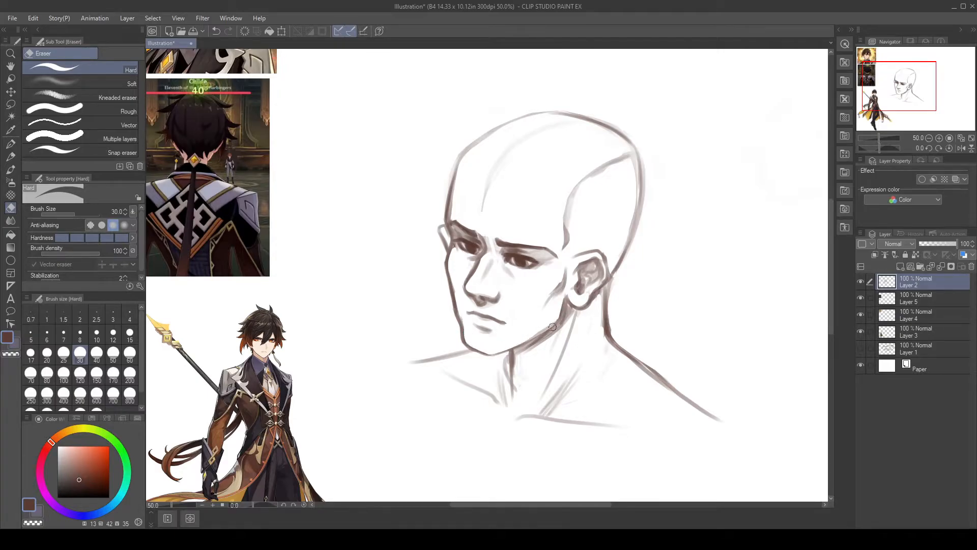
# Step: Redraw the underside of the chin and strengthen the near jawline up towards the ear
pyautogui.press('b')
pyautogui.moveTo(465, 344)
pyautogui.mouseDown()
pyautogui.moveTo(516, 348)
pyautogui.moveTo(560, 317)
pyautogui.mouseUp()
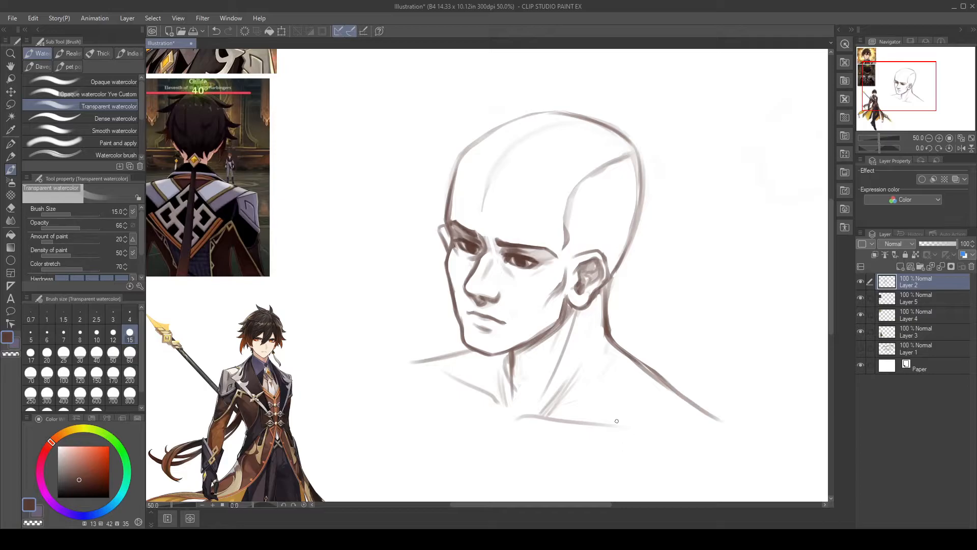
pyautogui.moveTo(481, 318); pyautogui.dragTo(490, 321)
pyautogui.moveTo(463, 342)
pyautogui.mouseDown()
pyautogui.moveTo(504, 356)
pyautogui.moveTo(544, 335)
pyautogui.mouseUp()
pyautogui.hotkey('ctrl', 'z')
pyautogui.hotkey('ctrl', 'z')
pyautogui.moveTo(489, 355)
pyautogui.mouseDown()
pyautogui.moveTo(526, 349)
pyautogui.moveTo(564, 316)
pyautogui.mouseUp()
# Step: Erase along the inner edge of the chin and jaw, and restroke the near jawline and far chin corner
pyautogui.press('e')
pyautogui.moveTo(465, 340)
pyautogui.mouseDown()
pyautogui.moveTo(505, 348)
pyautogui.moveTo(542, 325)
pyautogui.mouseUp()
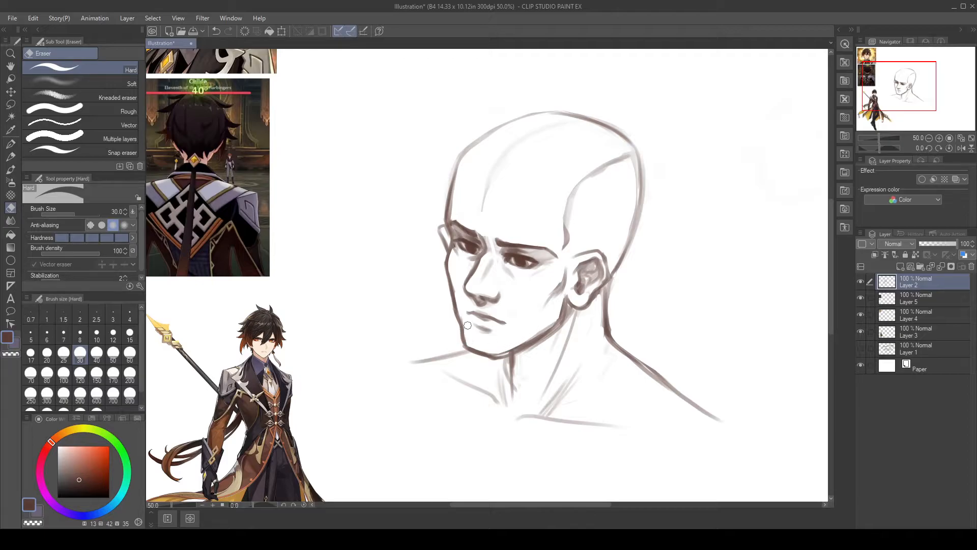
pyautogui.moveTo(471, 344)
pyautogui.mouseDown()
pyautogui.moveTo(503, 350)
pyautogui.moveTo(555, 315)
pyautogui.moveTo(490, 352)
pyautogui.moveTo(467, 337)
pyautogui.moveTo(460, 313)
pyautogui.mouseUp()
pyautogui.hotkey('ctrl', 'z')
pyautogui.moveTo(466, 340)
pyautogui.mouseDown()
pyautogui.moveTo(506, 348)
pyautogui.moveTo(560, 312)
pyautogui.moveTo(579, 247)
pyautogui.moveTo(562, 308)
pyautogui.mouseUp()
pyautogui.press('b')
pyautogui.moveTo(568, 301); pyautogui.dragTo(551, 330)
pyautogui.moveTo(494, 356); pyautogui.dragTo(553, 323)
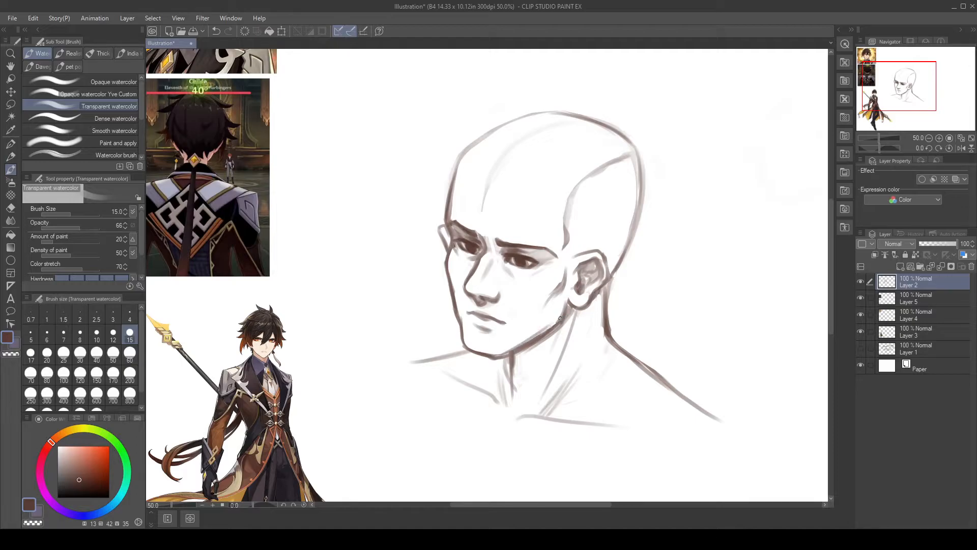
pyautogui.moveTo(464, 327)
pyautogui.mouseDown()
pyautogui.moveTo(464, 341)
pyautogui.moveTo(486, 357)
pyautogui.mouseUp()
pyautogui.press('e')
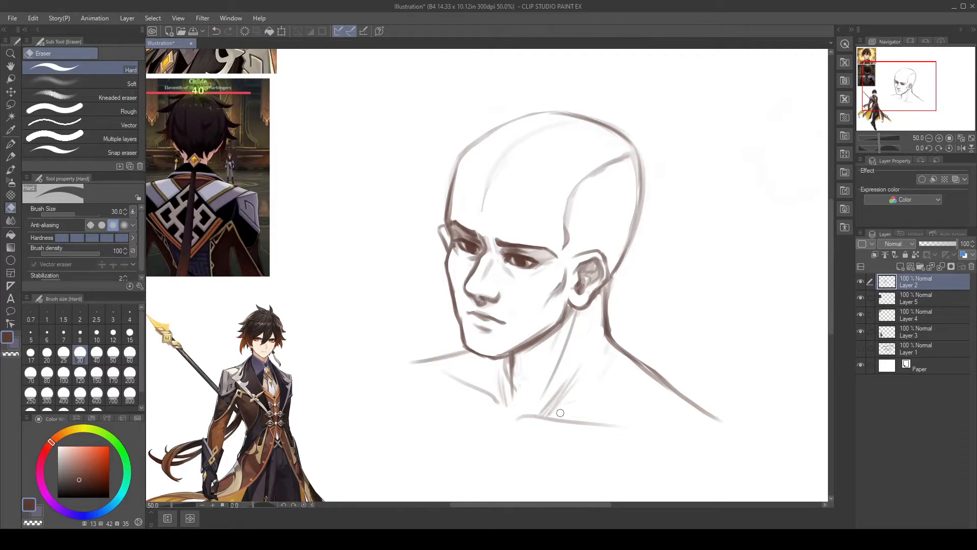
# Step: Lasso the mouth, move it slightly down, and deselect it
pyautogui.press('o')
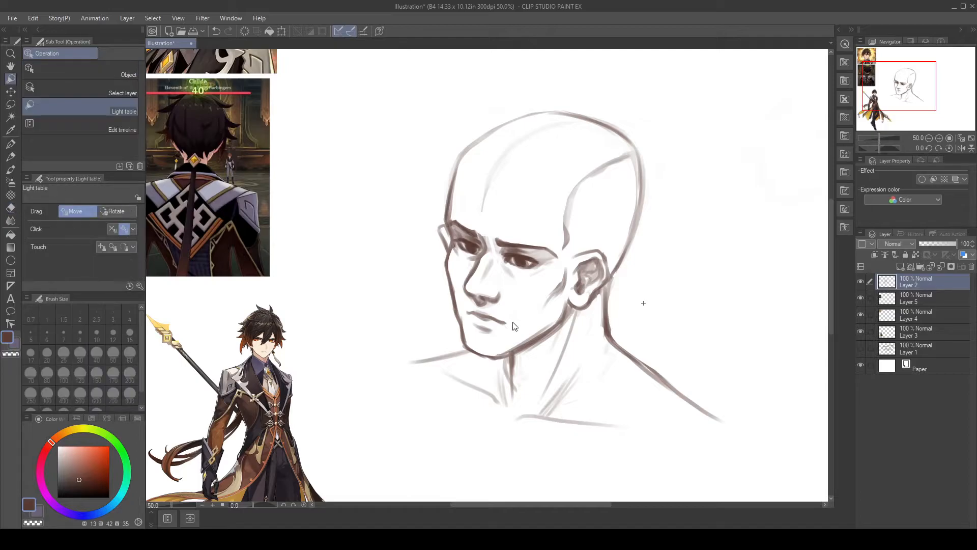
pyautogui.click(10, 104)
pyautogui.moveTo(513, 311)
pyautogui.mouseDown()
pyautogui.moveTo(468, 304)
pyautogui.moveTo(464, 316)
pyautogui.moveTo(494, 336)
pyautogui.moveTo(513, 312)
pyautogui.mouseUp()
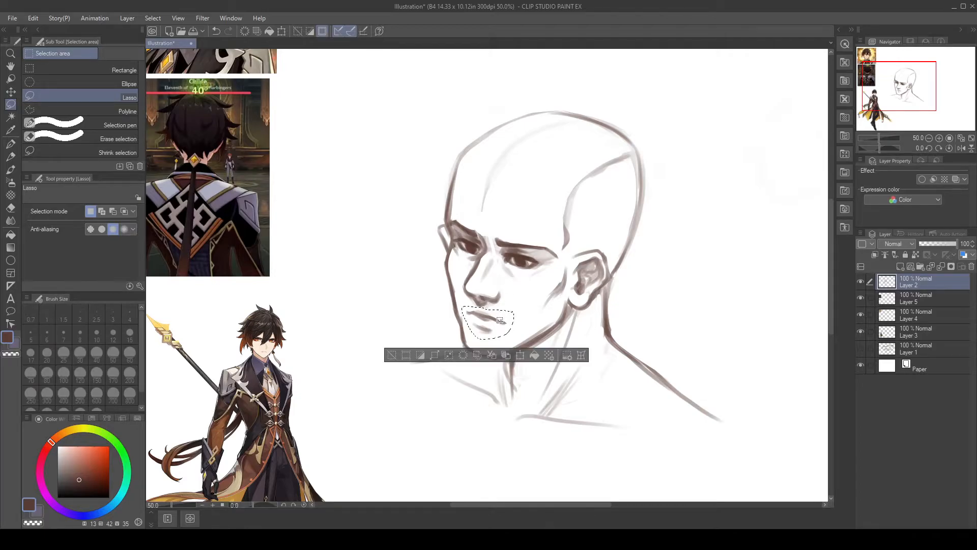
pyautogui.click(520, 355)
pyautogui.moveTo(517, 334); pyautogui.dragTo(515, 336)
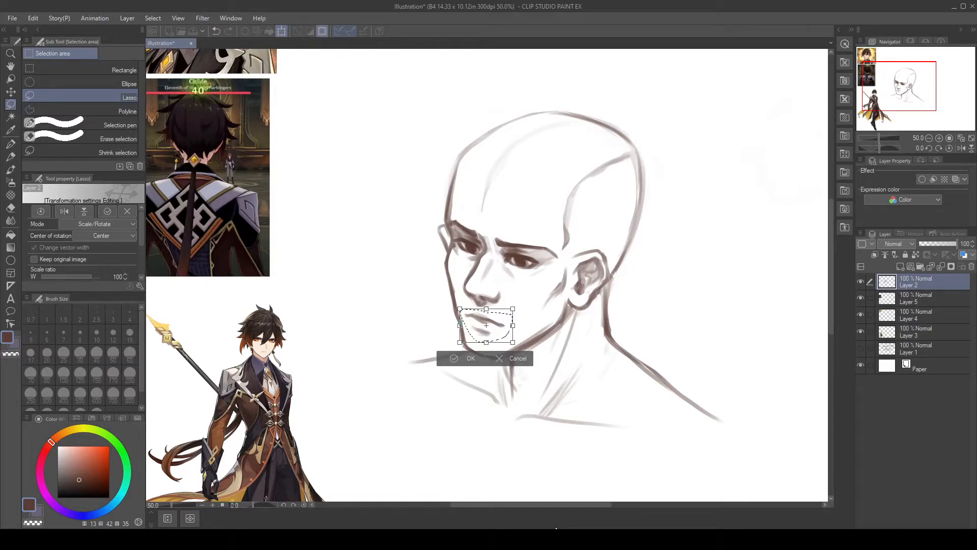
pyautogui.click(460, 360)
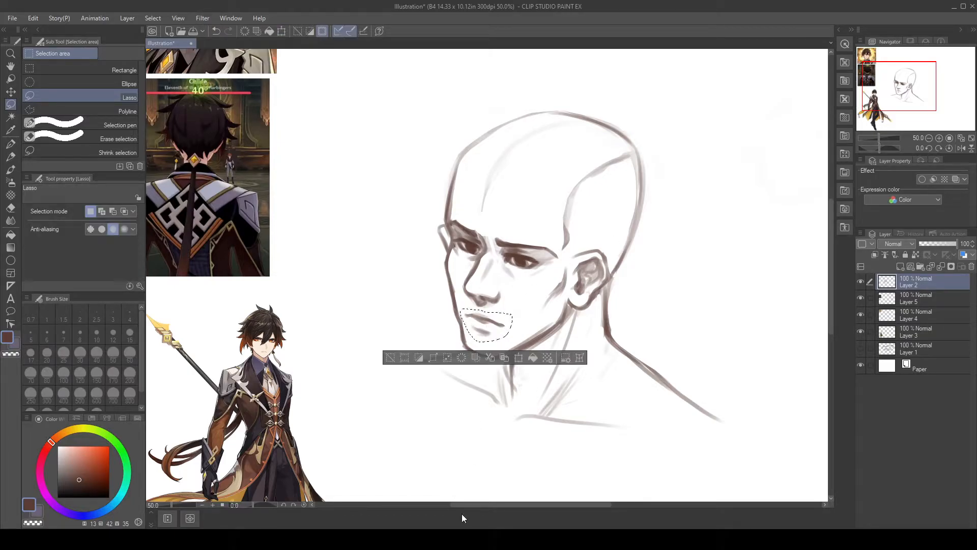
pyautogui.hotkey('ctrl', 'd')
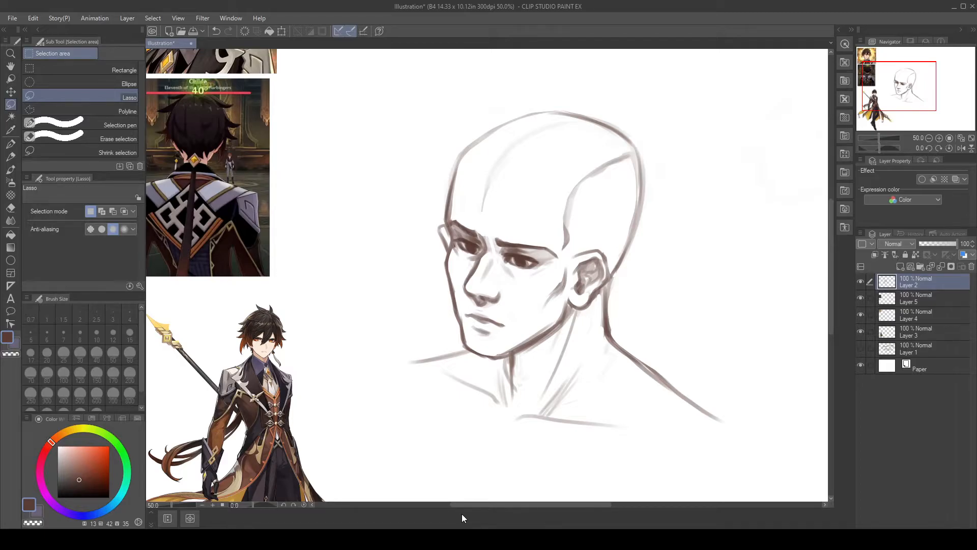
# Step: Add faint shading inside the near jaw and try extra strokes on the neck and far cheek
pyautogui.press('e')
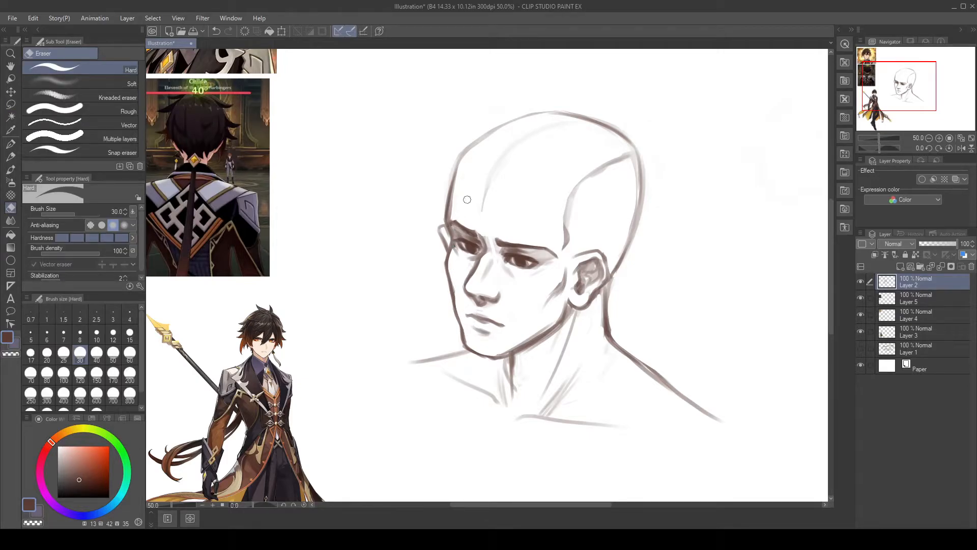
pyautogui.press('b')
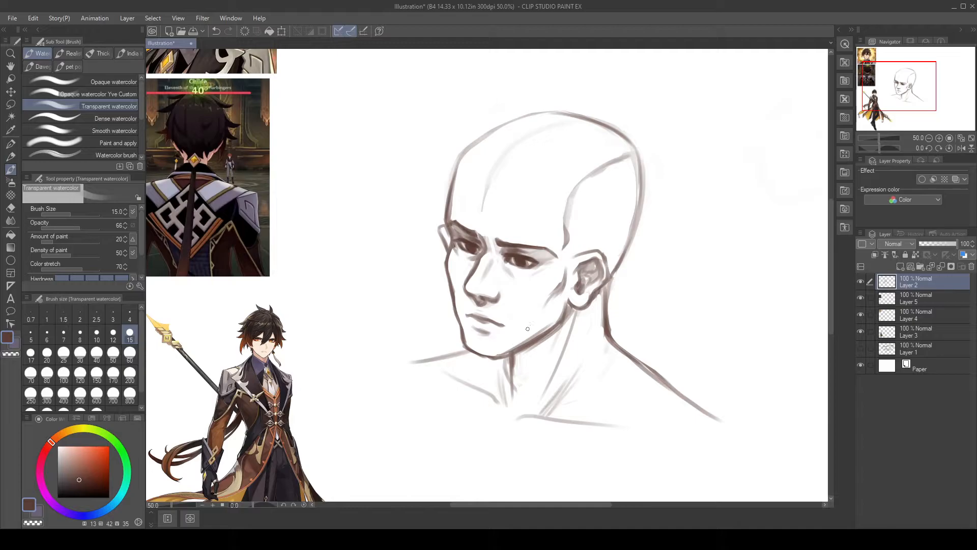
pyautogui.moveTo(532, 328); pyautogui.dragTo(522, 342)
pyautogui.moveTo(544, 370); pyautogui.dragTo(549, 388)
pyautogui.moveTo(453, 301)
pyautogui.mouseDown()
pyautogui.moveTo(467, 337)
pyautogui.moveTo(460, 319)
pyautogui.mouseUp()
pyautogui.hotkey('ctrl', 'z')
pyautogui.hotkey('ctrl', 'z')
pyautogui.press('e')
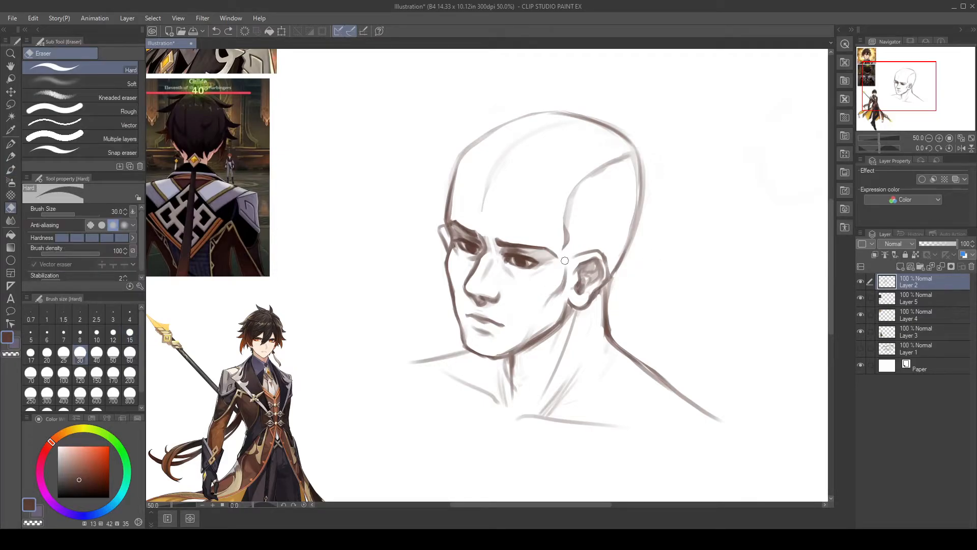
# Step: Darken the shading around both eyes just beneath the brows
pyautogui.press('b')
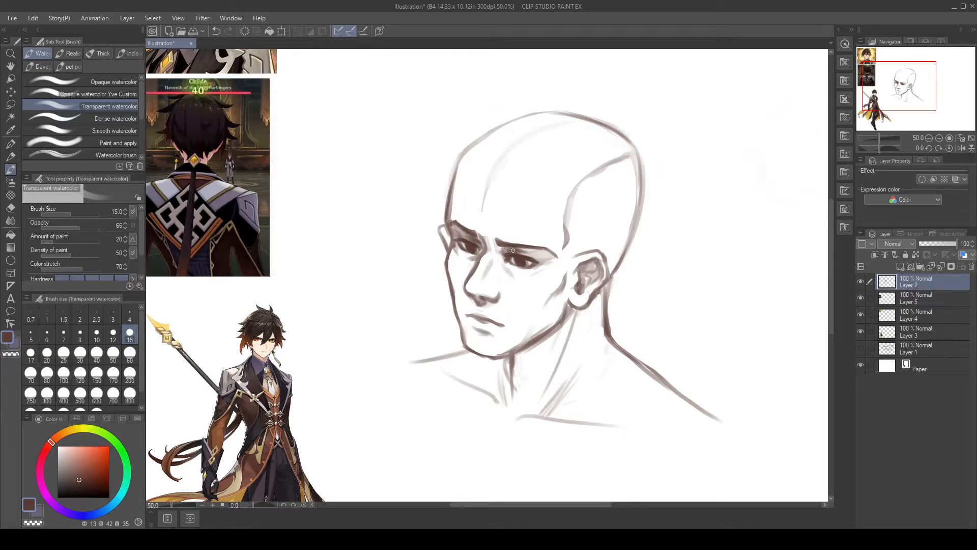
pyautogui.moveTo(466, 239); pyautogui.dragTo(480, 244)
pyautogui.moveTo(462, 239); pyautogui.dragTo(539, 264)
pyautogui.moveTo(457, 234); pyautogui.dragTo(471, 237)
# Step: Clean up the near corner of the mouth and restroke it
pyautogui.press('e')
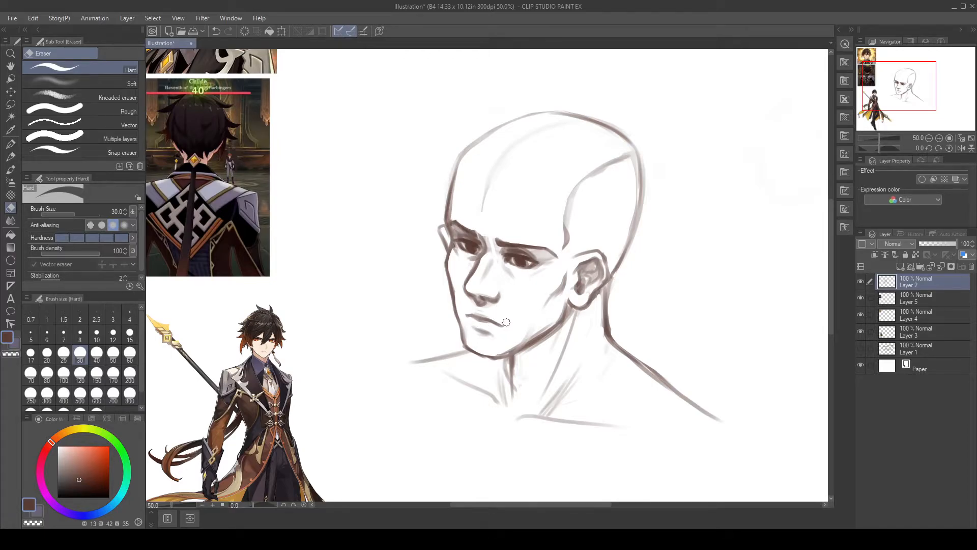
pyautogui.press('b')
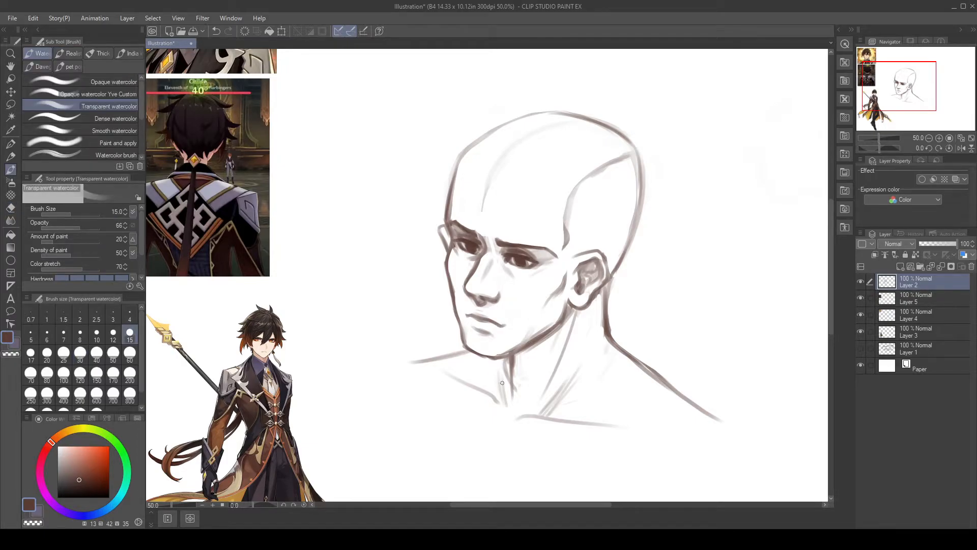
pyautogui.hotkey('ctrl', 'z')
pyautogui.moveTo(506, 324); pyautogui.dragTo(495, 324)
# Step: Redraw the back of the neck as a smooth line from behind the near ear down to the shoulder
pyautogui.moveTo(614, 277); pyautogui.dragTo(608, 331)
pyautogui.hotkey('ctrl', 'z')
pyautogui.hotkey('ctrl', 'z')
pyautogui.moveTo(613, 275)
pyautogui.mouseDown()
pyautogui.moveTo(607, 324)
pyautogui.moveTo(613, 271)
pyautogui.moveTo(610, 333)
pyautogui.moveTo(608, 309)
pyautogui.moveTo(652, 375)
pyautogui.moveTo(605, 286)
pyautogui.moveTo(607, 346)
pyautogui.mouseUp()
pyautogui.press('e')
pyautogui.press('b')
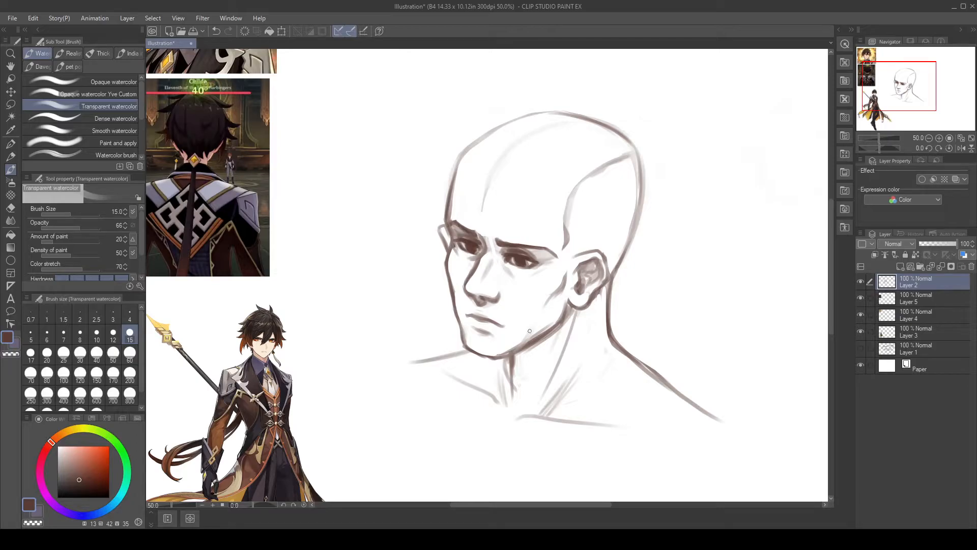
# Step: Thin the inner edge of the near jawline with the eraser and restroke the bottom of the chin
pyautogui.moveTo(501, 351); pyautogui.dragTo(526, 328)
pyautogui.hotkey('ctrl', 'z')
pyautogui.press('e')
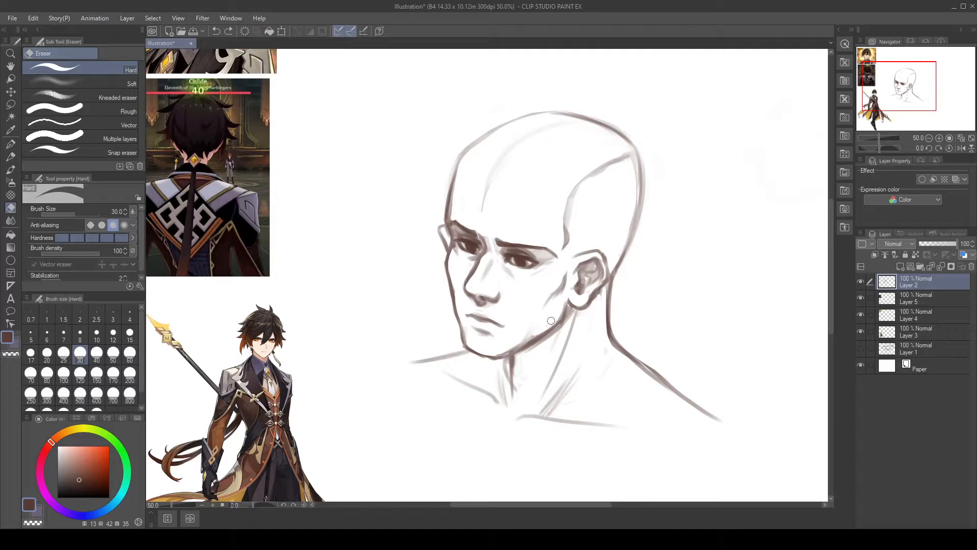
pyautogui.moveTo(554, 312); pyautogui.dragTo(520, 341)
pyautogui.press('b')
pyautogui.moveTo(479, 354)
pyautogui.mouseDown()
pyautogui.moveTo(468, 351)
pyautogui.moveTo(493, 359)
pyautogui.mouseUp()
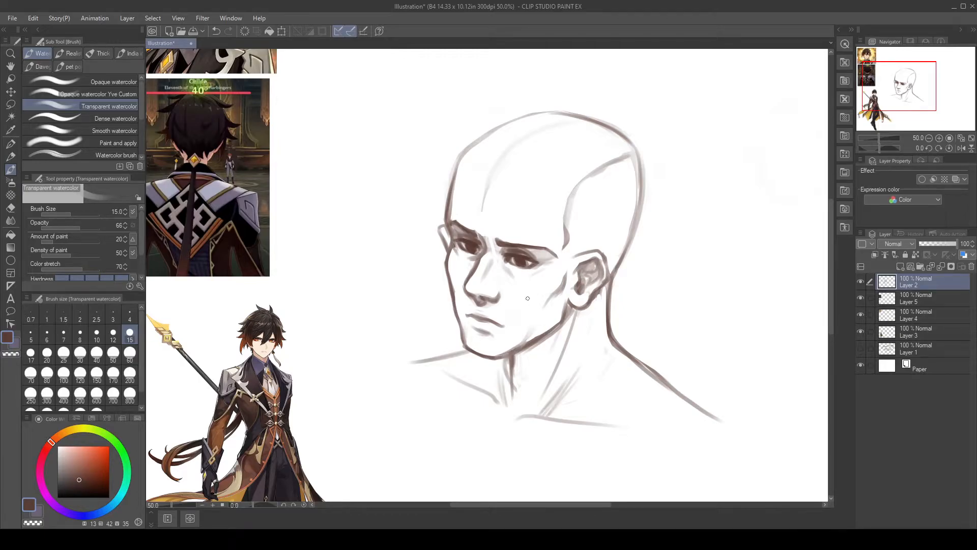
# Step: Thin the temple line at the side of the skull, touch up the near eye, and darken the forehead guide line
pyautogui.press('e')
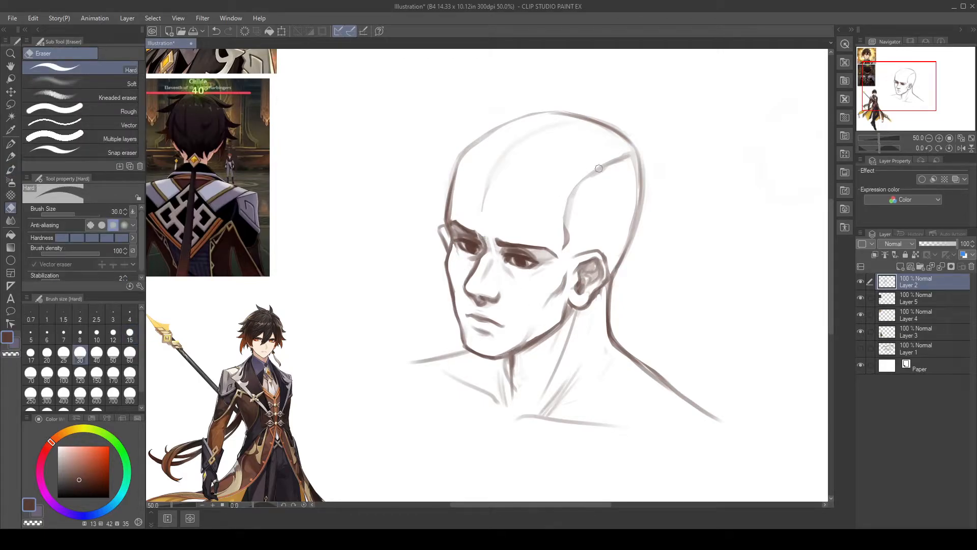
pyautogui.press('b')
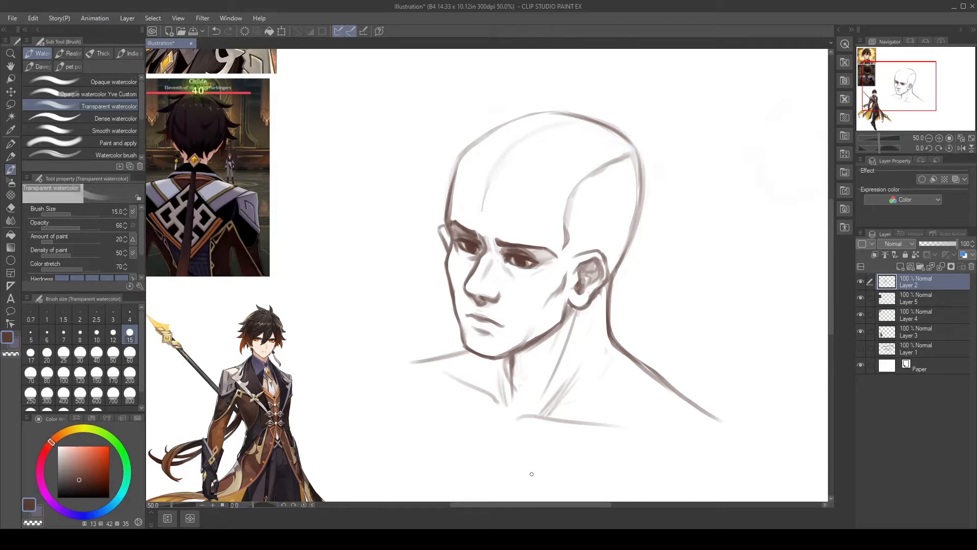
pyautogui.moveTo(500, 255); pyautogui.dragTo(511, 277)
pyautogui.press('e')
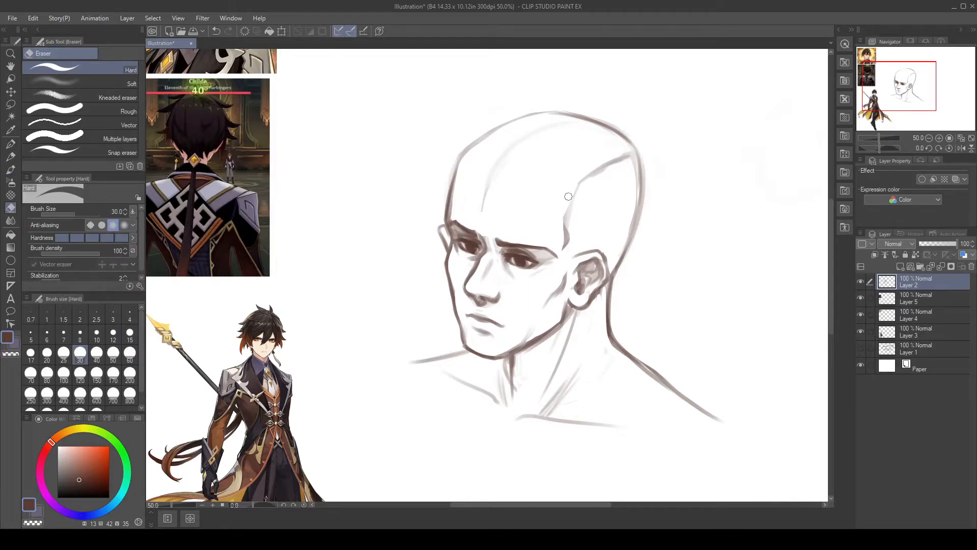
pyautogui.press('b')
pyautogui.moveTo(490, 182); pyautogui.dragTo(481, 223)
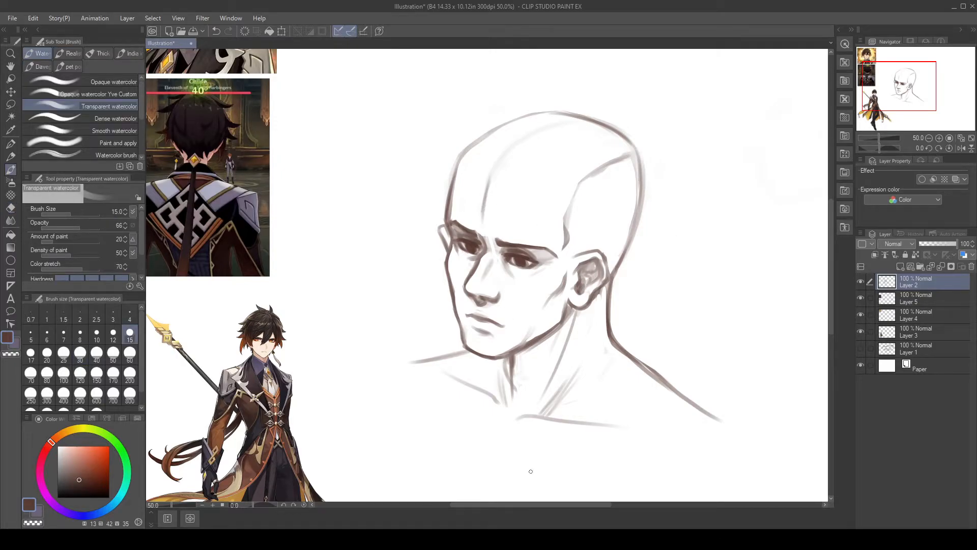
# Step: Erase the inner edge of the chin line and try a touch-up at the near corner of the mouth
pyautogui.press('e')
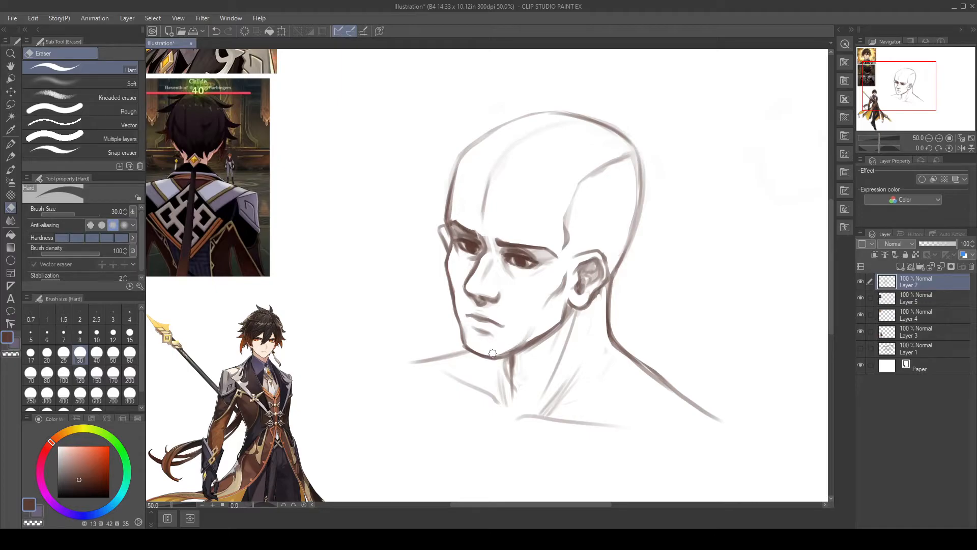
pyautogui.moveTo(497, 353); pyautogui.dragTo(514, 343)
pyautogui.press('b')
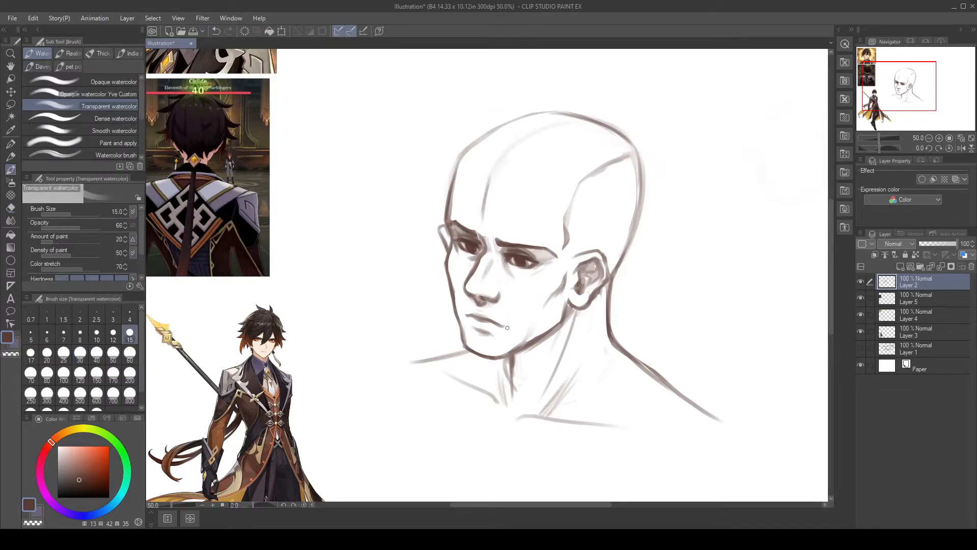
pyautogui.hotkey('ctrl', 'z')
pyautogui.click(502, 326)
pyautogui.hotkey('ctrl', 'z')
pyautogui.press('e')
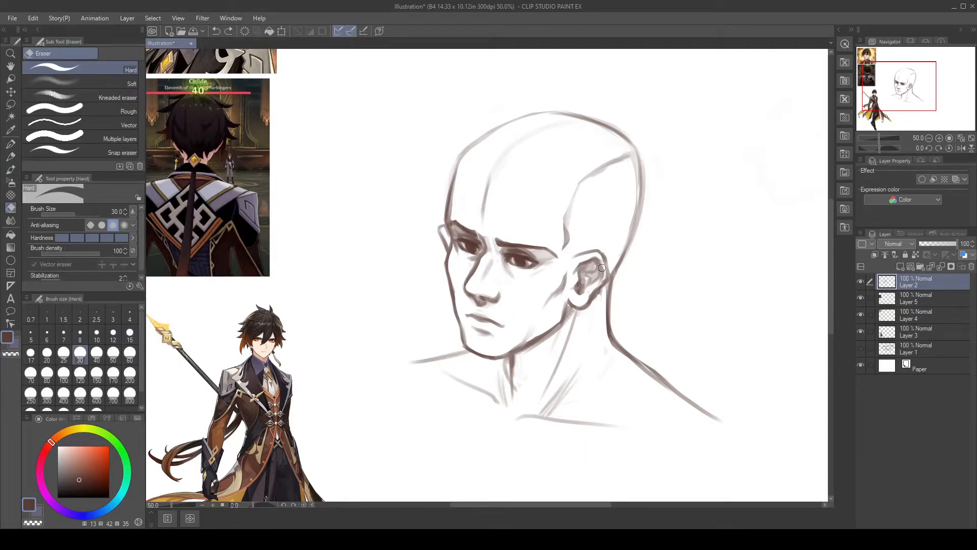
# Step: Erase part of the near ear's inner shading and clean up the edge beside the nose tip
pyautogui.moveTo(604, 257)
pyautogui.mouseDown()
pyautogui.moveTo(568, 311)
pyautogui.moveTo(596, 259)
pyautogui.moveTo(600, 277)
pyautogui.moveTo(579, 292)
pyautogui.moveTo(599, 258)
pyautogui.moveTo(589, 279)
pyautogui.mouseUp()
pyautogui.hotkey('ctrl', 'z')
pyautogui.hotkey('ctrl', 'z')
pyautogui.hotkey('ctrl', 'z')
pyautogui.moveTo(594, 274); pyautogui.dragTo(587, 282)
pyautogui.hotkey('ctrl', 'z')
pyautogui.hotkey('ctrl', 'z')
pyautogui.moveTo(499, 292); pyautogui.dragTo(498, 287)
pyautogui.press('b')
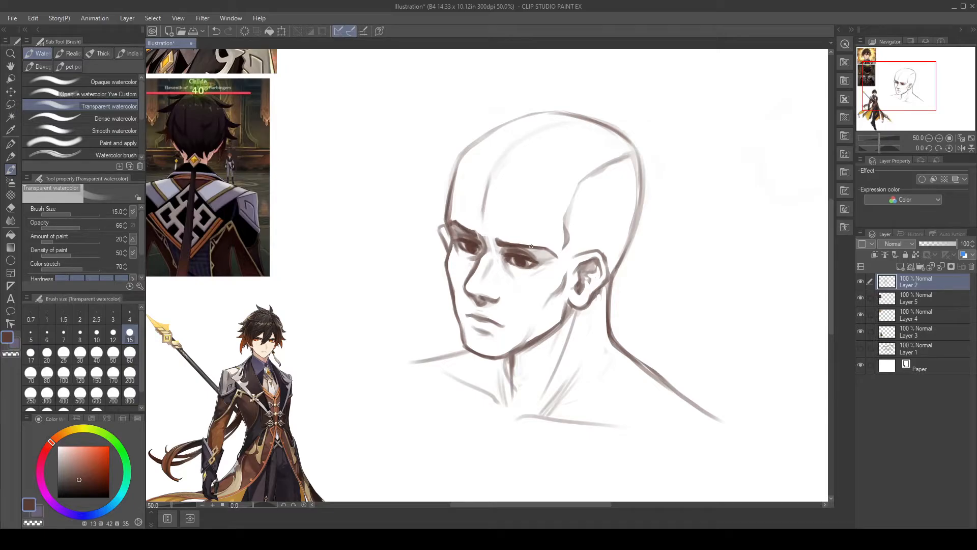
pyautogui.press('b')
pyautogui.press('b')
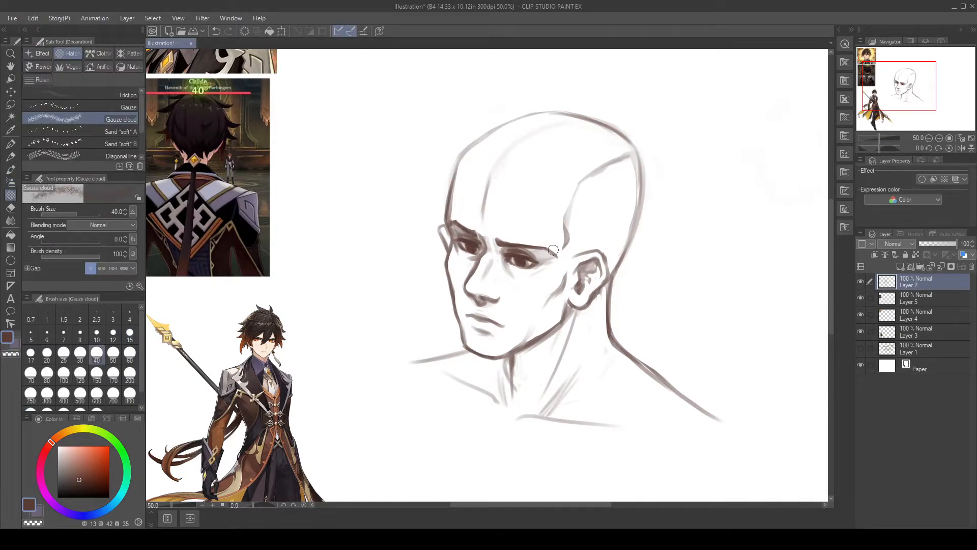
pyautogui.press('b')
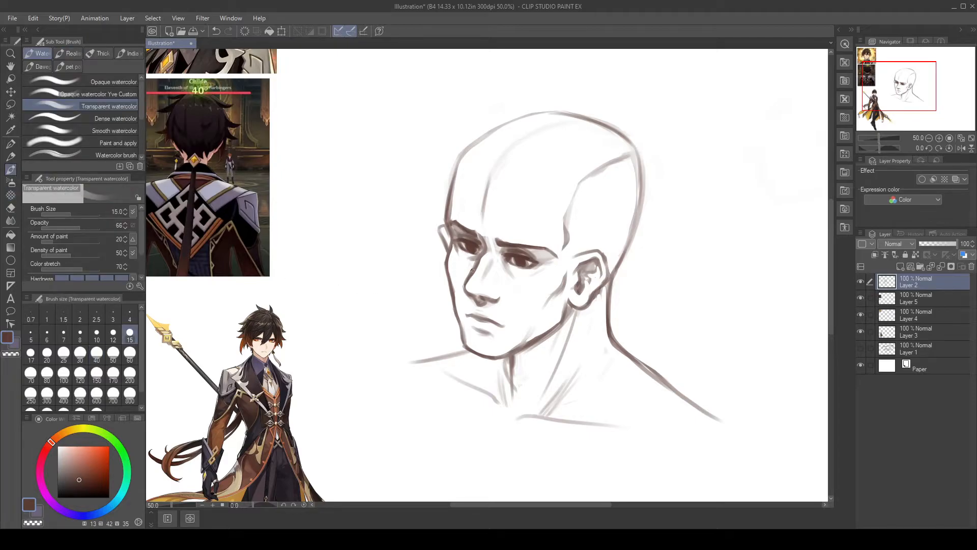
pyautogui.moveTo(347, 202)
pyautogui.mouseDown()
pyautogui.moveTo(421, 380)
pyautogui.moveTo(399, 334)
pyautogui.mouseUp()
pyautogui.moveTo(580, 293); pyautogui.dragTo(537, 355)
pyautogui.hotkey('ctrl', 'z')
# Step: Create a new layer above Layer 2 and sketch the first fringe strands falling over the brow and nose bridge
pyautogui.moveTo(650, 316); pyautogui.dragTo(599, 245)
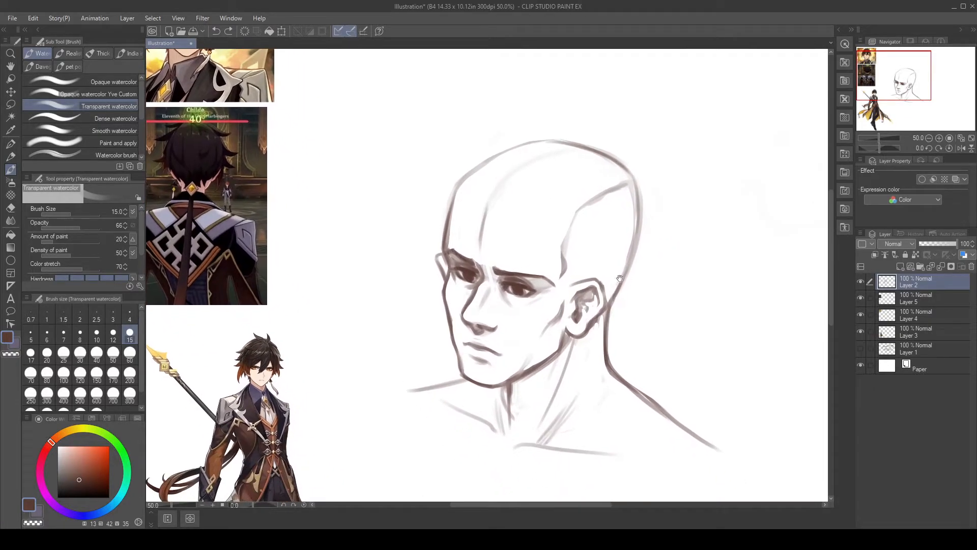
pyautogui.click(901, 266)
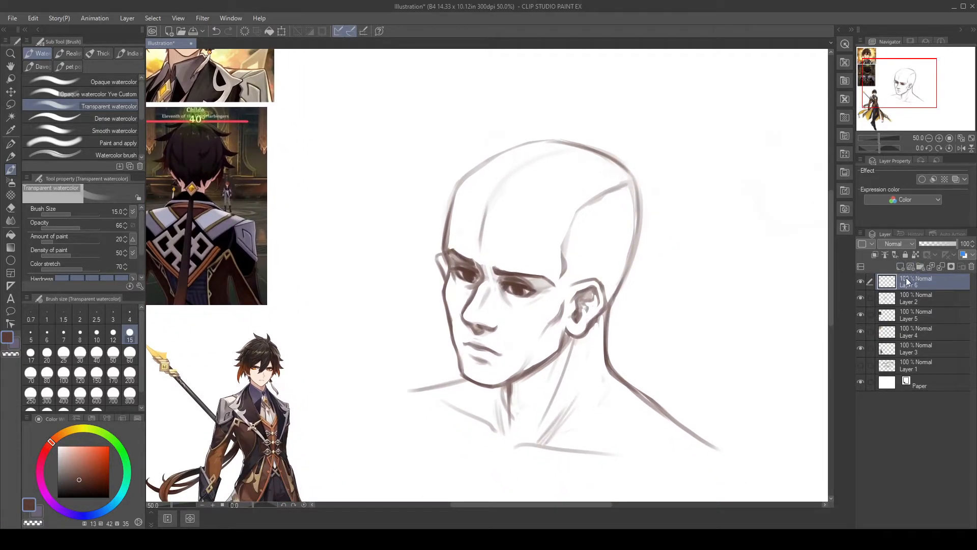
pyautogui.moveTo(550, 283); pyautogui.dragTo(563, 351)
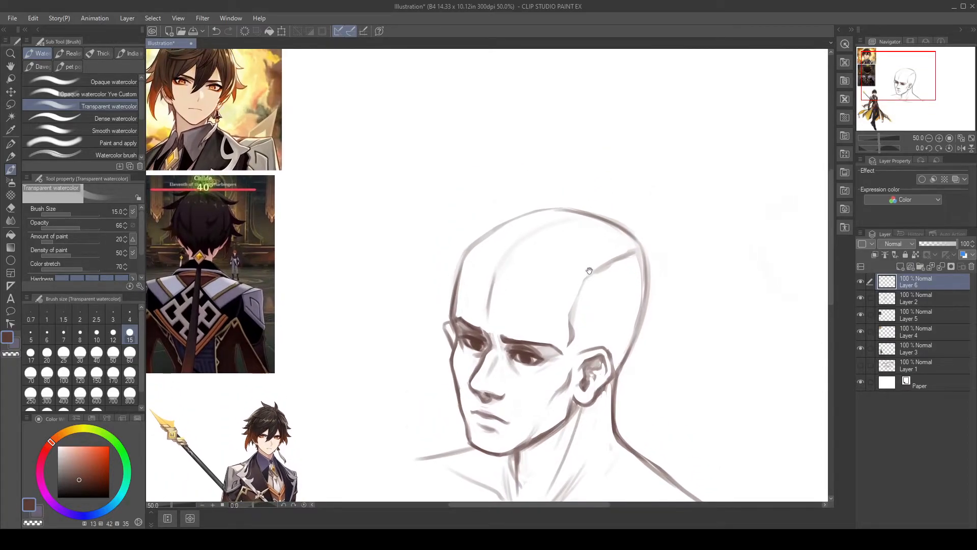
pyautogui.moveTo(524, 281)
pyautogui.mouseDown()
pyautogui.moveTo(508, 339)
pyautogui.moveTo(481, 347)
pyautogui.moveTo(478, 282)
pyautogui.moveTo(464, 365)
pyautogui.mouseUp()
pyautogui.moveTo(488, 314); pyautogui.dragTo(465, 378)
pyautogui.hotkey('ctrl', 'z')
pyautogui.hotkey('ctrl', 'z')
pyautogui.moveTo(486, 301)
pyautogui.mouseDown()
pyautogui.moveTo(472, 364)
pyautogui.moveTo(514, 322)
pyautogui.moveTo(491, 341)
pyautogui.mouseUp()
pyautogui.hotkey('ctrl', 'z')
pyautogui.moveTo(532, 286); pyautogui.dragTo(506, 331)
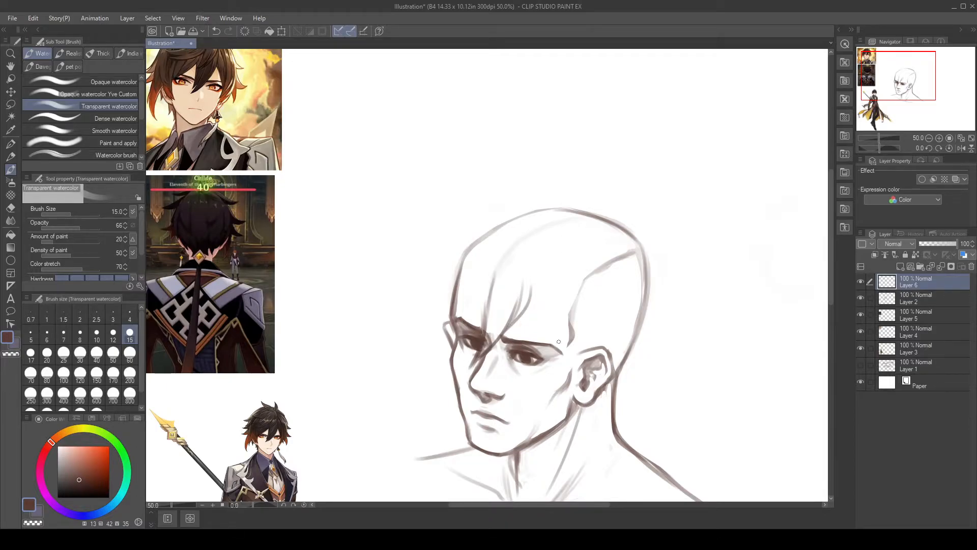
# Step: Draw the fringe strands that fall over the near brow and curve down past the temple
pyautogui.moveTo(531, 281); pyautogui.dragTo(547, 376)
pyautogui.moveTo(569, 339); pyautogui.dragTo(550, 375)
pyautogui.moveTo(585, 273)
pyautogui.mouseDown()
pyautogui.moveTo(589, 291)
pyautogui.moveTo(555, 377)
pyautogui.mouseUp()
pyautogui.moveTo(585, 325)
pyautogui.mouseDown()
pyautogui.moveTo(575, 354)
pyautogui.moveTo(552, 360)
pyautogui.mouseUp()
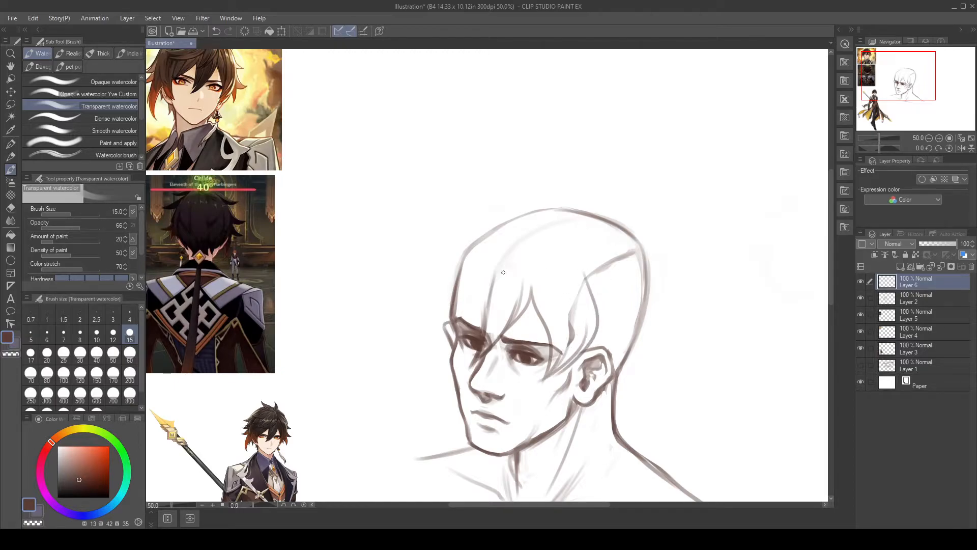
# Step: Draw the pointed fringe strands over the far brow, reaching out to the far edge of the face
pyautogui.moveTo(477, 334); pyautogui.dragTo(492, 251)
pyautogui.hotkey('ctrl', 'z')
pyautogui.moveTo(479, 326); pyautogui.dragTo(493, 261)
pyautogui.moveTo(438, 325); pyautogui.dragTo(481, 295)
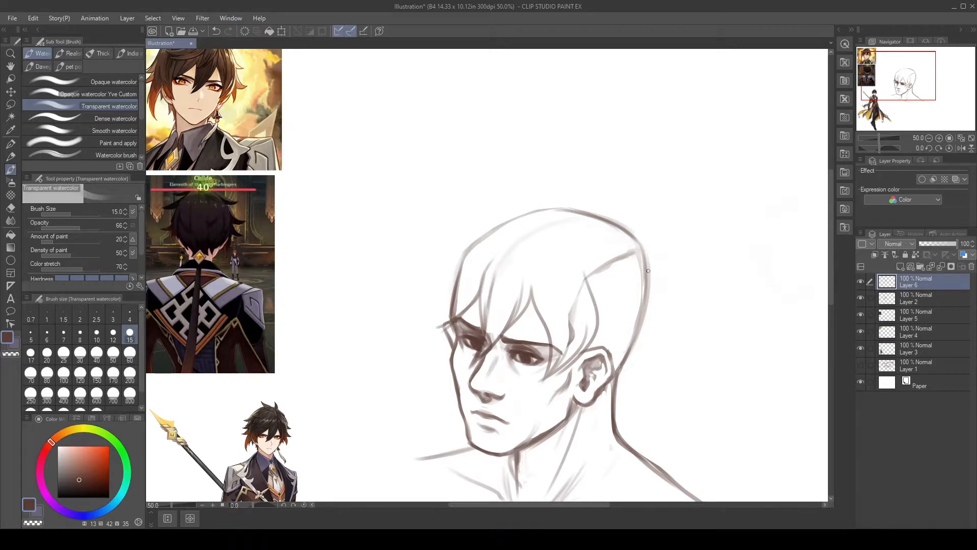
pyautogui.moveTo(451, 271); pyautogui.dragTo(447, 378)
pyautogui.hotkey('ctrl', 'z')
pyautogui.moveTo(461, 251); pyautogui.dragTo(441, 362)
pyautogui.hotkey('ctrl', 'z')
pyautogui.moveTo(460, 261); pyautogui.dragTo(440, 381)
pyautogui.moveTo(440, 328); pyautogui.dragTo(448, 391)
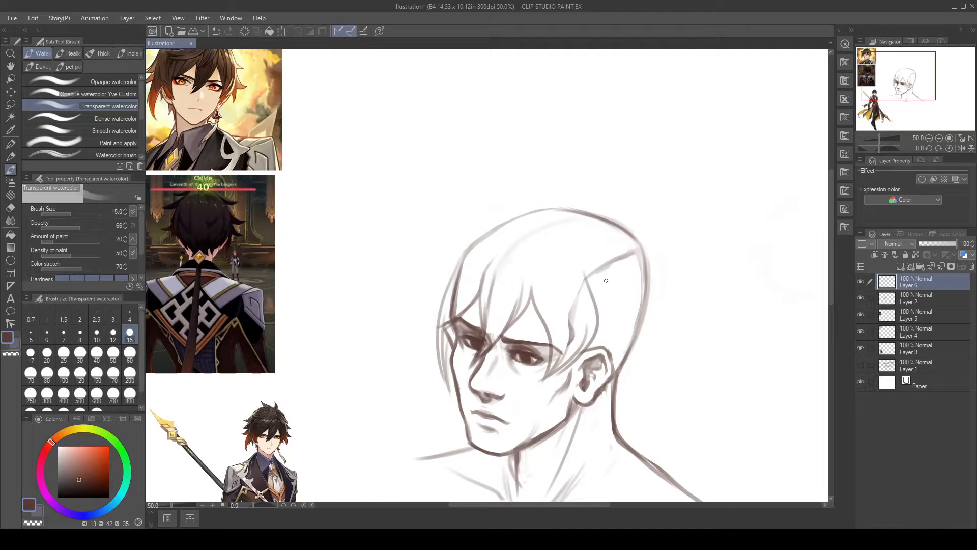
pyautogui.hotkey('ctrl', 'z')
pyautogui.hotkey('ctrl', 'z')
pyautogui.moveTo(456, 265)
pyautogui.mouseDown()
pyautogui.moveTo(437, 386)
pyautogui.moveTo(448, 395)
pyautogui.mouseUp()
pyautogui.hotkey('ctrl', 'z')
pyautogui.hotkey('ctrl', 'z')
pyautogui.hotkey('ctrl', 'z')
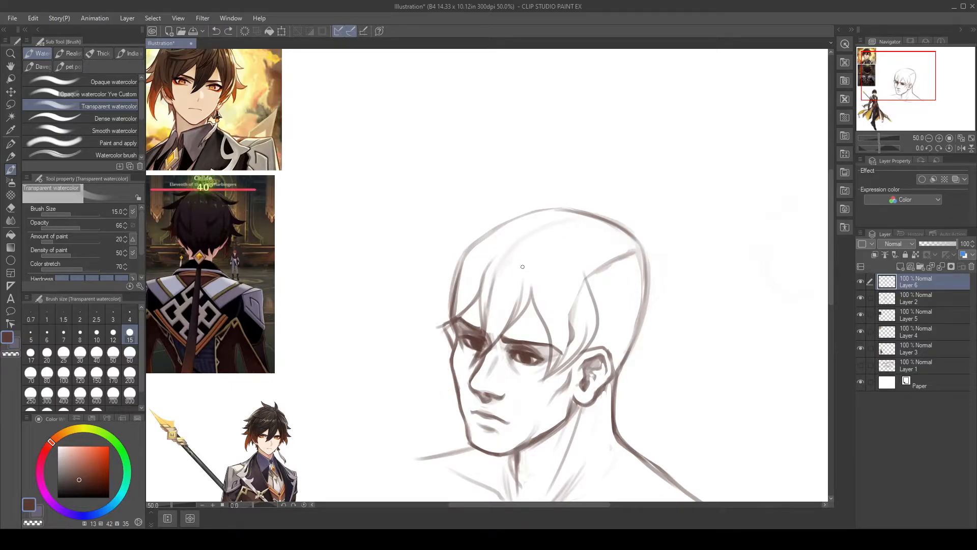
# Step: Sketch the long hair lock beside the far cheek and a flicked-out tuft above it at the far temple
pyautogui.moveTo(524, 371); pyautogui.dragTo(559, 308)
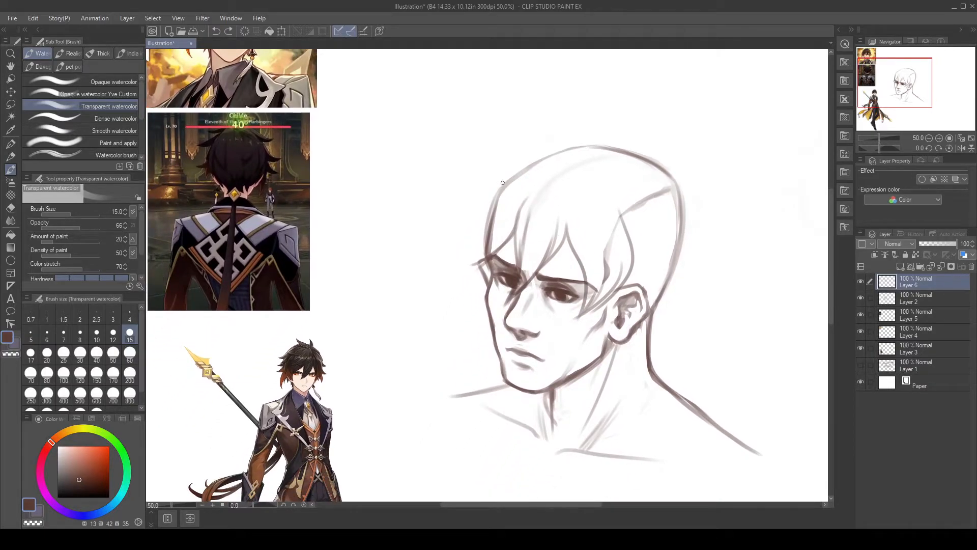
pyautogui.moveTo(539, 165)
pyautogui.mouseDown()
pyautogui.moveTo(513, 187)
pyautogui.moveTo(476, 328)
pyautogui.mouseUp()
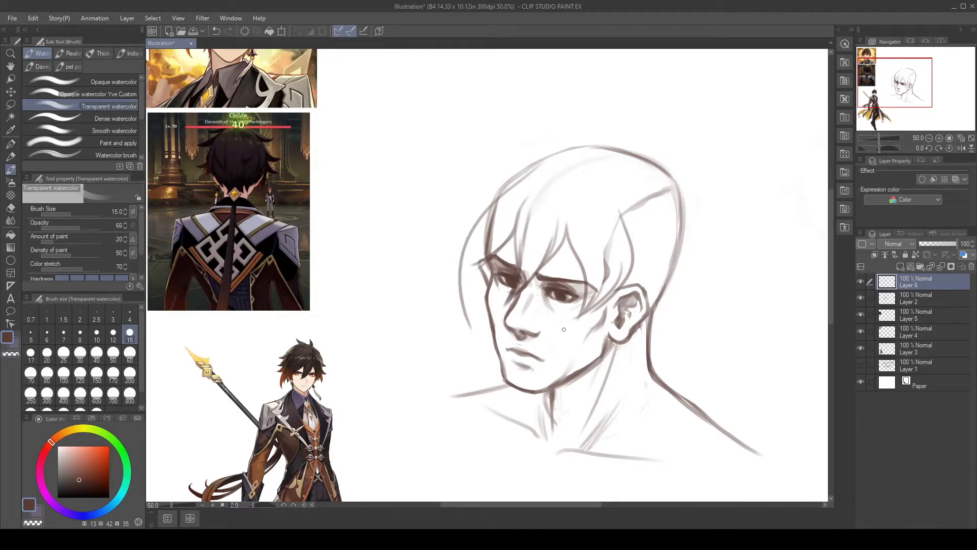
pyautogui.hotkey('ctrl', 'z')
pyautogui.moveTo(487, 216); pyautogui.dragTo(464, 354)
pyautogui.moveTo(483, 283)
pyautogui.mouseDown()
pyautogui.moveTo(490, 242)
pyautogui.moveTo(464, 333)
pyautogui.moveTo(478, 300)
pyautogui.moveTo(467, 326)
pyautogui.mouseUp()
pyautogui.moveTo(493, 196)
pyautogui.mouseDown()
pyautogui.moveTo(455, 256)
pyautogui.moveTo(447, 302)
pyautogui.mouseUp()
pyautogui.moveTo(475, 239)
pyautogui.mouseDown()
pyautogui.moveTo(487, 213)
pyautogui.moveTo(447, 316)
pyautogui.mouseUp()
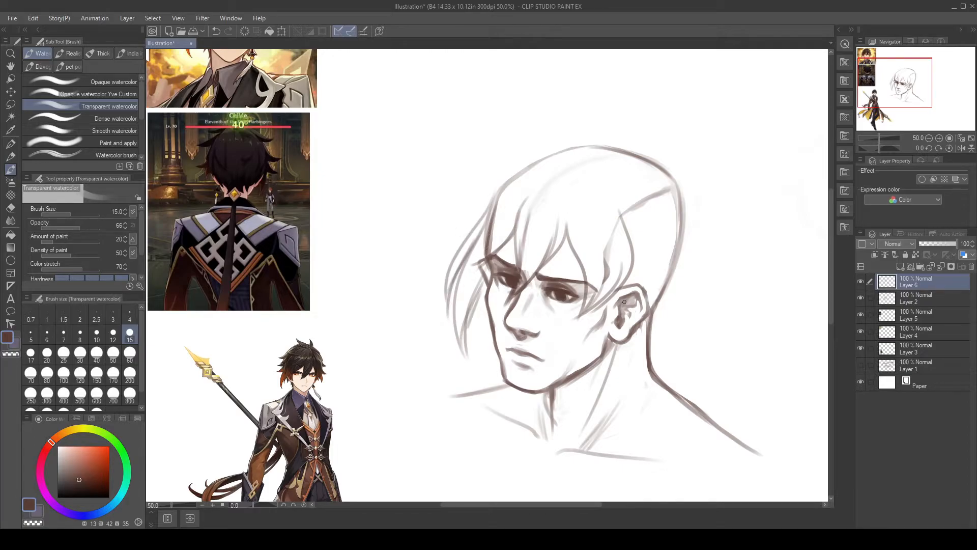
pyautogui.moveTo(511, 174)
pyautogui.mouseDown()
pyautogui.moveTo(438, 229)
pyautogui.moveTo(451, 240)
pyautogui.mouseUp()
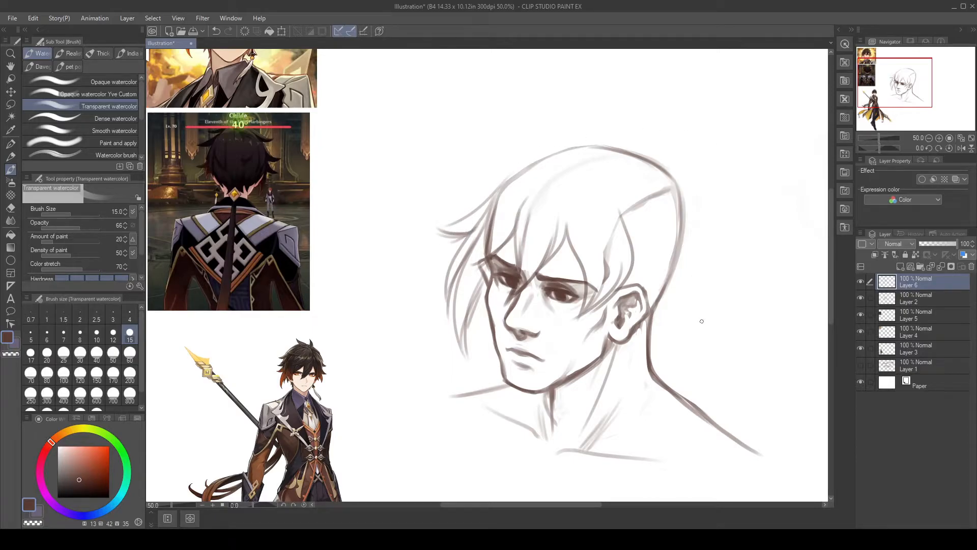
# Step: Add pointed strands sweeping from the temple onto the cheek in front of the near ear
pyautogui.moveTo(702, 318); pyautogui.dragTo(635, 309)
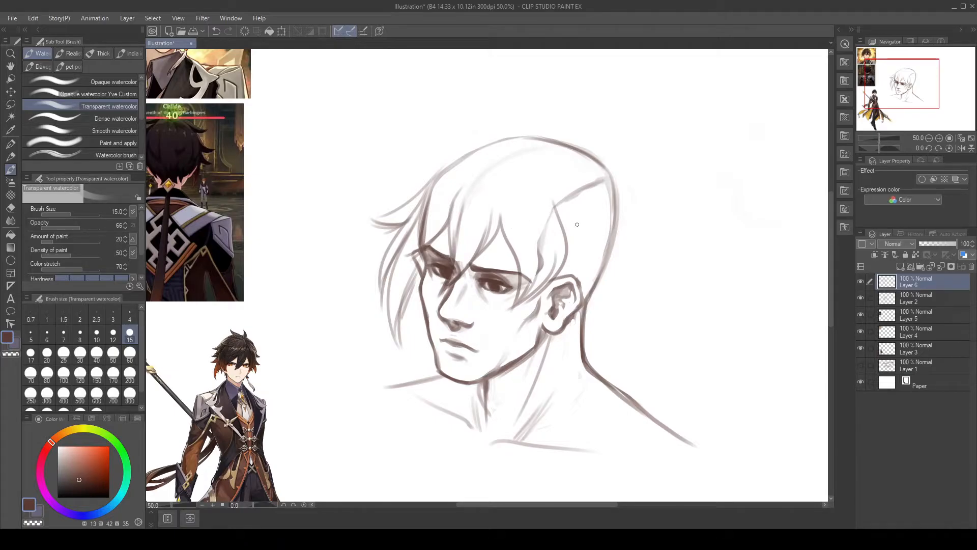
pyautogui.moveTo(586, 307); pyautogui.dragTo(598, 325)
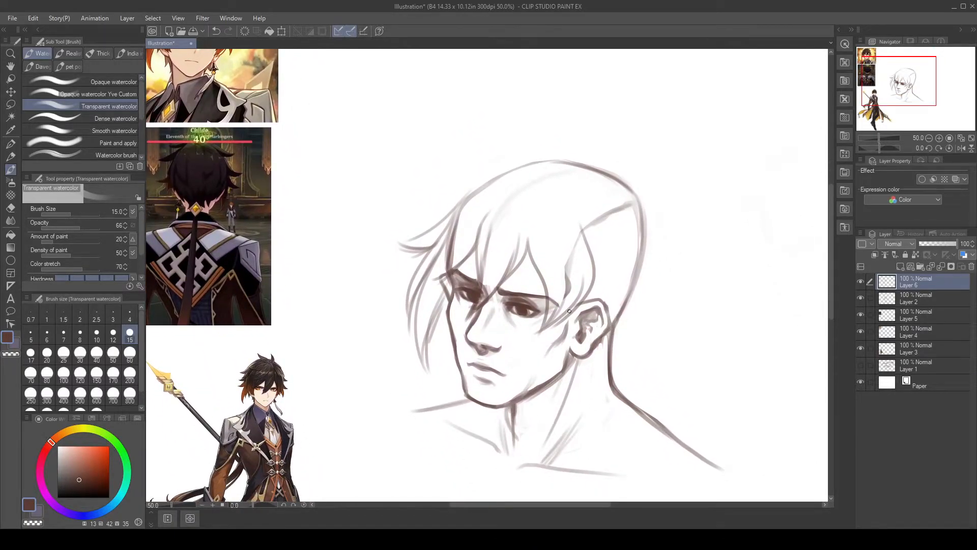
pyautogui.hotkey('ctrl', 'z')
pyautogui.moveTo(571, 316); pyautogui.dragTo(548, 355)
pyautogui.moveTo(595, 290); pyautogui.dragTo(541, 362)
pyautogui.moveTo(599, 301); pyautogui.dragTo(558, 363)
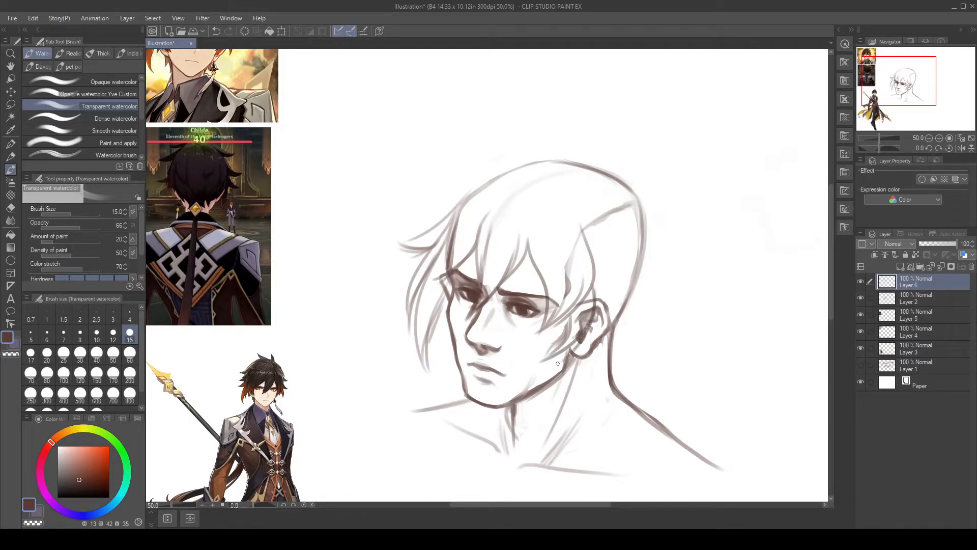
# Step: Rework the strands crossing the near ear until a thin lock falls over its inner part
pyautogui.hotkey('ctrl', 'z')
pyautogui.moveTo(595, 295)
pyautogui.mouseDown()
pyautogui.moveTo(566, 349)
pyautogui.moveTo(600, 308)
pyautogui.moveTo(560, 349)
pyautogui.mouseUp()
pyautogui.hotkey('ctrl', 'z')
pyautogui.moveTo(604, 301); pyautogui.dragTo(553, 361)
pyautogui.hotkey('ctrl', 'z')
pyautogui.moveTo(603, 298); pyautogui.dragTo(585, 338)
pyautogui.moveTo(598, 273); pyautogui.dragTo(587, 335)
pyautogui.hotkey('ctrl', 'z')
pyautogui.hotkey('ctrl', 'z')
pyautogui.moveTo(597, 266); pyautogui.dragTo(582, 330)
pyautogui.hotkey('ctrl', 'z')
pyautogui.moveTo(600, 267); pyautogui.dragTo(577, 343)
pyautogui.moveTo(601, 268); pyautogui.dragTo(584, 342)
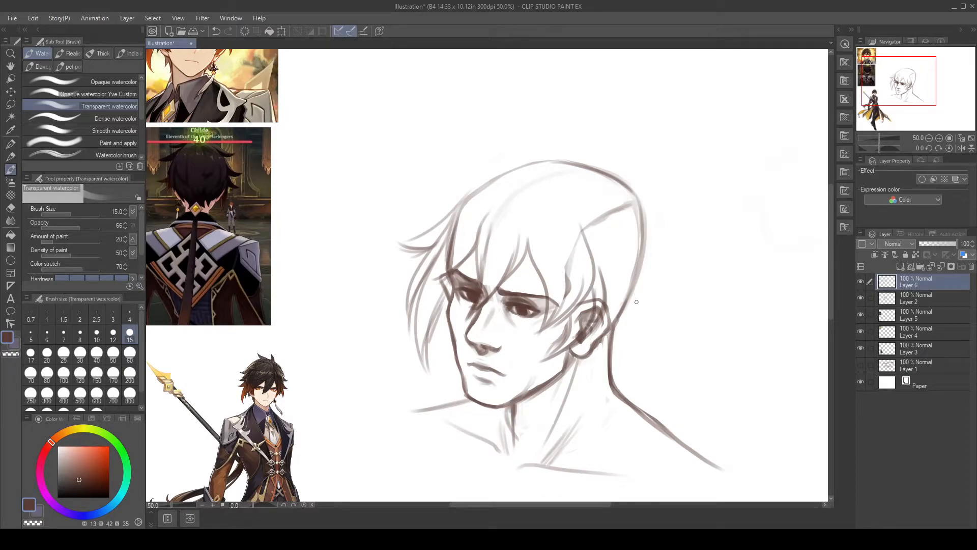
# Step: Add inner strands to the far cheek lock and sweep a long fringe strand across the forehead
pyautogui.moveTo(447, 300); pyautogui.dragTo(432, 363)
pyautogui.moveTo(447, 300); pyautogui.dragTo(427, 381)
pyautogui.moveTo(529, 200); pyautogui.dragTo(446, 249)
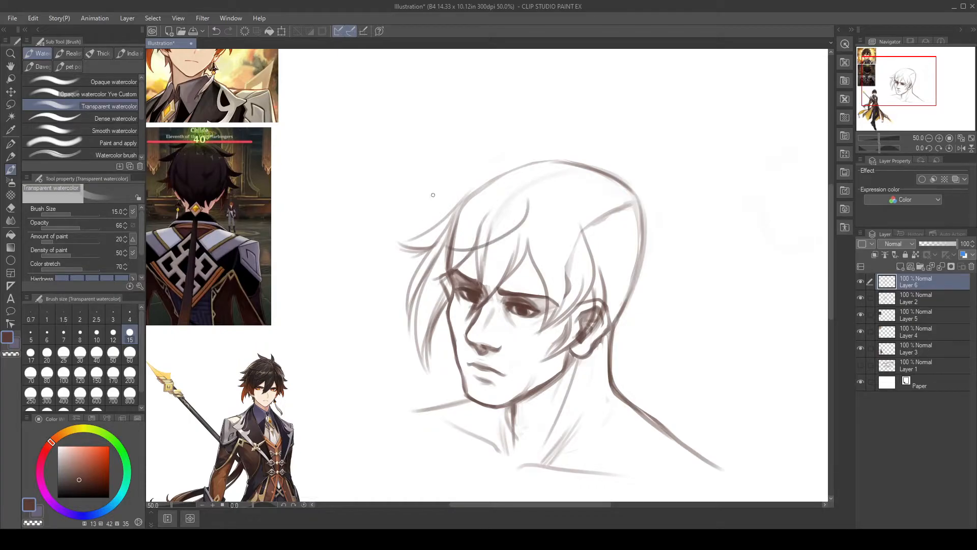
pyautogui.hotkey('ctrl', 'z')
pyautogui.moveTo(524, 201)
pyautogui.mouseDown()
pyautogui.moveTo(453, 247)
pyautogui.moveTo(437, 243)
pyautogui.mouseUp()
pyautogui.moveTo(472, 230)
pyautogui.mouseDown()
pyautogui.moveTo(461, 238)
pyautogui.moveTo(405, 222)
pyautogui.mouseUp()
pyautogui.moveTo(493, 190); pyautogui.dragTo(419, 228)
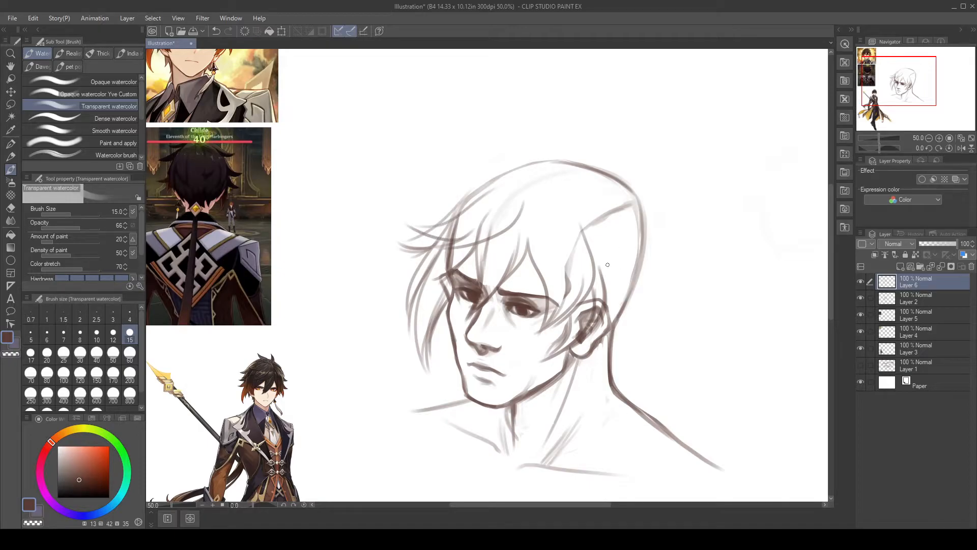
pyautogui.hotkey('ctrl', 'z')
pyautogui.hotkey('ctrl', 'z')
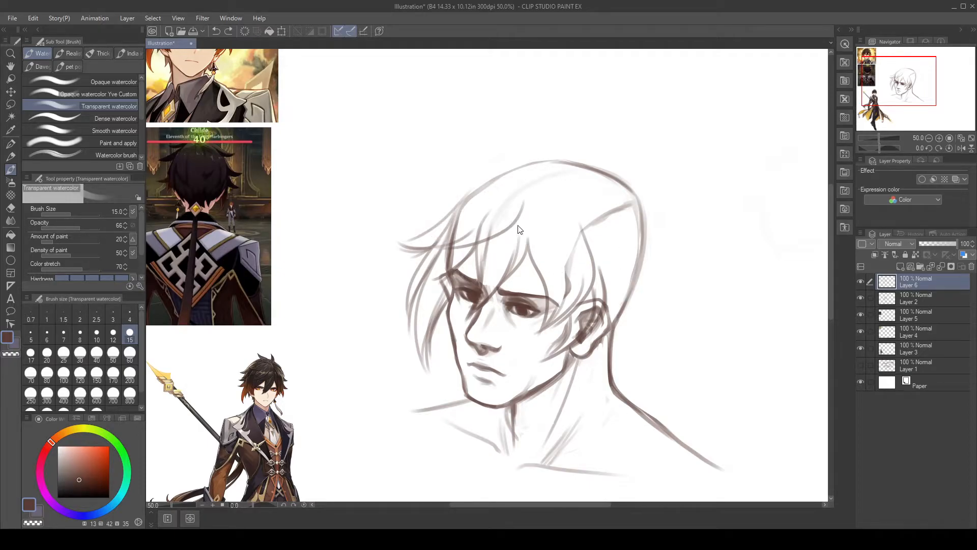
# Step: Draw the lower edge of the swept fringe and a small curved strand at its parting
pyautogui.moveTo(449, 255); pyautogui.dragTo(519, 227)
pyautogui.hotkey('ctrl', 'z')
pyautogui.moveTo(439, 252)
pyautogui.mouseDown()
pyautogui.moveTo(523, 236)
pyautogui.moveTo(500, 249)
pyautogui.mouseUp()
pyautogui.moveTo(529, 201); pyautogui.dragTo(536, 233)
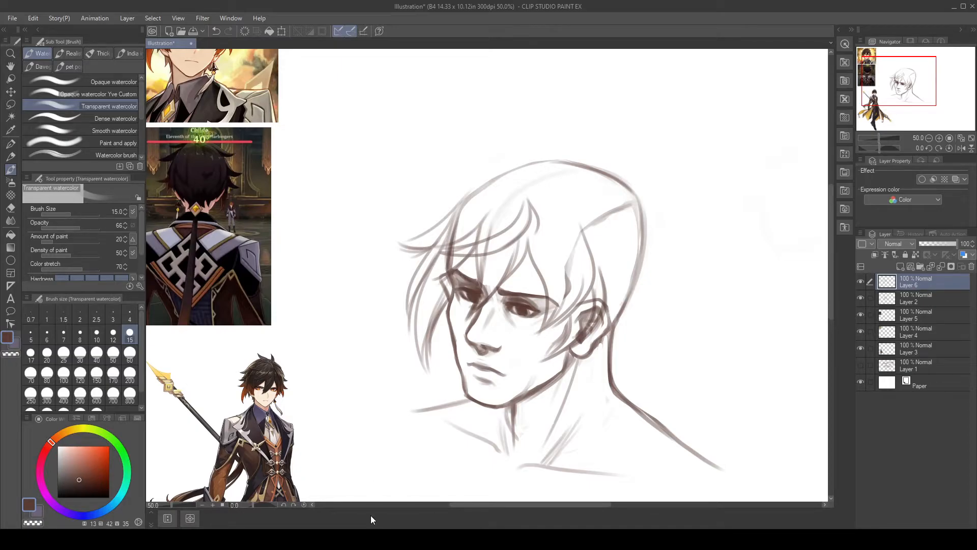
# Step: Draw a second pointed tuft above the swept fringe, flicking outward past the far side of the forehead
pyautogui.moveTo(487, 224); pyautogui.dragTo(420, 217)
pyautogui.hotkey('ctrl', 'z')
pyautogui.moveTo(490, 209); pyautogui.dragTo(425, 217)
pyautogui.moveTo(506, 177)
pyautogui.mouseDown()
pyautogui.moveTo(456, 208)
pyautogui.moveTo(506, 181)
pyautogui.moveTo(458, 208)
pyautogui.moveTo(468, 193)
pyautogui.mouseUp()
pyautogui.moveTo(422, 214)
pyautogui.mouseDown()
pyautogui.moveTo(479, 200)
pyautogui.moveTo(419, 213)
pyautogui.mouseUp()
pyautogui.hotkey('ctrl', 'z')
pyautogui.moveTo(478, 196); pyautogui.dragTo(416, 214)
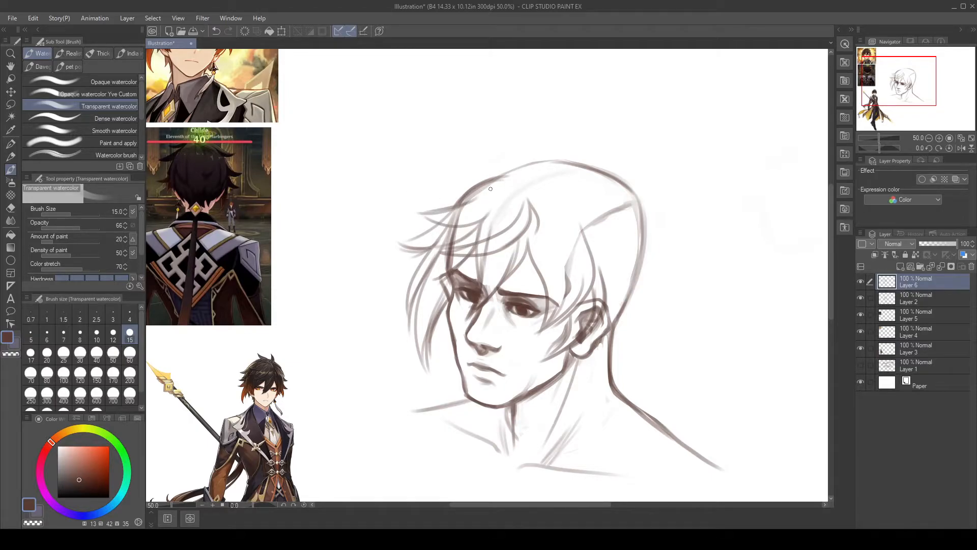
# Step: Clean up the second far-side tuft and draw a higher one flicking out from the top of the forehead
pyautogui.moveTo(486, 196)
pyautogui.mouseDown()
pyautogui.moveTo(446, 211)
pyautogui.moveTo(491, 184)
pyautogui.mouseUp()
pyautogui.hotkey('ctrl', 'z')
pyautogui.hotkey('ctrl', 'z')
pyautogui.moveTo(440, 215); pyautogui.dragTo(475, 197)
pyautogui.moveTo(504, 167); pyautogui.dragTo(410, 196)
pyautogui.hotkey('ctrl', 'z')
pyautogui.moveTo(502, 163)
pyautogui.mouseDown()
pyautogui.moveTo(418, 191)
pyautogui.moveTo(447, 203)
pyautogui.mouseUp()
pyautogui.hotkey('ctrl', 'z')
pyautogui.hotkey('ctrl', 'y')
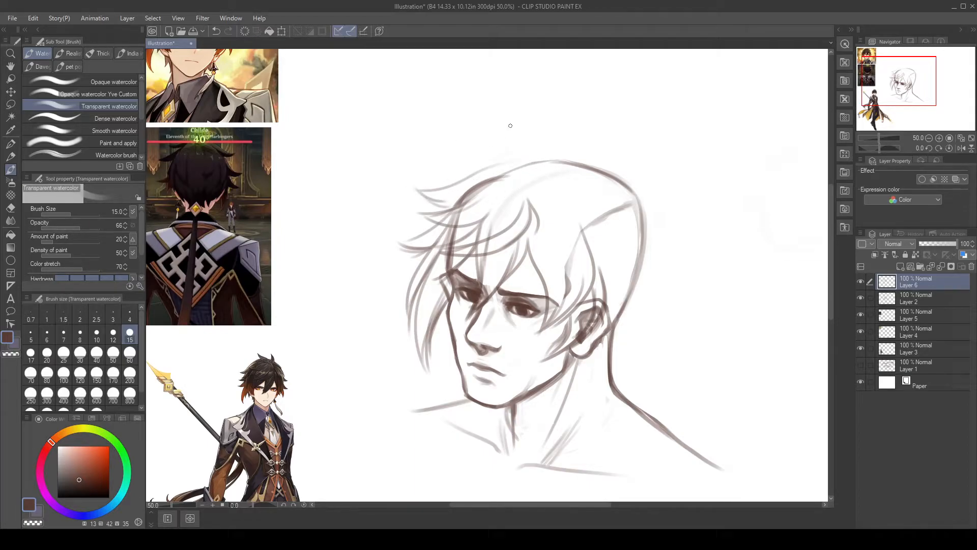
# Step: Draw a spiky tuft rising from the crown and extend the hair contour along the top of the head
pyautogui.moveTo(506, 162); pyautogui.dragTo(521, 159)
pyautogui.moveTo(581, 165)
pyautogui.mouseDown()
pyautogui.moveTo(534, 149)
pyautogui.moveTo(514, 161)
pyautogui.moveTo(522, 152)
pyautogui.moveTo(488, 142)
pyautogui.moveTo(513, 162)
pyautogui.moveTo(481, 155)
pyautogui.mouseUp()
pyautogui.hotkey('ctrl', 'z')
pyautogui.hotkey('ctrl', 'z')
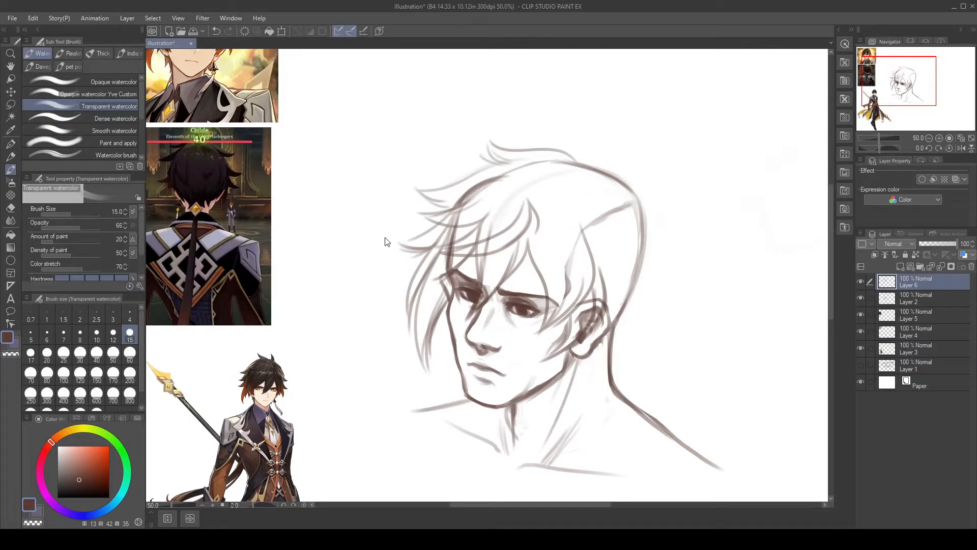
# Step: Draw the curled stray lock standing up from the crown, following the portrait reference
pyautogui.moveTo(334, 229)
pyautogui.mouseDown()
pyautogui.moveTo(399, 389)
pyautogui.moveTo(395, 340)
pyautogui.mouseUp()
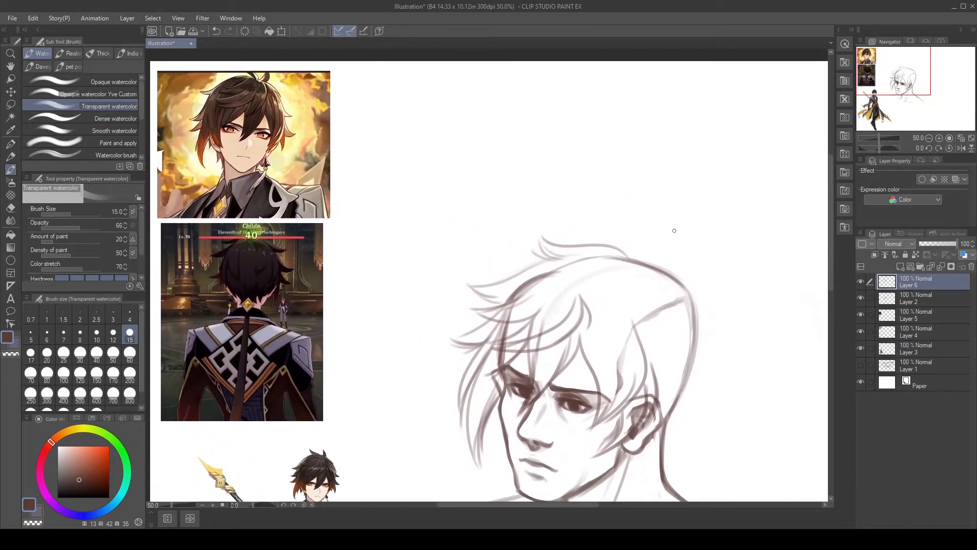
pyautogui.moveTo(605, 253)
pyautogui.mouseDown()
pyautogui.moveTo(605, 222)
pyautogui.moveTo(609, 257)
pyautogui.mouseUp()
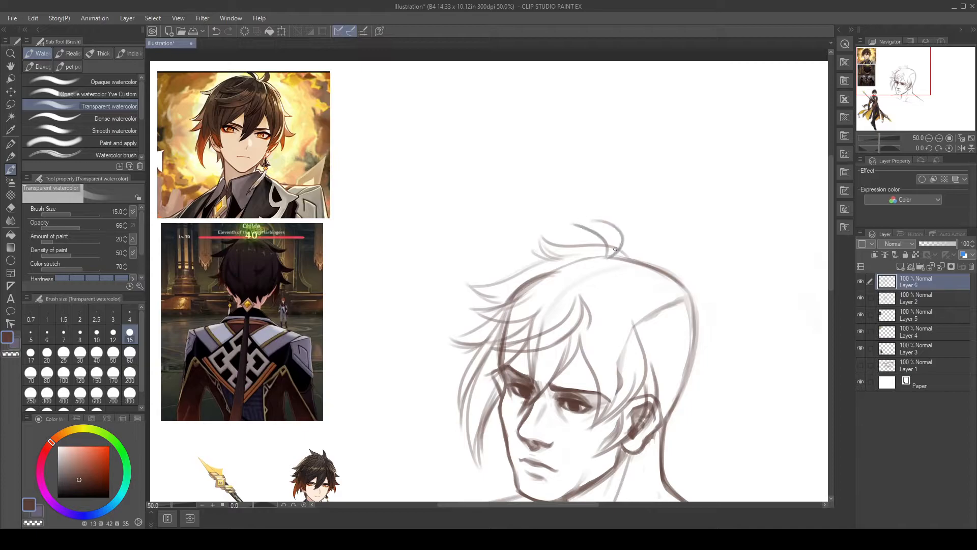
pyautogui.hotkey('ctrl', 'z')
pyautogui.hotkey('ctrl', 'z')
pyautogui.moveTo(602, 258)
pyautogui.mouseDown()
pyautogui.moveTo(583, 230)
pyautogui.moveTo(611, 257)
pyautogui.moveTo(579, 243)
pyautogui.mouseUp()
# Step: Outline the back of the hair from the crown down to the nape, with two outward-pointing spikes
pyautogui.moveTo(651, 366); pyautogui.dragTo(612, 270)
pyautogui.moveTo(673, 340); pyautogui.dragTo(645, 298)
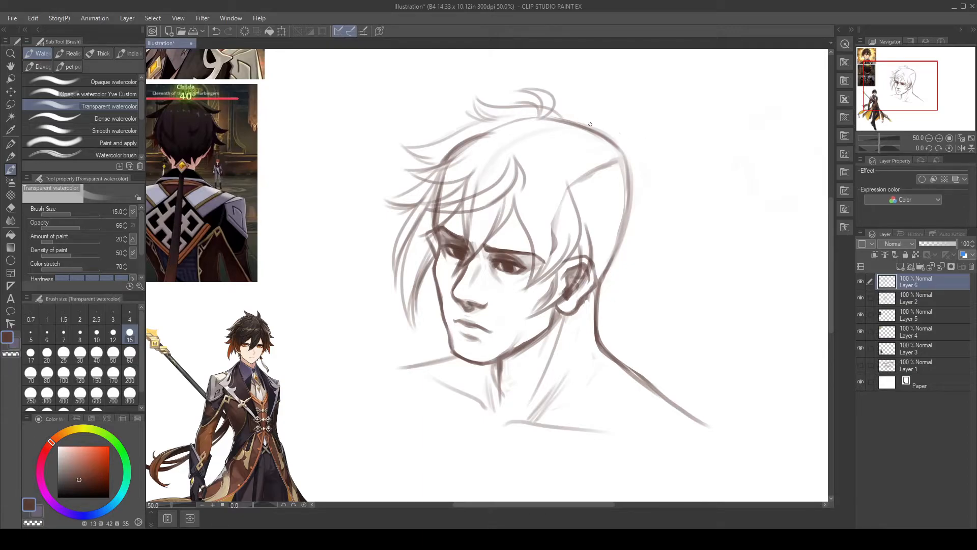
pyautogui.moveTo(551, 116)
pyautogui.mouseDown()
pyautogui.moveTo(581, 118)
pyautogui.moveTo(599, 144)
pyautogui.mouseUp()
pyautogui.hotkey('ctrl', 'z')
pyautogui.moveTo(547, 120); pyautogui.dragTo(642, 150)
pyautogui.hotkey('ctrl', 'z')
pyautogui.moveTo(550, 114); pyautogui.dragTo(661, 157)
pyautogui.hotkey('ctrl', 'z')
pyautogui.moveTo(556, 115)
pyautogui.mouseDown()
pyautogui.moveTo(658, 148)
pyautogui.moveTo(671, 227)
pyautogui.moveTo(643, 236)
pyautogui.moveTo(609, 224)
pyautogui.moveTo(618, 292)
pyautogui.mouseUp()
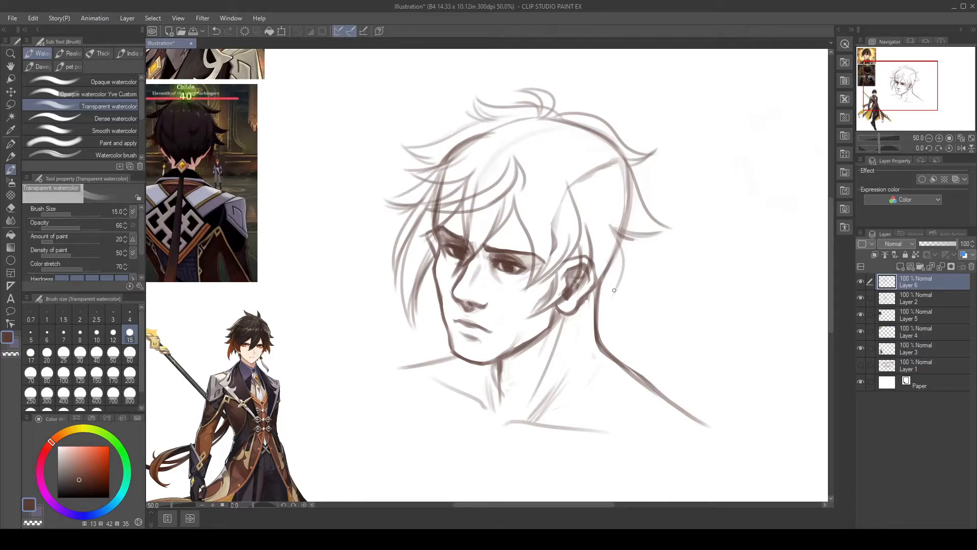
# Step: Sketch the hair strands curving from the back of the head toward the underside of the near ear
pyautogui.moveTo(396, 297); pyautogui.dragTo(497, 424)
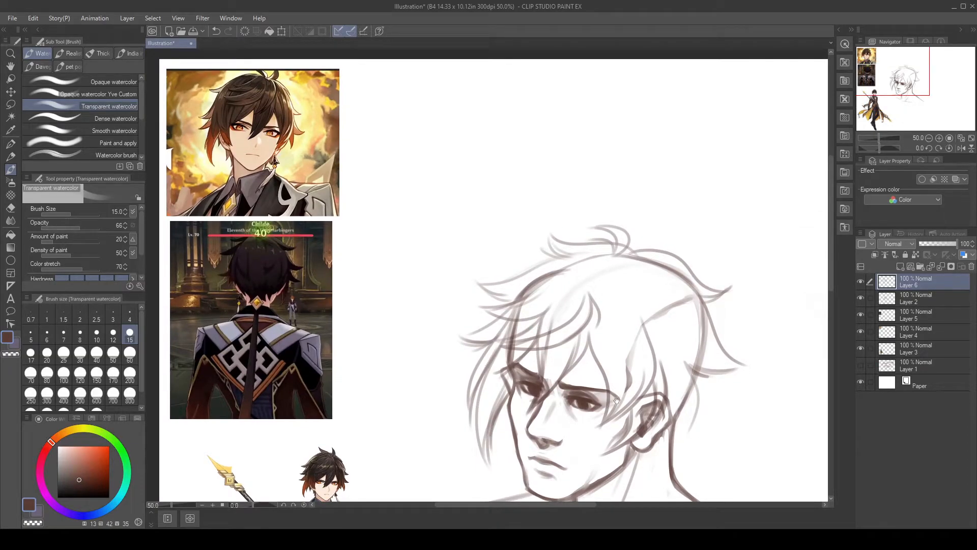
pyautogui.moveTo(615, 399)
pyautogui.mouseDown()
pyautogui.moveTo(555, 374)
pyautogui.moveTo(624, 272)
pyautogui.moveTo(532, 245)
pyautogui.mouseUp()
pyautogui.moveTo(613, 270)
pyautogui.mouseDown()
pyautogui.moveTo(622, 351)
pyautogui.moveTo(621, 333)
pyautogui.mouseUp()
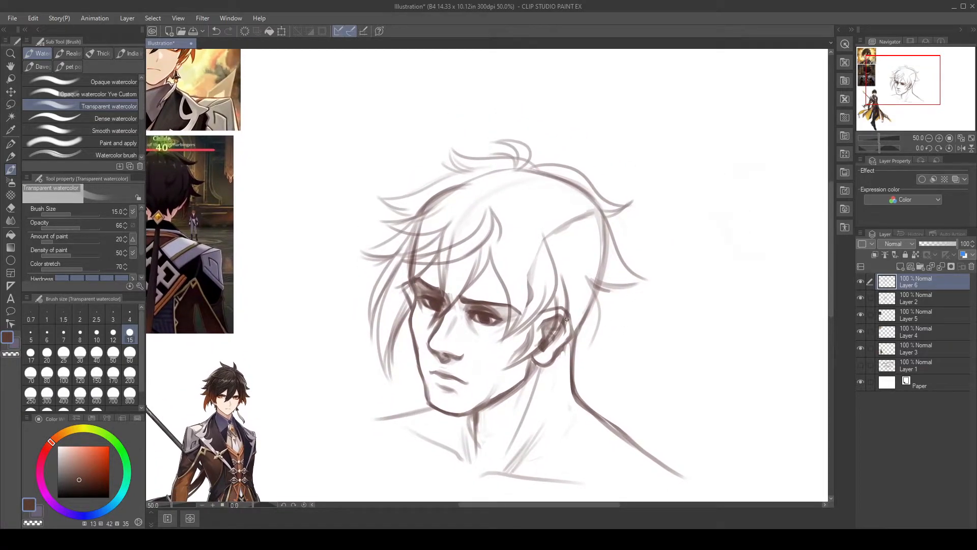
pyautogui.moveTo(538, 354)
pyautogui.mouseDown()
pyautogui.moveTo(577, 337)
pyautogui.moveTo(590, 313)
pyautogui.moveTo(526, 354)
pyautogui.mouseUp()
pyautogui.hotkey('ctrl', 'z')
pyautogui.hotkey('ctrl', 'z')
pyautogui.moveTo(590, 301); pyautogui.dragTo(526, 357)
pyautogui.moveTo(590, 307); pyautogui.dragTo(539, 356)
pyautogui.moveTo(588, 320); pyautogui.dragTo(545, 372)
pyautogui.hotkey('ctrl', 'z')
pyautogui.moveTo(579, 337); pyautogui.dragTo(542, 386)
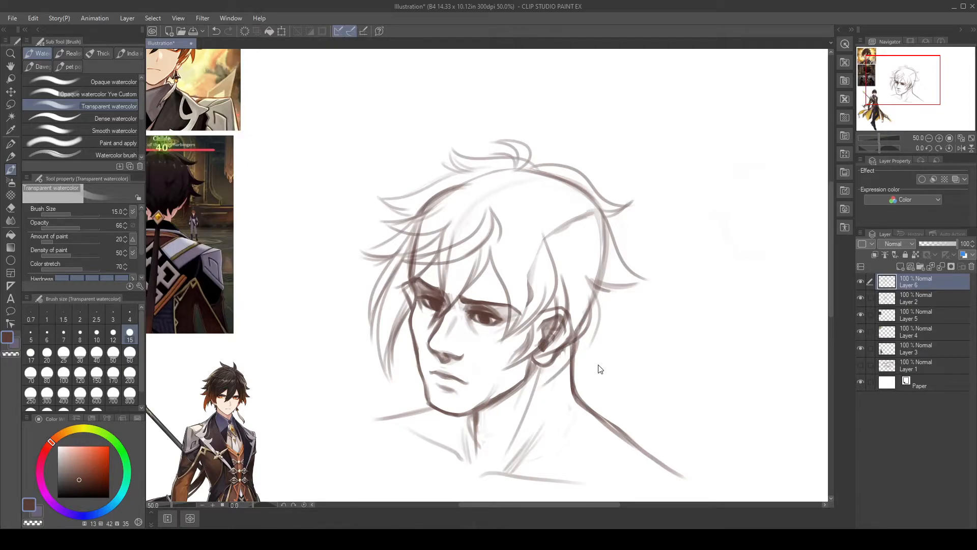
pyautogui.hotkey('ctrl', 'z')
# Step: Draw a lower outward-flicking spike at the back of the head and a lock falling behind the neck
pyautogui.moveTo(617, 286); pyautogui.dragTo(651, 326)
pyautogui.hotkey('ctrl', 'z')
pyautogui.moveTo(617, 291); pyautogui.dragTo(640, 345)
pyautogui.hotkey('ctrl', 'z')
pyautogui.moveTo(619, 297)
pyautogui.mouseDown()
pyautogui.moveTo(648, 347)
pyautogui.moveTo(633, 351)
pyautogui.mouseUp()
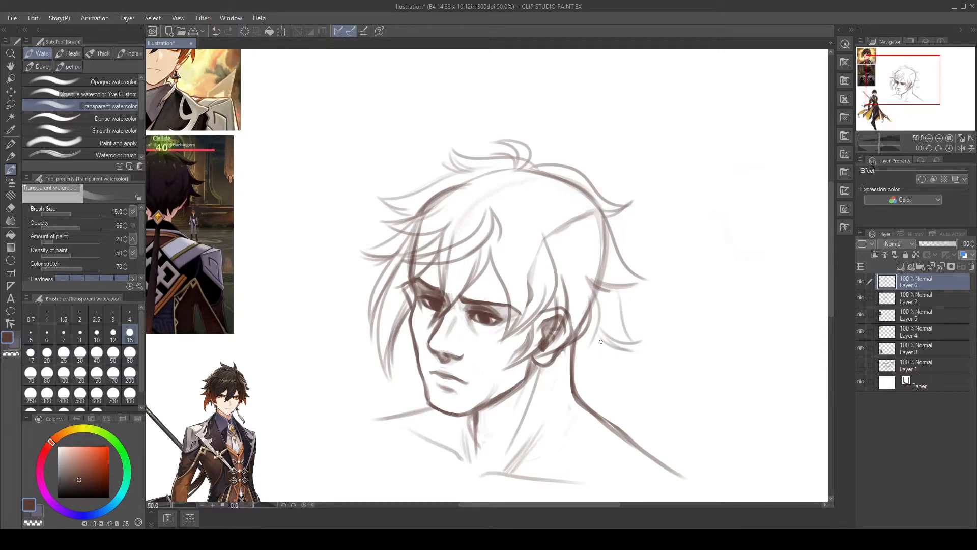
pyautogui.moveTo(598, 316)
pyautogui.mouseDown()
pyautogui.moveTo(575, 398)
pyautogui.moveTo(590, 380)
pyautogui.moveTo(583, 310)
pyautogui.moveTo(592, 395)
pyautogui.mouseUp()
# Step: Add short strands beneath the near ear, falling over the side of the neck
pyautogui.moveTo(557, 354); pyautogui.dragTo(539, 392)
pyautogui.hotkey('ctrl', 'z')
pyautogui.moveTo(555, 356); pyautogui.dragTo(544, 385)
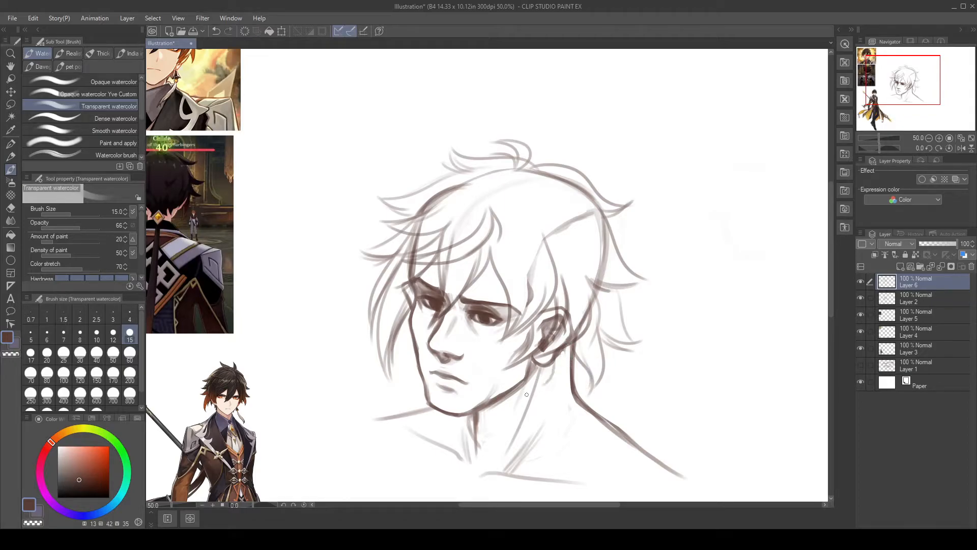
pyautogui.moveTo(576, 354)
pyautogui.mouseDown()
pyautogui.moveTo(534, 388)
pyautogui.moveTo(566, 384)
pyautogui.mouseUp()
# Step: On Layer 2, erase the skull outline beneath the hair and the upper part of the near ear using the Soft eraser at size 50
pyautogui.moveTo(670, 376)
pyautogui.mouseDown()
pyautogui.moveTo(683, 330)
pyautogui.moveTo(666, 362)
pyautogui.mouseUp()
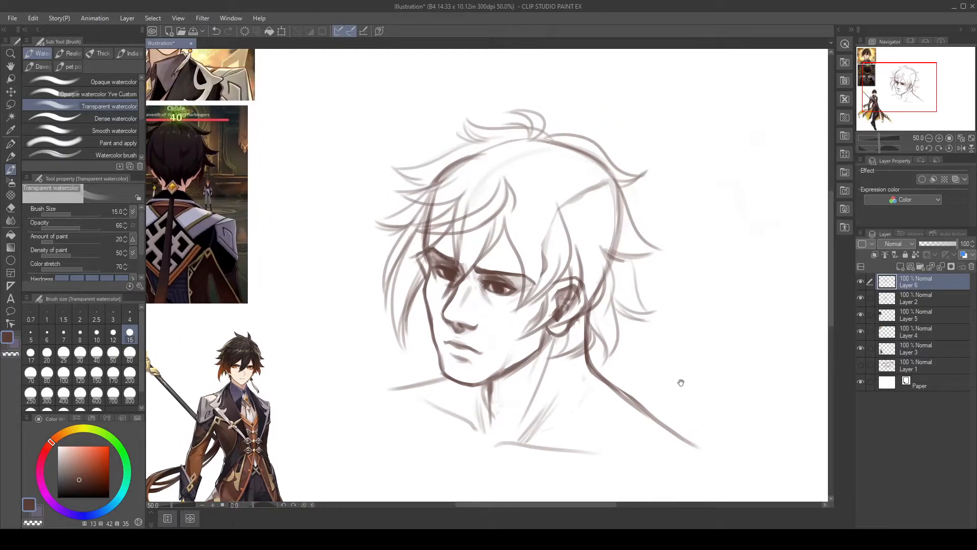
pyautogui.click(926, 298)
pyautogui.press('e')
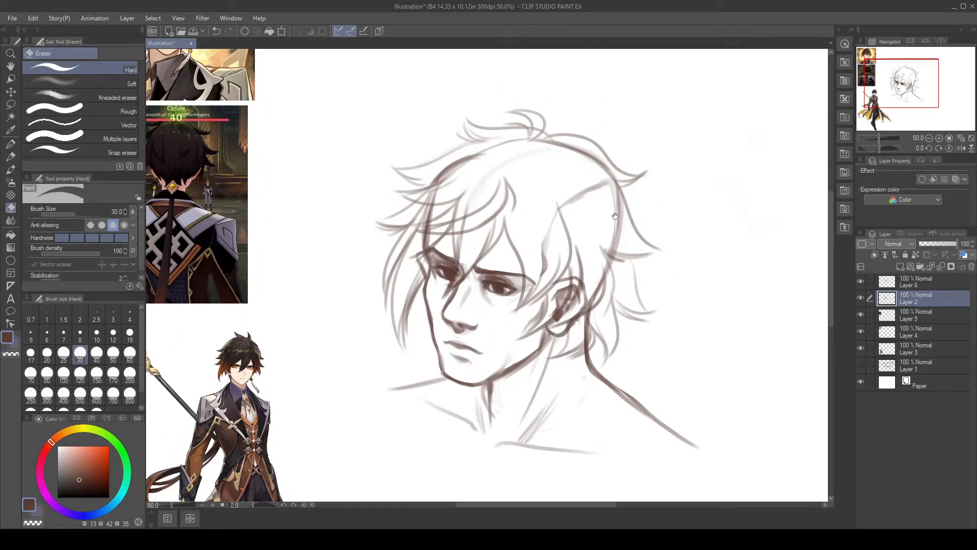
pyautogui.press(']')
pyautogui.press(']')
pyautogui.press(']')
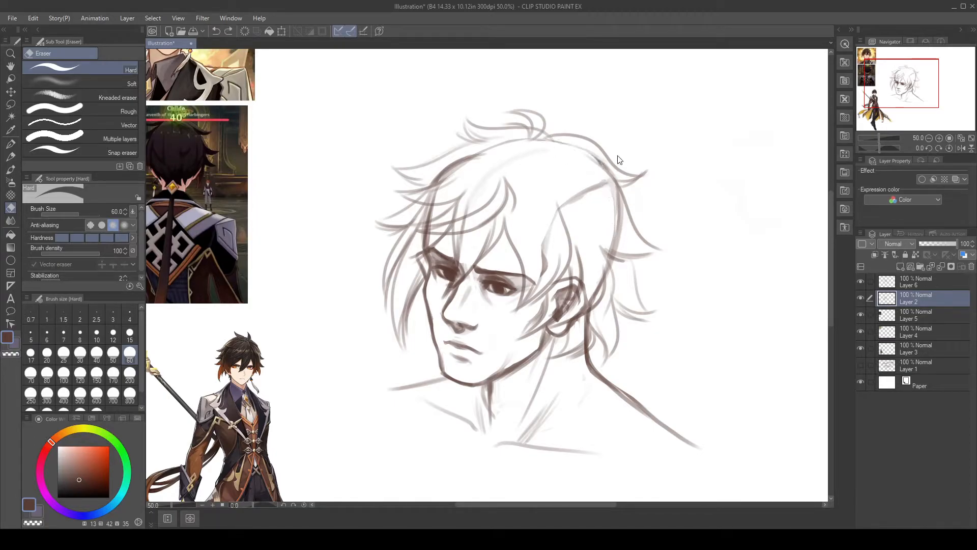
pyautogui.hotkey('ctrl', 'z')
pyautogui.click(123, 80)
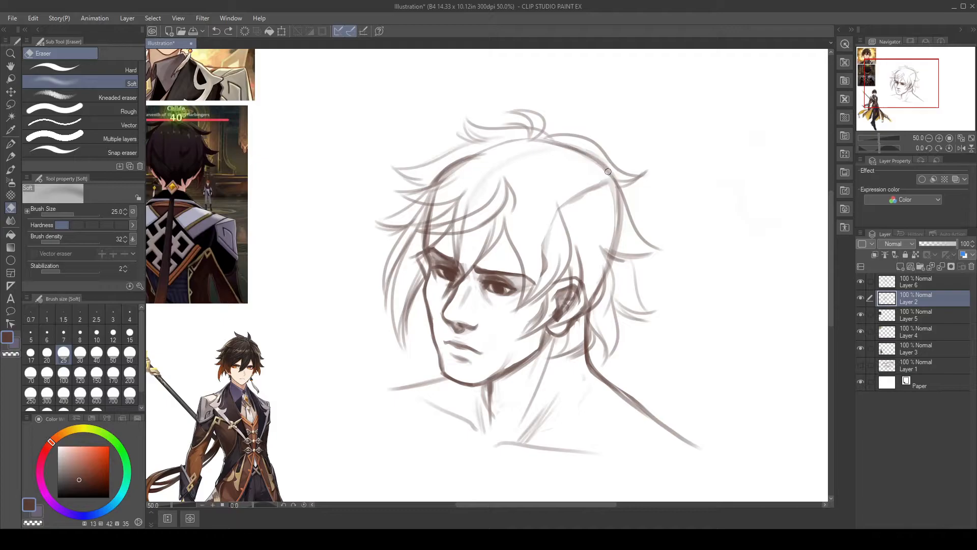
pyautogui.press(']')
pyautogui.press(']')
pyautogui.press(']')
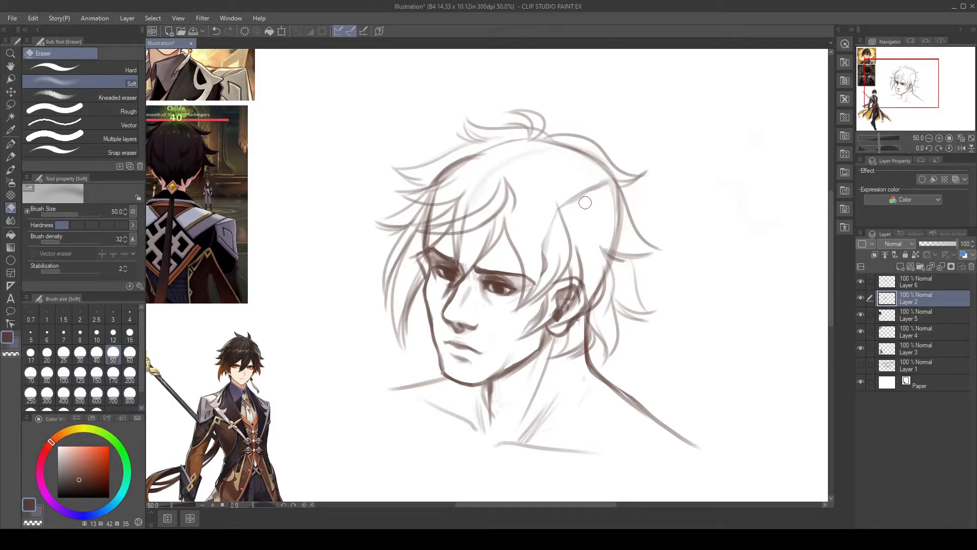
pyautogui.moveTo(455, 174)
pyautogui.mouseDown()
pyautogui.moveTo(552, 141)
pyautogui.moveTo(482, 156)
pyautogui.moveTo(495, 145)
pyautogui.moveTo(545, 150)
pyautogui.moveTo(494, 168)
pyautogui.moveTo(496, 159)
pyautogui.moveTo(437, 191)
pyautogui.moveTo(417, 244)
pyautogui.mouseUp()
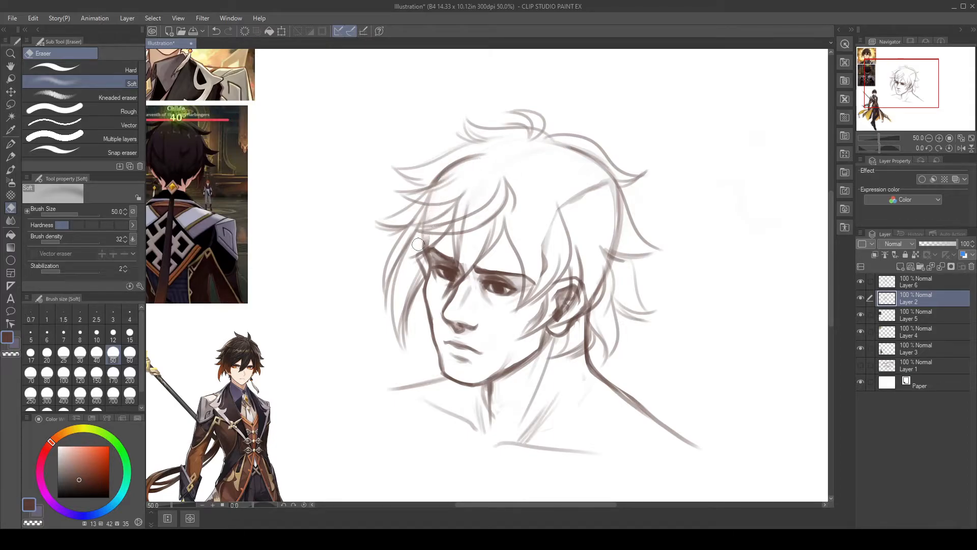
pyautogui.moveTo(559, 145)
pyautogui.mouseDown()
pyautogui.moveTo(606, 169)
pyautogui.moveTo(600, 160)
pyautogui.moveTo(568, 148)
pyautogui.moveTo(608, 181)
pyautogui.moveTo(582, 155)
pyautogui.moveTo(593, 160)
pyautogui.moveTo(615, 211)
pyautogui.moveTo(618, 196)
pyautogui.moveTo(611, 245)
pyautogui.moveTo(617, 223)
pyautogui.moveTo(600, 182)
pyautogui.moveTo(535, 244)
pyautogui.moveTo(593, 178)
pyautogui.mouseUp()
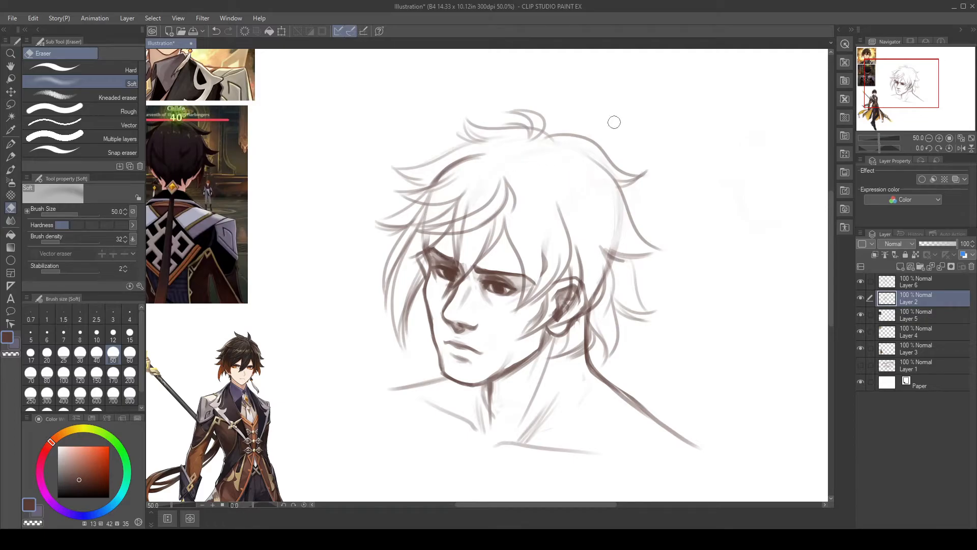
pyautogui.moveTo(586, 276)
pyautogui.mouseDown()
pyautogui.moveTo(573, 252)
pyautogui.moveTo(565, 301)
pyautogui.moveTo(558, 279)
pyautogui.moveTo(574, 273)
pyautogui.moveTo(546, 312)
pyautogui.moveTo(569, 293)
pyautogui.moveTo(581, 293)
pyautogui.moveTo(559, 315)
pyautogui.moveTo(584, 301)
pyautogui.moveTo(556, 316)
pyautogui.moveTo(608, 260)
pyautogui.moveTo(598, 282)
pyautogui.moveTo(605, 273)
pyautogui.moveTo(593, 274)
pyautogui.moveTo(607, 260)
pyautogui.moveTo(600, 304)
pyautogui.moveTo(586, 323)
pyautogui.mouseUp()
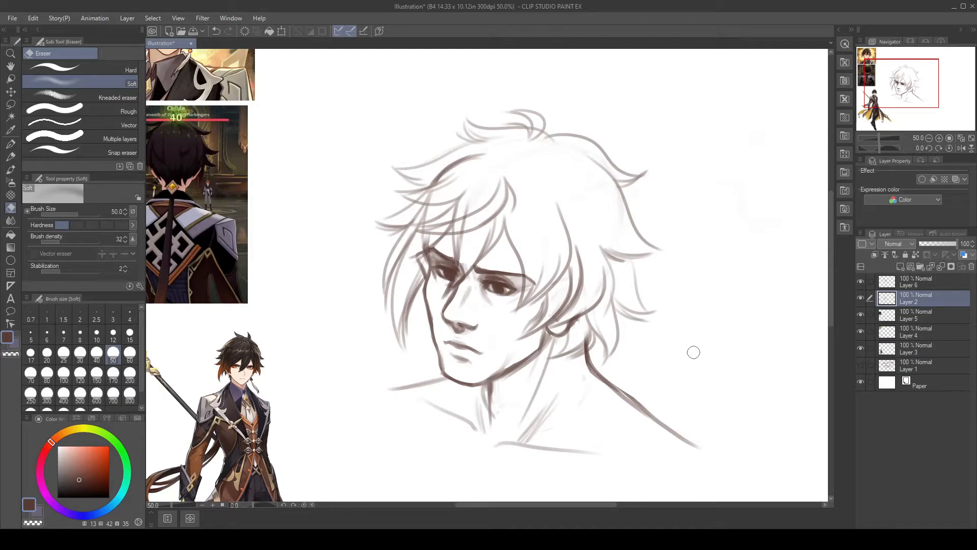
# Step: On Layer 6, add an outward-pointing spike at the back of the head and a short strand running back from the crown tuft
pyautogui.click(934, 283)
pyautogui.press('b')
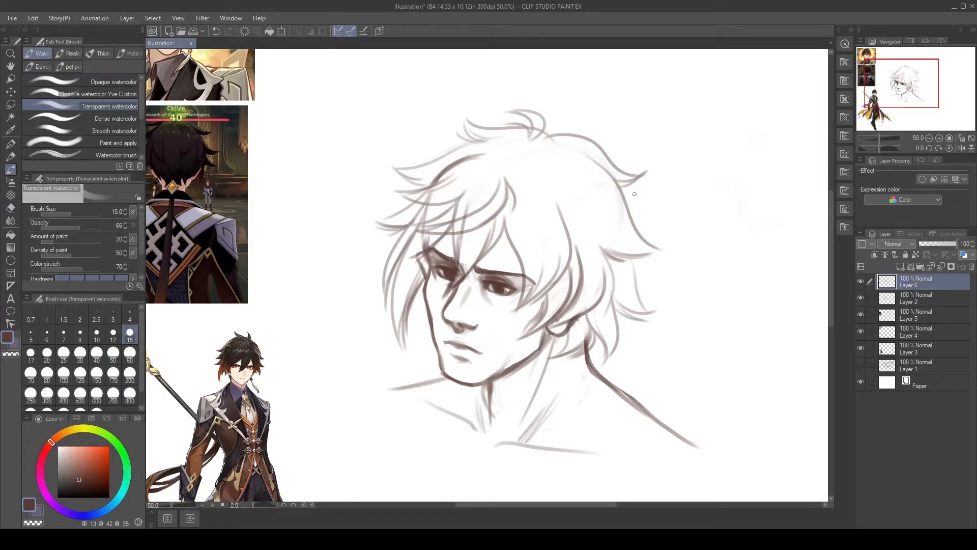
pyautogui.moveTo(630, 210); pyautogui.dragTo(651, 219)
pyautogui.moveTo(623, 185)
pyautogui.mouseDown()
pyautogui.moveTo(636, 219)
pyautogui.moveTo(623, 188)
pyautogui.moveTo(658, 216)
pyautogui.mouseUp()
pyautogui.moveTo(539, 140); pyautogui.dragTo(576, 150)
# Step: Darken the forked fringe strands above the bridge of the nose and over the near eyebrow
pyautogui.moveTo(687, 380)
pyautogui.mouseDown()
pyautogui.moveTo(693, 343)
pyautogui.moveTo(681, 338)
pyautogui.mouseUp()
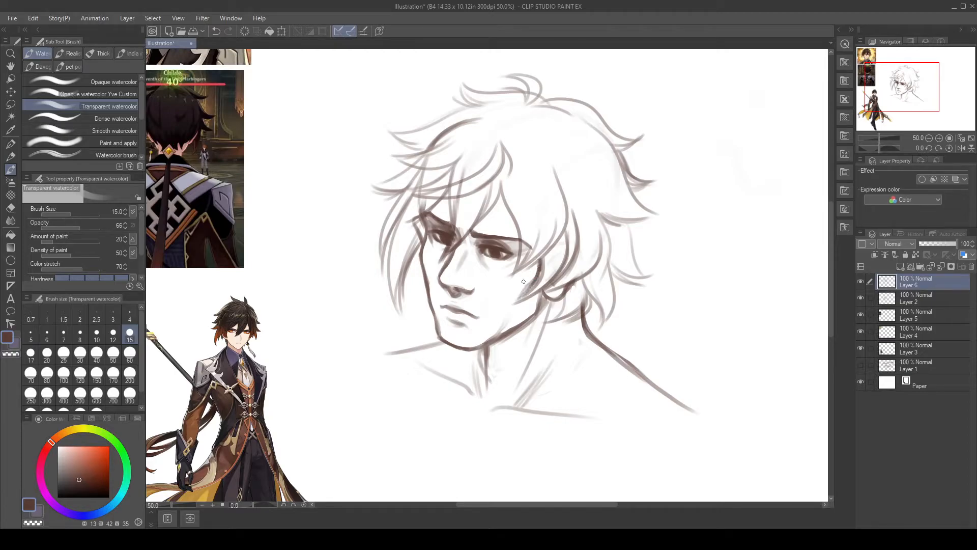
pyautogui.moveTo(564, 228)
pyautogui.mouseDown()
pyautogui.moveTo(519, 275)
pyautogui.moveTo(500, 278)
pyautogui.moveTo(548, 268)
pyautogui.moveTo(567, 218)
pyautogui.moveTo(554, 240)
pyautogui.moveTo(514, 268)
pyautogui.moveTo(561, 235)
pyautogui.moveTo(517, 274)
pyautogui.mouseUp()
pyautogui.hotkey('ctrl', 'z')
pyautogui.moveTo(503, 164); pyautogui.dragTo(524, 252)
pyautogui.moveTo(499, 183); pyautogui.dragTo(475, 229)
pyautogui.moveTo(503, 188); pyautogui.dragTo(519, 237)
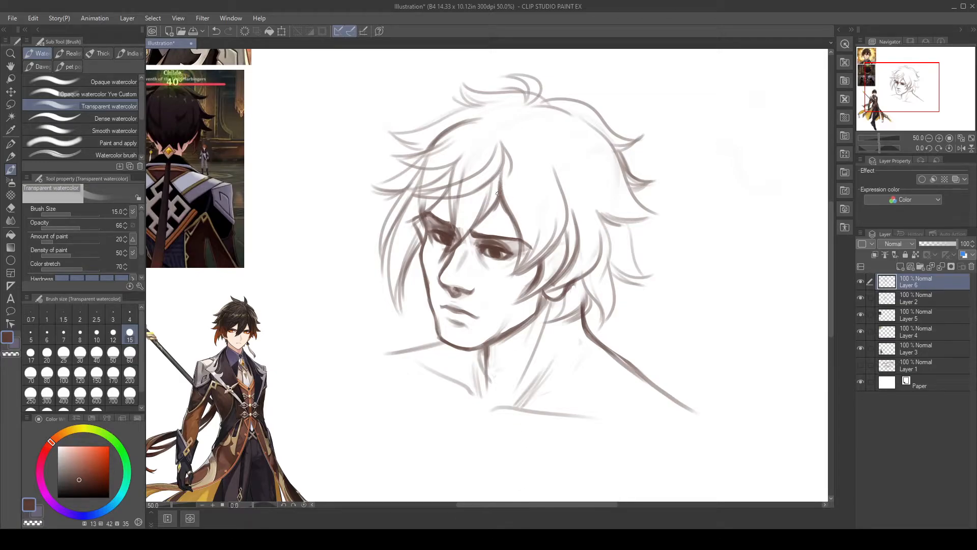
# Step: Erase the leftover sketch lines behind the fringe on Layer 2 and the overlapping inner hair line on Layer 6
pyautogui.press('e')
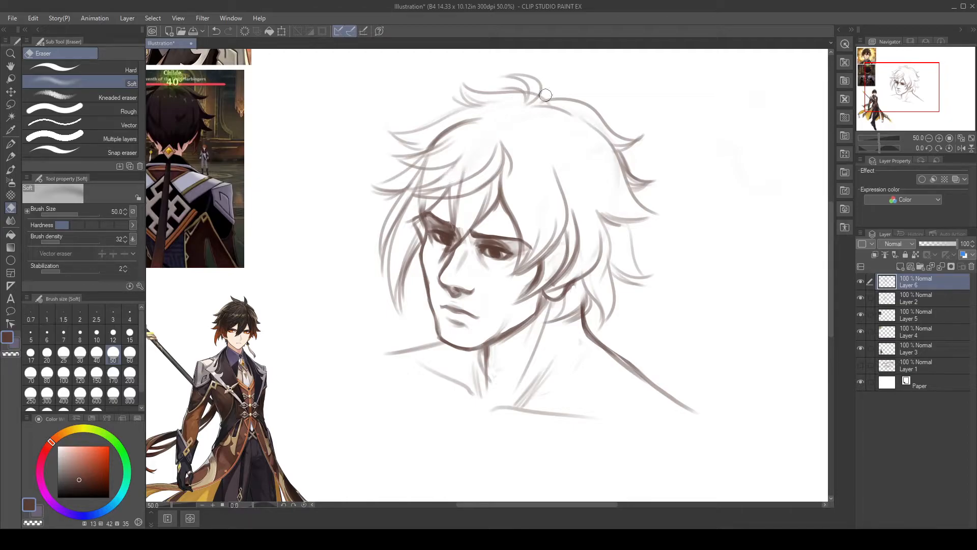
pyautogui.click(888, 298)
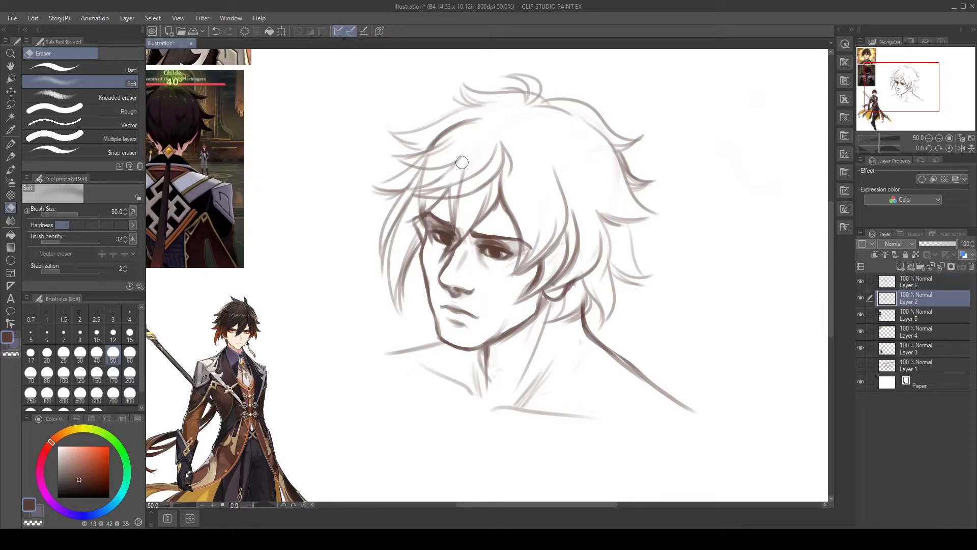
pyautogui.click(897, 288)
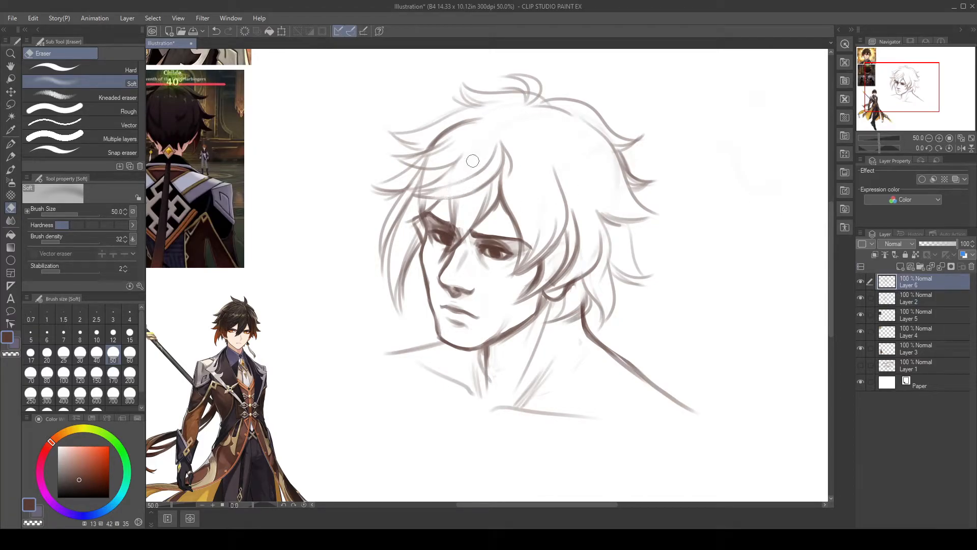
pyautogui.moveTo(437, 162)
pyautogui.mouseDown()
pyautogui.moveTo(417, 162)
pyautogui.moveTo(442, 131)
pyautogui.moveTo(430, 139)
pyautogui.moveTo(477, 116)
pyautogui.mouseUp()
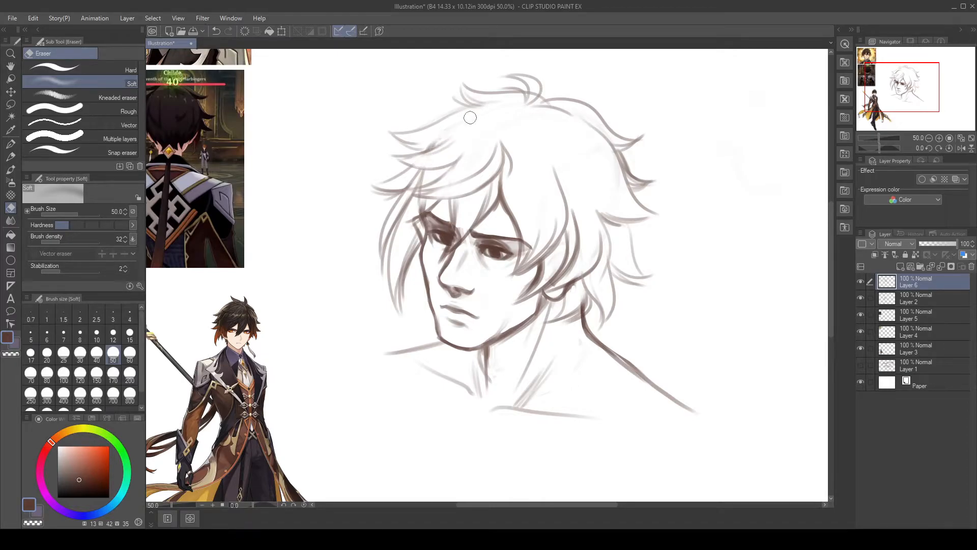
# Step: Redraw the overlapping fringe strands sweeping toward the far side and strengthen the lock beside the far cheek
pyautogui.press('b')
pyautogui.moveTo(440, 137)
pyautogui.mouseDown()
pyautogui.moveTo(411, 156)
pyautogui.moveTo(448, 146)
pyautogui.moveTo(461, 166)
pyautogui.moveTo(409, 189)
pyautogui.mouseUp()
pyautogui.moveTo(476, 172); pyautogui.dragTo(415, 191)
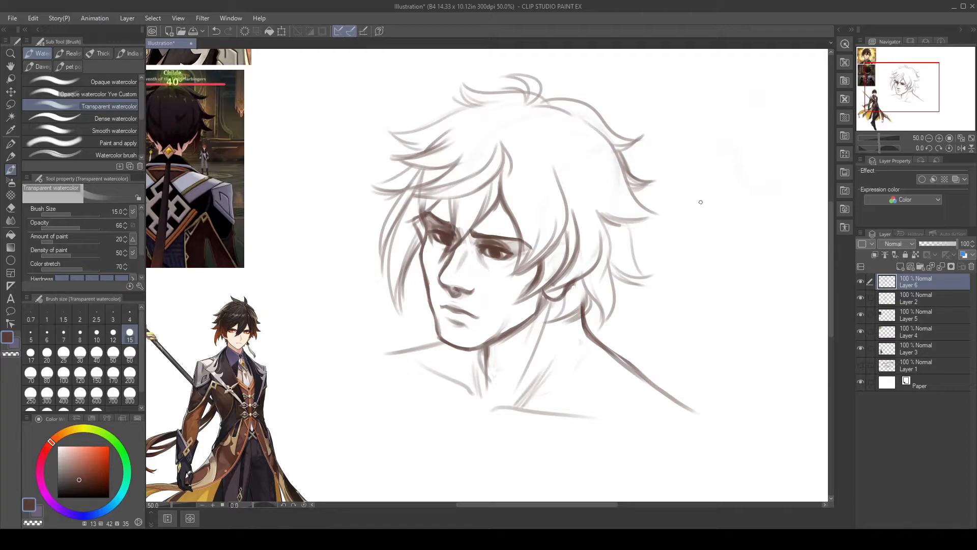
pyautogui.moveTo(665, 327)
pyautogui.mouseDown()
pyautogui.moveTo(661, 397)
pyautogui.moveTo(667, 362)
pyautogui.mouseUp()
pyautogui.moveTo(424, 271); pyautogui.dragTo(430, 332)
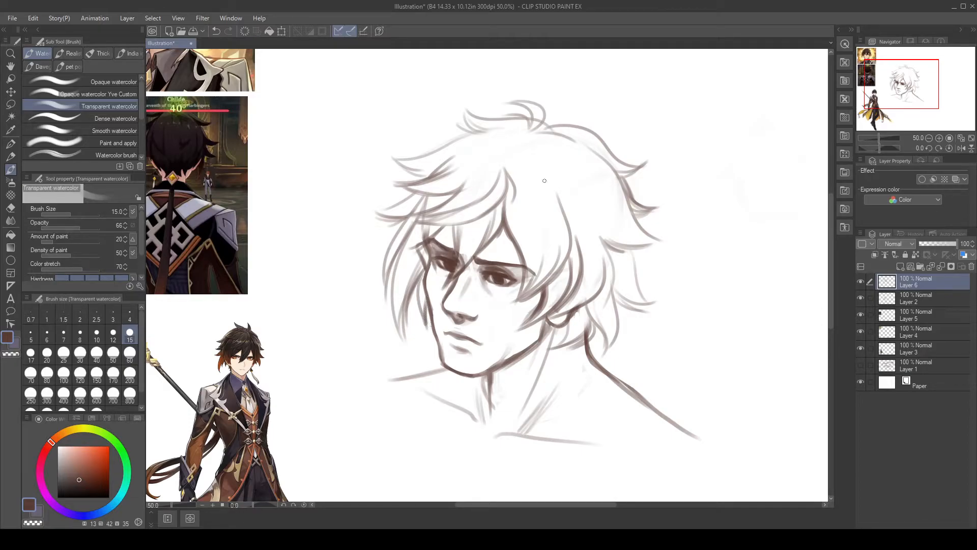
# Step: Erase the small spiky tuft at the front of the crown and the lower strands of the top tuft
pyautogui.moveTo(683, 348)
pyautogui.mouseDown()
pyautogui.moveTo(697, 332)
pyautogui.moveTo(748, 395)
pyautogui.moveTo(758, 493)
pyautogui.moveTo(755, 458)
pyautogui.moveTo(722, 415)
pyautogui.moveTo(728, 432)
pyautogui.moveTo(733, 402)
pyautogui.mouseUp()
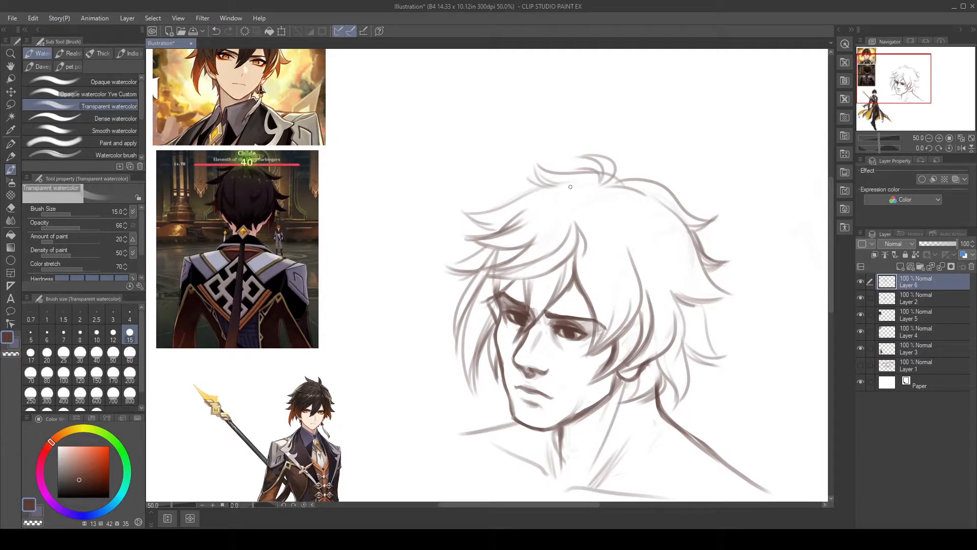
pyautogui.press('e')
pyautogui.moveTo(530, 191)
pyautogui.mouseDown()
pyautogui.moveTo(552, 162)
pyautogui.moveTo(560, 168)
pyautogui.moveTo(529, 179)
pyautogui.moveTo(519, 170)
pyautogui.moveTo(530, 188)
pyautogui.mouseUp()
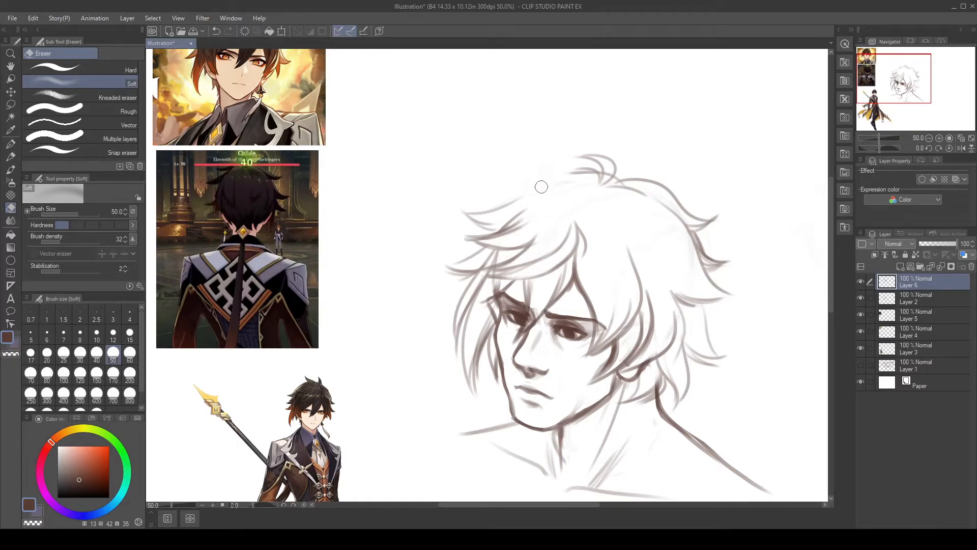
pyautogui.moveTo(602, 176); pyautogui.dragTo(565, 173)
# Step: Redraw the curved tuft on the crown and the hair outline running from it down to the far-side fringe
pyautogui.press('b')
pyautogui.moveTo(599, 184)
pyautogui.mouseDown()
pyautogui.moveTo(594, 164)
pyautogui.moveTo(602, 168)
pyautogui.mouseUp()
pyautogui.moveTo(599, 183)
pyautogui.mouseDown()
pyautogui.moveTo(546, 202)
pyautogui.moveTo(590, 179)
pyautogui.moveTo(567, 168)
pyautogui.moveTo(584, 211)
pyautogui.moveTo(587, 177)
pyautogui.moveTo(562, 165)
pyautogui.moveTo(591, 180)
pyautogui.moveTo(576, 207)
pyautogui.moveTo(587, 195)
pyautogui.moveTo(580, 174)
pyautogui.moveTo(535, 187)
pyautogui.mouseUp()
pyautogui.hotkey('ctrl', 'z')
pyautogui.hotkey('ctrl', 'z')
pyautogui.hotkey('ctrl', 'z')
pyautogui.hotkey('ctrl', 'z')
pyautogui.hotkey('ctrl', 'z')
pyautogui.moveTo(520, 182); pyautogui.dragTo(584, 171)
pyautogui.hotkey('ctrl', 'z')
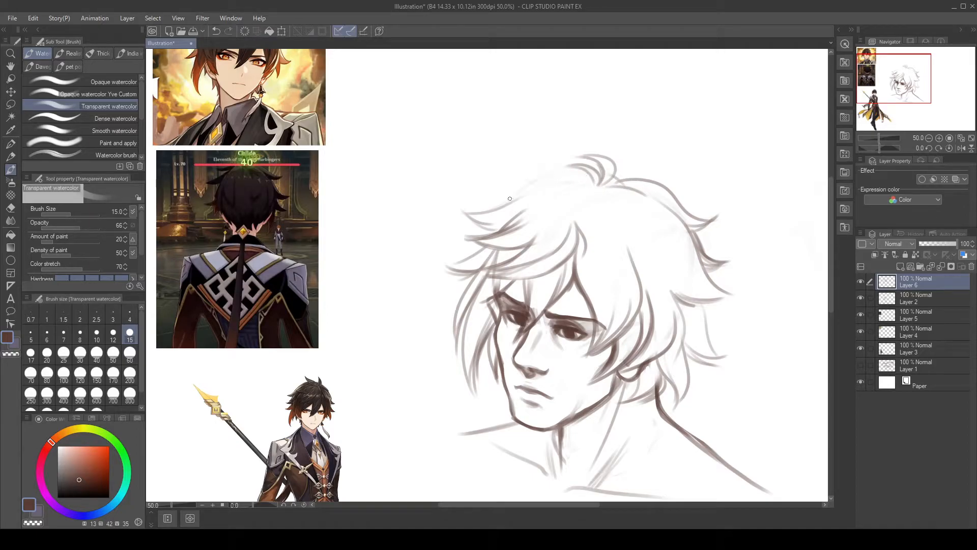
pyautogui.hotkey('ctrl', 'z')
pyautogui.moveTo(576, 174)
pyautogui.mouseDown()
pyautogui.moveTo(519, 195)
pyautogui.moveTo(592, 177)
pyautogui.moveTo(518, 197)
pyautogui.mouseUp()
pyautogui.hotkey('ctrl', 'z')
pyautogui.moveTo(368, 230); pyautogui.dragTo(390, 347)
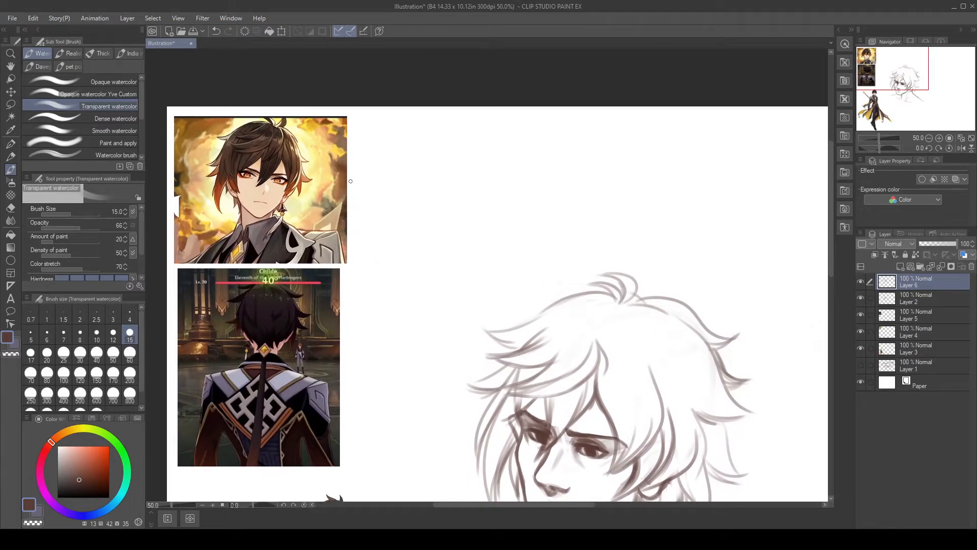
pyautogui.moveTo(667, 353); pyautogui.dragTo(650, 310)
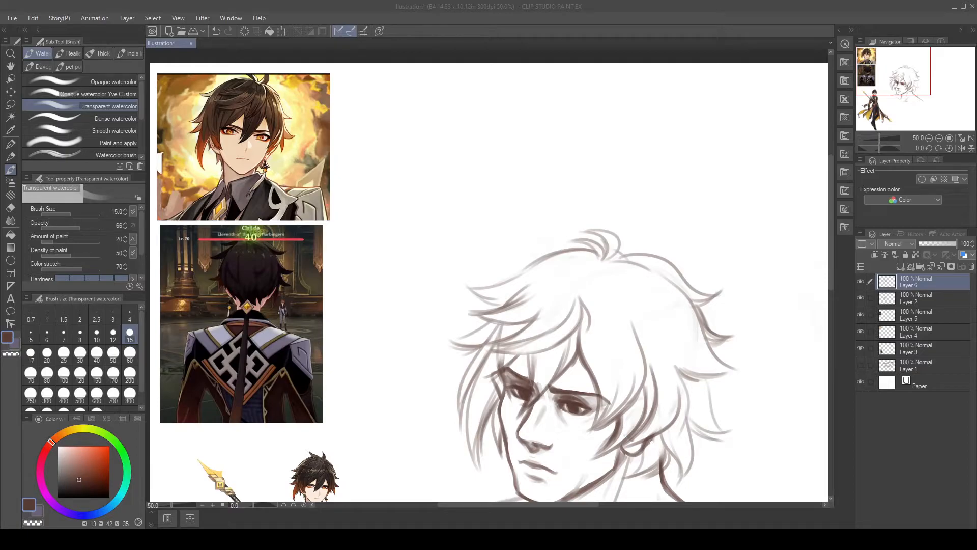
pyautogui.click(581, 522)
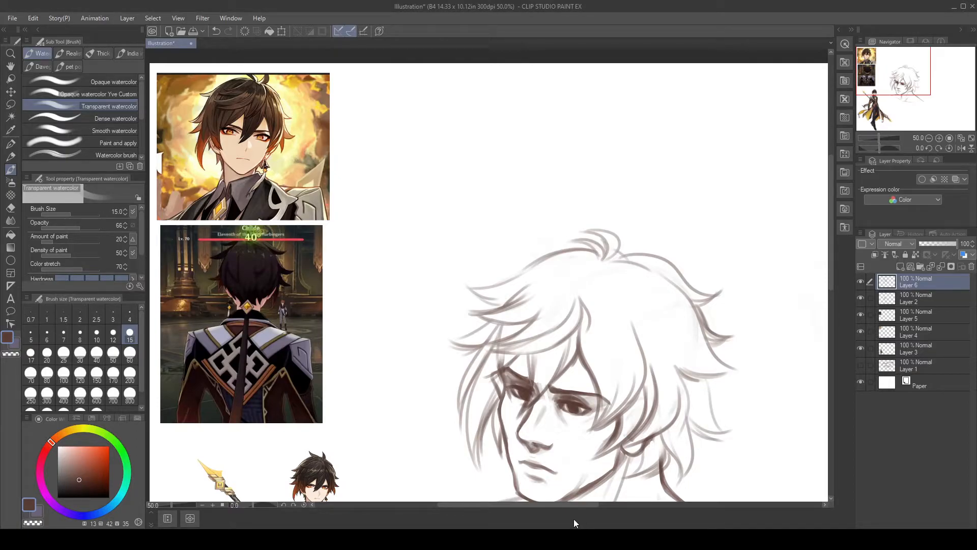
# Step: Draw layered strands curving down behind the near ear toward the nape
pyautogui.moveTo(728, 412); pyautogui.dragTo(707, 326)
pyautogui.moveTo(635, 233); pyautogui.dragTo(632, 356)
pyautogui.hotkey('ctrl', 'z')
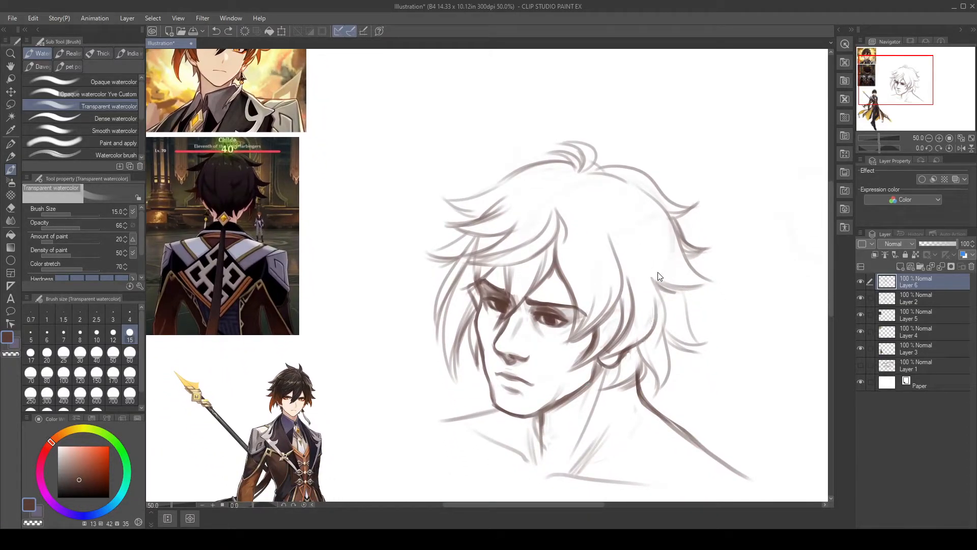
pyautogui.moveTo(644, 259); pyautogui.dragTo(638, 347)
pyautogui.hotkey('ctrl', 'z')
pyautogui.moveTo(644, 257)
pyautogui.mouseDown()
pyautogui.moveTo(657, 314)
pyautogui.moveTo(641, 339)
pyautogui.mouseUp()
pyautogui.hotkey('ctrl', 'z')
pyautogui.moveTo(646, 270)
pyautogui.mouseDown()
pyautogui.moveTo(656, 323)
pyautogui.moveTo(646, 337)
pyautogui.mouseUp()
pyautogui.moveTo(660, 289)
pyautogui.mouseDown()
pyautogui.moveTo(661, 338)
pyautogui.moveTo(645, 351)
pyautogui.mouseUp()
pyautogui.moveTo(661, 305); pyautogui.dragTo(639, 361)
pyautogui.moveTo(664, 322); pyautogui.dragTo(641, 360)
# Step: Rework the sidelock in front of the near ear with pointed strands falling over the cheek
pyautogui.moveTo(620, 270); pyautogui.dragTo(567, 349)
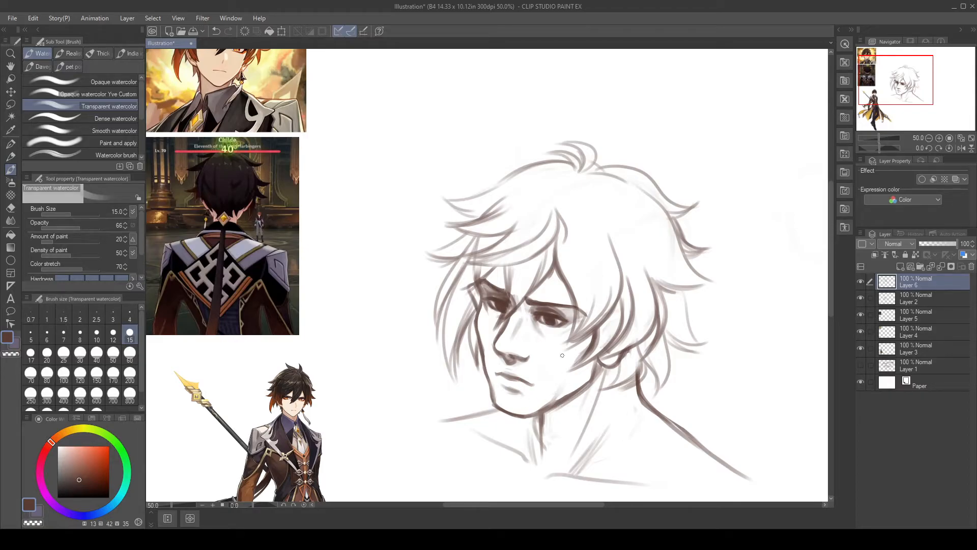
pyautogui.press('e')
pyautogui.moveTo(581, 321)
pyautogui.mouseDown()
pyautogui.moveTo(575, 305)
pyautogui.moveTo(570, 341)
pyautogui.moveTo(600, 279)
pyautogui.moveTo(592, 326)
pyautogui.moveTo(565, 351)
pyautogui.moveTo(574, 287)
pyautogui.moveTo(596, 285)
pyautogui.moveTo(577, 304)
pyautogui.moveTo(582, 335)
pyautogui.moveTo(578, 350)
pyautogui.moveTo(579, 304)
pyautogui.moveTo(567, 369)
pyautogui.moveTo(567, 355)
pyautogui.mouseUp()
pyautogui.press('b')
pyautogui.moveTo(604, 296); pyautogui.dragTo(566, 354)
pyautogui.hotkey('ctrl', 'z')
pyautogui.hotkey('ctrl', 'z')
pyautogui.moveTo(605, 293)
pyautogui.mouseDown()
pyautogui.moveTo(572, 341)
pyautogui.moveTo(604, 287)
pyautogui.moveTo(572, 339)
pyautogui.moveTo(616, 285)
pyautogui.moveTo(588, 324)
pyautogui.mouseUp()
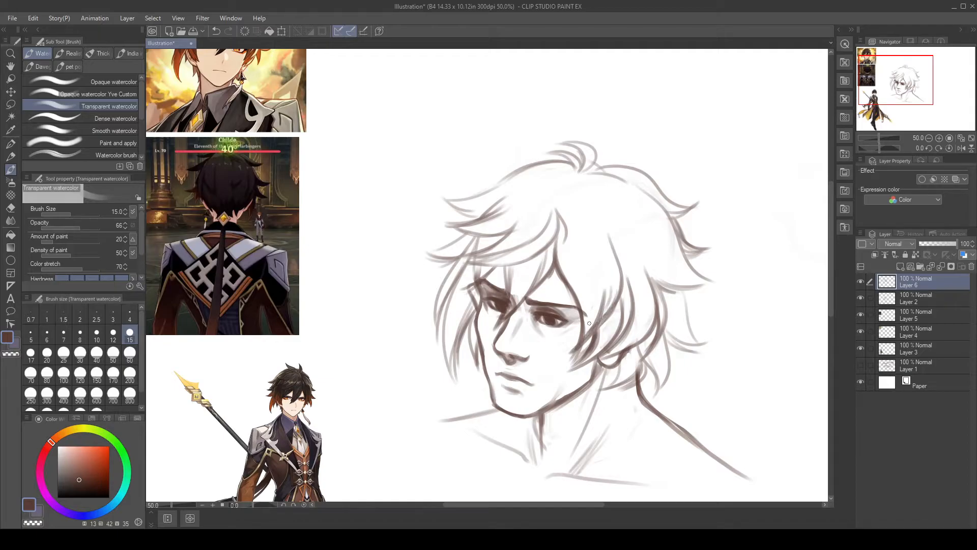
# Step: Trim the sidelock's stray ends and add a long strand running from the temple down into it
pyautogui.press('e')
pyautogui.moveTo(604, 277); pyautogui.dragTo(604, 288)
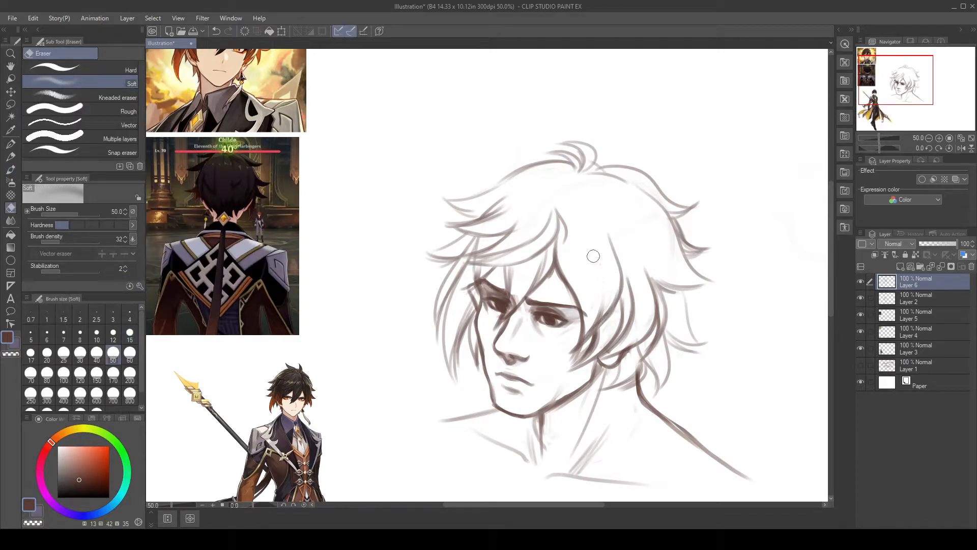
pyautogui.moveTo(570, 344)
pyautogui.mouseDown()
pyautogui.moveTo(577, 352)
pyautogui.moveTo(584, 342)
pyautogui.moveTo(575, 361)
pyautogui.moveTo(583, 349)
pyautogui.moveTo(566, 358)
pyautogui.moveTo(572, 369)
pyautogui.moveTo(582, 360)
pyautogui.moveTo(562, 359)
pyautogui.moveTo(566, 368)
pyautogui.mouseUp()
pyautogui.press('b')
pyautogui.press('e')
pyautogui.press('b')
pyautogui.moveTo(604, 251)
pyautogui.mouseDown()
pyautogui.moveTo(583, 336)
pyautogui.moveTo(595, 322)
pyautogui.mouseUp()
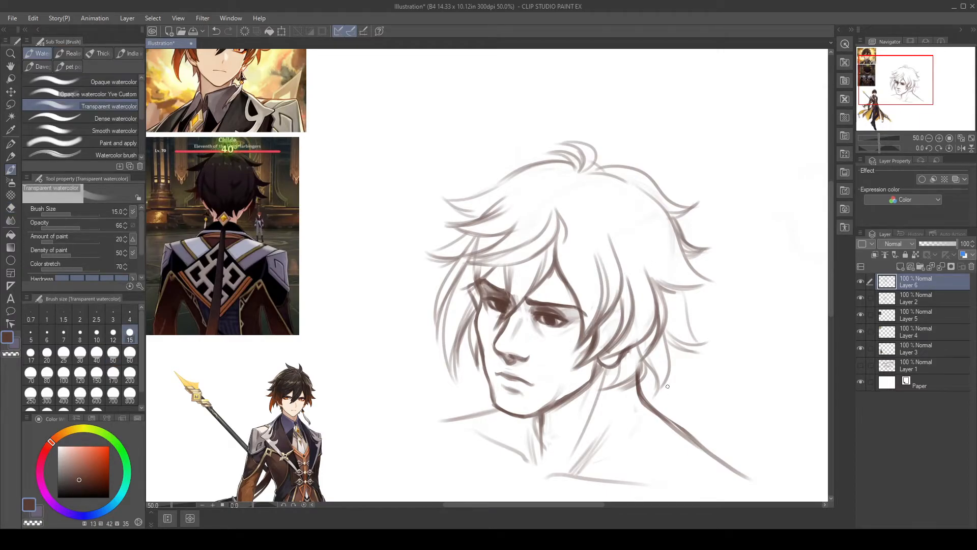
# Step: Erase the outward-flicking tip of the lower fringe lock on the far side of the head
pyautogui.press('e')
pyautogui.moveTo(471, 270); pyautogui.dragTo(468, 247)
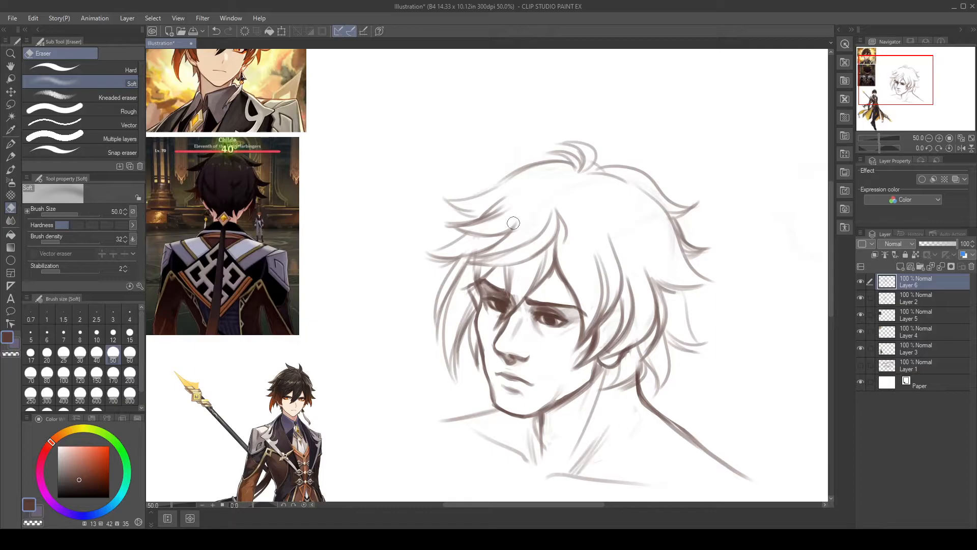
pyautogui.moveTo(460, 243)
pyautogui.mouseDown()
pyautogui.moveTo(437, 262)
pyautogui.moveTo(466, 250)
pyautogui.moveTo(457, 246)
pyautogui.mouseUp()
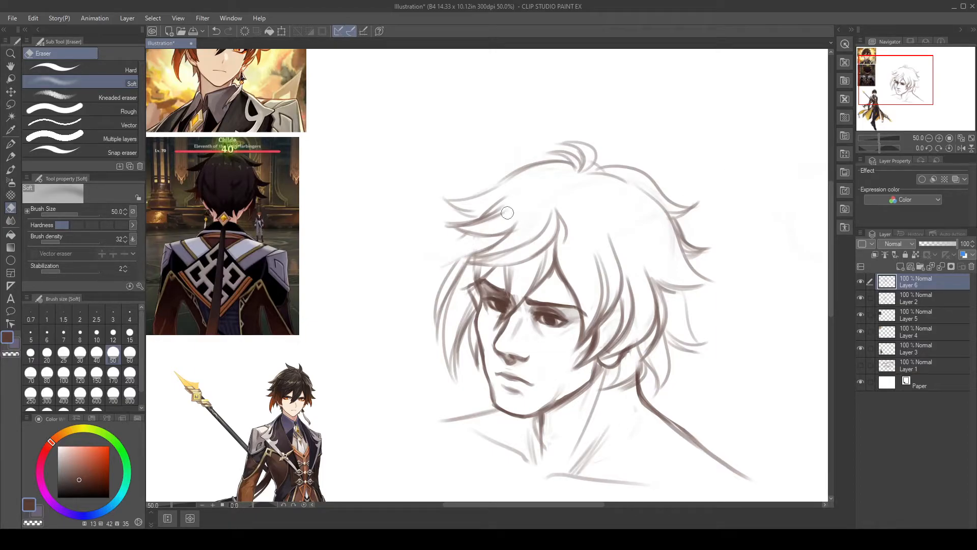
pyautogui.moveTo(472, 230); pyautogui.dragTo(457, 259)
# Step: Redraw the far-side fringe lock curving down to a point and add short strands at the base of the crown tuft
pyautogui.press('b')
pyautogui.moveTo(462, 233); pyautogui.dragTo(423, 274)
pyautogui.hotkey('ctrl', 'z')
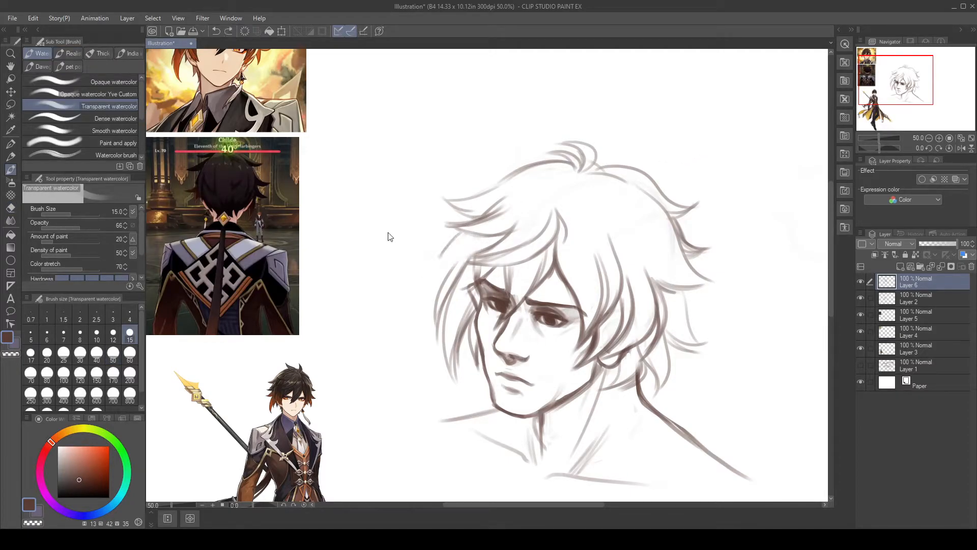
pyautogui.moveTo(463, 232); pyautogui.dragTo(425, 273)
pyautogui.hotkey('ctrl', 'z')
pyautogui.hotkey('ctrl', 'z')
pyautogui.moveTo(457, 234); pyautogui.dragTo(415, 269)
pyautogui.hotkey('ctrl', 'z')
pyautogui.moveTo(460, 231)
pyautogui.mouseDown()
pyautogui.moveTo(427, 270)
pyautogui.moveTo(458, 262)
pyautogui.mouseUp()
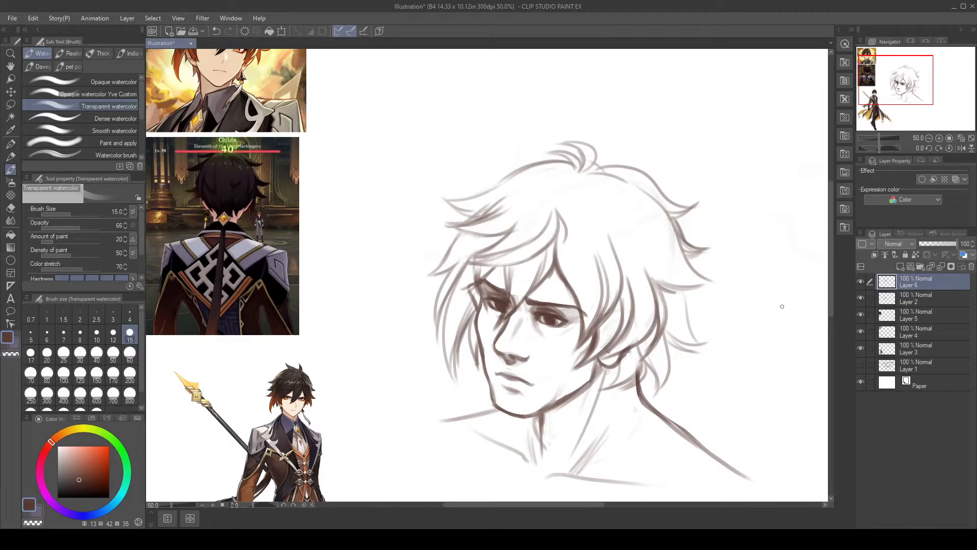
pyautogui.moveTo(567, 181); pyautogui.dragTo(589, 177)
# Step: Erase the hair outline at the back of the crown together with its upper outward-pointing spikes
pyautogui.press('e')
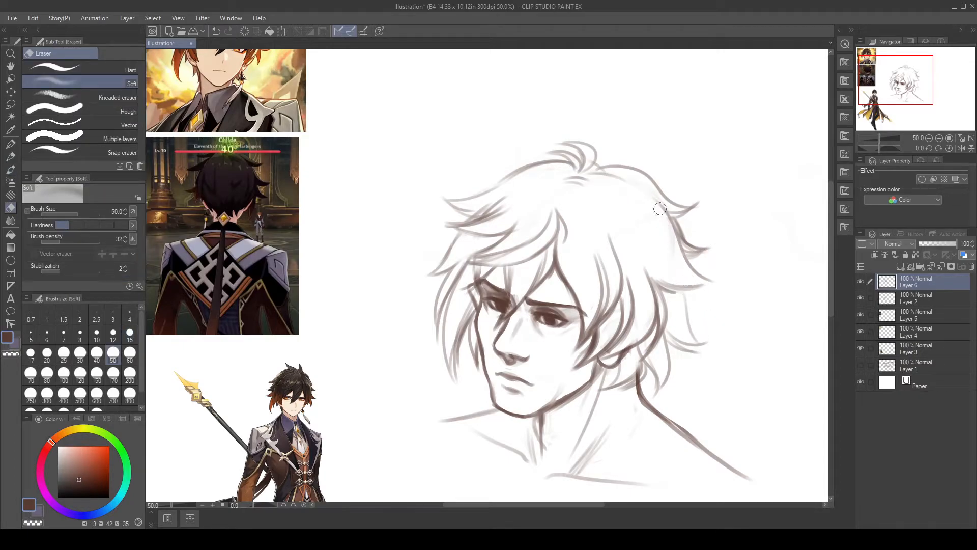
pyautogui.moveTo(645, 190)
pyautogui.mouseDown()
pyautogui.moveTo(679, 209)
pyautogui.moveTo(631, 168)
pyautogui.moveTo(665, 196)
pyautogui.moveTo(690, 257)
pyautogui.moveTo(689, 237)
pyautogui.mouseUp()
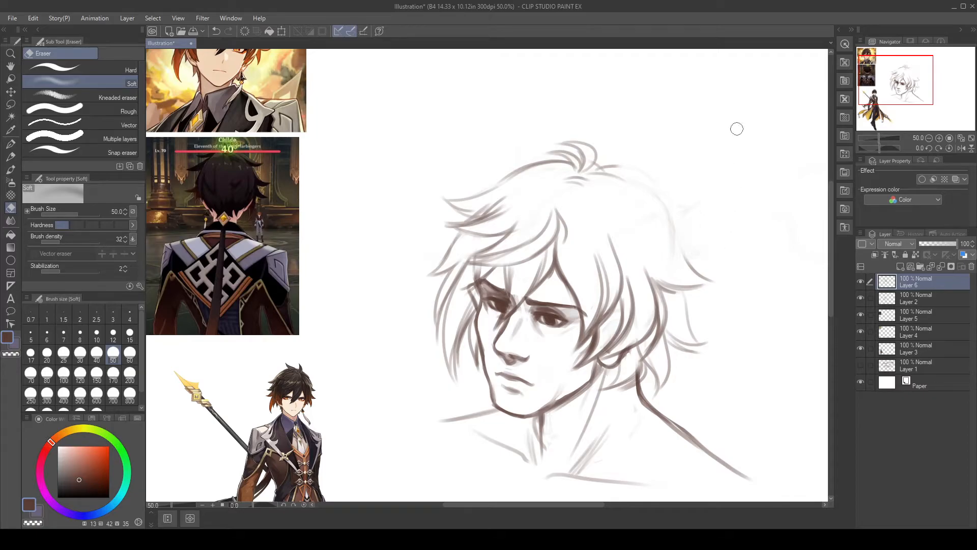
pyautogui.press('b')
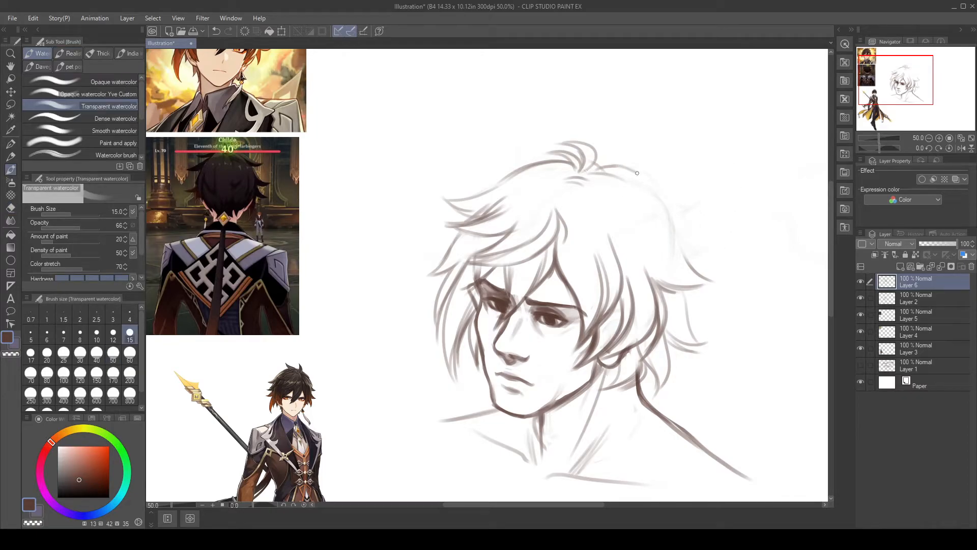
# Step: Redraw the back-of-head hair outline from the crown down to an outward-flicking tip
pyautogui.moveTo(600, 168)
pyautogui.mouseDown()
pyautogui.moveTo(646, 177)
pyautogui.moveTo(680, 228)
pyautogui.mouseUp()
pyautogui.moveTo(661, 195); pyautogui.dragTo(701, 263)
pyautogui.moveTo(630, 170); pyautogui.dragTo(674, 218)
pyautogui.moveTo(660, 186)
pyautogui.mouseDown()
pyautogui.moveTo(706, 262)
pyautogui.moveTo(684, 231)
pyautogui.moveTo(688, 257)
pyautogui.moveTo(714, 262)
pyautogui.moveTo(689, 259)
pyautogui.moveTo(716, 264)
pyautogui.mouseUp()
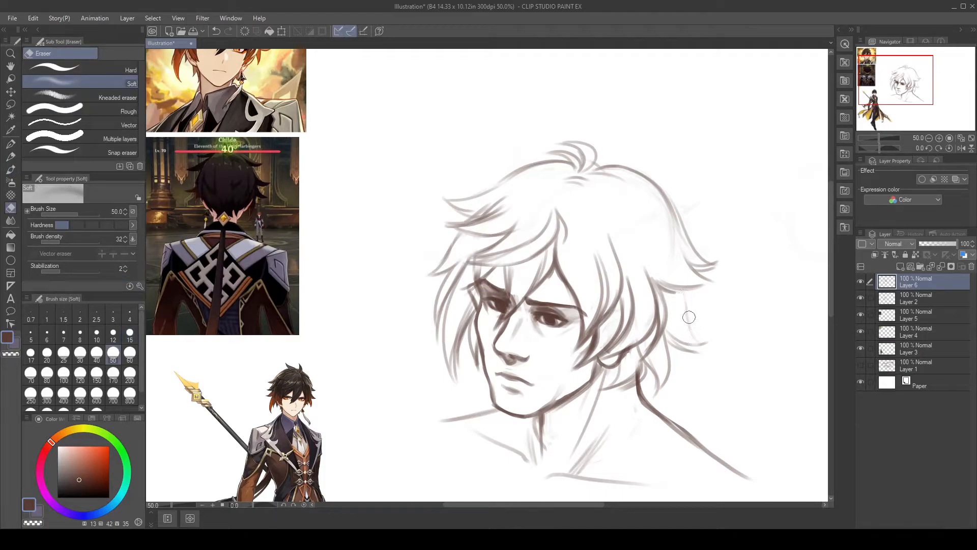
# Step: Draw the outer edge of the lower back lock down to its flicked tip and erase the old line joining it to the upper flick
pyautogui.moveTo(688, 297)
pyautogui.mouseDown()
pyautogui.moveTo(695, 324)
pyautogui.moveTo(717, 348)
pyautogui.mouseUp()
pyautogui.hotkey('ctrl', 'z')
pyautogui.moveTo(686, 293); pyautogui.dragTo(716, 345)
pyautogui.hotkey('ctrl', 'z')
pyautogui.moveTo(690, 288); pyautogui.dragTo(700, 332)
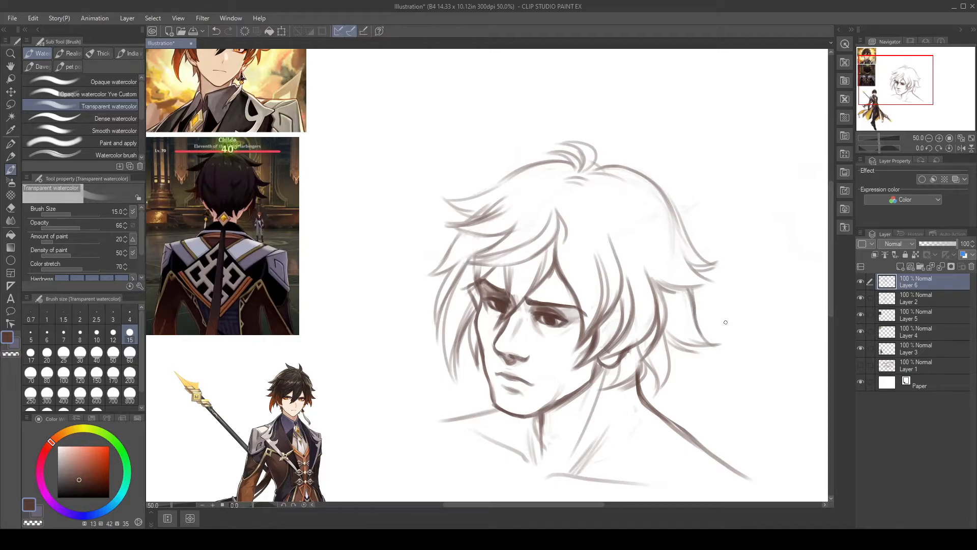
pyautogui.press('e')
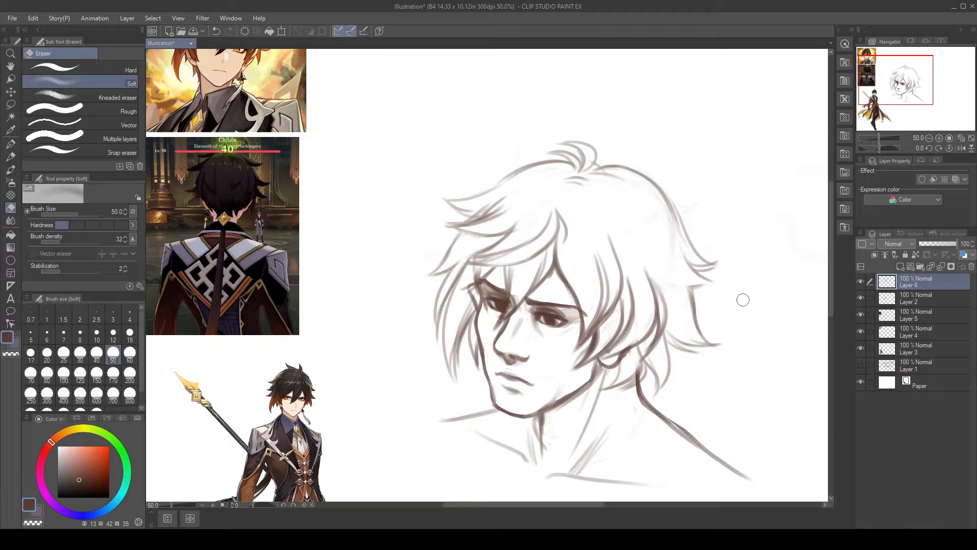
pyautogui.press('b')
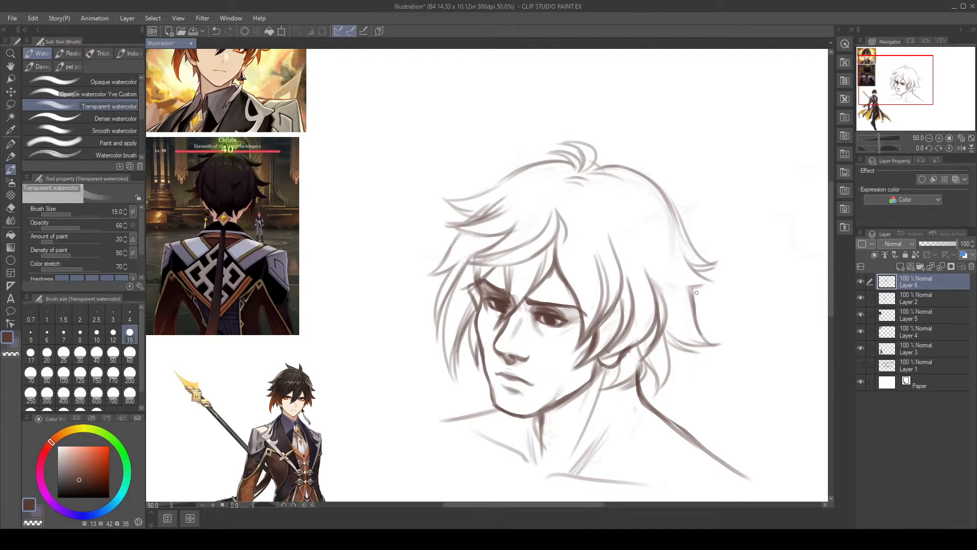
# Step: Try inner strands running from the upper flick into the lower back lock, and erase the upper flick's tip
pyautogui.moveTo(672, 253); pyautogui.dragTo(693, 311)
pyautogui.hotkey('ctrl', 'z')
pyautogui.moveTo(679, 262); pyautogui.dragTo(691, 331)
pyautogui.moveTo(664, 234); pyautogui.dragTo(691, 302)
pyautogui.hotkey('ctrl', 'z')
pyautogui.moveTo(672, 245); pyautogui.dragTo(693, 319)
pyautogui.moveTo(693, 239)
pyautogui.mouseDown()
pyautogui.moveTo(702, 251)
pyautogui.moveTo(698, 277)
pyautogui.moveTo(697, 258)
pyautogui.moveTo(722, 272)
pyautogui.mouseUp()
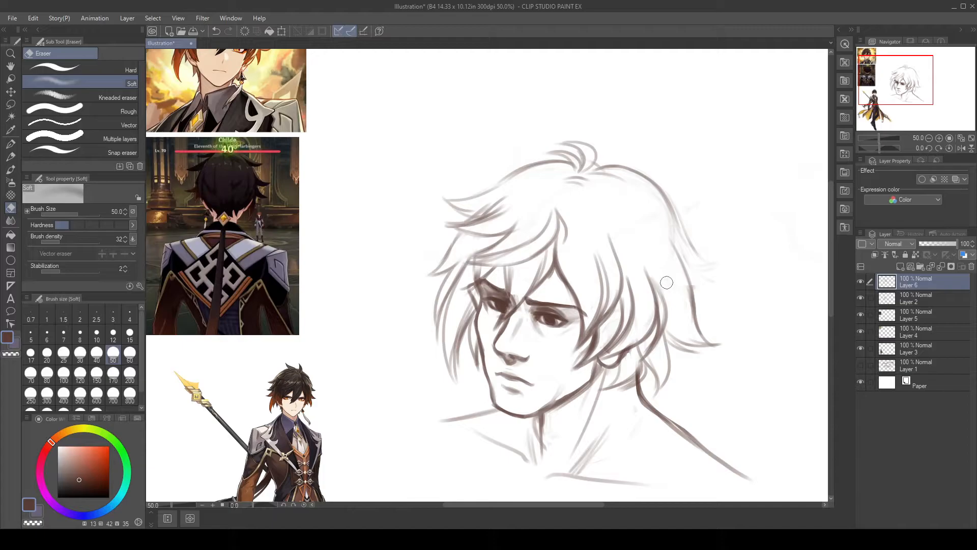
# Step: Redraw the upper back flick with a longer upturned tip and a curved underside meeting the lower lock
pyautogui.press('b')
pyautogui.moveTo(675, 208); pyautogui.dragTo(731, 270)
pyautogui.hotkey('ctrl', 'z')
pyautogui.moveTo(673, 209); pyautogui.dragTo(722, 268)
pyautogui.hotkey('ctrl', 'z')
pyautogui.moveTo(673, 205)
pyautogui.mouseDown()
pyautogui.moveTo(718, 260)
pyautogui.moveTo(707, 258)
pyautogui.moveTo(699, 274)
pyautogui.moveTo(724, 258)
pyautogui.moveTo(704, 255)
pyautogui.moveTo(708, 285)
pyautogui.moveTo(690, 241)
pyautogui.moveTo(716, 251)
pyautogui.moveTo(719, 263)
pyautogui.moveTo(689, 276)
pyautogui.moveTo(719, 272)
pyautogui.moveTo(694, 287)
pyautogui.moveTo(718, 276)
pyautogui.moveTo(694, 291)
pyautogui.mouseUp()
pyautogui.hotkey('ctrl', 'z')
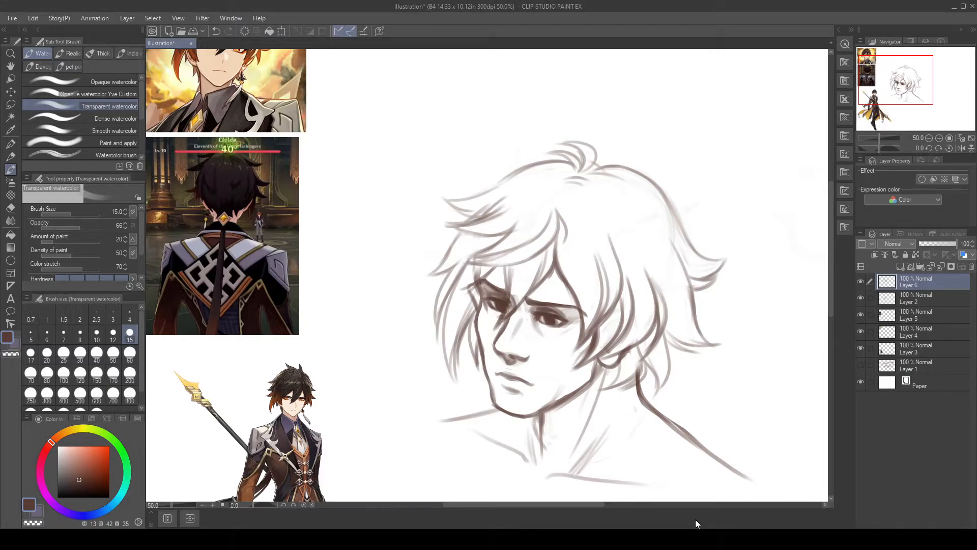
# Step: Rework the nape hair into short pointed strands behind the ear and draw the back shoulder contour curving down from the nape
pyautogui.moveTo(619, 357)
pyautogui.mouseDown()
pyautogui.moveTo(615, 378)
pyautogui.moveTo(619, 362)
pyautogui.moveTo(600, 381)
pyautogui.moveTo(615, 372)
pyautogui.moveTo(598, 363)
pyautogui.moveTo(595, 373)
pyautogui.moveTo(596, 360)
pyautogui.moveTo(578, 393)
pyautogui.mouseUp()
pyautogui.moveTo(666, 387)
pyautogui.mouseDown()
pyautogui.moveTo(768, 448)
pyautogui.moveTo(628, 396)
pyautogui.mouseUp()
pyautogui.hotkey('ctrl', 'z')
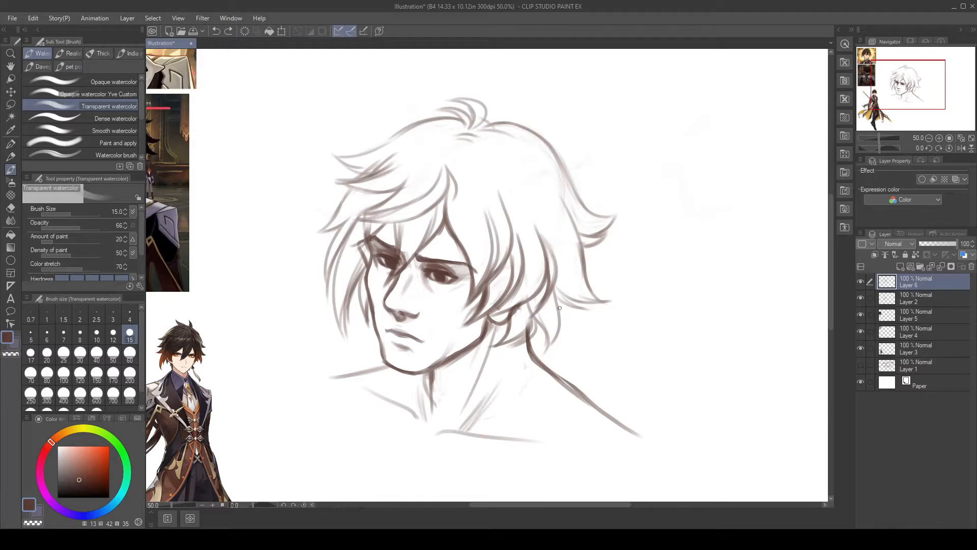
pyautogui.moveTo(565, 304)
pyautogui.mouseDown()
pyautogui.moveTo(566, 332)
pyautogui.moveTo(568, 314)
pyautogui.moveTo(562, 330)
pyautogui.moveTo(525, 337)
pyautogui.mouseUp()
pyautogui.press('e')
pyautogui.moveTo(520, 301)
pyautogui.mouseDown()
pyautogui.moveTo(535, 312)
pyautogui.moveTo(535, 331)
pyautogui.moveTo(516, 308)
pyautogui.moveTo(532, 328)
pyautogui.moveTo(517, 344)
pyautogui.moveTo(538, 322)
pyautogui.moveTo(519, 342)
pyautogui.moveTo(545, 345)
pyautogui.moveTo(661, 428)
pyautogui.mouseUp()
pyautogui.press('b')
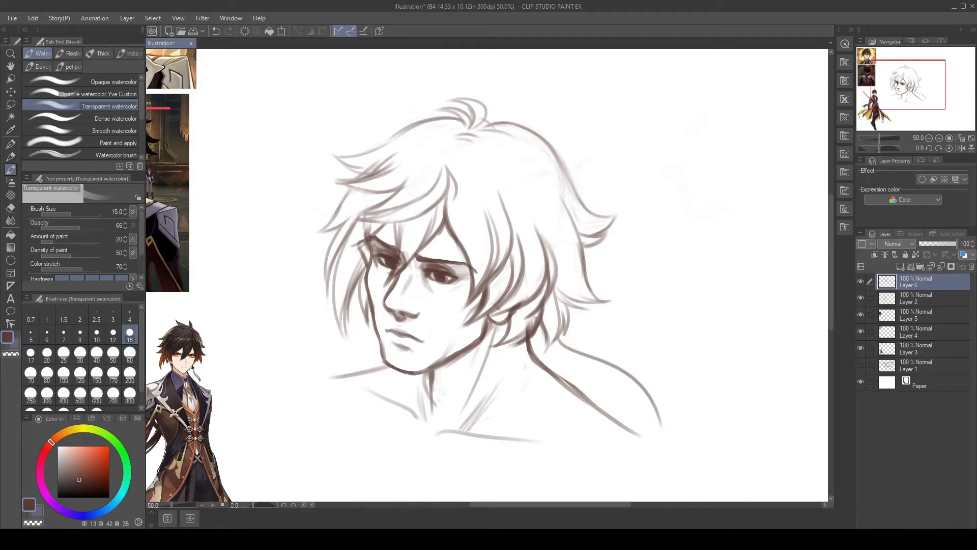
# Step: Darken the shading around both eyes and reinforce the underside line of the fringe over the forehead
pyautogui.moveTo(656, 302); pyautogui.dragTo(705, 339)
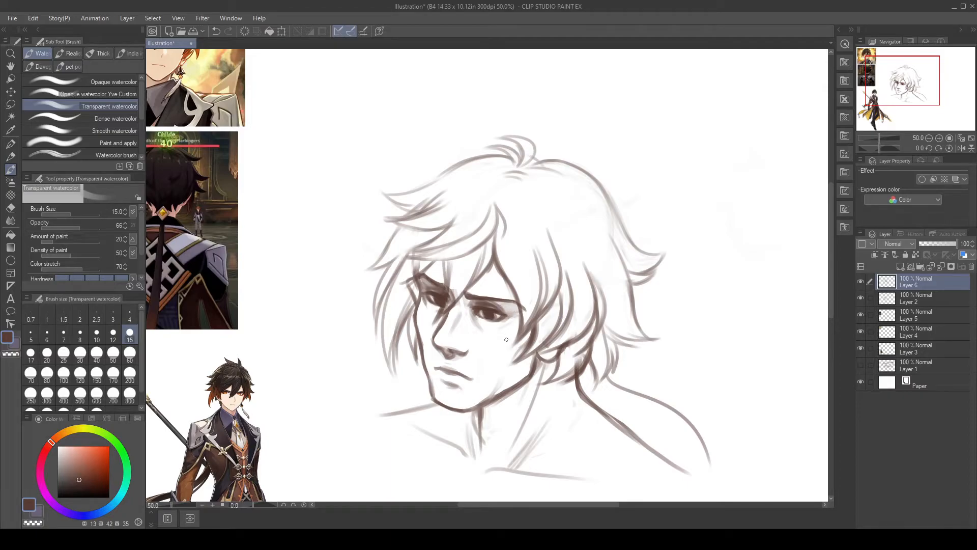
pyautogui.moveTo(489, 324)
pyautogui.mouseDown()
pyautogui.moveTo(507, 348)
pyautogui.moveTo(517, 335)
pyautogui.moveTo(496, 339)
pyautogui.moveTo(524, 330)
pyautogui.mouseUp()
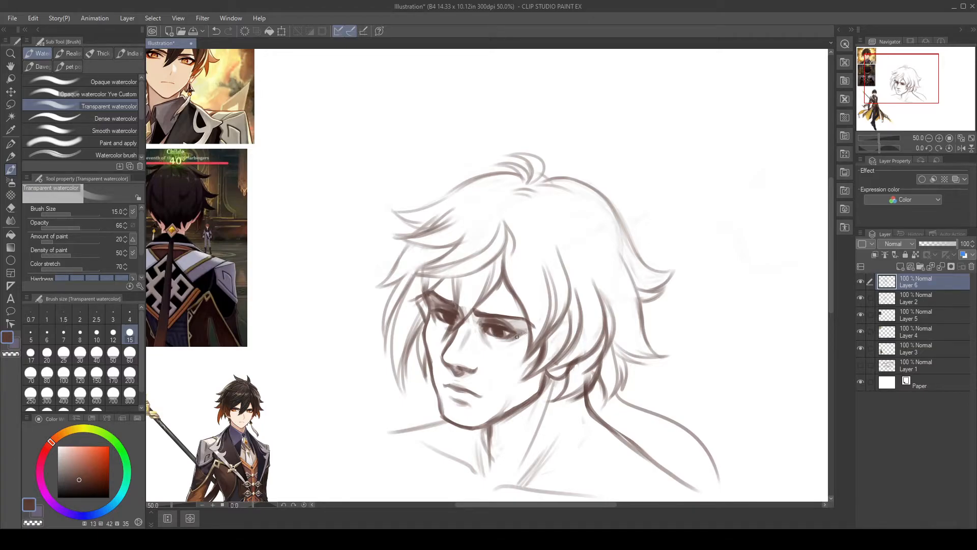
pyautogui.moveTo(528, 332)
pyautogui.mouseDown()
pyautogui.moveTo(512, 337)
pyautogui.moveTo(522, 330)
pyautogui.mouseUp()
pyautogui.moveTo(434, 318); pyautogui.dragTo(444, 327)
pyautogui.hotkey('ctrl', 'z')
pyautogui.moveTo(436, 316); pyautogui.dragTo(445, 323)
pyautogui.moveTo(426, 269)
pyautogui.mouseDown()
pyautogui.moveTo(440, 255)
pyautogui.moveTo(411, 268)
pyautogui.moveTo(449, 260)
pyautogui.moveTo(415, 274)
pyautogui.moveTo(450, 278)
pyautogui.moveTo(501, 257)
pyautogui.mouseUp()
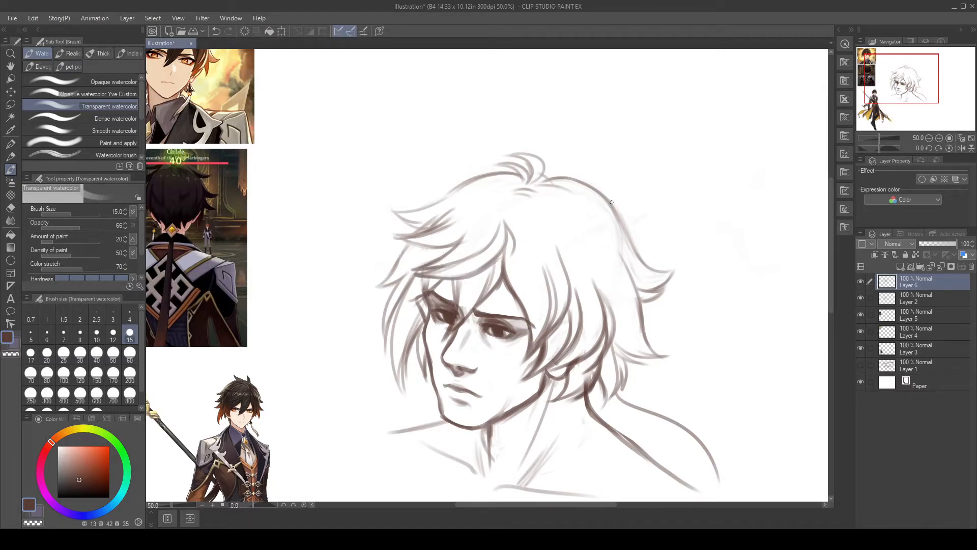
# Step: Clean up and darken the hair outline from the crown tuft around the back of the head
pyautogui.moveTo(699, 392); pyautogui.dragTo(700, 258)
pyautogui.moveTo(671, 326); pyautogui.dragTo(684, 407)
pyautogui.press('e')
pyautogui.moveTo(557, 111)
pyautogui.mouseDown()
pyautogui.moveTo(618, 130)
pyautogui.moveTo(571, 109)
pyautogui.moveTo(644, 155)
pyautogui.moveTo(579, 112)
pyautogui.moveTo(644, 177)
pyautogui.mouseUp()
pyautogui.press('b')
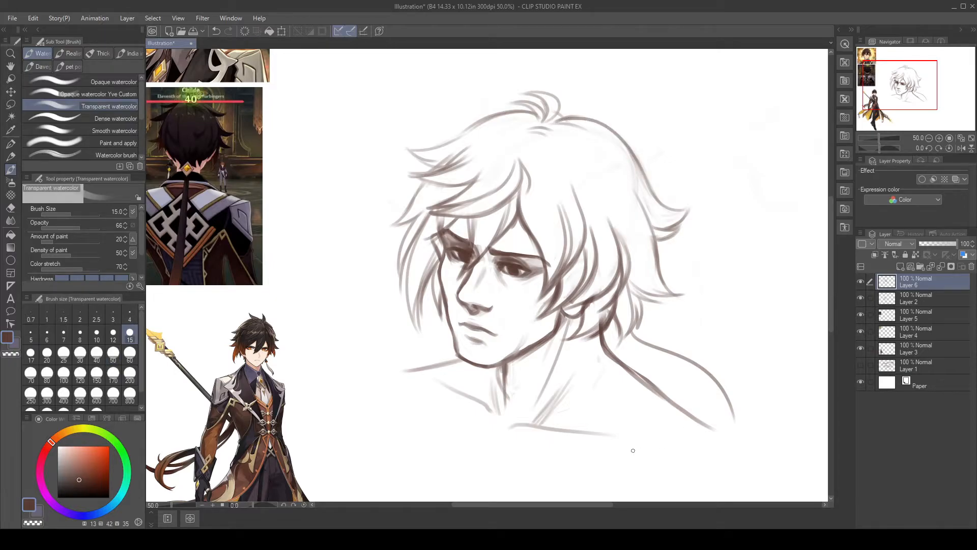
# Step: Erase the crown tuft and redraw it as two larger pointed locks curving up from the parting
pyautogui.moveTo(515, 245); pyautogui.dragTo(549, 320)
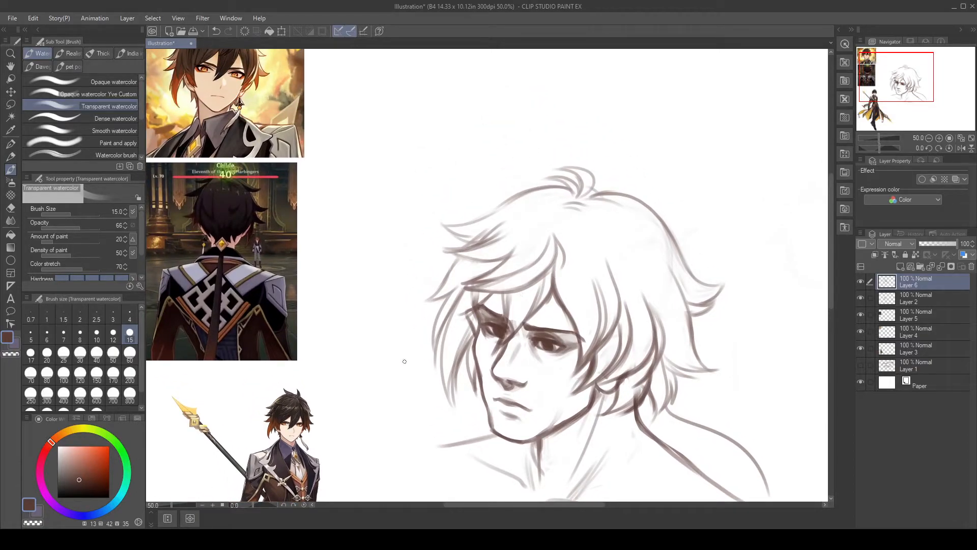
pyautogui.moveTo(356, 428)
pyautogui.mouseDown()
pyautogui.moveTo(460, 485)
pyautogui.moveTo(436, 336)
pyautogui.moveTo(381, 385)
pyautogui.moveTo(353, 454)
pyautogui.moveTo(362, 471)
pyautogui.moveTo(374, 435)
pyautogui.mouseUp()
pyautogui.press('e')
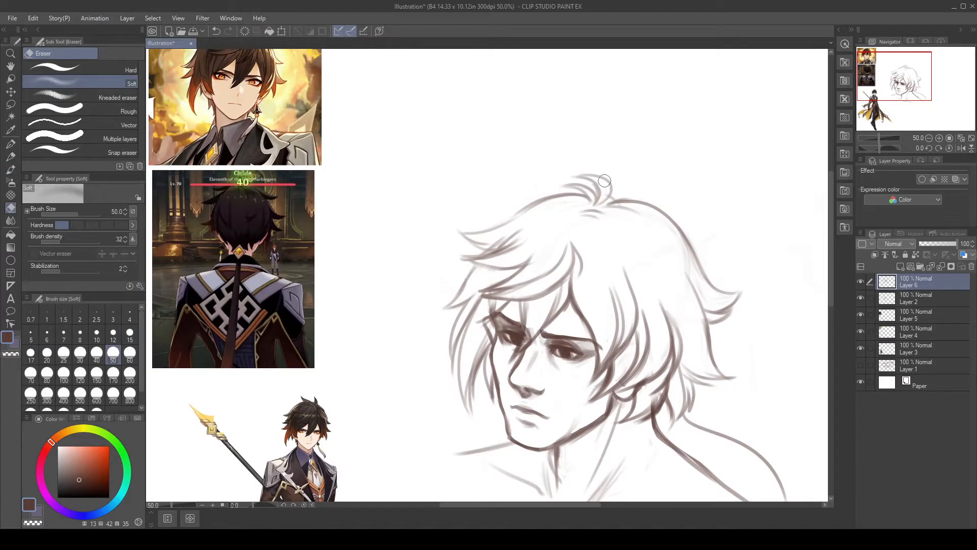
pyautogui.moveTo(575, 181)
pyautogui.mouseDown()
pyautogui.moveTo(603, 196)
pyautogui.moveTo(593, 168)
pyautogui.moveTo(625, 277)
pyautogui.moveTo(634, 172)
pyautogui.moveTo(624, 181)
pyautogui.moveTo(638, 174)
pyautogui.mouseUp()
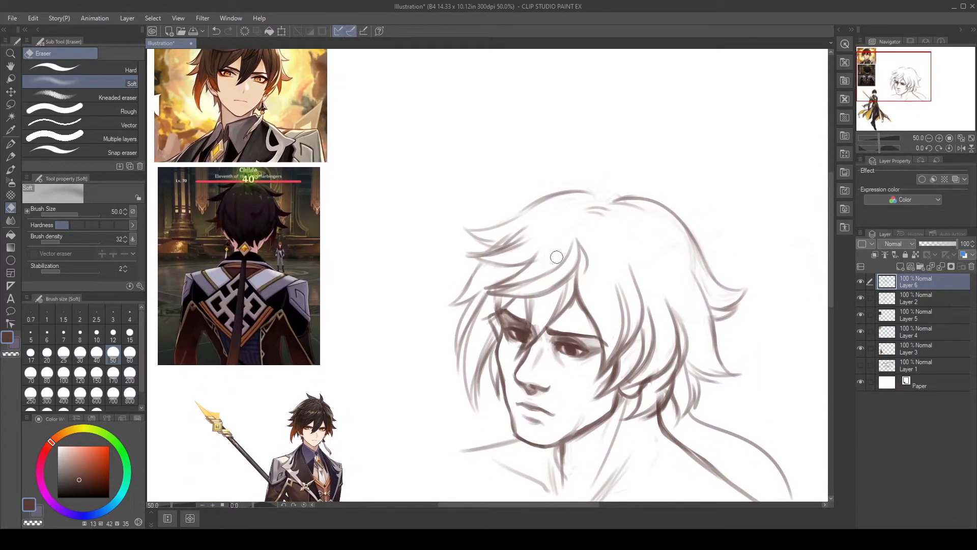
pyautogui.press('b')
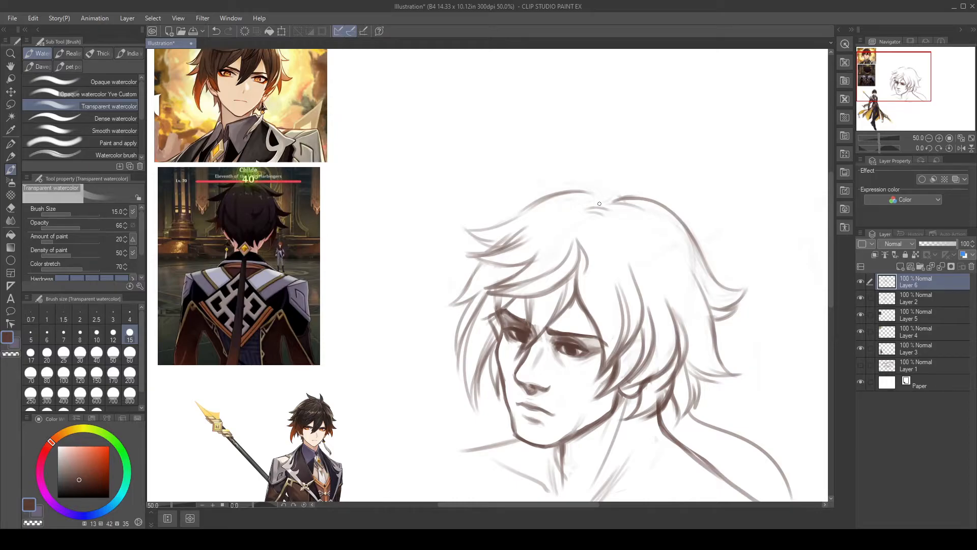
pyautogui.moveTo(611, 206)
pyautogui.mouseDown()
pyautogui.moveTo(596, 171)
pyautogui.moveTo(597, 190)
pyautogui.moveTo(547, 174)
pyautogui.moveTo(583, 209)
pyautogui.mouseUp()
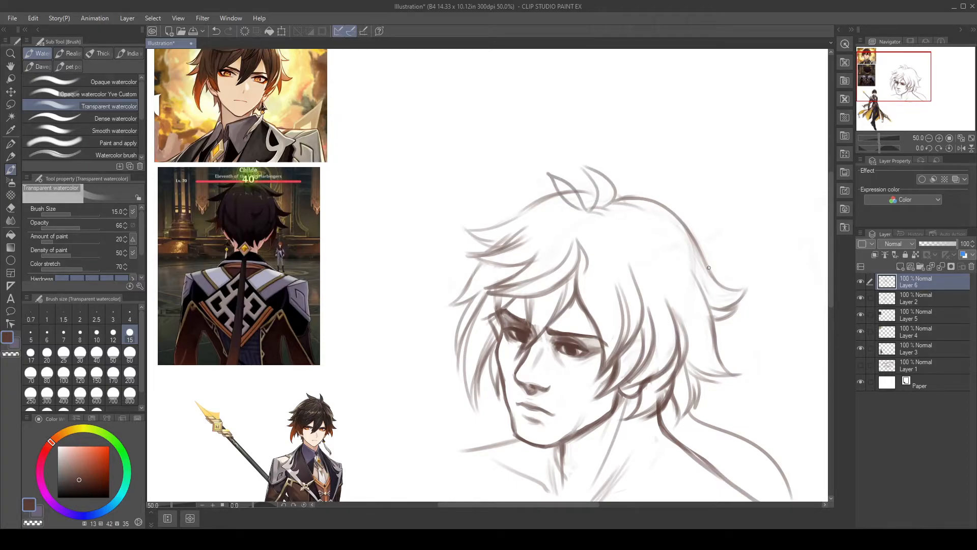
# Step: Redraw the two curved hair tufts at the crown with the Transparent watercolor brush
pyautogui.hotkey('ctrl', 'z')
pyautogui.moveTo(584, 210)
pyautogui.mouseDown()
pyautogui.moveTo(531, 178)
pyautogui.moveTo(561, 208)
pyautogui.mouseUp()
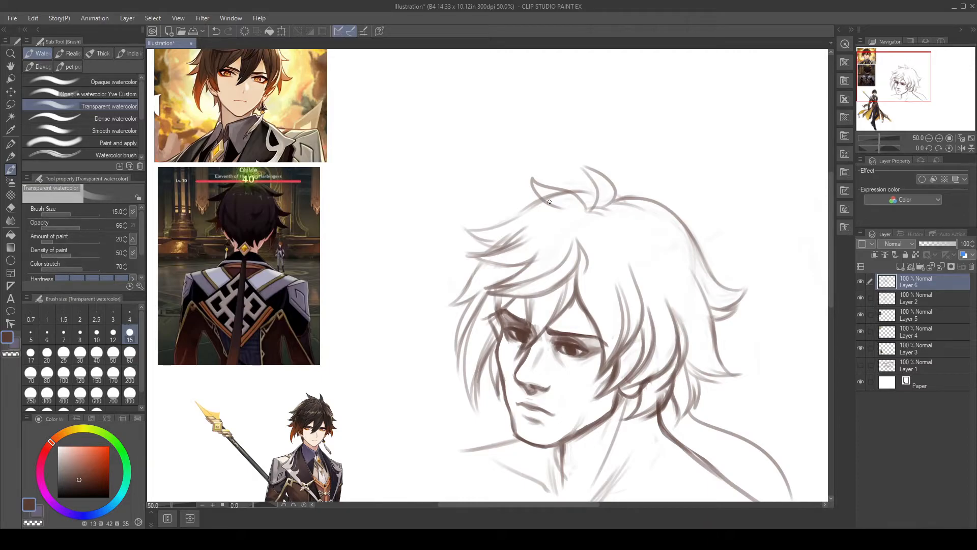
pyautogui.moveTo(530, 177)
pyautogui.mouseDown()
pyautogui.moveTo(554, 207)
pyautogui.moveTo(573, 194)
pyautogui.moveTo(586, 207)
pyautogui.moveTo(586, 195)
pyautogui.moveTo(596, 199)
pyautogui.mouseUp()
pyautogui.moveTo(574, 160)
pyautogui.mouseDown()
pyautogui.moveTo(596, 192)
pyautogui.moveTo(614, 191)
pyautogui.mouseUp()
pyautogui.moveTo(549, 204)
pyautogui.mouseDown()
pyautogui.moveTo(585, 212)
pyautogui.moveTo(551, 219)
pyautogui.mouseUp()
pyautogui.hotkey('ctrl', 'z')
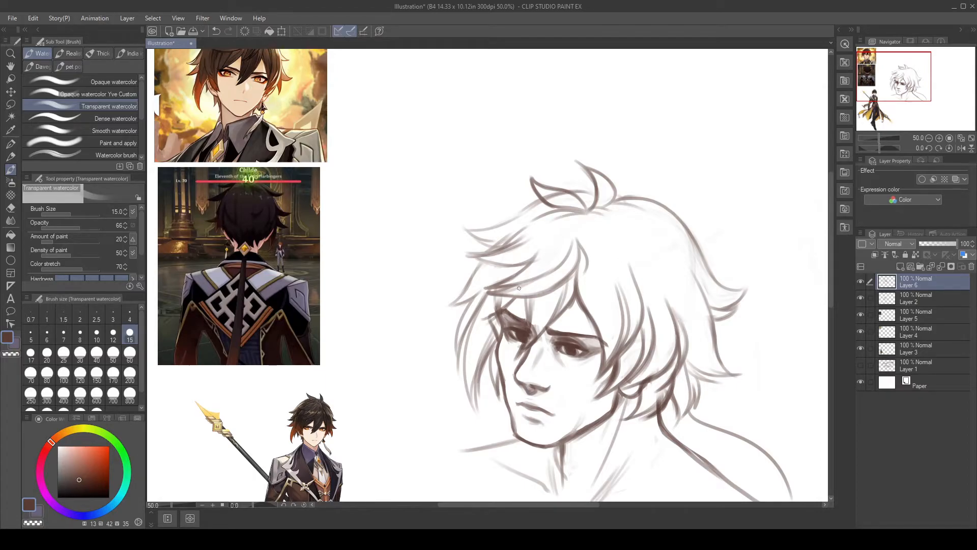
pyautogui.press('e')
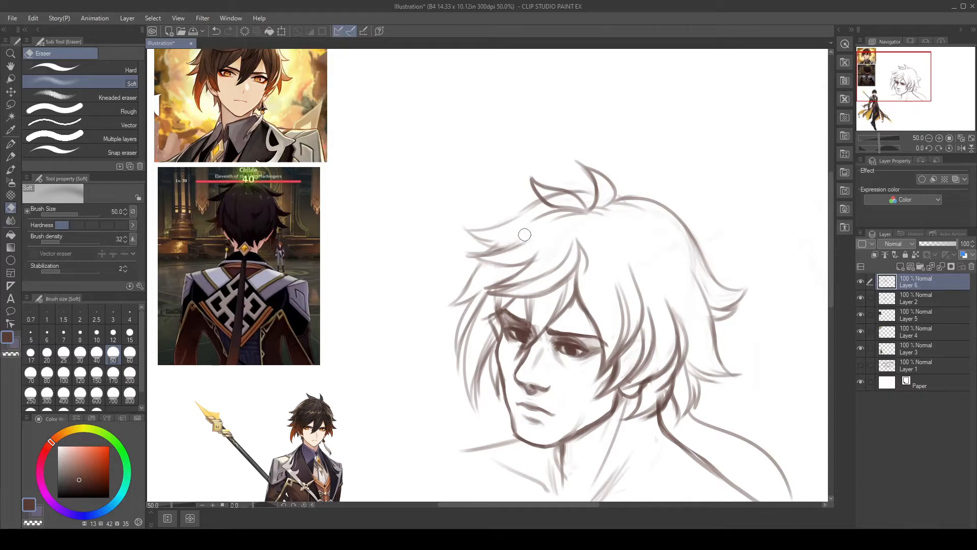
pyautogui.press('b')
pyautogui.moveTo(490, 248)
pyautogui.mouseDown()
pyautogui.moveTo(550, 210)
pyautogui.moveTo(504, 239)
pyautogui.moveTo(518, 241)
pyautogui.moveTo(455, 303)
pyautogui.mouseUp()
pyautogui.moveTo(507, 264); pyautogui.dragTo(476, 283)
pyautogui.hotkey('ctrl', 'z')
pyautogui.hotkey('ctrl', 'z')
pyautogui.hotkey('ctrl', 'z')
pyautogui.hotkey('ctrl', 'z')
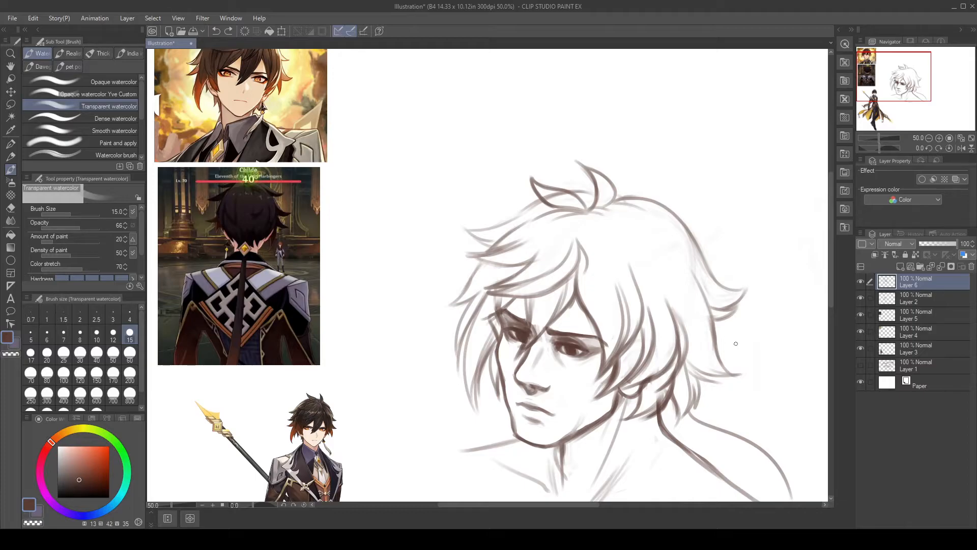
# Step: Erase the stray line inside the crown tuft and fade the crown outline behind it with the Soft eraser
pyautogui.press('e')
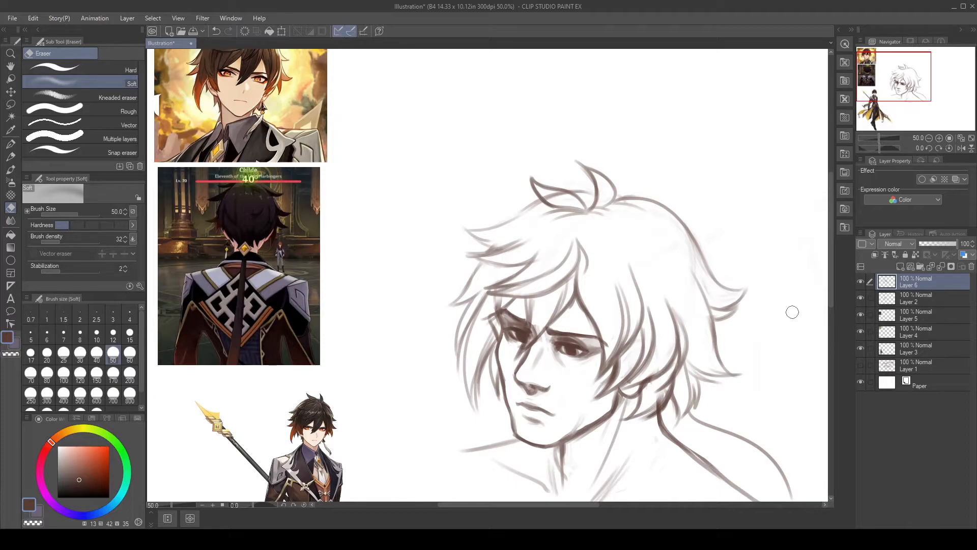
pyautogui.hotkey('ctrl', 'z')
pyautogui.moveTo(551, 194)
pyautogui.mouseDown()
pyautogui.moveTo(542, 191)
pyautogui.moveTo(564, 199)
pyautogui.mouseUp()
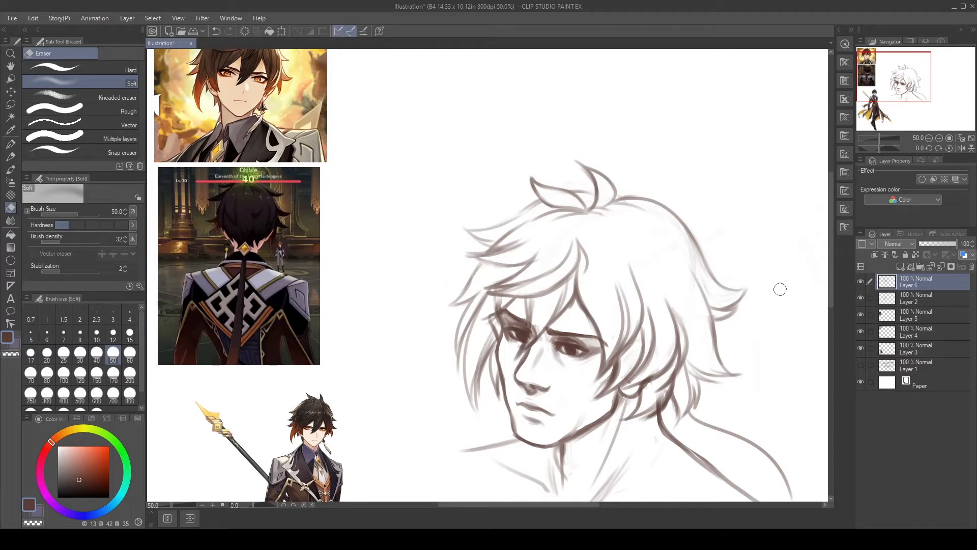
pyautogui.moveTo(634, 197)
pyautogui.mouseDown()
pyautogui.moveTo(625, 199)
pyautogui.moveTo(650, 198)
pyautogui.mouseUp()
pyautogui.moveTo(717, 232); pyautogui.dragTo(626, 195)
pyautogui.moveTo(555, 160); pyautogui.dragTo(611, 199)
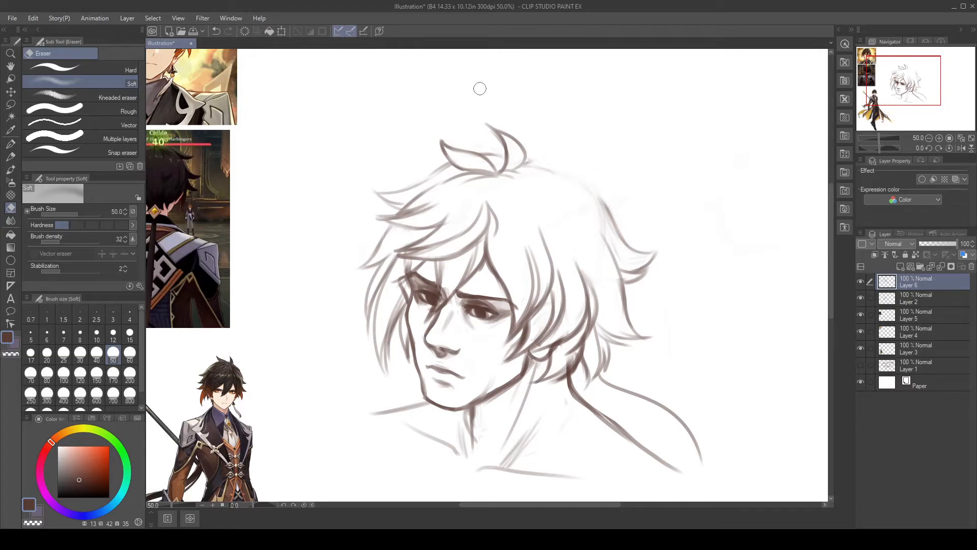
# Step: Redraw the crown outline as a rounder curve from the tuft to the back of the head
pyautogui.press('b')
pyautogui.moveTo(524, 160)
pyautogui.mouseDown()
pyautogui.moveTo(570, 167)
pyautogui.moveTo(593, 184)
pyautogui.mouseUp()
pyautogui.hotkey('ctrl', 'z')
pyautogui.moveTo(525, 162)
pyautogui.mouseDown()
pyautogui.moveTo(580, 174)
pyautogui.moveTo(615, 216)
pyautogui.mouseUp()
pyautogui.hotkey('ctrl', 'z')
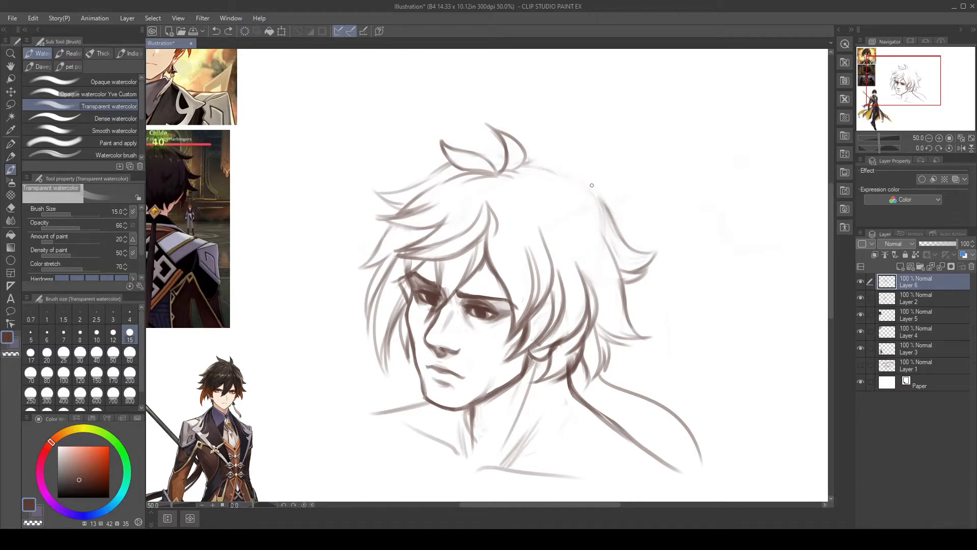
pyautogui.moveTo(526, 163)
pyautogui.mouseDown()
pyautogui.moveTo(581, 173)
pyautogui.moveTo(613, 223)
pyautogui.moveTo(579, 171)
pyautogui.moveTo(522, 159)
pyautogui.moveTo(563, 162)
pyautogui.moveTo(611, 219)
pyautogui.mouseUp()
pyautogui.hotkey('ctrl', 'z')
pyautogui.hotkey('ctrl', 'z')
# Step: Sketch the hairline between the two crown tufts and refine the front of the crown outline
pyautogui.moveTo(505, 152)
pyautogui.mouseDown()
pyautogui.moveTo(468, 150)
pyautogui.moveTo(504, 152)
pyautogui.moveTo(476, 147)
pyautogui.mouseUp()
pyautogui.hotkey('ctrl', 'z')
pyautogui.moveTo(465, 151)
pyautogui.mouseDown()
pyautogui.moveTo(513, 154)
pyautogui.moveTo(437, 165)
pyautogui.moveTo(450, 165)
pyautogui.moveTo(421, 179)
pyautogui.mouseUp()
pyautogui.press('e')
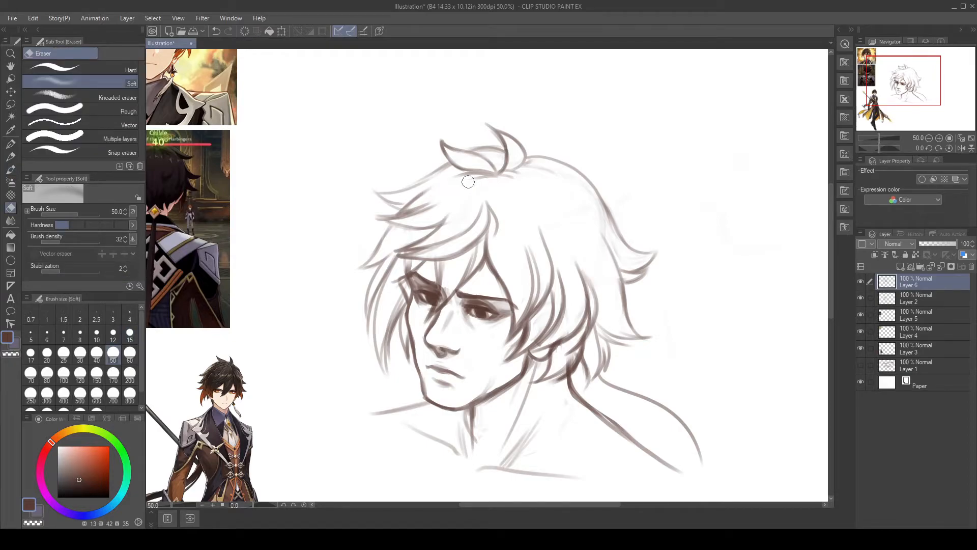
pyautogui.press('b')
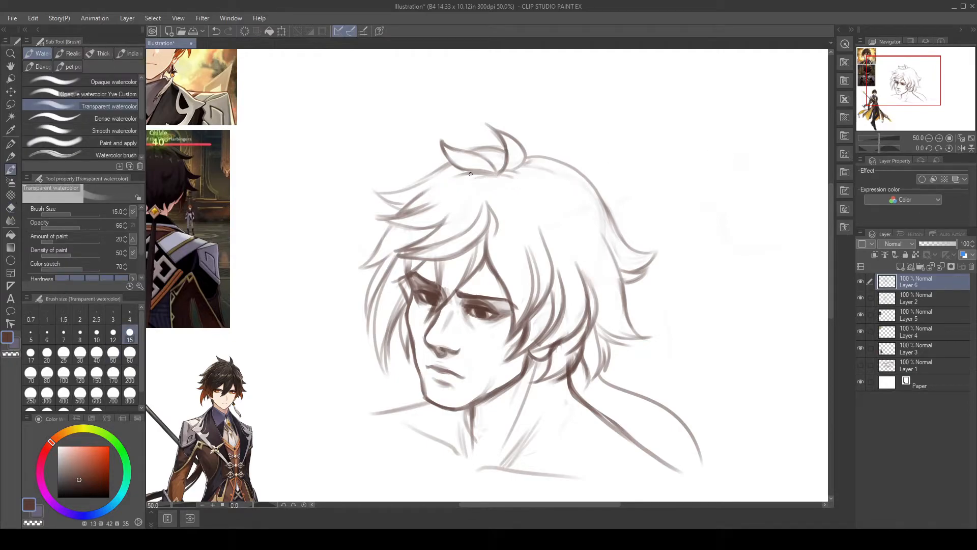
# Step: Extend the tuft's base line forward and add a curved strand at the parting above the forehead
pyautogui.moveTo(473, 173); pyautogui.dragTo(437, 179)
pyautogui.moveTo(493, 202); pyautogui.dragTo(491, 239)
pyautogui.press('e')
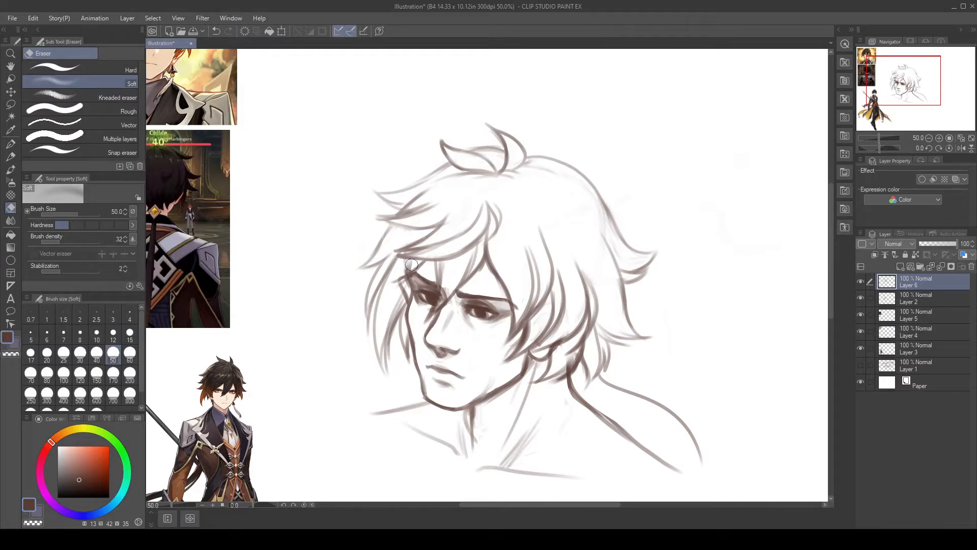
pyautogui.press('b')
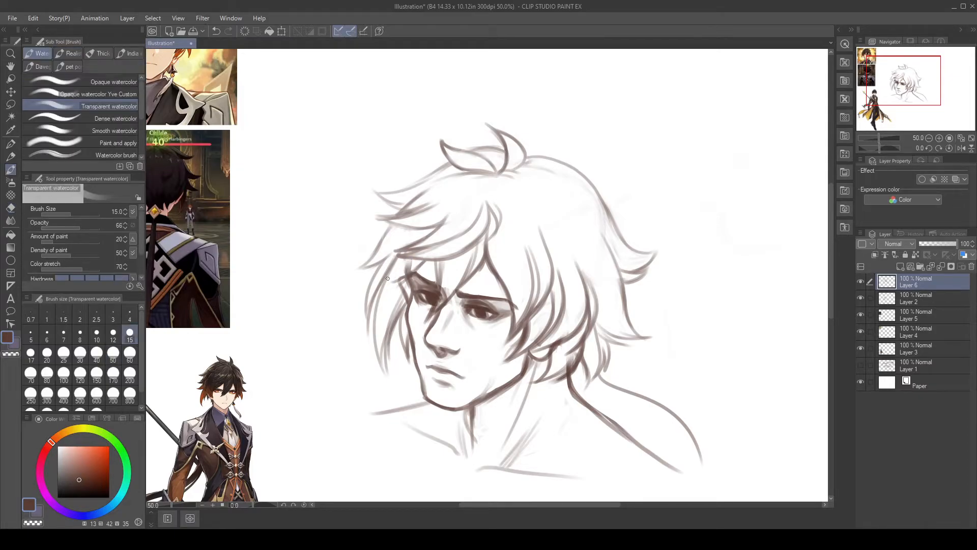
pyautogui.moveTo(407, 261); pyautogui.dragTo(392, 276)
pyautogui.hotkey('ctrl', 'z')
pyautogui.moveTo(415, 230)
pyautogui.mouseDown()
pyautogui.moveTo(376, 270)
pyautogui.moveTo(385, 266)
pyautogui.mouseUp()
pyautogui.hotkey('ctrl', 'z')
pyautogui.hotkey('ctrl', 'z')
pyautogui.moveTo(398, 246); pyautogui.dragTo(387, 278)
pyautogui.press('e')
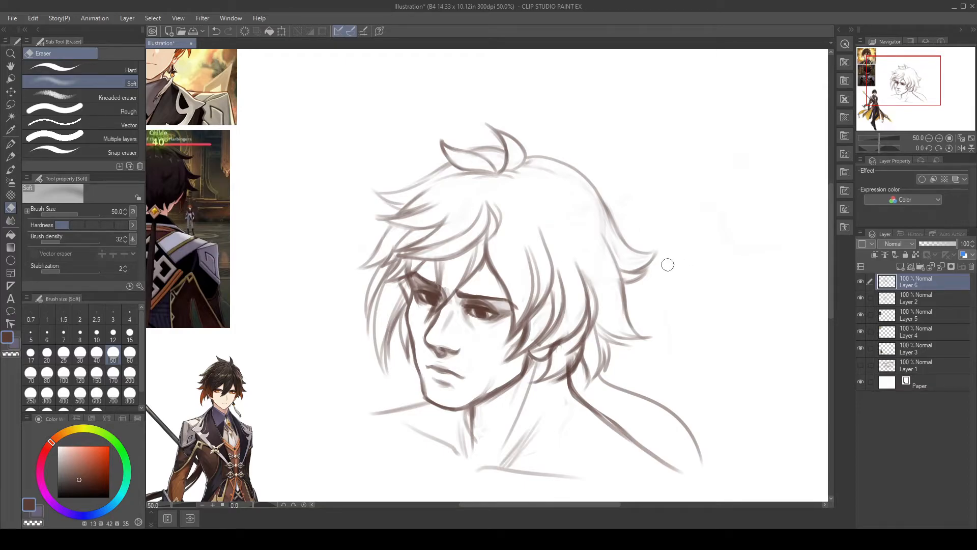
pyautogui.hotkey('ctrl', 'z')
# Step: Erase the faint strands at the far temple and draw new strands falling alongside the far cheek
pyautogui.click(396, 266)
pyautogui.click(398, 264)
pyautogui.moveTo(393, 273)
pyautogui.mouseDown()
pyautogui.moveTo(387, 250)
pyautogui.moveTo(381, 267)
pyautogui.moveTo(406, 269)
pyautogui.moveTo(405, 331)
pyautogui.mouseUp()
pyautogui.press('b')
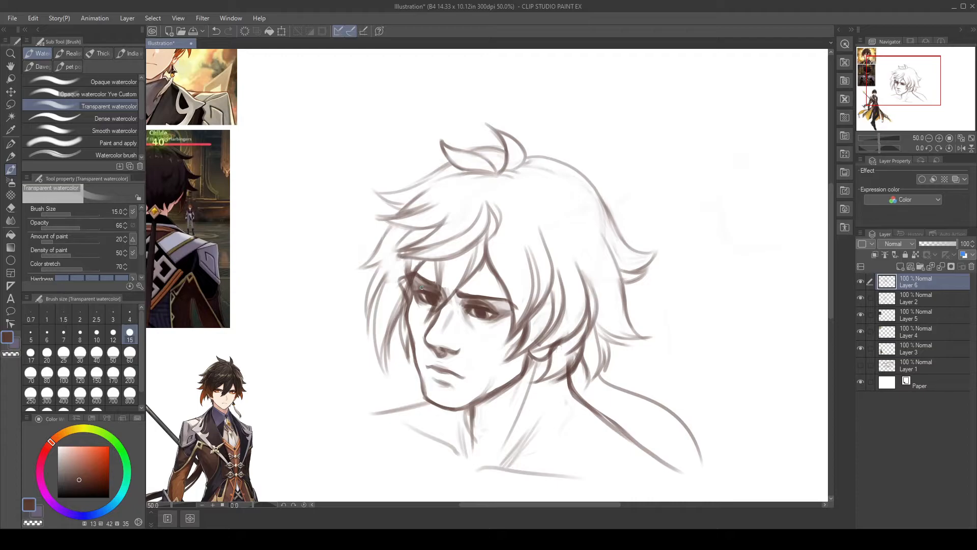
pyautogui.moveTo(397, 260)
pyautogui.mouseDown()
pyautogui.moveTo(388, 307)
pyautogui.moveTo(391, 296)
pyautogui.moveTo(389, 310)
pyautogui.moveTo(405, 321)
pyautogui.mouseUp()
pyautogui.moveTo(408, 287); pyautogui.dragTo(404, 348)
pyautogui.moveTo(394, 309)
pyautogui.mouseDown()
pyautogui.moveTo(409, 358)
pyautogui.moveTo(394, 321)
pyautogui.moveTo(413, 360)
pyautogui.mouseUp()
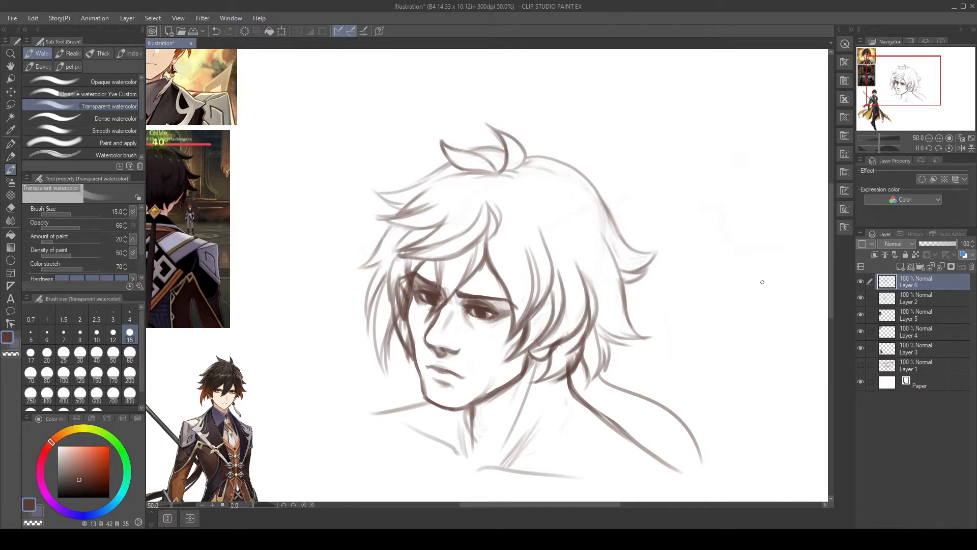
# Step: Clean up and darken the strands beside the far cheek, and touch up the fringe over the forehead
pyautogui.press('e')
pyautogui.moveTo(396, 311); pyautogui.dragTo(401, 336)
pyautogui.moveTo(399, 311)
pyautogui.mouseDown()
pyautogui.moveTo(407, 345)
pyautogui.moveTo(401, 336)
pyautogui.mouseUp()
pyautogui.moveTo(398, 283)
pyautogui.mouseDown()
pyautogui.moveTo(402, 305)
pyautogui.moveTo(404, 268)
pyautogui.moveTo(393, 281)
pyautogui.moveTo(392, 262)
pyautogui.moveTo(388, 292)
pyautogui.moveTo(397, 278)
pyautogui.moveTo(405, 322)
pyautogui.moveTo(397, 291)
pyautogui.moveTo(398, 323)
pyautogui.moveTo(392, 309)
pyautogui.moveTo(412, 363)
pyautogui.mouseUp()
pyautogui.press('b')
pyautogui.moveTo(393, 313)
pyautogui.mouseDown()
pyautogui.moveTo(387, 362)
pyautogui.moveTo(414, 363)
pyautogui.moveTo(425, 393)
pyautogui.mouseUp()
pyautogui.press('e')
pyautogui.press('b')
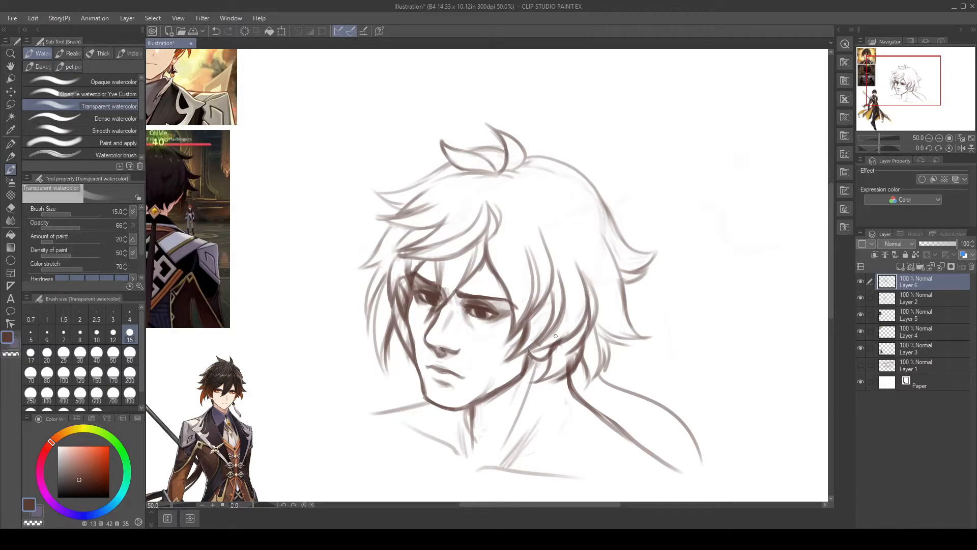
pyautogui.moveTo(437, 261)
pyautogui.mouseDown()
pyautogui.moveTo(435, 291)
pyautogui.moveTo(436, 270)
pyautogui.moveTo(457, 298)
pyautogui.moveTo(437, 310)
pyautogui.moveTo(459, 292)
pyautogui.moveTo(435, 310)
pyautogui.moveTo(467, 275)
pyautogui.mouseUp()
pyautogui.moveTo(441, 310); pyautogui.dragTo(473, 274)
# Step: Add a loose upper strand and an inner strand to the low ponytail behind the neck
pyautogui.moveTo(701, 418); pyautogui.dragTo(657, 312)
pyautogui.moveTo(549, 272)
pyautogui.mouseDown()
pyautogui.moveTo(618, 278)
pyautogui.moveTo(655, 305)
pyautogui.mouseUp()
pyautogui.moveTo(556, 276)
pyautogui.mouseDown()
pyautogui.moveTo(644, 295)
pyautogui.moveTo(654, 307)
pyautogui.moveTo(554, 275)
pyautogui.moveTo(593, 318)
pyautogui.moveTo(608, 320)
pyautogui.mouseUp()
pyautogui.hotkey('ctrl', 'z')
pyautogui.moveTo(537, 286)
pyautogui.mouseDown()
pyautogui.moveTo(655, 359)
pyautogui.moveTo(595, 307)
pyautogui.mouseUp()
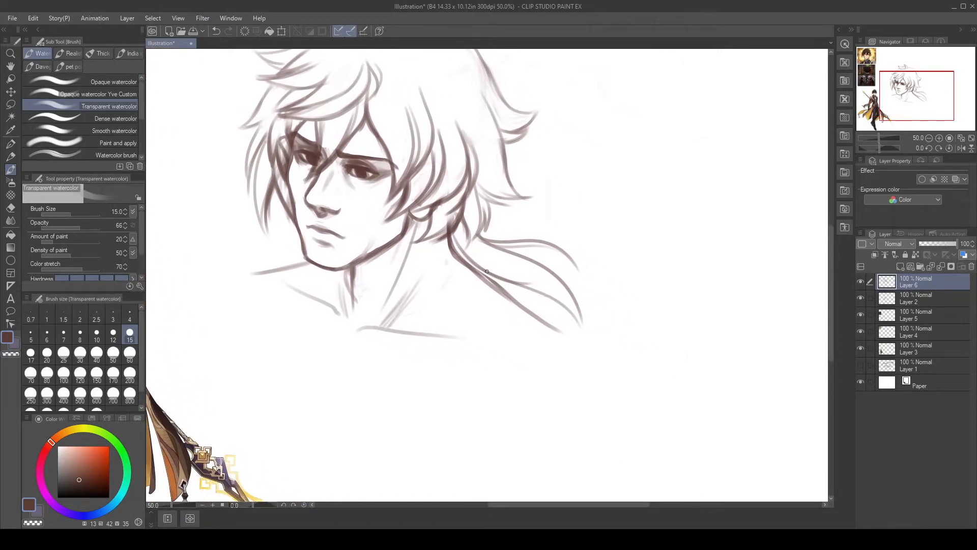
pyautogui.hotkey('ctrl', 'z')
pyautogui.moveTo(505, 283)
pyautogui.mouseDown()
pyautogui.moveTo(547, 317)
pyautogui.moveTo(631, 429)
pyautogui.mouseUp()
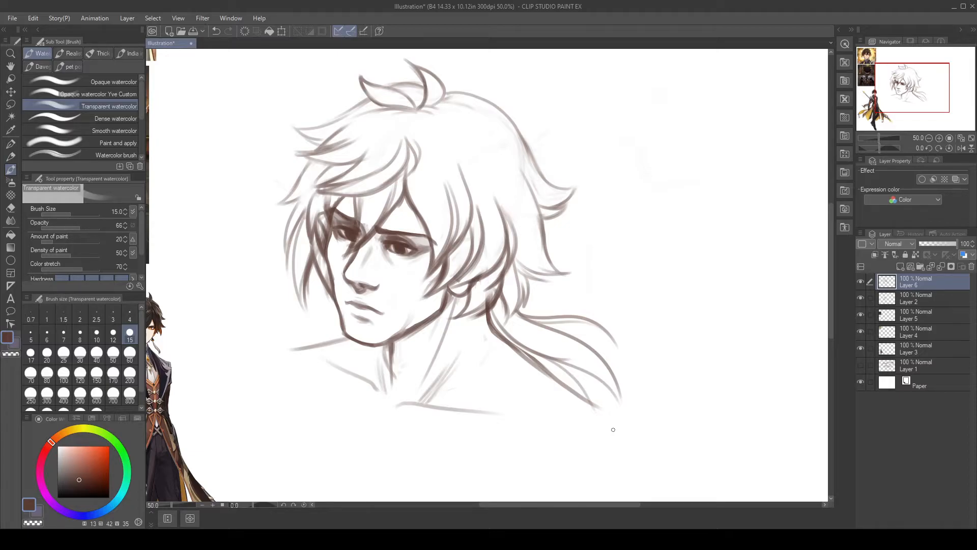
# Step: Draw an inner strand at the back of the head and darken the outline down to the outward flick
pyautogui.moveTo(518, 169); pyautogui.dragTo(543, 246)
pyautogui.hotkey('ctrl', 'z')
pyautogui.moveTo(517, 157)
pyautogui.mouseDown()
pyautogui.moveTo(530, 259)
pyautogui.moveTo(519, 148)
pyautogui.moveTo(547, 231)
pyautogui.mouseUp()
pyautogui.hotkey('ctrl', 'z')
pyautogui.hotkey('ctrl', 'z')
pyautogui.moveTo(518, 160); pyautogui.dragTo(540, 218)
pyautogui.moveTo(523, 136)
pyautogui.mouseDown()
pyautogui.moveTo(546, 181)
pyautogui.moveTo(570, 192)
pyautogui.mouseUp()
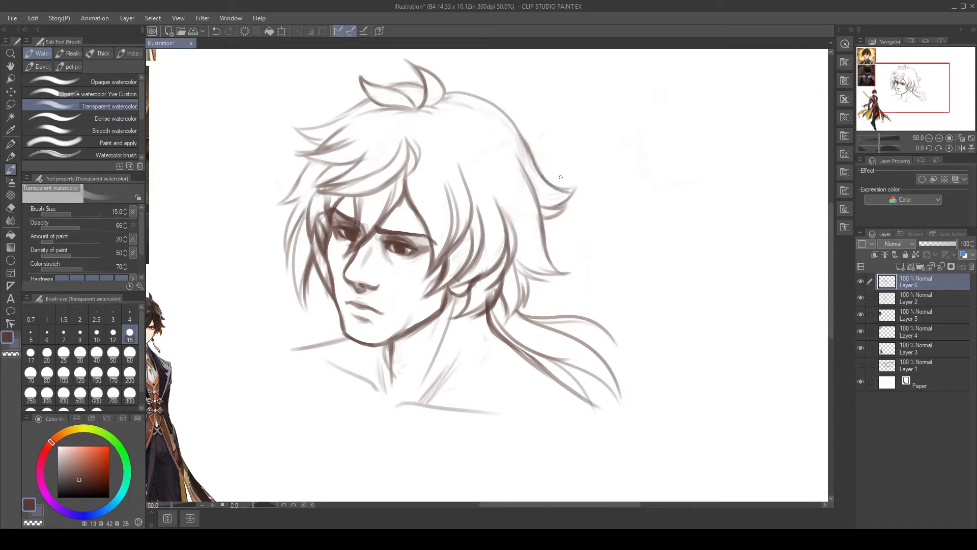
# Step: Darken the crown outline and clean up the lines where it meets the hair tufts
pyautogui.moveTo(650, 351); pyautogui.dragTo(664, 410)
pyautogui.moveTo(437, 147)
pyautogui.mouseDown()
pyautogui.moveTo(407, 142)
pyautogui.moveTo(496, 157)
pyautogui.moveTo(526, 179)
pyautogui.mouseUp()
pyautogui.moveTo(656, 356)
pyautogui.mouseDown()
pyautogui.moveTo(711, 319)
pyautogui.moveTo(717, 343)
pyautogui.mouseUp()
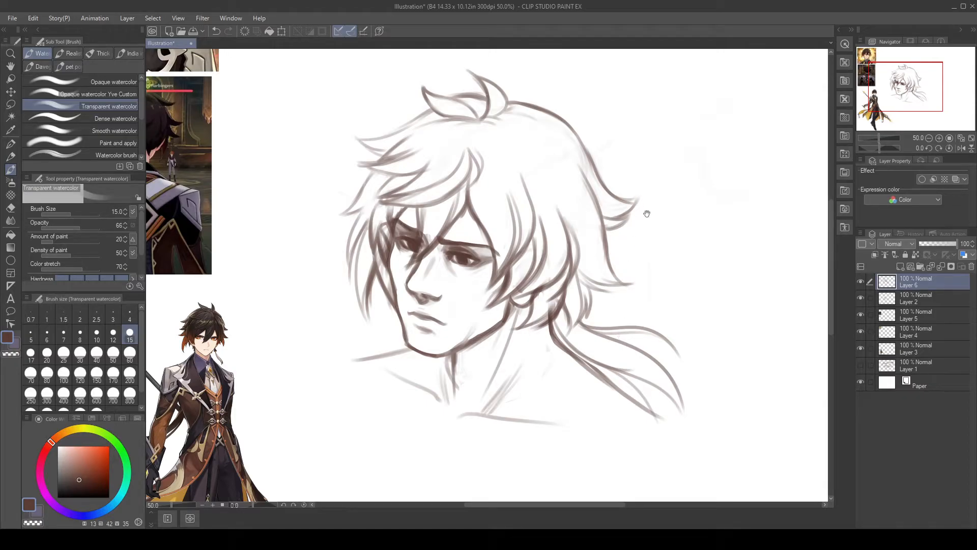
pyautogui.moveTo(640, 203); pyautogui.dragTo(645, 310)
pyautogui.press('e')
pyautogui.moveTo(487, 210); pyautogui.dragTo(465, 204)
pyautogui.press('b')
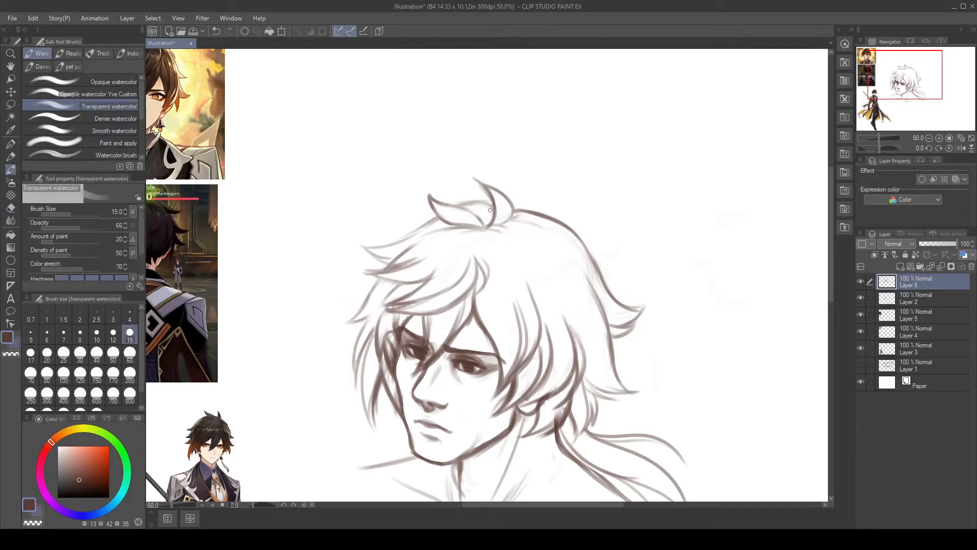
pyautogui.moveTo(493, 202)
pyautogui.mouseDown()
pyautogui.moveTo(457, 203)
pyautogui.moveTo(540, 211)
pyautogui.moveTo(519, 207)
pyautogui.moveTo(564, 223)
pyautogui.moveTo(520, 205)
pyautogui.moveTo(571, 236)
pyautogui.moveTo(518, 212)
pyautogui.moveTo(563, 239)
pyautogui.moveTo(533, 202)
pyautogui.moveTo(545, 201)
pyautogui.moveTo(566, 223)
pyautogui.moveTo(514, 205)
pyautogui.moveTo(580, 243)
pyautogui.mouseUp()
pyautogui.press('e')
pyautogui.press('b')
pyautogui.moveTo(662, 370); pyautogui.dragTo(622, 306)
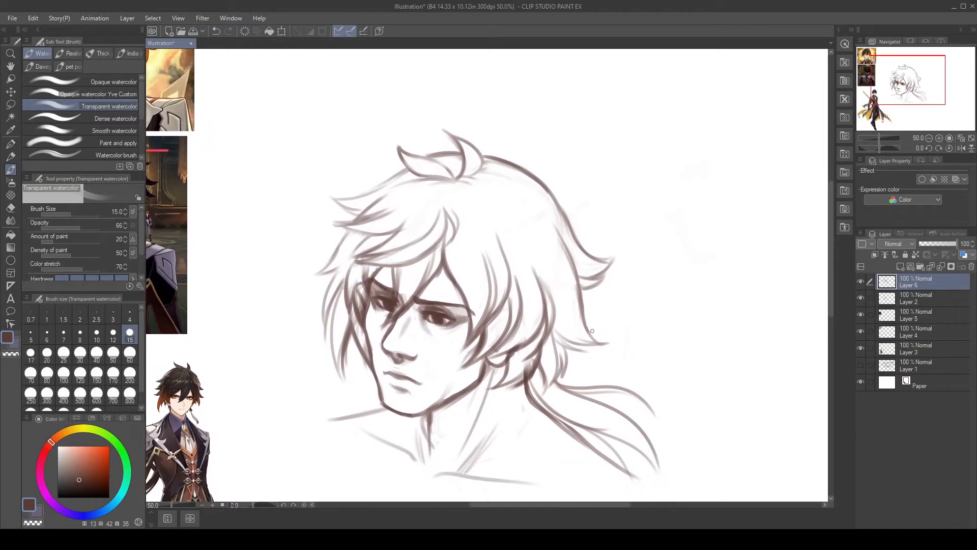
# Step: Draw darker hair strands sweeping down behind the ear toward the nape
pyautogui.press('e')
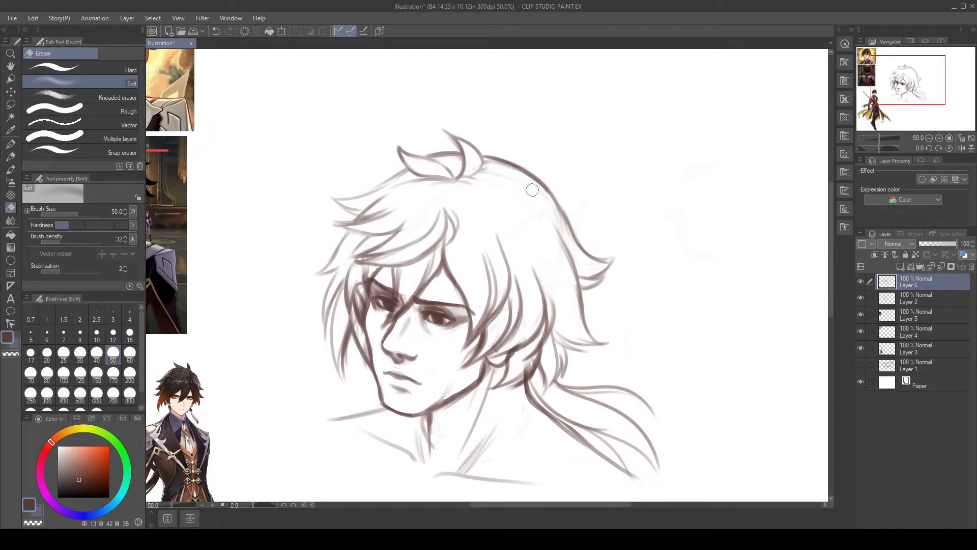
pyautogui.press('b')
pyautogui.moveTo(549, 281)
pyautogui.mouseDown()
pyautogui.moveTo(555, 318)
pyautogui.moveTo(496, 385)
pyautogui.moveTo(545, 316)
pyautogui.moveTo(545, 277)
pyautogui.moveTo(539, 348)
pyautogui.mouseUp()
pyautogui.hotkey('ctrl', 'z')
pyautogui.moveTo(550, 286); pyautogui.dragTo(540, 347)
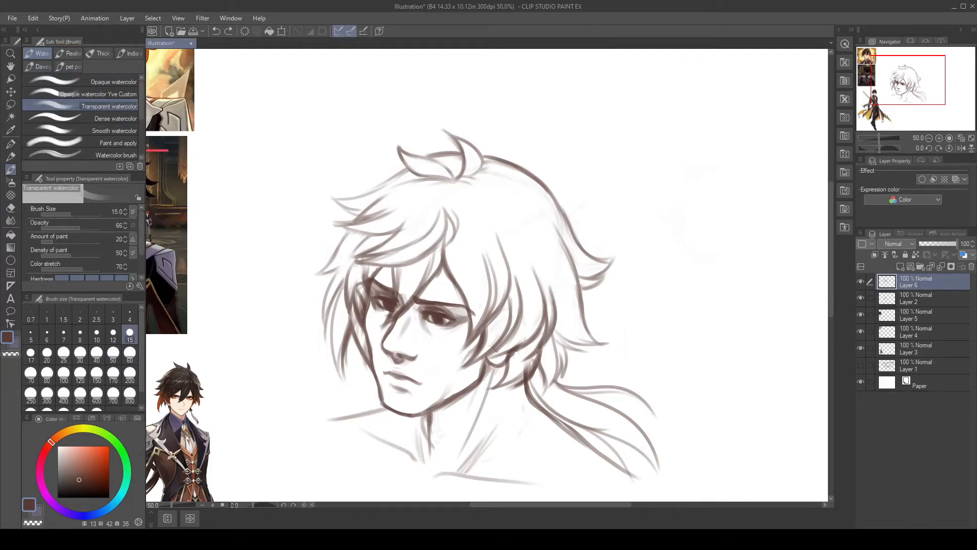
pyautogui.moveTo(547, 274); pyautogui.dragTo(556, 323)
pyautogui.press('e')
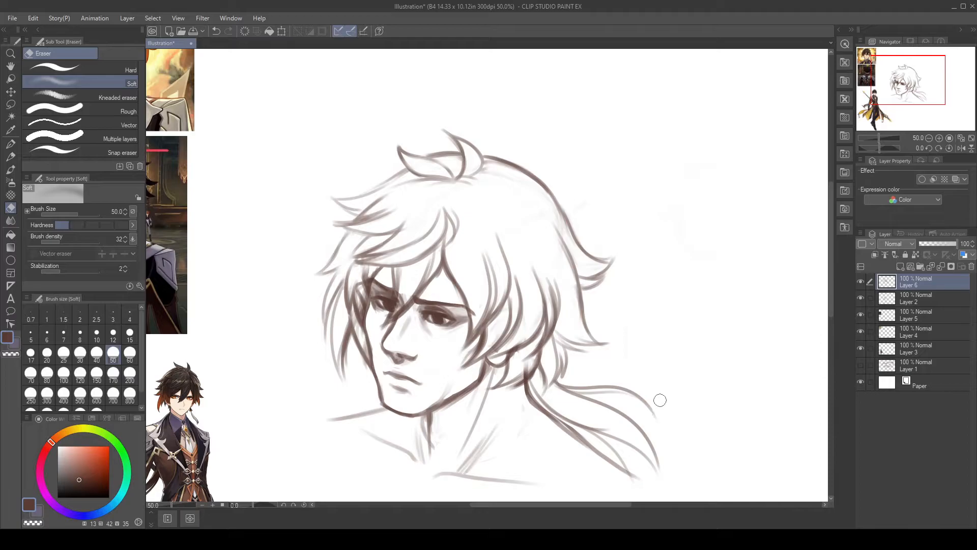
# Step: Lengthen the ponytail with a longer curved outer strand below its tip
pyautogui.moveTo(601, 413)
pyautogui.mouseDown()
pyautogui.moveTo(676, 341)
pyautogui.moveTo(606, 371)
pyautogui.mouseUp()
pyautogui.press('b')
pyautogui.moveTo(685, 405)
pyautogui.mouseDown()
pyautogui.moveTo(619, 320)
pyautogui.moveTo(623, 379)
pyautogui.mouseUp()
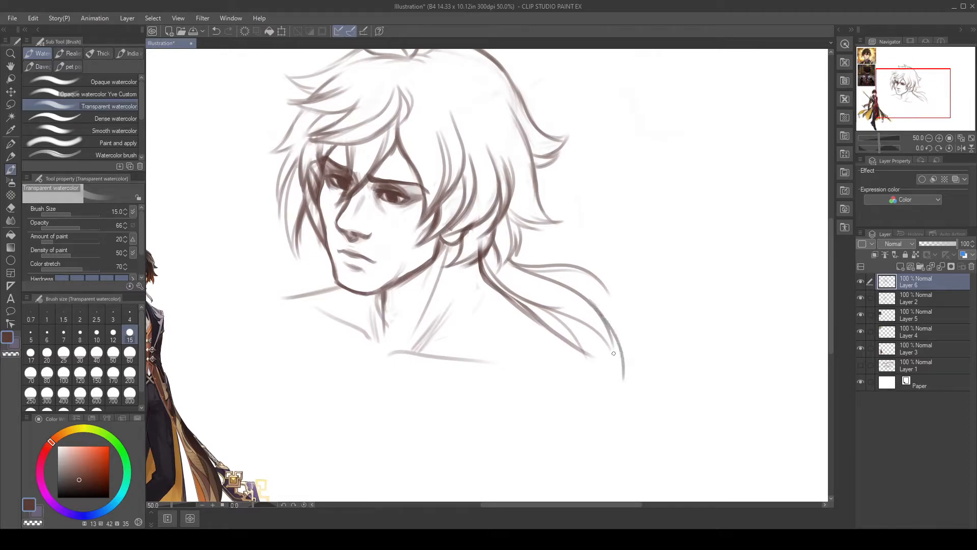
pyautogui.moveTo(529, 397); pyautogui.dragTo(638, 423)
# Step: Draw the collar's upper edge as a curve from the nape down to the base of the throat
pyautogui.moveTo(590, 295); pyautogui.dragTo(517, 338)
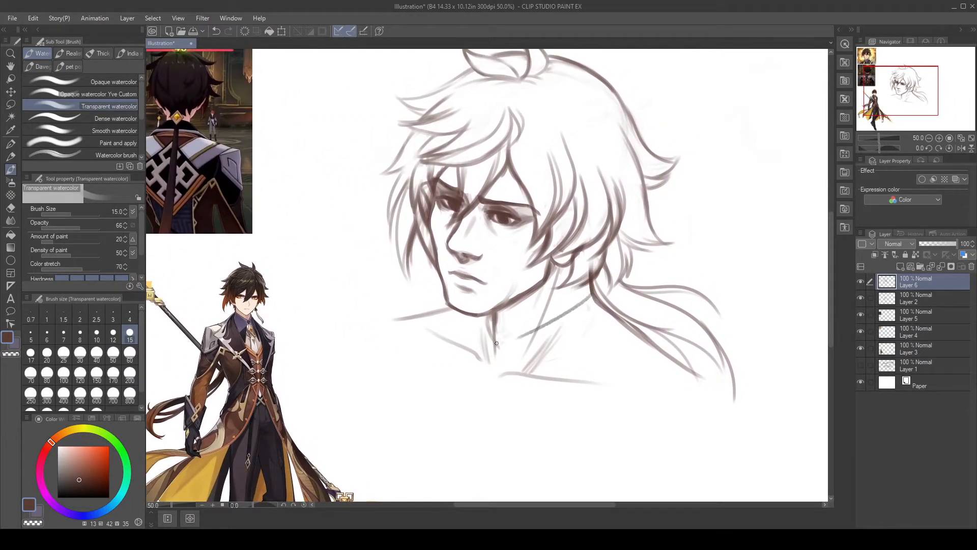
pyautogui.hotkey('ctrl', 'z')
pyautogui.moveTo(591, 290); pyautogui.dragTo(515, 350)
pyautogui.moveTo(493, 318)
pyautogui.mouseDown()
pyautogui.moveTo(497, 353)
pyautogui.moveTo(551, 329)
pyautogui.mouseUp()
pyautogui.hotkey('ctrl', 'z')
pyautogui.moveTo(492, 321)
pyautogui.mouseDown()
pyautogui.moveTo(499, 352)
pyautogui.moveTo(588, 309)
pyautogui.mouseUp()
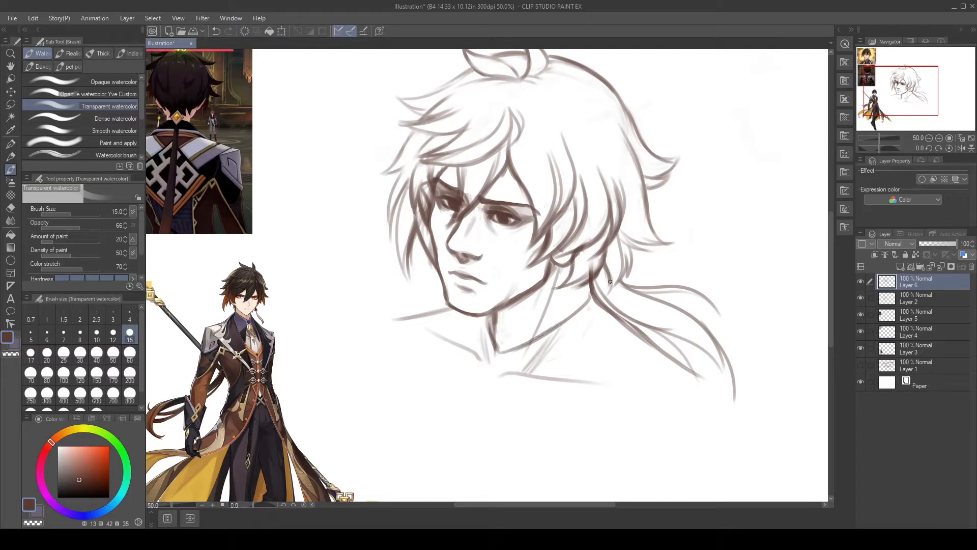
# Step: Sketch the small knot at the throat and the outer edge of the far collar flap below the chin
pyautogui.moveTo(497, 351); pyautogui.dragTo(490, 372)
pyautogui.moveTo(497, 353)
pyautogui.mouseDown()
pyautogui.moveTo(491, 374)
pyautogui.moveTo(497, 351)
pyautogui.moveTo(490, 372)
pyautogui.moveTo(451, 377)
pyautogui.mouseUp()
pyautogui.hotkey('ctrl', 'z')
pyautogui.moveTo(497, 350)
pyautogui.mouseDown()
pyautogui.moveTo(462, 370)
pyautogui.moveTo(514, 386)
pyautogui.mouseUp()
pyautogui.moveTo(476, 317); pyautogui.dragTo(464, 367)
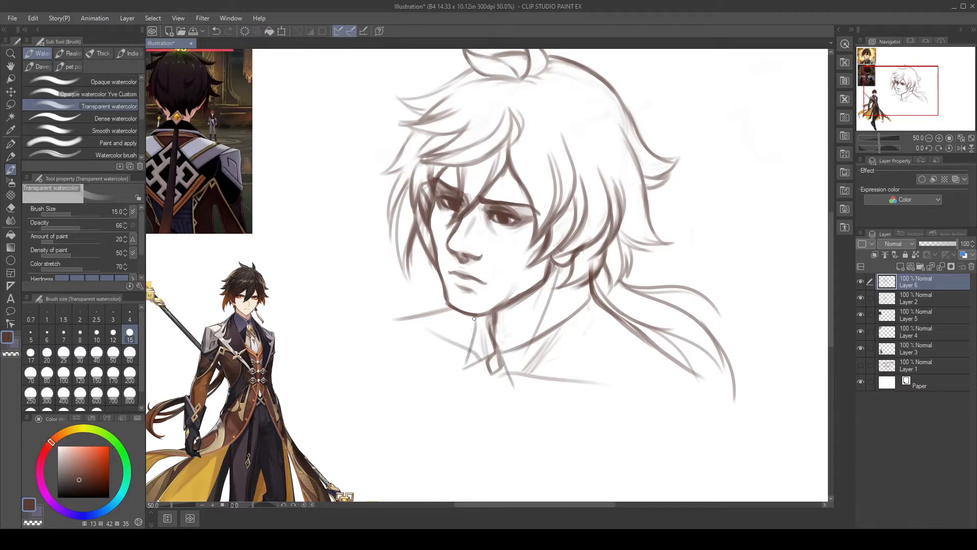
pyautogui.hotkey('ctrl', 'z')
pyautogui.moveTo(472, 316); pyautogui.dragTo(460, 383)
pyautogui.hotkey('ctrl', 'z')
pyautogui.moveTo(477, 314); pyautogui.dragTo(461, 373)
# Step: Draw the near collar flap from the nape to a point on the chest below the throat
pyautogui.moveTo(595, 293)
pyautogui.mouseDown()
pyautogui.moveTo(539, 379)
pyautogui.moveTo(591, 301)
pyautogui.moveTo(563, 371)
pyautogui.mouseUp()
pyautogui.hotkey('ctrl', 'z')
pyautogui.hotkey('ctrl', 'z')
pyautogui.moveTo(589, 289); pyautogui.dragTo(550, 397)
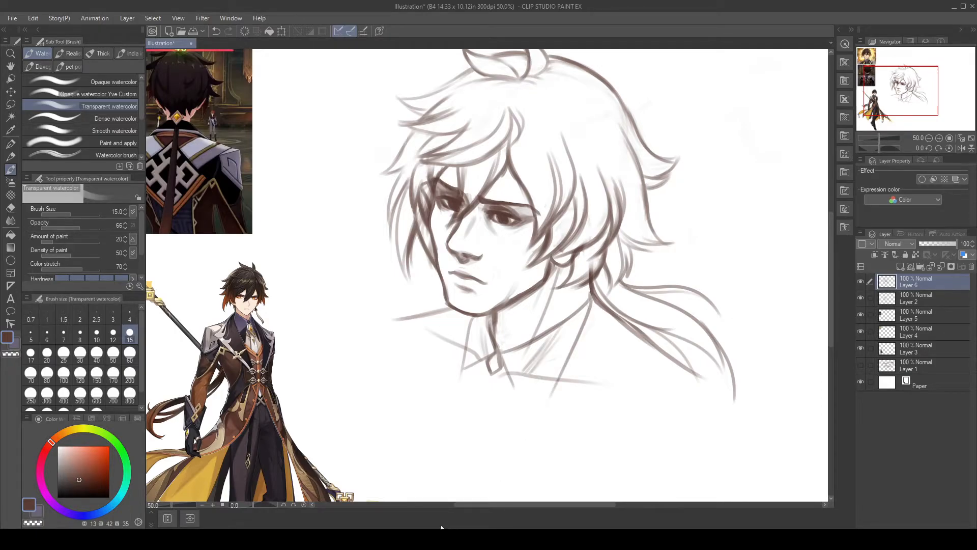
pyautogui.moveTo(503, 358)
pyautogui.mouseDown()
pyautogui.moveTo(526, 396)
pyautogui.moveTo(595, 315)
pyautogui.mouseUp()
pyautogui.hotkey('ctrl', 'z')
pyautogui.moveTo(526, 400); pyautogui.dragTo(584, 323)
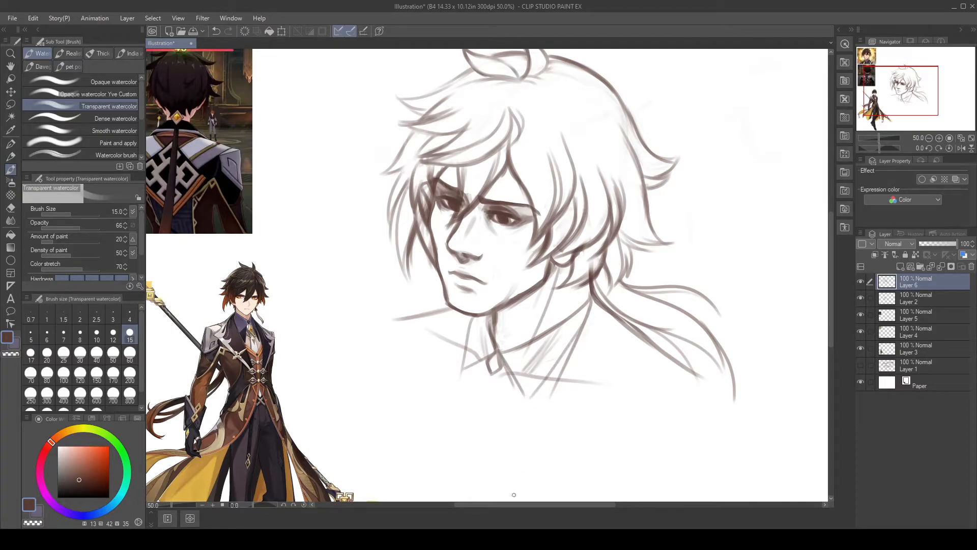
# Step: Fade the near collar flap's extra edge line and darken the edges of the far collar flap
pyautogui.press('e')
pyautogui.moveTo(584, 335); pyautogui.dragTo(556, 388)
pyautogui.press('b')
pyautogui.moveTo(498, 353); pyautogui.dragTo(457, 375)
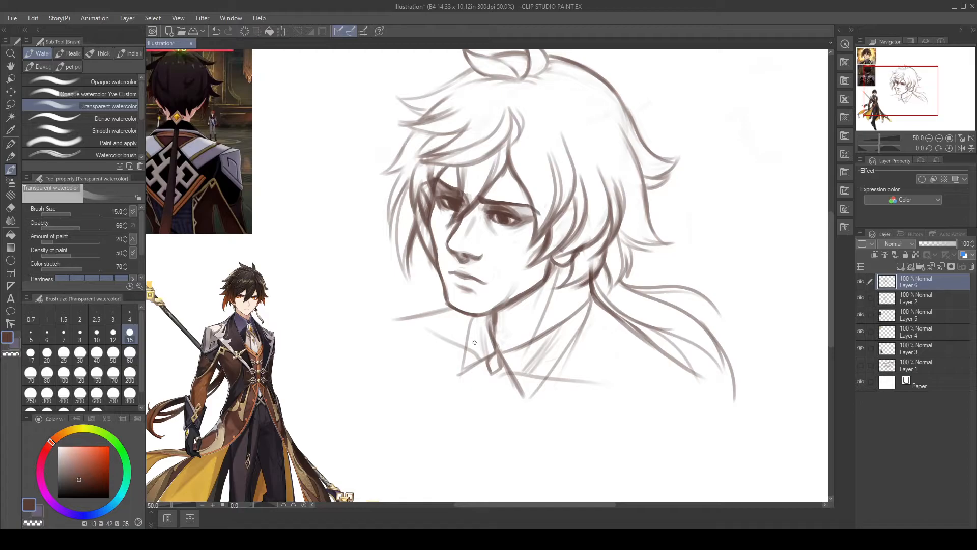
pyautogui.moveTo(472, 315); pyautogui.dragTo(458, 371)
# Step: Draw the far shoulder line sloping away from the collar flap
pyautogui.moveTo(467, 314); pyautogui.dragTo(400, 337)
pyautogui.hotkey('ctrl', 'z')
pyautogui.moveTo(469, 313); pyautogui.dragTo(392, 335)
# Step: Draw a long curved coat line from the nape down over the near shoulder
pyautogui.moveTo(637, 368); pyautogui.dragTo(597, 314)
pyautogui.hotkey('ctrl', 'z')
pyautogui.moveTo(426, 265); pyautogui.dragTo(362, 287)
pyautogui.moveTo(558, 248); pyautogui.dragTo(602, 341)
pyautogui.hotkey('ctrl', 'z')
pyautogui.moveTo(556, 248); pyautogui.dragTo(627, 377)
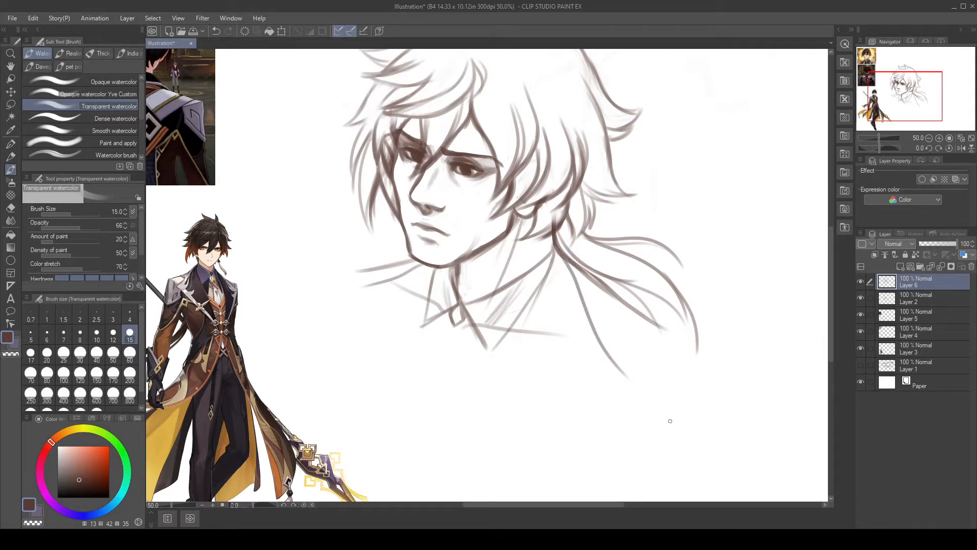
# Step: Darken the ponytail's lower strands and extend them to a pointed tip
pyautogui.moveTo(574, 260)
pyautogui.mouseDown()
pyautogui.moveTo(634, 302)
pyautogui.moveTo(687, 314)
pyautogui.mouseUp()
pyautogui.hotkey('ctrl', 'z')
pyautogui.hotkey('ctrl', 'z')
pyautogui.moveTo(577, 265)
pyautogui.mouseDown()
pyautogui.moveTo(660, 326)
pyautogui.moveTo(688, 329)
pyautogui.moveTo(696, 411)
pyautogui.mouseUp()
pyautogui.hotkey('ctrl', 'z')
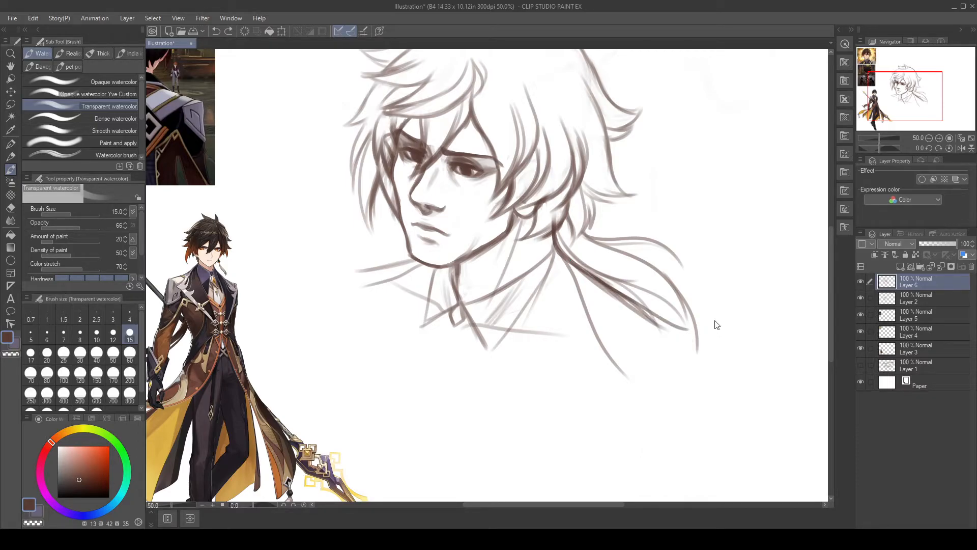
pyautogui.press('e')
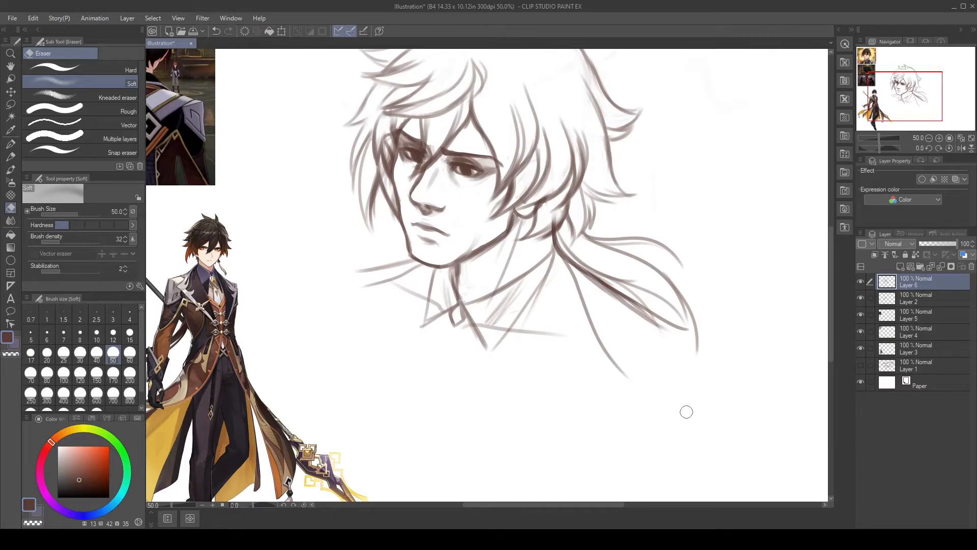
# Step: Compare the sketch with and without Layer 6 and add a new layer above it
pyautogui.moveTo(658, 362); pyautogui.dragTo(674, 421)
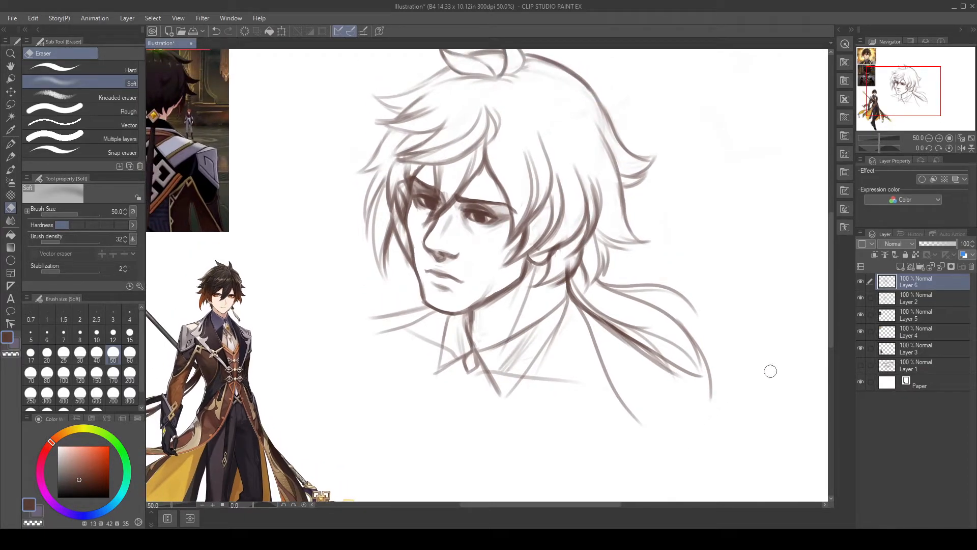
pyautogui.click(861, 282)
pyautogui.click(861, 282)
pyautogui.click(900, 266)
# Step: Erase the long curved coat line on Layer 6 and fade the ponytail's dark lower strand on Layer 2
pyautogui.moveTo(655, 397); pyautogui.dragTo(618, 390)
pyautogui.click(894, 299)
pyautogui.moveTo(589, 353)
pyautogui.mouseDown()
pyautogui.moveTo(565, 342)
pyautogui.moveTo(592, 392)
pyautogui.moveTo(596, 340)
pyautogui.moveTo(569, 310)
pyautogui.moveTo(633, 350)
pyautogui.moveTo(558, 308)
pyautogui.moveTo(582, 369)
pyautogui.mouseUp()
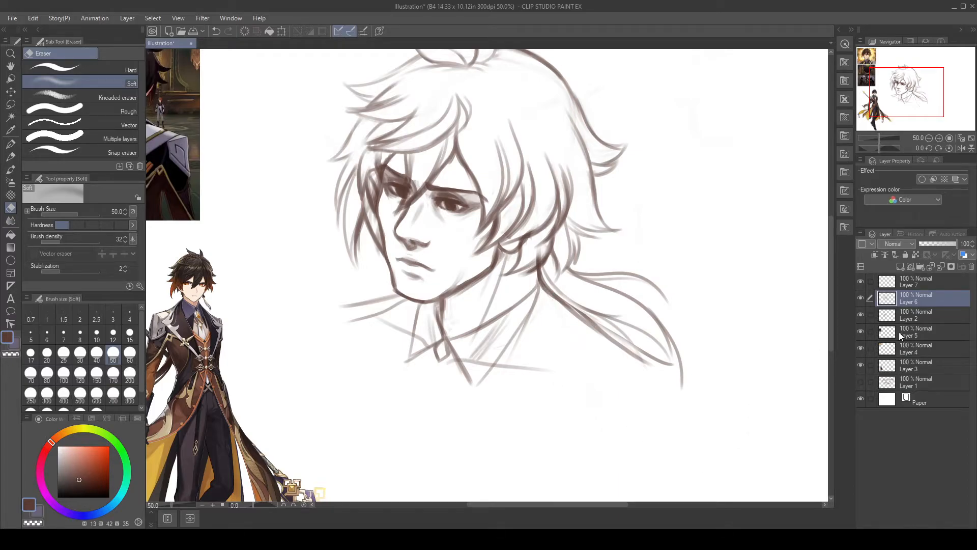
pyautogui.click(922, 314)
pyautogui.moveTo(599, 338)
pyautogui.mouseDown()
pyautogui.moveTo(634, 356)
pyautogui.moveTo(573, 318)
pyautogui.moveTo(650, 360)
pyautogui.mouseUp()
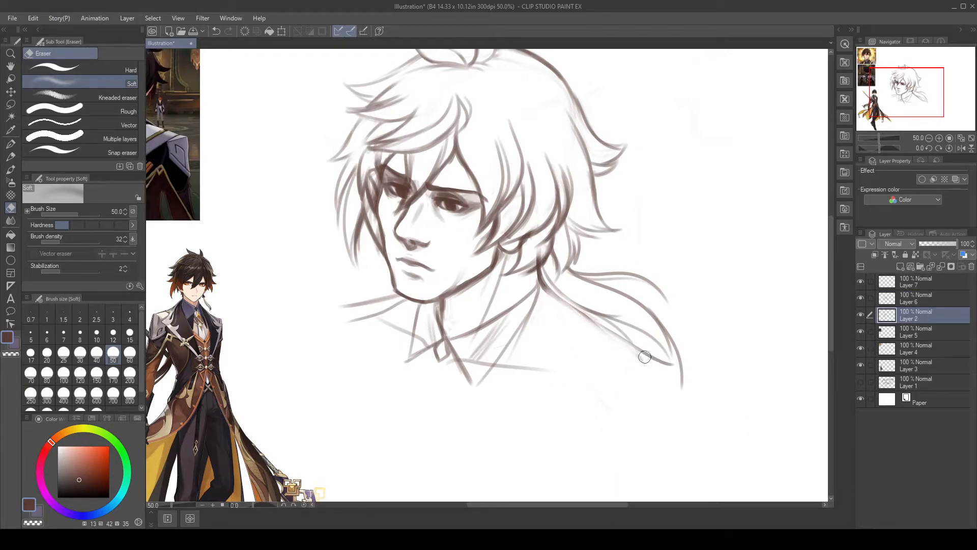
# Step: Redraw the ponytail's lower strands on Layer 7 with curved strokes sweeping down from the nape
pyautogui.click(896, 286)
pyautogui.press('b')
pyautogui.moveTo(539, 277); pyautogui.dragTo(619, 341)
pyautogui.moveTo(565, 300); pyautogui.dragTo(622, 341)
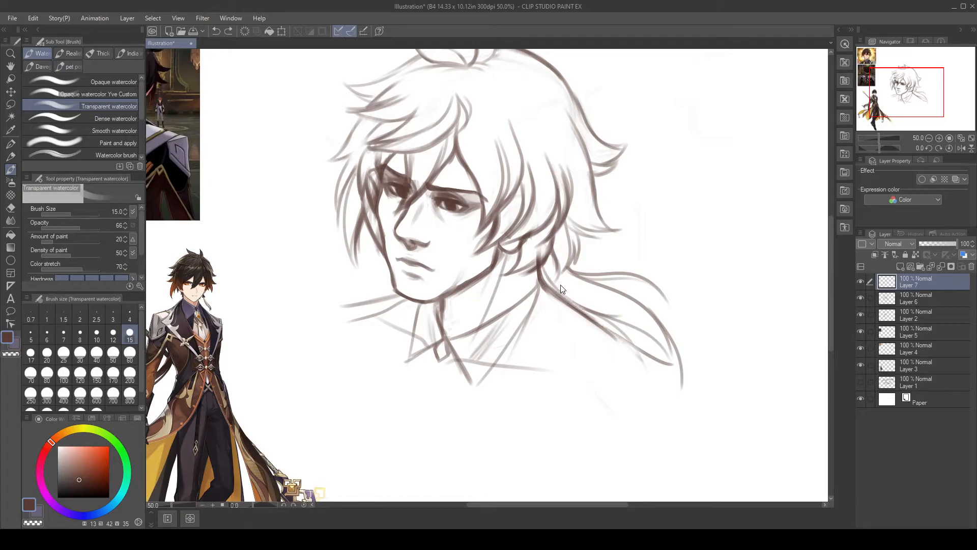
pyautogui.moveTo(542, 285); pyautogui.dragTo(616, 363)
pyautogui.hotkey('ctrl', 'z')
pyautogui.moveTo(540, 282); pyautogui.dragTo(622, 366)
# Step: Darken the far shoulder line and draw the outer edges of both coat lapels
pyautogui.moveTo(402, 300); pyautogui.dragTo(340, 321)
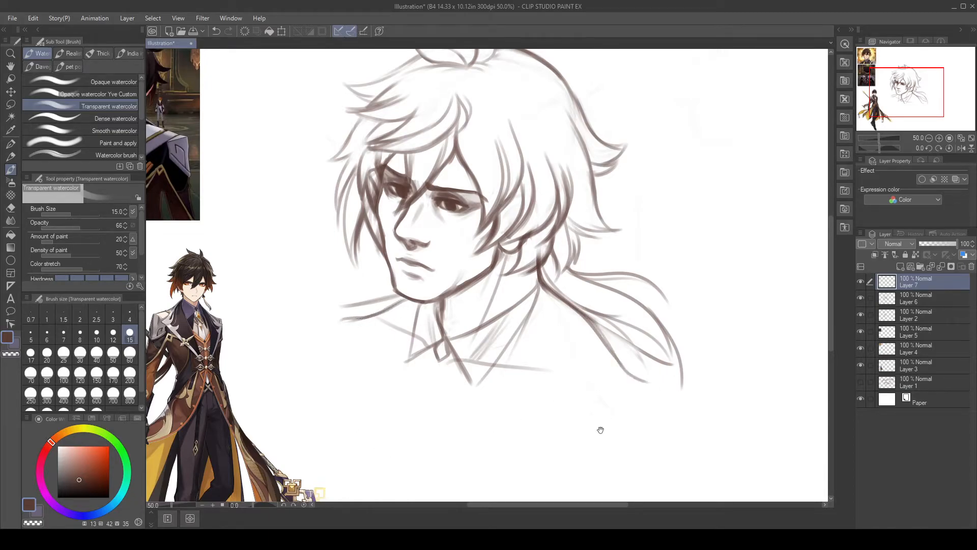
pyautogui.moveTo(600, 428); pyautogui.dragTo(641, 361)
pyautogui.moveTo(693, 323); pyautogui.dragTo(587, 410)
pyautogui.moveTo(374, 253); pyautogui.dragTo(413, 357)
pyautogui.moveTo(579, 298)
pyautogui.mouseDown()
pyautogui.moveTo(578, 365)
pyautogui.moveTo(585, 331)
pyautogui.mouseUp()
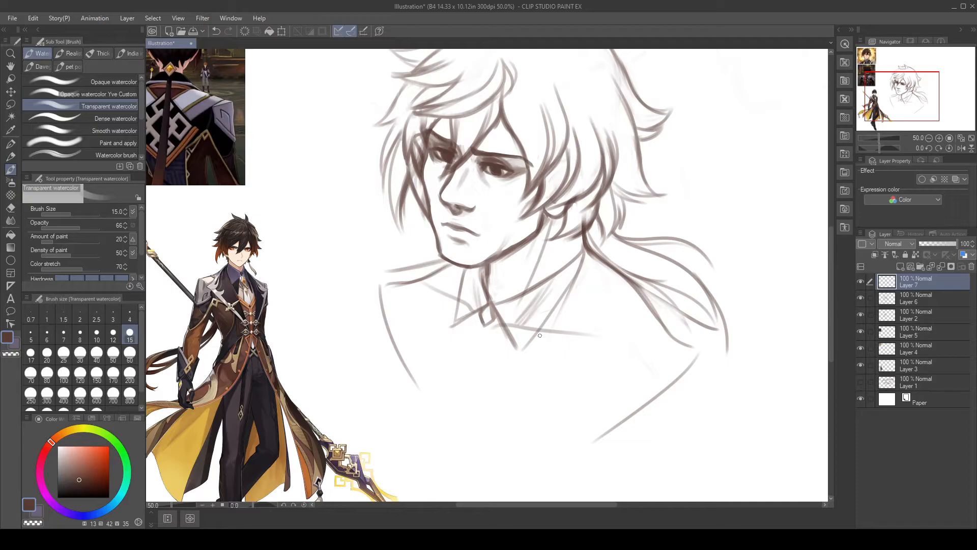
# Step: Draw a diamond ornament with a nested inner diamond below the collar knot and darken the collar flap edges
pyautogui.moveTo(484, 324)
pyautogui.mouseDown()
pyautogui.moveTo(464, 336)
pyautogui.moveTo(471, 369)
pyautogui.moveTo(485, 327)
pyautogui.moveTo(487, 357)
pyautogui.moveTo(486, 331)
pyautogui.moveTo(493, 347)
pyautogui.moveTo(473, 371)
pyautogui.moveTo(492, 339)
pyautogui.moveTo(480, 311)
pyautogui.mouseUp()
pyautogui.moveTo(481, 311)
pyautogui.mouseDown()
pyautogui.moveTo(490, 305)
pyautogui.moveTo(493, 319)
pyautogui.moveTo(484, 324)
pyautogui.moveTo(479, 311)
pyautogui.mouseUp()
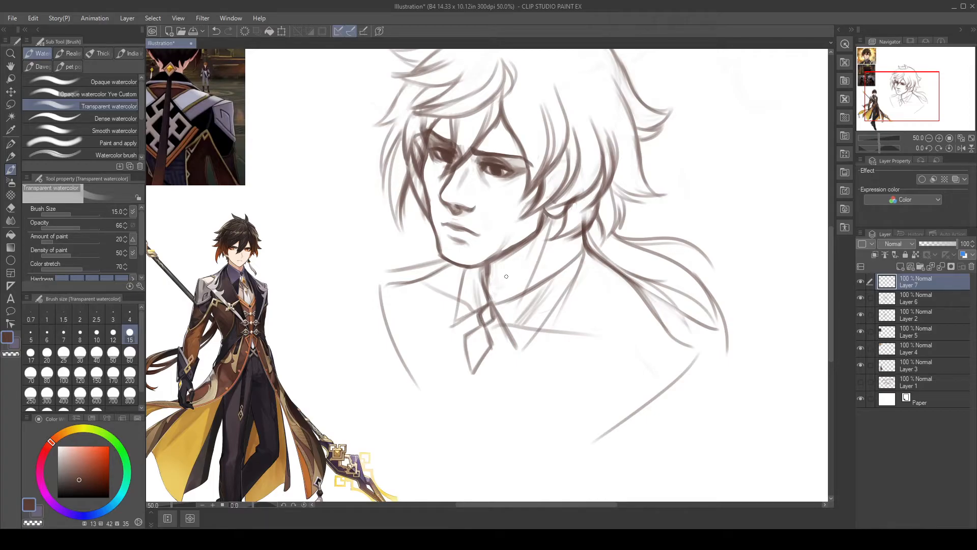
pyautogui.moveTo(466, 270)
pyautogui.mouseDown()
pyautogui.moveTo(455, 322)
pyautogui.moveTo(486, 303)
pyautogui.moveTo(511, 343)
pyautogui.moveTo(569, 287)
pyautogui.mouseUp()
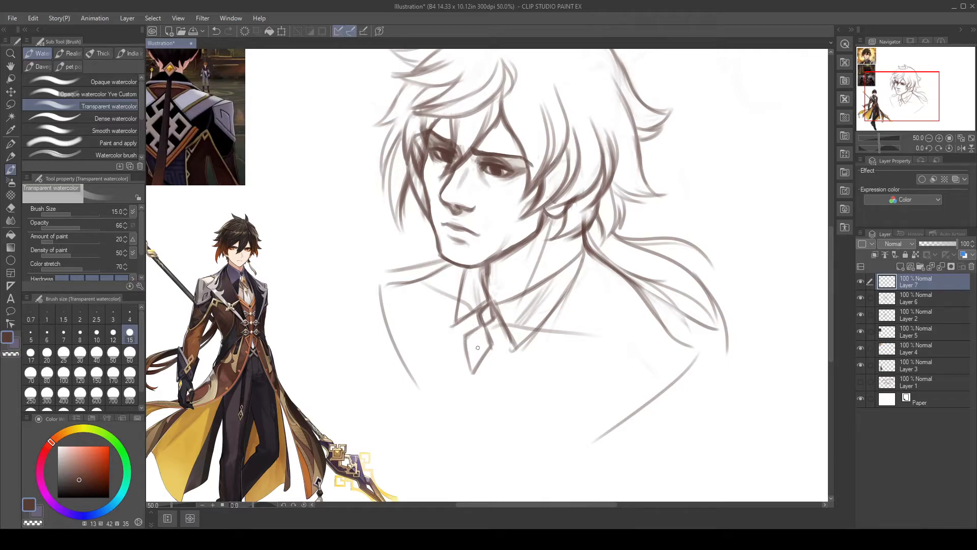
pyautogui.moveTo(481, 323)
pyautogui.mouseDown()
pyautogui.moveTo(464, 338)
pyautogui.moveTo(491, 347)
pyautogui.moveTo(472, 372)
pyautogui.moveTo(470, 344)
pyautogui.moveTo(472, 360)
pyautogui.moveTo(480, 346)
pyautogui.moveTo(470, 344)
pyautogui.moveTo(472, 359)
pyautogui.moveTo(481, 344)
pyautogui.mouseUp()
pyautogui.moveTo(480, 334); pyautogui.dragTo(484, 349)
# Step: Draw the far lapel's inner edge and add angled bands on both sides of the diamond ornament
pyautogui.moveTo(463, 277); pyautogui.dragTo(459, 402)
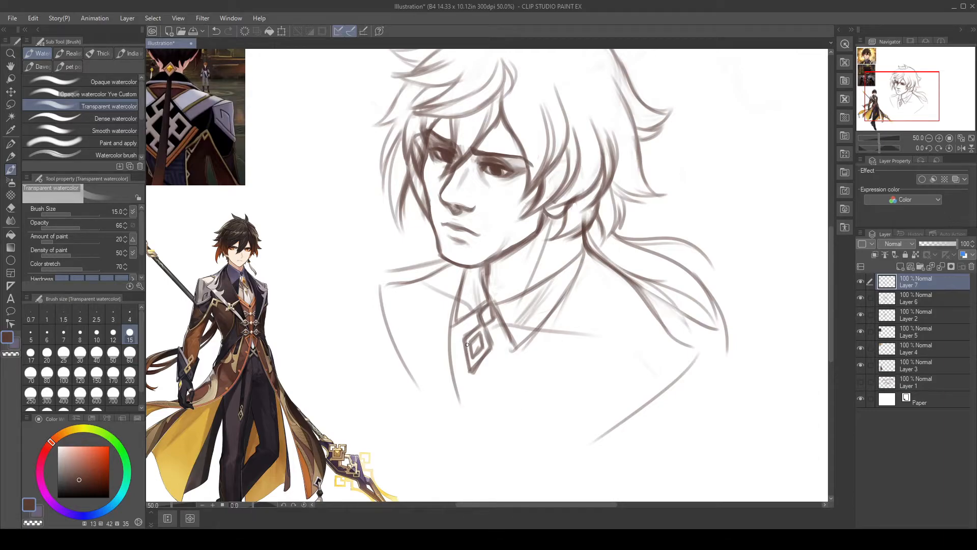
pyautogui.moveTo(476, 319); pyautogui.dragTo(443, 350)
pyautogui.hotkey('ctrl', 'z')
pyautogui.moveTo(471, 313)
pyautogui.mouseDown()
pyautogui.moveTo(489, 337)
pyautogui.moveTo(497, 328)
pyautogui.moveTo(471, 322)
pyautogui.moveTo(446, 345)
pyautogui.mouseUp()
pyautogui.hotkey('ctrl', 'z')
pyautogui.moveTo(499, 331); pyautogui.dragTo(510, 360)
# Step: Rework the inner lapel edges as two long curves running from the collar down past the ornament
pyautogui.moveTo(585, 252); pyautogui.dragTo(458, 412)
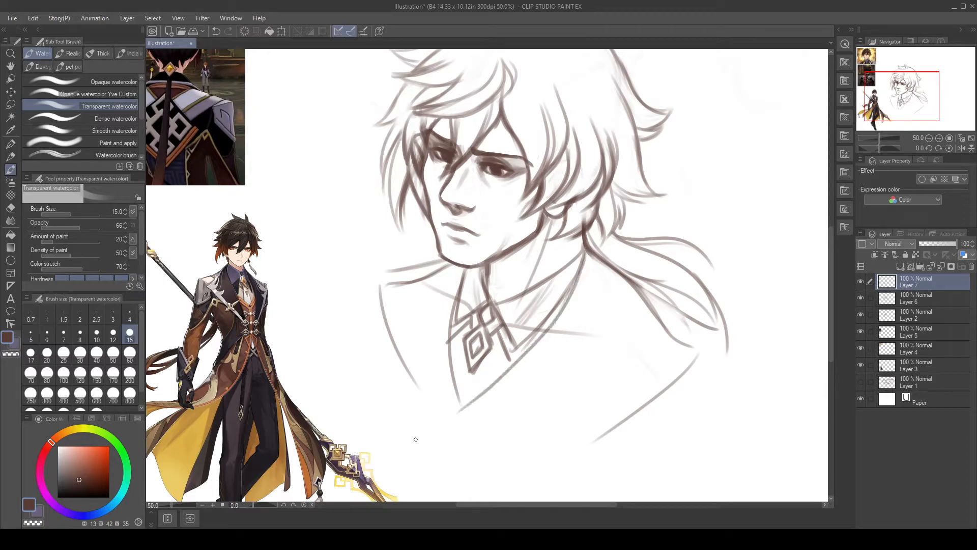
pyautogui.hotkey('ctrl', 'z')
pyautogui.press('e')
pyautogui.moveTo(453, 367); pyautogui.dragTo(451, 382)
pyautogui.press('b')
pyautogui.moveTo(459, 281); pyautogui.dragTo(451, 420)
pyautogui.hotkey('ctrl', 'z')
pyautogui.moveTo(461, 280)
pyautogui.mouseDown()
pyautogui.moveTo(455, 406)
pyautogui.moveTo(592, 218)
pyautogui.mouseUp()
pyautogui.hotkey('ctrl', 'z')
pyautogui.moveTo(477, 437)
pyautogui.mouseDown()
pyautogui.moveTo(579, 249)
pyautogui.moveTo(476, 439)
pyautogui.mouseUp()
pyautogui.hotkey('ctrl', 'z')
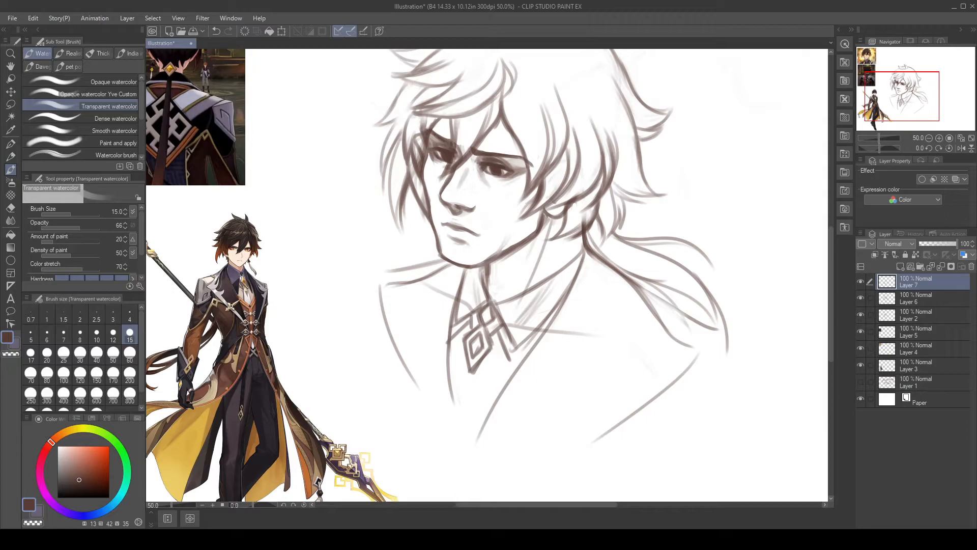
# Step: Complete the interlaced diamond pattern of the collar ornament with its pointed lower edges
pyautogui.moveTo(628, 415)
pyautogui.mouseDown()
pyautogui.moveTo(603, 396)
pyautogui.moveTo(614, 406)
pyautogui.mouseUp()
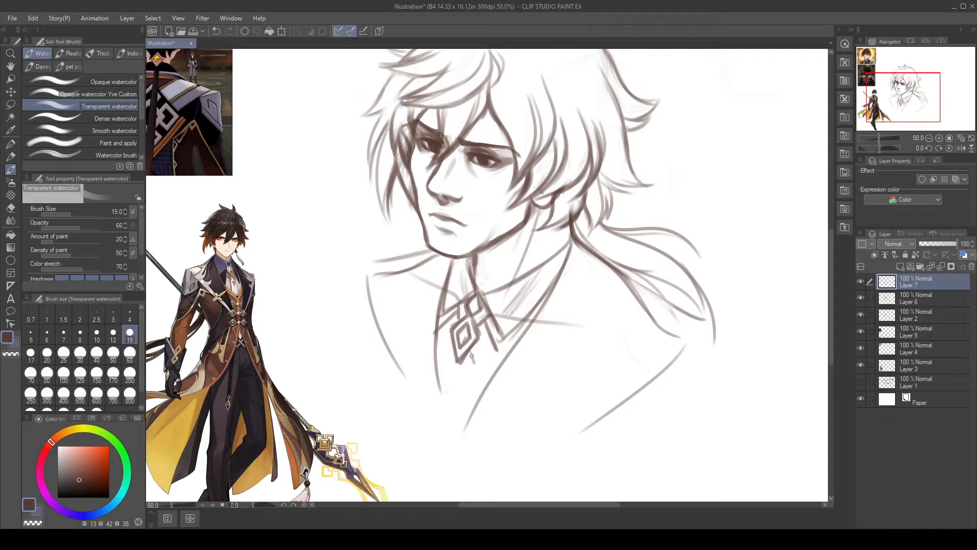
pyautogui.hotkey('ctrl', 'z')
pyautogui.moveTo(458, 361)
pyautogui.mouseDown()
pyautogui.moveTo(461, 372)
pyautogui.moveTo(443, 358)
pyautogui.moveTo(466, 375)
pyautogui.mouseUp()
pyautogui.hotkey('ctrl', 'z')
pyautogui.moveTo(492, 348)
pyautogui.mouseDown()
pyautogui.moveTo(480, 361)
pyautogui.moveTo(447, 366)
pyautogui.moveTo(446, 357)
pyautogui.moveTo(478, 359)
pyautogui.moveTo(444, 369)
pyautogui.moveTo(458, 361)
pyautogui.moveTo(463, 376)
pyautogui.moveTo(481, 361)
pyautogui.moveTo(441, 343)
pyautogui.moveTo(446, 358)
pyautogui.moveTo(471, 363)
pyautogui.moveTo(485, 348)
pyautogui.moveTo(471, 372)
pyautogui.moveTo(438, 343)
pyautogui.moveTo(504, 341)
pyautogui.moveTo(463, 373)
pyautogui.mouseUp()
pyautogui.press('e')
pyautogui.press('b')
pyautogui.press('e')
pyautogui.press('b')
pyautogui.moveTo(436, 336); pyautogui.dragTo(444, 366)
pyautogui.moveTo(490, 316); pyautogui.dragTo(500, 335)
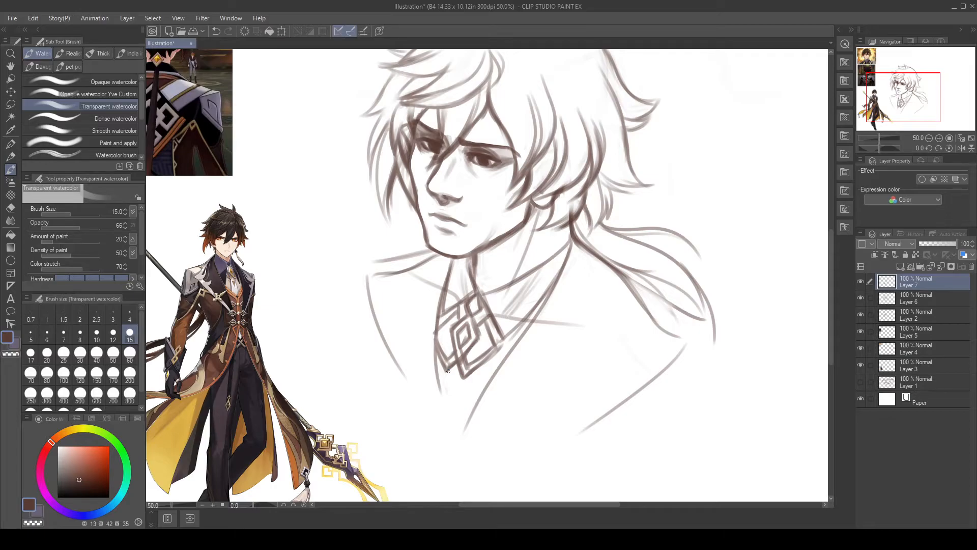
pyautogui.moveTo(451, 369); pyautogui.dragTo(436, 418)
pyautogui.moveTo(463, 376); pyautogui.dragTo(465, 425)
pyautogui.hotkey('ctrl', 'z')
pyautogui.hotkey('ctrl', 'z')
pyautogui.moveTo(451, 369); pyautogui.dragTo(429, 423)
pyautogui.moveTo(462, 369); pyautogui.dragTo(464, 411)
pyautogui.hotkey('ctrl', 'z')
pyautogui.hotkey('ctrl', 'z')
# Step: Erase the long inner lapel lines and draw shorter pointed edges flanking the collar ornament
pyautogui.press('e')
pyautogui.moveTo(431, 350)
pyautogui.mouseDown()
pyautogui.moveTo(435, 369)
pyautogui.moveTo(428, 339)
pyautogui.mouseUp()
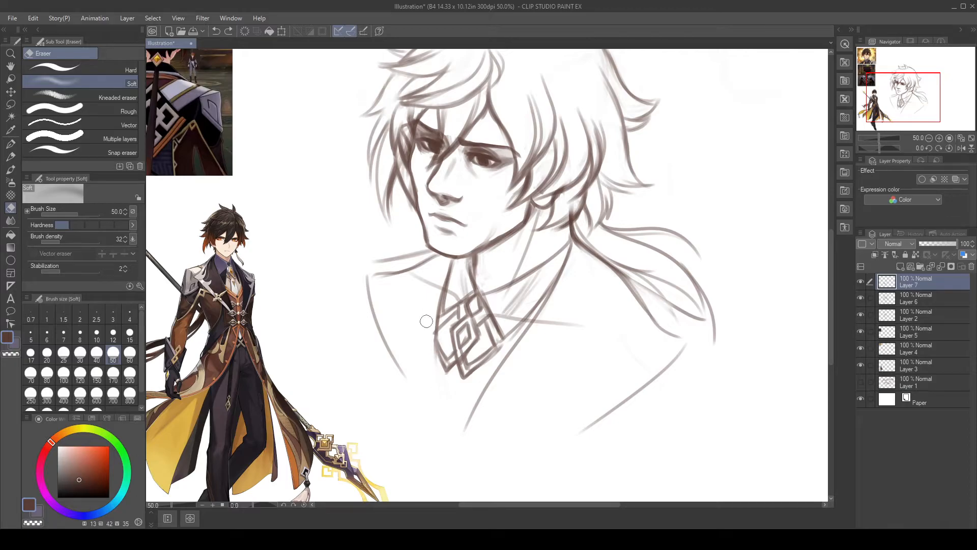
pyautogui.moveTo(496, 371)
pyautogui.mouseDown()
pyautogui.moveTo(460, 436)
pyautogui.moveTo(460, 412)
pyautogui.mouseUp()
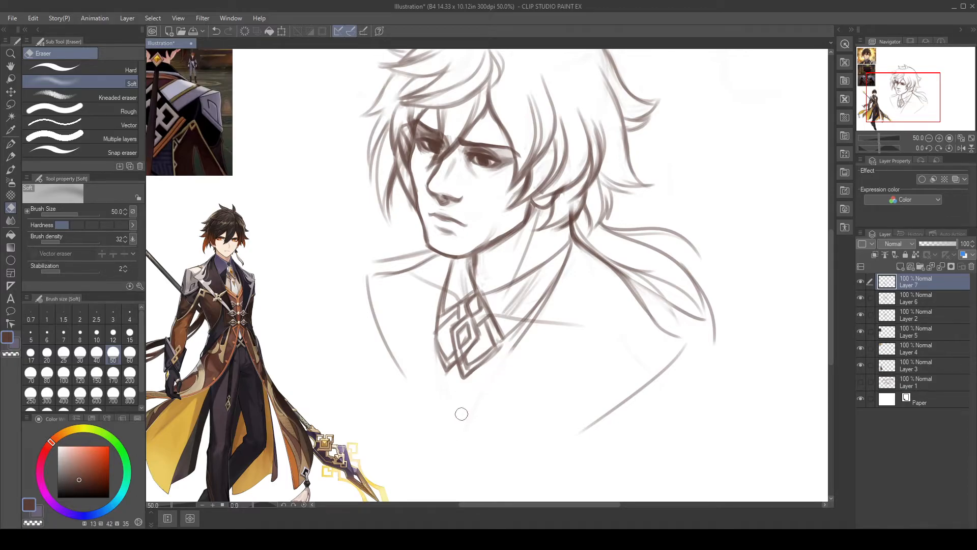
pyautogui.press('b')
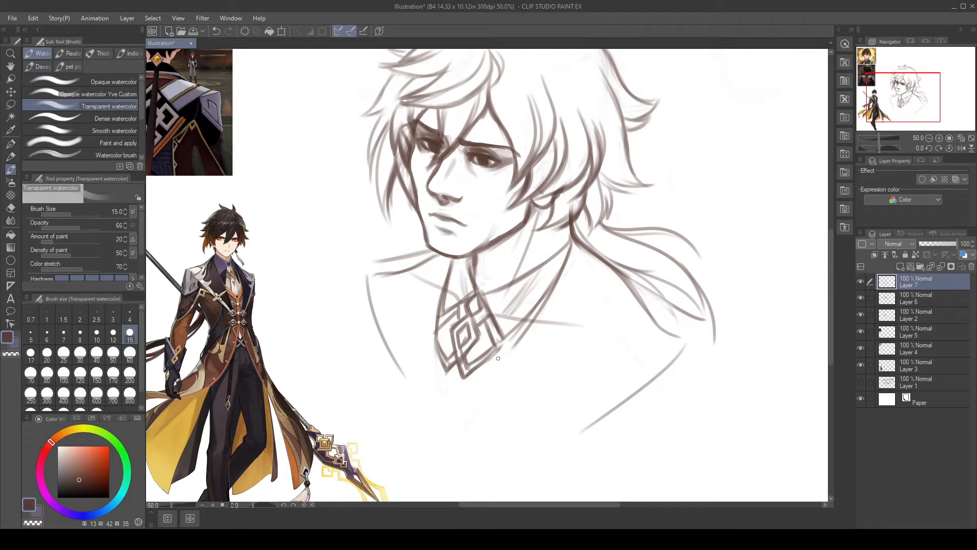
pyautogui.moveTo(494, 350); pyautogui.dragTo(502, 385)
pyautogui.moveTo(541, 299); pyautogui.dragTo(502, 391)
pyautogui.moveTo(444, 285); pyautogui.dragTo(421, 376)
pyautogui.hotkey('ctrl', 'z')
pyautogui.moveTo(444, 283); pyautogui.dragTo(420, 379)
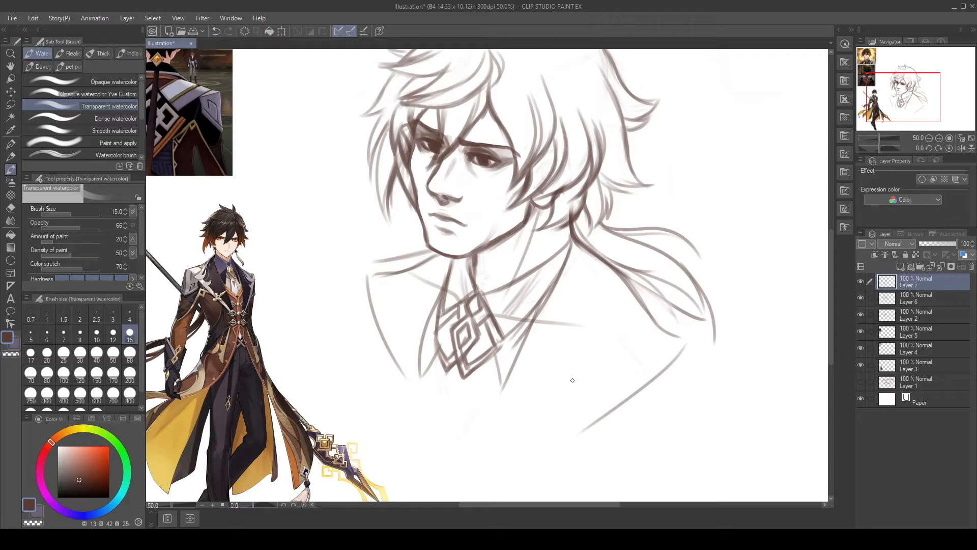
# Step: Draw the two edges of the tie hanging below the diamond ornament
pyautogui.moveTo(537, 313); pyautogui.dragTo(487, 414)
pyautogui.hotkey('ctrl', 'z')
pyautogui.moveTo(473, 371); pyautogui.dragTo(470, 422)
pyautogui.moveTo(442, 361); pyautogui.dragTo(427, 408)
pyautogui.hotkey('ctrl', 'z')
pyautogui.moveTo(442, 359); pyautogui.dragTo(429, 400)
pyautogui.moveTo(473, 373); pyautogui.dragTo(472, 417)
pyautogui.hotkey('ctrl', 'z')
pyautogui.hotkey('ctrl', 'z')
pyautogui.moveTo(442, 358); pyautogui.dragTo(427, 403)
pyautogui.moveTo(471, 373); pyautogui.dragTo(474, 412)
pyautogui.moveTo(442, 363); pyautogui.dragTo(425, 406)
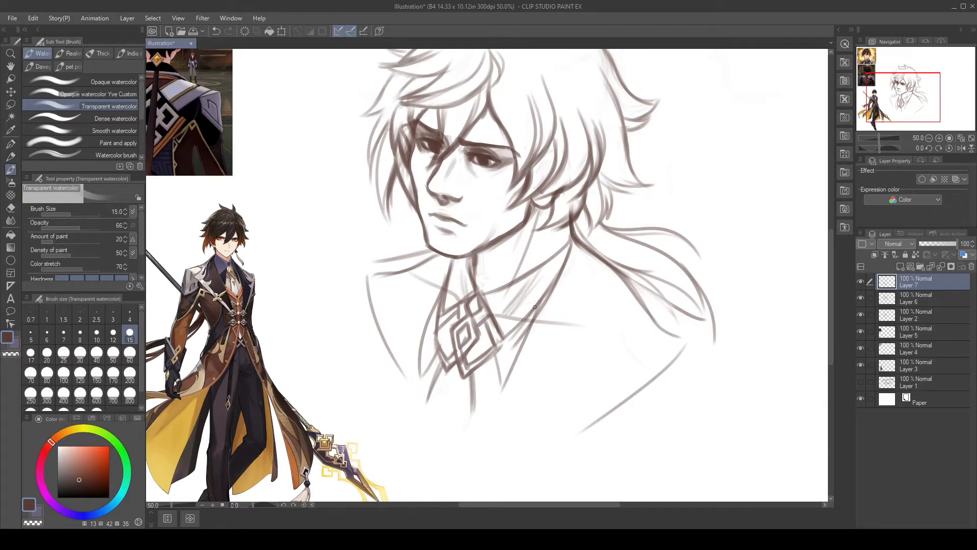
# Step: Draw the far vest edge curving down beside the tie and darken the tie's near edge
pyautogui.moveTo(427, 321)
pyautogui.mouseDown()
pyautogui.moveTo(420, 374)
pyautogui.moveTo(436, 445)
pyautogui.mouseUp()
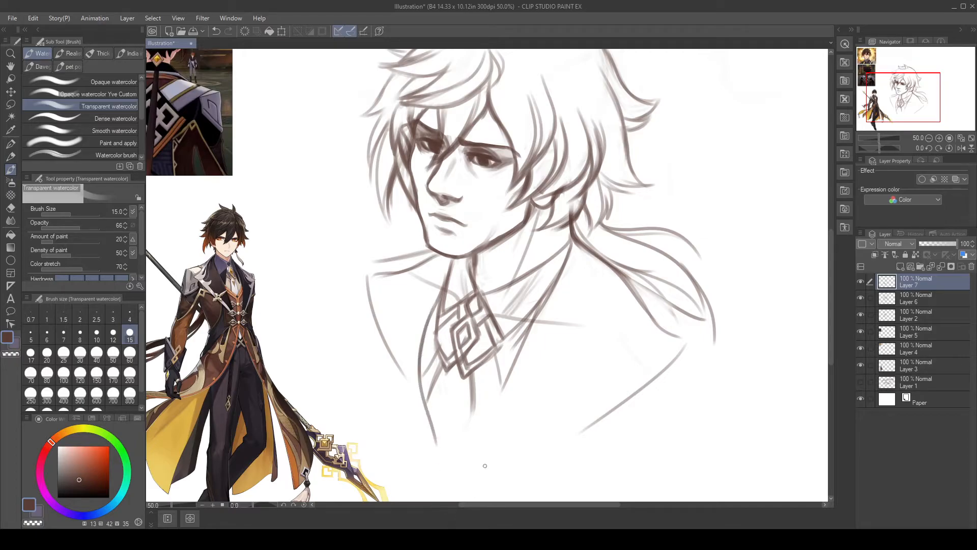
pyautogui.hotkey('ctrl', 'z')
pyautogui.moveTo(427, 325)
pyautogui.mouseDown()
pyautogui.moveTo(422, 383)
pyautogui.moveTo(440, 445)
pyautogui.mouseUp()
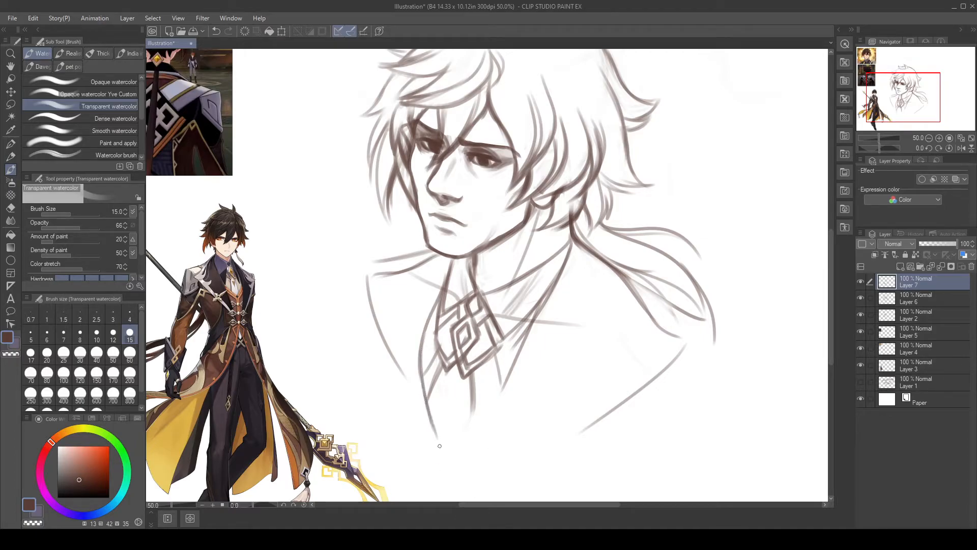
pyautogui.moveTo(473, 371); pyautogui.dragTo(476, 406)
pyautogui.moveTo(475, 368); pyautogui.dragTo(470, 407)
pyautogui.press('e')
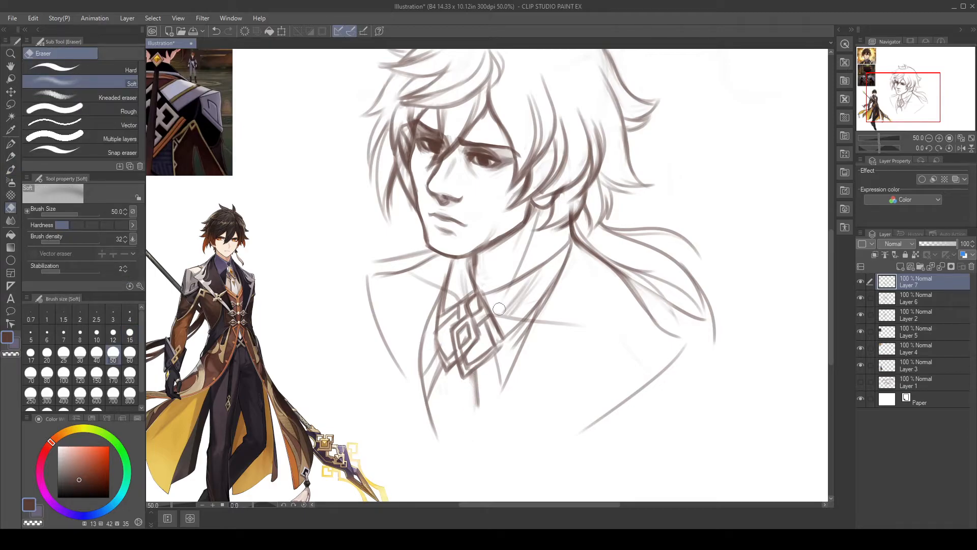
pyautogui.press('b')
pyautogui.moveTo(476, 370); pyautogui.dragTo(479, 414)
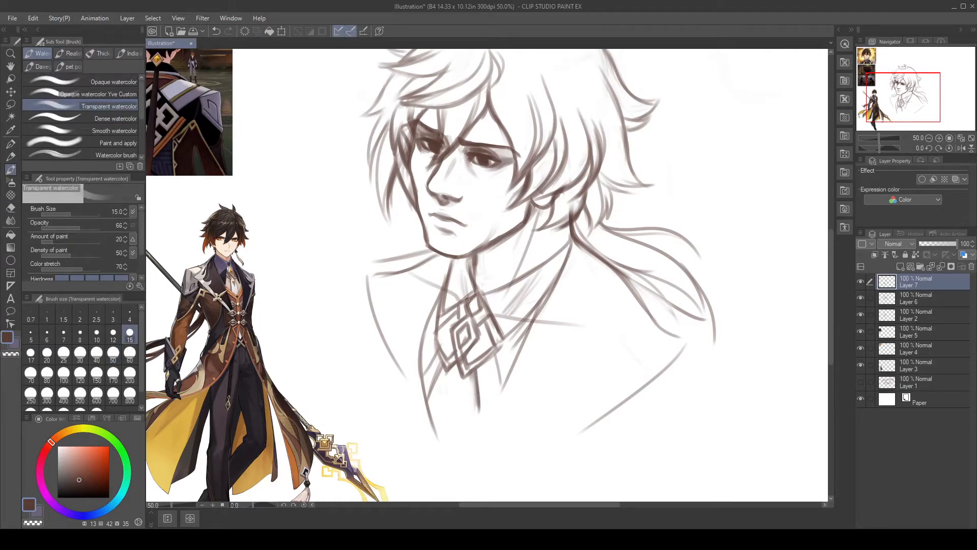
# Step: Sketch a small faceted diamond gem on the tie and rework the lower end of the far vest edge
pyautogui.moveTo(456, 370)
pyautogui.mouseDown()
pyautogui.moveTo(441, 390)
pyautogui.moveTo(446, 414)
pyautogui.moveTo(461, 399)
pyautogui.moveTo(455, 375)
pyautogui.moveTo(439, 395)
pyautogui.moveTo(453, 376)
pyautogui.moveTo(442, 392)
pyautogui.moveTo(460, 397)
pyautogui.moveTo(449, 395)
pyautogui.moveTo(448, 418)
pyautogui.mouseUp()
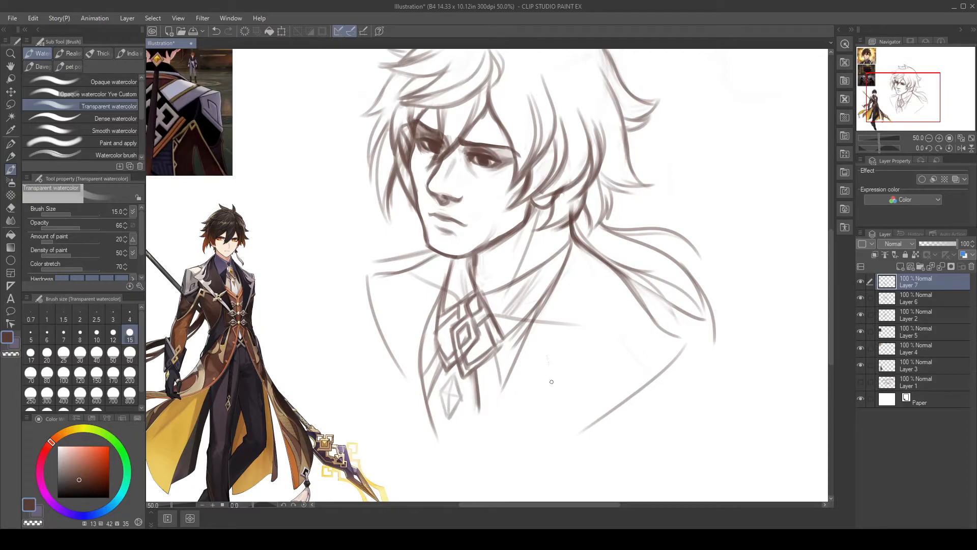
pyautogui.moveTo(431, 423); pyautogui.dragTo(441, 463)
pyautogui.hotkey('ctrl', 'z')
pyautogui.press('e')
pyautogui.moveTo(434, 415)
pyautogui.mouseDown()
pyautogui.moveTo(419, 384)
pyautogui.moveTo(428, 420)
pyautogui.mouseUp()
pyautogui.press('b')
pyautogui.moveTo(420, 348)
pyautogui.mouseDown()
pyautogui.moveTo(418, 374)
pyautogui.moveTo(421, 336)
pyautogui.moveTo(434, 446)
pyautogui.moveTo(451, 427)
pyautogui.moveTo(418, 389)
pyautogui.moveTo(448, 431)
pyautogui.mouseUp()
pyautogui.moveTo(421, 391); pyautogui.dragTo(450, 433)
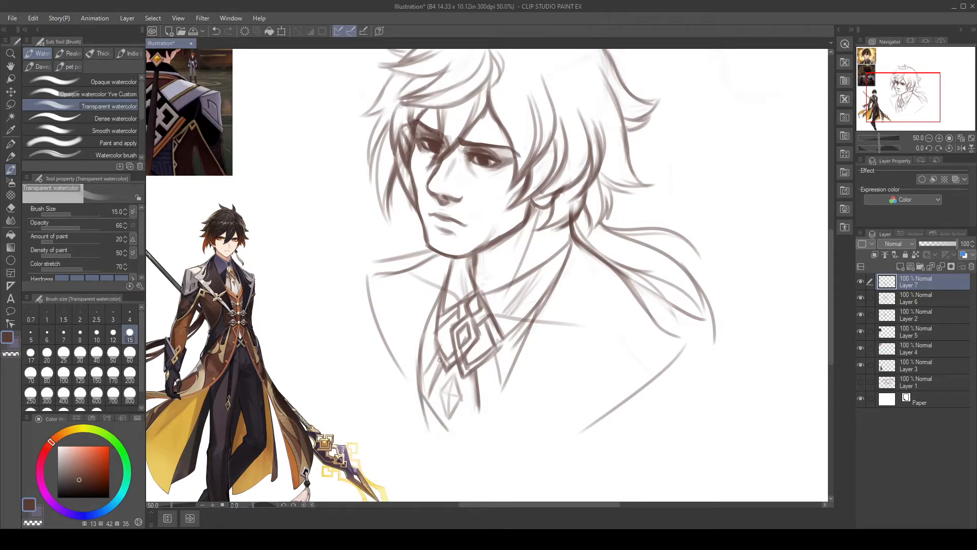
pyautogui.hotkey('ctrl', 'z')
pyautogui.hotkey('ctrl', 'z')
# Step: Draw the near vest edge down from the collar and extend the far vest edge to match
pyautogui.moveTo(538, 313); pyautogui.dragTo(473, 468)
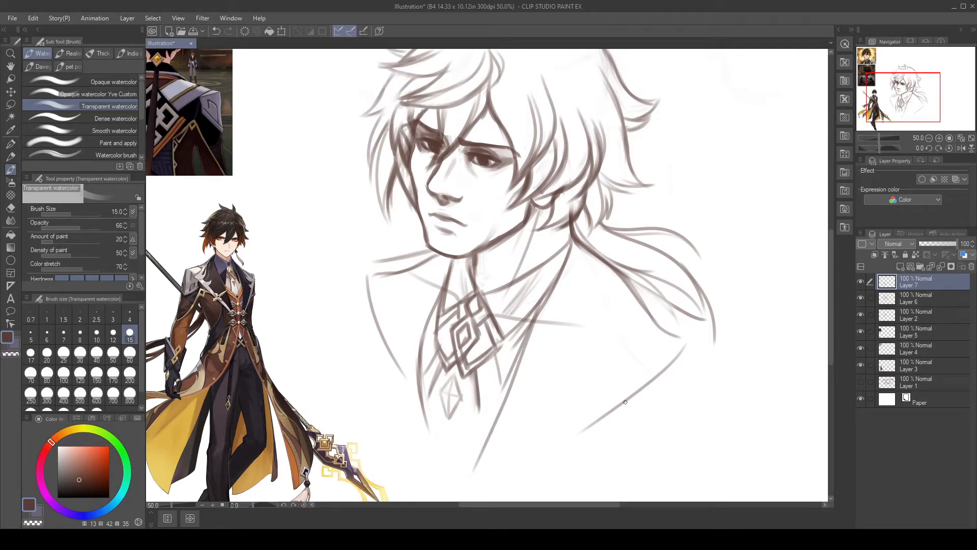
pyautogui.hotkey('ctrl', 'z')
pyautogui.moveTo(538, 308); pyautogui.dragTo(473, 466)
pyautogui.press('e')
pyautogui.moveTo(430, 420)
pyautogui.mouseDown()
pyautogui.moveTo(418, 346)
pyautogui.moveTo(430, 459)
pyautogui.mouseUp()
pyautogui.press('b')
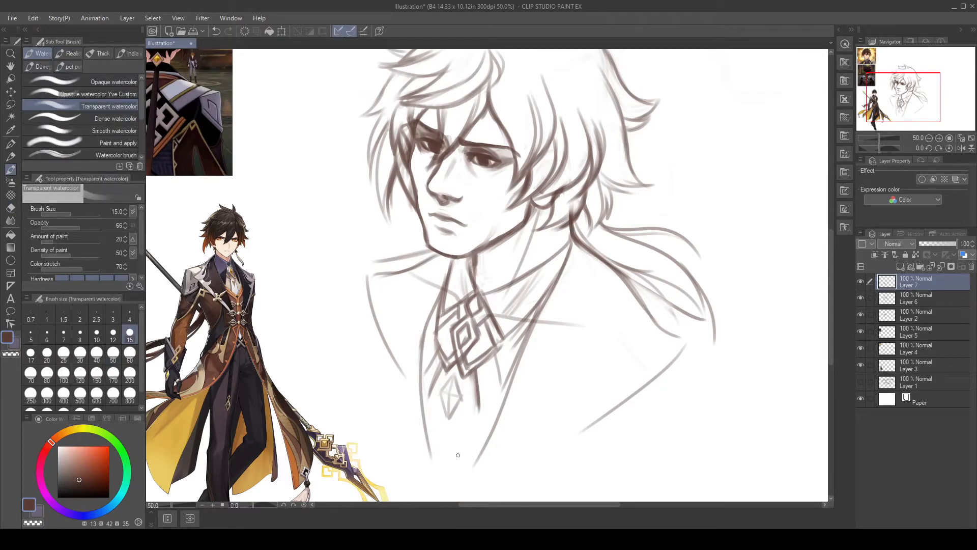
pyautogui.hotkey('ctrl', 'z')
pyautogui.moveTo(422, 329); pyautogui.dragTo(425, 441)
pyautogui.hotkey('ctrl', 'z')
pyautogui.moveTo(423, 348); pyautogui.dragTo(430, 471)
# Step: Close the vest opening with a banded V-shaped neckline and shade a dark accent at its point
pyautogui.moveTo(421, 423)
pyautogui.mouseDown()
pyautogui.moveTo(433, 378)
pyautogui.moveTo(427, 439)
pyautogui.moveTo(427, 393)
pyautogui.moveTo(455, 451)
pyautogui.moveTo(448, 456)
pyautogui.moveTo(491, 430)
pyautogui.moveTo(478, 409)
pyautogui.moveTo(480, 440)
pyautogui.mouseUp()
pyautogui.moveTo(477, 391); pyautogui.dragTo(479, 438)
pyautogui.moveTo(477, 402)
pyautogui.mouseDown()
pyautogui.moveTo(477, 437)
pyautogui.moveTo(445, 455)
pyautogui.moveTo(488, 437)
pyautogui.moveTo(437, 461)
pyautogui.moveTo(426, 453)
pyautogui.moveTo(445, 470)
pyautogui.moveTo(478, 453)
pyautogui.moveTo(440, 464)
pyautogui.moveTo(448, 453)
pyautogui.moveTo(477, 441)
pyautogui.moveTo(443, 455)
pyautogui.moveTo(500, 425)
pyautogui.moveTo(440, 454)
pyautogui.moveTo(511, 424)
pyautogui.moveTo(472, 449)
pyautogui.moveTo(439, 444)
pyautogui.moveTo(439, 454)
pyautogui.moveTo(422, 432)
pyautogui.moveTo(441, 449)
pyautogui.moveTo(433, 462)
pyautogui.moveTo(441, 469)
pyautogui.moveTo(488, 444)
pyautogui.mouseUp()
pyautogui.hotkey('ctrl', 'z')
pyautogui.hotkey('ctrl', 'z')
pyautogui.moveTo(432, 463)
pyautogui.mouseDown()
pyautogui.moveTo(450, 481)
pyautogui.moveTo(434, 471)
pyautogui.moveTo(447, 480)
pyautogui.moveTo(536, 401)
pyautogui.moveTo(546, 361)
pyautogui.mouseUp()
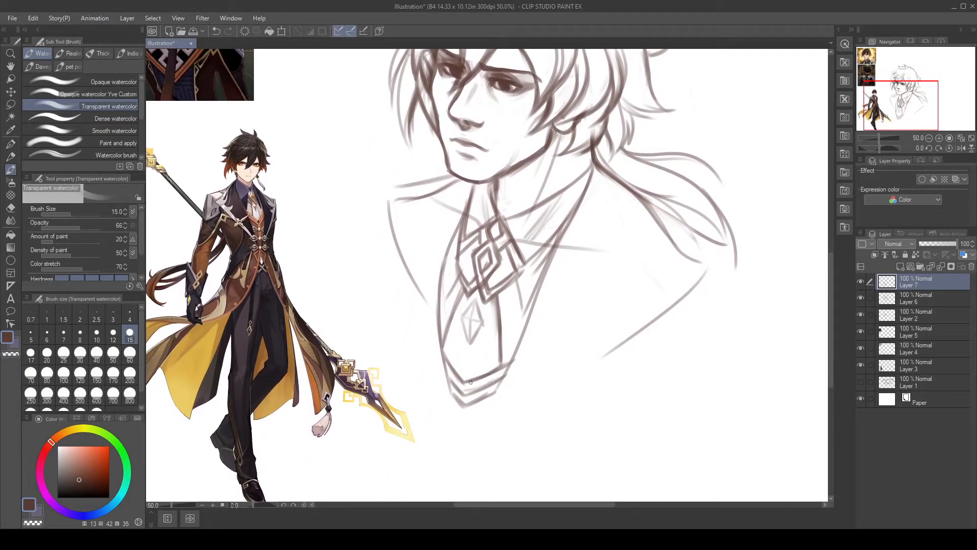
pyautogui.moveTo(465, 383); pyautogui.dragTo(467, 395)
# Step: Erase the far lapel's outer edge and redraw it as a longer curve set farther out
pyautogui.moveTo(584, 329); pyautogui.dragTo(553, 374)
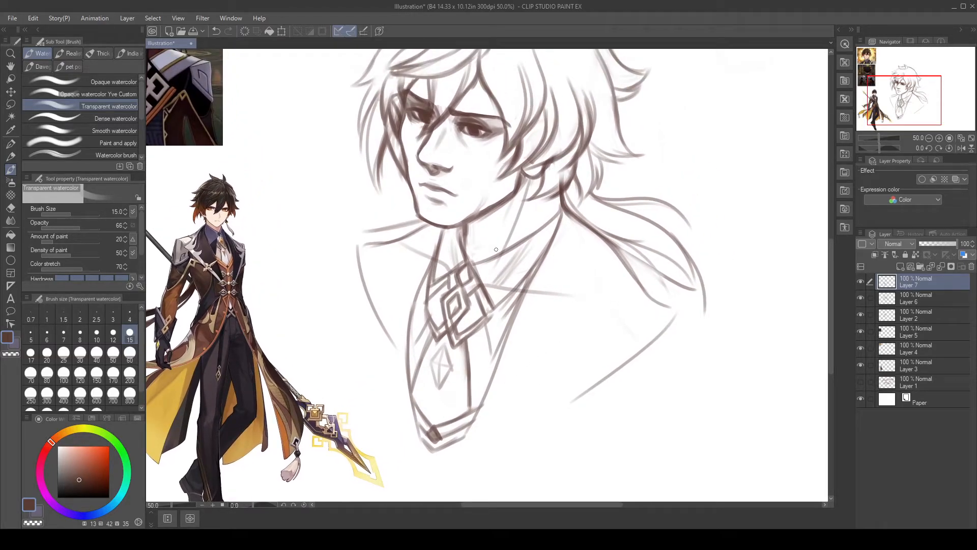
pyautogui.press('e')
pyautogui.moveTo(387, 334); pyautogui.dragTo(367, 306)
pyautogui.press('b')
pyautogui.moveTo(357, 245); pyautogui.dragTo(384, 404)
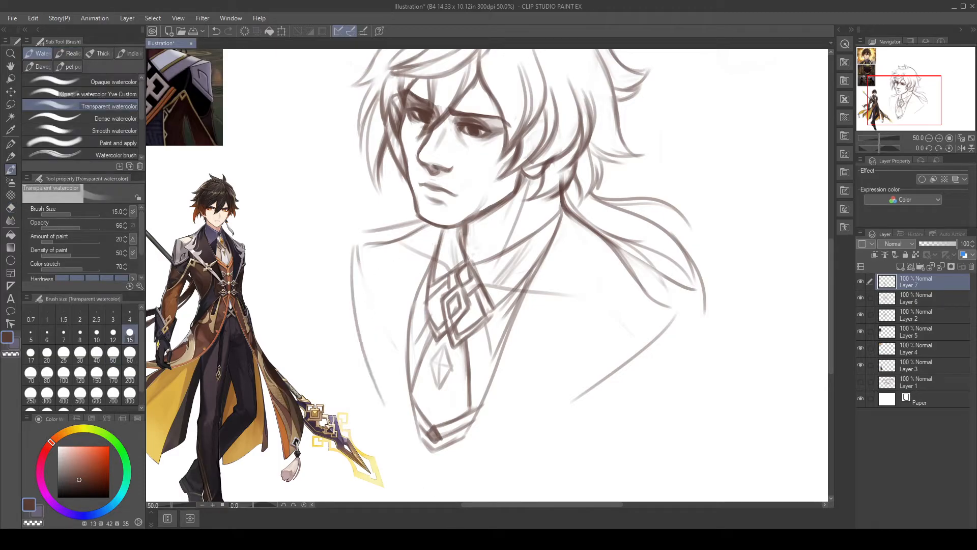
# Step: Darken the near and far collar flap edges beside the ornament and soften the near flap's tip
pyautogui.moveTo(585, 343); pyautogui.dragTo(532, 406)
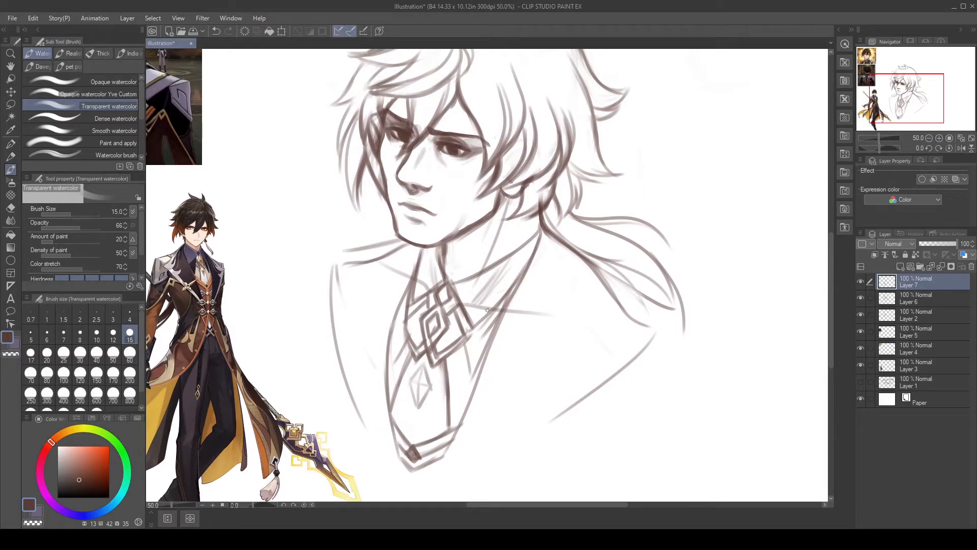
pyautogui.moveTo(454, 290); pyautogui.dragTo(487, 341)
pyautogui.moveTo(415, 299); pyautogui.dragTo(398, 312)
pyautogui.moveTo(534, 357); pyautogui.dragTo(566, 381)
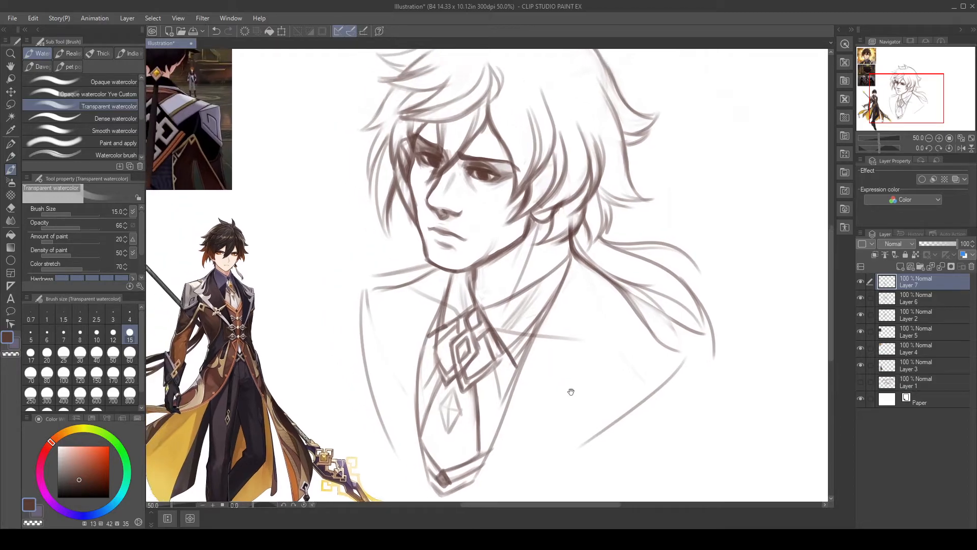
pyautogui.moveTo(441, 325); pyautogui.dragTo(468, 311)
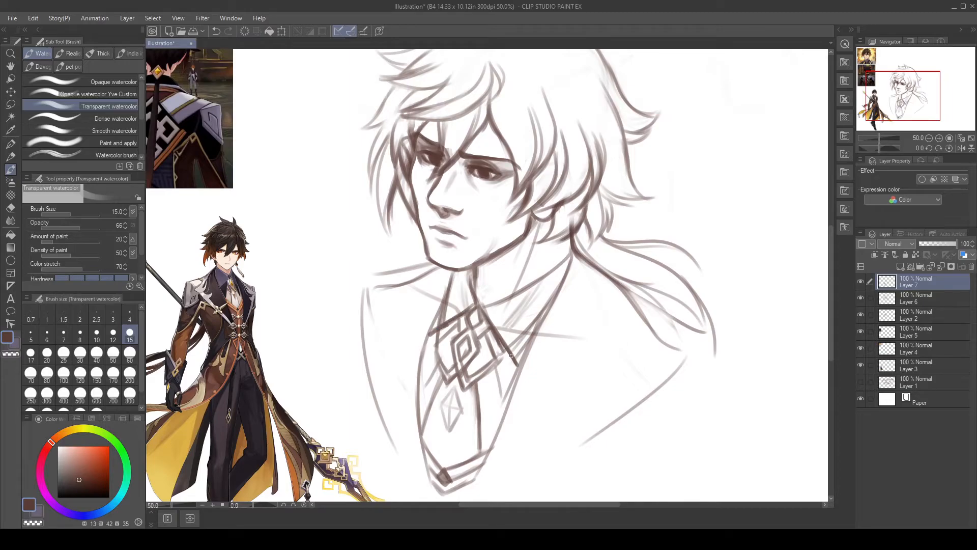
pyautogui.press('e')
pyautogui.moveTo(516, 342)
pyautogui.mouseDown()
pyautogui.moveTo(545, 307)
pyautogui.moveTo(519, 364)
pyautogui.mouseUp()
# Step: Define the far collar edge, square off the far lapel's top corner and sketch swirl trim inside it
pyautogui.press('b')
pyautogui.moveTo(448, 290); pyautogui.dragTo(414, 366)
pyautogui.moveTo(425, 273)
pyautogui.mouseDown()
pyautogui.moveTo(357, 284)
pyautogui.moveTo(361, 304)
pyautogui.mouseUp()
pyautogui.hotkey('ctrl', 'z')
pyautogui.moveTo(360, 284)
pyautogui.mouseDown()
pyautogui.moveTo(393, 281)
pyautogui.moveTo(360, 312)
pyautogui.moveTo(417, 285)
pyautogui.moveTo(372, 296)
pyautogui.moveTo(399, 290)
pyautogui.moveTo(375, 308)
pyautogui.moveTo(389, 322)
pyautogui.moveTo(381, 381)
pyautogui.mouseUp()
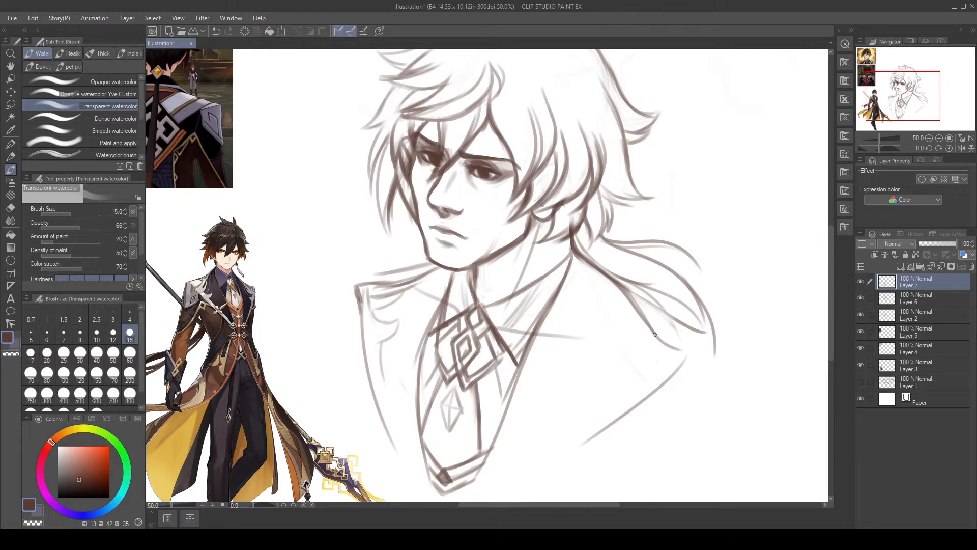
pyautogui.moveTo(388, 311); pyautogui.dragTo(421, 289)
# Step: Sketch matching swirl trim on the near lapel and extend the trim lines down both lapels
pyautogui.moveTo(632, 328)
pyautogui.mouseDown()
pyautogui.moveTo(642, 348)
pyautogui.moveTo(678, 351)
pyautogui.moveTo(631, 352)
pyautogui.moveTo(653, 376)
pyautogui.moveTo(550, 468)
pyautogui.mouseUp()
pyautogui.moveTo(380, 345); pyautogui.dragTo(411, 483)
pyautogui.moveTo(618, 415); pyautogui.dragTo(531, 501)
pyautogui.moveTo(629, 352)
pyautogui.mouseDown()
pyautogui.moveTo(620, 399)
pyautogui.moveTo(628, 425)
pyautogui.mouseUp()
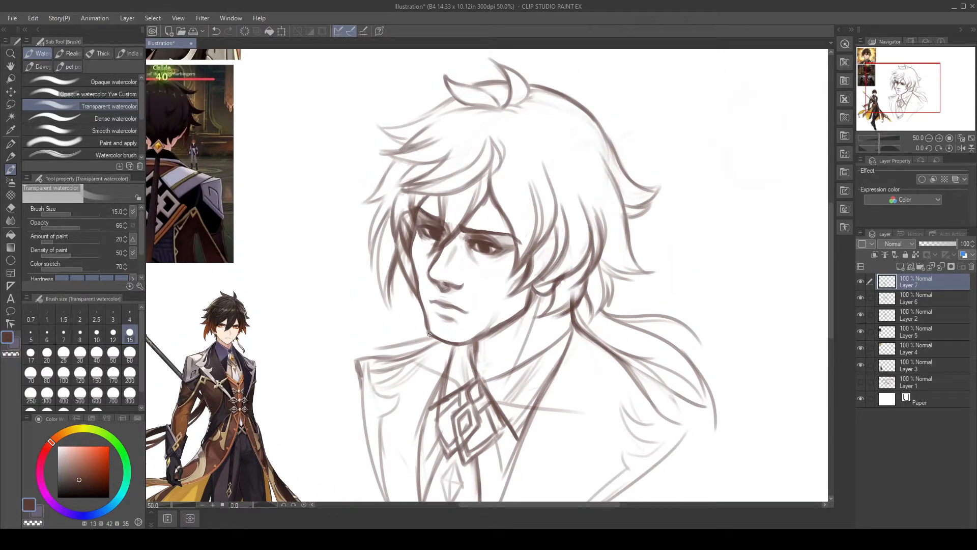
# Step: Draw the far shoulder's rounded outline from the jaw over and down beyond the lapel
pyautogui.moveTo(433, 336)
pyautogui.mouseDown()
pyautogui.moveTo(346, 345)
pyautogui.moveTo(328, 376)
pyautogui.mouseUp()
pyautogui.hotkey('ctrl', 'z')
pyautogui.moveTo(352, 345); pyautogui.dragTo(325, 370)
pyautogui.moveTo(348, 347); pyautogui.dragTo(316, 398)
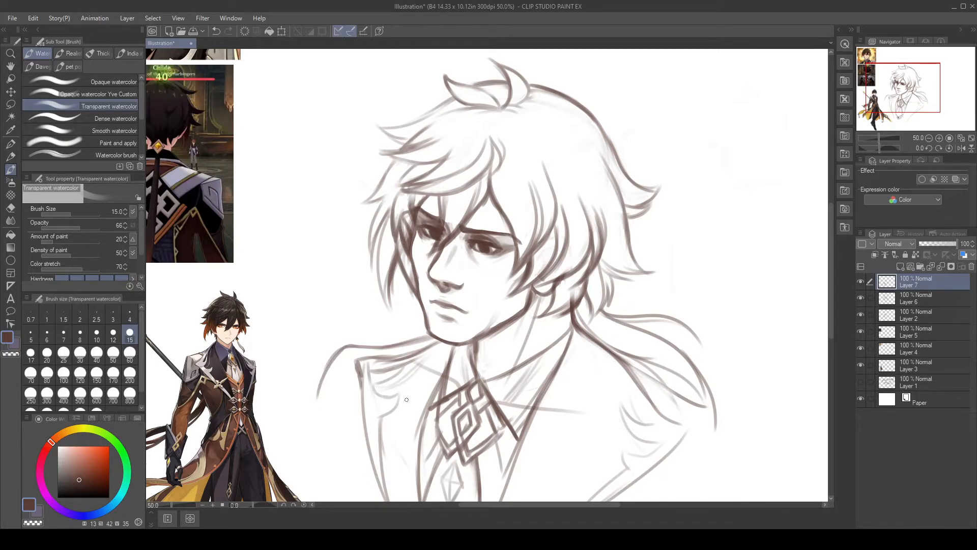
# Step: Darken the ponytail's lower strands where they sweep down from the nape over the near shoulder
pyautogui.moveTo(418, 385); pyautogui.dragTo(449, 325)
pyautogui.moveTo(597, 373); pyautogui.dragTo(478, 325)
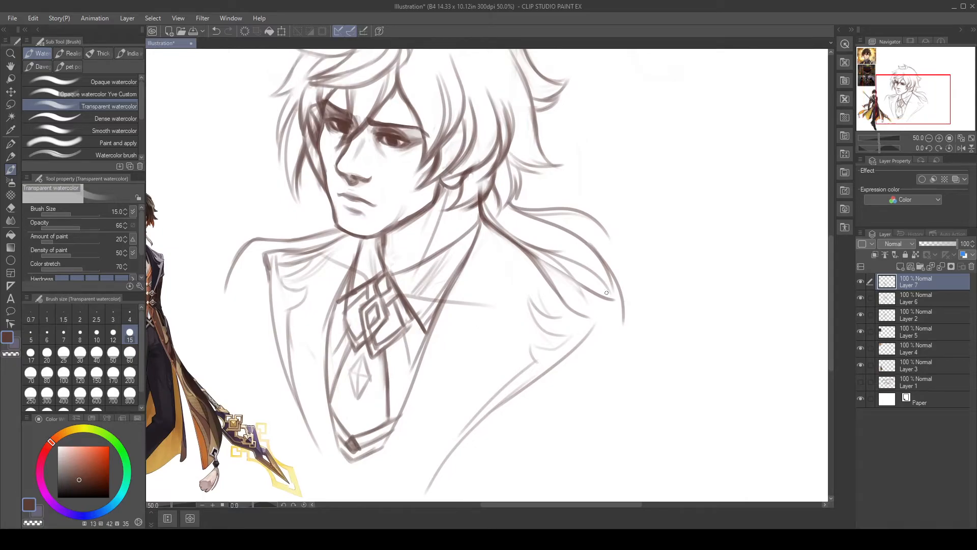
pyautogui.moveTo(533, 254); pyautogui.dragTo(602, 298)
pyautogui.moveTo(552, 268); pyautogui.dragTo(650, 315)
pyautogui.moveTo(551, 379); pyautogui.dragTo(596, 379)
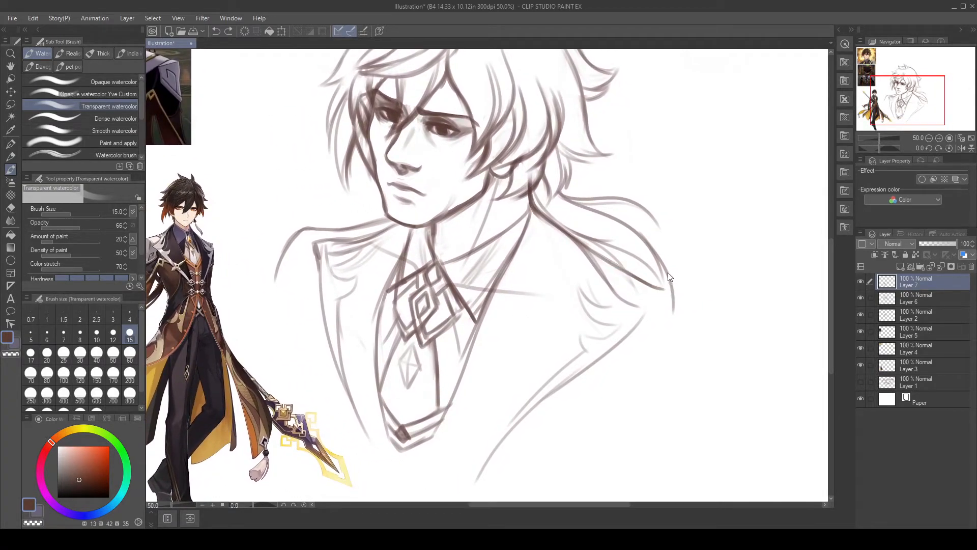
pyautogui.moveTo(583, 247); pyautogui.dragTo(665, 289)
# Step: Redraw the ponytail's inner strand running down from the nape to the near lapel's upper corner
pyautogui.press('e')
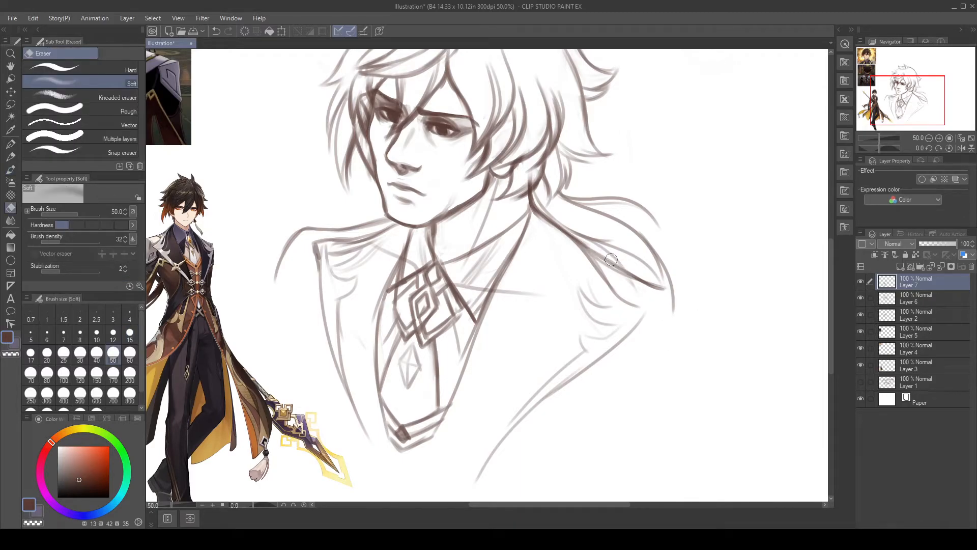
pyautogui.press('b')
pyautogui.moveTo(565, 234); pyautogui.dragTo(618, 293)
pyautogui.hotkey('ctrl', 'z')
pyautogui.hotkey('ctrl', 'z')
pyautogui.moveTo(563, 230); pyautogui.dragTo(618, 301)
# Step: Try an outline for the near shoulder that curves down from just beyond the ponytail's tip
pyautogui.moveTo(585, 248)
pyautogui.mouseDown()
pyautogui.moveTo(694, 294)
pyautogui.moveTo(685, 293)
pyautogui.moveTo(706, 367)
pyautogui.mouseUp()
pyautogui.hotkey('ctrl', 'z')
pyautogui.hotkey('ctrl', 'z')
pyautogui.moveTo(689, 294); pyautogui.dragTo(721, 393)
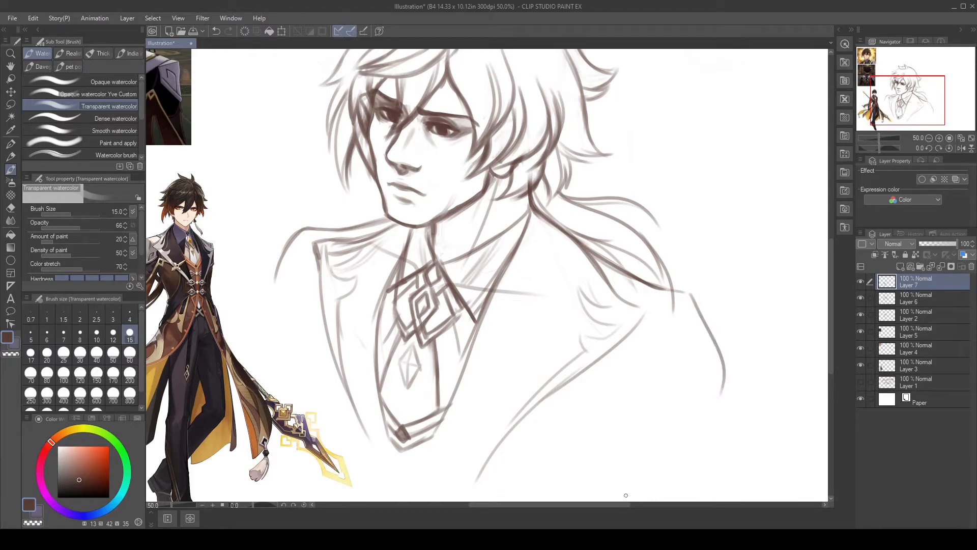
pyautogui.moveTo(688, 427)
pyautogui.mouseDown()
pyautogui.moveTo(726, 391)
pyautogui.moveTo(674, 409)
pyautogui.mouseUp()
pyautogui.hotkey('ctrl', 'z')
pyautogui.moveTo(645, 273)
pyautogui.mouseDown()
pyautogui.moveTo(680, 282)
pyautogui.moveTo(699, 367)
pyautogui.mouseUp()
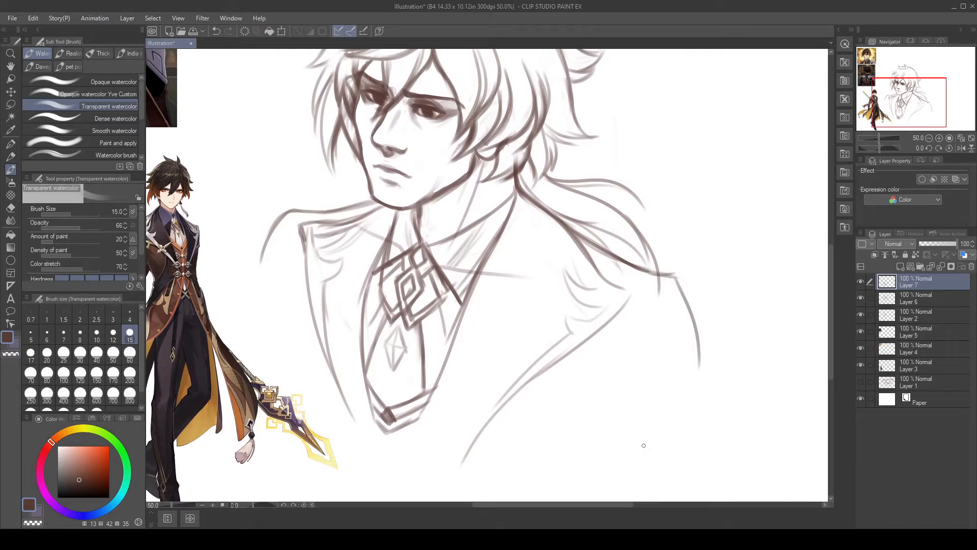
pyautogui.hotkey('ctrl', 'z')
# Step: Try alternative slopes for the near shoulder's edge, both outward and inward from the ponytail's tip
pyautogui.moveTo(641, 267)
pyautogui.mouseDown()
pyautogui.moveTo(682, 276)
pyautogui.moveTo(739, 361)
pyautogui.mouseUp()
pyautogui.hotkey('ctrl', 'z')
pyautogui.moveTo(686, 278); pyautogui.dragTo(730, 342)
pyautogui.hotkey('ctrl', 'z')
pyautogui.moveTo(684, 276); pyautogui.dragTo(699, 365)
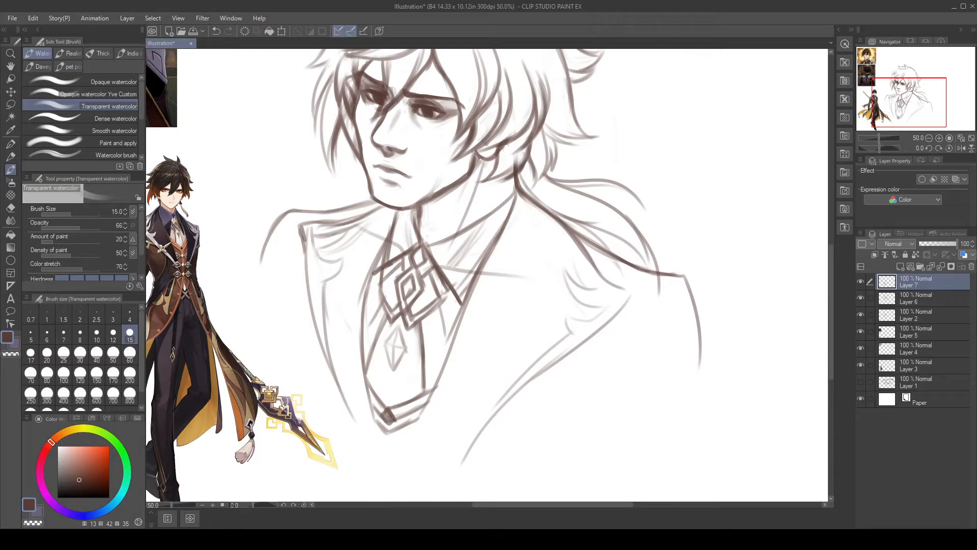
pyautogui.hotkey('ctrl', 'z')
pyautogui.moveTo(687, 280); pyautogui.dragTo(640, 394)
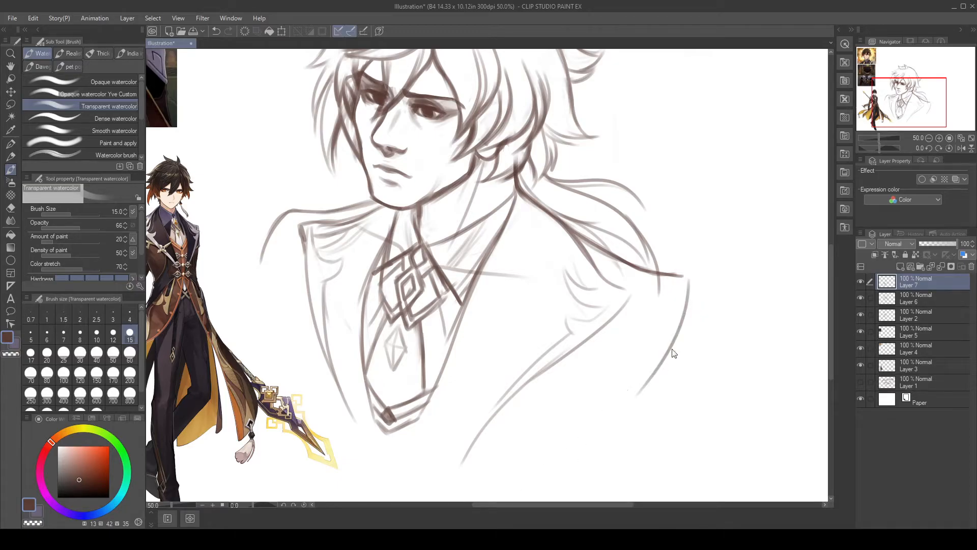
pyautogui.hotkey('ctrl', 'z')
# Step: Erase the trial near shoulder outline and the stray line beyond the ponytail's tip
pyautogui.press('e')
pyautogui.moveTo(667, 268)
pyautogui.mouseDown()
pyautogui.moveTo(690, 279)
pyautogui.moveTo(705, 355)
pyautogui.mouseUp()
pyautogui.press('b')
pyautogui.moveTo(683, 418); pyautogui.dragTo(741, 456)
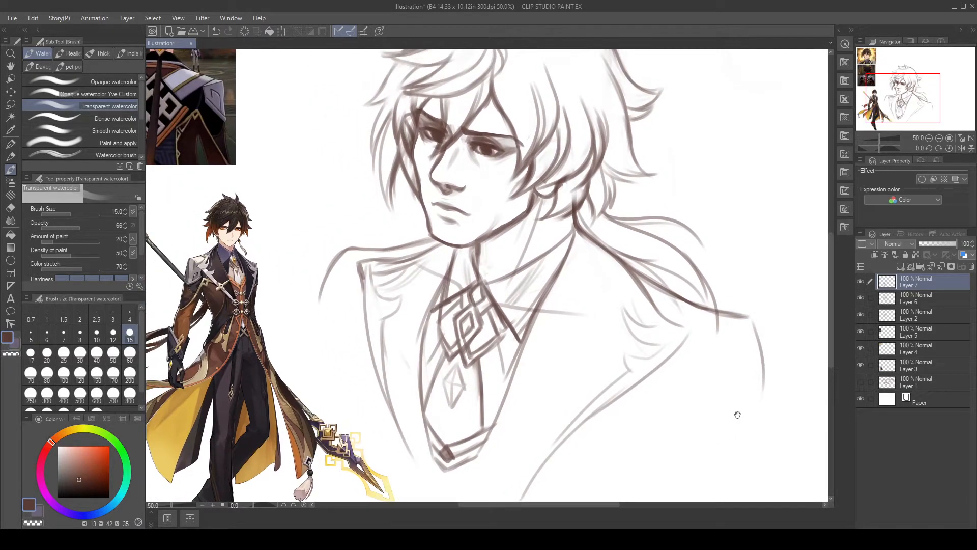
pyautogui.moveTo(696, 427); pyautogui.dragTo(661, 414)
pyautogui.press('e')
pyautogui.moveTo(675, 297)
pyautogui.mouseDown()
pyautogui.moveTo(704, 303)
pyautogui.moveTo(692, 305)
pyautogui.moveTo(722, 348)
pyautogui.moveTo(717, 337)
pyautogui.mouseUp()
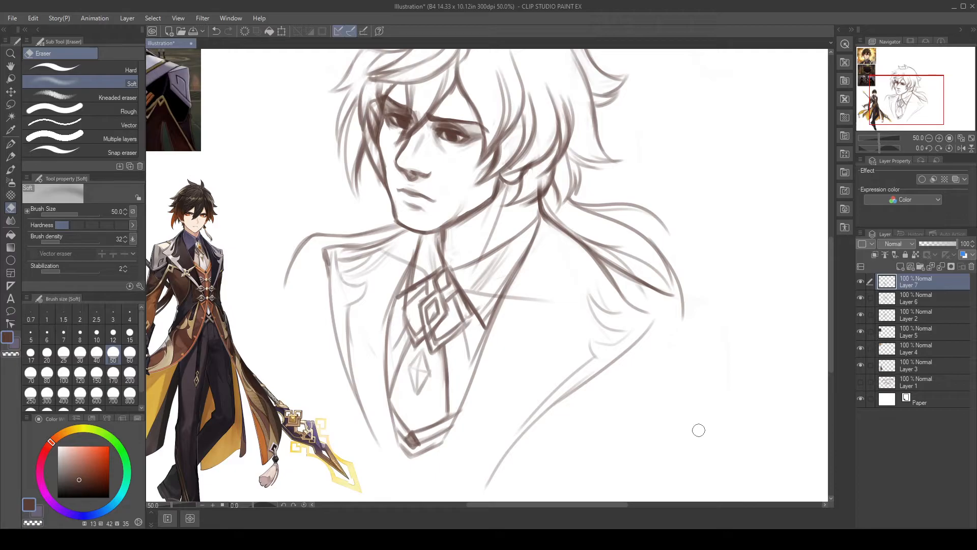
# Step: Darken the ponytail's inner strand tip and redraw its lower edge out to the near shoulder point
pyautogui.press('b')
pyautogui.moveTo(617, 288); pyautogui.dragTo(656, 316)
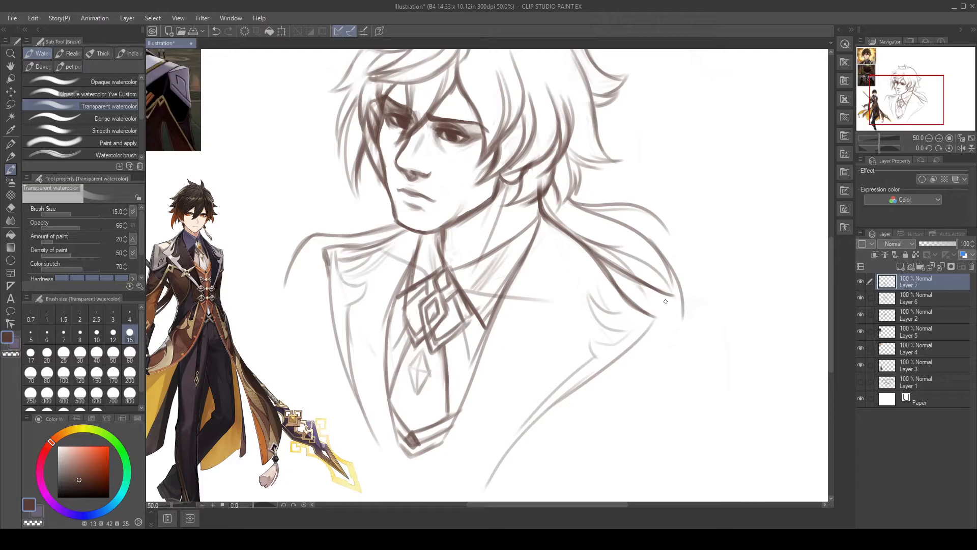
pyautogui.press('e')
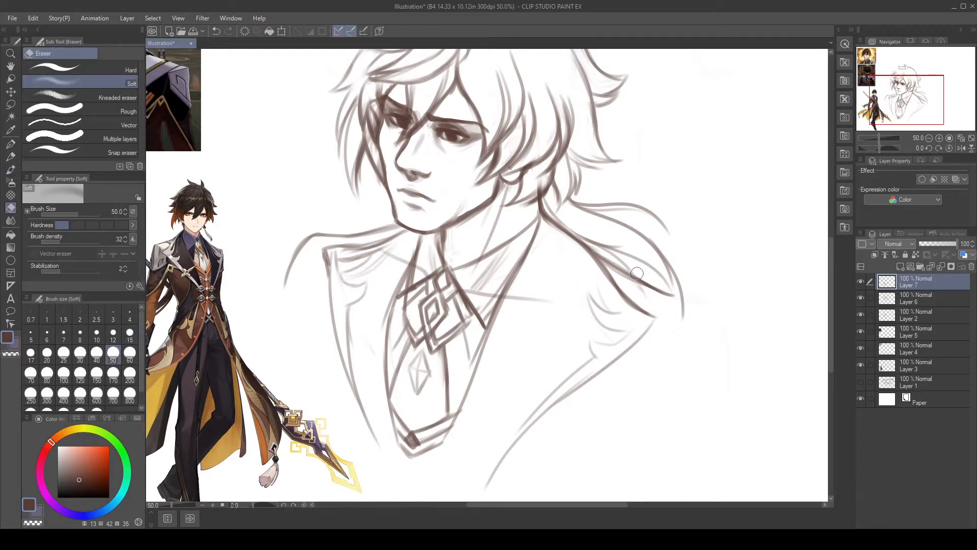
pyautogui.press('b')
pyautogui.moveTo(600, 258)
pyautogui.mouseDown()
pyautogui.moveTo(654, 304)
pyautogui.moveTo(691, 312)
pyautogui.mouseUp()
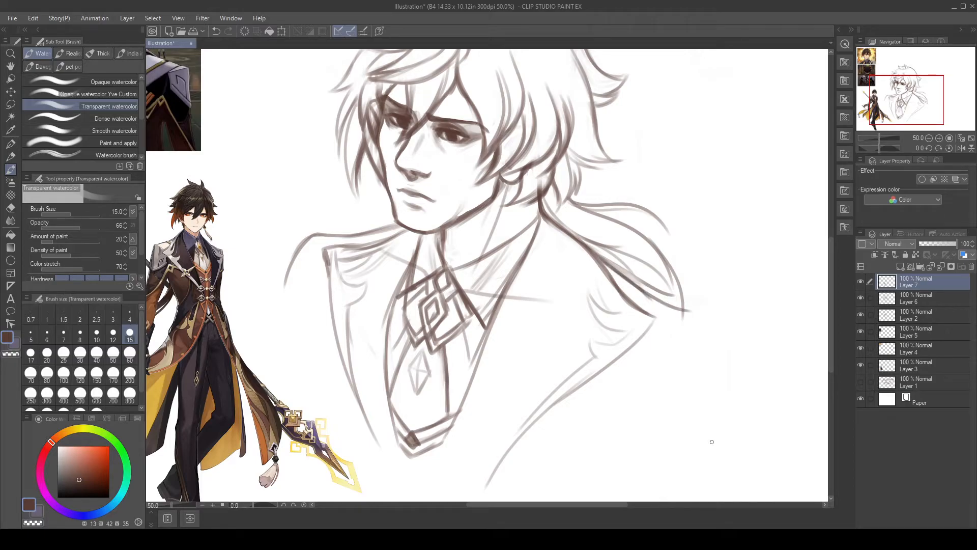
# Step: Try different lines for the near shoulder's outer edge and inner seam below the shoulder point
pyautogui.moveTo(622, 275)
pyautogui.mouseDown()
pyautogui.moveTo(702, 313)
pyautogui.moveTo(701, 430)
pyautogui.mouseUp()
pyautogui.hotkey('ctrl', 'z')
pyautogui.moveTo(697, 318)
pyautogui.mouseDown()
pyautogui.moveTo(695, 361)
pyautogui.moveTo(639, 461)
pyautogui.mouseUp()
pyautogui.hotkey('ctrl', 'z')
pyautogui.moveTo(697, 318)
pyautogui.mouseDown()
pyautogui.moveTo(629, 413)
pyautogui.moveTo(704, 421)
pyautogui.mouseUp()
pyautogui.hotkey('ctrl', 'z')
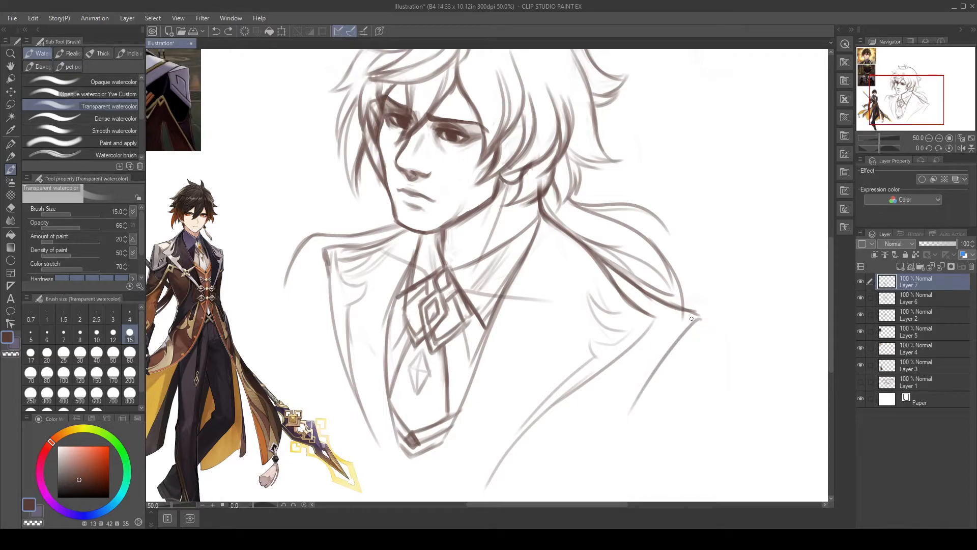
pyautogui.moveTo(695, 316)
pyautogui.mouseDown()
pyautogui.moveTo(728, 349)
pyautogui.moveTo(737, 396)
pyautogui.mouseUp()
pyautogui.hotkey('ctrl', 'z')
pyautogui.hotkey('ctrl', 'z')
# Step: Draw the near shoulder's outer edge and diagonal inner seam from its point, and reinforce the far shoulder's outline
pyautogui.moveTo(702, 317); pyautogui.dragTo(672, 352)
pyautogui.moveTo(703, 316); pyautogui.dragTo(720, 356)
pyautogui.moveTo(701, 316); pyautogui.dragTo(722, 381)
pyautogui.moveTo(706, 319); pyautogui.dragTo(648, 388)
pyautogui.moveTo(312, 240); pyautogui.dragTo(288, 315)
pyautogui.moveTo(642, 424); pyautogui.dragTo(680, 501)
pyautogui.hotkey('ctrl', '-')
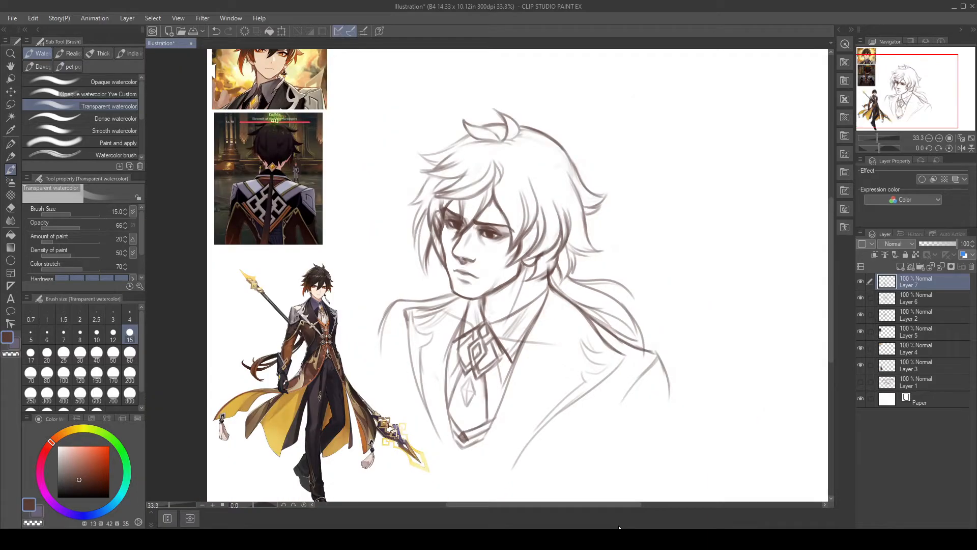
pyautogui.moveTo(655, 291); pyautogui.dragTo(663, 323)
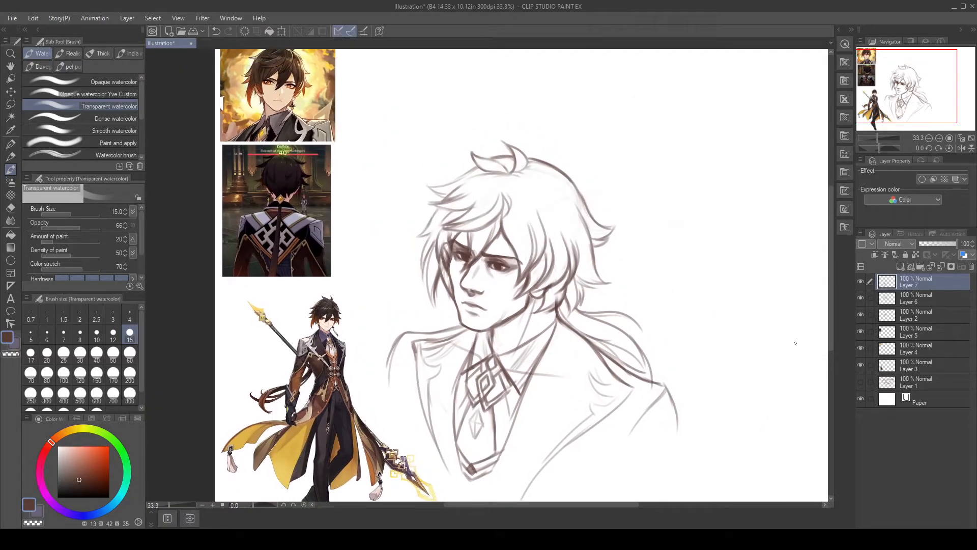
pyautogui.moveTo(714, 381); pyautogui.dragTo(719, 429)
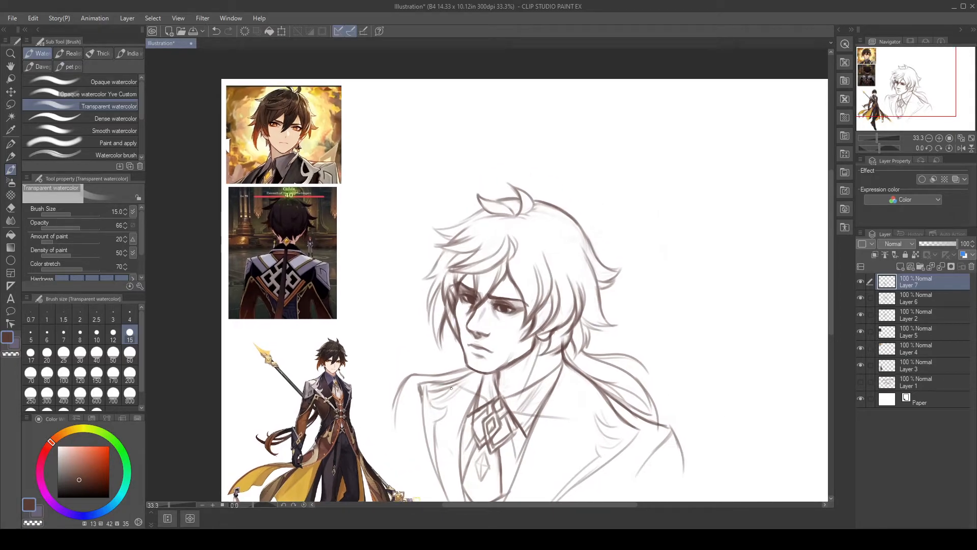
# Step: Rework the far shoulder's outline with darker strokes along its top edge and rounded outer corner
pyautogui.moveTo(451, 370)
pyautogui.mouseDown()
pyautogui.moveTo(412, 376)
pyautogui.moveTo(394, 407)
pyautogui.mouseUp()
pyautogui.hotkey('ctrl', 'z')
pyautogui.moveTo(414, 375)
pyautogui.mouseDown()
pyautogui.moveTo(387, 427)
pyautogui.moveTo(412, 376)
pyautogui.moveTo(459, 369)
pyautogui.mouseUp()
pyautogui.press('e')
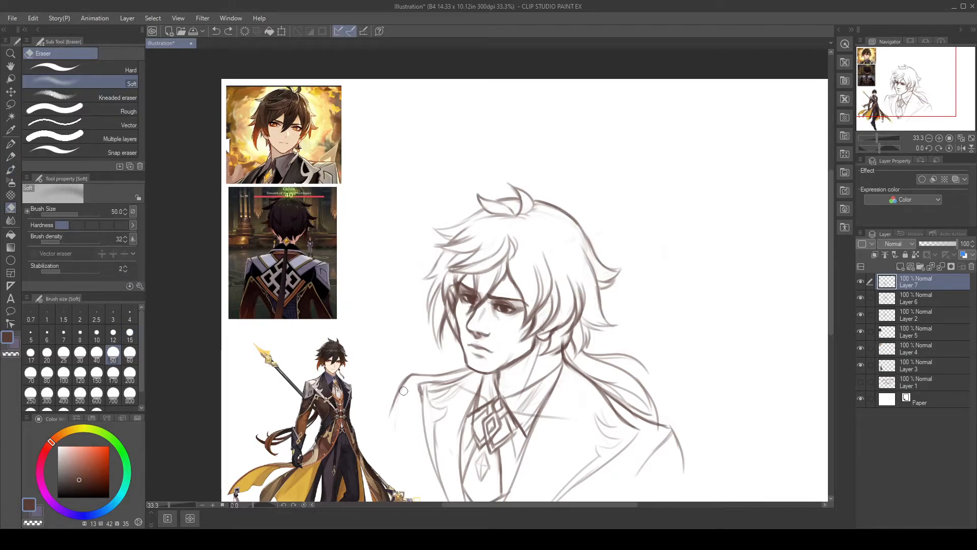
pyautogui.press('b')
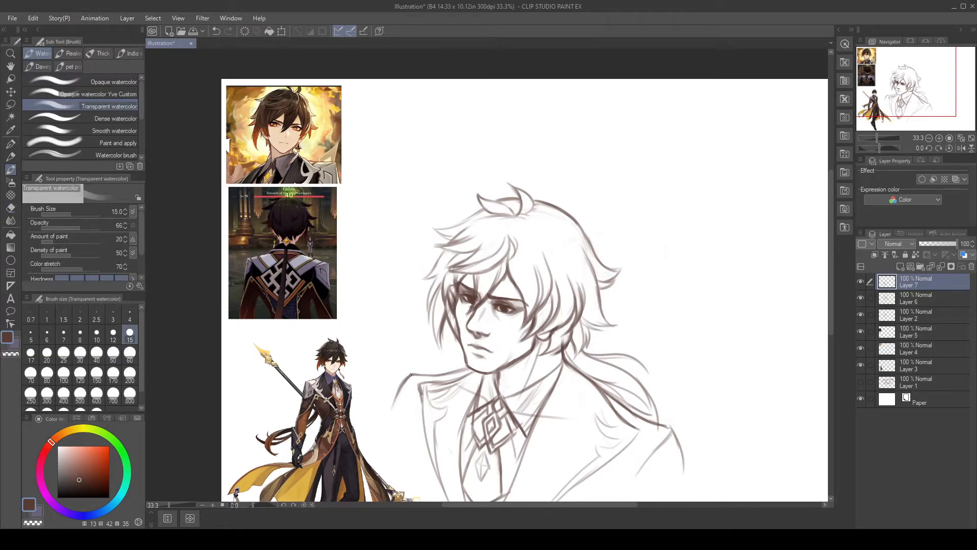
pyautogui.moveTo(404, 383); pyautogui.dragTo(385, 438)
pyautogui.hotkey('ctrl', 'z')
pyautogui.hotkey('ctrl', 'z')
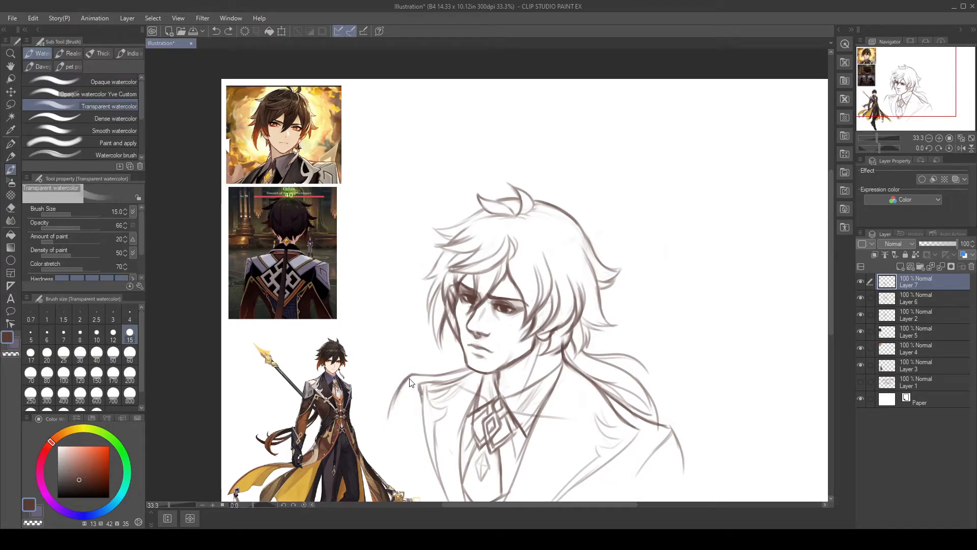
pyautogui.moveTo(405, 381)
pyautogui.mouseDown()
pyautogui.moveTo(390, 434)
pyautogui.moveTo(412, 373)
pyautogui.moveTo(404, 381)
pyautogui.moveTo(394, 412)
pyautogui.moveTo(410, 375)
pyautogui.moveTo(447, 371)
pyautogui.moveTo(414, 371)
pyautogui.moveTo(464, 367)
pyautogui.moveTo(413, 372)
pyautogui.moveTo(448, 370)
pyautogui.mouseUp()
pyautogui.hotkey('ctrl', 'z')
pyautogui.hotkey('ctrl', 'z')
pyautogui.hotkey('ctrl', 'z')
pyautogui.hotkey('ctrl', 'z')
pyautogui.hotkey('ctrl', 'z')
pyautogui.moveTo(698, 435); pyautogui.dragTo(682, 340)
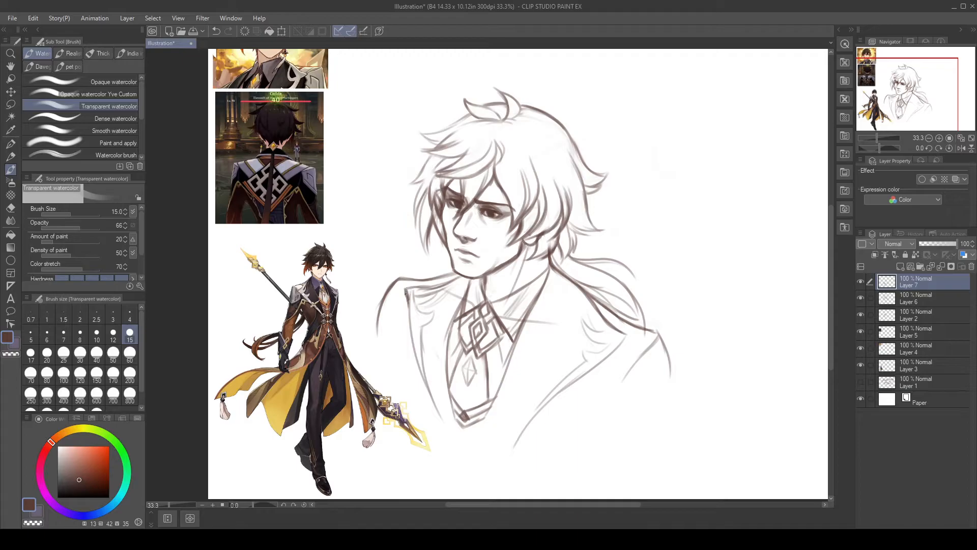
# Step: Sample a light greyish tone from the far lapel's edge and extend the near shoulder's outer edge downward
pyautogui.keyDown('alt'); pyautogui.click(412, 300); pyautogui.keyUp('alt')
pyautogui.moveTo(405, 289)
pyautogui.mouseDown()
pyautogui.moveTo(464, 272)
pyautogui.moveTo(402, 290)
pyautogui.moveTo(414, 297)
pyautogui.moveTo(407, 288)
pyautogui.moveTo(456, 280)
pyautogui.moveTo(405, 278)
pyautogui.mouseUp()
pyautogui.hotkey('ctrl', 'z')
pyautogui.hotkey('ctrl', 'z')
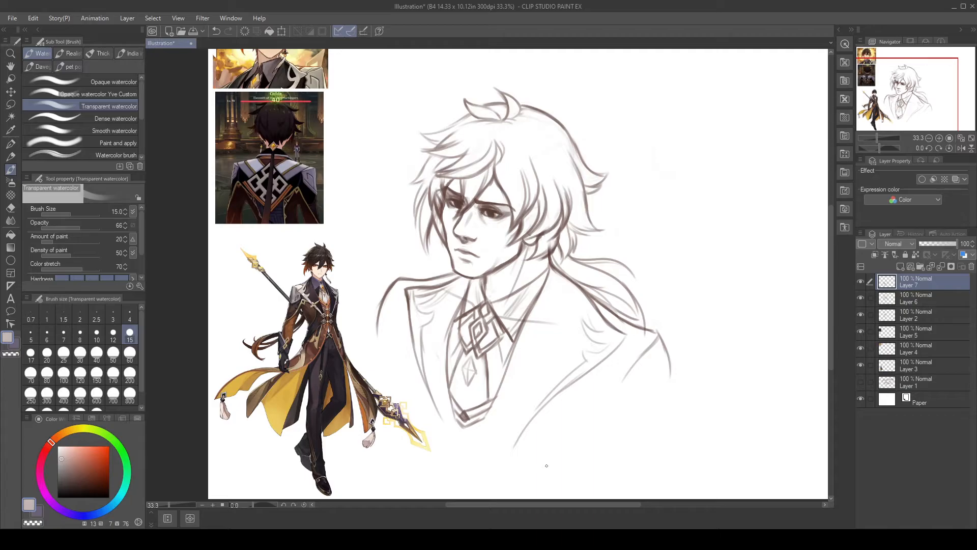
pyautogui.moveTo(667, 356); pyautogui.dragTo(682, 416)
pyautogui.hotkey('ctrl', 'z')
pyautogui.moveTo(658, 334); pyautogui.dragTo(676, 393)
# Step: Sketch faint curved hem lines for the shoulder pieces on the far and near sides
pyautogui.moveTo(379, 312)
pyautogui.mouseDown()
pyautogui.moveTo(372, 331)
pyautogui.moveTo(407, 331)
pyautogui.mouseUp()
pyautogui.moveTo(601, 380); pyautogui.dragTo(611, 387)
pyautogui.moveTo(614, 397); pyautogui.dragTo(663, 433)
pyautogui.hotkey('ctrl', 'z')
pyautogui.moveTo(624, 401); pyautogui.dragTo(656, 417)
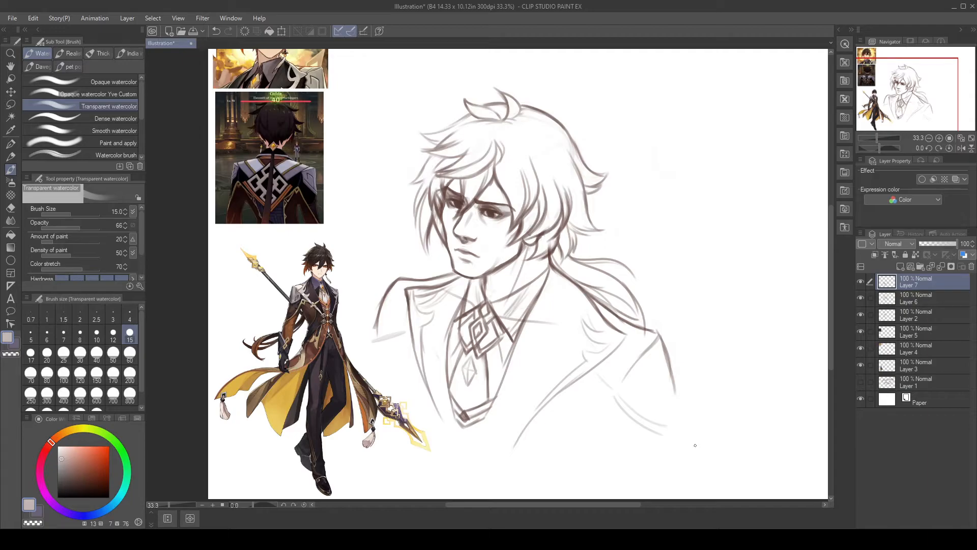
# Step: Lengthen and darken the near shoulder's outer edge and double its curved hem so they meet in a corner
pyautogui.moveTo(662, 338); pyautogui.dragTo(680, 409)
pyautogui.moveTo(671, 359); pyautogui.dragTo(681, 416)
pyautogui.hotkey('ctrl', 'z')
pyautogui.moveTo(667, 355); pyautogui.dragTo(677, 407)
pyautogui.moveTo(671, 373); pyautogui.dragTo(677, 416)
pyautogui.moveTo(611, 395); pyautogui.dragTo(670, 436)
pyautogui.moveTo(613, 387)
pyautogui.mouseDown()
pyautogui.moveTo(676, 431)
pyautogui.moveTo(669, 376)
pyautogui.moveTo(684, 433)
pyautogui.moveTo(681, 409)
pyautogui.moveTo(682, 439)
pyautogui.moveTo(652, 429)
pyautogui.moveTo(683, 439)
pyautogui.mouseUp()
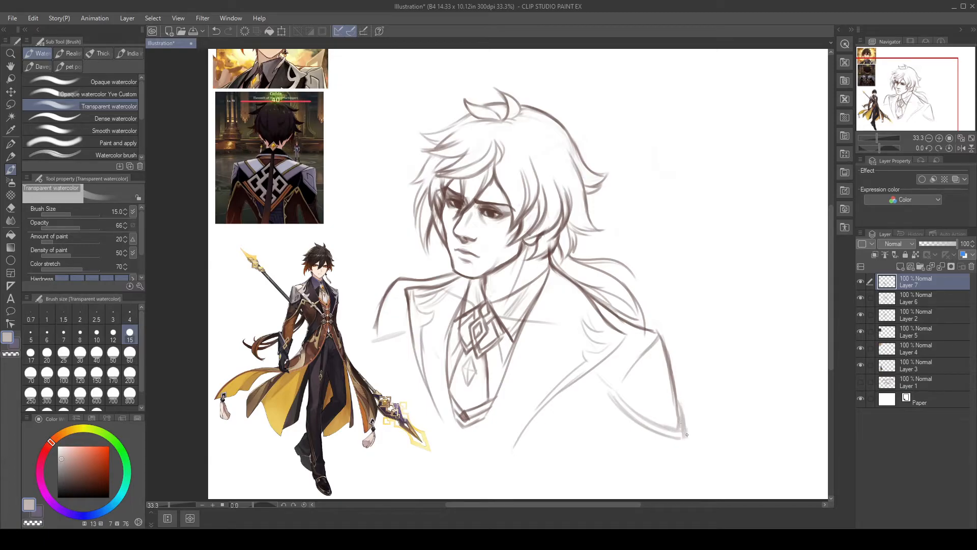
# Step: Clean up the near shoulder piece's lower corner and strengthen the inner line of its border
pyautogui.hotkey('ctrl', 'z')
pyautogui.press('e')
pyautogui.press('b')
pyautogui.moveTo(673, 436)
pyautogui.mouseDown()
pyautogui.moveTo(687, 438)
pyautogui.moveTo(681, 405)
pyautogui.mouseUp()
pyautogui.press('e')
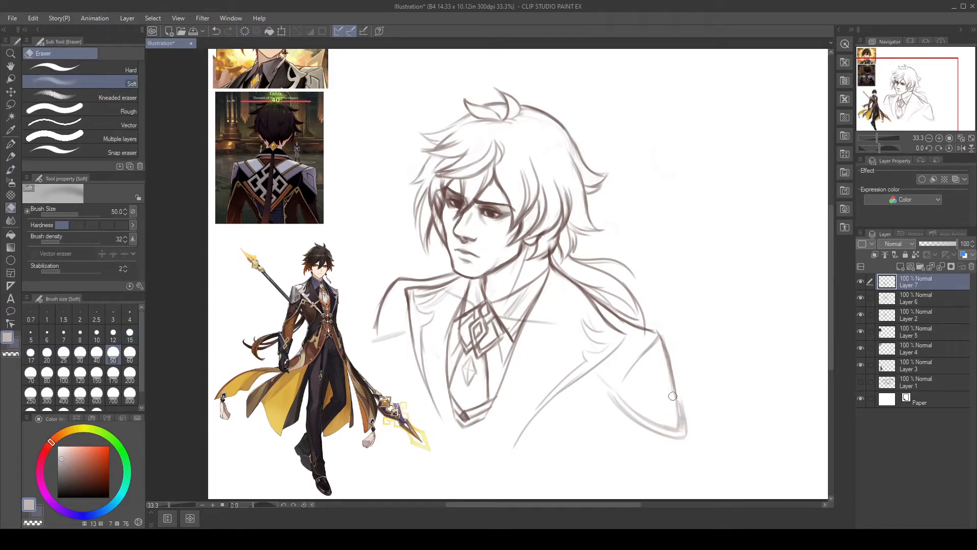
pyautogui.press('b')
pyautogui.moveTo(680, 407)
pyautogui.mouseDown()
pyautogui.moveTo(669, 362)
pyautogui.moveTo(676, 386)
pyautogui.mouseUp()
# Step: Extend the far shoulder's outer edge and refine the doubled hem line across its shoulder piece
pyautogui.moveTo(384, 302); pyautogui.dragTo(374, 334)
pyautogui.hotkey('ctrl', 'z')
pyautogui.moveTo(386, 297)
pyautogui.mouseDown()
pyautogui.moveTo(386, 337)
pyautogui.moveTo(372, 334)
pyautogui.moveTo(368, 347)
pyautogui.moveTo(404, 338)
pyautogui.mouseUp()
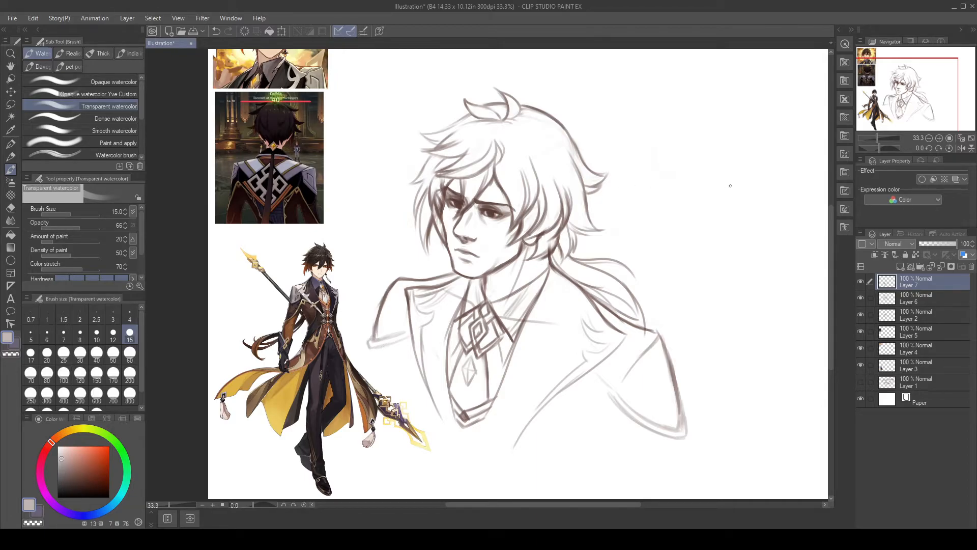
pyautogui.hotkey('ctrl', 'z')
pyautogui.press('e')
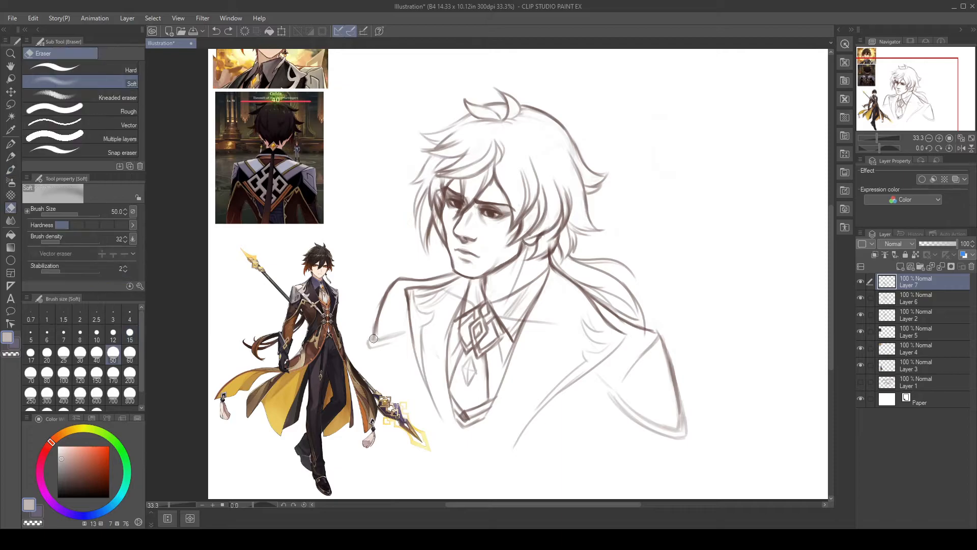
pyautogui.moveTo(390, 334)
pyautogui.mouseDown()
pyautogui.moveTo(372, 345)
pyautogui.moveTo(405, 336)
pyautogui.mouseUp()
pyautogui.press('b')
pyautogui.hotkey('ctrl', 'z')
pyautogui.hotkey('ctrl', 'z')
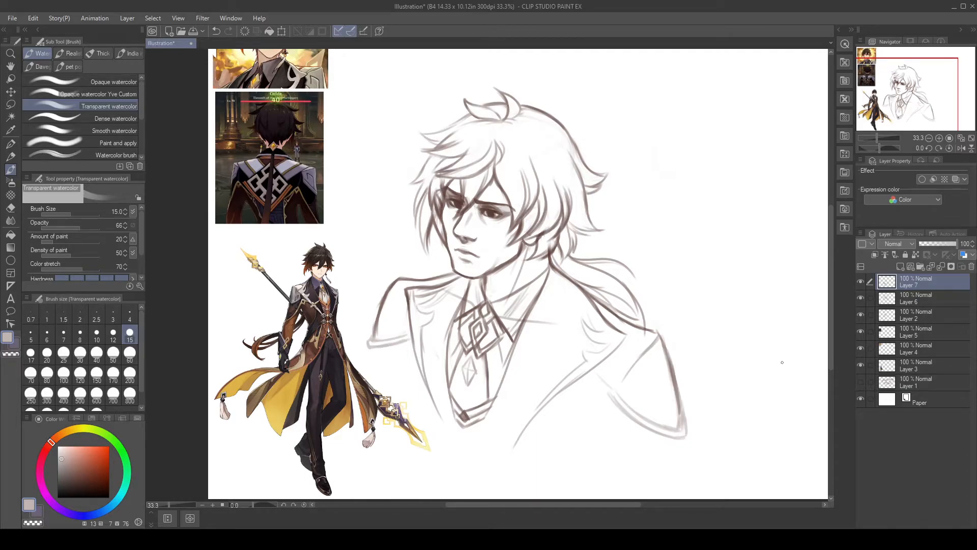
# Step: Lighten the far lapel's lower edge and sketch the far sleeve and diagonal strap lines under the shoulder hem
pyautogui.press('e')
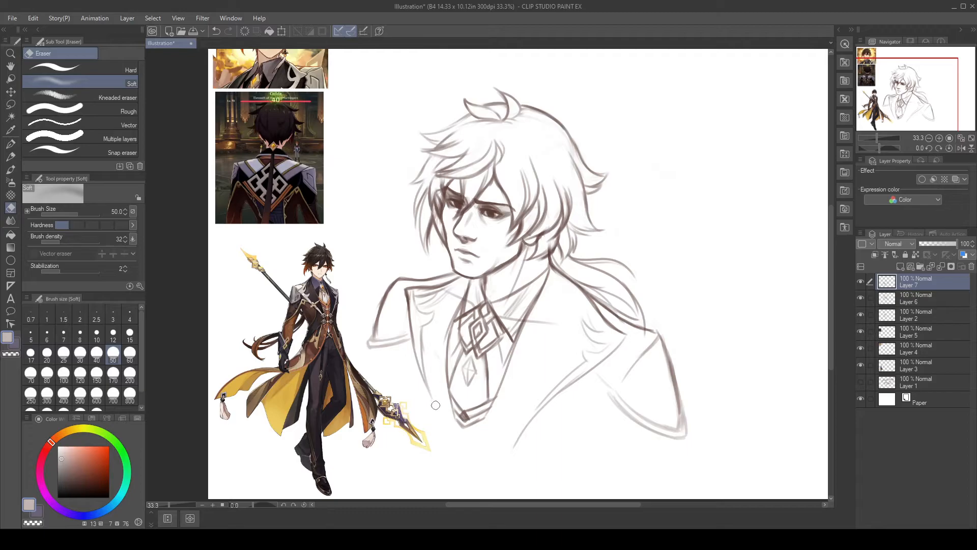
pyautogui.press('b')
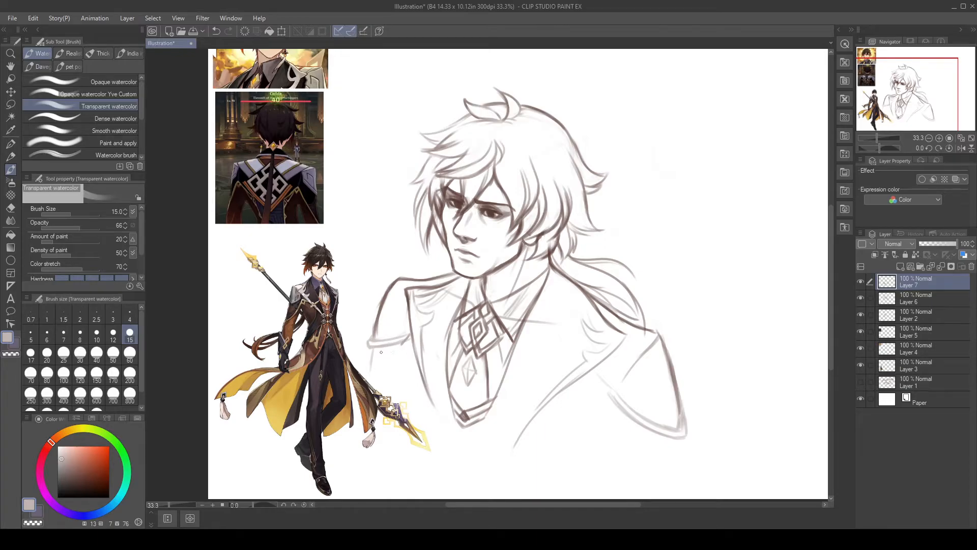
pyautogui.moveTo(371, 351); pyautogui.dragTo(369, 374)
pyautogui.moveTo(407, 338)
pyautogui.mouseDown()
pyautogui.moveTo(370, 375)
pyautogui.moveTo(373, 385)
pyautogui.mouseUp()
pyautogui.hotkey('ctrl', 'z')
pyautogui.hotkey('ctrl', 'z')
# Step: Sketch a small diamond ornament beside the near lapel at the inner end of the shoulder hem
pyautogui.moveTo(579, 376); pyautogui.dragTo(597, 386)
pyautogui.hotkey('ctrl', 'z')
pyautogui.moveTo(595, 375); pyautogui.dragTo(599, 390)
pyautogui.moveTo(578, 383)
pyautogui.mouseDown()
pyautogui.moveTo(593, 376)
pyautogui.moveTo(593, 389)
pyautogui.moveTo(584, 395)
pyautogui.moveTo(579, 385)
pyautogui.moveTo(585, 396)
pyautogui.mouseUp()
pyautogui.moveTo(598, 379)
pyautogui.mouseDown()
pyautogui.moveTo(629, 417)
pyautogui.moveTo(610, 412)
pyautogui.moveTo(598, 393)
pyautogui.moveTo(642, 427)
pyautogui.mouseUp()
pyautogui.hotkey('ctrl', 'z')
pyautogui.hotkey('ctrl', 'z')
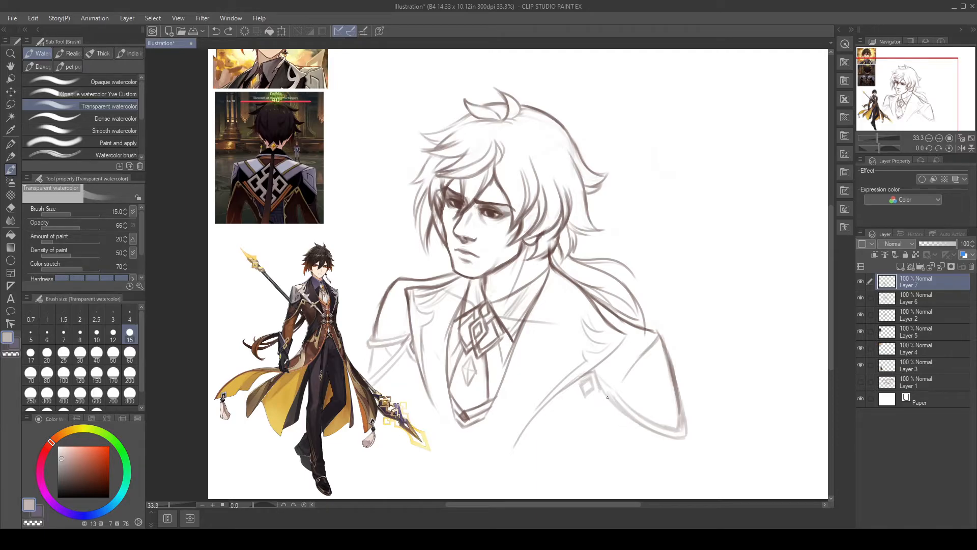
# Step: Sketch a second draped layer below the near shoulder hem, curving from the diamond ornament toward the arm
pyautogui.moveTo(599, 384); pyautogui.dragTo(660, 484)
pyautogui.hotkey('ctrl', 'z')
pyautogui.moveTo(601, 388)
pyautogui.mouseDown()
pyautogui.moveTo(637, 453)
pyautogui.moveTo(678, 440)
pyautogui.moveTo(675, 468)
pyautogui.mouseUp()
pyautogui.moveTo(598, 395); pyautogui.dragTo(637, 462)
# Step: Sketch curved coat lines converging below the near lapel and diamond, and add a matching curve on the far side
pyautogui.moveTo(595, 394)
pyautogui.mouseDown()
pyautogui.moveTo(572, 363)
pyautogui.moveTo(712, 341)
pyautogui.moveTo(710, 391)
pyautogui.moveTo(565, 425)
pyautogui.moveTo(543, 413)
pyautogui.moveTo(565, 473)
pyautogui.mouseUp()
pyautogui.moveTo(546, 405); pyautogui.dragTo(568, 473)
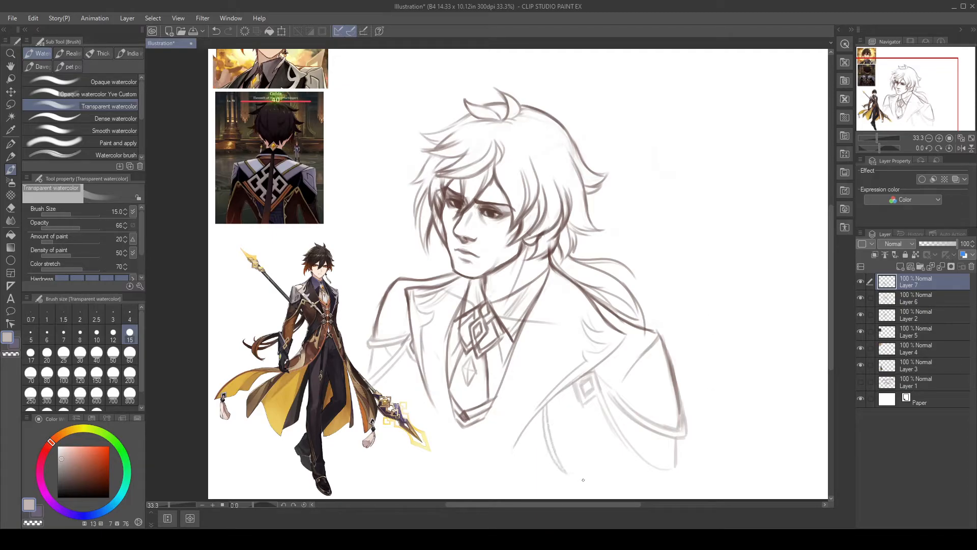
pyautogui.moveTo(407, 388); pyautogui.dragTo(426, 410)
pyautogui.hotkey('ctrl', 'z')
pyautogui.moveTo(401, 360); pyautogui.dragTo(405, 404)
pyautogui.moveTo(600, 424); pyautogui.dragTo(568, 470)
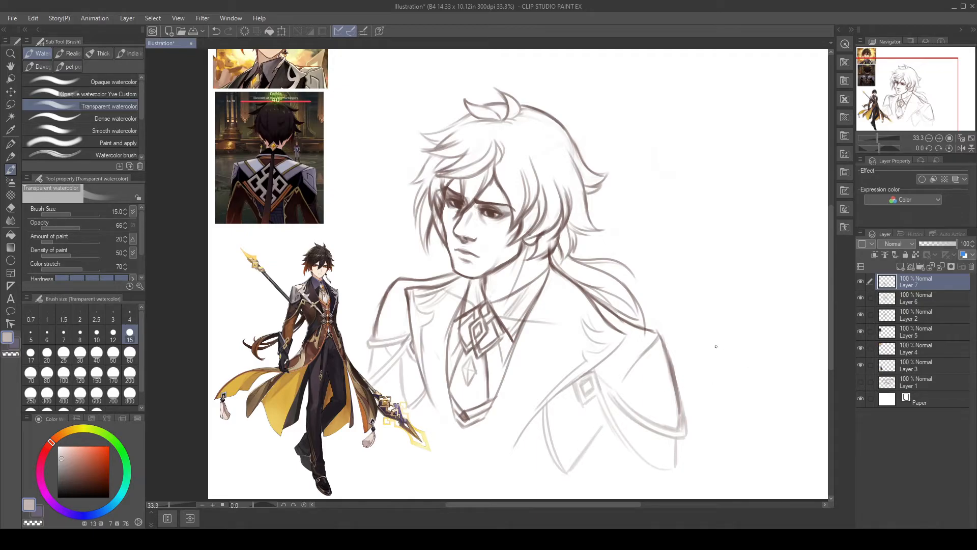
# Step: Add a faint outer strand to the ponytail, curving down to the near shoulder
pyautogui.moveTo(702, 282); pyautogui.dragTo(707, 349)
pyautogui.moveTo(620, 266); pyautogui.dragTo(587, 266)
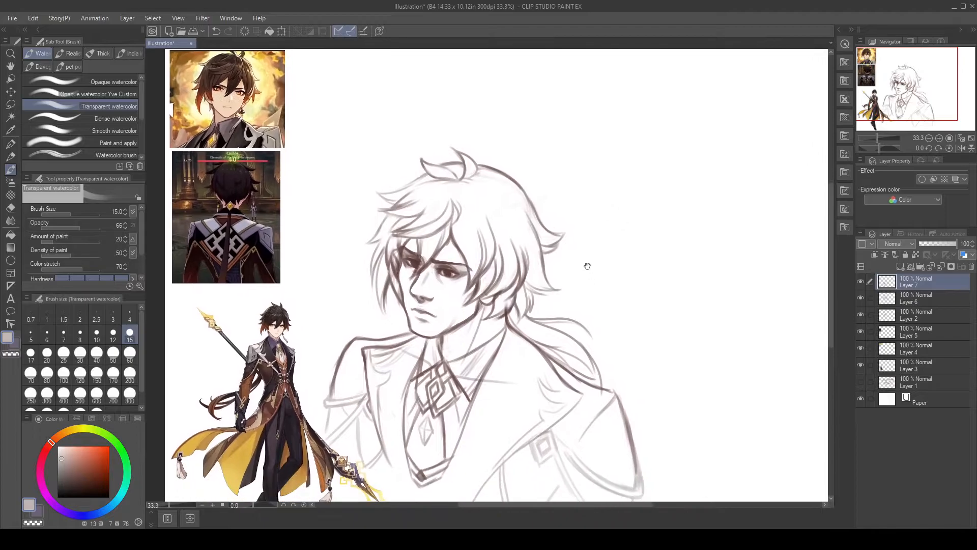
pyautogui.moveTo(577, 322); pyautogui.dragTo(607, 382)
pyautogui.hotkey('ctrl', 'z')
pyautogui.moveTo(586, 327)
pyautogui.mouseDown()
pyautogui.moveTo(600, 342)
pyautogui.moveTo(614, 389)
pyautogui.mouseUp()
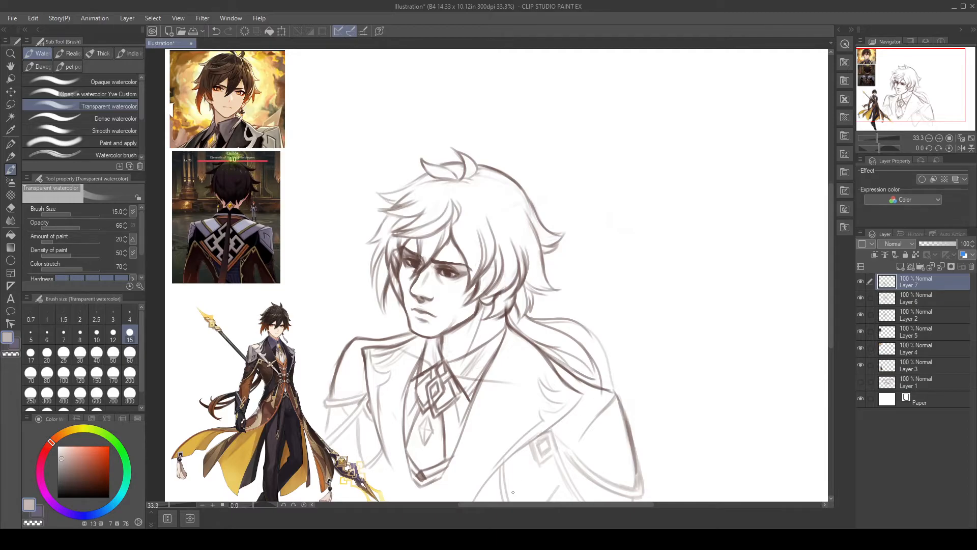
# Step: Toggle the visibility of Layer 2 to check which part of the sketch it holds
pyautogui.click(860, 315)
pyautogui.click(860, 315)
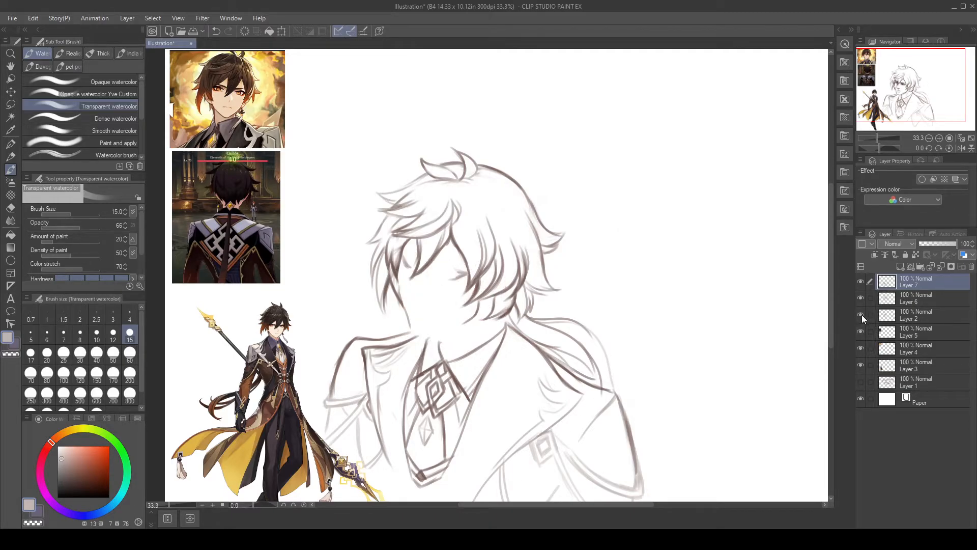
# Step: On Layer 2, lasso the near eye and eyebrow and shift them slightly outward and down
pyautogui.click(944, 315)
pyautogui.press('o')
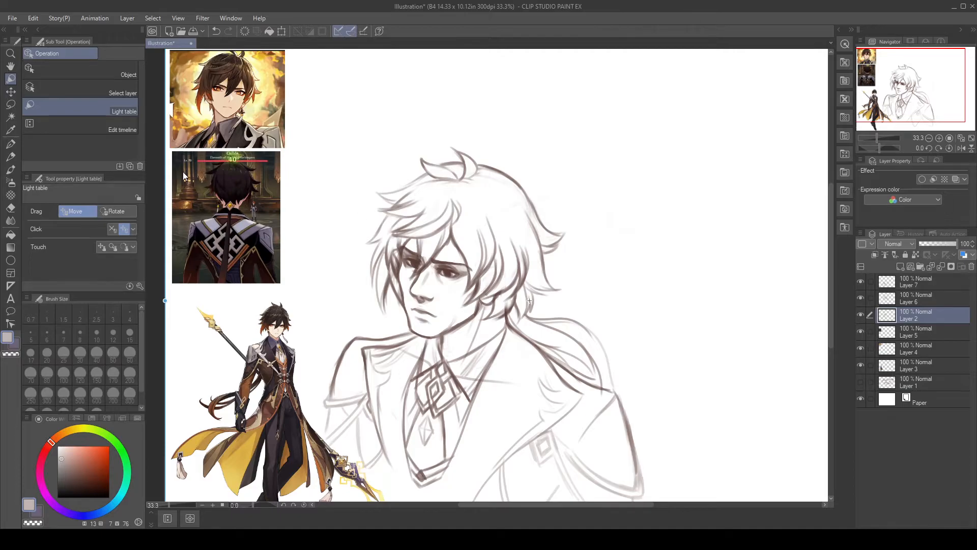
pyautogui.click(10, 105)
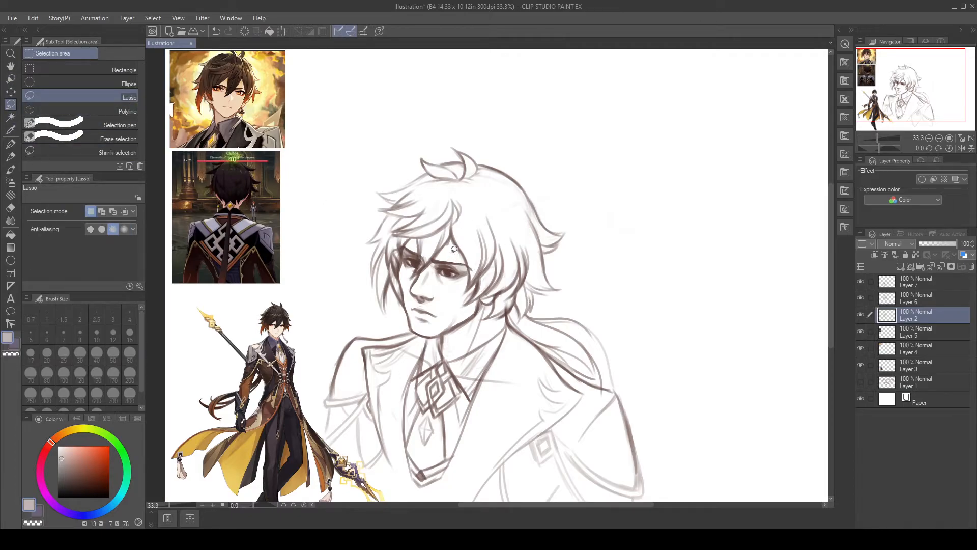
pyautogui.moveTo(452, 252)
pyautogui.mouseDown()
pyautogui.moveTo(434, 269)
pyautogui.moveTo(454, 284)
pyautogui.moveTo(478, 264)
pyautogui.moveTo(452, 252)
pyautogui.mouseUp()
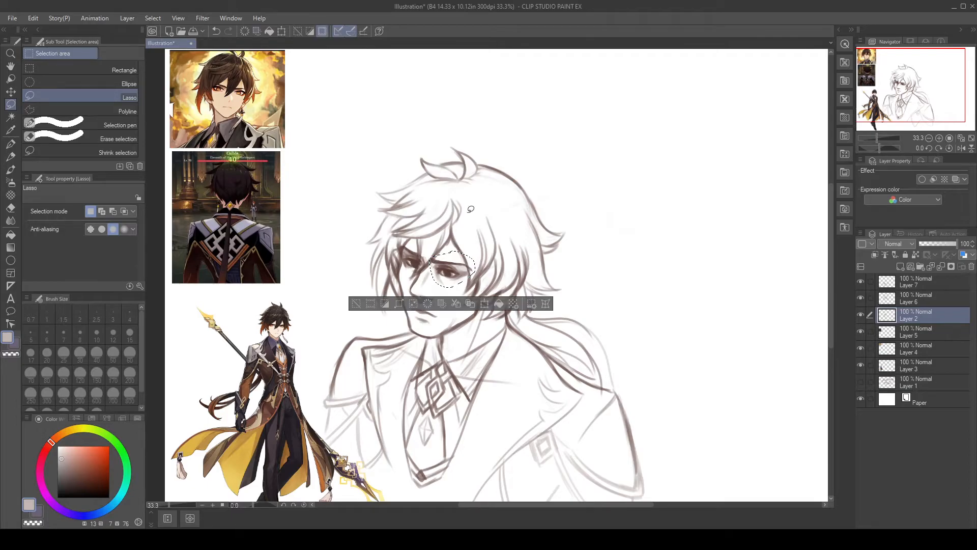
pyautogui.click(485, 303)
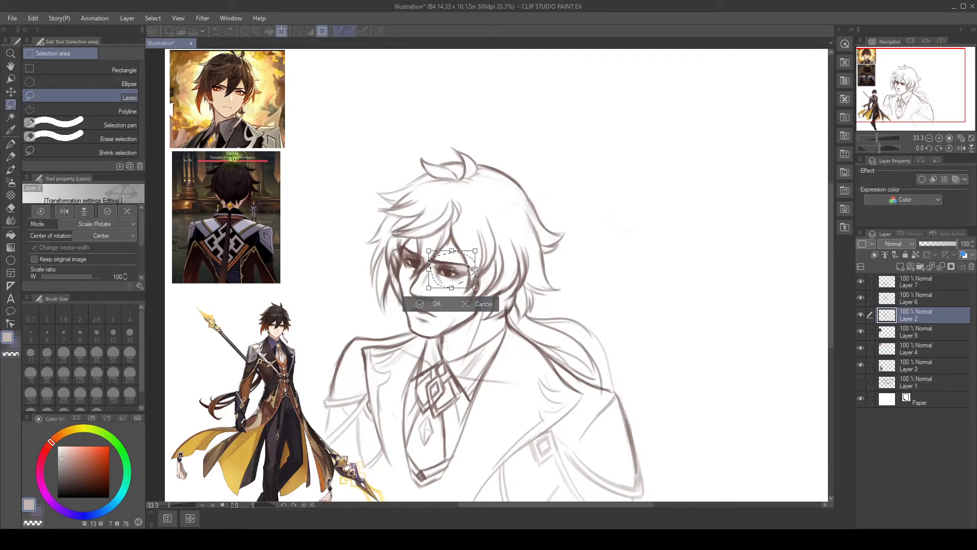
pyautogui.moveTo(470, 266); pyautogui.dragTo(470, 265)
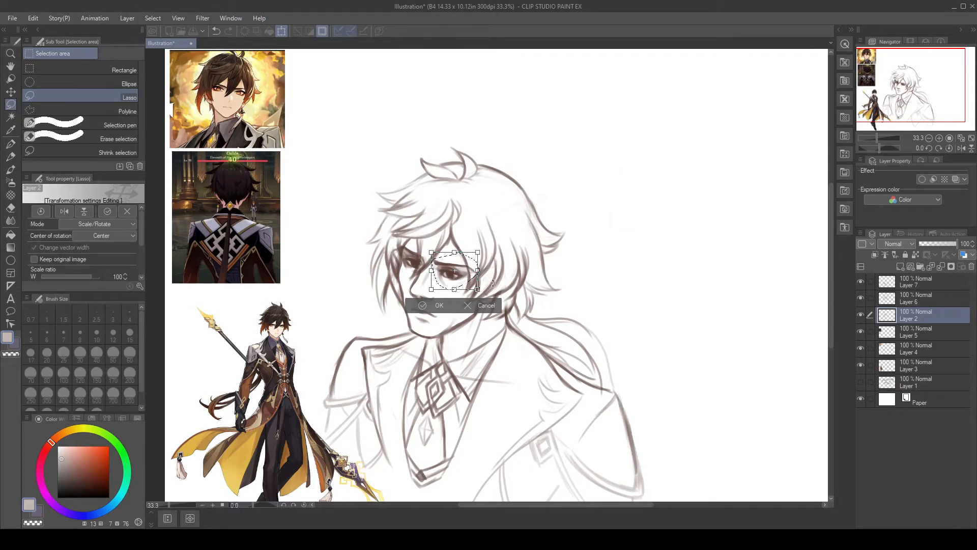
pyautogui.click(425, 305)
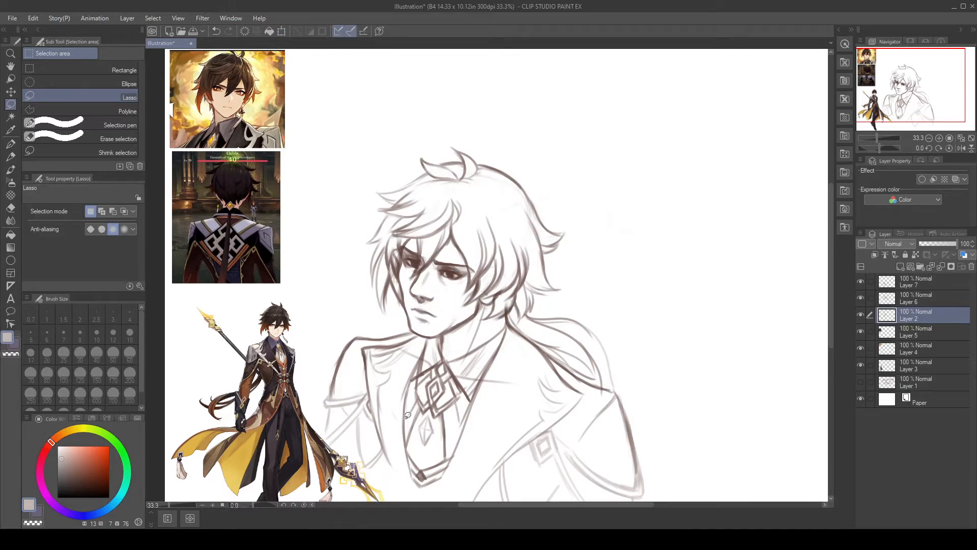
# Step: Restore the selection around the near eye, nudge the eye slightly upward, and deselect
pyautogui.hotkey('ctrl', 'z')
pyautogui.moveTo(471, 268); pyautogui.dragTo(471, 268)
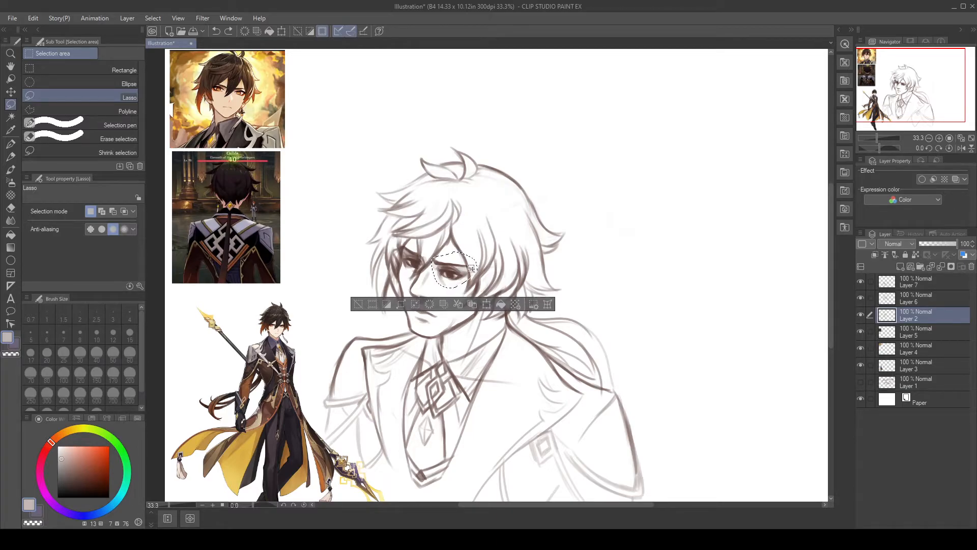
pyautogui.click(487, 304)
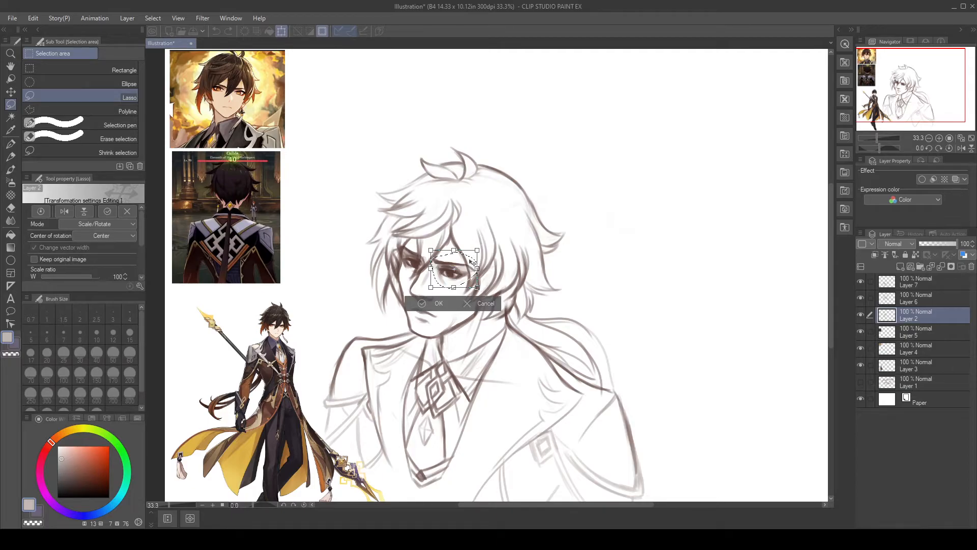
pyautogui.press('Return')
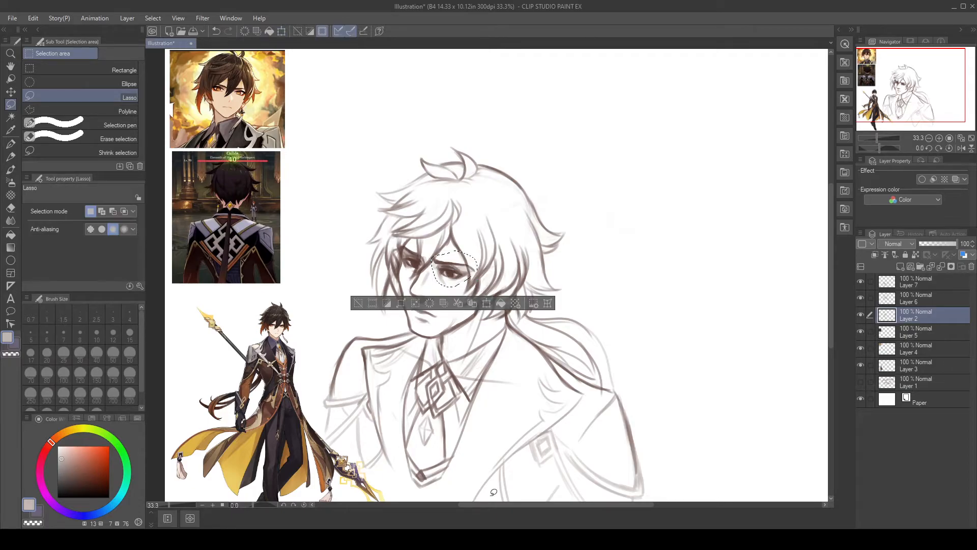
pyautogui.hotkey('ctrl', 'd')
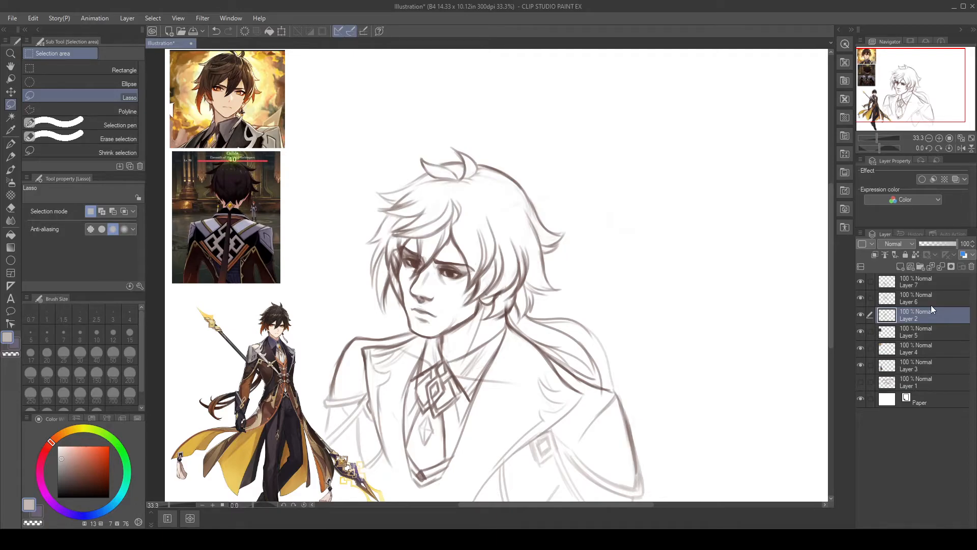
# Step: On Layer 6, lasso the near-side fringe and side hair, move it slightly outward and down, and deselect
pyautogui.click(868, 297)
pyautogui.click(863, 298)
pyautogui.click(862, 298)
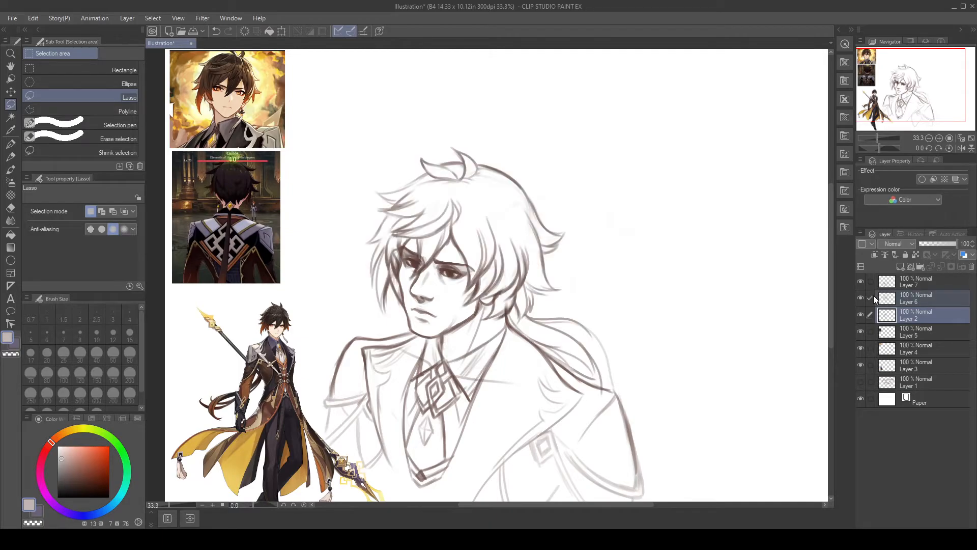
pyautogui.click(939, 299)
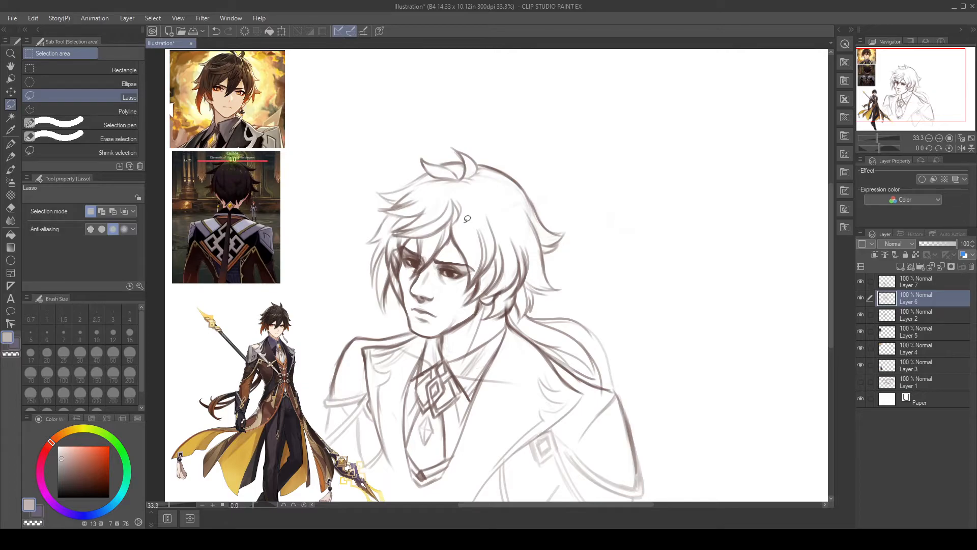
pyautogui.moveTo(467, 218)
pyautogui.mouseDown()
pyautogui.moveTo(454, 235)
pyautogui.moveTo(467, 266)
pyautogui.moveTo(460, 290)
pyautogui.moveTo(473, 305)
pyautogui.moveTo(519, 279)
pyautogui.moveTo(510, 296)
pyautogui.moveTo(530, 266)
pyautogui.moveTo(508, 207)
pyautogui.moveTo(465, 221)
pyautogui.mouseUp()
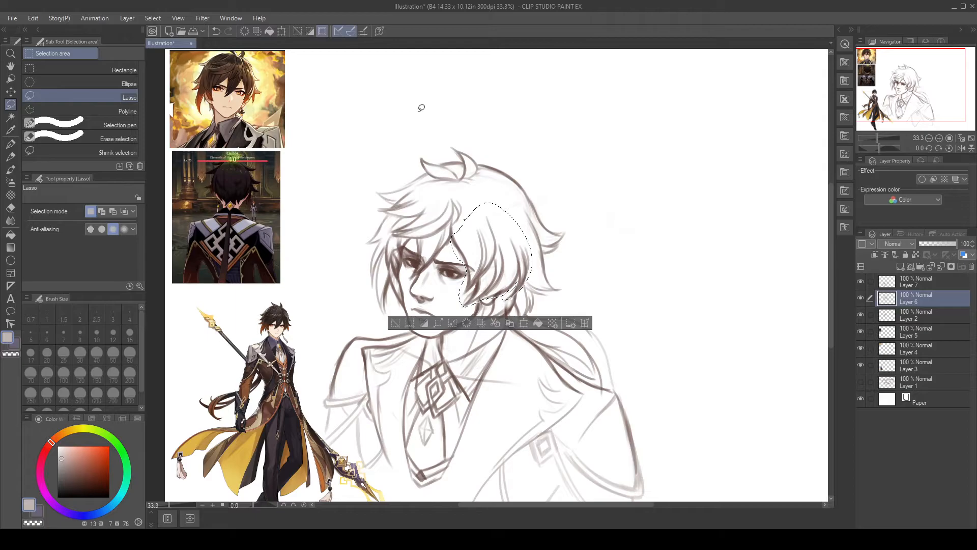
pyautogui.click(523, 322)
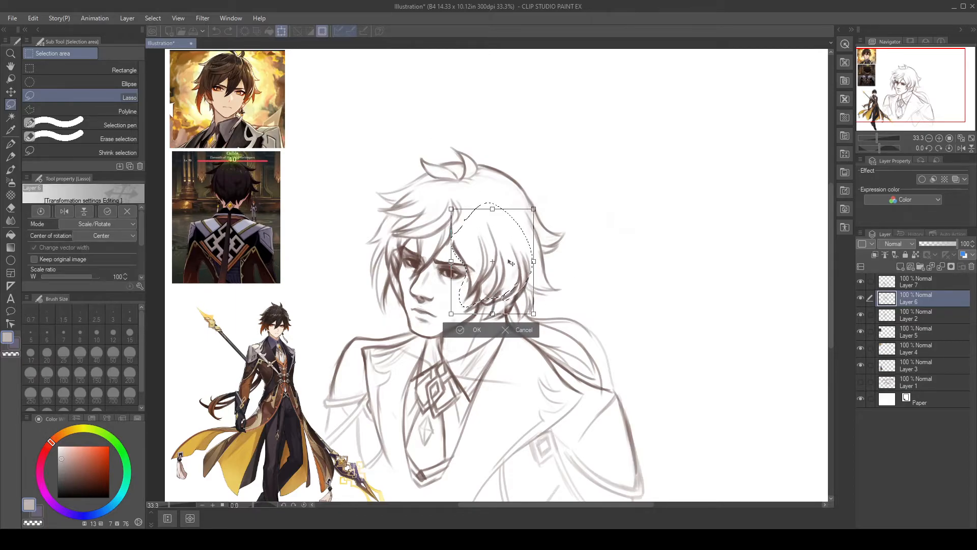
pyautogui.moveTo(509, 260); pyautogui.dragTo(510, 258)
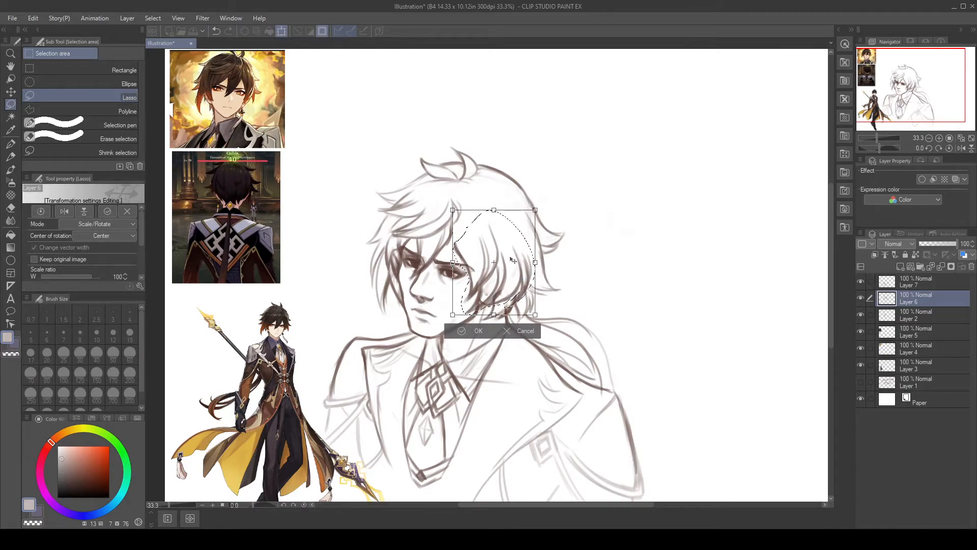
pyautogui.press('Return')
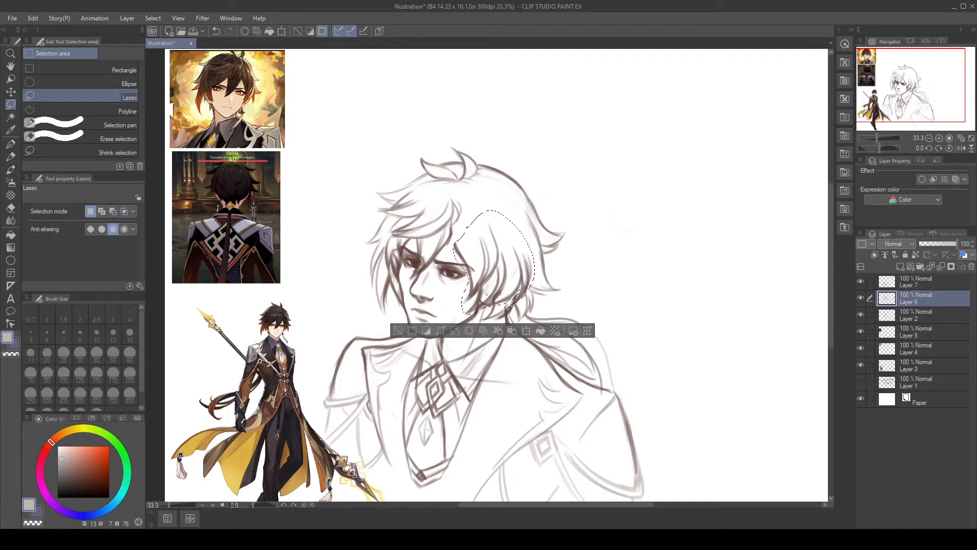
pyautogui.hotkey('ctrl', 'd')
# Step: Redraw the strand connecting the fringe parting above the near eye and touch up the far-side hair
pyautogui.press('b')
pyautogui.moveTo(452, 237); pyautogui.dragTo(459, 251)
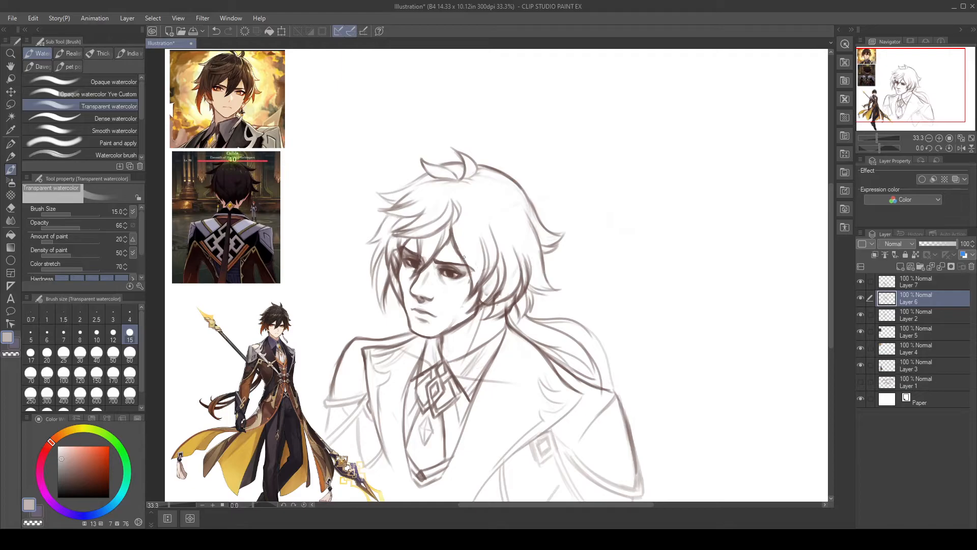
pyautogui.hotkey('ctrl', 'z')
pyautogui.hotkey('ctrl', 'z')
pyautogui.hotkey('ctrl', 'z')
pyautogui.moveTo(451, 233)
pyautogui.mouseDown()
pyautogui.moveTo(457, 250)
pyautogui.moveTo(452, 243)
pyautogui.mouseUp()
pyautogui.moveTo(385, 214)
pyautogui.mouseDown()
pyautogui.moveTo(368, 242)
pyautogui.moveTo(370, 279)
pyautogui.moveTo(388, 275)
pyautogui.mouseUp()
# Step: Erase the faint outer ponytail strand on Layer 7 with the soft eraser
pyautogui.press('e')
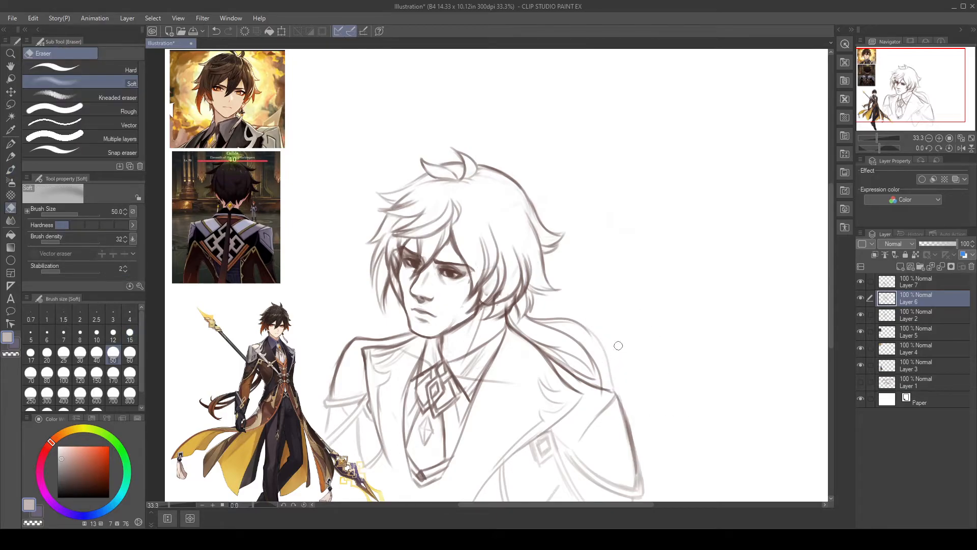
pyautogui.click(861, 298)
pyautogui.click(860, 299)
pyautogui.click(906, 282)
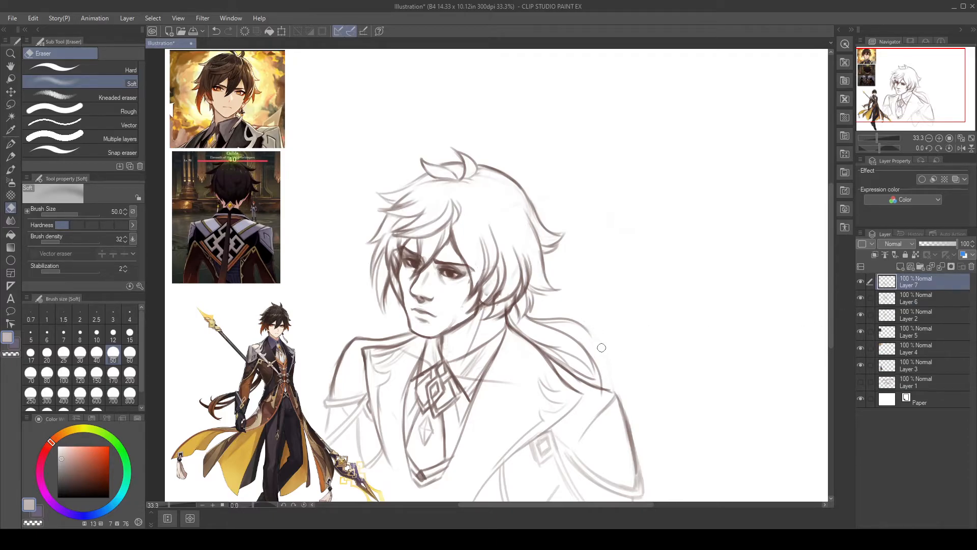
# Step: Toggle Layer 6 to check where the hair is drawn, and erase the ponytail's upper outline there
pyautogui.click(896, 296)
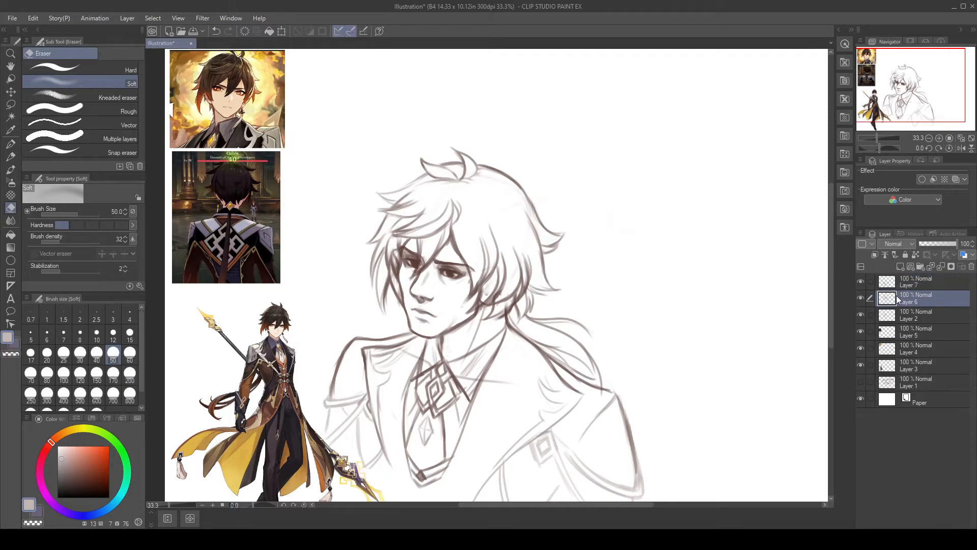
pyautogui.press('b')
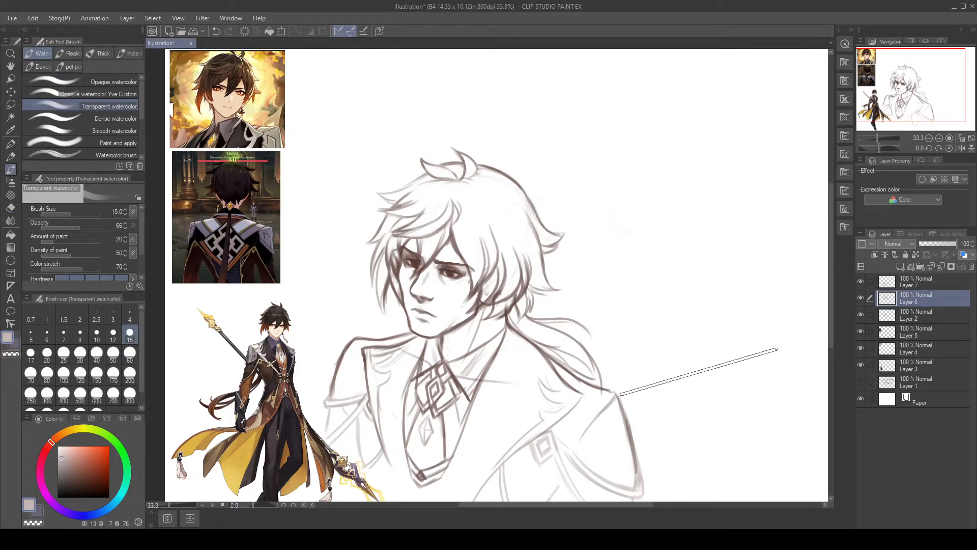
pyautogui.click(861, 297)
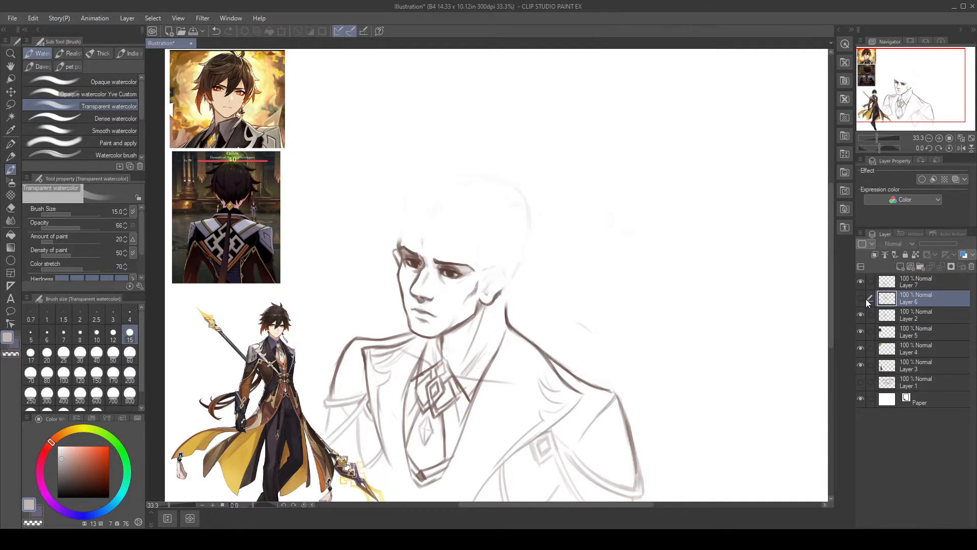
pyautogui.click(861, 298)
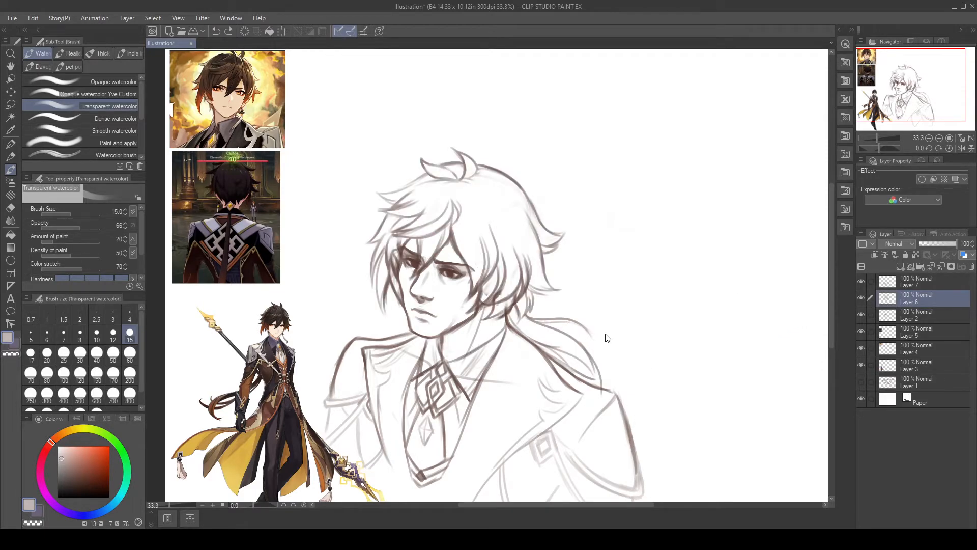
pyautogui.press('e')
pyautogui.moveTo(575, 317)
pyautogui.mouseDown()
pyautogui.moveTo(550, 321)
pyautogui.moveTo(597, 334)
pyautogui.mouseUp()
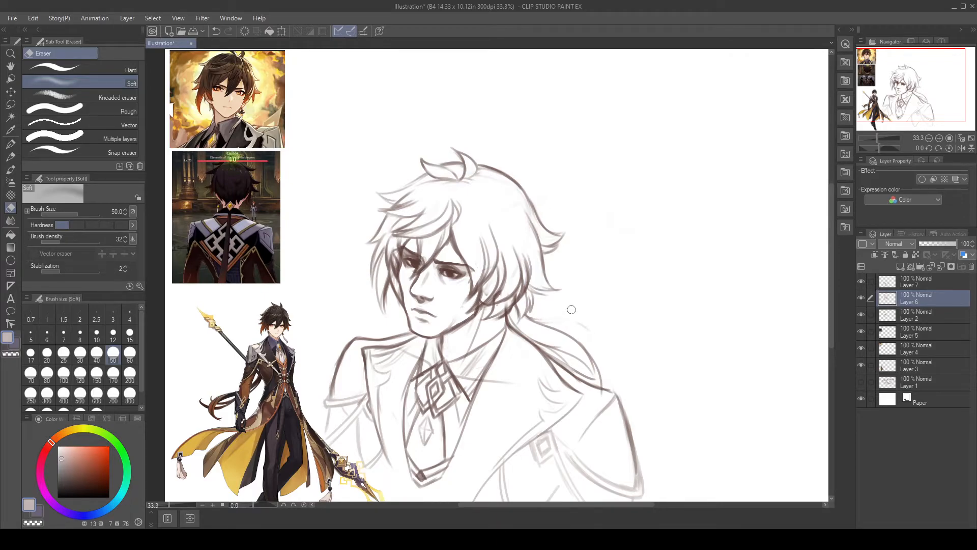
# Step: Redraw the ponytail's outer contour curving from the nape down to the near shoulder
pyautogui.press('b')
pyautogui.moveTo(529, 314)
pyautogui.mouseDown()
pyautogui.moveTo(558, 323)
pyautogui.moveTo(603, 384)
pyautogui.mouseUp()
pyautogui.hotkey('ctrl', 'z')
pyautogui.moveTo(525, 313)
pyautogui.mouseDown()
pyautogui.moveTo(601, 362)
pyautogui.moveTo(602, 386)
pyautogui.mouseUp()
# Step: Add inner strands along the ponytail's underside and reinforce its outer curve down to the shoulder
pyautogui.moveTo(543, 342); pyautogui.dragTo(595, 385)
pyautogui.moveTo(554, 350); pyautogui.dragTo(596, 386)
pyautogui.hotkey('ctrl', 'z')
pyautogui.moveTo(556, 351); pyautogui.dragTo(584, 386)
pyautogui.hotkey('ctrl', 'z')
pyautogui.moveTo(547, 345); pyautogui.dragTo(569, 369)
pyautogui.moveTo(525, 336); pyautogui.dragTo(588, 375)
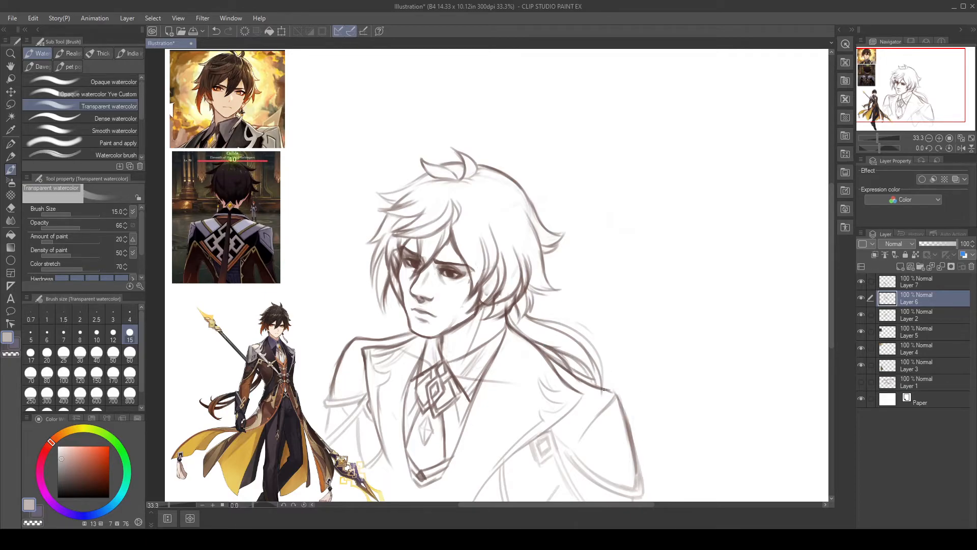
pyautogui.moveTo(533, 318)
pyautogui.mouseDown()
pyautogui.moveTo(589, 341)
pyautogui.moveTo(603, 394)
pyautogui.mouseUp()
# Step: Try sketching the ponytail's end as long curves sweeping outward from behind the near shoulder
pyautogui.moveTo(663, 371); pyautogui.dragTo(576, 260)
pyautogui.hotkey('ctrl', 'z')
pyautogui.moveTo(515, 256)
pyautogui.mouseDown()
pyautogui.moveTo(519, 275)
pyautogui.moveTo(585, 323)
pyautogui.moveTo(631, 393)
pyautogui.mouseUp()
pyautogui.hotkey('ctrl', 'z')
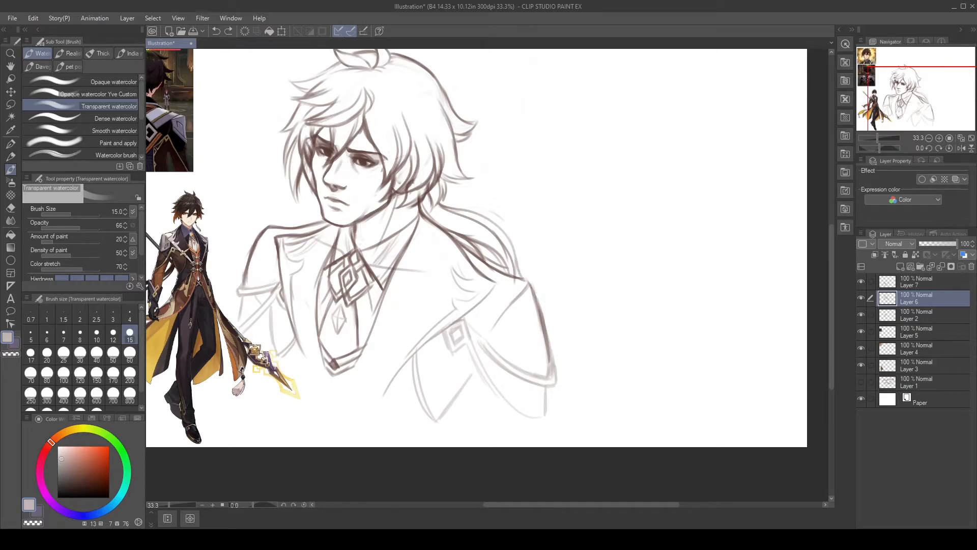
pyautogui.moveTo(534, 294); pyautogui.dragTo(609, 417)
pyautogui.hotkey('ctrl', 'z')
pyautogui.moveTo(535, 293); pyautogui.dragTo(636, 414)
pyautogui.moveTo(539, 309); pyautogui.dragTo(631, 391)
pyautogui.moveTo(549, 332); pyautogui.dragTo(633, 437)
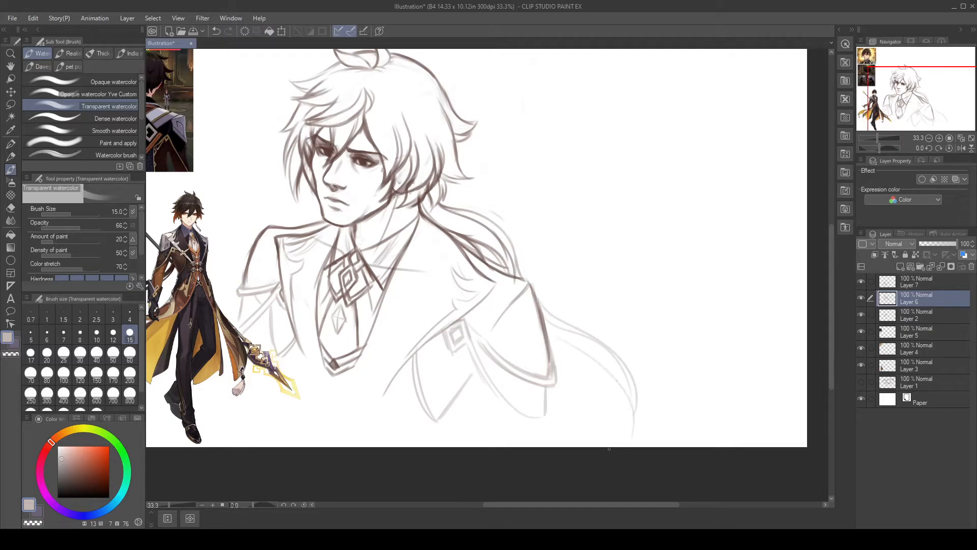
# Step: Try adding inner strands and tapering tips to the long ponytail end beside the near arm
pyautogui.moveTo(555, 347)
pyautogui.mouseDown()
pyautogui.moveTo(635, 446)
pyautogui.moveTo(638, 415)
pyautogui.mouseUp()
pyautogui.moveTo(572, 367); pyautogui.dragTo(609, 445)
pyautogui.hotkey('ctrl', 'z')
pyautogui.hotkey('ctrl', 'z')
pyautogui.moveTo(556, 356)
pyautogui.mouseDown()
pyautogui.moveTo(631, 411)
pyautogui.moveTo(560, 360)
pyautogui.moveTo(629, 407)
pyautogui.moveTo(596, 445)
pyautogui.mouseUp()
pyautogui.hotkey('ctrl', 'z')
pyautogui.hotkey('ctrl', 'z')
pyautogui.hotkey('ctrl', 'z')
pyautogui.moveTo(581, 372); pyautogui.dragTo(587, 442)
pyautogui.moveTo(580, 367); pyautogui.dragTo(592, 445)
pyautogui.hotkey('ctrl', 'z')
pyautogui.hotkey('ctrl', 'z')
pyautogui.moveTo(600, 380); pyautogui.dragTo(573, 444)
pyautogui.moveTo(610, 386)
pyautogui.mouseDown()
pyautogui.moveTo(630, 447)
pyautogui.moveTo(613, 436)
pyautogui.mouseUp()
# Step: Erase the long ponytail end beside the near shoulder, enlarging the soft eraser to 80
pyautogui.press('space')
pyautogui.moveTo(614, 277)
pyautogui.mouseDown()
pyautogui.moveTo(713, 390)
pyautogui.moveTo(665, 320)
pyautogui.mouseUp()
pyautogui.press('e')
pyautogui.moveTo(665, 420)
pyautogui.mouseDown()
pyautogui.moveTo(635, 452)
pyautogui.moveTo(663, 439)
pyautogui.moveTo(694, 442)
pyautogui.moveTo(666, 470)
pyautogui.mouseUp()
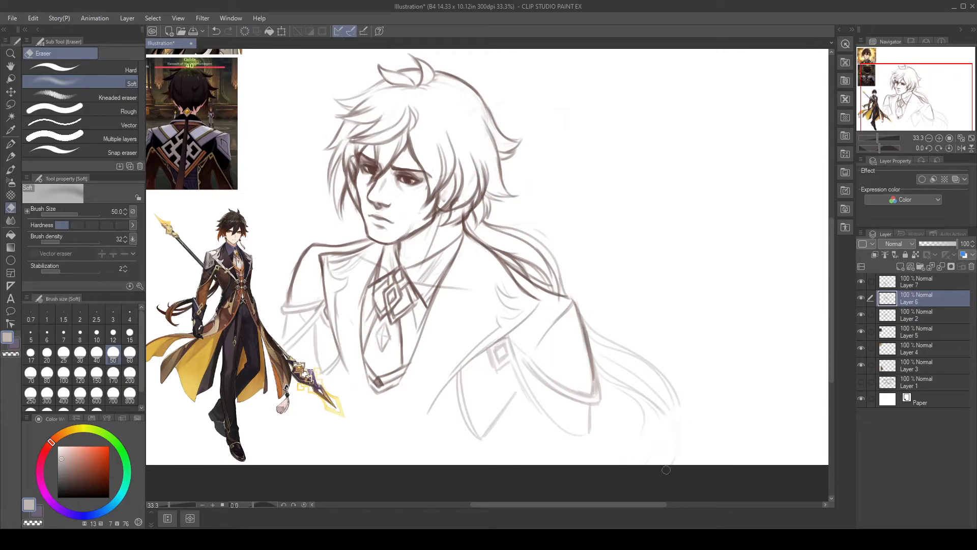
pyautogui.press('space')
pyautogui.moveTo(604, 222)
pyautogui.mouseDown()
pyautogui.moveTo(681, 285)
pyautogui.moveTo(583, 185)
pyautogui.mouseUp()
pyautogui.press(']')
pyautogui.press(']')
pyautogui.press(']')
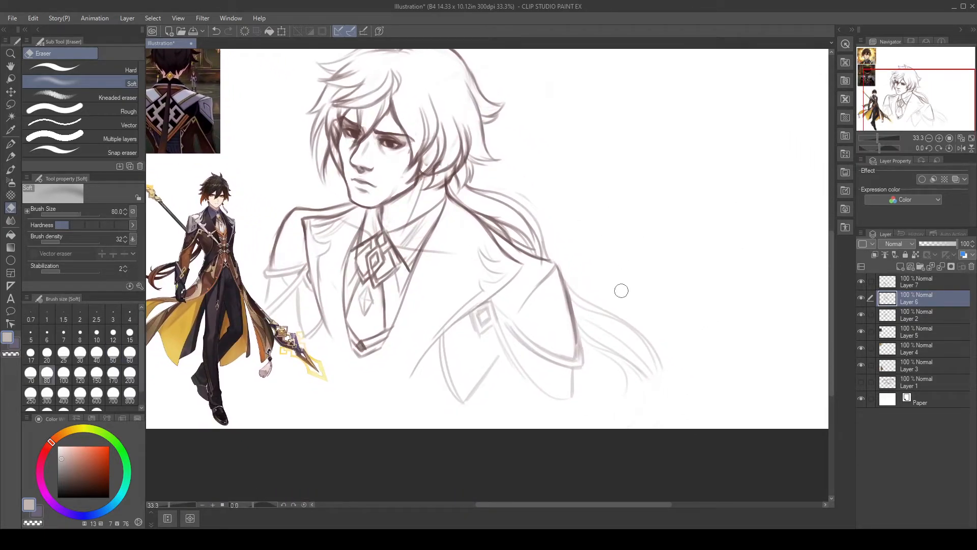
pyautogui.moveTo(595, 351)
pyautogui.mouseDown()
pyautogui.moveTo(606, 289)
pyautogui.moveTo(630, 391)
pyautogui.moveTo(640, 320)
pyautogui.moveTo(652, 377)
pyautogui.moveTo(659, 361)
pyautogui.moveTo(628, 319)
pyautogui.moveTo(660, 364)
pyautogui.moveTo(612, 354)
pyautogui.mouseUp()
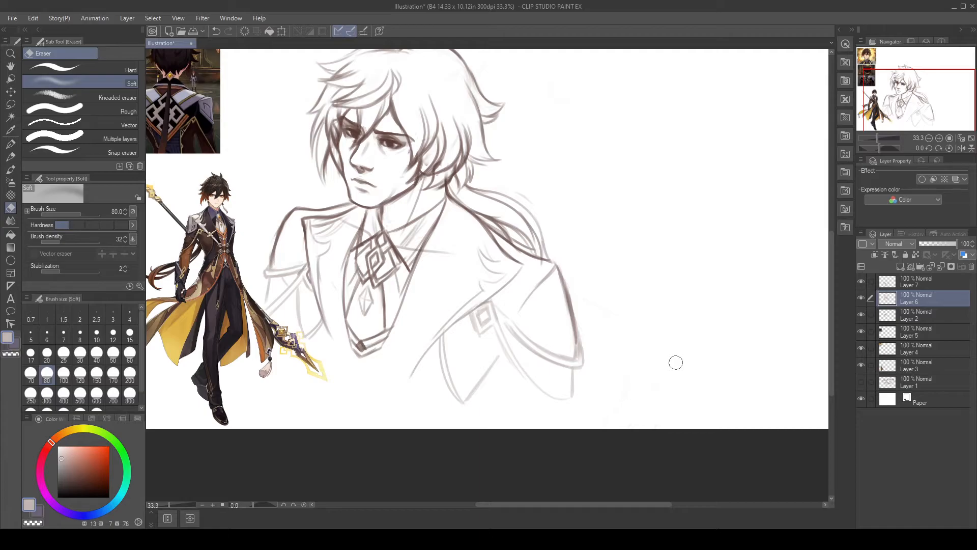
# Step: Try a shorter ponytail end curving down close to the near arm, and undo its strokes
pyautogui.press('b')
pyautogui.moveTo(571, 300)
pyautogui.mouseDown()
pyautogui.moveTo(606, 358)
pyautogui.moveTo(605, 415)
pyautogui.mouseUp()
pyautogui.hotkey('ctrl', 'z')
pyautogui.moveTo(572, 300)
pyautogui.mouseDown()
pyautogui.moveTo(609, 341)
pyautogui.moveTo(597, 406)
pyautogui.mouseUp()
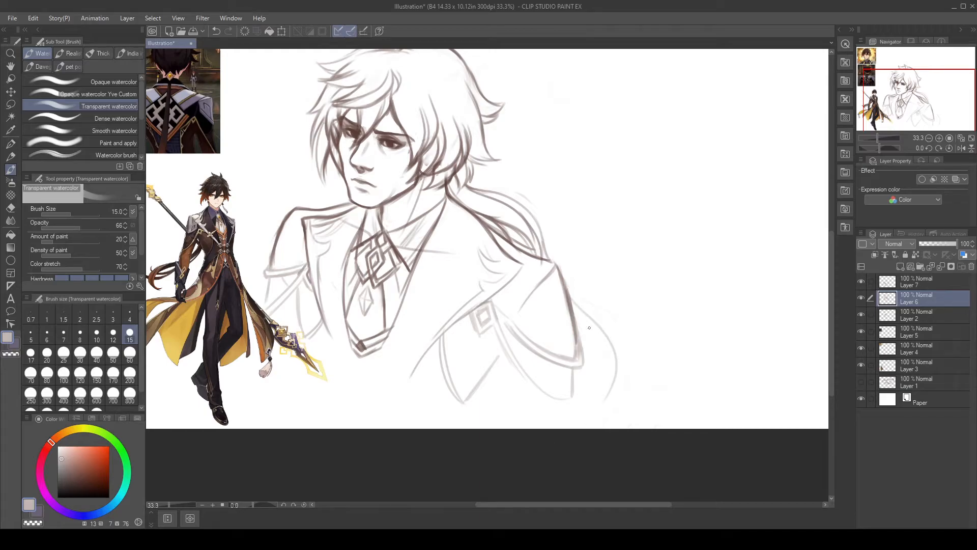
pyautogui.moveTo(584, 327); pyautogui.dragTo(571, 418)
pyautogui.moveTo(586, 343); pyautogui.dragTo(591, 386)
pyautogui.hotkey('ctrl', 'z')
pyautogui.hotkey('ctrl', 'z')
pyautogui.hotkey('ctrl', 'z')
pyautogui.hotkey('ctrl', 'z')
# Step: Sketch a short ponytail end behind the near shoulder with two outer curves and inner strands hooking inward
pyautogui.moveTo(573, 302)
pyautogui.mouseDown()
pyautogui.moveTo(604, 333)
pyautogui.moveTo(584, 385)
pyautogui.moveTo(613, 394)
pyautogui.mouseUp()
pyautogui.moveTo(584, 338); pyautogui.dragTo(611, 399)
pyautogui.moveTo(599, 356); pyautogui.dragTo(569, 410)
pyautogui.moveTo(598, 365); pyautogui.dragTo(575, 405)
# Step: Trim the lower tips of the ponytail end with the soft eraser and hide Layer 6
pyautogui.moveTo(614, 254)
pyautogui.mouseDown()
pyautogui.moveTo(660, 327)
pyautogui.moveTo(566, 271)
pyautogui.mouseUp()
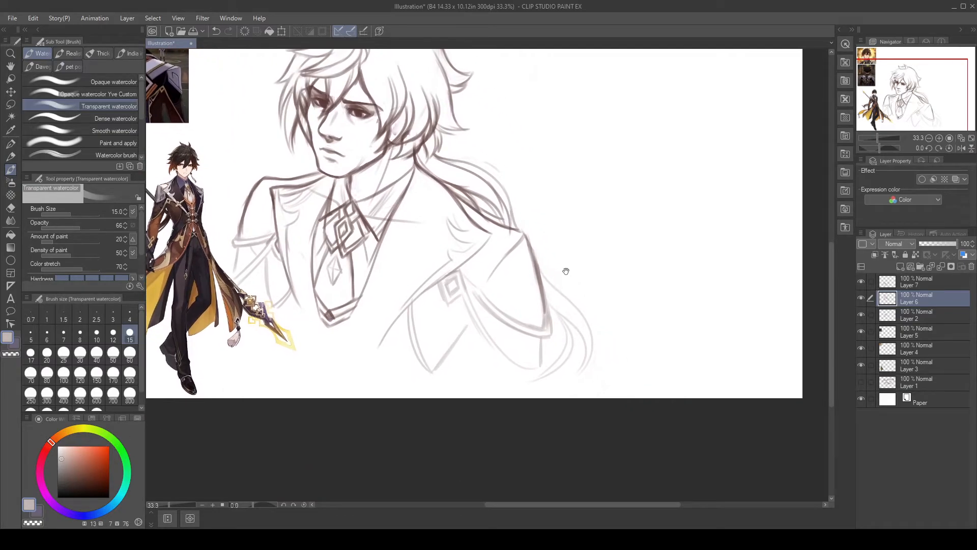
pyautogui.press('e')
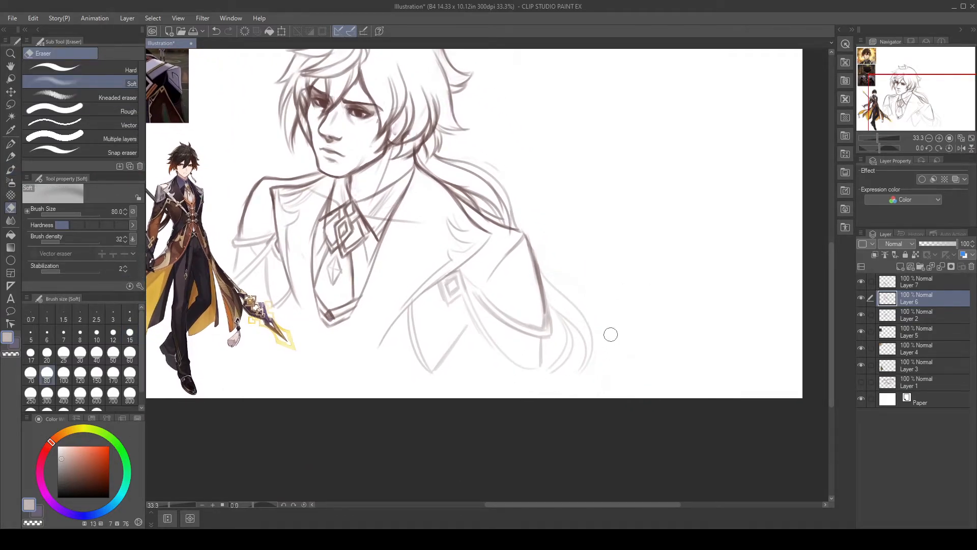
pyautogui.moveTo(579, 239); pyautogui.dragTo(676, 350)
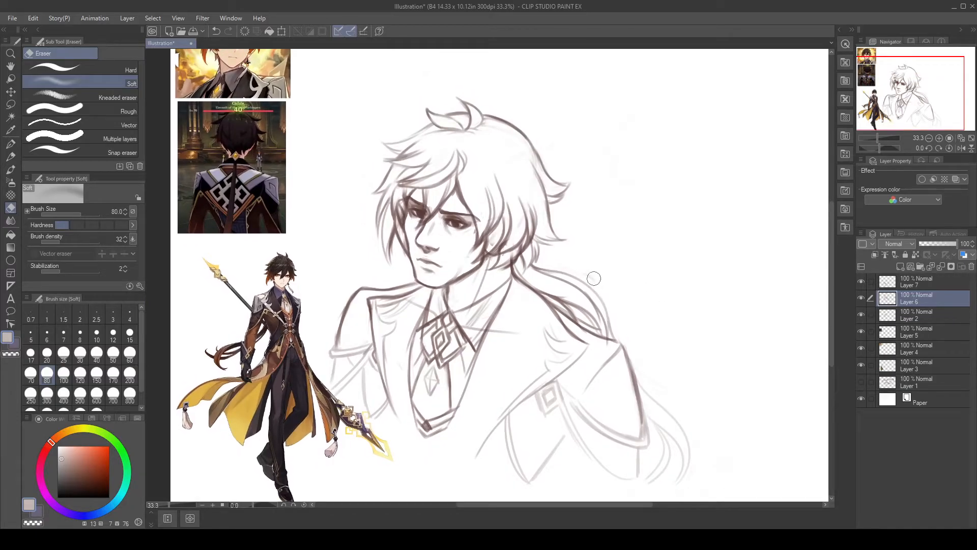
pyautogui.click(863, 298)
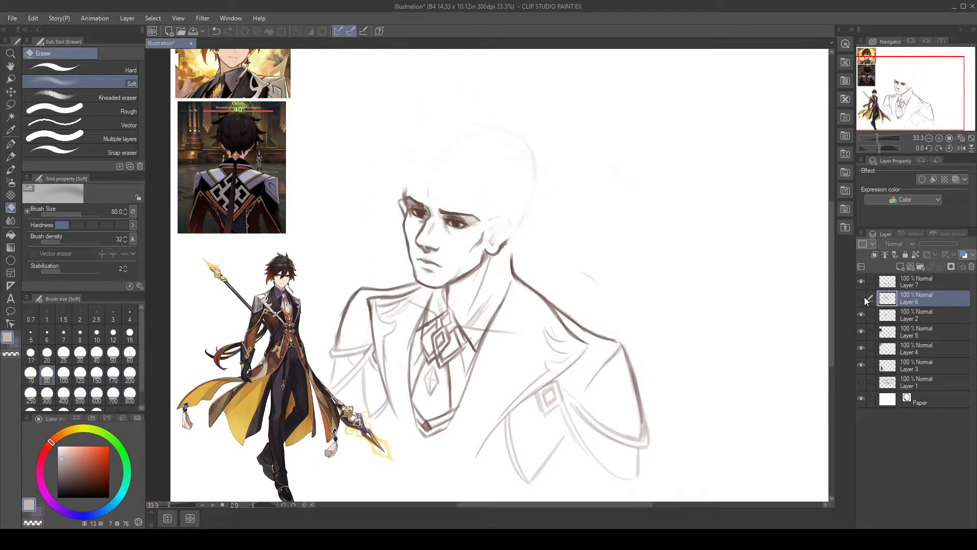
# Step: Show Layer 6 again and add a new layer above Layer 7
pyautogui.click(864, 297)
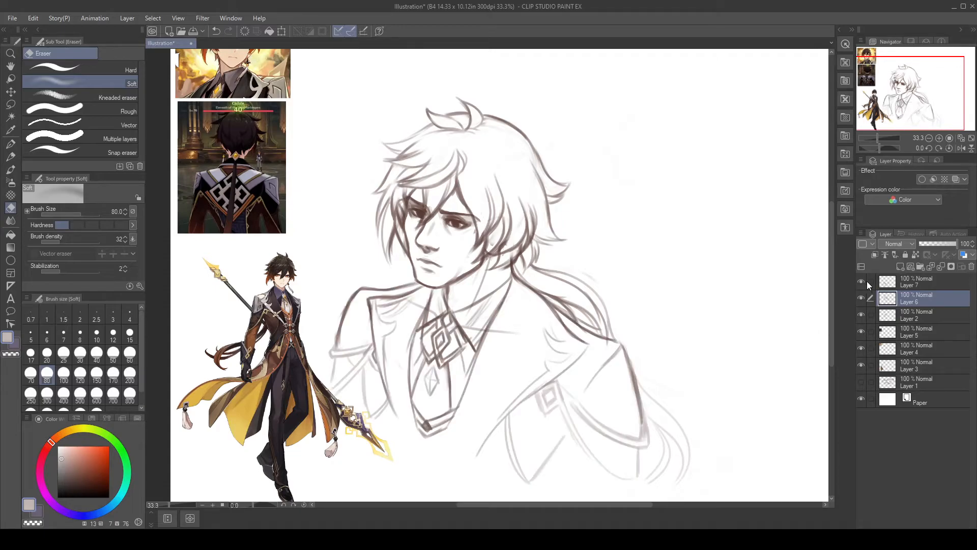
pyautogui.click(865, 281)
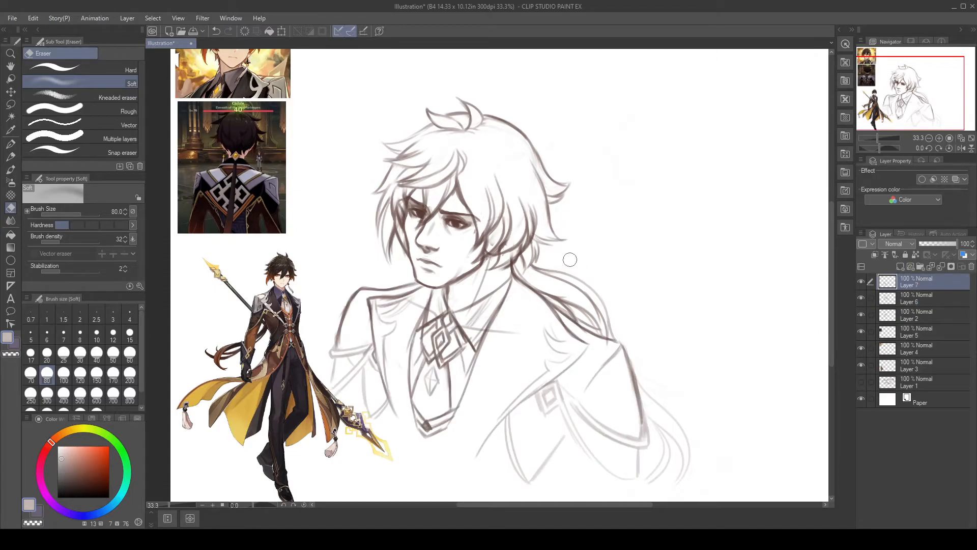
pyautogui.press('space')
pyautogui.moveTo(659, 342)
pyautogui.mouseDown()
pyautogui.moveTo(708, 382)
pyautogui.moveTo(665, 406)
pyautogui.moveTo(667, 392)
pyautogui.moveTo(583, 255)
pyautogui.moveTo(595, 392)
pyautogui.mouseUp()
pyautogui.press('space')
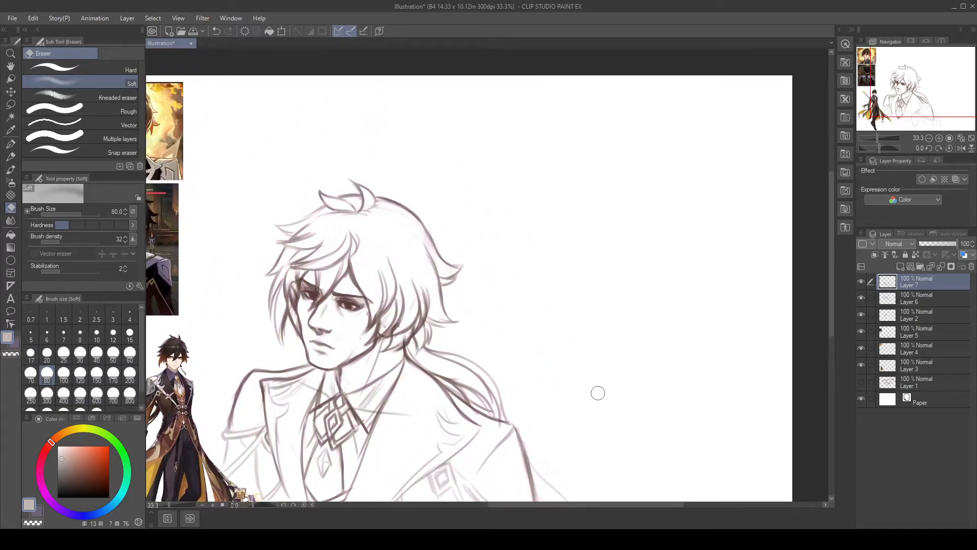
pyautogui.click(900, 266)
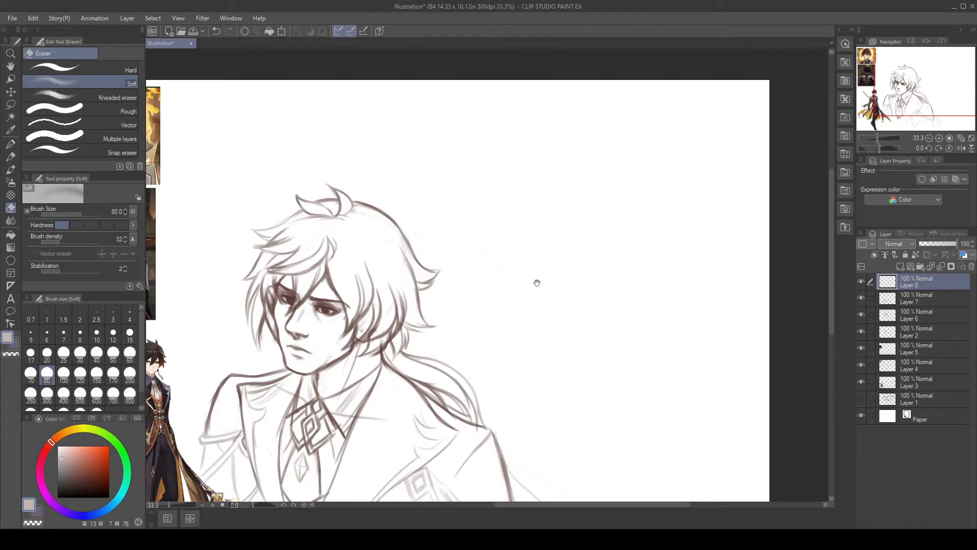
# Step: Sketch a faint side-view head facing the portrait in the blank area behind it, with rounded cranium, face plane and jaw, using Transparent watercolor
pyautogui.moveTo(535, 283); pyautogui.dragTo(519, 229)
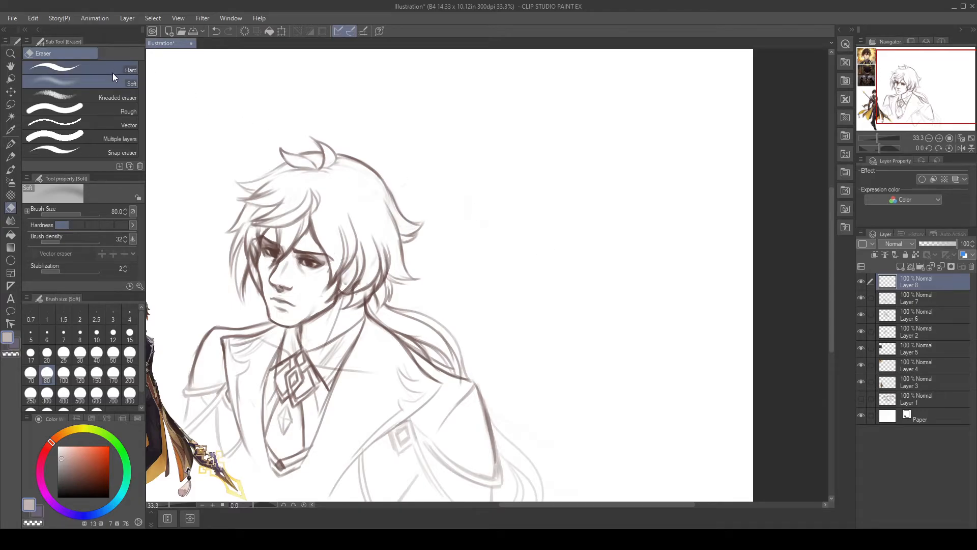
pyautogui.click(10, 170)
pyautogui.moveTo(637, 287); pyautogui.dragTo(617, 323)
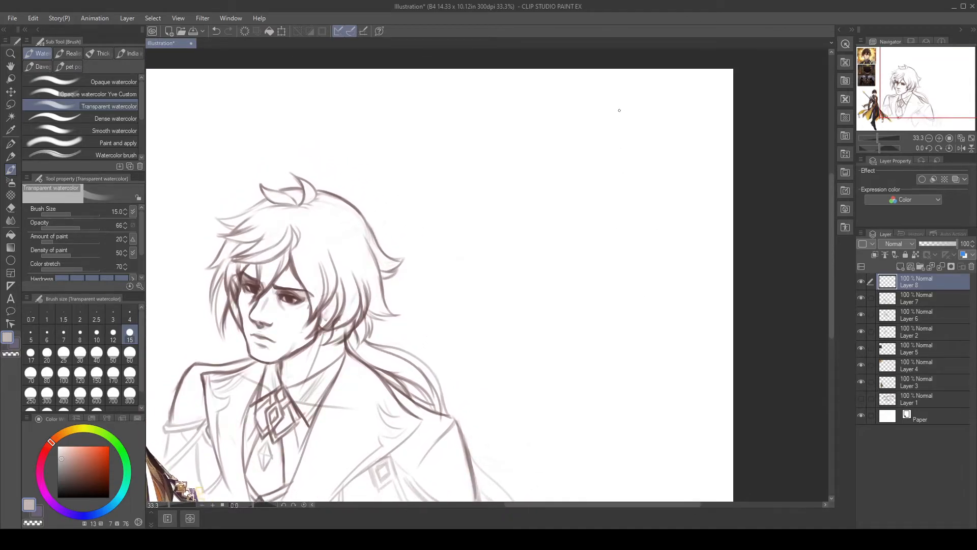
pyautogui.moveTo(648, 214); pyautogui.dragTo(677, 163)
pyautogui.hotkey('ctrl', 'z')
pyautogui.moveTo(644, 116); pyautogui.dragTo(661, 123)
pyautogui.moveTo(569, 116); pyautogui.dragTo(564, 186)
pyautogui.moveTo(566, 123); pyautogui.dragTo(550, 170)
pyautogui.moveTo(664, 122)
pyautogui.mouseDown()
pyautogui.moveTo(666, 176)
pyautogui.moveTo(646, 195)
pyautogui.mouseUp()
pyautogui.moveTo(546, 163); pyautogui.dragTo(546, 228)
pyautogui.hotkey('ctrl', 'z')
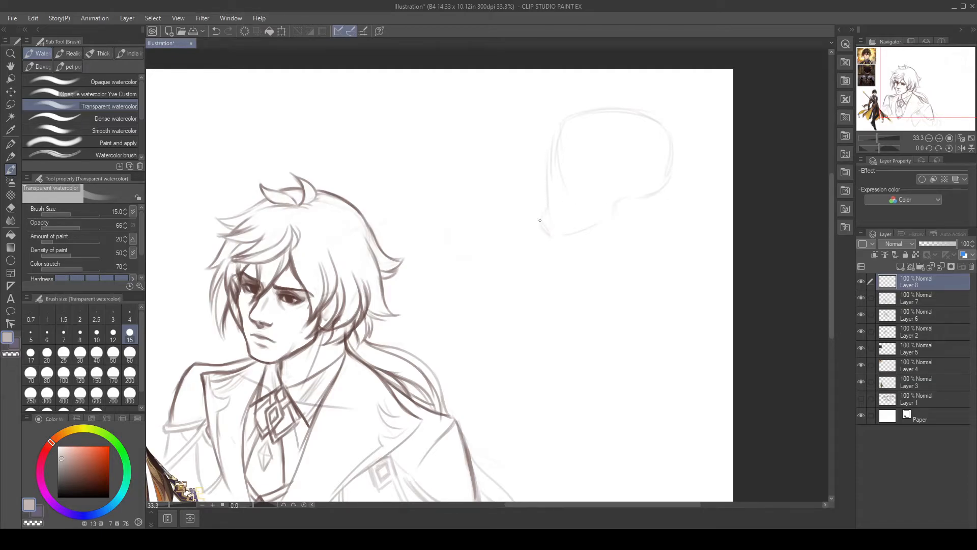
pyautogui.hotkey('ctrl', 'z')
# Step: Add the brow notch to the profile and draw a tighter back of the skull, erasing the old outer curve
pyautogui.moveTo(548, 161); pyautogui.dragTo(531, 185)
pyautogui.moveTo(655, 122); pyautogui.dragTo(650, 189)
pyautogui.press('e')
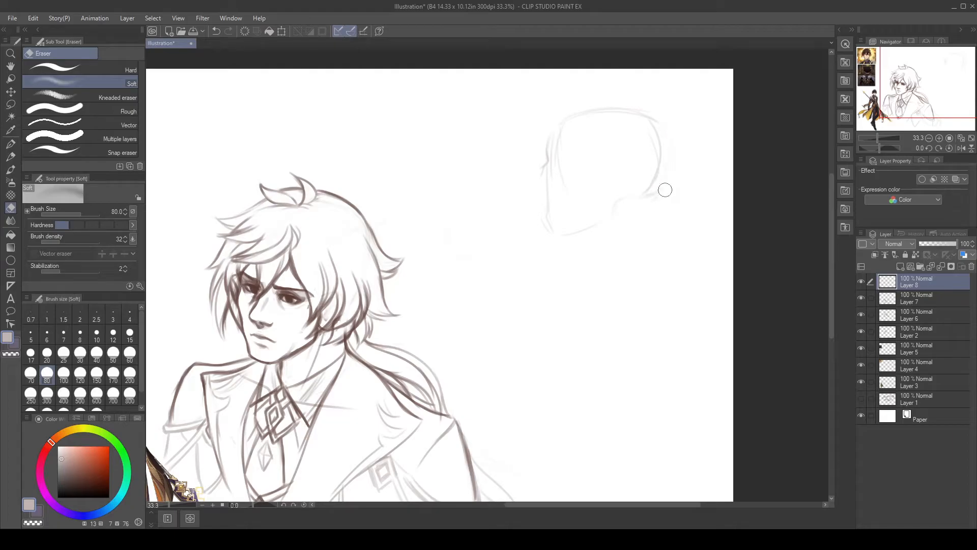
pyautogui.press('b')
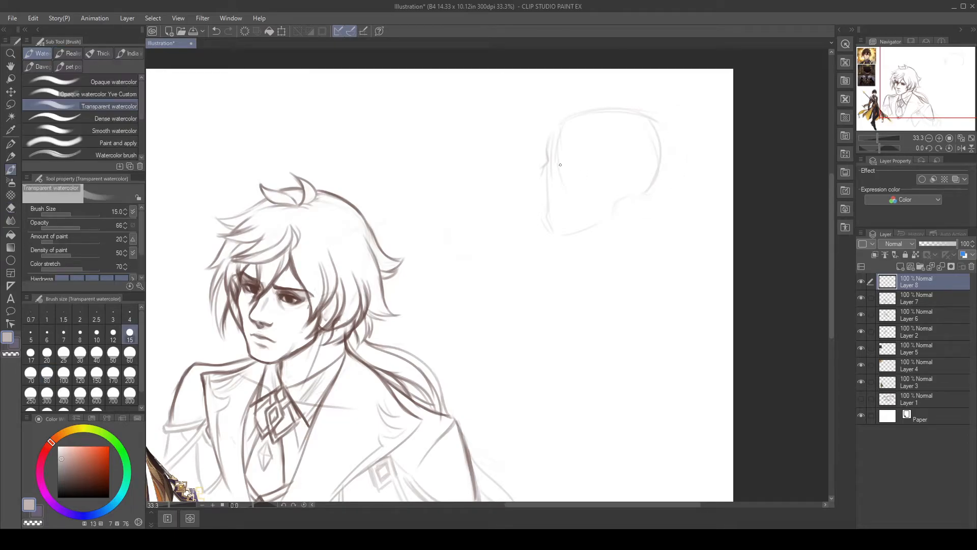
# Step: Extend the nose bridge outward and firm up the profile's jawline from the jaw corner to the chin
pyautogui.moveTo(547, 161); pyautogui.dragTo(528, 188)
pyautogui.hotkey('ctrl', 'z')
pyautogui.moveTo(610, 215)
pyautogui.mouseDown()
pyautogui.moveTo(562, 236)
pyautogui.moveTo(544, 224)
pyautogui.moveTo(549, 232)
pyautogui.mouseUp()
# Step: Sketch the ear above the profile's jaw corner, clearing its area with the soft eraser
pyautogui.moveTo(628, 174); pyautogui.dragTo(618, 194)
pyautogui.hotkey('ctrl', 'z')
pyautogui.press('e')
pyautogui.moveTo(622, 193); pyautogui.dragTo(632, 172)
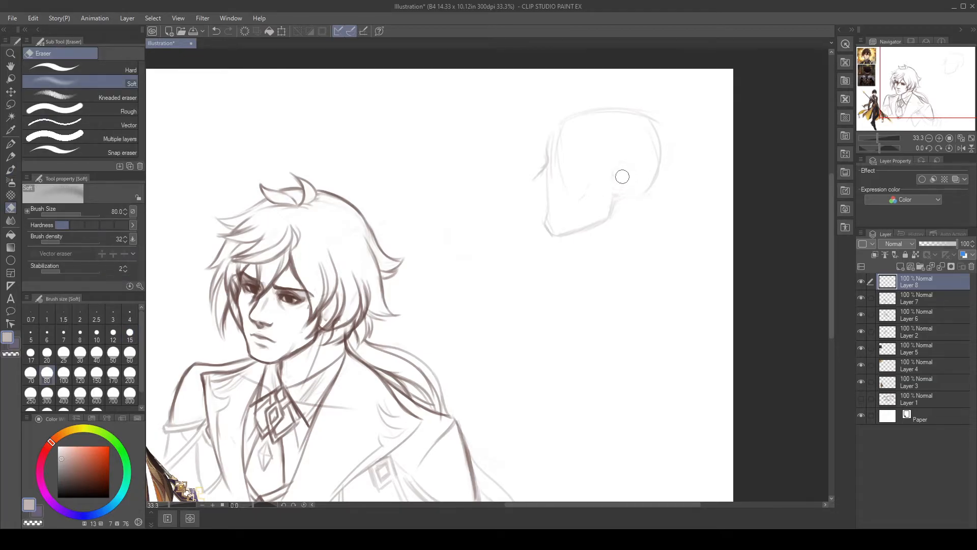
pyautogui.press('b')
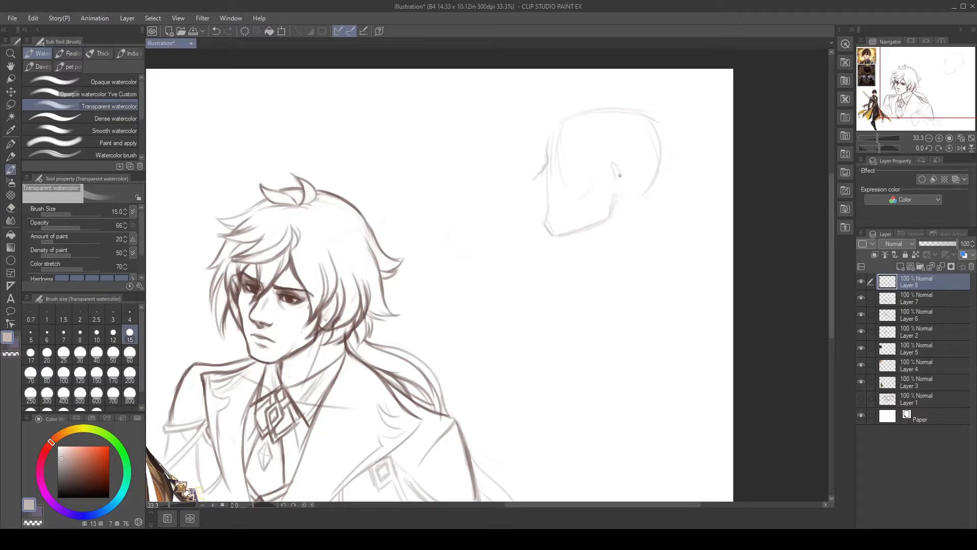
pyautogui.moveTo(616, 190)
pyautogui.mouseDown()
pyautogui.moveTo(608, 196)
pyautogui.moveTo(612, 173)
pyautogui.mouseUp()
pyautogui.moveTo(618, 191); pyautogui.dragTo(621, 175)
pyautogui.moveTo(603, 172); pyautogui.dragTo(606, 169)
# Step: Redraw the profile's forehead line and sketch the neck with its back, throat and side muscle lines
pyautogui.moveTo(617, 239); pyautogui.dragTo(609, 286)
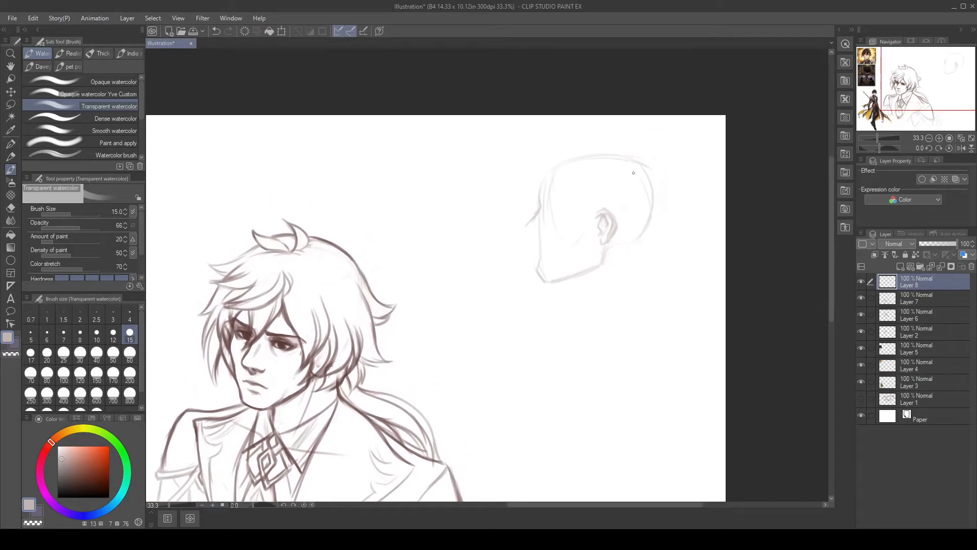
pyautogui.moveTo(538, 191); pyautogui.dragTo(551, 168)
pyautogui.moveTo(641, 236); pyautogui.dragTo(636, 275)
pyautogui.moveTo(636, 245); pyautogui.dragTo(639, 282)
pyautogui.hotkey('ctrl', 'z')
pyautogui.moveTo(634, 245); pyautogui.dragTo(645, 294)
pyautogui.moveTo(572, 281); pyautogui.dragTo(588, 316)
pyautogui.hotkey('ctrl', 'z')
pyautogui.moveTo(558, 282)
pyautogui.mouseDown()
pyautogui.moveTo(582, 278)
pyautogui.moveTo(580, 300)
pyautogui.moveTo(600, 330)
pyautogui.moveTo(606, 260)
pyautogui.moveTo(604, 314)
pyautogui.moveTo(587, 346)
pyautogui.mouseUp()
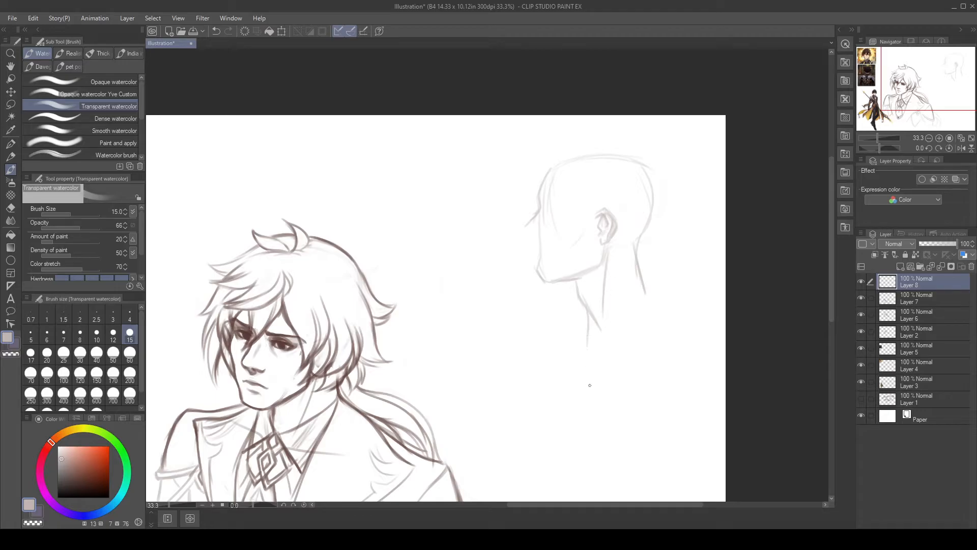
pyautogui.hotkey('ctrl', 'z')
pyautogui.moveTo(640, 274)
pyautogui.mouseDown()
pyautogui.moveTo(667, 296)
pyautogui.moveTo(601, 332)
pyautogui.moveTo(594, 364)
pyautogui.mouseUp()
pyautogui.hotkey('ctrl', 'z')
pyautogui.hotkey('ctrl', 'z')
pyautogui.hotkey('ctrl', 'z')
# Step: Sketch the near shoulder and upper arm below the profile's neck, lightening the neck base with the soft eraser
pyautogui.moveTo(644, 280)
pyautogui.mouseDown()
pyautogui.moveTo(665, 306)
pyautogui.moveTo(664, 357)
pyautogui.mouseUp()
pyautogui.press('e')
pyautogui.moveTo(614, 305)
pyautogui.mouseDown()
pyautogui.moveTo(580, 322)
pyautogui.moveTo(605, 304)
pyautogui.moveTo(617, 322)
pyautogui.mouseUp()
pyautogui.press('b')
pyautogui.moveTo(630, 311); pyautogui.dragTo(588, 320)
pyautogui.hotkey('ctrl', 'z')
pyautogui.moveTo(649, 285)
pyautogui.mouseDown()
pyautogui.moveTo(697, 330)
pyautogui.moveTo(689, 385)
pyautogui.moveTo(721, 337)
pyautogui.moveTo(636, 483)
pyautogui.mouseUp()
pyautogui.moveTo(677, 425); pyautogui.dragTo(649, 467)
pyautogui.hotkey('ctrl', 'z')
pyautogui.hotkey('ctrl', 'z')
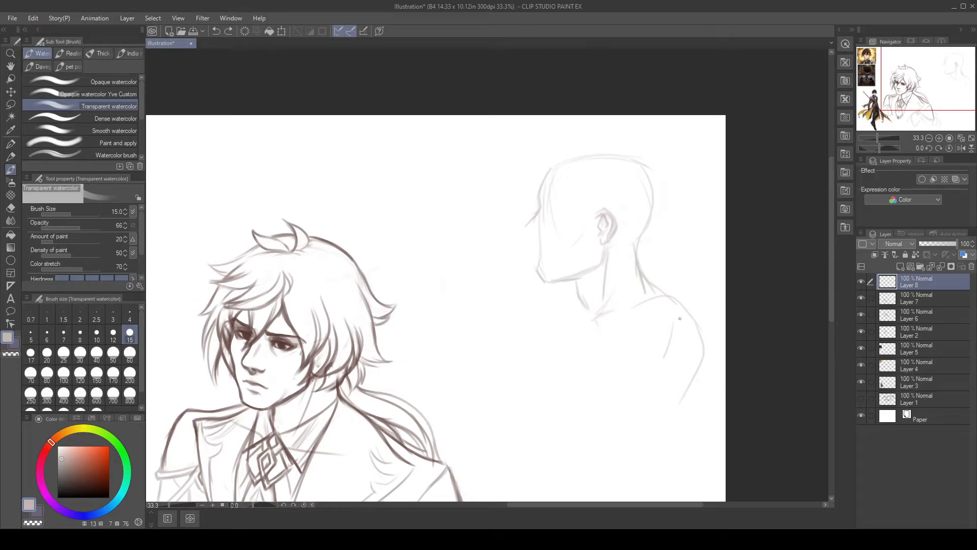
# Step: Sketch the profile's chest contour from the neck base down the front of the torso
pyautogui.moveTo(582, 311); pyautogui.dragTo(575, 341)
pyautogui.hotkey('ctrl', 'z')
pyautogui.moveTo(577, 281)
pyautogui.mouseDown()
pyautogui.moveTo(586, 309)
pyautogui.moveTo(571, 344)
pyautogui.mouseUp()
pyautogui.moveTo(575, 310)
pyautogui.mouseDown()
pyautogui.moveTo(554, 366)
pyautogui.moveTo(569, 438)
pyautogui.mouseUp()
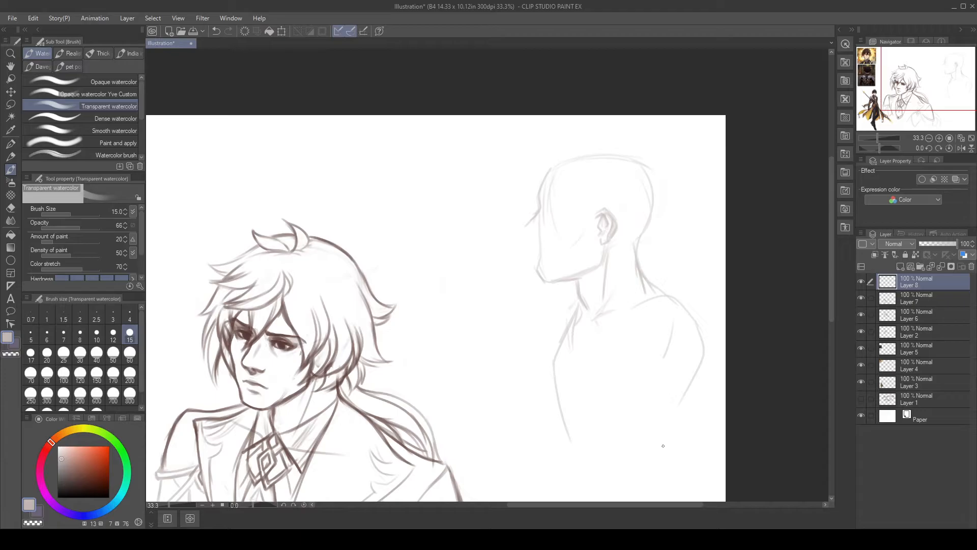
# Step: Sketch the profile's pointed nose, erase the first version and redraw it from the bridge to the base
pyautogui.moveTo(525, 357); pyautogui.dragTo(537, 307)
pyautogui.moveTo(614, 235); pyautogui.dragTo(607, 280)
pyautogui.moveTo(543, 202)
pyautogui.mouseDown()
pyautogui.moveTo(527, 219)
pyautogui.moveTo(531, 232)
pyautogui.mouseUp()
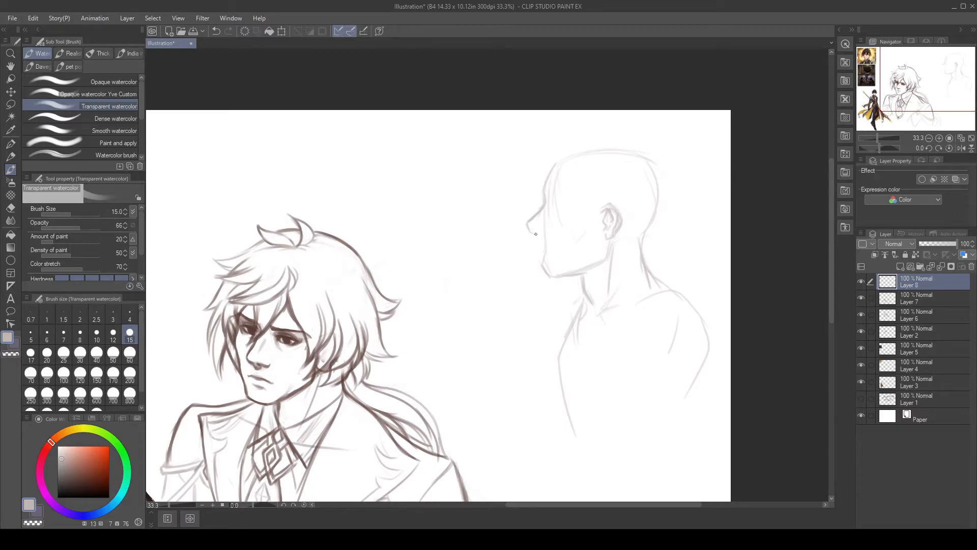
pyautogui.press('e')
pyautogui.moveTo(539, 205); pyautogui.dragTo(529, 224)
pyautogui.press('b')
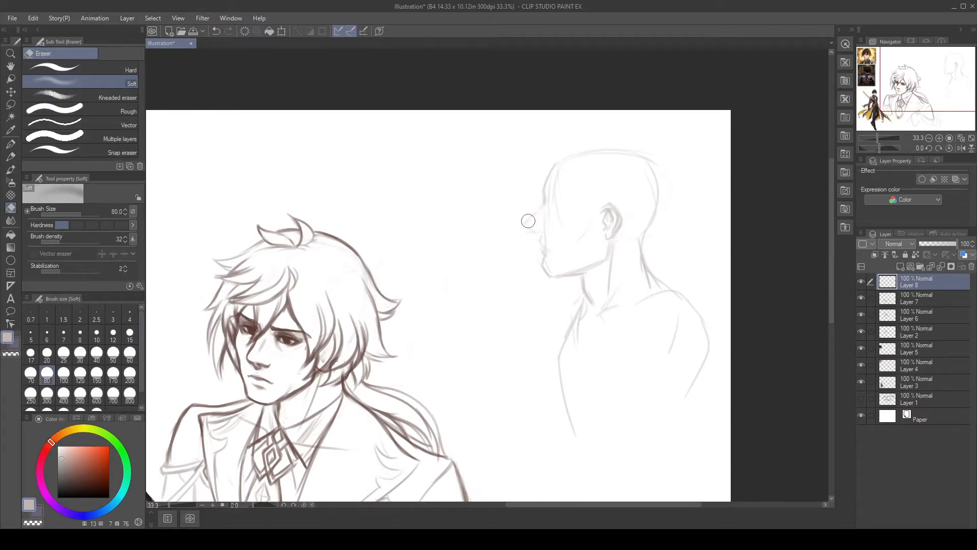
pyautogui.moveTo(543, 234)
pyautogui.mouseDown()
pyautogui.moveTo(526, 224)
pyautogui.moveTo(540, 192)
pyautogui.mouseUp()
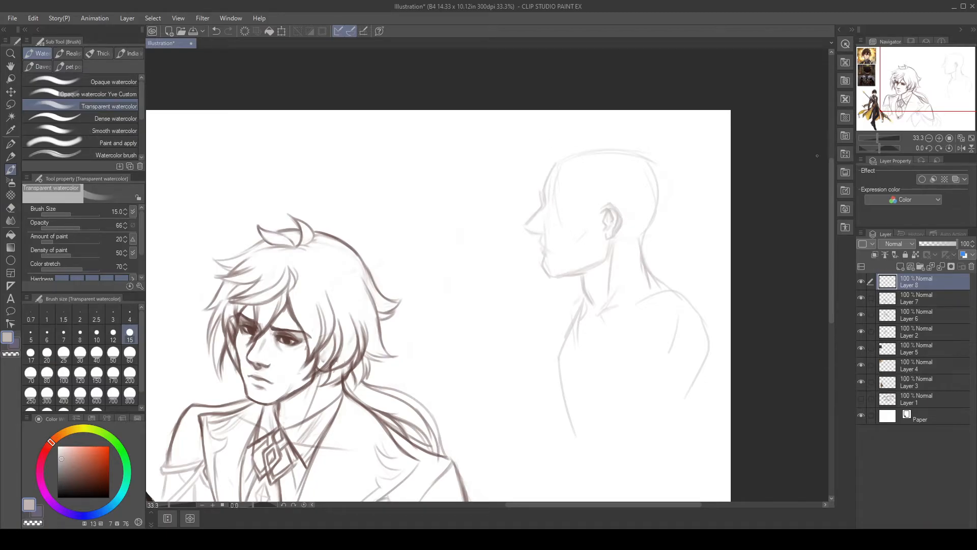
# Step: Strengthen the head contour over the forehead, crown and back of the skull, and erase the inner guide line at the forehead
pyautogui.moveTo(541, 207)
pyautogui.mouseDown()
pyautogui.moveTo(552, 160)
pyautogui.moveTo(569, 153)
pyautogui.moveTo(659, 158)
pyautogui.moveTo(613, 149)
pyautogui.moveTo(652, 163)
pyautogui.moveTo(622, 148)
pyautogui.moveTo(662, 195)
pyautogui.mouseUp()
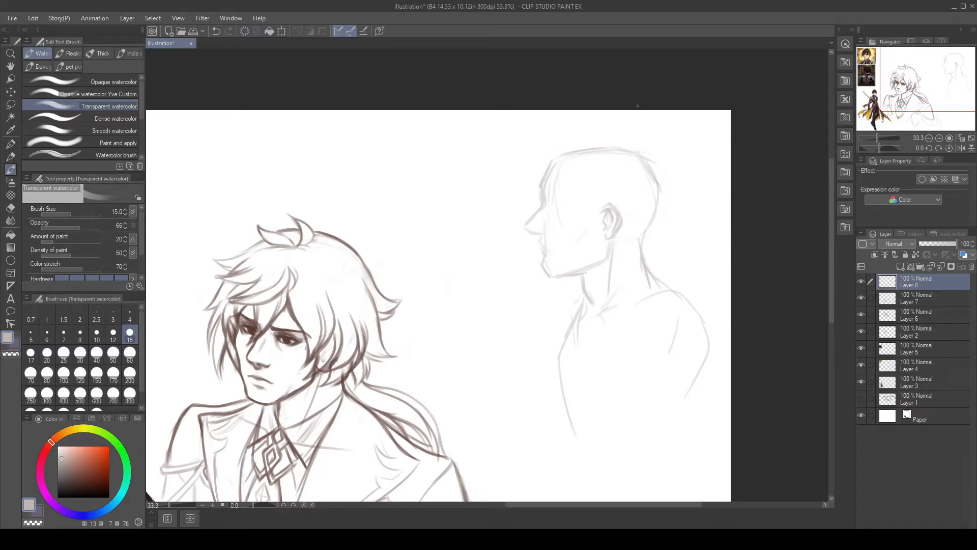
pyautogui.moveTo(644, 159)
pyautogui.mouseDown()
pyautogui.moveTo(661, 195)
pyautogui.moveTo(650, 196)
pyautogui.moveTo(651, 169)
pyautogui.moveTo(654, 204)
pyautogui.moveTo(641, 240)
pyautogui.mouseUp()
pyautogui.press('e')
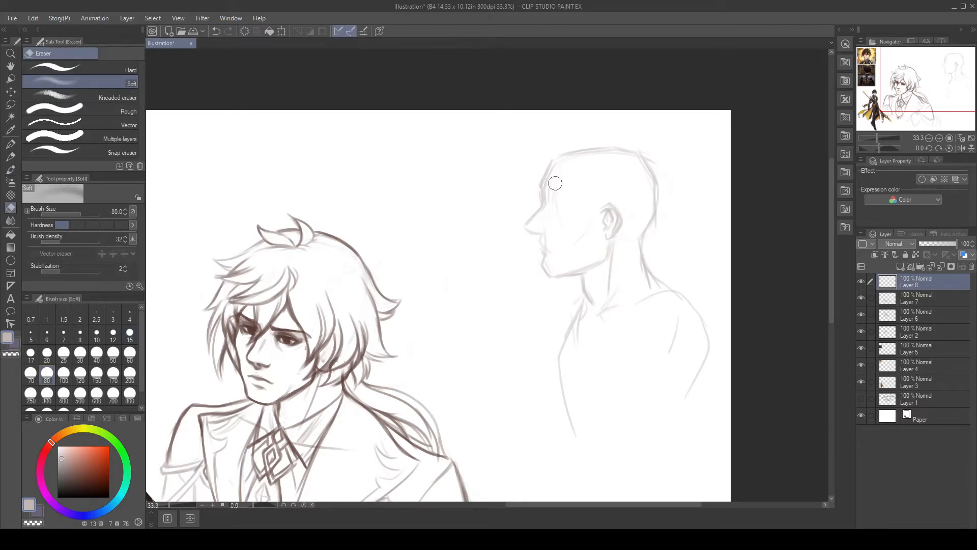
pyautogui.press('b')
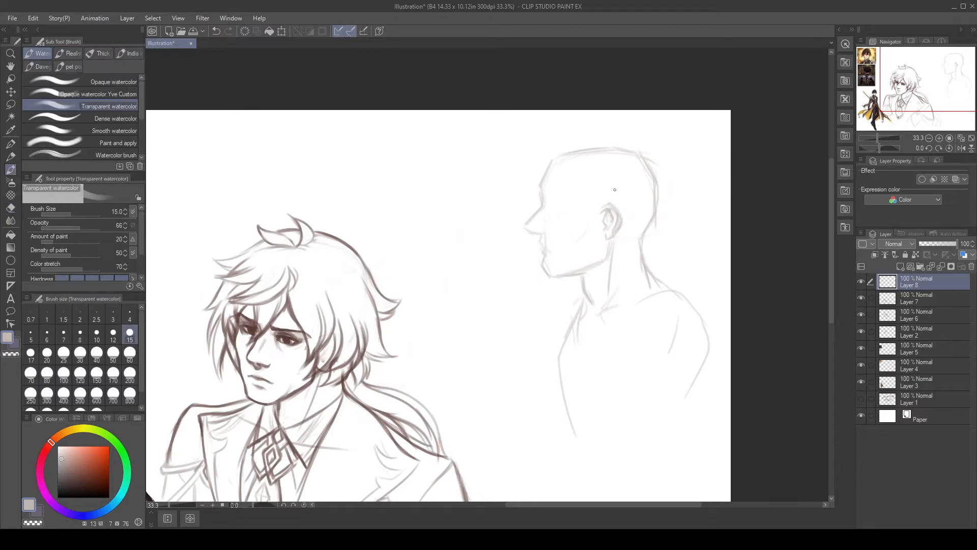
# Step: Refine the profile's forehead, nose bridge and upper lip with cleaner strokes, erasing the overlapping construction lines on the face
pyautogui.moveTo(553, 160); pyautogui.dragTo(537, 186)
pyautogui.moveTo(541, 196); pyautogui.dragTo(538, 204)
pyautogui.press('e')
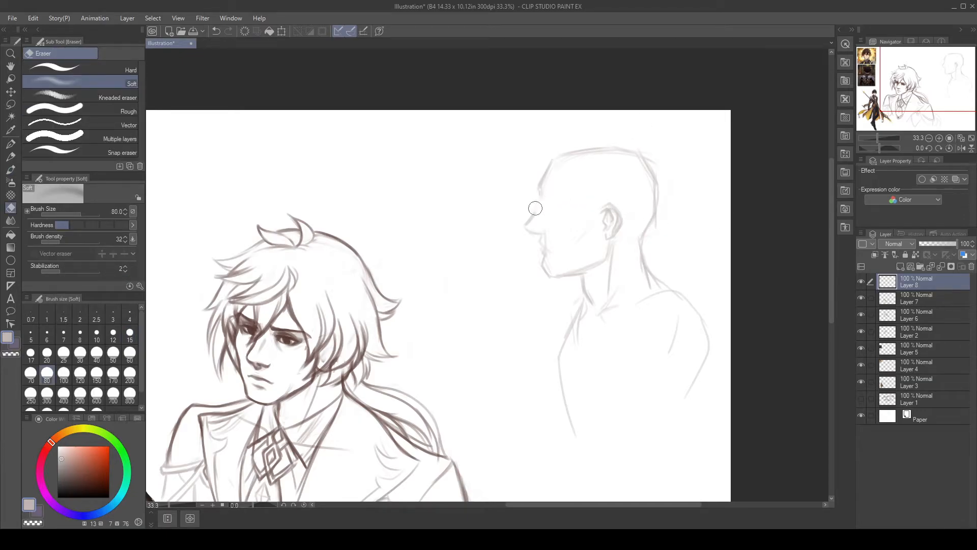
pyautogui.press('b')
pyautogui.moveTo(540, 206); pyautogui.dragTo(524, 233)
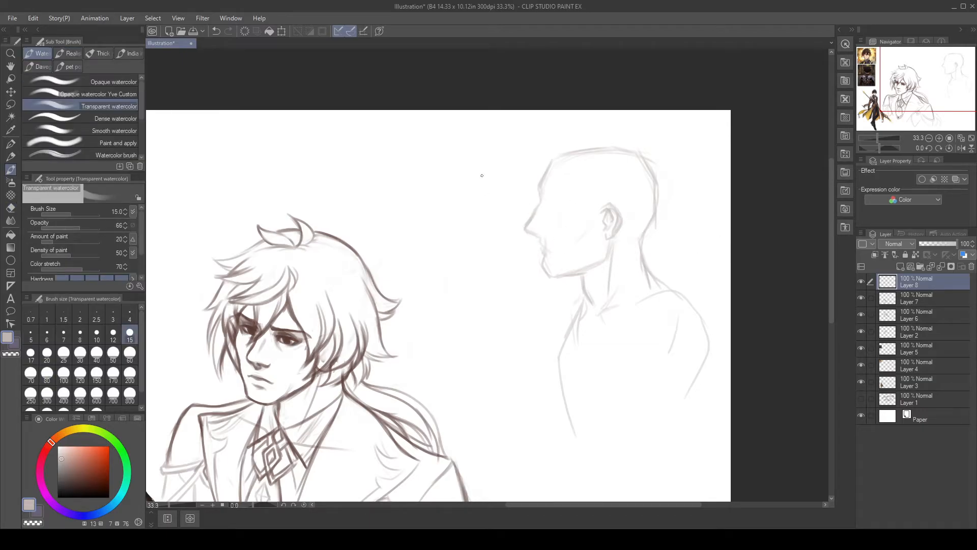
pyautogui.moveTo(538, 240); pyautogui.dragTo(545, 251)
pyautogui.press('e')
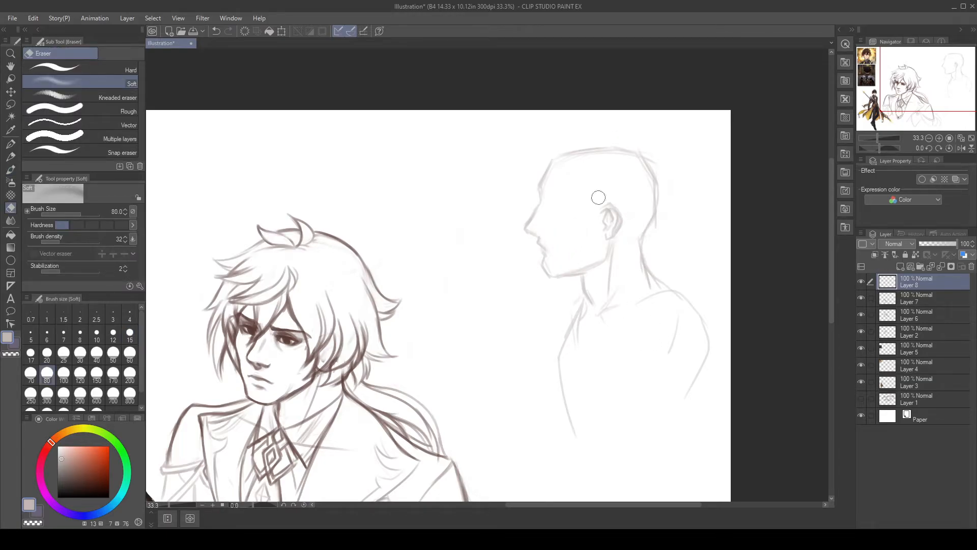
pyautogui.press('b')
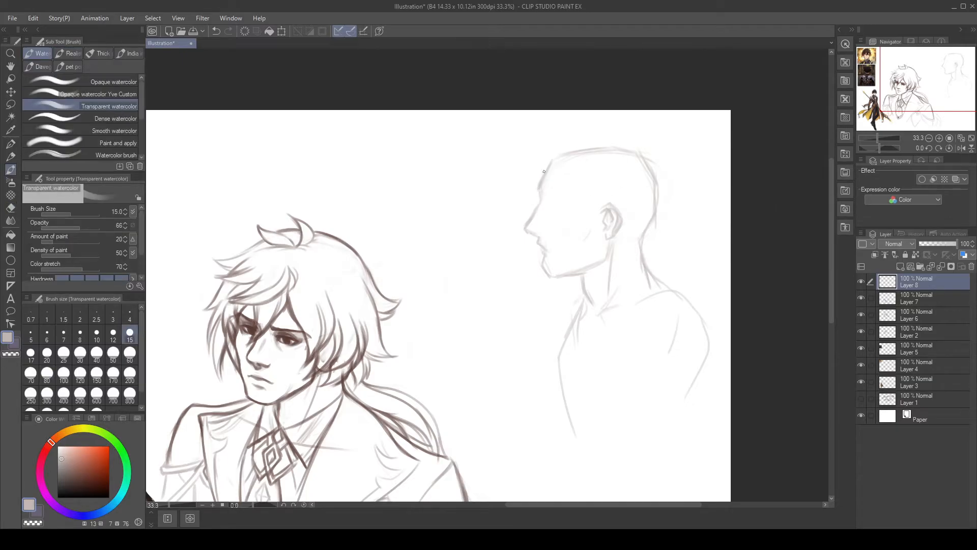
# Step: Reinforce the line from brow to nose and the jaw corner beneath the ear
pyautogui.moveTo(539, 190); pyautogui.dragTo(535, 217)
pyautogui.moveTo(541, 247)
pyautogui.mouseDown()
pyautogui.moveTo(541, 267)
pyautogui.moveTo(561, 275)
pyautogui.mouseUp()
pyautogui.hotkey('ctrl', 'z')
pyautogui.moveTo(606, 243); pyautogui.dragTo(601, 259)
# Step: Sketch the profile's upper eyelid line and define the underside of the nose
pyautogui.moveTo(552, 197); pyautogui.dragTo(574, 195)
pyautogui.hotkey('ctrl', 'z')
pyautogui.moveTo(553, 202); pyautogui.dragTo(569, 206)
pyautogui.moveTo(607, 298); pyautogui.dragTo(585, 332)
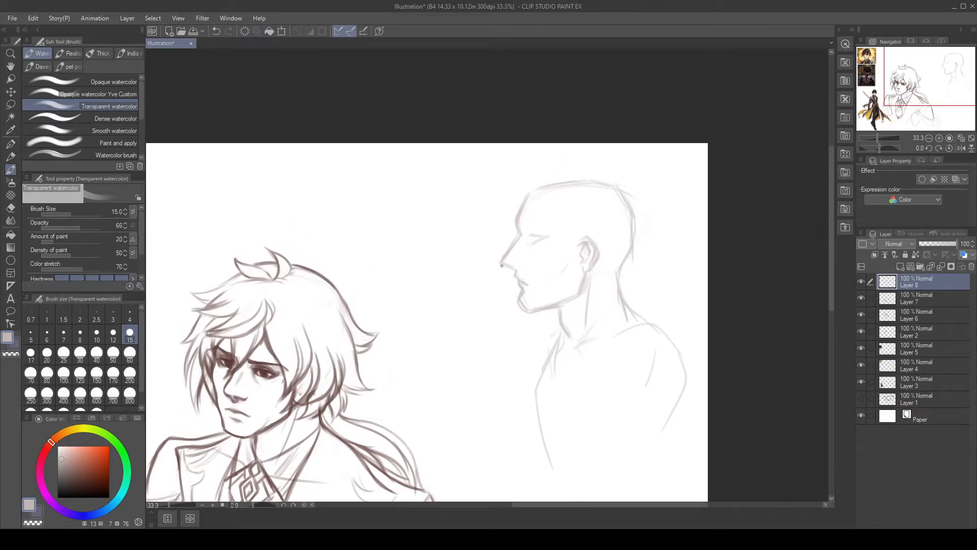
pyautogui.moveTo(509, 267); pyautogui.dragTo(519, 270)
pyautogui.moveTo(636, 285); pyautogui.dragTo(632, 301)
# Step: Draw the profile's eye and a lowered eyebrow above it, trimming the eye with the soft eraser
pyautogui.press('e')
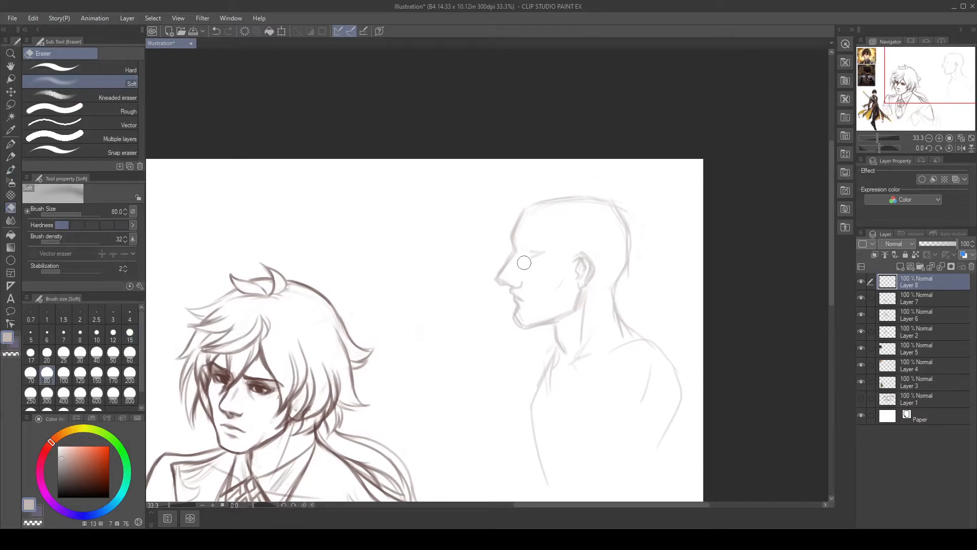
pyautogui.press('b')
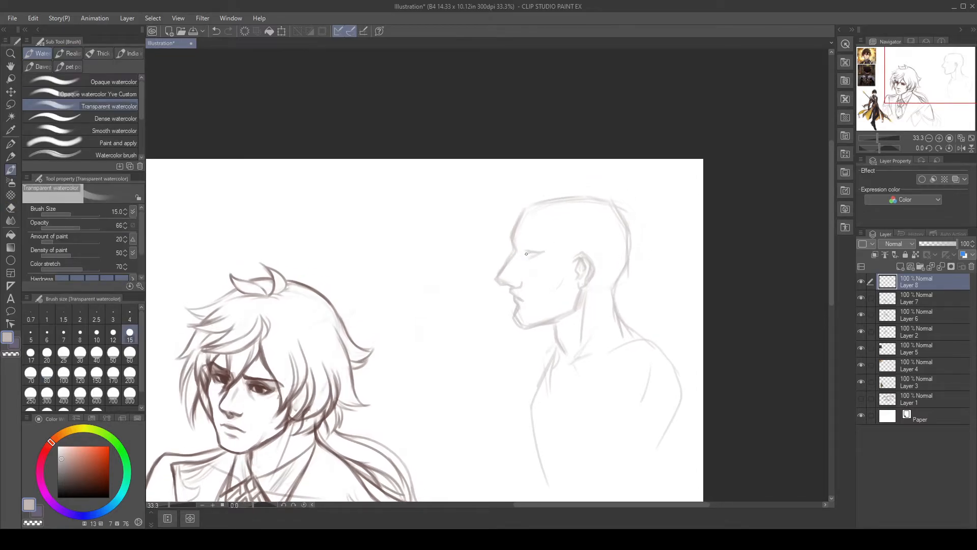
pyautogui.moveTo(525, 251)
pyautogui.mouseDown()
pyautogui.moveTo(597, 235)
pyautogui.moveTo(630, 177)
pyautogui.moveTo(521, 247)
pyautogui.moveTo(552, 245)
pyautogui.mouseUp()
pyautogui.hotkey('ctrl', 'z')
pyautogui.scroll(1, 667, 290)
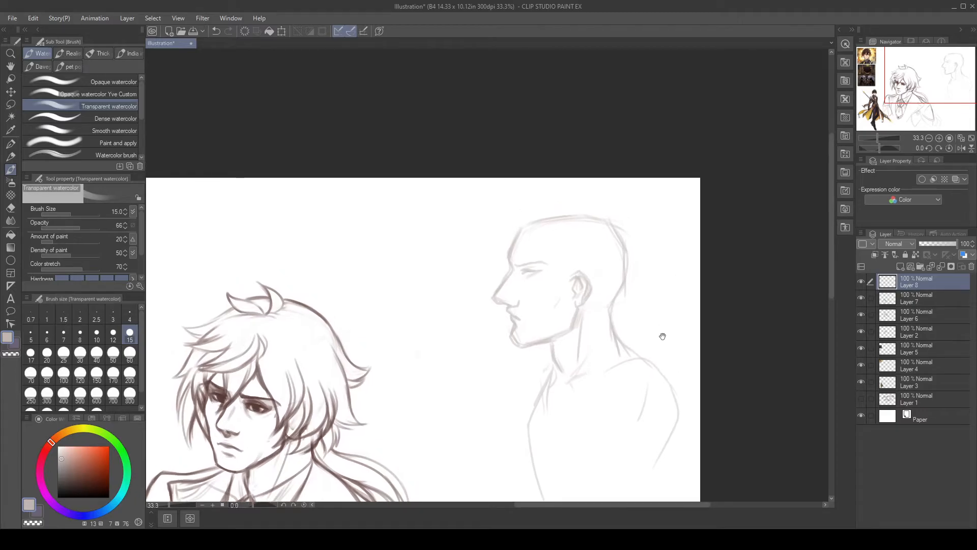
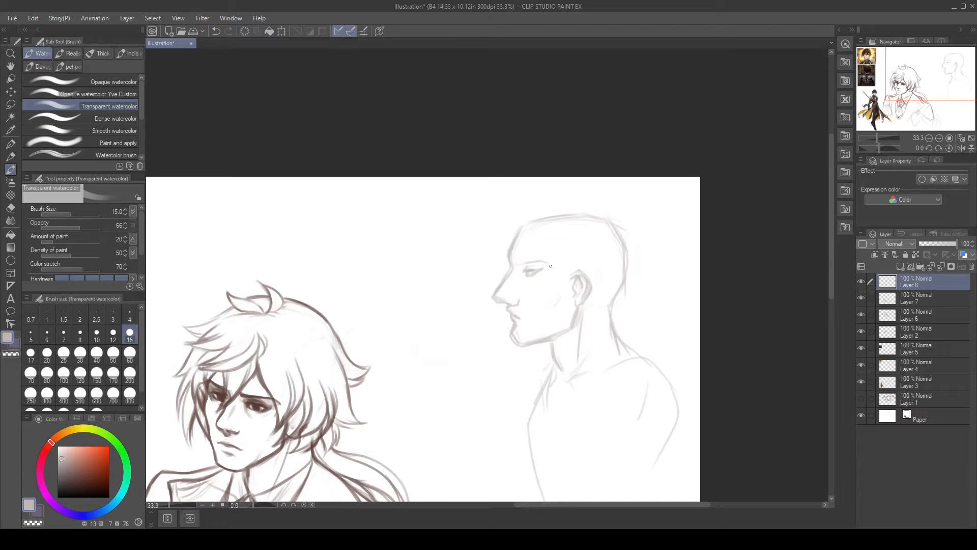
pyautogui.press('e')
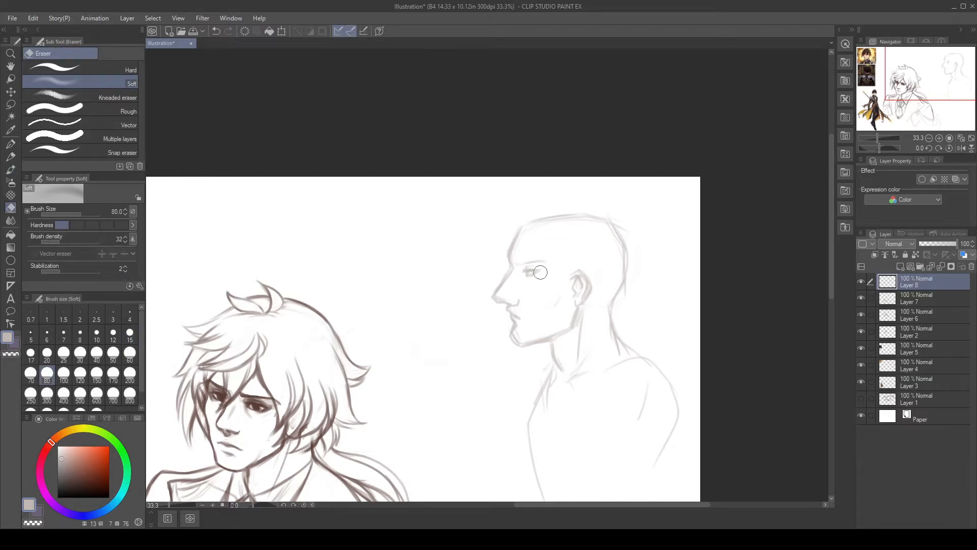
pyautogui.press('b')
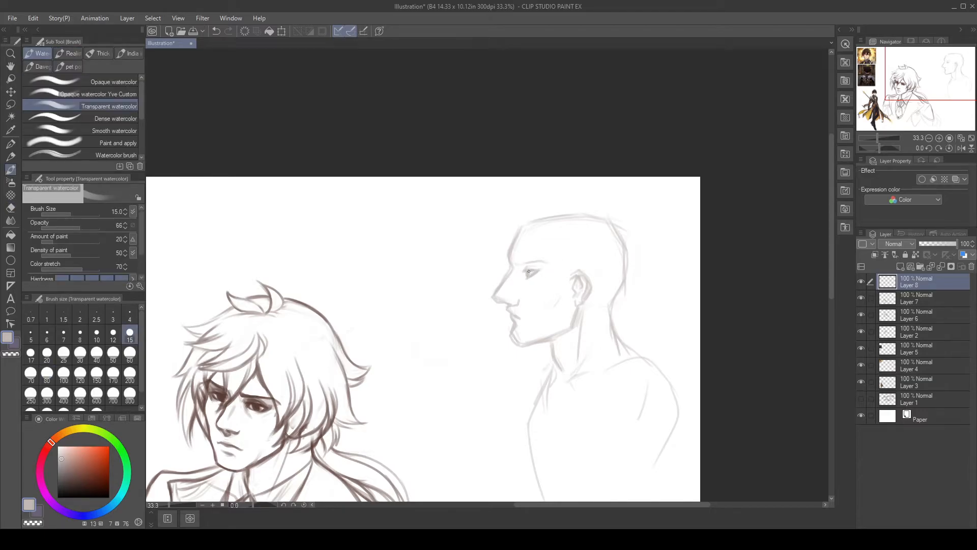
pyautogui.moveTo(544, 266)
pyautogui.mouseDown()
pyautogui.moveTo(526, 279)
pyautogui.moveTo(545, 270)
pyautogui.mouseUp()
pyautogui.moveTo(520, 263)
pyautogui.mouseDown()
pyautogui.moveTo(555, 261)
pyautogui.moveTo(519, 262)
pyautogui.mouseUp()
# Step: Lasso the profile's eye on Layer 8, adjust its placement slightly with a transform, and clear the selection
pyautogui.press('o')
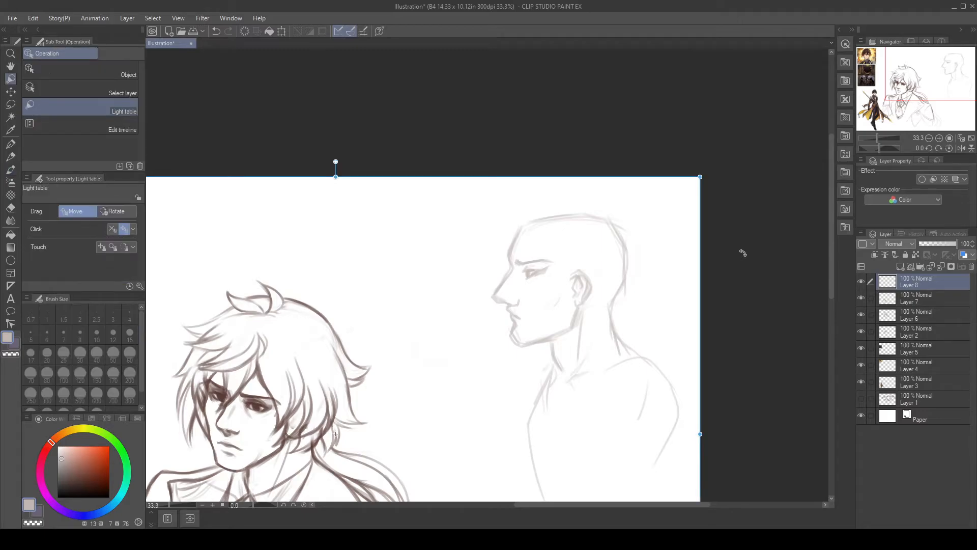
pyautogui.moveTo(549, 258)
pyautogui.mouseDown()
pyautogui.moveTo(529, 265)
pyautogui.moveTo(559, 173)
pyautogui.moveTo(554, 135)
pyautogui.mouseUp()
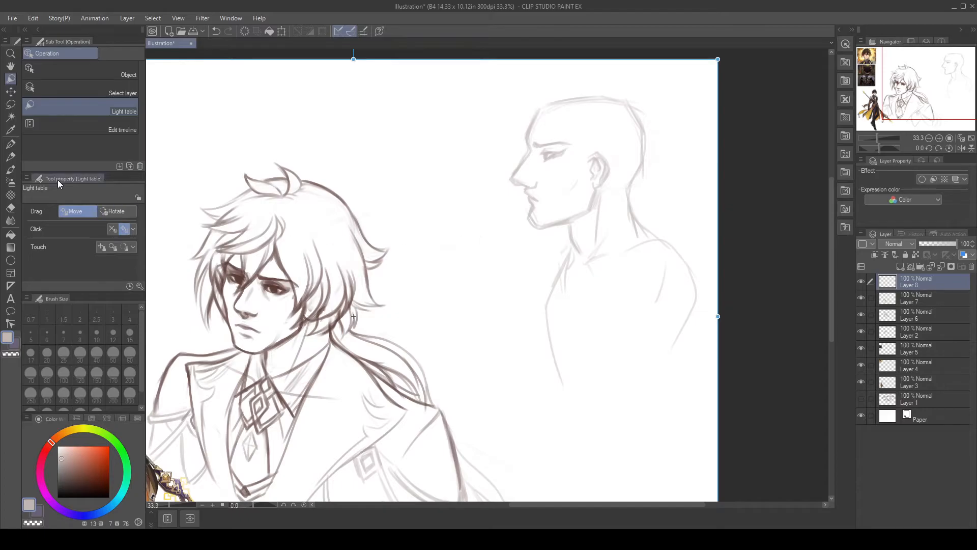
pyautogui.click(10, 103)
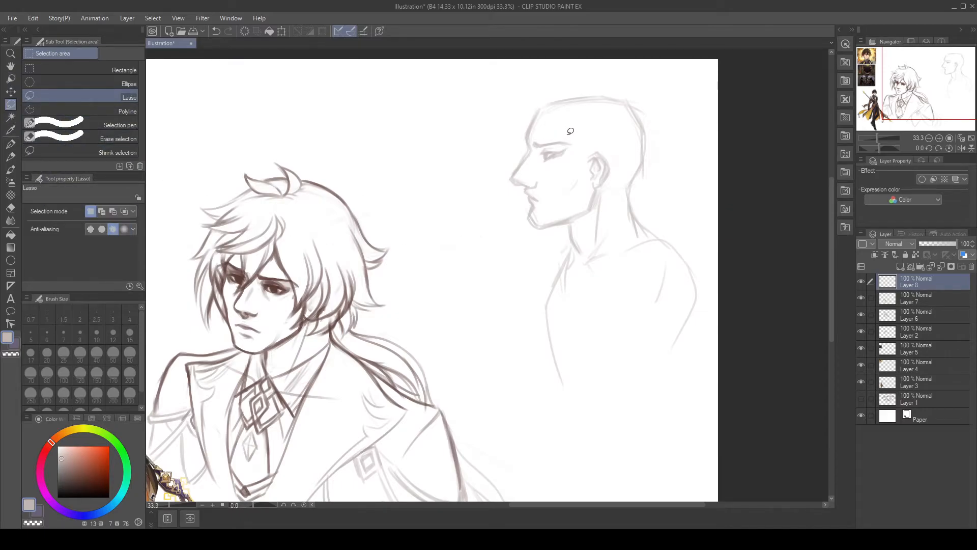
pyautogui.moveTo(562, 129)
pyautogui.mouseDown()
pyautogui.moveTo(574, 146)
pyautogui.moveTo(536, 155)
pyautogui.moveTo(581, 145)
pyautogui.mouseUp()
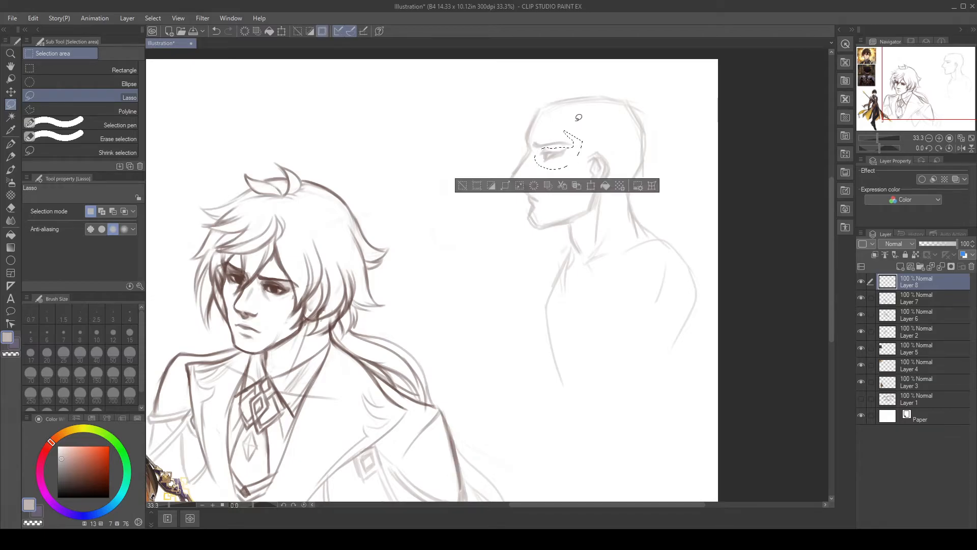
pyautogui.click(590, 186)
pyautogui.moveTo(575, 155); pyautogui.dragTo(574, 154)
pyautogui.press('Return')
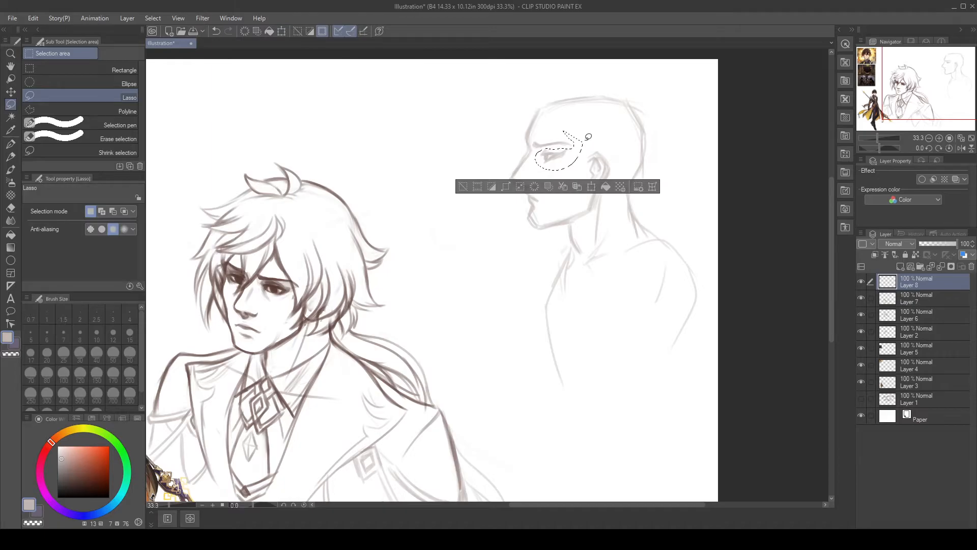
pyautogui.hotkey('ctrl', 'd')
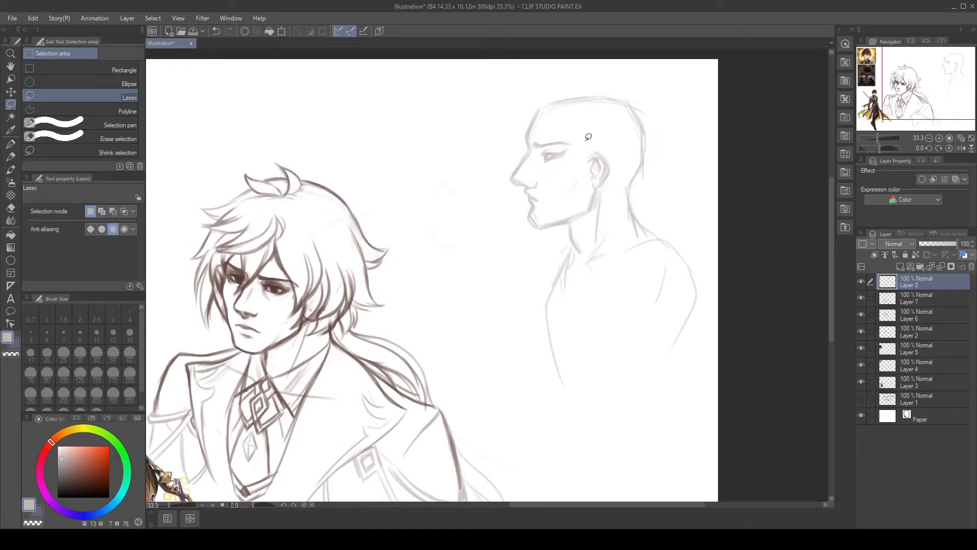
# Step: Redraw the profile's nose bridge and the underside of the nose, softening the old nose line with the eraser
pyautogui.press('e')
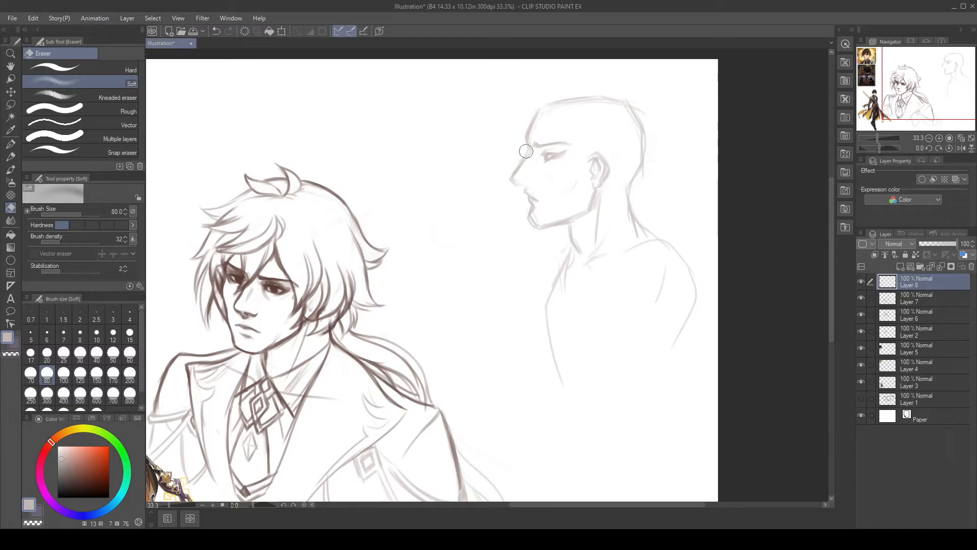
pyautogui.press('b')
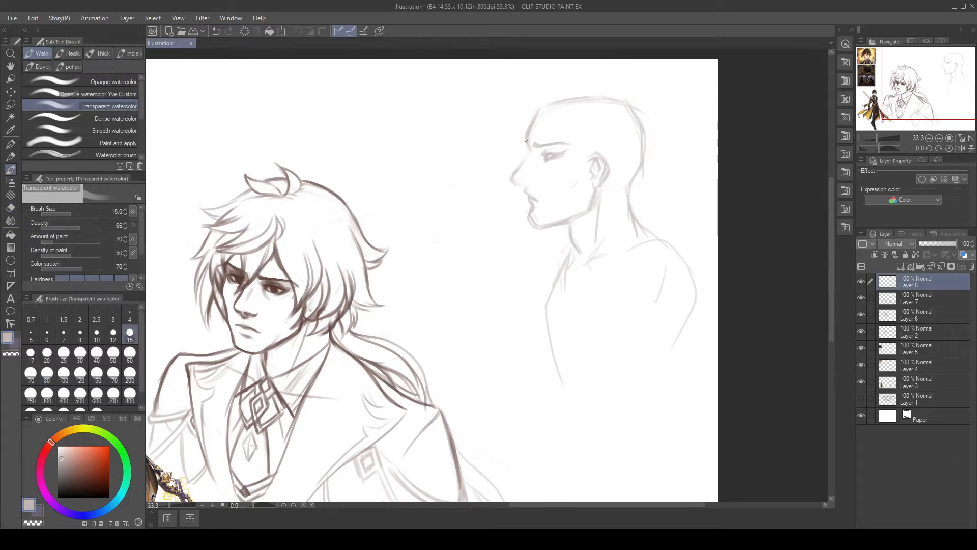
pyautogui.moveTo(532, 155); pyautogui.dragTo(514, 174)
pyautogui.moveTo(518, 184); pyautogui.dragTo(530, 188)
pyautogui.hotkey('ctrl', 'z')
pyautogui.moveTo(515, 182); pyautogui.dragTo(527, 185)
pyautogui.press('e')
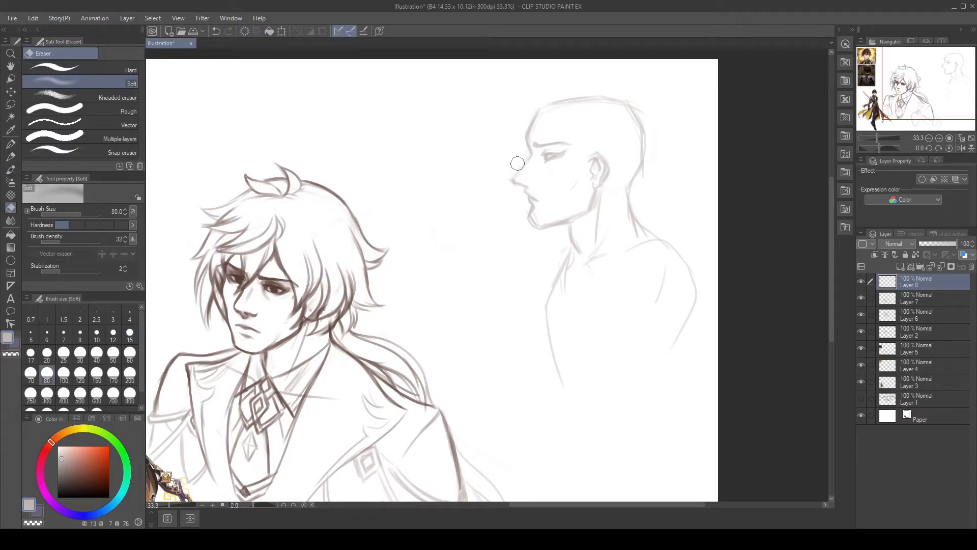
# Step: Lasso the profile's nose and upper lip, rotate them slightly, and apply the transform
pyautogui.moveTo(591, 262); pyautogui.dragTo(613, 322)
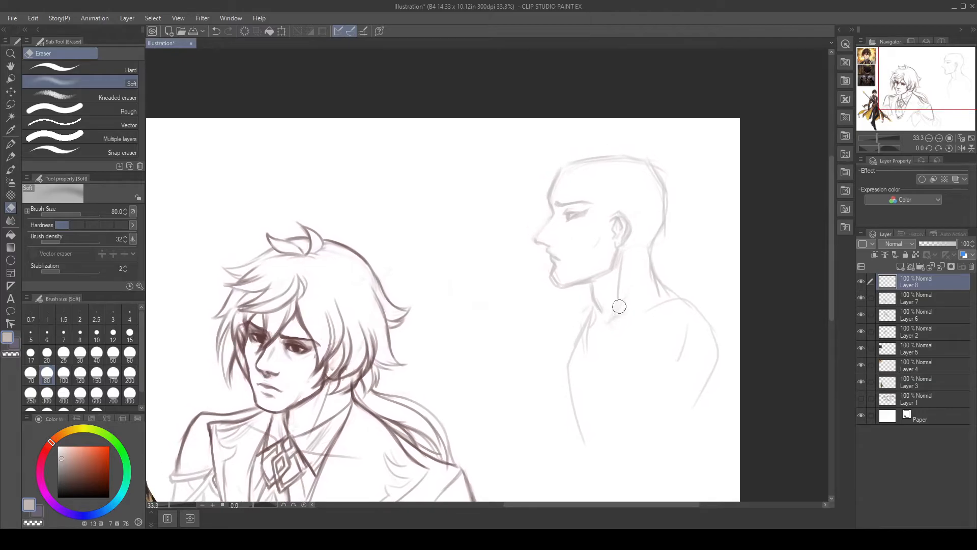
pyautogui.press('m')
pyautogui.click(38, 93)
pyautogui.moveTo(565, 233)
pyautogui.mouseDown()
pyautogui.moveTo(521, 225)
pyautogui.moveTo(540, 261)
pyautogui.moveTo(567, 267)
pyautogui.moveTo(566, 227)
pyautogui.mouseUp()
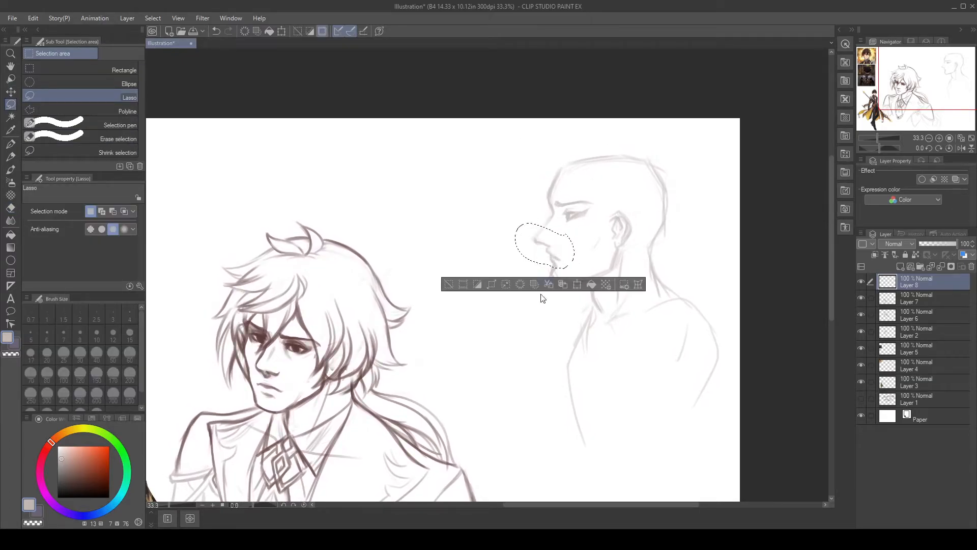
pyautogui.click(574, 285)
pyautogui.moveTo(569, 244); pyautogui.dragTo(568, 246)
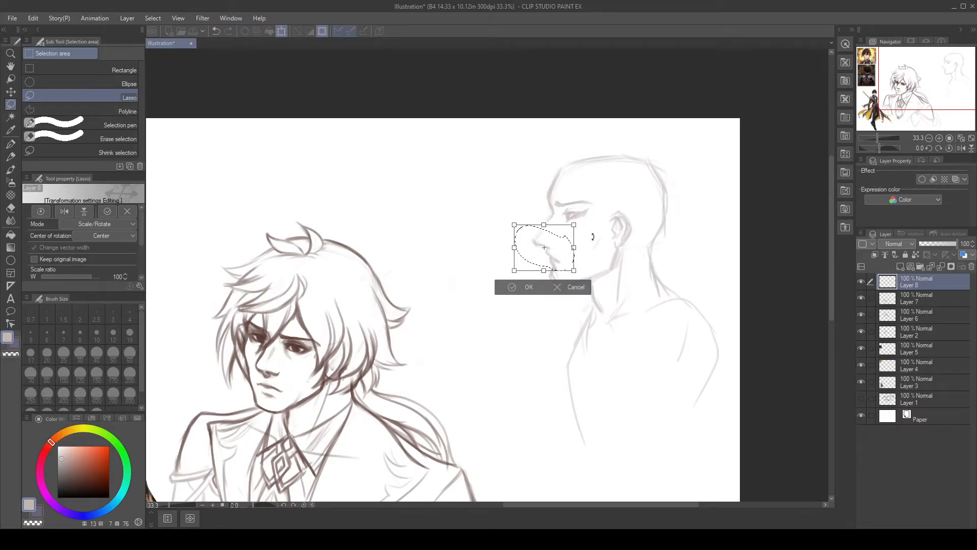
pyautogui.moveTo(570, 202)
pyautogui.mouseDown()
pyautogui.moveTo(592, 249)
pyautogui.moveTo(560, 234)
pyautogui.mouseUp()
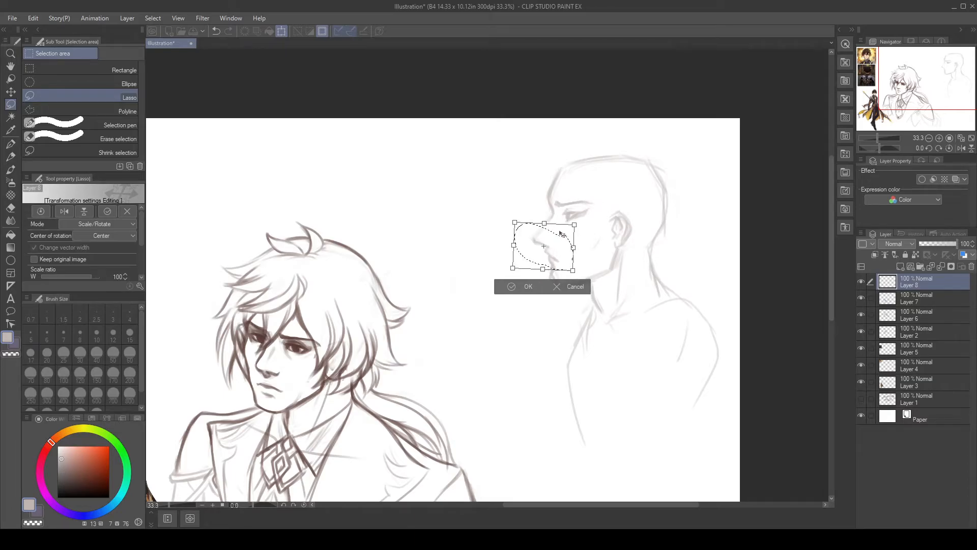
pyautogui.press('Return')
pyautogui.hotkey('ctrl', 'd')
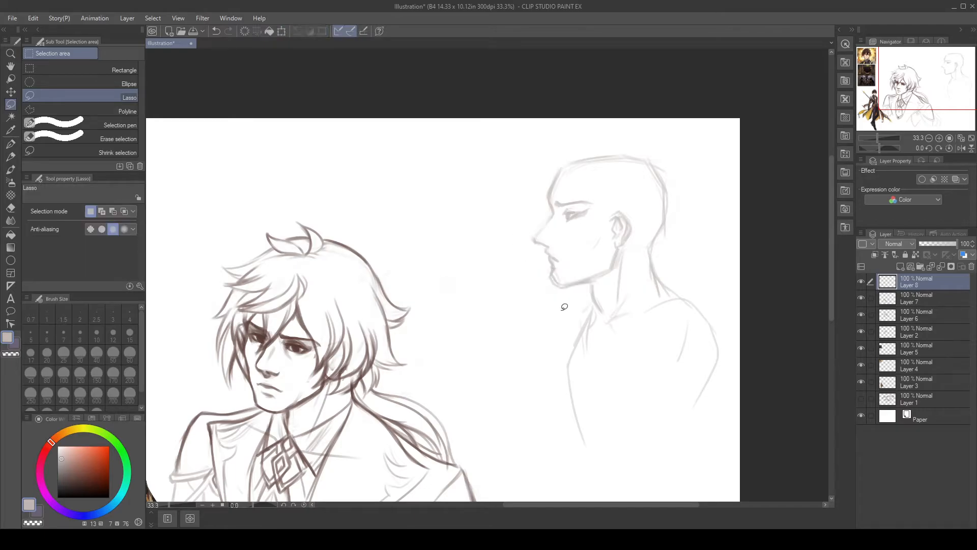
# Step: Reconnect the nose tip to the brow with a fresh bridge stroke and redraw the line beneath the nose
pyautogui.press('b')
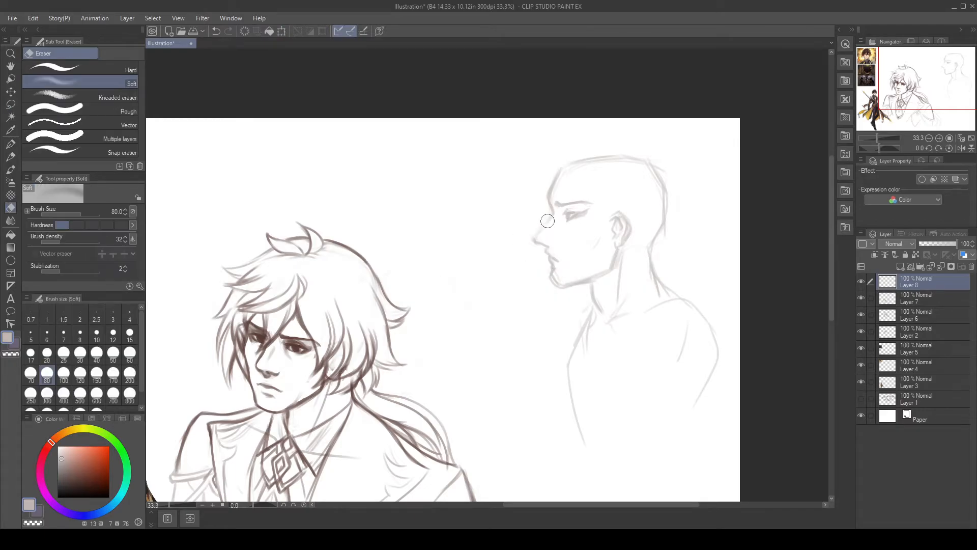
pyautogui.moveTo(534, 239); pyautogui.dragTo(551, 210)
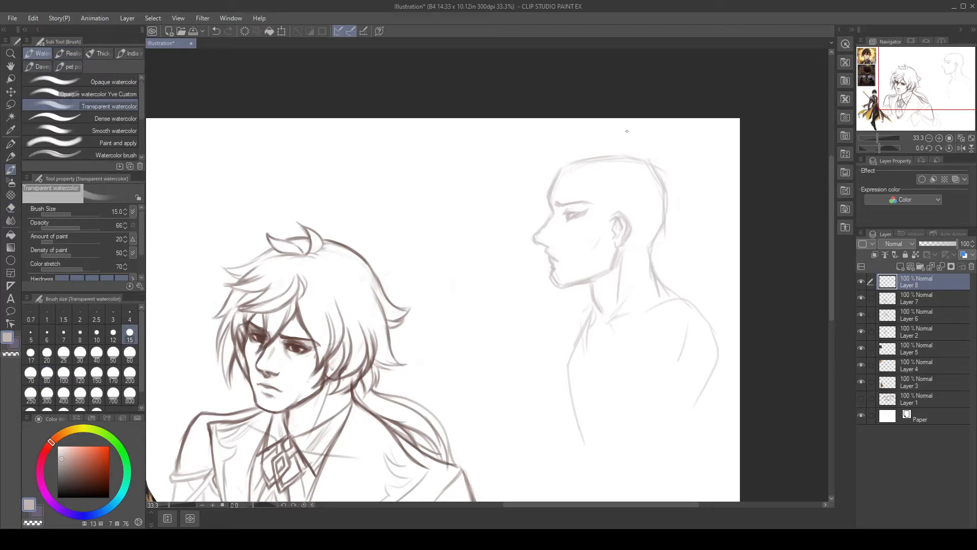
pyautogui.moveTo(555, 244); pyautogui.dragTo(550, 248)
# Step: Erase the old mouth lines on the profile and draw a straighter mouth line with a short lower-lip stroke
pyautogui.press('e')
pyautogui.moveTo(557, 274)
pyautogui.mouseDown()
pyautogui.moveTo(559, 255)
pyautogui.moveTo(561, 263)
pyautogui.mouseUp()
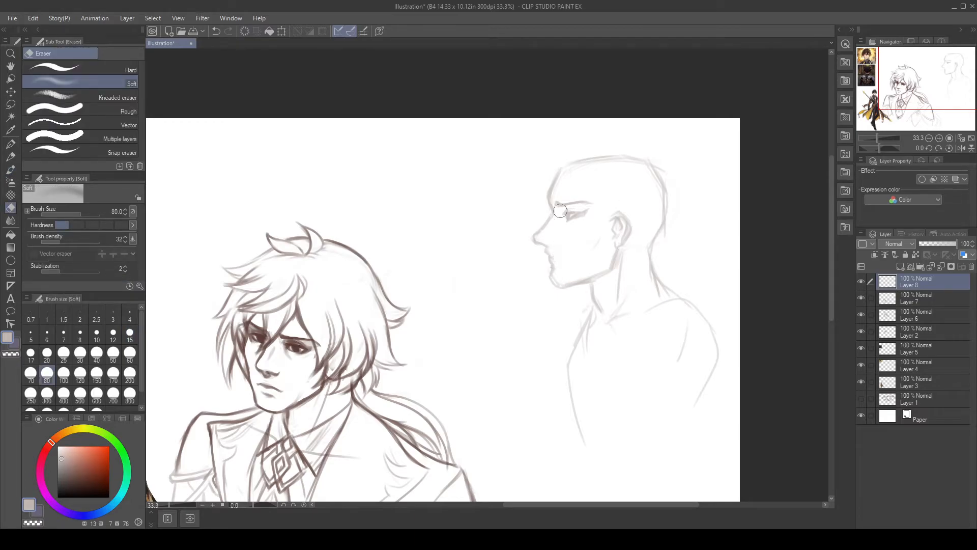
pyautogui.press('b')
pyautogui.moveTo(550, 255)
pyautogui.mouseDown()
pyautogui.moveTo(590, 249)
pyautogui.moveTo(592, 259)
pyautogui.moveTo(564, 255)
pyautogui.mouseUp()
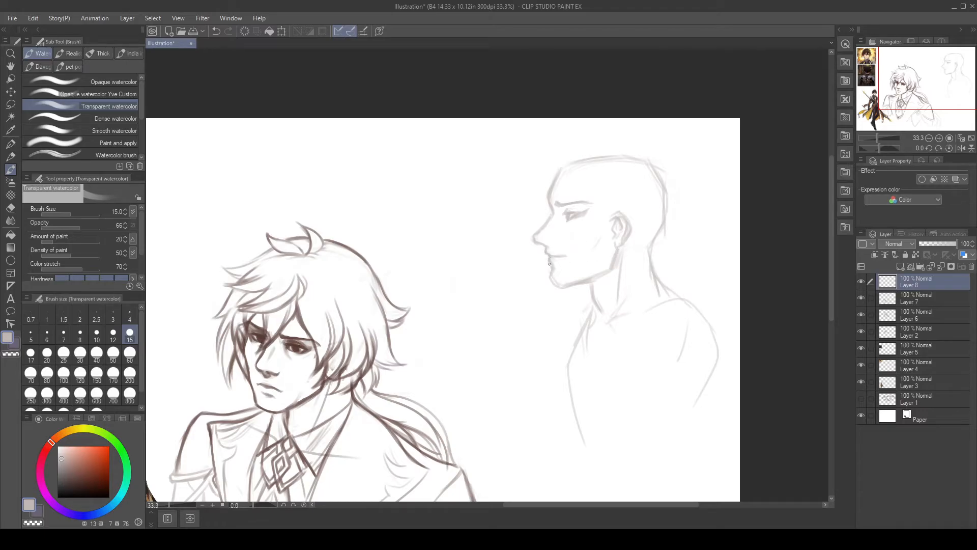
pyautogui.moveTo(554, 264); pyautogui.dragTo(558, 265)
# Step: Lighten the ear with the soft eraser and redraw its front edge down to the jaw corner
pyautogui.press('e')
pyautogui.moveTo(615, 245); pyautogui.dragTo(618, 241)
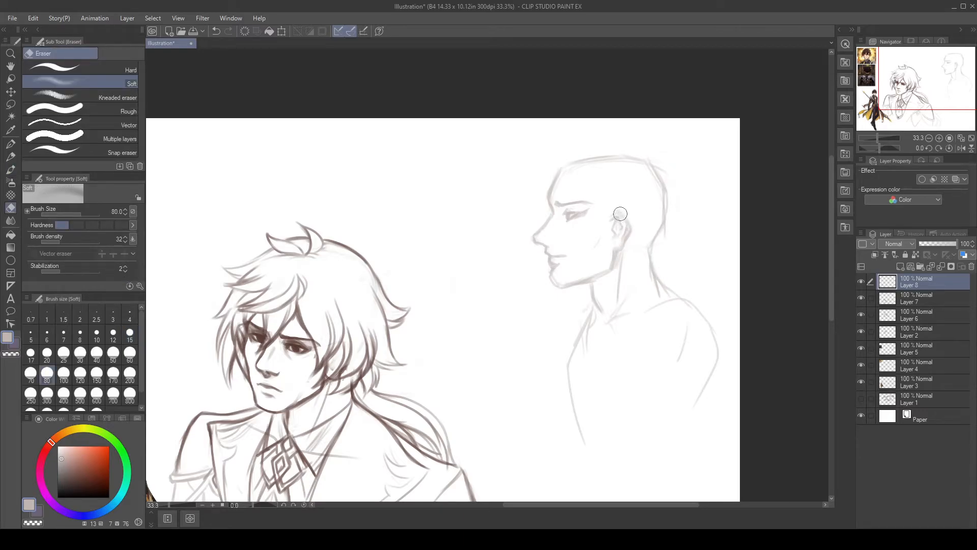
pyautogui.press('b')
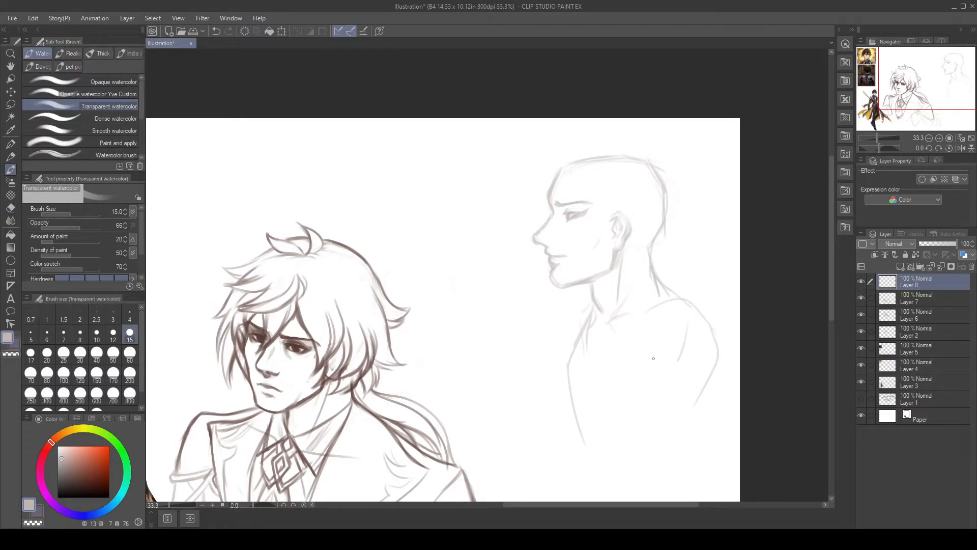
pyautogui.moveTo(616, 212)
pyautogui.mouseDown()
pyautogui.moveTo(612, 265)
pyautogui.moveTo(597, 263)
pyautogui.moveTo(603, 278)
pyautogui.moveTo(592, 279)
pyautogui.moveTo(603, 277)
pyautogui.moveTo(573, 284)
pyautogui.moveTo(613, 268)
pyautogui.mouseUp()
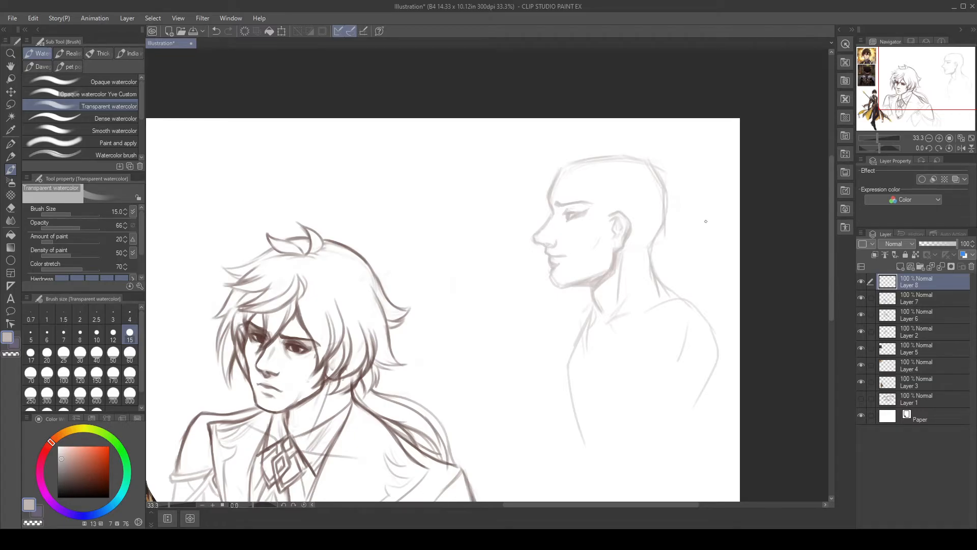
# Step: Draw the collarbone at the base of the neck and sketch the shoulder as a round ball with a firm outer contour
pyautogui.moveTo(677, 355); pyautogui.dragTo(627, 350)
pyautogui.moveTo(550, 317)
pyautogui.mouseDown()
pyautogui.moveTo(542, 327)
pyautogui.moveTo(581, 310)
pyautogui.mouseUp()
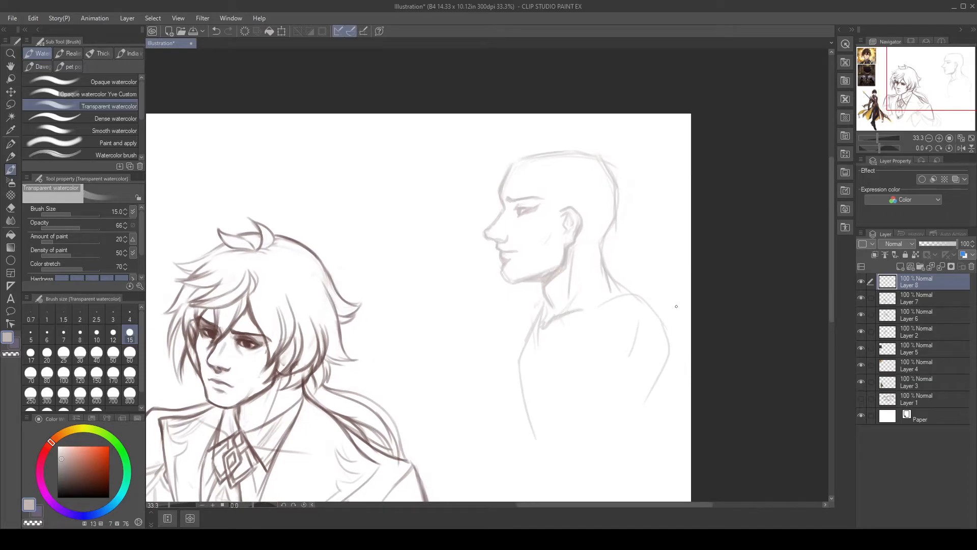
pyautogui.moveTo(652, 309); pyautogui.dragTo(670, 352)
pyautogui.moveTo(588, 334); pyautogui.dragTo(612, 390)
pyautogui.hotkey('ctrl', 'z')
pyautogui.moveTo(594, 309); pyautogui.dragTo(670, 354)
# Step: Sketch the front and lower edge of the chest and extend the outer arm line down from the shoulder
pyautogui.moveTo(529, 336)
pyautogui.mouseDown()
pyautogui.moveTo(517, 363)
pyautogui.moveTo(523, 392)
pyautogui.moveTo(528, 364)
pyautogui.moveTo(533, 404)
pyautogui.moveTo(553, 410)
pyautogui.mouseUp()
pyautogui.moveTo(589, 365); pyautogui.dragTo(521, 422)
pyautogui.moveTo(525, 375)
pyautogui.mouseDown()
pyautogui.moveTo(534, 411)
pyautogui.moveTo(549, 411)
pyautogui.mouseUp()
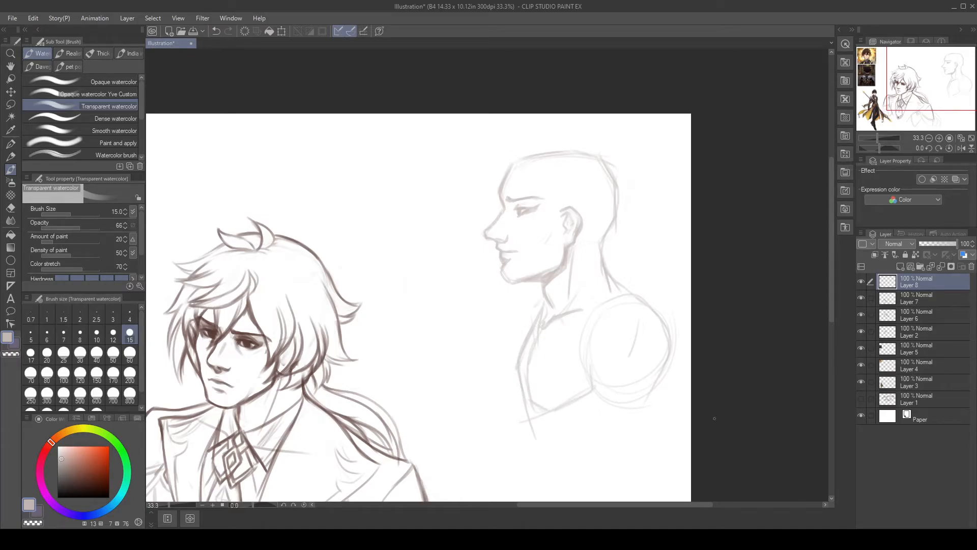
pyautogui.moveTo(514, 363); pyautogui.dragTo(522, 394)
pyautogui.moveTo(671, 353); pyautogui.dragTo(637, 458)
pyautogui.moveTo(667, 391); pyautogui.dragTo(642, 454)
# Step: Redraw the chest's front contour farther forward and erase the previous chest line behind it
pyautogui.moveTo(536, 314)
pyautogui.mouseDown()
pyautogui.moveTo(500, 373)
pyautogui.moveTo(509, 407)
pyautogui.mouseUp()
pyautogui.press('e')
pyautogui.moveTo(526, 330)
pyautogui.mouseDown()
pyautogui.moveTo(512, 376)
pyautogui.moveTo(532, 351)
pyautogui.moveTo(527, 411)
pyautogui.moveTo(554, 360)
pyautogui.moveTo(515, 385)
pyautogui.moveTo(534, 425)
pyautogui.moveTo(547, 399)
pyautogui.mouseUp()
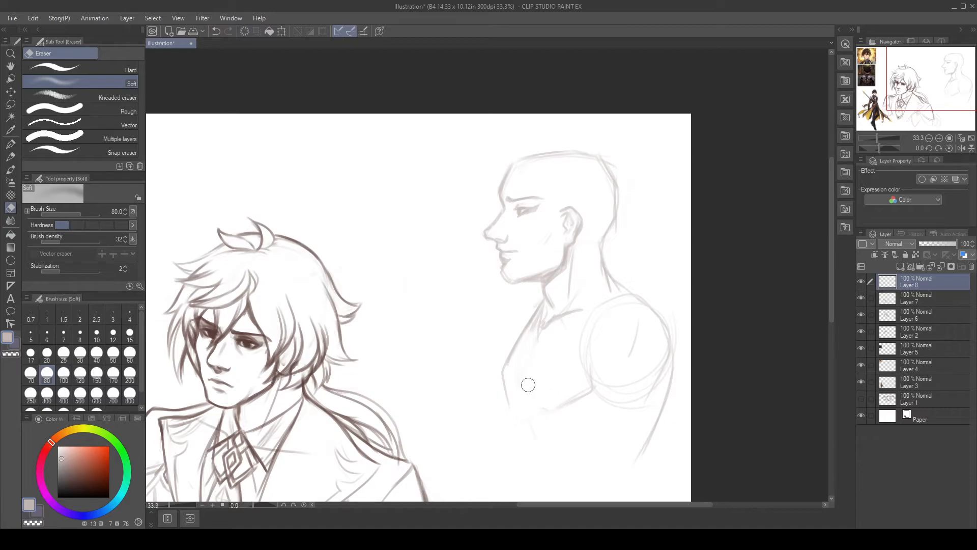
pyautogui.press('b')
pyautogui.press('alt')
pyautogui.press('alt')
pyautogui.moveTo(537, 306)
pyautogui.mouseDown()
pyautogui.moveTo(508, 350)
pyautogui.moveTo(507, 421)
pyautogui.mouseUp()
# Step: Extend the chest contour down the torso, soften it with the eraser, and redraw it with a fuller forward curve
pyautogui.press('e')
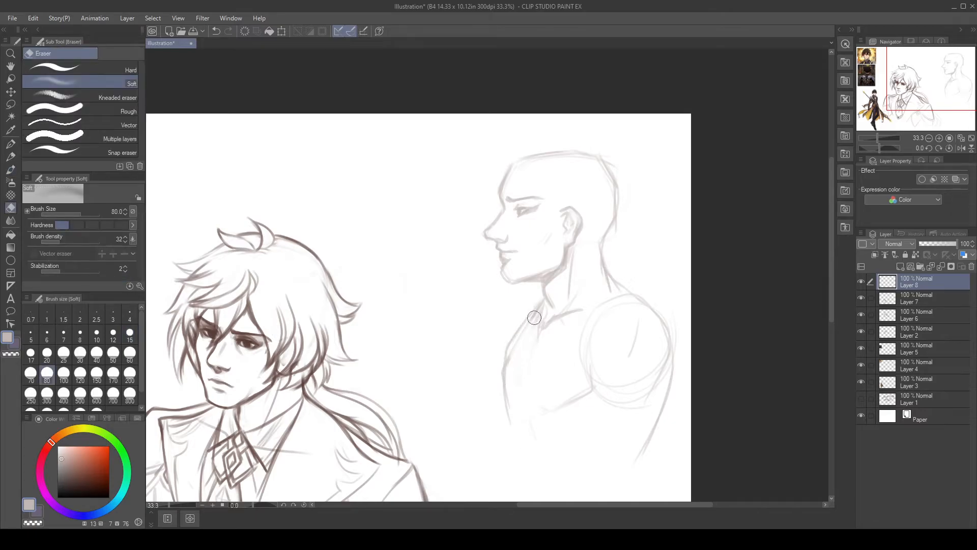
pyautogui.press('b')
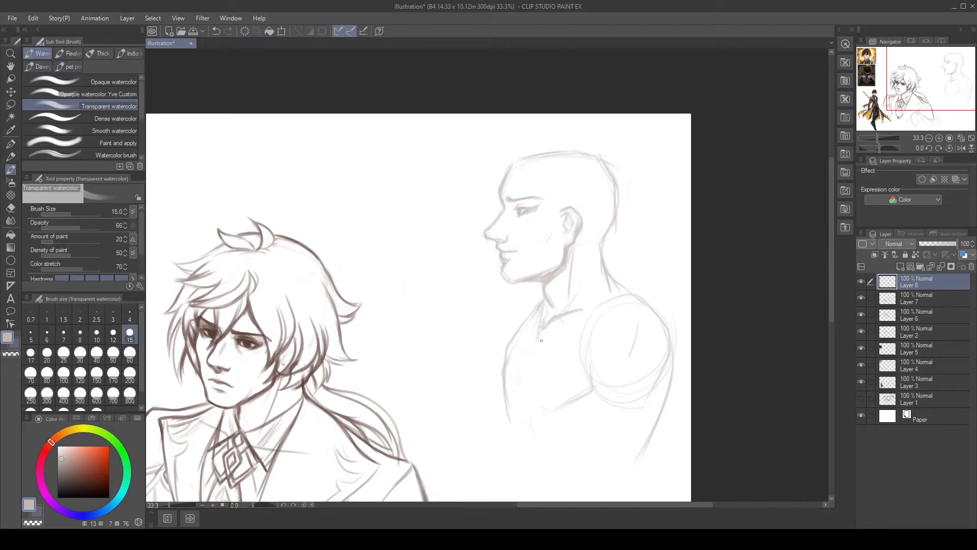
pyautogui.moveTo(542, 301)
pyautogui.mouseDown()
pyautogui.moveTo(499, 359)
pyautogui.moveTo(497, 412)
pyautogui.moveTo(515, 455)
pyautogui.mouseUp()
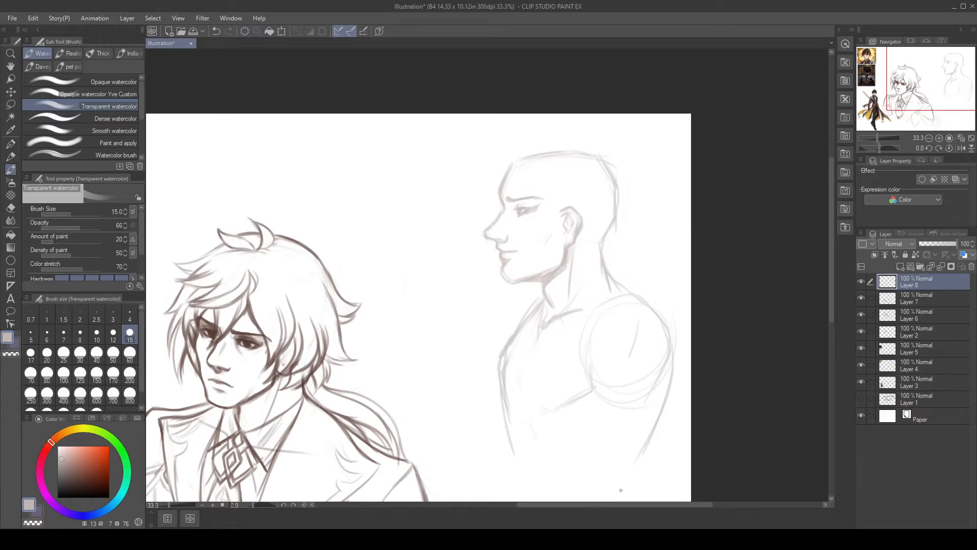
pyautogui.moveTo(691, 343)
pyautogui.mouseDown()
pyautogui.moveTo(683, 308)
pyautogui.moveTo(668, 356)
pyautogui.mouseUp()
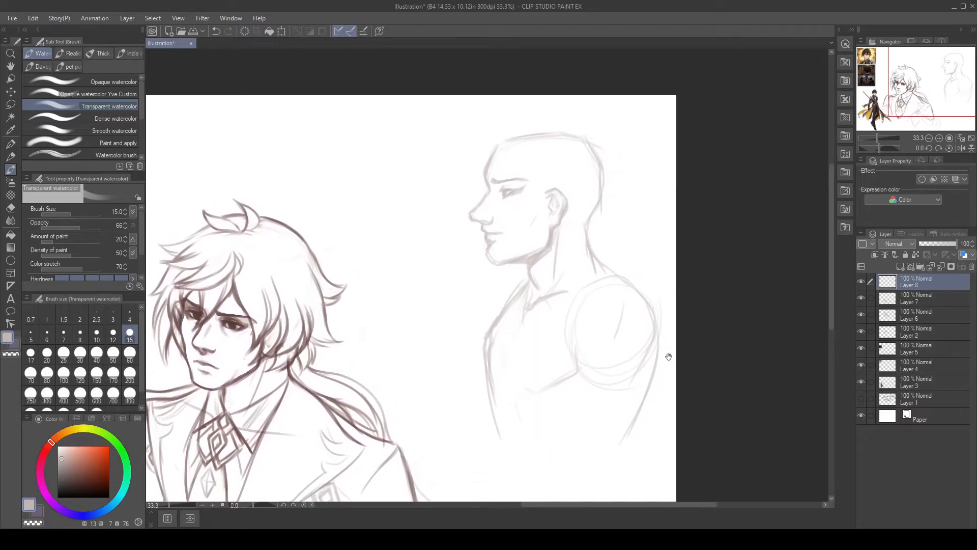
pyautogui.press('e')
pyautogui.moveTo(498, 331)
pyautogui.mouseDown()
pyautogui.moveTo(496, 354)
pyautogui.moveTo(490, 338)
pyautogui.moveTo(497, 421)
pyautogui.mouseUp()
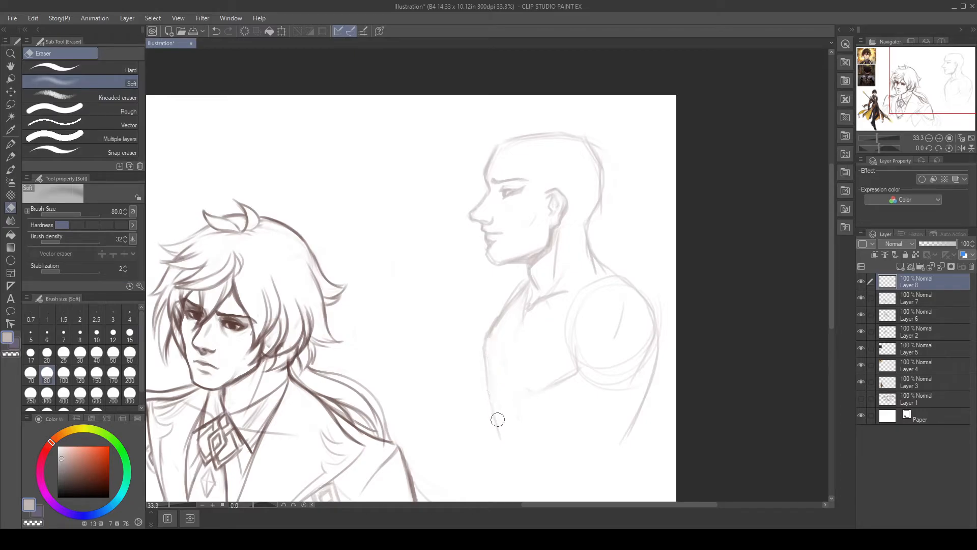
pyautogui.press('b')
pyautogui.moveTo(498, 320); pyautogui.dragTo(484, 406)
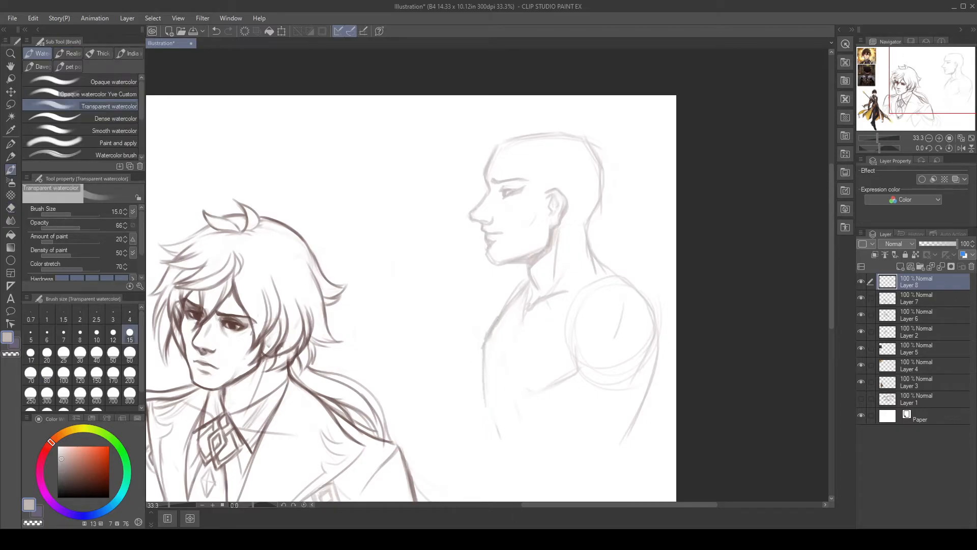
pyautogui.moveTo(482, 344); pyautogui.dragTo(488, 424)
# Step: Reinforce the outer arm line and erase stray construction strokes around the top of the skull, checking the reference images
pyautogui.moveTo(654, 394); pyautogui.dragTo(645, 425)
pyautogui.moveTo(592, 292); pyautogui.dragTo(665, 364)
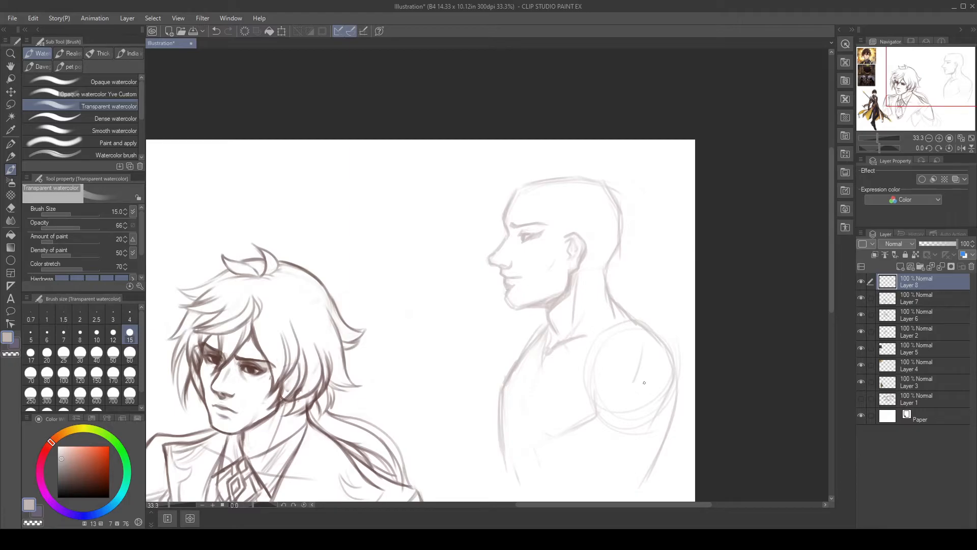
pyautogui.press('e')
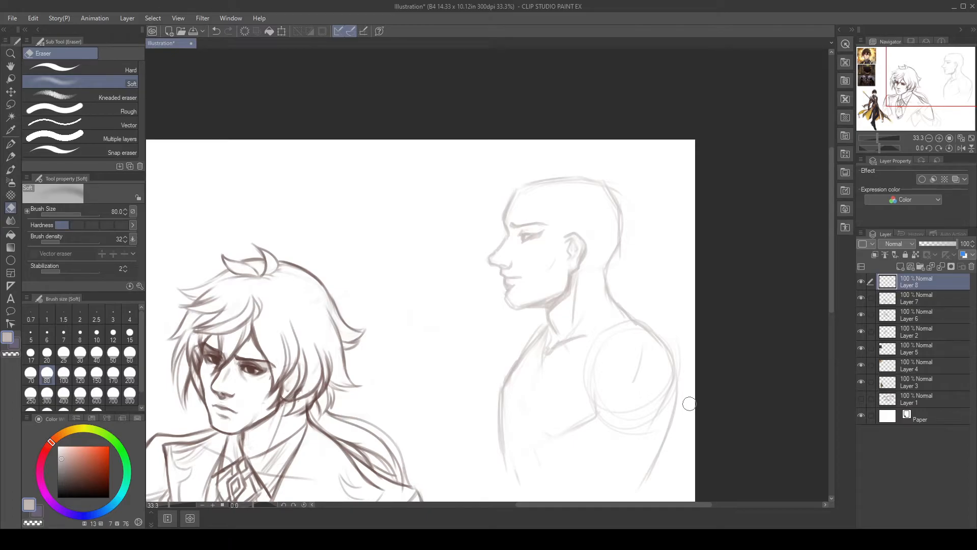
pyautogui.press('b')
pyautogui.press('e')
pyautogui.moveTo(546, 190)
pyautogui.mouseDown()
pyautogui.moveTo(526, 193)
pyautogui.moveTo(568, 187)
pyautogui.mouseUp()
pyautogui.moveTo(427, 378); pyautogui.dragTo(771, 280)
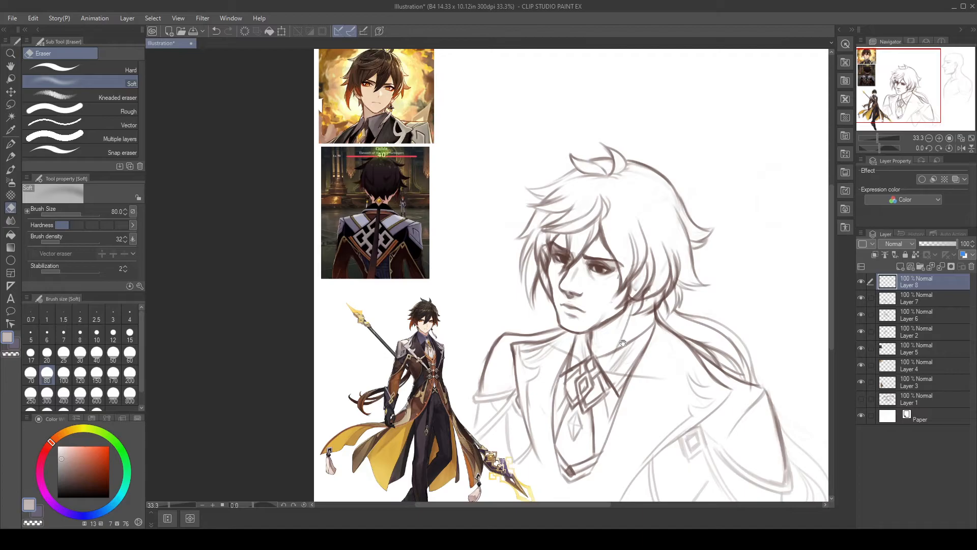
pyautogui.moveTo(671, 325)
pyautogui.mouseDown()
pyautogui.moveTo(567, 346)
pyautogui.moveTo(556, 334)
pyautogui.moveTo(548, 375)
pyautogui.mouseUp()
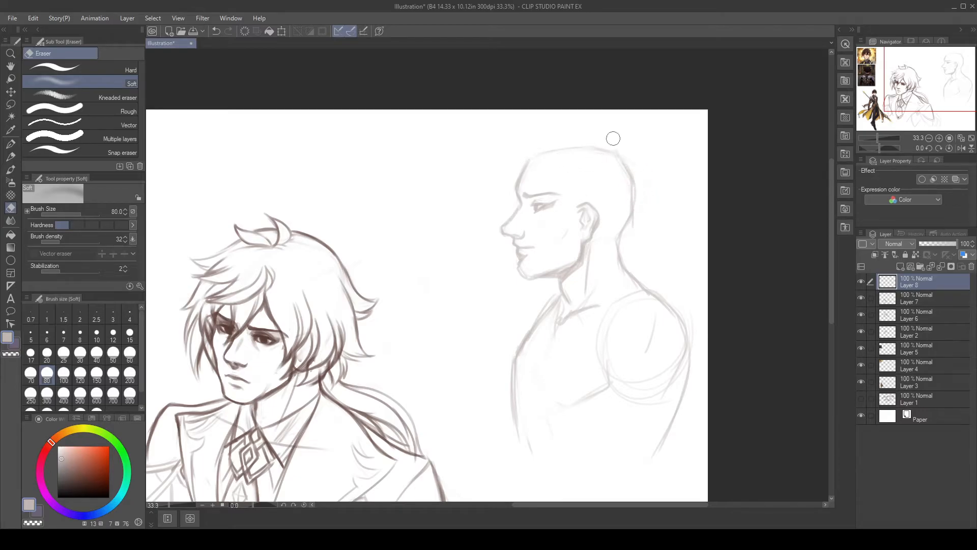
pyautogui.press('b')
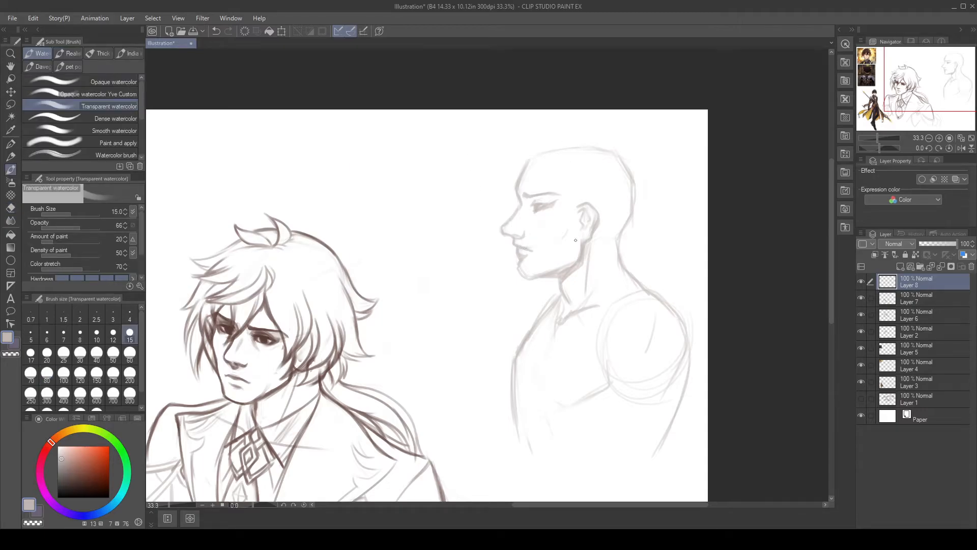
# Step: Darken the profile's eyebrow and rework the back edge and lobe of the ear, softening the excess with the eraser
pyautogui.press('e')
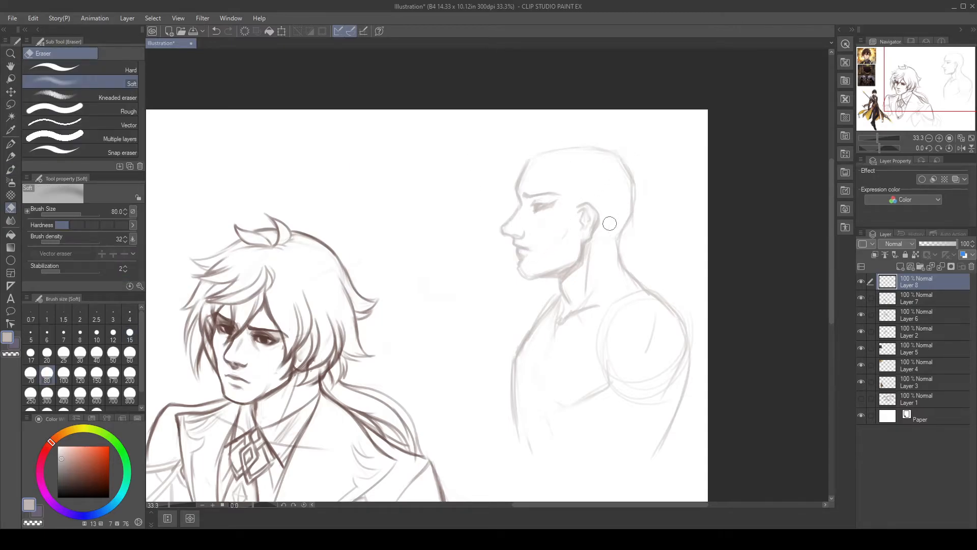
pyautogui.press('b')
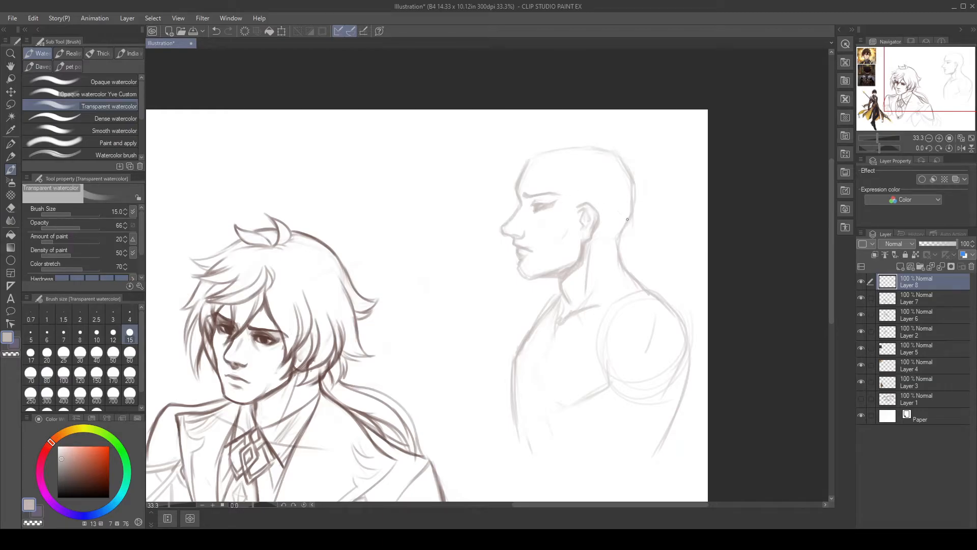
pyautogui.scroll(2, 578, 239)
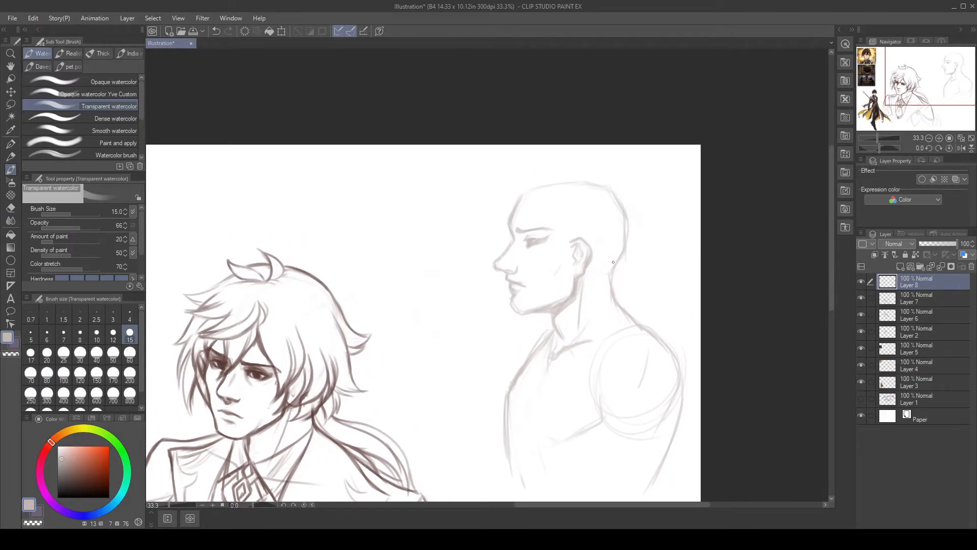
pyautogui.moveTo(542, 227)
pyautogui.mouseDown()
pyautogui.moveTo(555, 229)
pyautogui.moveTo(528, 230)
pyautogui.moveTo(545, 226)
pyautogui.mouseUp()
pyautogui.hotkey('ctrl', 'z')
pyautogui.moveTo(590, 269); pyautogui.dragTo(587, 252)
pyautogui.hotkey('ctrl', 'z')
pyautogui.moveTo(581, 268); pyautogui.dragTo(584, 261)
pyautogui.press('e')
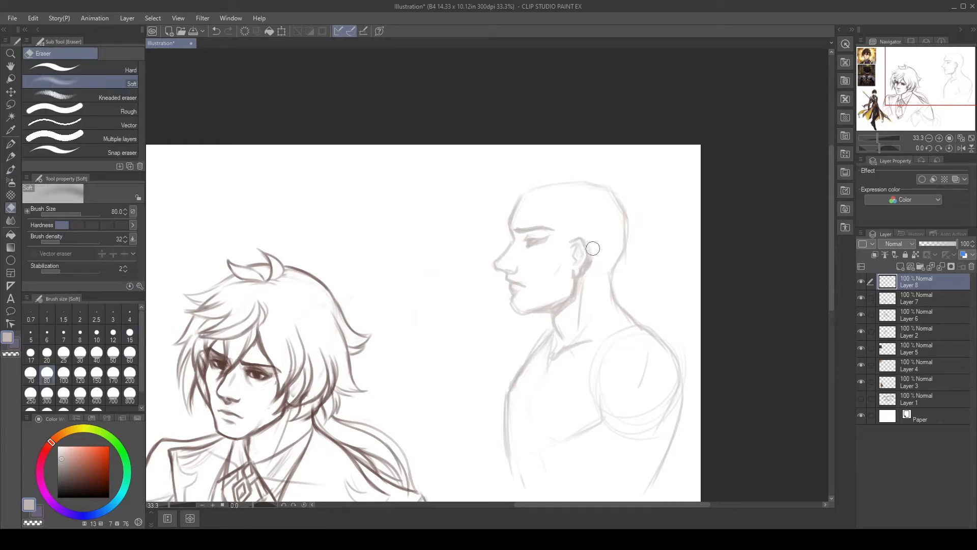
pyautogui.press('b')
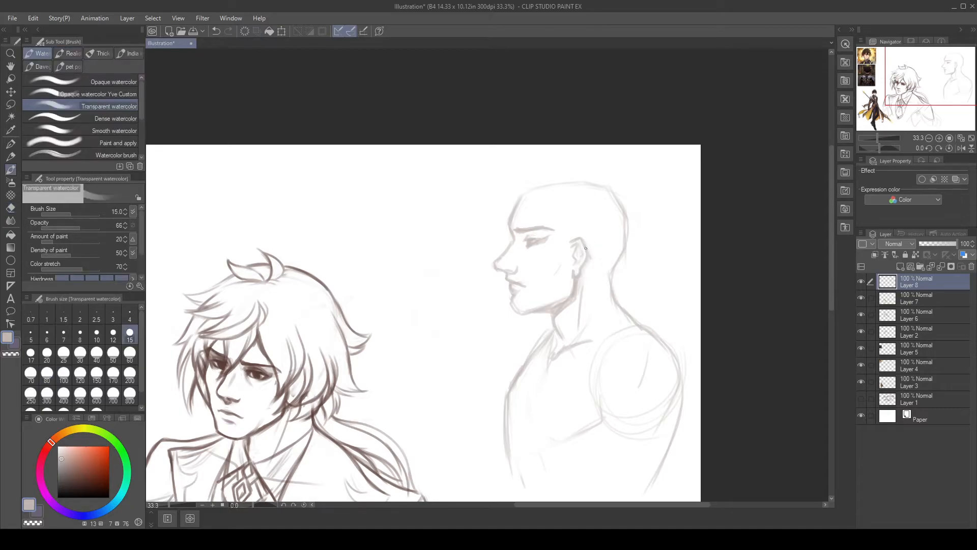
# Step: Reinforce the contour from the back of the skull into the nape and touch up the ear and jaw lines
pyautogui.moveTo(585, 268)
pyautogui.mouseDown()
pyautogui.moveTo(590, 261)
pyautogui.moveTo(611, 275)
pyautogui.mouseUp()
pyautogui.moveTo(629, 224); pyautogui.dragTo(612, 276)
pyautogui.hotkey('ctrl', 'z')
pyautogui.hotkey('ctrl', 'z')
pyautogui.moveTo(547, 294)
pyautogui.mouseDown()
pyautogui.moveTo(543, 306)
pyautogui.moveTo(553, 302)
pyautogui.mouseUp()
pyautogui.hotkey('ctrl', 'z')
# Step: Redraw the profile's nose bridge below the brow, softening the earlier line with the eraser between strokes
pyautogui.moveTo(512, 238); pyautogui.dragTo(508, 244)
pyautogui.press('e')
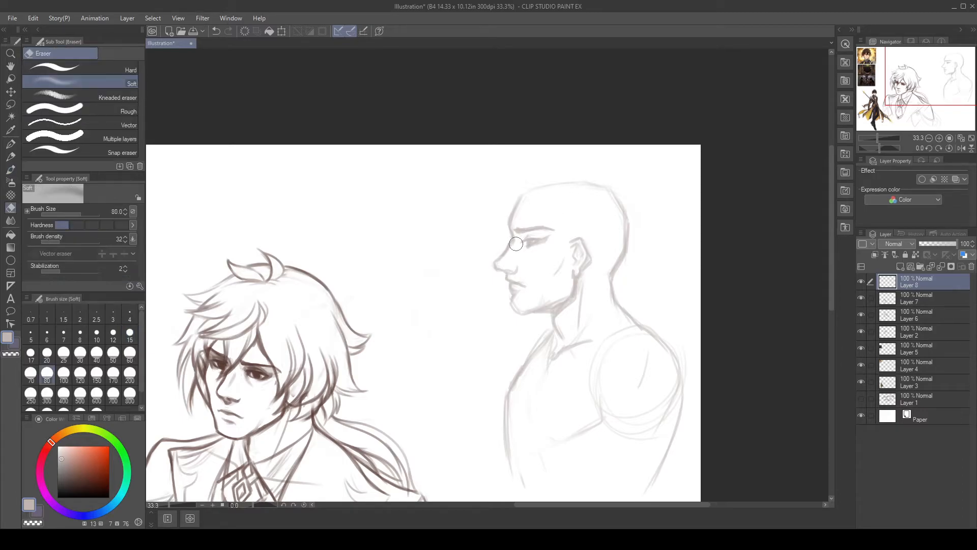
pyautogui.press('b')
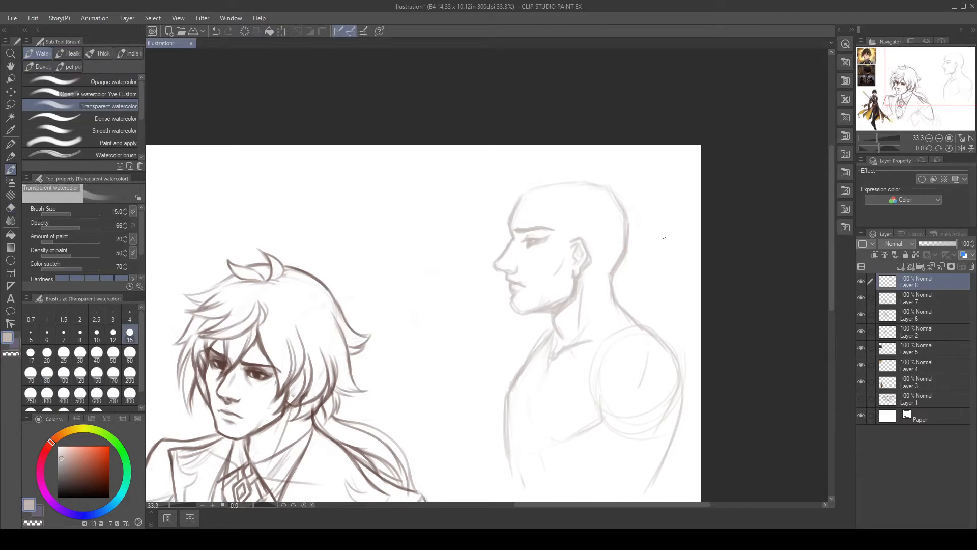
pyautogui.press('e')
pyautogui.moveTo(513, 239); pyautogui.dragTo(511, 244)
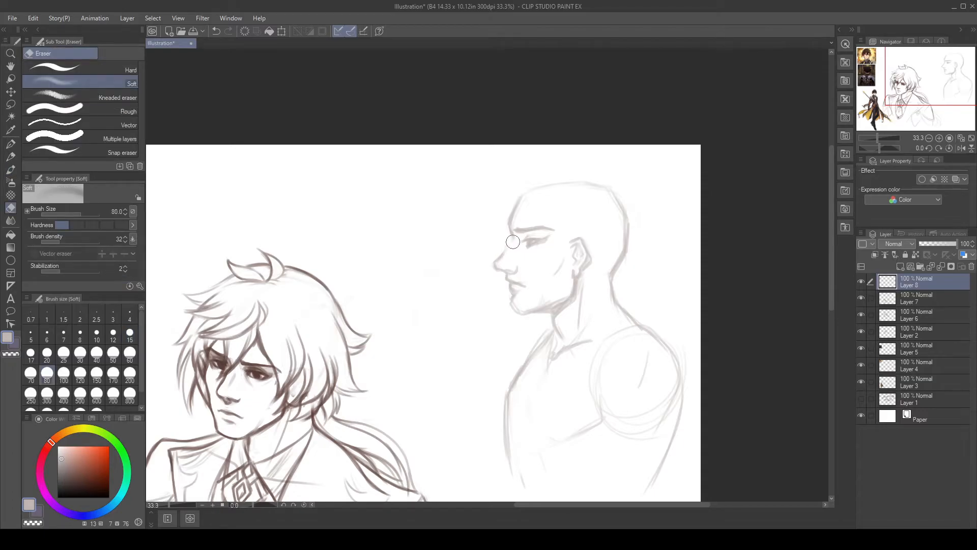
pyautogui.press('b')
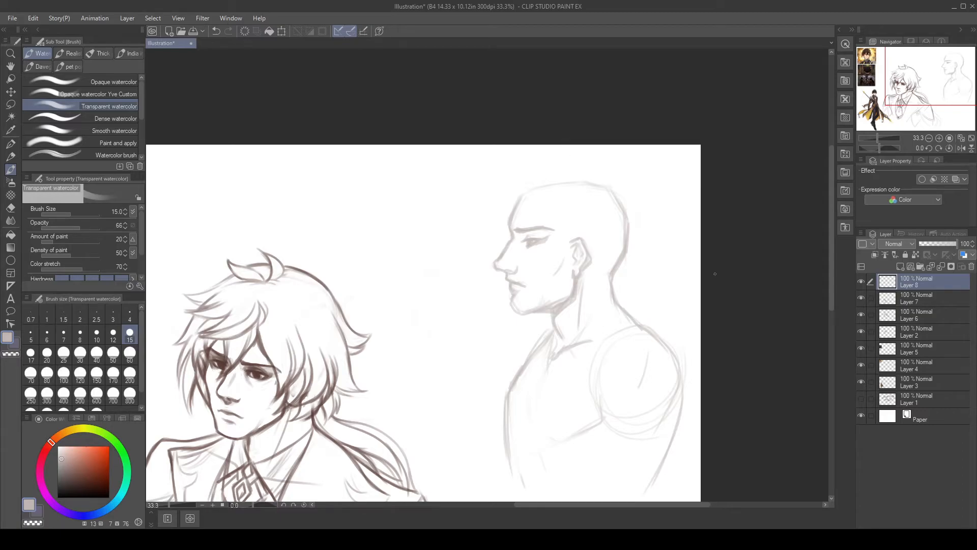
pyautogui.press('e')
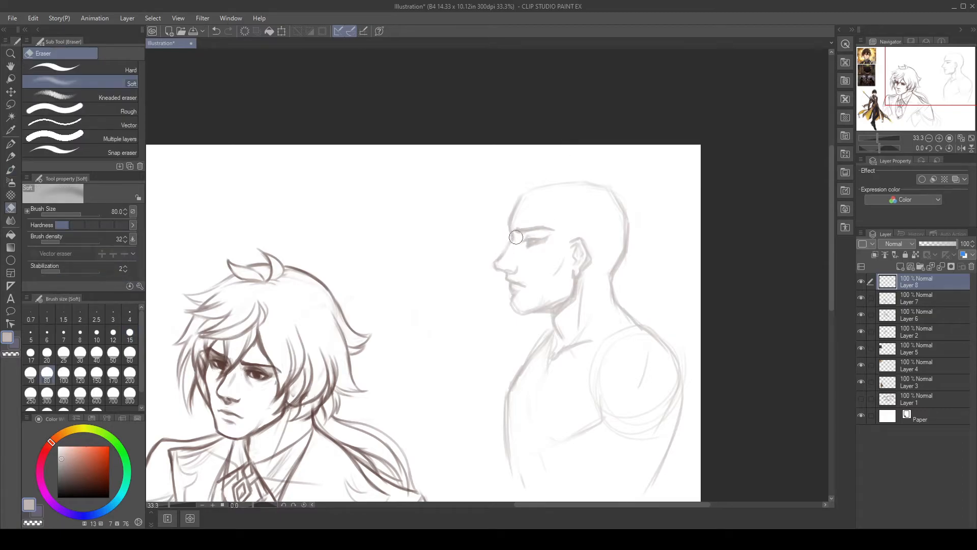
pyautogui.press('b')
pyautogui.hotkey('ctrl', 'z')
pyautogui.moveTo(511, 240); pyautogui.dragTo(501, 255)
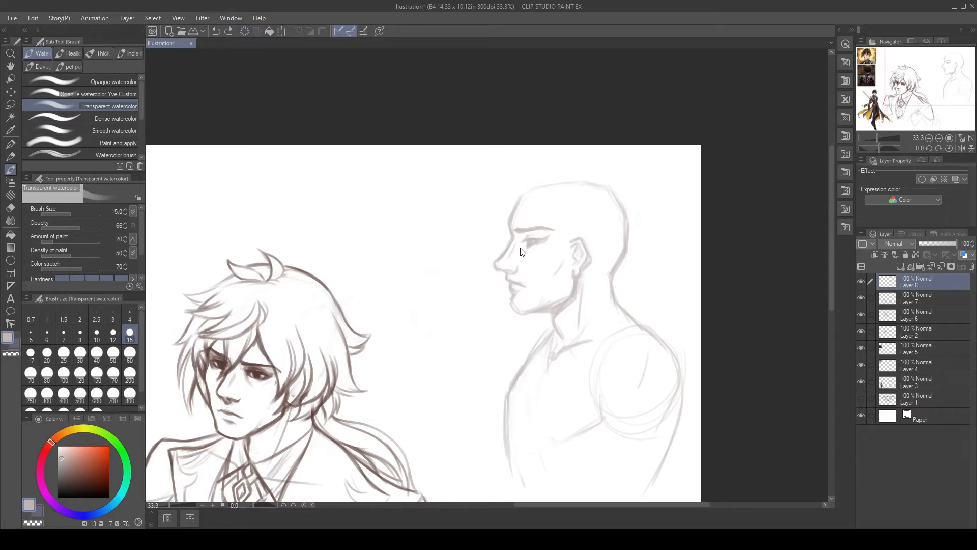
# Step: Reduce the Soft eraser to size 30, trim the nose bridge and tip, and redraw the nose contour
pyautogui.press('e')
pyautogui.press('[')
pyautogui.press('[')
pyautogui.press('[')
pyautogui.press('[')
pyautogui.press('[')
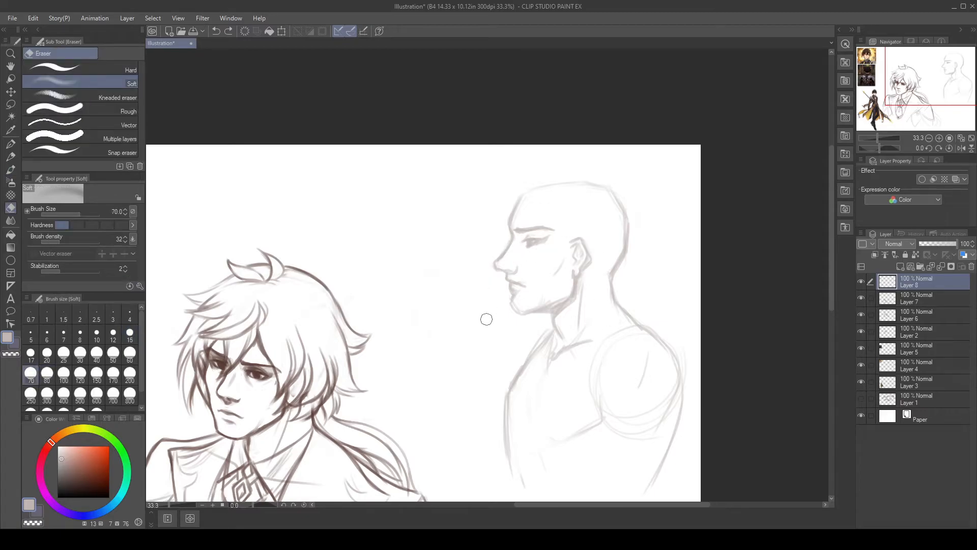
pyautogui.moveTo(507, 255)
pyautogui.mouseDown()
pyautogui.moveTo(517, 238)
pyautogui.moveTo(492, 258)
pyautogui.moveTo(507, 270)
pyautogui.moveTo(501, 260)
pyautogui.mouseUp()
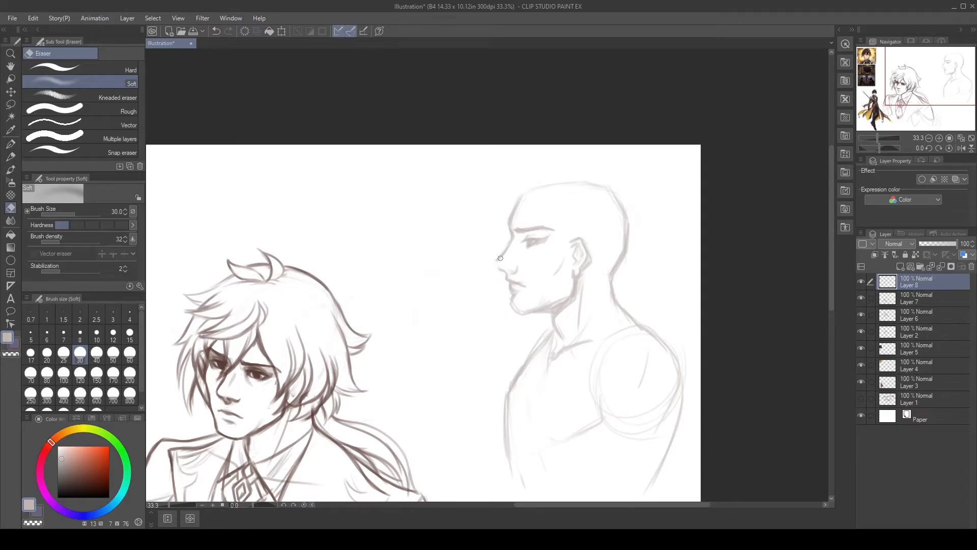
pyautogui.press('b')
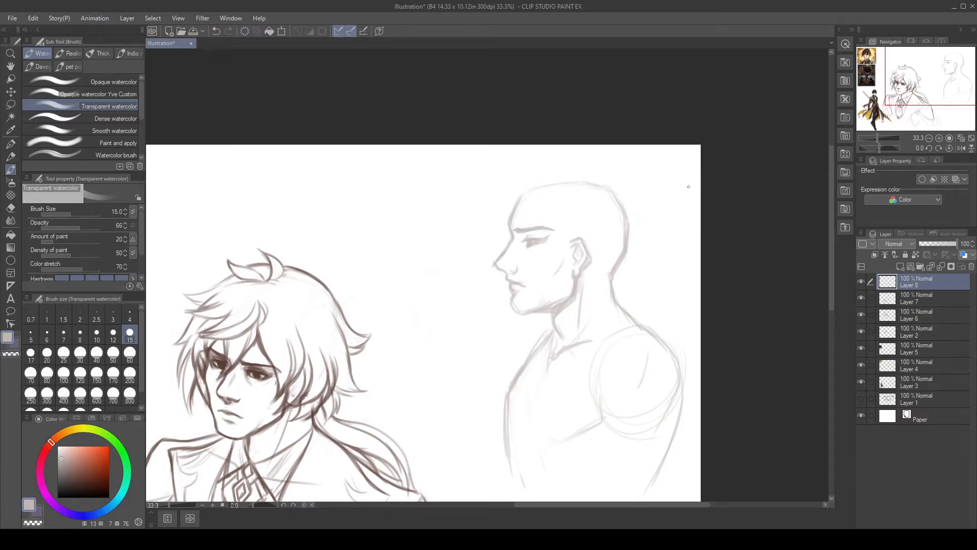
pyautogui.hotkey('ctrl', 'z')
# Step: Lasso the profile's eyebrow and eye, shift them slightly lower on the face, and clear the selection
pyautogui.press('m')
pyautogui.moveTo(530, 216)
pyautogui.mouseDown()
pyautogui.moveTo(516, 228)
pyautogui.moveTo(534, 260)
pyautogui.moveTo(557, 215)
pyautogui.mouseUp()
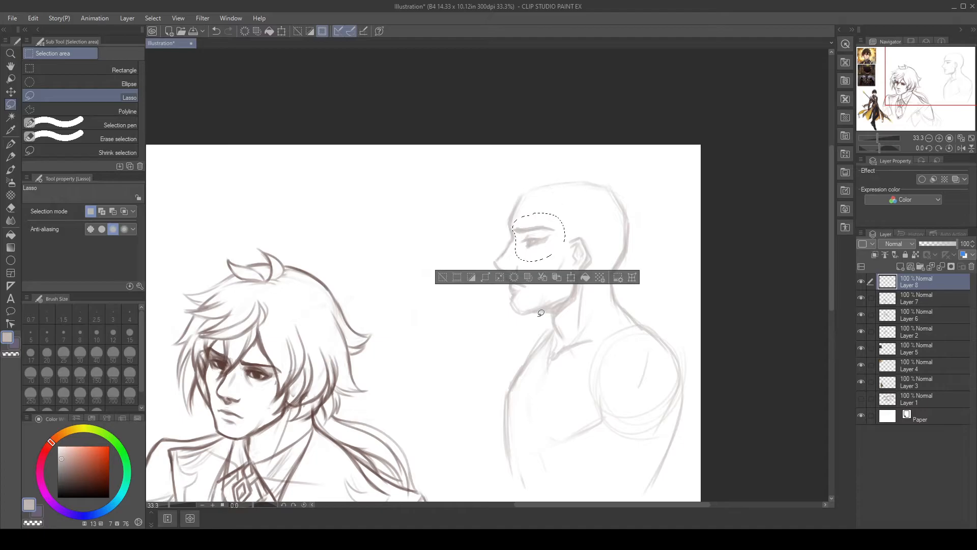
pyautogui.click(572, 277)
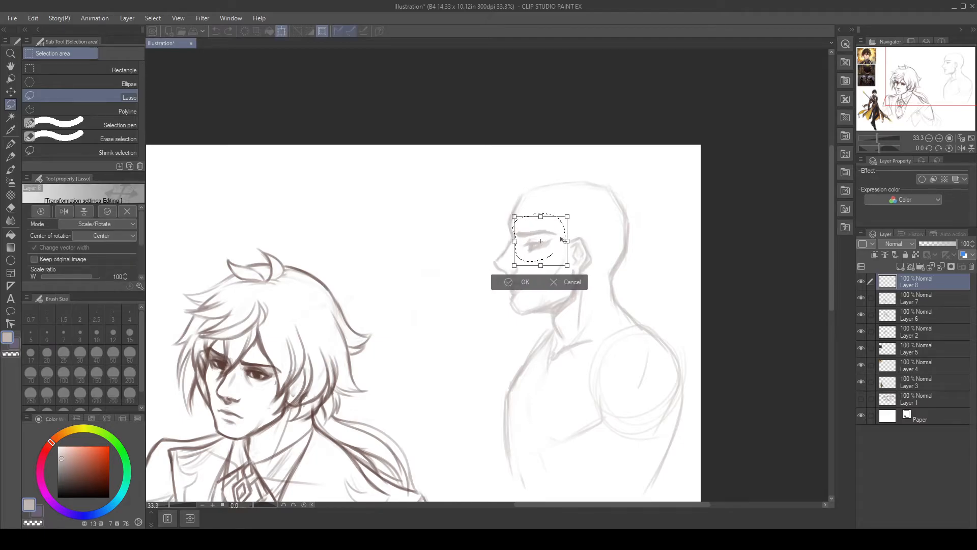
pyautogui.click(523, 281)
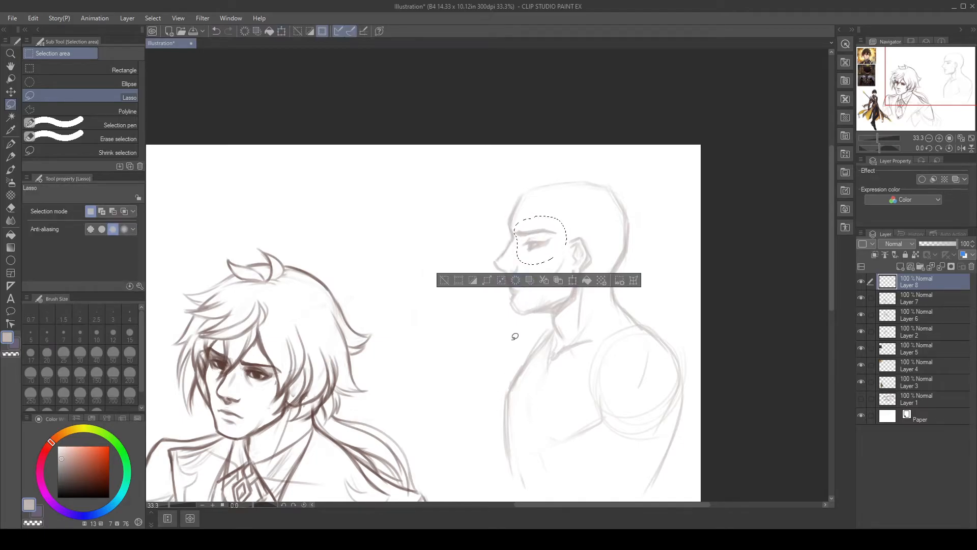
pyautogui.hotkey('ctrl', 'd')
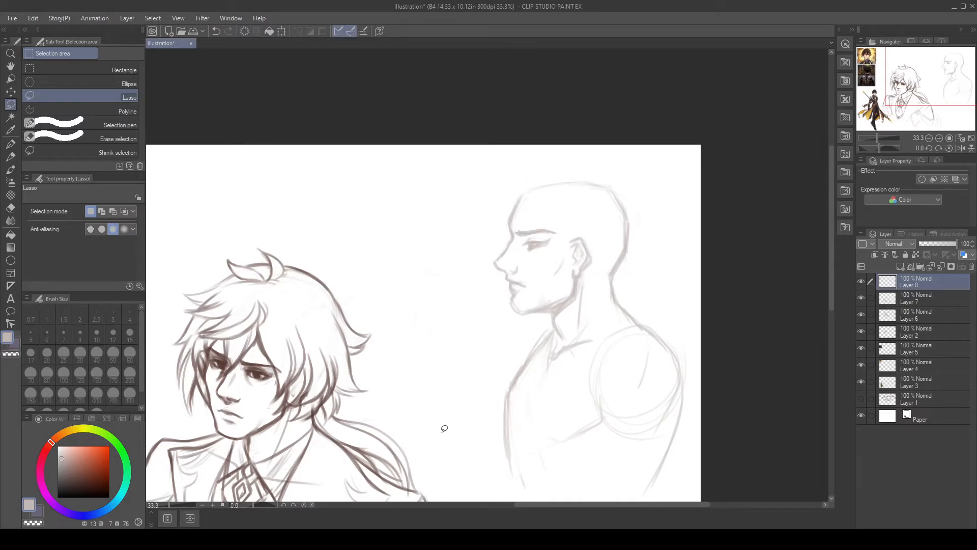
# Step: Redraw the upper forehead with a rounder curve into the crown and erase the old line beneath it
pyautogui.press('b')
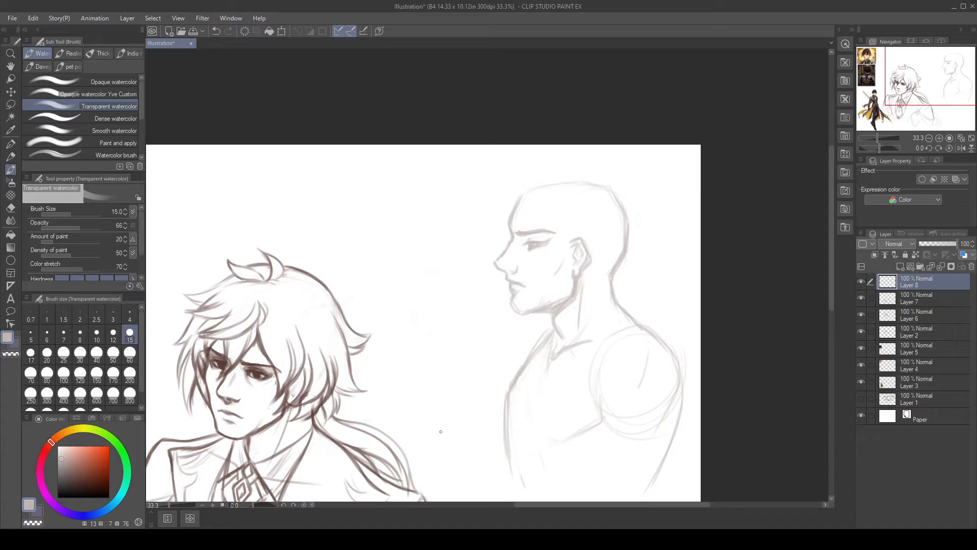
pyautogui.moveTo(519, 200)
pyautogui.mouseDown()
pyautogui.moveTo(532, 186)
pyautogui.moveTo(513, 211)
pyautogui.moveTo(548, 180)
pyautogui.mouseUp()
pyautogui.press('e')
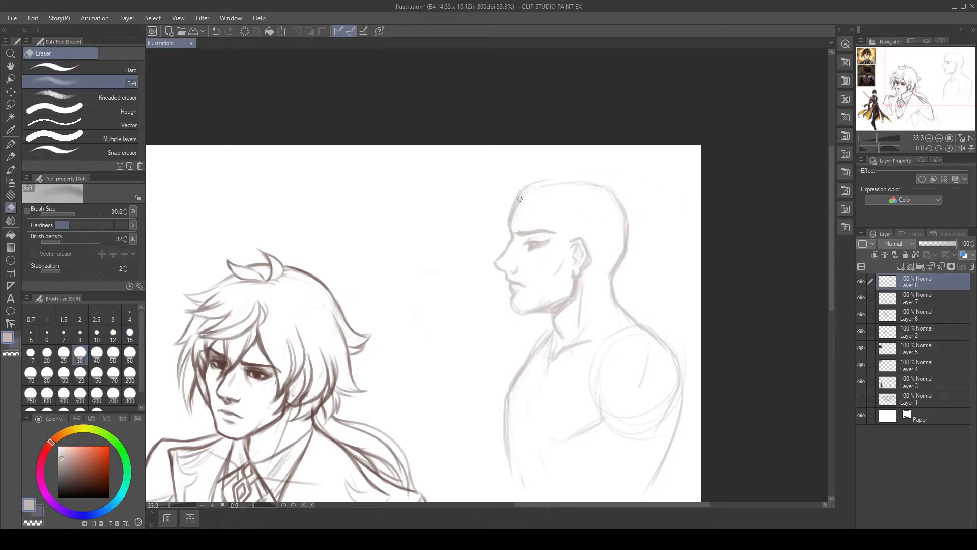
pyautogui.moveTo(564, 184); pyautogui.dragTo(571, 182)
# Step: Sample the dark brown from the portrait's eye and darken the front of the profile's upper eyelid
pyautogui.keyDown('alt'); pyautogui.click(264, 369); pyautogui.keyUp('alt')
pyautogui.keyDown('alt'); pyautogui.click(263, 370); pyautogui.keyUp('alt')
pyautogui.keyDown('alt'); pyautogui.click(264, 370); pyautogui.keyUp('alt')
pyautogui.hotkey('ctrl', 'z')
pyautogui.press('b')
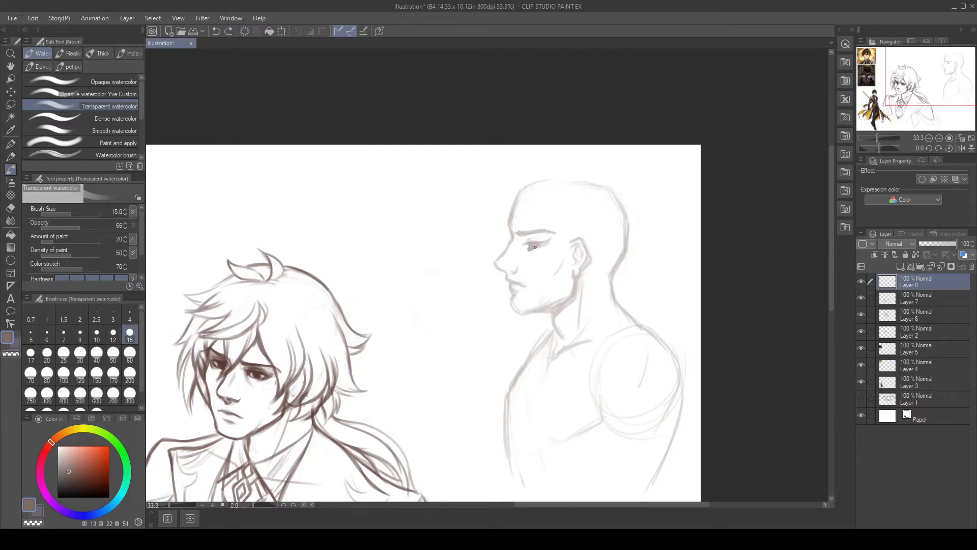
pyautogui.keyDown('alt'); pyautogui.click(259, 370); pyautogui.keyUp('alt')
pyautogui.moveTo(524, 243); pyautogui.dragTo(535, 242)
pyautogui.moveTo(555, 238)
pyautogui.mouseDown()
pyautogui.moveTo(528, 258)
pyautogui.moveTo(520, 283)
pyautogui.mouseUp()
pyautogui.hotkey('ctrl', 'z')
# Step: Extend the dark lash line toward the outer corner and fill in the iris of the profile's eye
pyautogui.moveTo(532, 242); pyautogui.dragTo(545, 241)
pyautogui.moveTo(538, 245); pyautogui.dragTo(535, 247)
pyautogui.hotkey('ctrl', 'z')
pyautogui.hotkey('ctrl', 'y')
pyautogui.press('e')
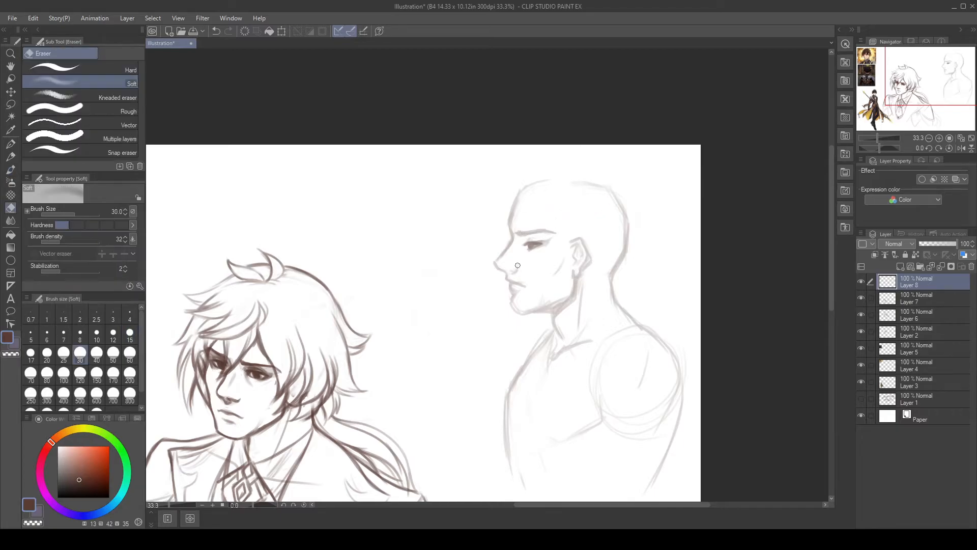
pyautogui.press('b')
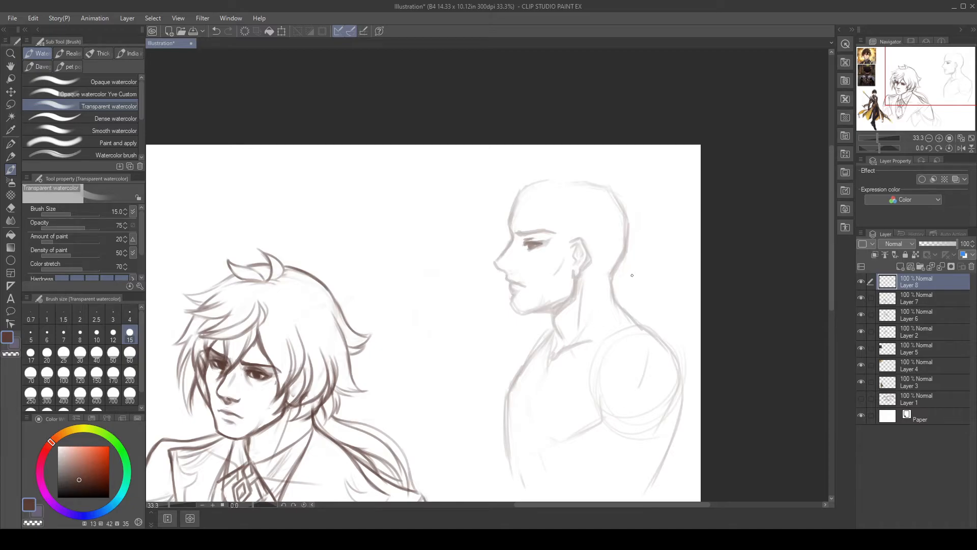
# Step: Clean up the iris and lower edge of the profile's eye with the Hard eraser at size 60
pyautogui.press('e')
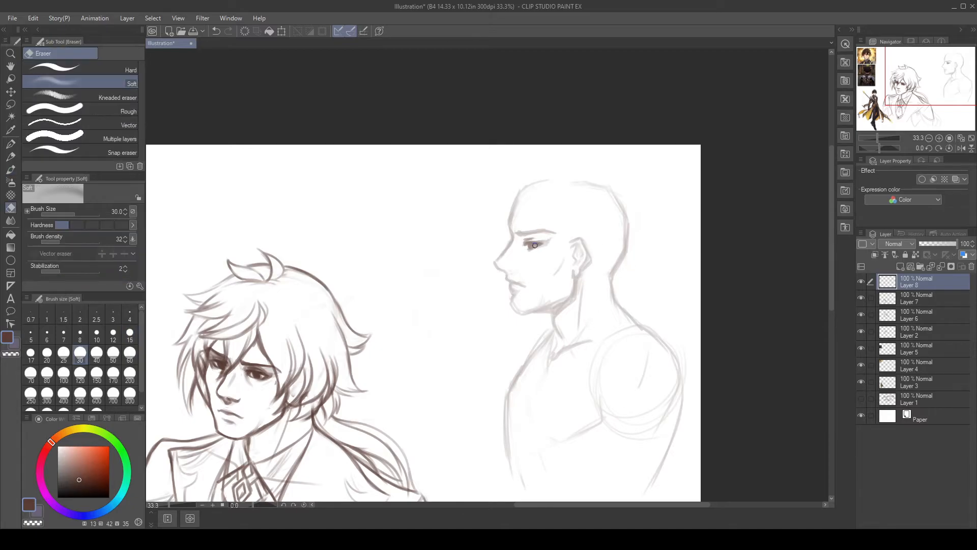
pyautogui.hotkey('ctrl', 'z')
pyautogui.click(83, 68)
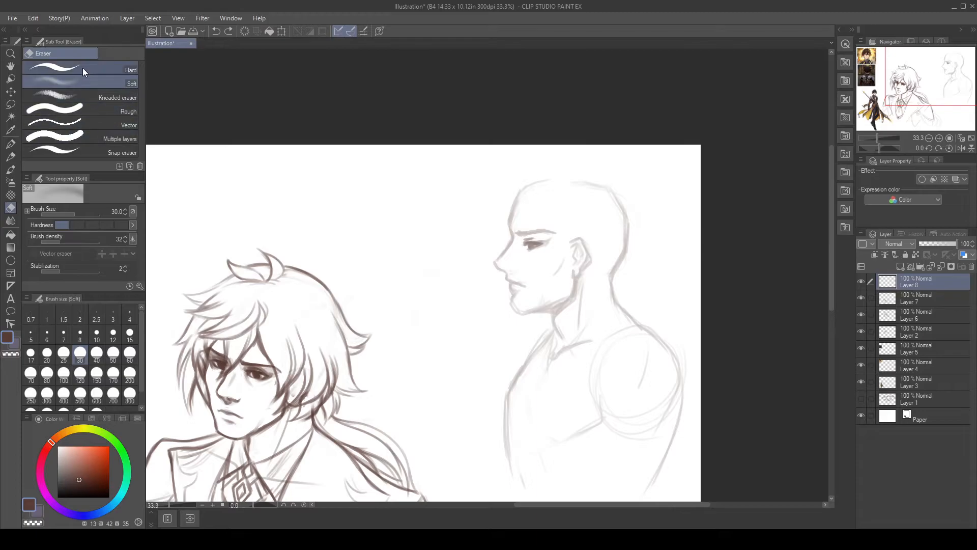
pyautogui.hotkey('ctrl', 'z')
pyautogui.click(534, 245)
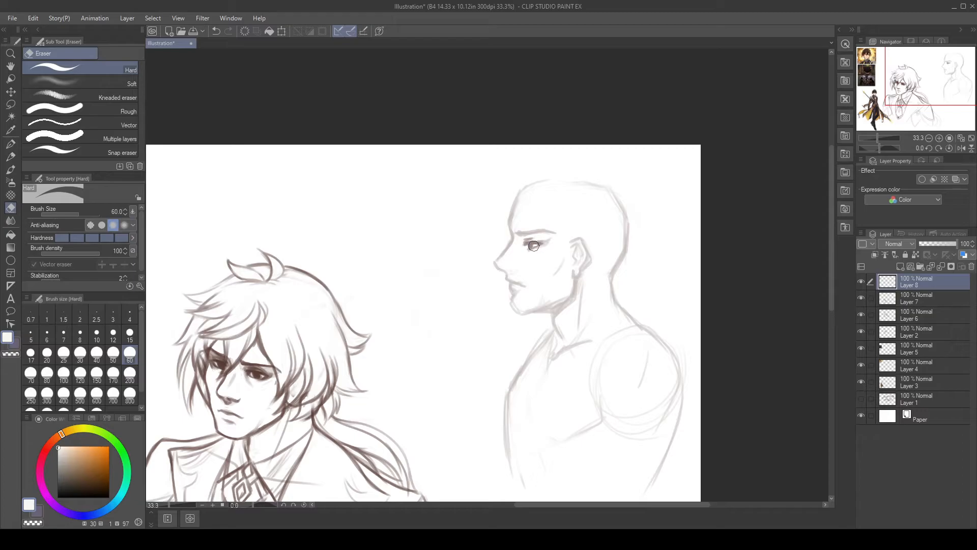
pyautogui.press('b')
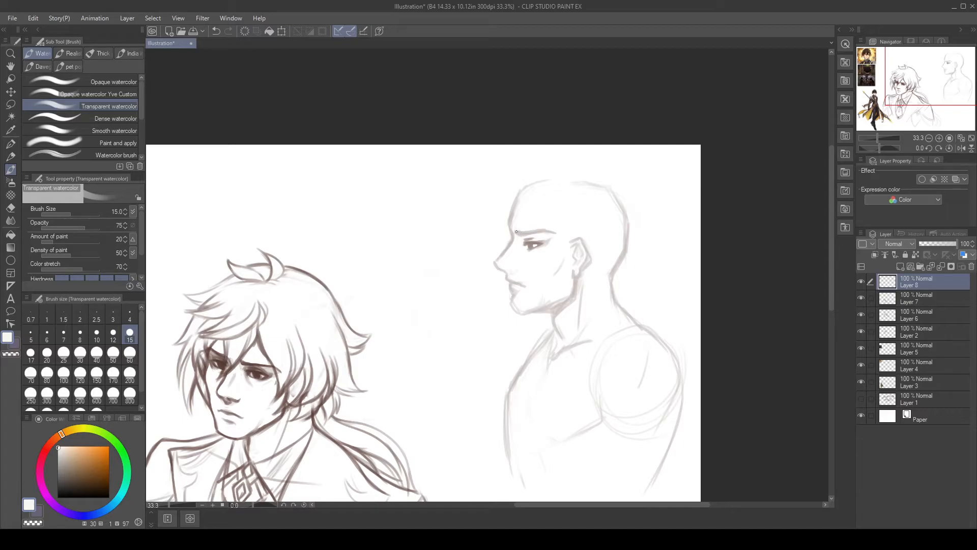
pyautogui.hotkey('ctrl', 'z')
# Step: Resample the dark brown from the portrait's eye and darken the front of the profile's eyebrow with Transparent watercolor
pyautogui.press('b')
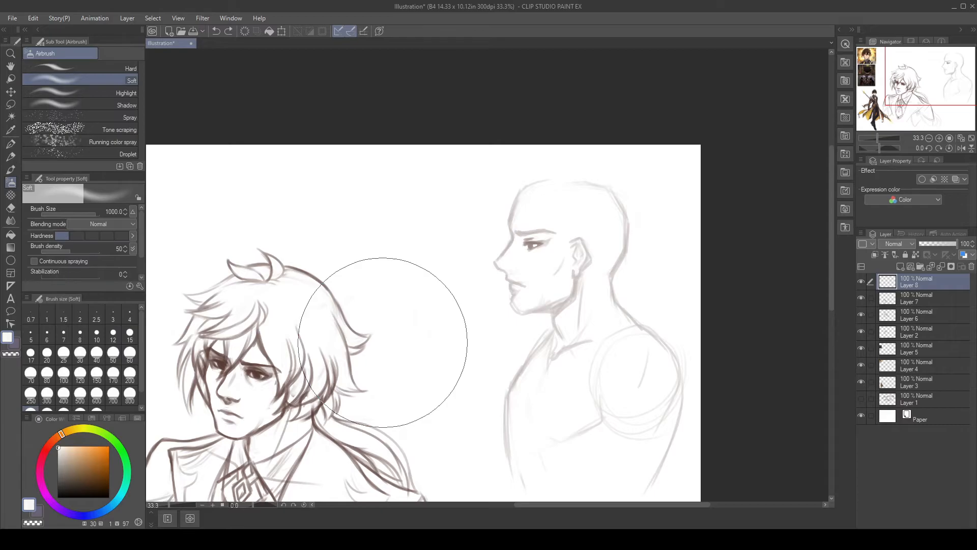
pyautogui.click(11, 169)
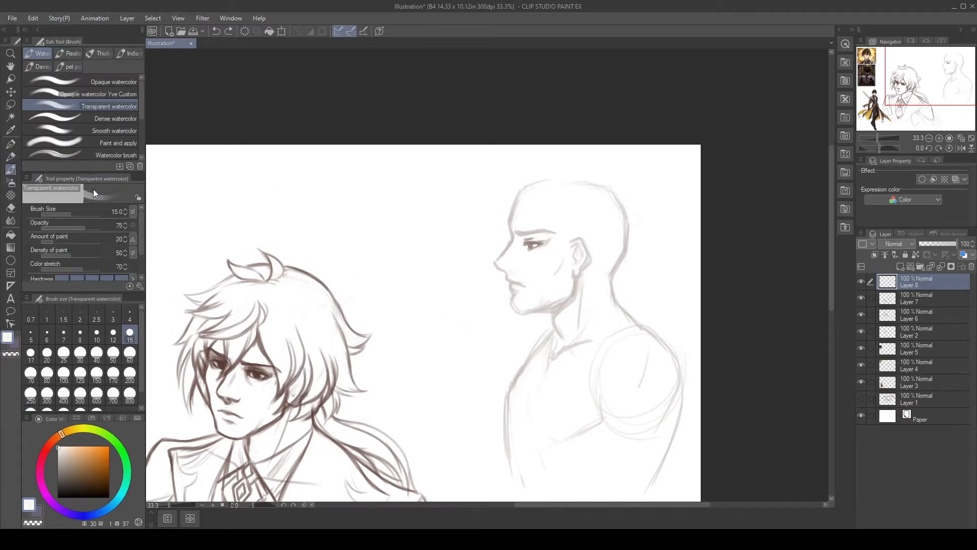
pyautogui.keyDown('alt'); pyautogui.click(259, 370); pyautogui.keyUp('alt')
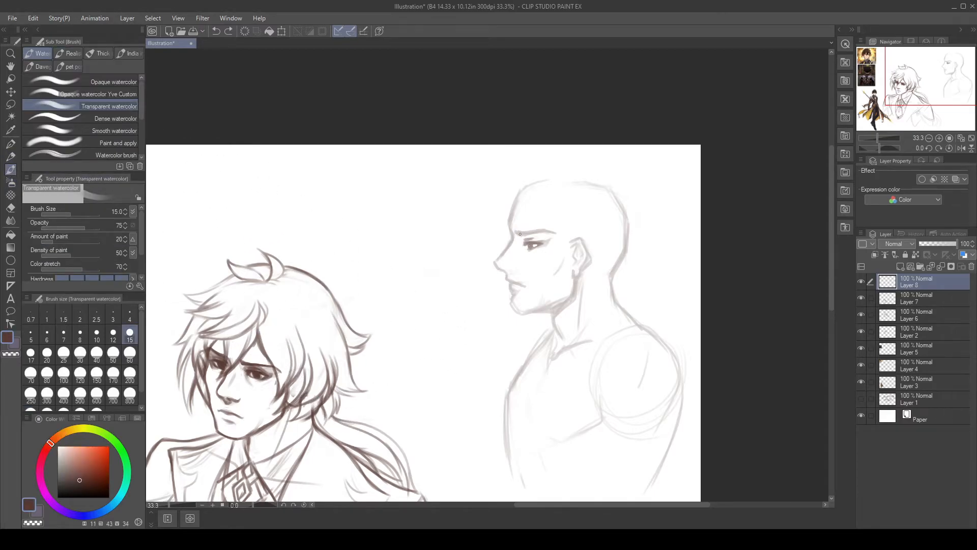
pyautogui.moveTo(519, 233); pyautogui.dragTo(527, 233)
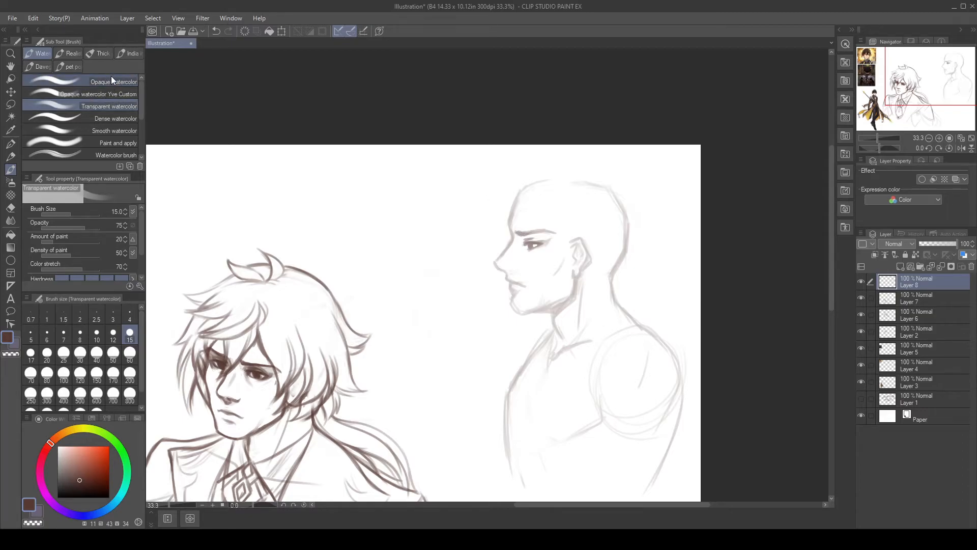
# Step: Paint the profile's eyebrow thicker and darker with the Opaque watercolor Yve Custom brush at size 25
pyautogui.click(102, 94)
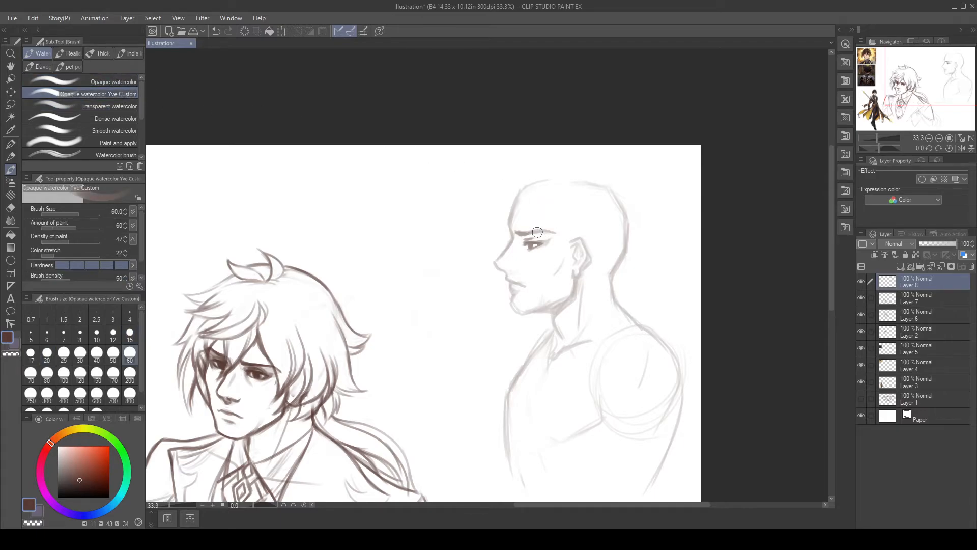
pyautogui.moveTo(519, 233); pyautogui.dragTo(532, 231)
pyautogui.press('[')
pyautogui.press('[')
pyautogui.press('[')
pyautogui.press('[')
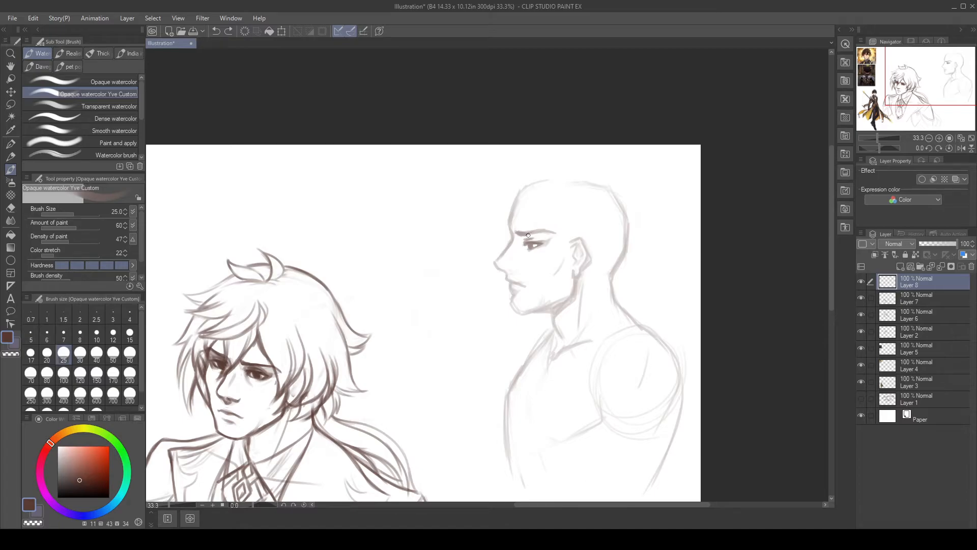
pyautogui.moveTo(517, 231); pyautogui.dragTo(555, 233)
pyautogui.hotkey('ctrl', 'z')
pyautogui.moveTo(515, 231); pyautogui.dragTo(517, 230)
# Step: Trim the upper edge of the profile's eyebrow with the Hard eraser into a straighter, thinner shape
pyautogui.press('e')
pyautogui.moveTo(521, 226)
pyautogui.mouseDown()
pyautogui.moveTo(539, 214)
pyautogui.moveTo(535, 220)
pyautogui.mouseUp()
pyautogui.hotkey('ctrl', 'z')
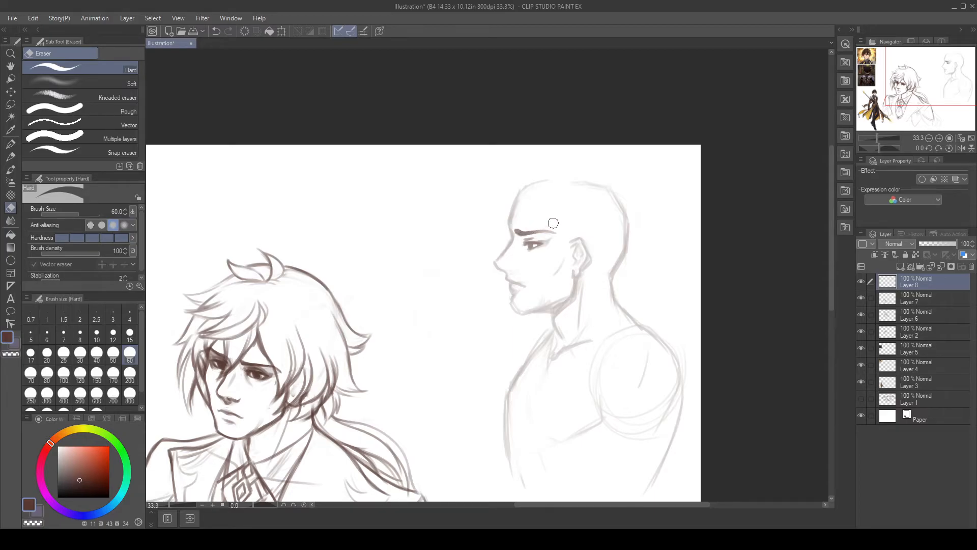
pyautogui.hotkey('ctrl', 'z')
pyautogui.moveTo(512, 228); pyautogui.dragTo(541, 217)
pyautogui.press('b')
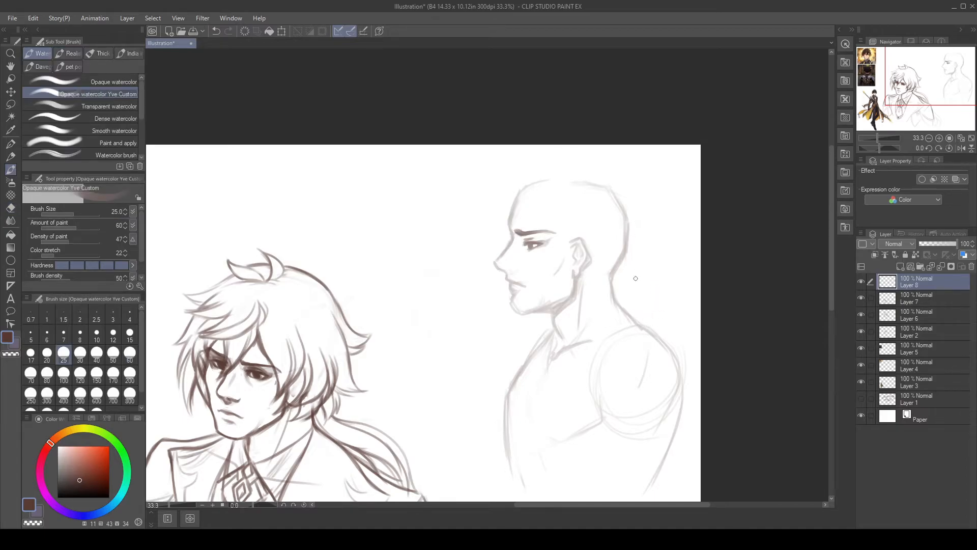
# Step: Darken the profile's forehead and jaw line with the Opaque watercolor Yve Custom brush at size 25
pyautogui.press('e')
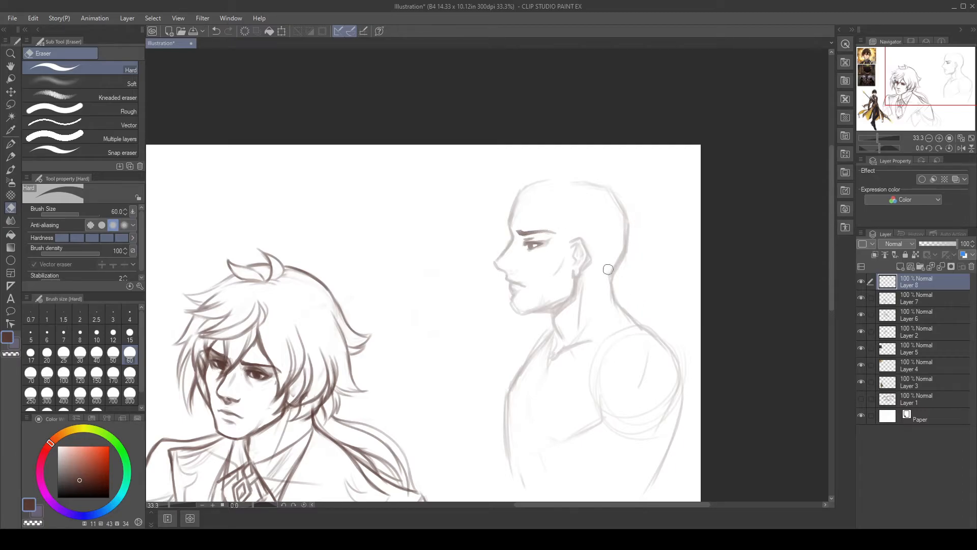
pyautogui.press('b')
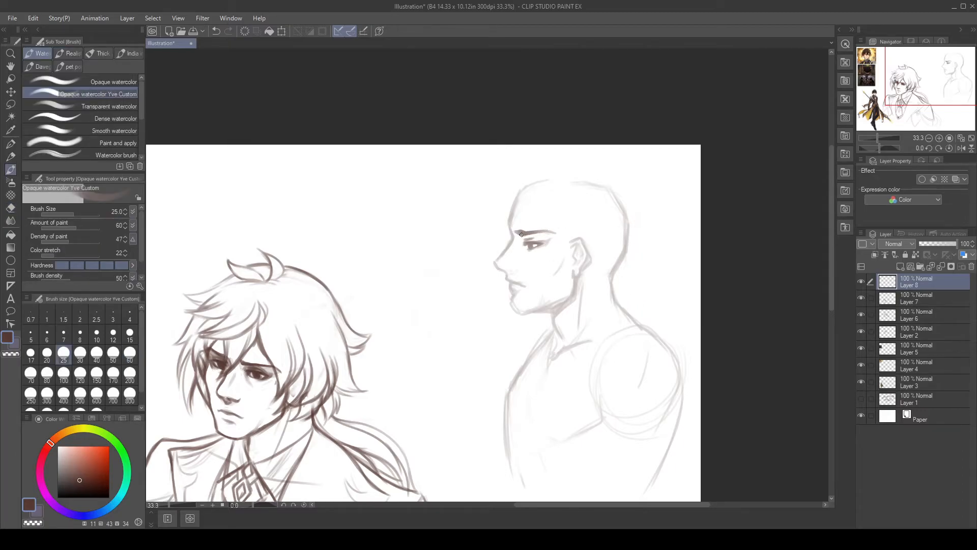
pyautogui.hotkey('ctrl', 'z')
pyautogui.press('b')
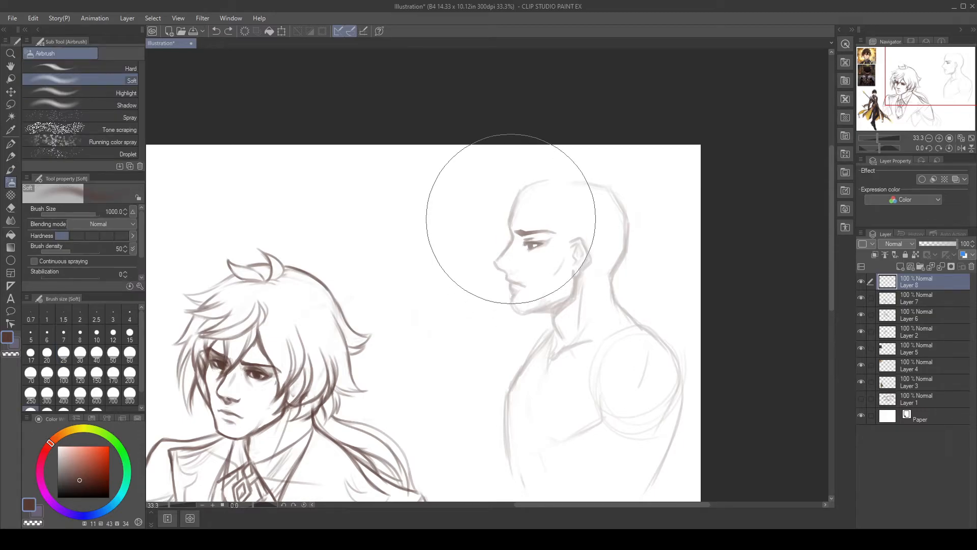
pyautogui.press('b')
pyautogui.click(11, 169)
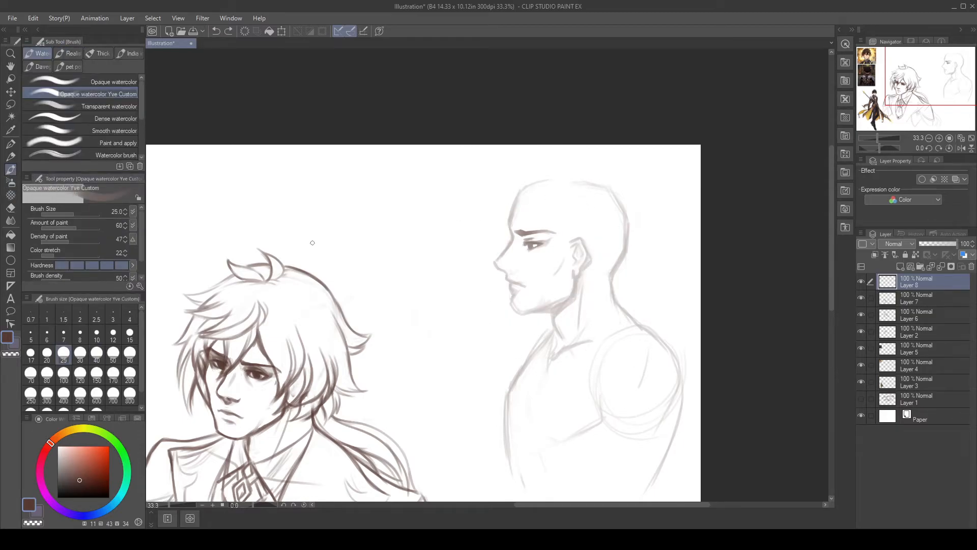
pyautogui.moveTo(514, 205); pyautogui.dragTo(508, 242)
pyautogui.moveTo(580, 247)
pyautogui.mouseDown()
pyautogui.moveTo(576, 289)
pyautogui.moveTo(572, 277)
pyautogui.moveTo(570, 292)
pyautogui.moveTo(520, 313)
pyautogui.mouseUp()
pyautogui.hotkey('ctrl', 'z')
pyautogui.moveTo(573, 276)
pyautogui.mouseDown()
pyautogui.moveTo(566, 294)
pyautogui.moveTo(531, 309)
pyautogui.moveTo(534, 297)
pyautogui.mouseUp()
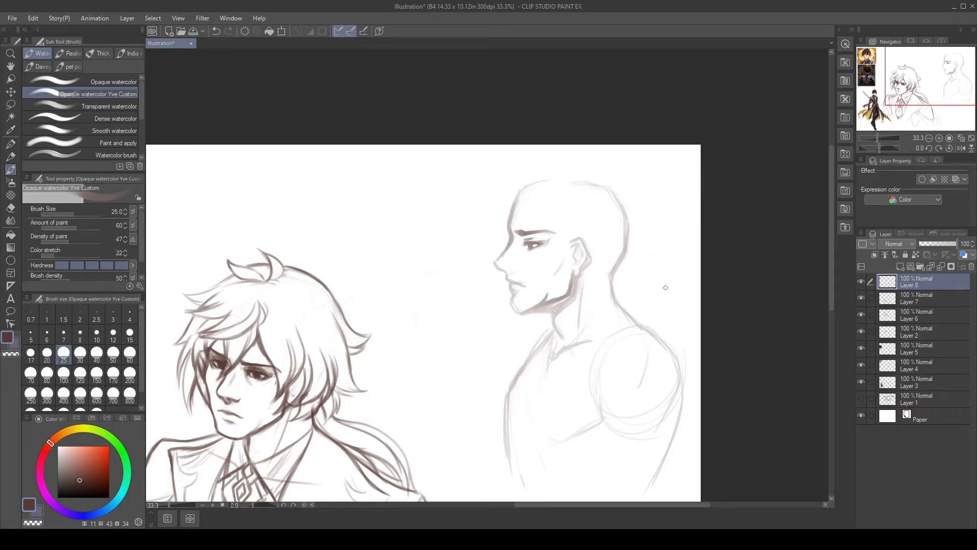
pyautogui.hotkey('ctrl', 'z')
# Step: Try adding strokes along the side of the profile's nose and below the inner eye
pyautogui.moveTo(500, 269)
pyautogui.mouseDown()
pyautogui.moveTo(505, 250)
pyautogui.moveTo(529, 251)
pyautogui.mouseUp()
pyautogui.moveTo(518, 242)
pyautogui.mouseDown()
pyautogui.moveTo(506, 270)
pyautogui.moveTo(518, 270)
pyautogui.mouseUp()
pyautogui.hotkey('ctrl', 'z')
pyautogui.hotkey('ctrl', 'z')
# Step: Trim the inner edge of the profile's jaw line near the chin with the Hard eraser at size 60
pyautogui.press('e')
pyautogui.moveTo(531, 303); pyautogui.dragTo(560, 292)
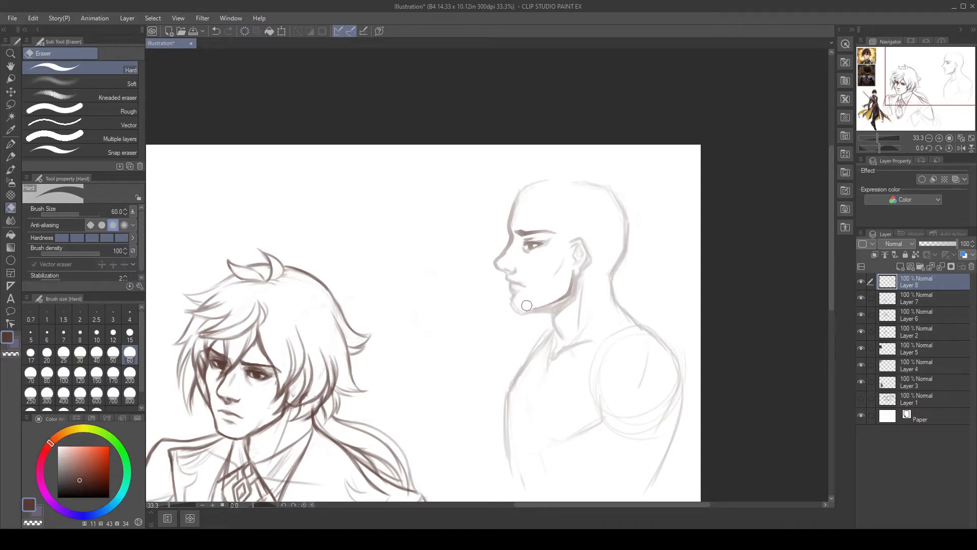
# Step: Switch to the Transparent watercolor brush at size 17 and try shading the profile's lower cheek and jaw, undoing the strokes
pyautogui.press('b')
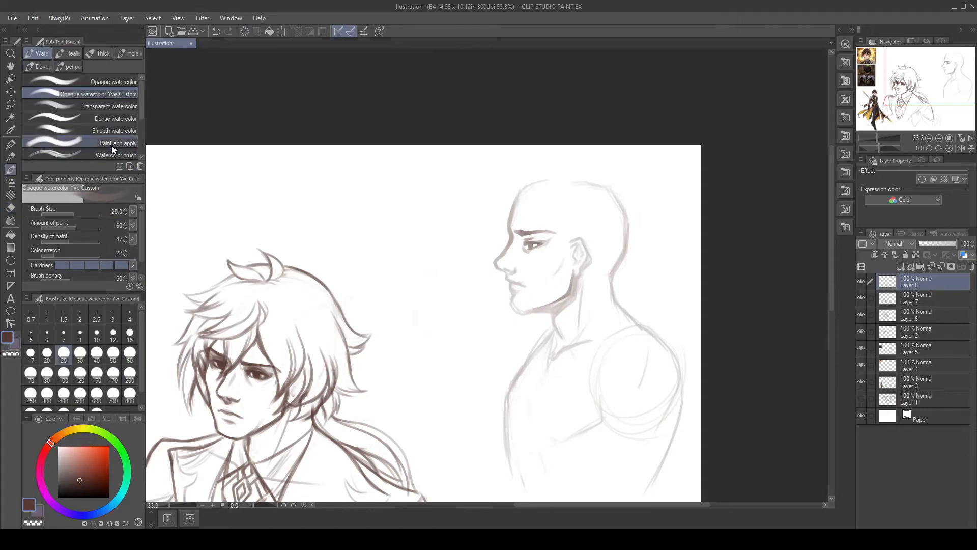
pyautogui.click(115, 106)
pyautogui.moveTo(541, 289); pyautogui.dragTo(539, 306)
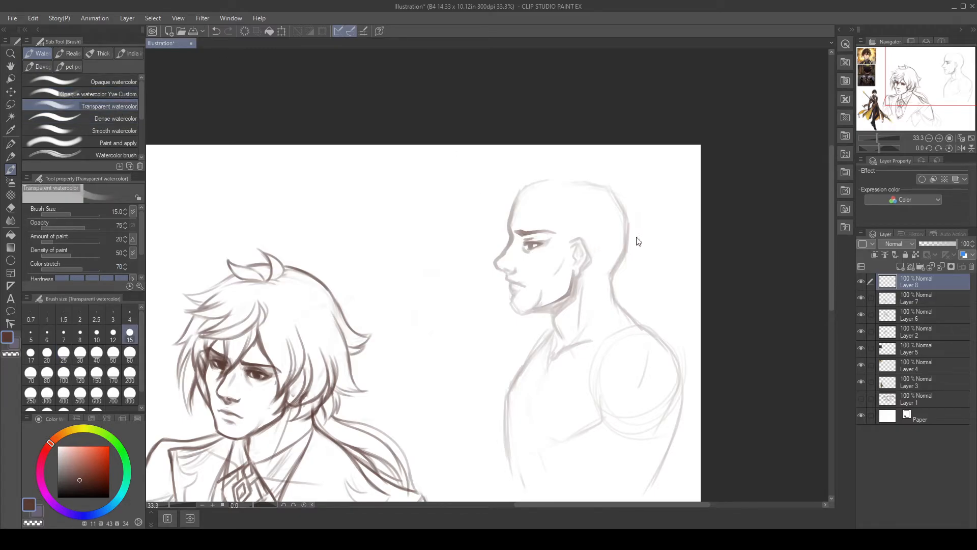
pyautogui.hotkey('ctrl', 'z')
pyautogui.press(']')
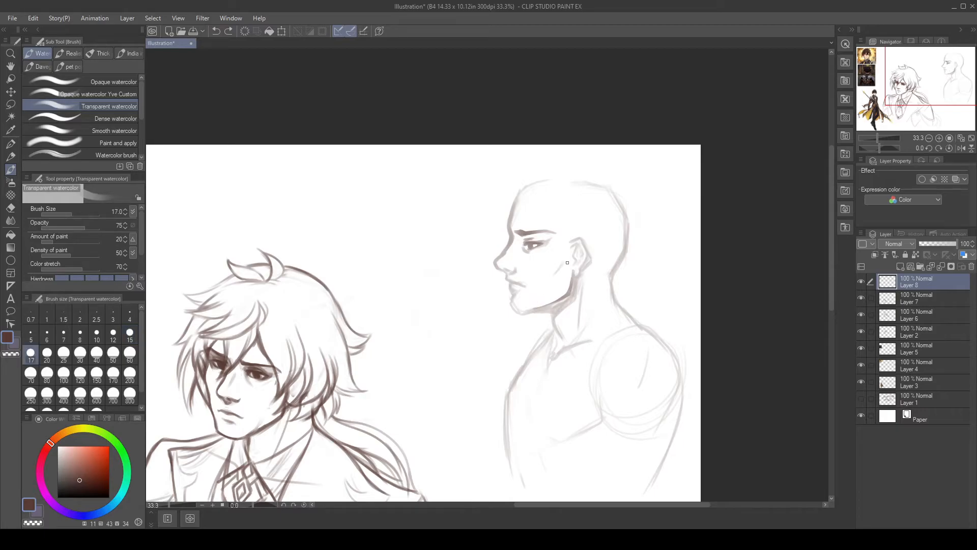
pyautogui.moveTo(567, 261)
pyautogui.mouseDown()
pyautogui.moveTo(568, 287)
pyautogui.moveTo(557, 275)
pyautogui.moveTo(529, 309)
pyautogui.mouseUp()
pyautogui.hotkey('ctrl', 'z')
pyautogui.hotkey('ctrl', 'z')
# Step: Try hatching a shadow across the profile's cheek from below the ear toward the chin at size 17
pyautogui.moveTo(568, 257); pyautogui.dragTo(569, 290)
pyautogui.moveTo(560, 274)
pyautogui.mouseDown()
pyautogui.moveTo(534, 306)
pyautogui.moveTo(558, 303)
pyautogui.mouseUp()
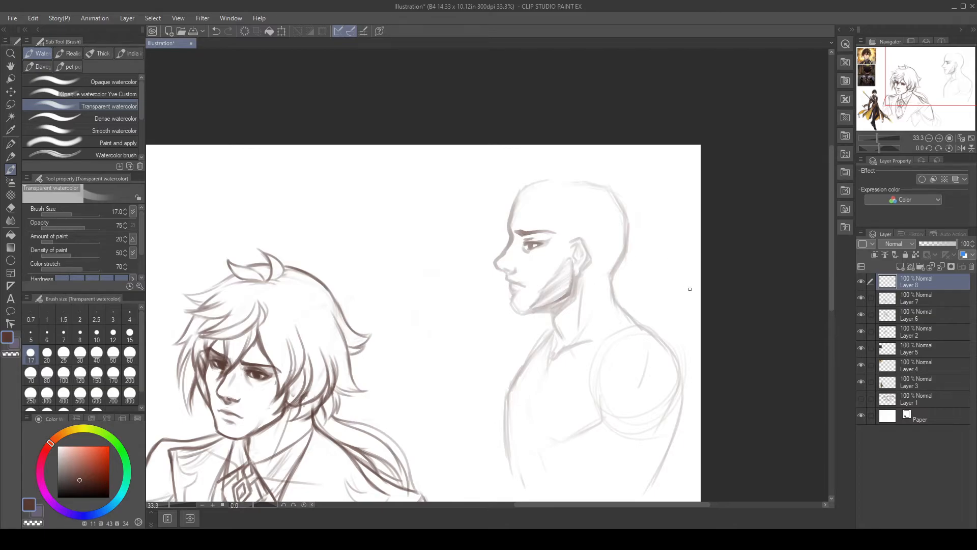
pyautogui.hotkey('ctrl', 'z')
pyautogui.hotkey('ctrl', 'z')
pyautogui.hotkey('ctrl', 'z')
pyautogui.moveTo(531, 305); pyautogui.dragTo(532, 304)
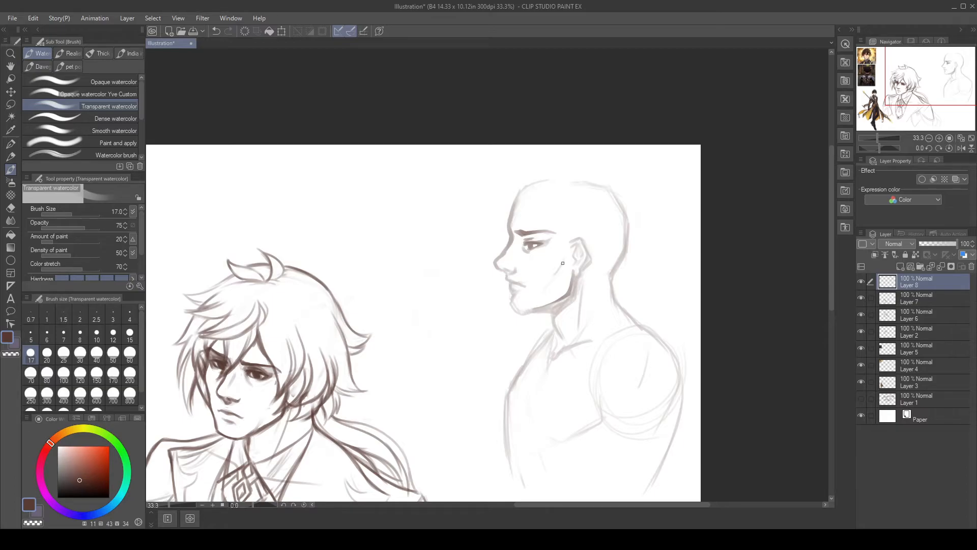
pyautogui.moveTo(571, 275); pyautogui.dragTo(548, 302)
pyautogui.moveTo(546, 293); pyautogui.dragTo(535, 307)
pyautogui.hotkey('ctrl', 'z')
pyautogui.hotkey('ctrl', 'z')
pyautogui.hotkey('ctrl', 'z')
pyautogui.hotkey('ctrl', 'z')
# Step: Shade the profile's cheek and lower jaw lightly with Transparent watercolor at size 20
pyautogui.press(']')
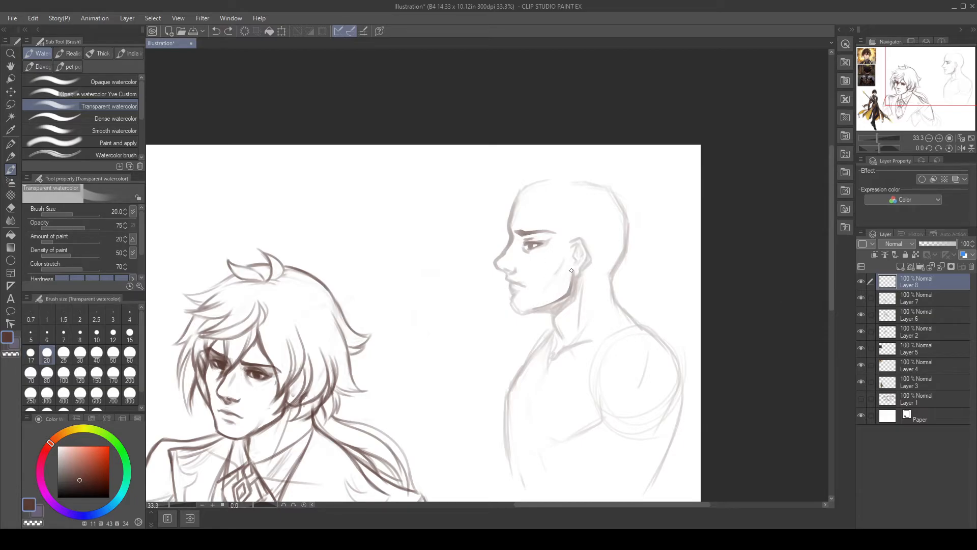
pyautogui.moveTo(569, 257)
pyautogui.mouseDown()
pyautogui.moveTo(560, 264)
pyautogui.moveTo(538, 312)
pyautogui.moveTo(566, 259)
pyautogui.moveTo(556, 302)
pyautogui.mouseUp()
pyautogui.moveTo(546, 284); pyautogui.dragTo(528, 308)
# Step: Add light shading beside the profile's nose, below the inner corner of the eye
pyautogui.moveTo(509, 257)
pyautogui.mouseDown()
pyautogui.moveTo(521, 251)
pyautogui.moveTo(516, 266)
pyautogui.moveTo(527, 265)
pyautogui.mouseUp()
pyautogui.hotkey('ctrl', 'z')
pyautogui.moveTo(517, 242)
pyautogui.mouseDown()
pyautogui.moveTo(518, 233)
pyautogui.moveTo(525, 240)
pyautogui.mouseUp()
pyautogui.hotkey('ctrl', 'z')
pyautogui.moveTo(511, 256); pyautogui.dragTo(523, 251)
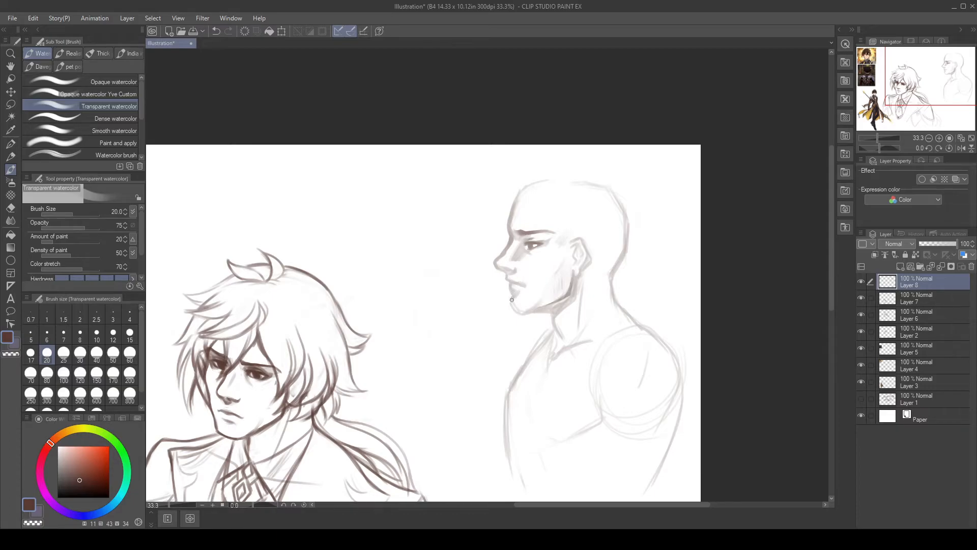
# Step: Darken the profile's chin and the underside of the jaw with Transparent watercolor at size 20
pyautogui.moveTo(512, 299)
pyautogui.mouseDown()
pyautogui.moveTo(561, 302)
pyautogui.moveTo(511, 302)
pyautogui.moveTo(536, 310)
pyautogui.moveTo(523, 315)
pyautogui.moveTo(570, 295)
pyautogui.moveTo(535, 309)
pyautogui.moveTo(551, 310)
pyautogui.moveTo(576, 279)
pyautogui.moveTo(570, 301)
pyautogui.mouseUp()
pyautogui.hotkey('ctrl', 'z')
pyautogui.press('e')
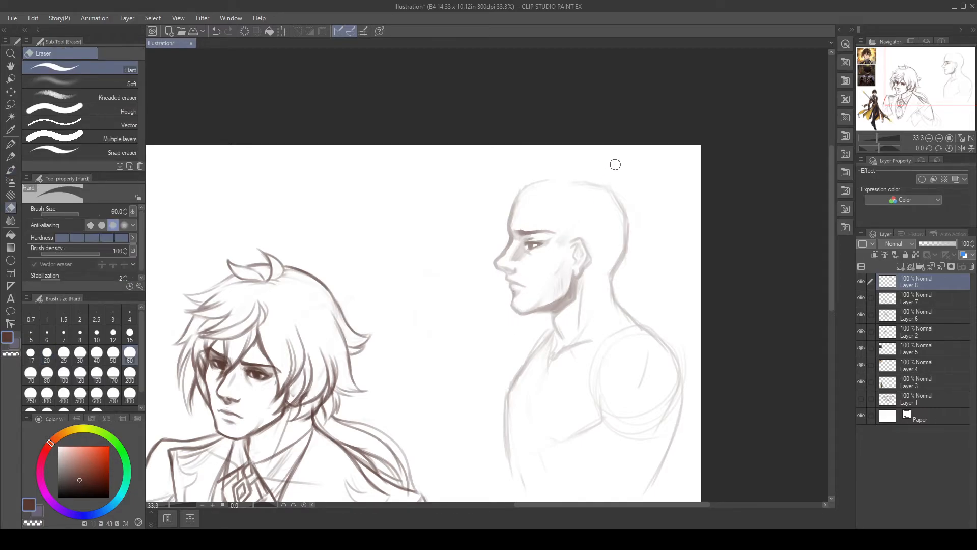
pyautogui.press('b')
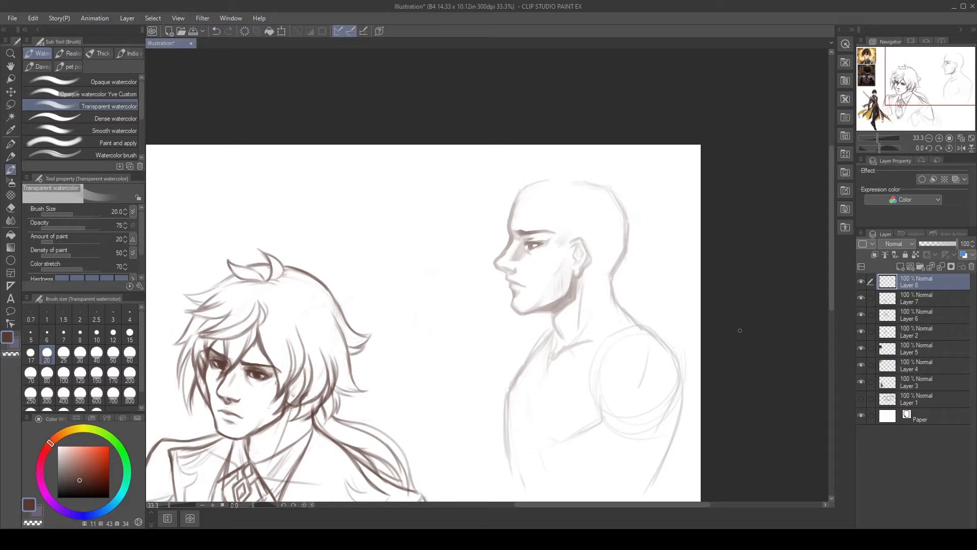
pyautogui.moveTo(555, 304)
pyautogui.mouseDown()
pyautogui.moveTo(563, 297)
pyautogui.moveTo(545, 305)
pyautogui.mouseUp()
# Step: Lasso the profile's mouth, adjust its placement slightly with Scale/Rotate, and deselect it
pyautogui.press('m')
pyautogui.moveTo(526, 276)
pyautogui.mouseDown()
pyautogui.moveTo(501, 276)
pyautogui.moveTo(505, 289)
pyautogui.moveTo(514, 295)
pyautogui.moveTo(532, 280)
pyautogui.mouseUp()
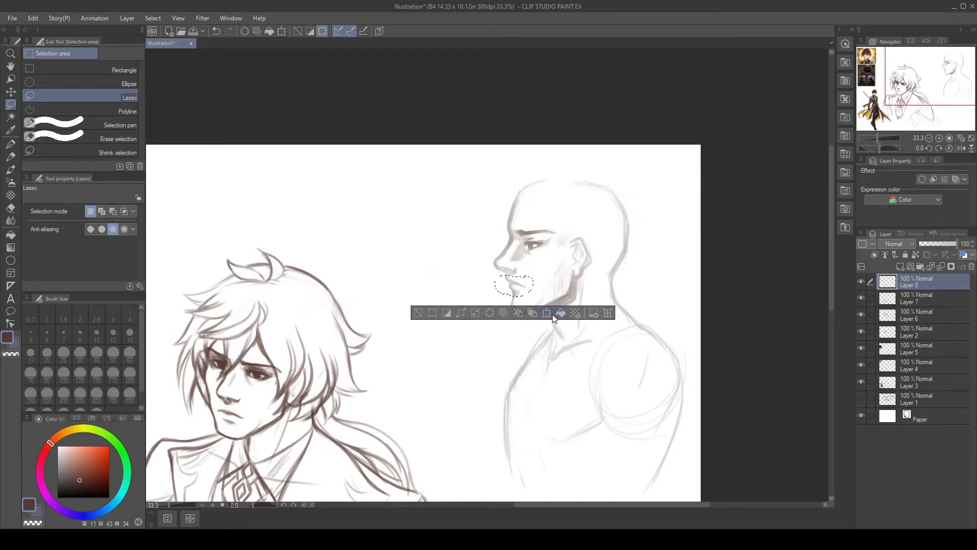
pyautogui.click(559, 314)
pyautogui.moveTo(526, 284); pyautogui.dragTo(527, 281)
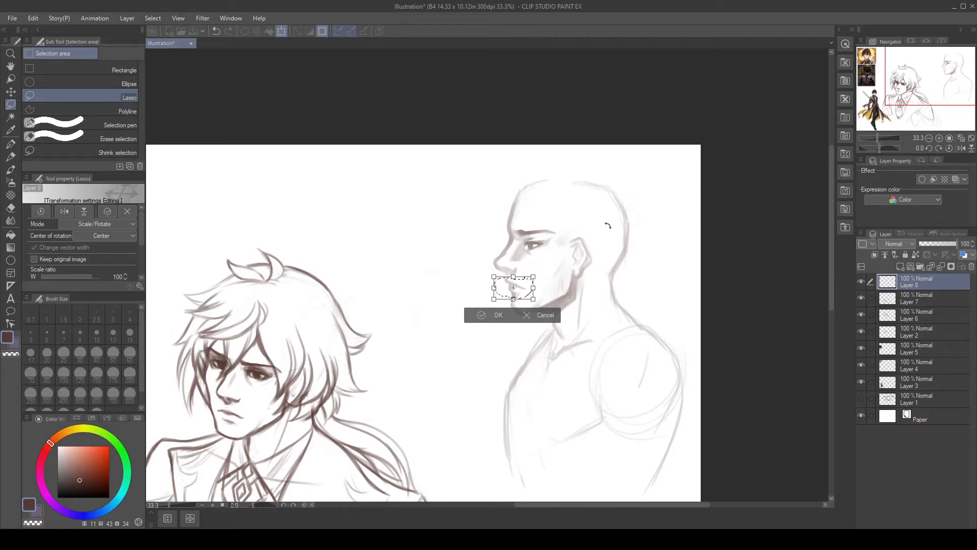
pyautogui.click(487, 315)
pyautogui.hotkey('ctrl', 'd')
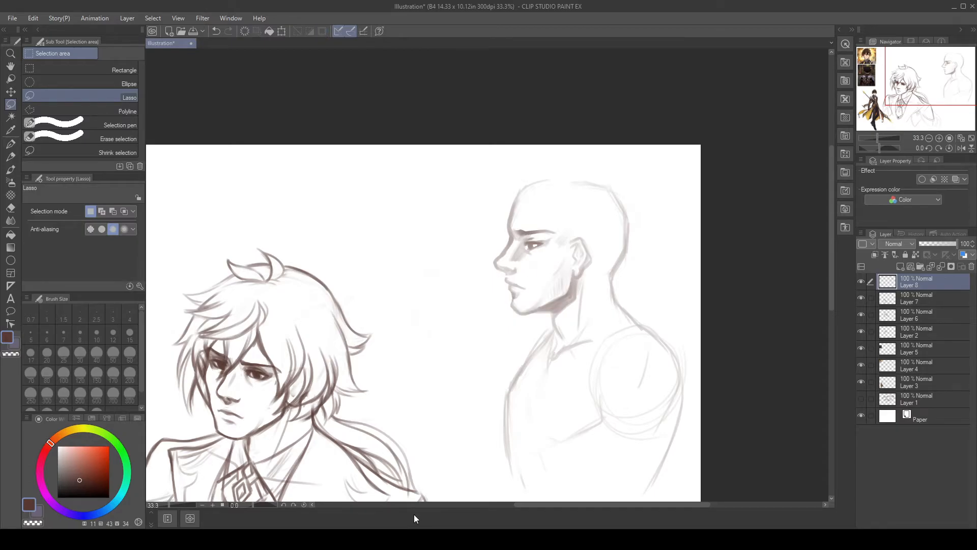
# Step: Rework the profile's upper forehead contour and the lips with Transparent watercolor at size 20
pyautogui.press('b')
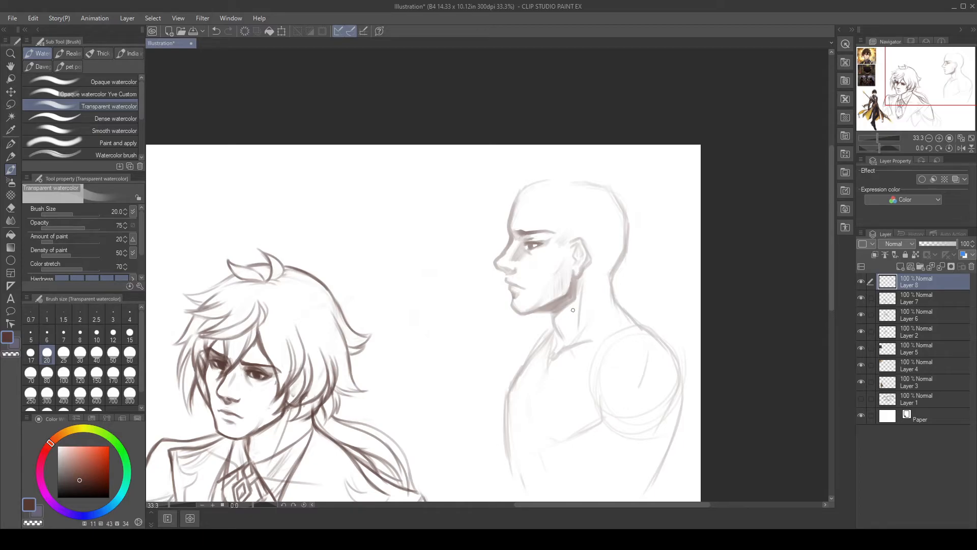
pyautogui.moveTo(529, 187); pyautogui.dragTo(551, 179)
pyautogui.hotkey('ctrl', 'z')
pyautogui.moveTo(506, 273); pyautogui.dragTo(517, 286)
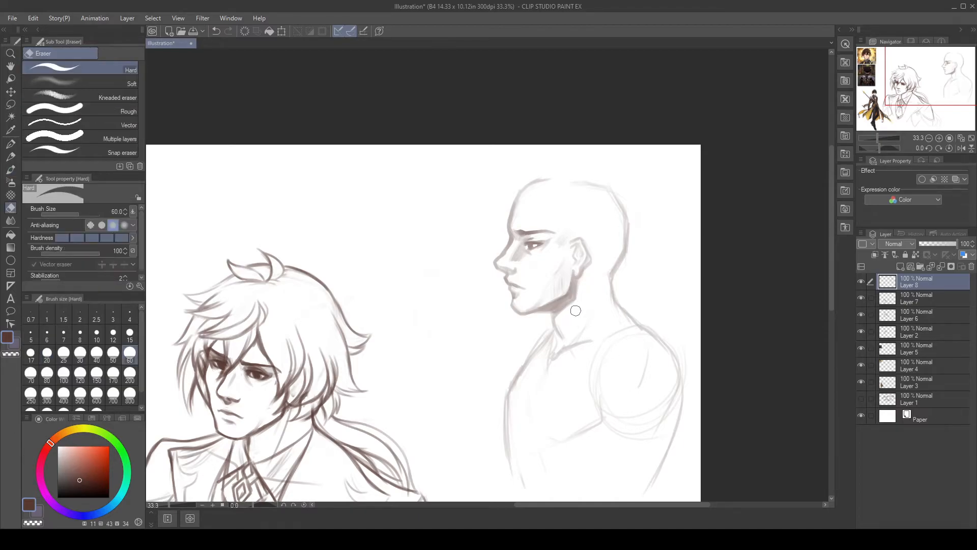
# Step: Redraw the profile's neck muscle and shade the nape with Transparent watercolor, softening the shading with the Soft eraser at size 158
pyautogui.moveTo(579, 276)
pyautogui.mouseDown()
pyautogui.moveTo(556, 358)
pyautogui.moveTo(589, 292)
pyautogui.moveTo(569, 347)
pyautogui.moveTo(591, 304)
pyautogui.moveTo(591, 328)
pyautogui.mouseUp()
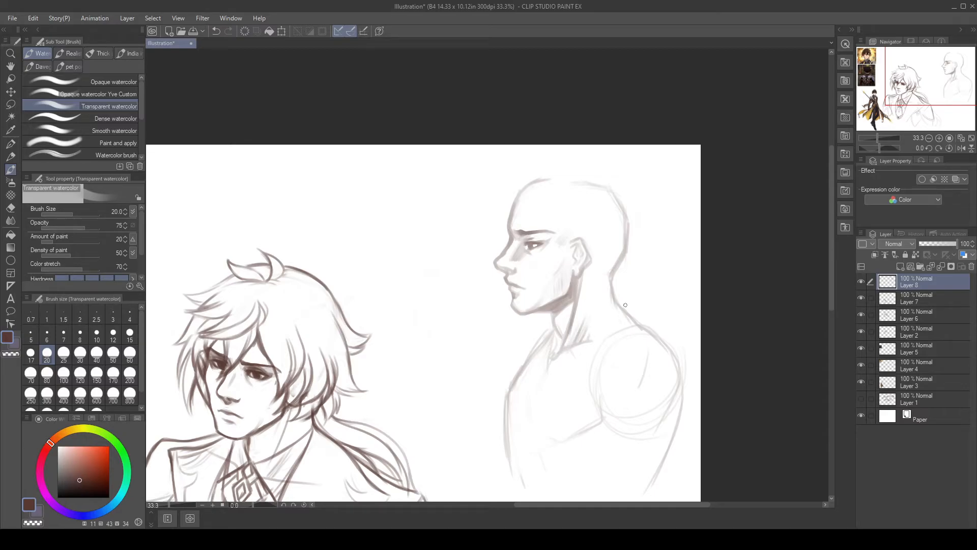
pyautogui.moveTo(593, 280)
pyautogui.mouseDown()
pyautogui.moveTo(588, 301)
pyautogui.moveTo(609, 299)
pyautogui.moveTo(608, 257)
pyautogui.mouseUp()
pyautogui.moveTo(605, 277); pyautogui.dragTo(615, 255)
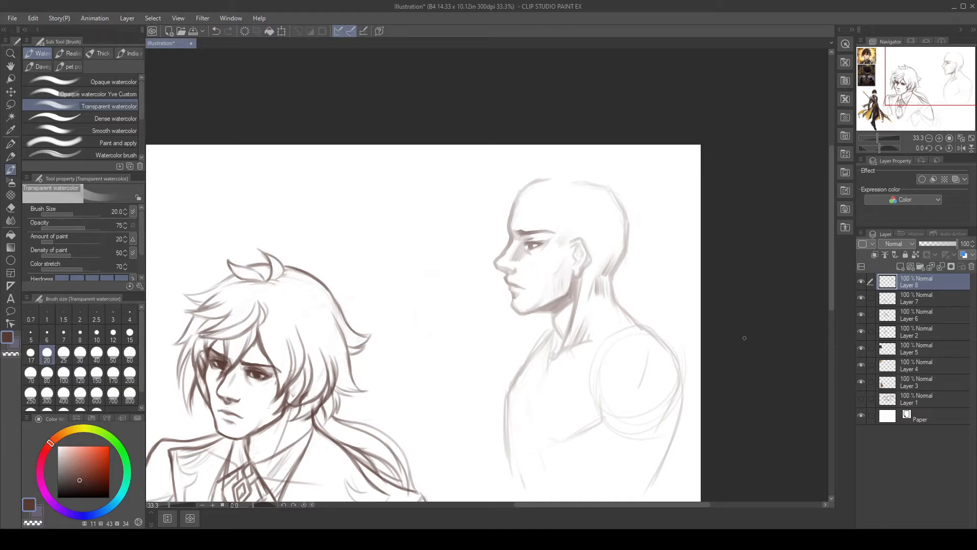
pyautogui.press('e')
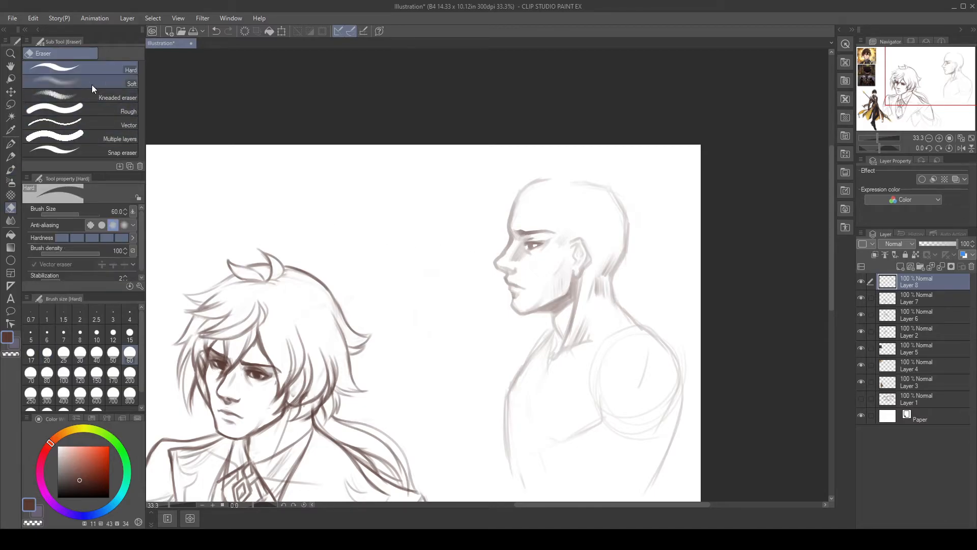
pyautogui.moveTo(602, 270)
pyautogui.keyDown('ctrl'); pyautogui.keyDown('alt'); pyautogui.mouseDown()
pyautogui.moveTo(615, 270)
pyautogui.moveTo(598, 270)
pyautogui.moveTo(609, 255)
pyautogui.moveTo(581, 331)
pyautogui.mouseUp(); pyautogui.keyUp('alt'); pyautogui.keyUp('ctrl')
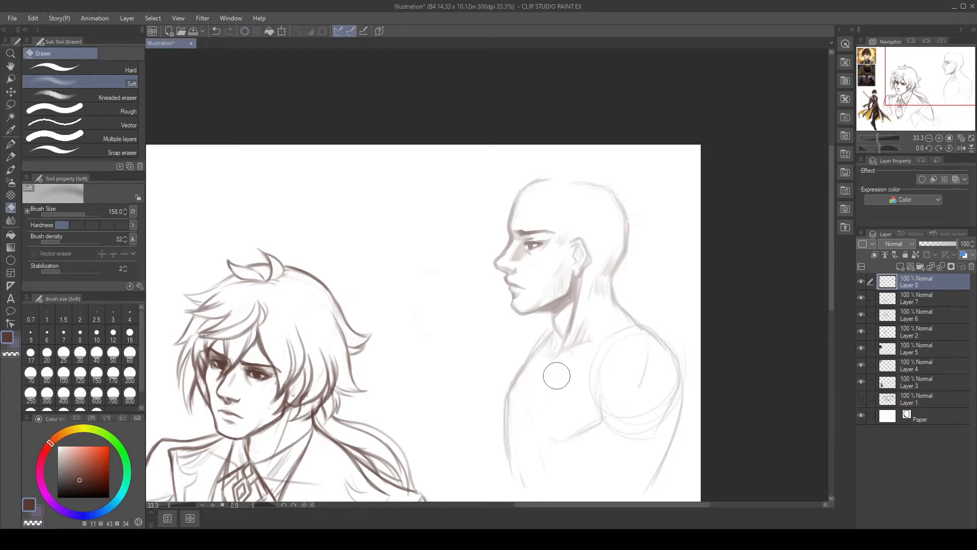
pyautogui.press('b')
# Step: Try darkening the front of the profile's neck and the shadow below the jaw
pyautogui.moveTo(560, 348)
pyautogui.mouseDown()
pyautogui.moveTo(556, 310)
pyautogui.moveTo(557, 337)
pyautogui.mouseUp()
pyautogui.moveTo(569, 300)
pyautogui.mouseDown()
pyautogui.moveTo(561, 340)
pyautogui.moveTo(573, 300)
pyautogui.mouseUp()
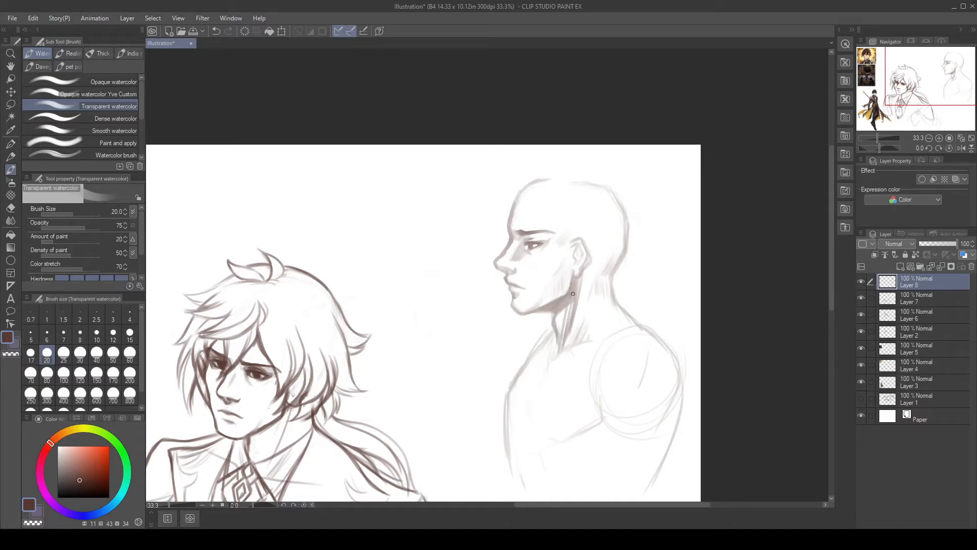
pyautogui.hotkey('ctrl', 'z')
pyautogui.hotkey('ctrl', 'z')
pyautogui.hotkey('ctrl', 'z')
# Step: Hatch shadows on the front of the profile's neck and on the nape behind the ear with Transparent watercolor
pyautogui.moveTo(560, 331); pyautogui.dragTo(566, 310)
pyautogui.moveTo(583, 292)
pyautogui.mouseDown()
pyautogui.moveTo(588, 268)
pyautogui.moveTo(606, 281)
pyautogui.mouseUp()
pyautogui.hotkey('ctrl', 'z')
pyautogui.hotkey('ctrl', 'z')
pyautogui.moveTo(596, 269)
pyautogui.mouseDown()
pyautogui.moveTo(576, 317)
pyautogui.moveTo(598, 267)
pyautogui.moveTo(581, 304)
pyautogui.moveTo(611, 262)
pyautogui.moveTo(602, 296)
pyautogui.mouseUp()
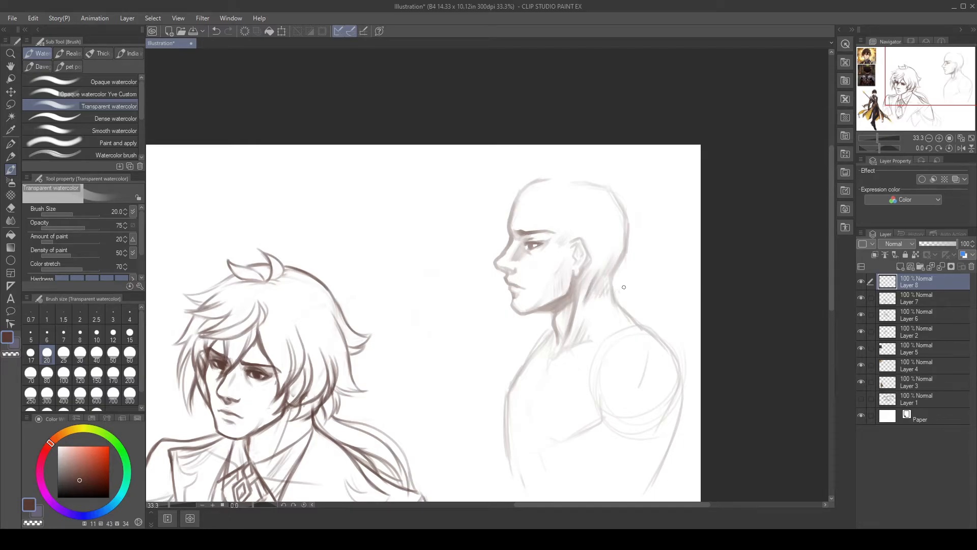
pyautogui.moveTo(592, 290)
pyautogui.mouseDown()
pyautogui.moveTo(574, 333)
pyautogui.moveTo(600, 279)
pyautogui.moveTo(581, 322)
pyautogui.moveTo(598, 284)
pyautogui.moveTo(585, 342)
pyautogui.moveTo(541, 342)
pyautogui.mouseUp()
# Step: Darken the inner contour of the profile's ear with Transparent watercolor at size 20
pyautogui.moveTo(573, 252); pyautogui.dragTo(578, 246)
pyautogui.hotkey('ctrl', 'z')
pyautogui.moveTo(574, 249); pyautogui.dragTo(578, 243)
# Step: Fade the top of the profile's skull with the Soft eraser and lightly resketch the crown with Transparent watercolor
pyautogui.press('e')
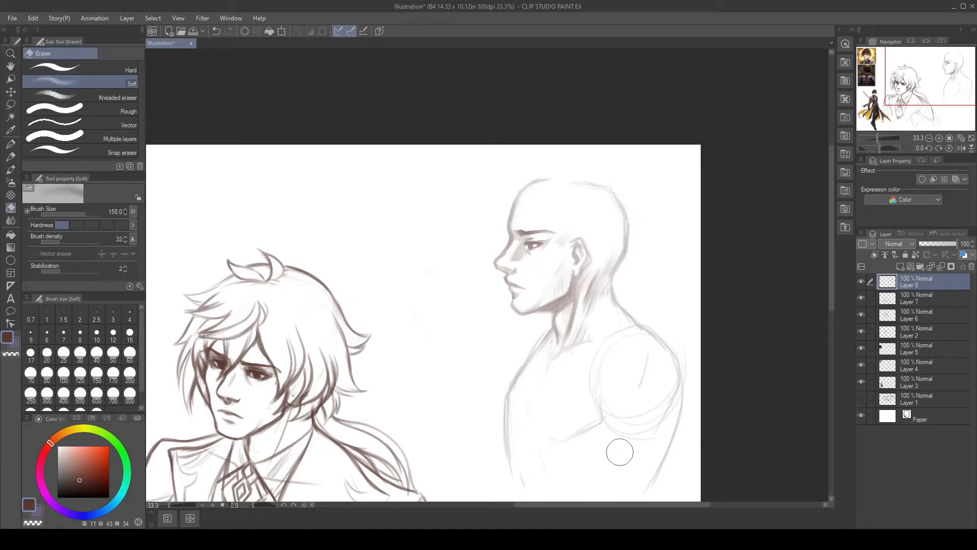
pyautogui.moveTo(594, 182)
pyautogui.mouseDown()
pyautogui.moveTo(638, 272)
pyautogui.moveTo(626, 169)
pyautogui.moveTo(517, 190)
pyautogui.moveTo(546, 200)
pyautogui.mouseUp()
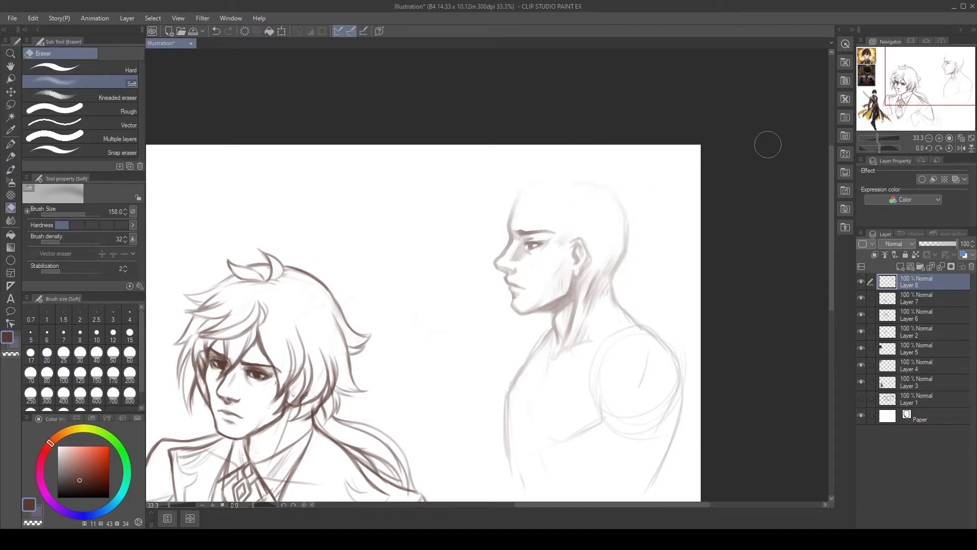
pyautogui.press('b')
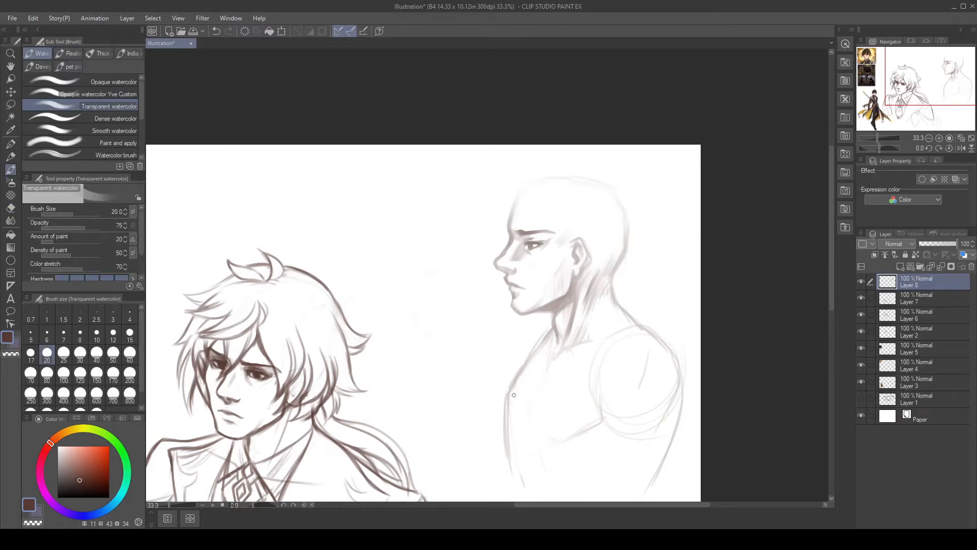
# Step: Touch up the profile's contour between the nose and upper lip with Transparent watercolor
pyautogui.moveTo(518, 407); pyautogui.dragTo(660, 362)
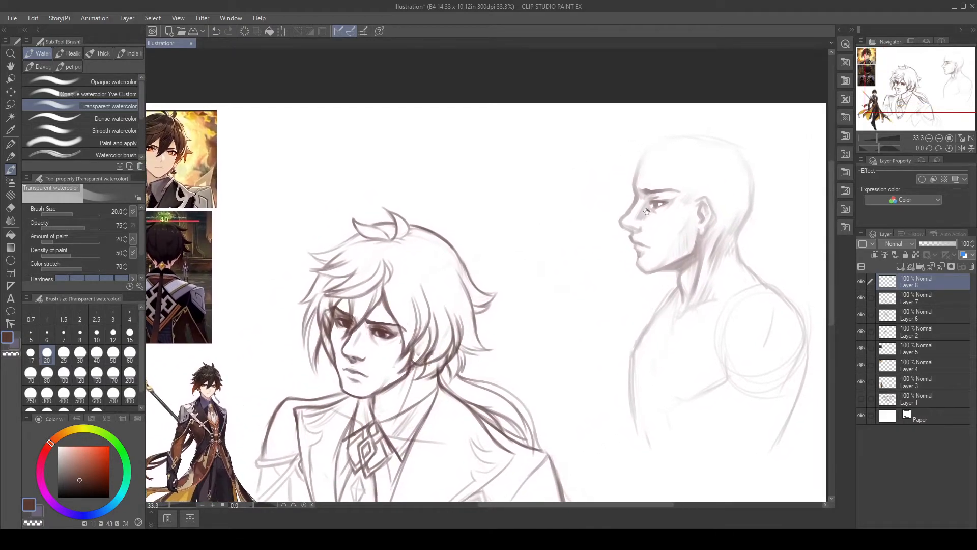
pyautogui.moveTo(740, 370)
pyautogui.mouseDown()
pyautogui.moveTo(705, 379)
pyautogui.moveTo(696, 370)
pyautogui.mouseUp()
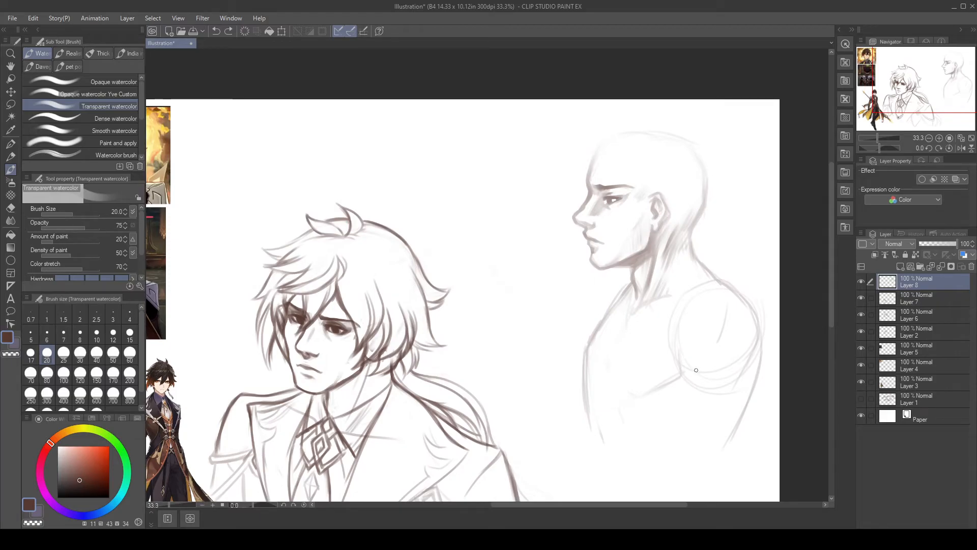
pyautogui.moveTo(583, 224); pyautogui.dragTo(586, 226)
# Step: Lasso the profile's ear, rotate it slightly clockwise and shift it slightly toward the back of the head with Scale/Rotate
pyautogui.click(10, 103)
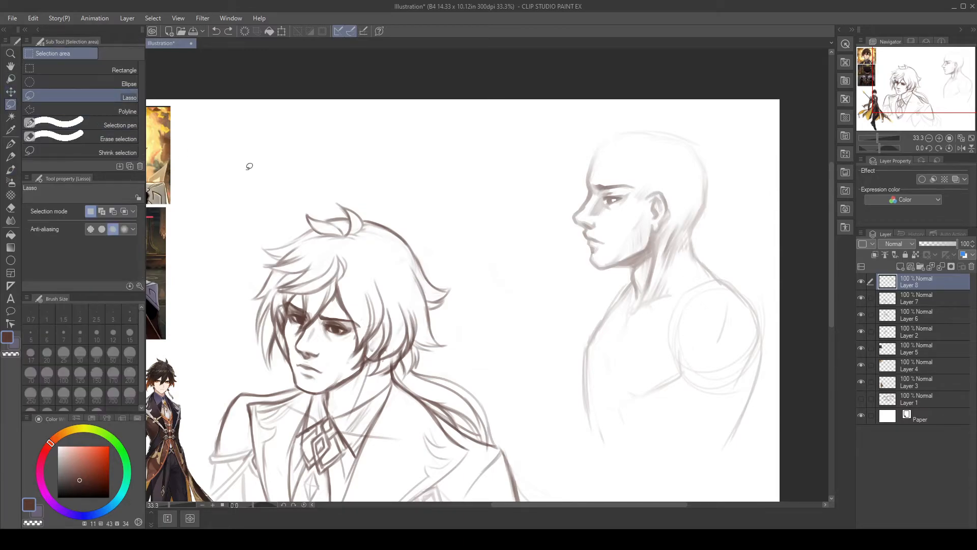
pyautogui.moveTo(656, 186)
pyautogui.mouseDown()
pyautogui.moveTo(643, 198)
pyautogui.moveTo(662, 230)
pyautogui.moveTo(673, 208)
pyautogui.moveTo(667, 187)
pyautogui.mouseUp()
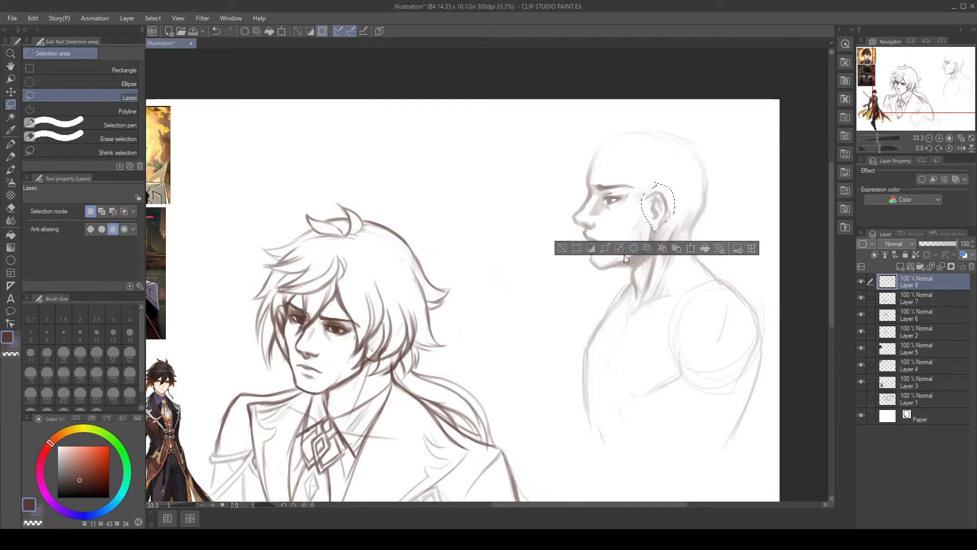
pyautogui.click(691, 248)
pyautogui.moveTo(657, 170); pyautogui.dragTo(671, 163)
pyautogui.moveTo(702, 208); pyautogui.dragTo(673, 196)
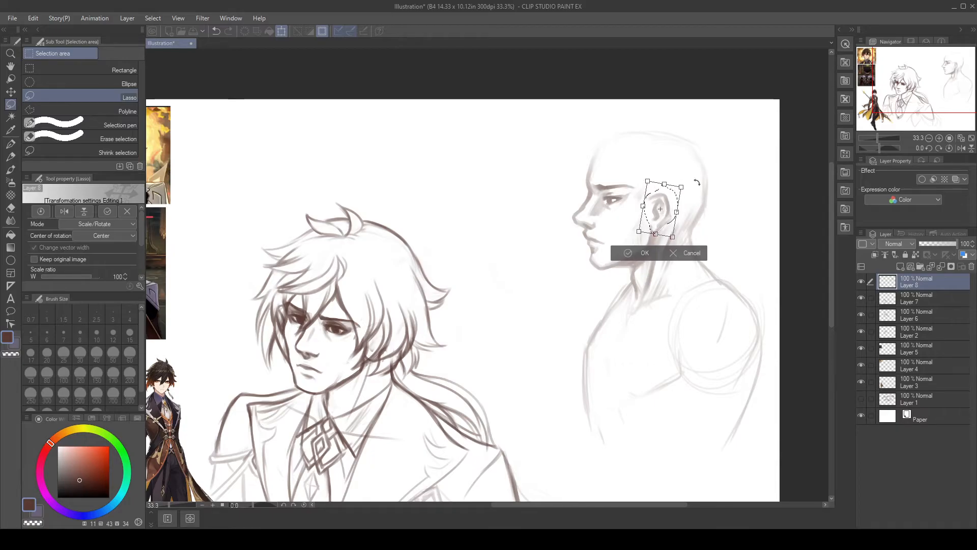
pyautogui.click(630, 253)
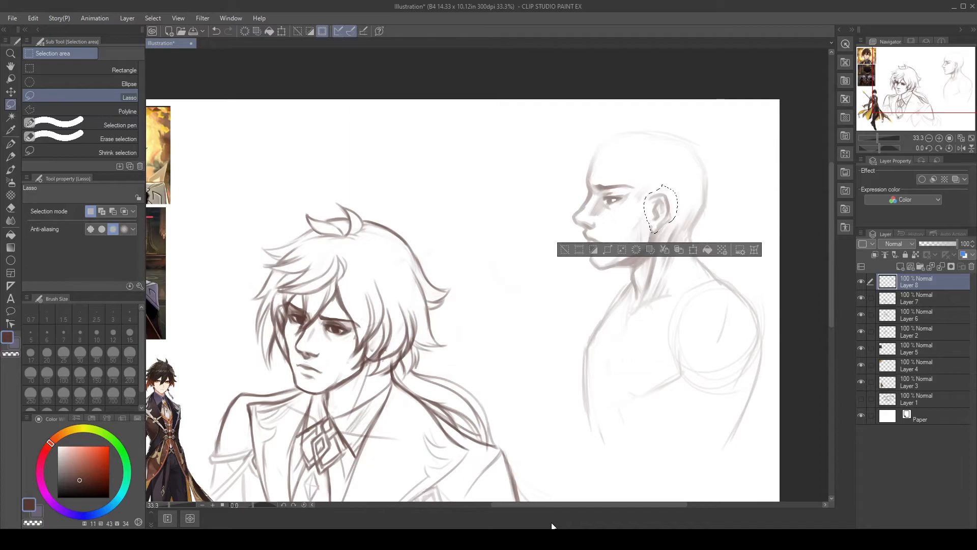
# Step: Deselect the rotated ear and switch back to the Transparent watercolor brush
pyautogui.hotkey('ctrl', 'd')
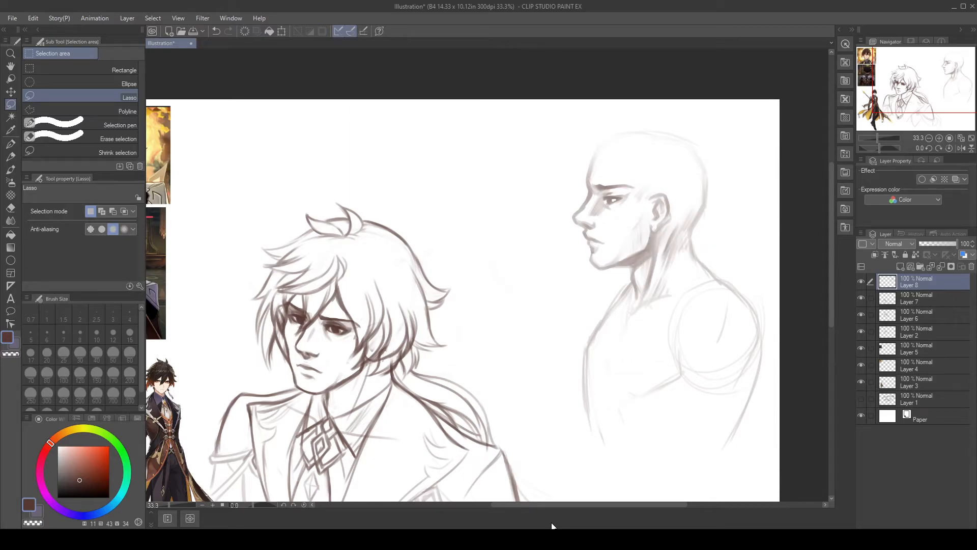
pyautogui.press('b')
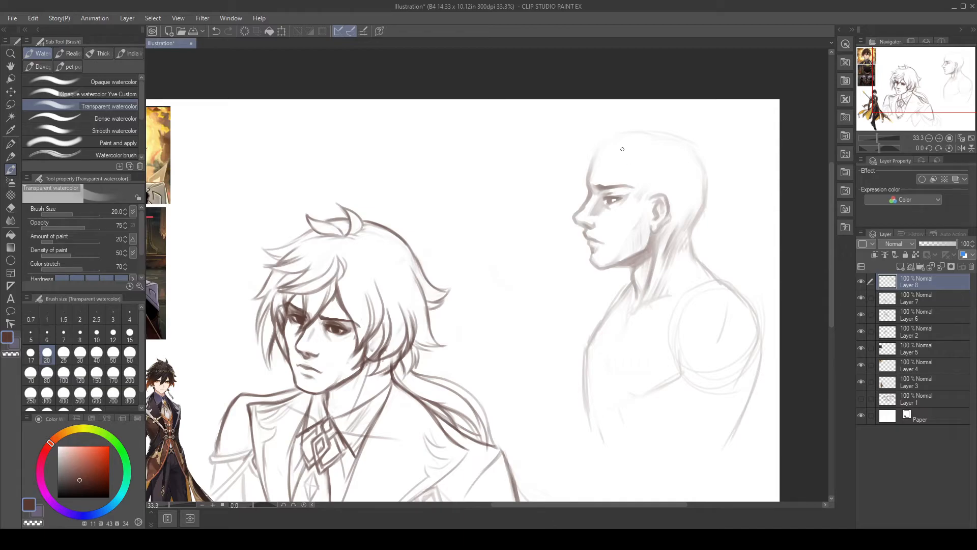
pyautogui.moveTo(472, 317); pyautogui.dragTo(558, 340)
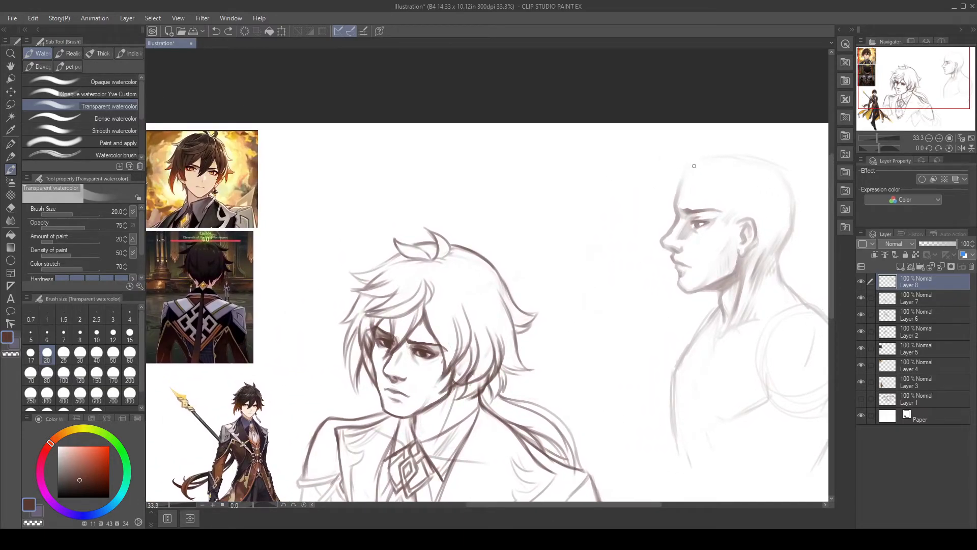
pyautogui.moveTo(699, 170)
pyautogui.mouseDown()
pyautogui.moveTo(687, 186)
pyautogui.moveTo(683, 166)
pyautogui.moveTo(653, 181)
pyautogui.mouseUp()
pyautogui.moveTo(758, 125); pyautogui.dragTo(715, 154)
pyautogui.hotkey('ctrl', 'z')
pyautogui.hotkey('ctrl', 'z')
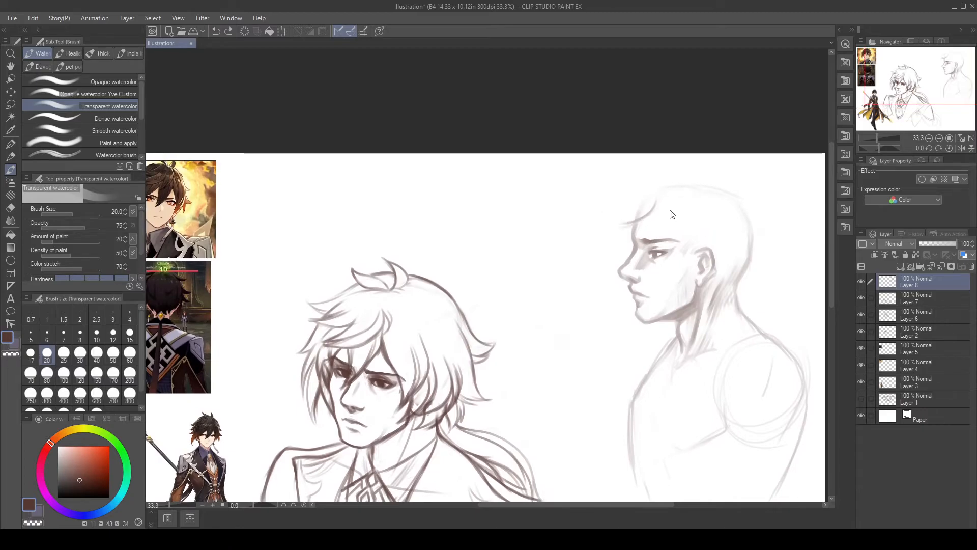
pyautogui.moveTo(640, 188)
pyautogui.mouseDown()
pyautogui.moveTo(623, 221)
pyautogui.moveTo(672, 199)
pyautogui.moveTo(644, 216)
pyautogui.moveTo(618, 256)
pyautogui.mouseUp()
pyautogui.moveTo(665, 212); pyautogui.dragTo(622, 254)
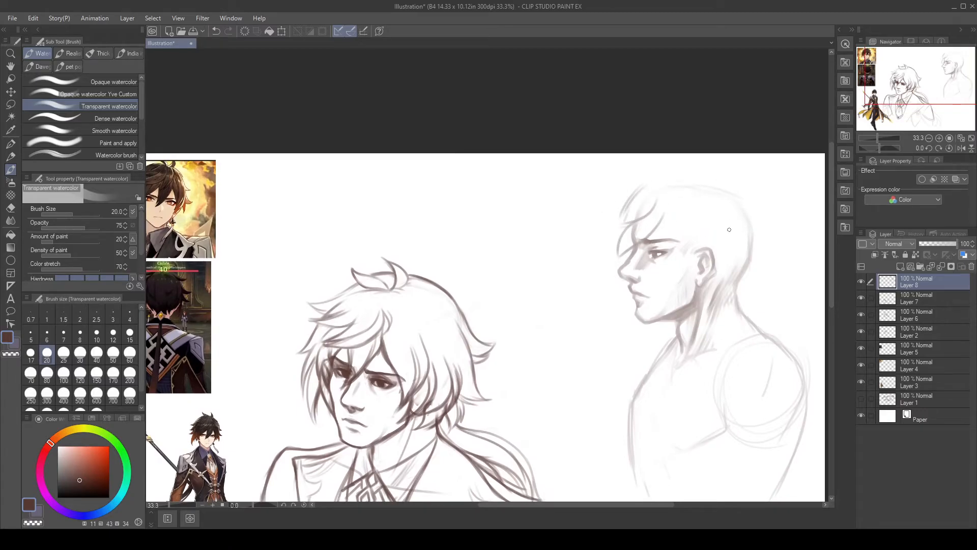
pyautogui.moveTo(729, 229); pyautogui.dragTo(710, 255)
pyautogui.hotkey('ctrl', 'z')
pyautogui.hotkey('ctrl', 'z')
pyautogui.hotkey('ctrl', 'z')
pyautogui.hotkey('ctrl', 'z')
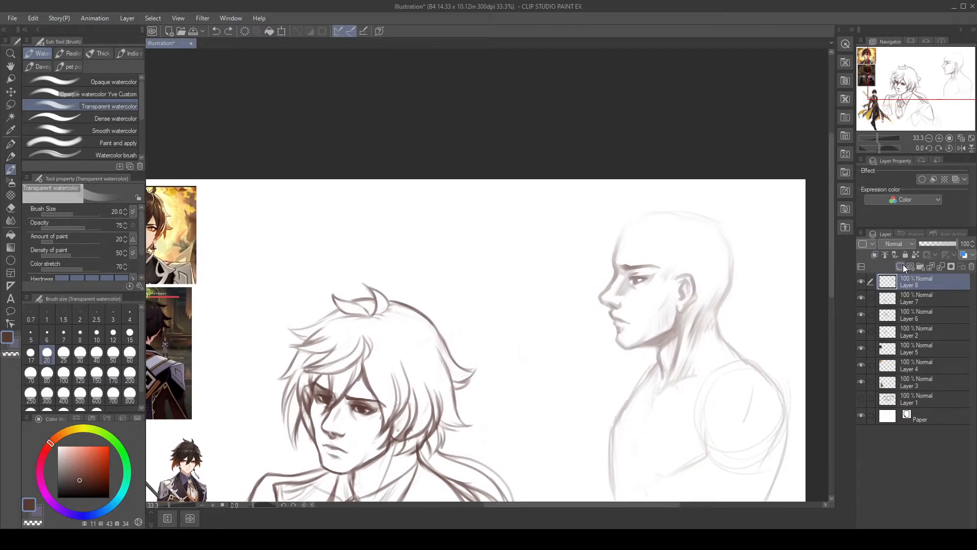
# Step: Add a new layer above Layer 8 and darken the hairline at the profile's nape with Transparent watercolor
pyautogui.click(900, 266)
pyautogui.moveTo(753, 346)
pyautogui.mouseDown()
pyautogui.moveTo(689, 310)
pyautogui.moveTo(641, 306)
pyautogui.moveTo(595, 286)
pyautogui.moveTo(630, 309)
pyautogui.mouseUp()
pyautogui.moveTo(642, 255); pyautogui.dragTo(626, 304)
pyautogui.moveTo(607, 265); pyautogui.dragTo(595, 286)
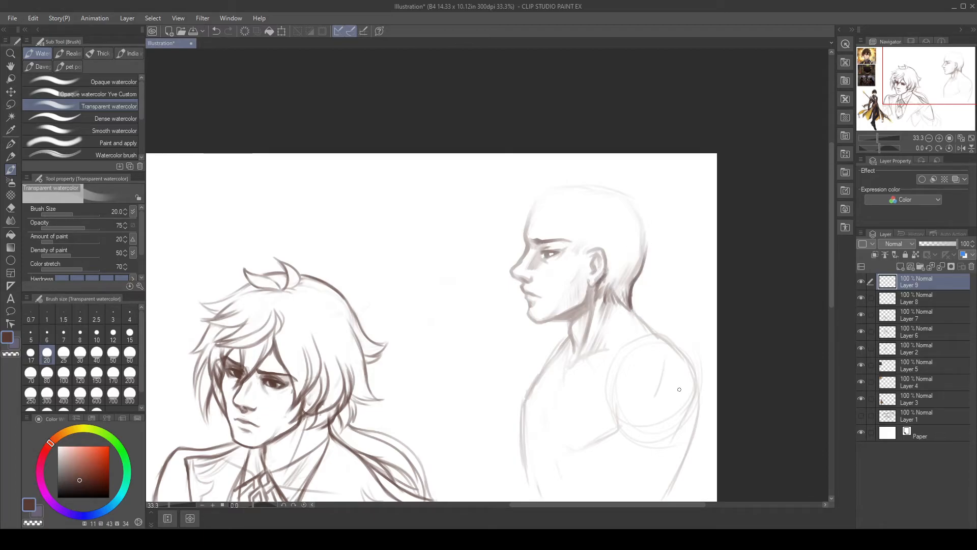
# Step: Sketch a small flick of hair at the nape and the first long strands of the profile's ponytail
pyautogui.moveTo(463, 425)
pyautogui.mouseDown()
pyautogui.moveTo(556, 350)
pyautogui.moveTo(670, 349)
pyautogui.moveTo(680, 360)
pyautogui.moveTo(639, 268)
pyautogui.moveTo(596, 290)
pyautogui.moveTo(410, 312)
pyautogui.mouseUp()
pyautogui.moveTo(594, 163)
pyautogui.mouseDown()
pyautogui.moveTo(603, 184)
pyautogui.moveTo(663, 224)
pyautogui.mouseUp()
pyautogui.hotkey('ctrl', 'z')
pyautogui.moveTo(592, 168)
pyautogui.mouseDown()
pyautogui.moveTo(634, 190)
pyautogui.moveTo(664, 273)
pyautogui.mouseUp()
pyautogui.hotkey('ctrl', 'z')
pyautogui.hotkey('ctrl', 'z')
pyautogui.hotkey('ctrl', 'z')
pyautogui.moveTo(590, 189); pyautogui.dragTo(671, 238)
pyautogui.moveTo(588, 202); pyautogui.dragTo(673, 253)
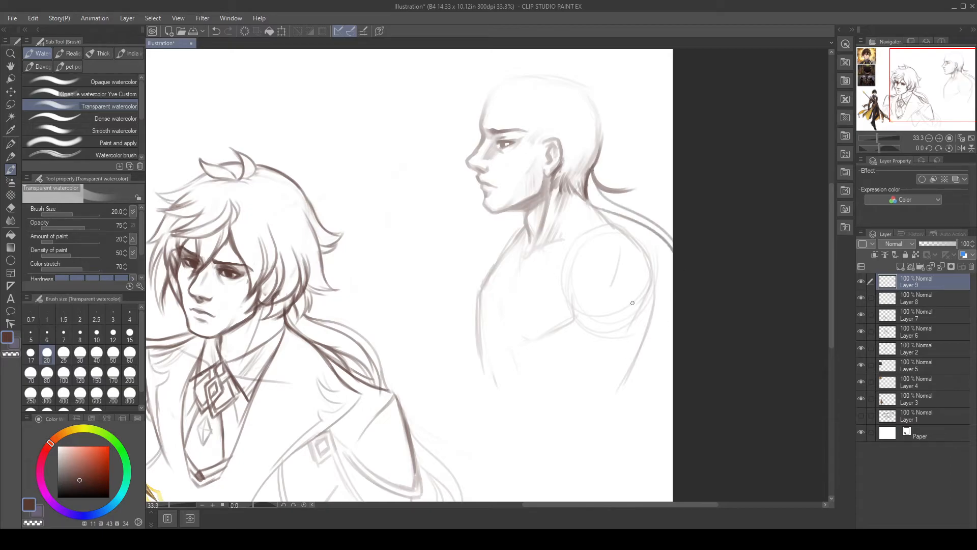
pyautogui.hotkey('ctrl', 'z')
# Step: Build up the upper contour of the ponytail with strands sweeping over the shoulder to the canvas edge
pyautogui.moveTo(588, 187); pyautogui.dragTo(672, 237)
pyautogui.moveTo(590, 177)
pyautogui.mouseDown()
pyautogui.moveTo(602, 198)
pyautogui.moveTo(670, 224)
pyautogui.mouseUp()
pyautogui.moveTo(613, 218); pyautogui.dragTo(673, 268)
pyautogui.moveTo(640, 227); pyautogui.dragTo(673, 264)
pyautogui.moveTo(634, 220)
pyautogui.mouseDown()
pyautogui.moveTo(672, 245)
pyautogui.moveTo(673, 269)
pyautogui.mouseUp()
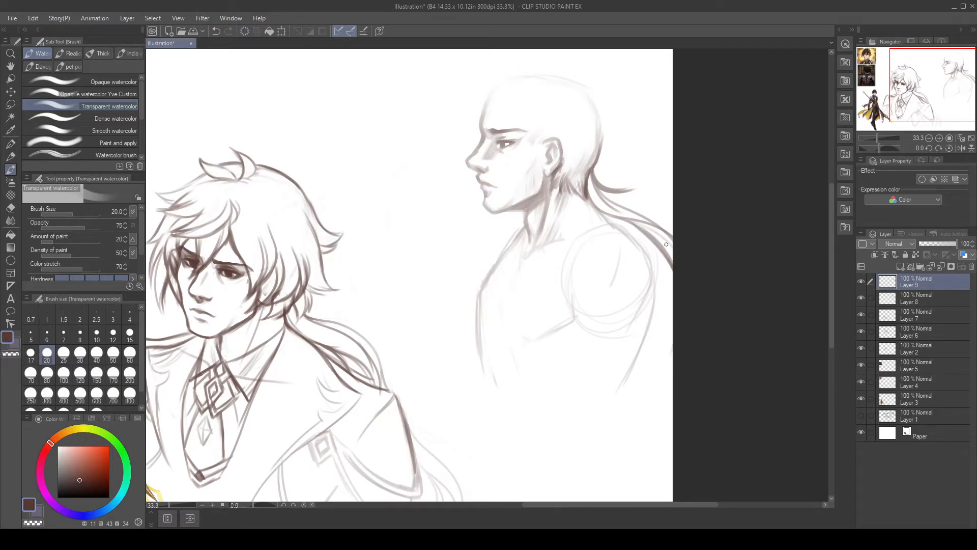
pyautogui.moveTo(634, 221); pyautogui.dragTo(672, 265)
pyautogui.hotkey('ctrl', 'z')
pyautogui.moveTo(602, 209)
pyautogui.mouseDown()
pyautogui.moveTo(656, 249)
pyautogui.moveTo(672, 279)
pyautogui.mouseUp()
pyautogui.hotkey('ctrl', 'z')
# Step: Sketch the ponytail's lower strands curving over the shoulder and falling behind the upper arm
pyautogui.click(589, 192)
pyautogui.moveTo(588, 192); pyautogui.dragTo(667, 276)
pyautogui.hotkey('ctrl', 'z')
pyautogui.moveTo(610, 220); pyautogui.dragTo(648, 370)
pyautogui.moveTo(607, 217)
pyautogui.mouseDown()
pyautogui.moveTo(644, 244)
pyautogui.moveTo(653, 311)
pyautogui.mouseUp()
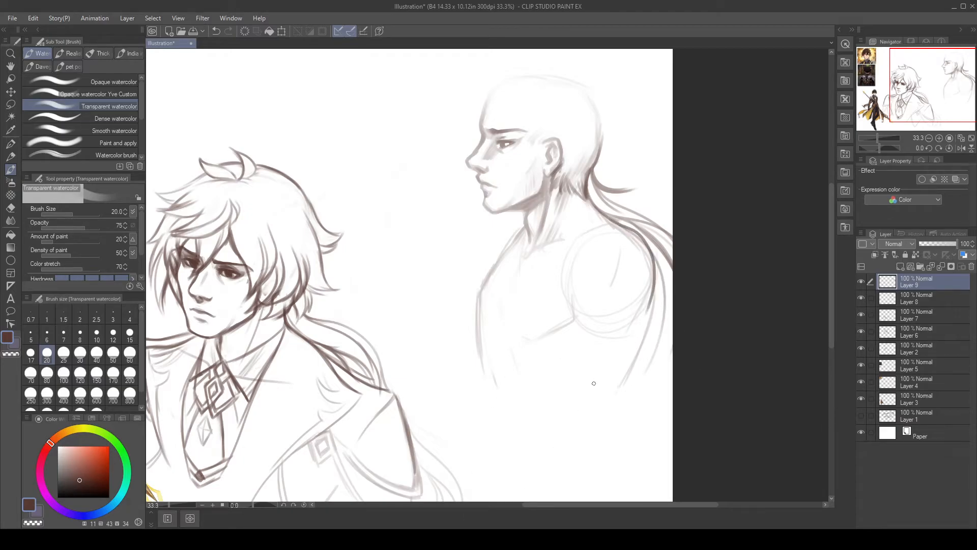
pyautogui.moveTo(692, 368); pyautogui.dragTo(652, 369)
pyautogui.hotkey('ctrl', 'z')
pyautogui.moveTo(563, 219)
pyautogui.mouseDown()
pyautogui.moveTo(616, 264)
pyautogui.moveTo(603, 375)
pyautogui.mouseUp()
pyautogui.hotkey('ctrl', 'z')
pyautogui.moveTo(620, 279); pyautogui.dragTo(613, 377)
pyautogui.moveTo(648, 299)
pyautogui.mouseDown()
pyautogui.moveTo(717, 428)
pyautogui.moveTo(715, 414)
pyautogui.mouseUp()
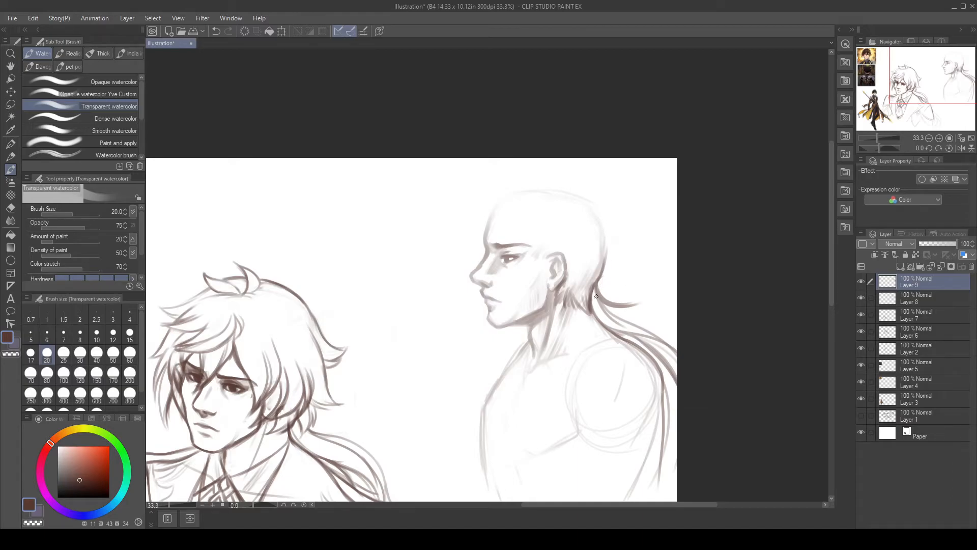
# Step: Outline the hair volume around the profile's skull, arching over the forehead and crown and down the back of the head
pyautogui.moveTo(535, 404); pyautogui.dragTo(570, 368)
pyautogui.moveTo(577, 160)
pyautogui.mouseDown()
pyautogui.moveTo(517, 194)
pyautogui.moveTo(603, 164)
pyautogui.moveTo(513, 194)
pyautogui.moveTo(601, 162)
pyautogui.moveTo(624, 266)
pyautogui.mouseUp()
pyautogui.hotkey('ctrl', 'z')
pyautogui.hotkey('ctrl', 'z')
pyautogui.hotkey('ctrl', 'z')
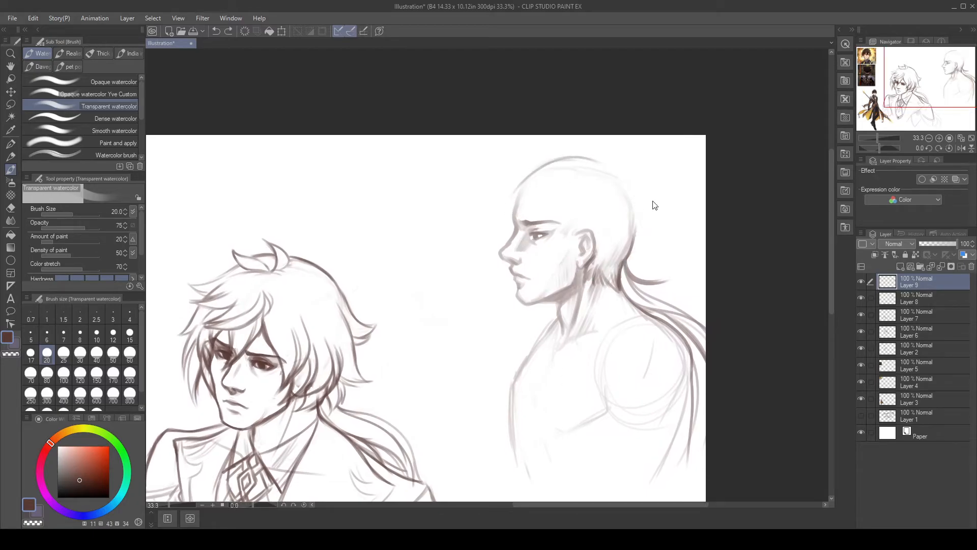
pyautogui.moveTo(597, 157); pyautogui.dragTo(512, 198)
pyautogui.moveTo(540, 164); pyautogui.dragTo(508, 208)
pyautogui.moveTo(631, 189); pyautogui.dragTo(625, 263)
pyautogui.moveTo(639, 208); pyautogui.dragTo(637, 244)
pyautogui.moveTo(564, 155)
pyautogui.mouseDown()
pyautogui.moveTo(514, 183)
pyautogui.moveTo(501, 204)
pyautogui.mouseUp()
# Step: Sketch a small curved hair tuft standing up at the profile's crown
pyautogui.moveTo(623, 167)
pyautogui.mouseDown()
pyautogui.moveTo(613, 141)
pyautogui.moveTo(615, 170)
pyautogui.mouseUp()
pyautogui.hotkey('ctrl', 'z')
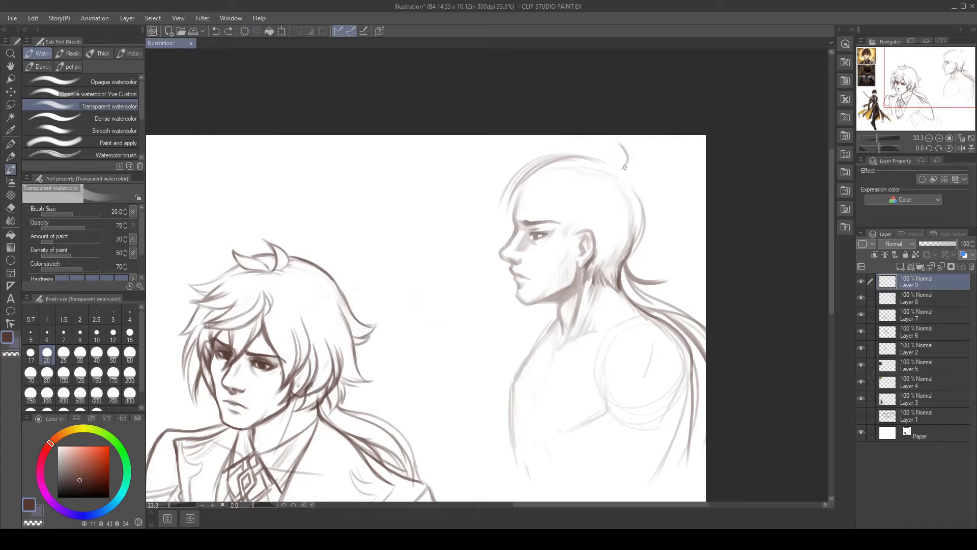
pyautogui.moveTo(612, 141); pyautogui.dragTo(622, 167)
pyautogui.moveTo(576, 142)
pyautogui.mouseDown()
pyautogui.moveTo(614, 153)
pyautogui.moveTo(677, 234)
pyautogui.moveTo(667, 255)
pyautogui.mouseUp()
pyautogui.hotkey('ctrl', 'z')
pyautogui.hotkey('ctrl', 'z')
pyautogui.scroll(-3, 710, 301)
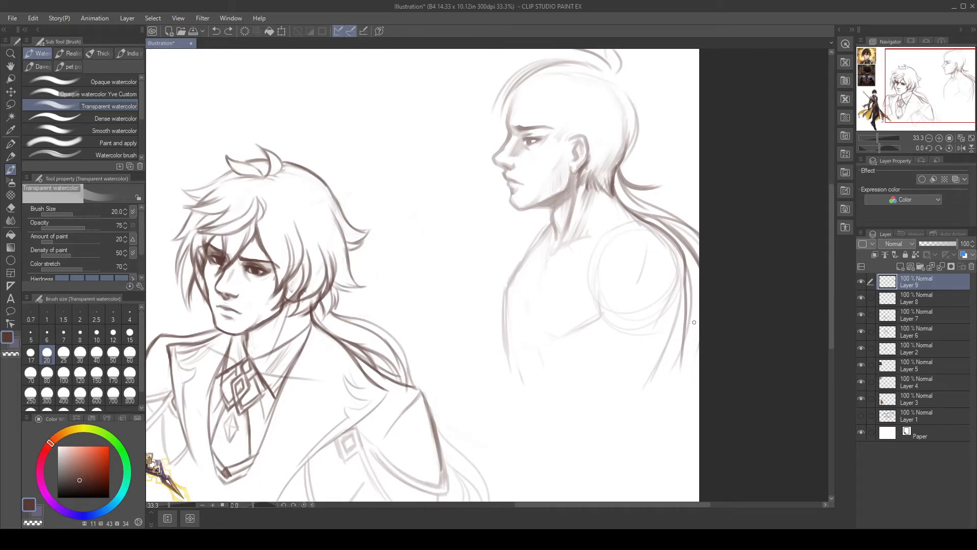
# Step: Move Layers 8 and 9 together so the profile bust sits lower and farther from the canvas edge, then reselect Layer 9
pyautogui.keyDown('ctrl'); pyautogui.click(952, 296); pyautogui.keyUp('ctrl')
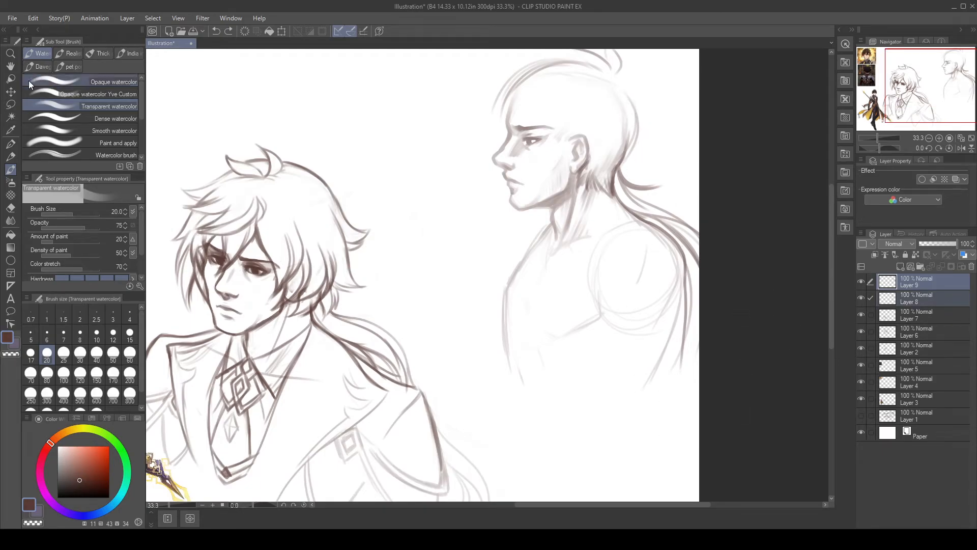
pyautogui.click(11, 92)
pyautogui.moveTo(673, 205); pyautogui.dragTo(638, 231)
pyautogui.click(897, 282)
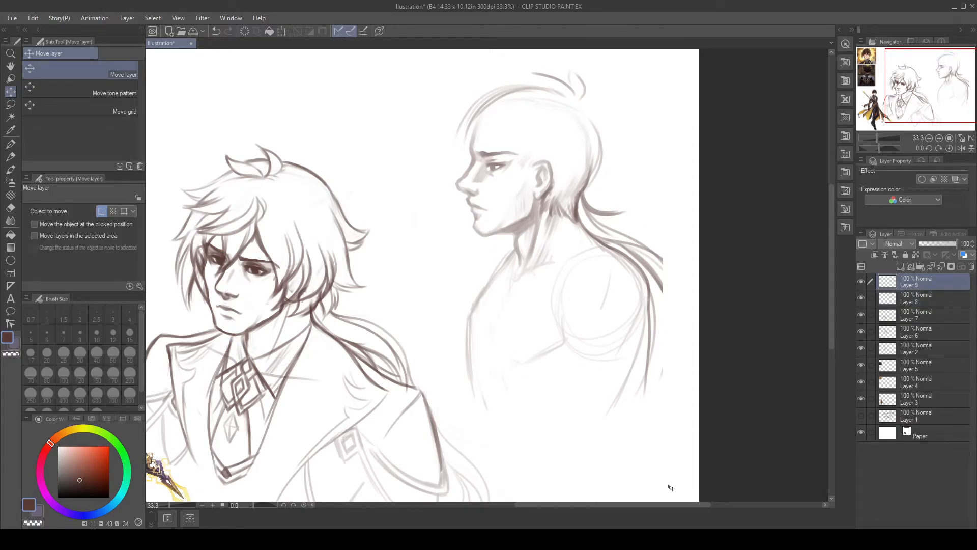
# Step: Sketch the fringe falling over the profile's forehead toward the eye with Transparent watercolor at size 20
pyautogui.click(11, 170)
pyautogui.moveTo(638, 251); pyautogui.dragTo(684, 379)
pyautogui.moveTo(546, 239)
pyautogui.mouseDown()
pyautogui.moveTo(503, 287)
pyautogui.moveTo(505, 304)
pyautogui.mouseUp()
pyautogui.hotkey('ctrl', 'z')
pyautogui.hotkey('ctrl', 'z')
pyautogui.moveTo(543, 236)
pyautogui.mouseDown()
pyautogui.moveTo(508, 276)
pyautogui.moveTo(510, 302)
pyautogui.moveTo(510, 261)
pyautogui.moveTo(508, 305)
pyautogui.mouseUp()
pyautogui.moveTo(537, 272); pyautogui.dragTo(515, 303)
# Step: Sketch the sidelocks hanging at the profile's temple and around the ear
pyautogui.moveTo(547, 274); pyautogui.dragTo(568, 336)
pyautogui.moveTo(515, 300); pyautogui.dragTo(509, 309)
pyautogui.moveTo(576, 299)
pyautogui.mouseDown()
pyautogui.moveTo(563, 330)
pyautogui.moveTo(573, 297)
pyautogui.moveTo(564, 326)
pyautogui.moveTo(600, 281)
pyautogui.moveTo(561, 298)
pyautogui.moveTo(565, 332)
pyautogui.moveTo(578, 298)
pyautogui.moveTo(568, 346)
pyautogui.mouseUp()
pyautogui.hotkey('ctrl', 'z')
pyautogui.hotkey('ctrl', 'z')
pyautogui.moveTo(596, 316); pyautogui.dragTo(580, 338)
pyautogui.moveTo(599, 288)
pyautogui.mouseDown()
pyautogui.moveTo(573, 340)
pyautogui.moveTo(596, 327)
pyautogui.mouseUp()
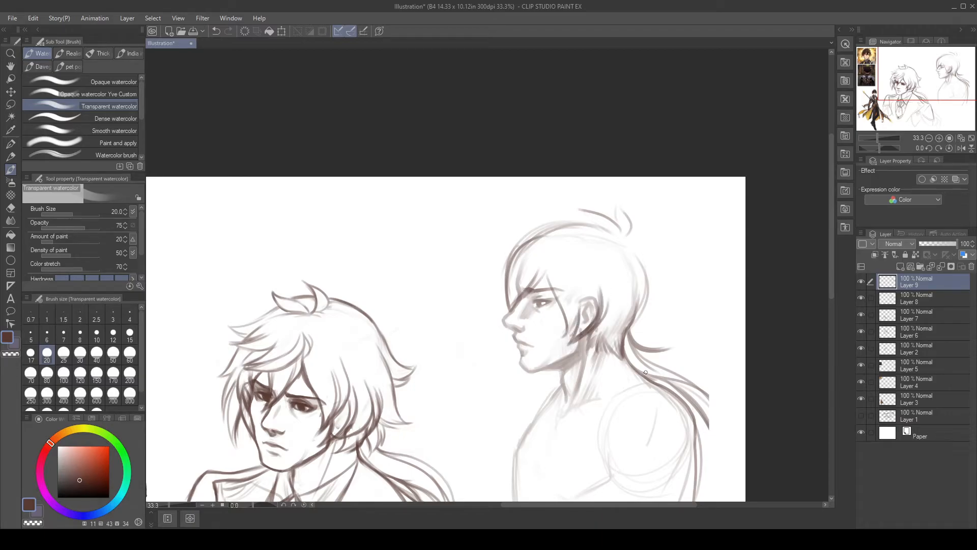
pyautogui.moveTo(611, 401); pyautogui.dragTo(613, 363)
pyautogui.moveTo(598, 292); pyautogui.dragTo(586, 318)
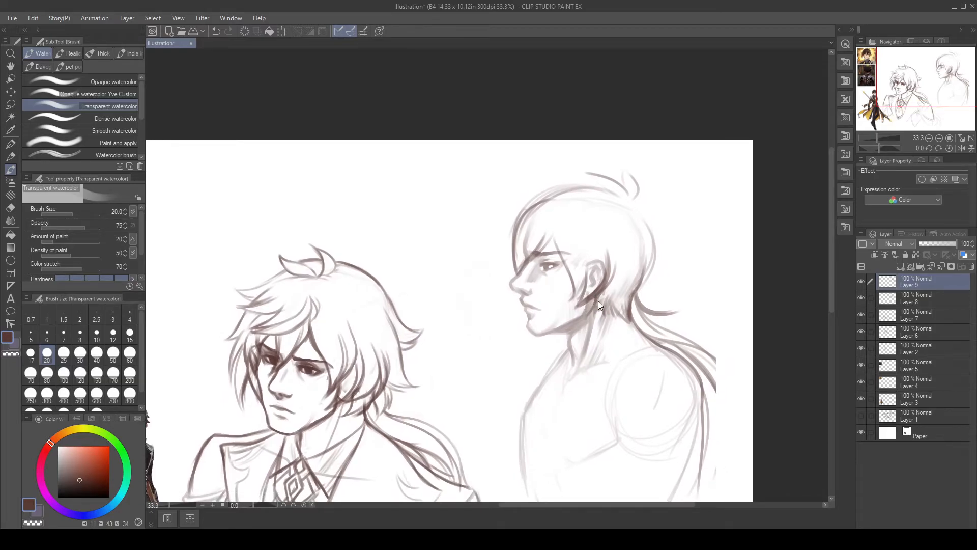
pyautogui.moveTo(592, 250)
pyautogui.mouseDown()
pyautogui.moveTo(585, 283)
pyautogui.moveTo(591, 260)
pyautogui.moveTo(577, 296)
pyautogui.moveTo(593, 255)
pyautogui.moveTo(562, 303)
pyautogui.mouseUp()
pyautogui.moveTo(516, 239); pyautogui.dragTo(517, 273)
pyautogui.hotkey('ctrl', 'z')
pyautogui.press('b')
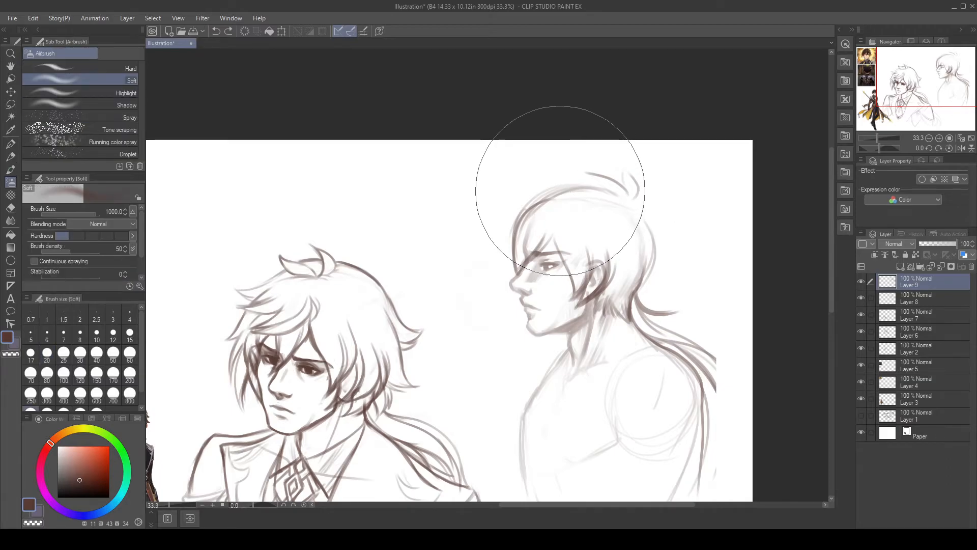
pyautogui.press('b')
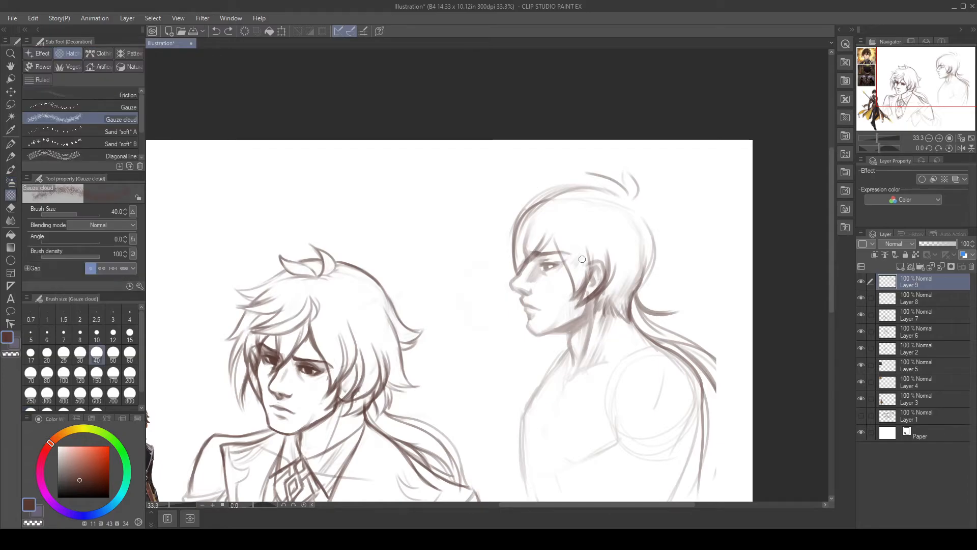
pyautogui.moveTo(554, 197); pyautogui.dragTo(498, 227)
pyautogui.hotkey('ctrl', 'z')
pyautogui.press('b')
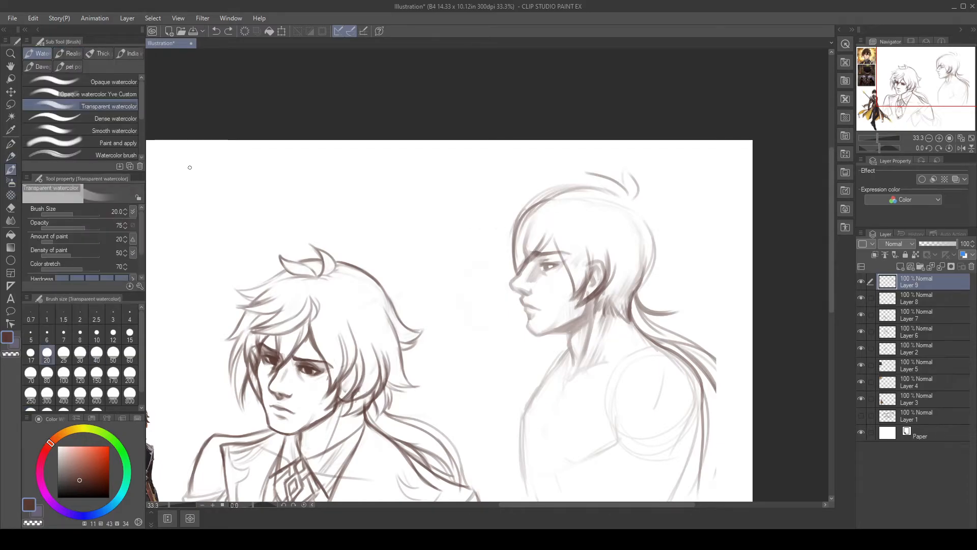
# Step: Sketch pointed strands flicking forward from the front of the profile's fringe
pyautogui.moveTo(533, 211); pyautogui.dragTo(492, 235)
pyautogui.hotkey('ctrl', 'z')
pyautogui.moveTo(541, 203)
pyautogui.mouseDown()
pyautogui.moveTo(518, 259)
pyautogui.moveTo(516, 225)
pyautogui.moveTo(517, 273)
pyautogui.mouseUp()
pyautogui.moveTo(533, 204)
pyautogui.mouseDown()
pyautogui.moveTo(592, 166)
pyautogui.moveTo(495, 233)
pyautogui.moveTo(516, 222)
pyautogui.moveTo(494, 254)
pyautogui.mouseUp()
pyautogui.hotkey('ctrl', 'z')
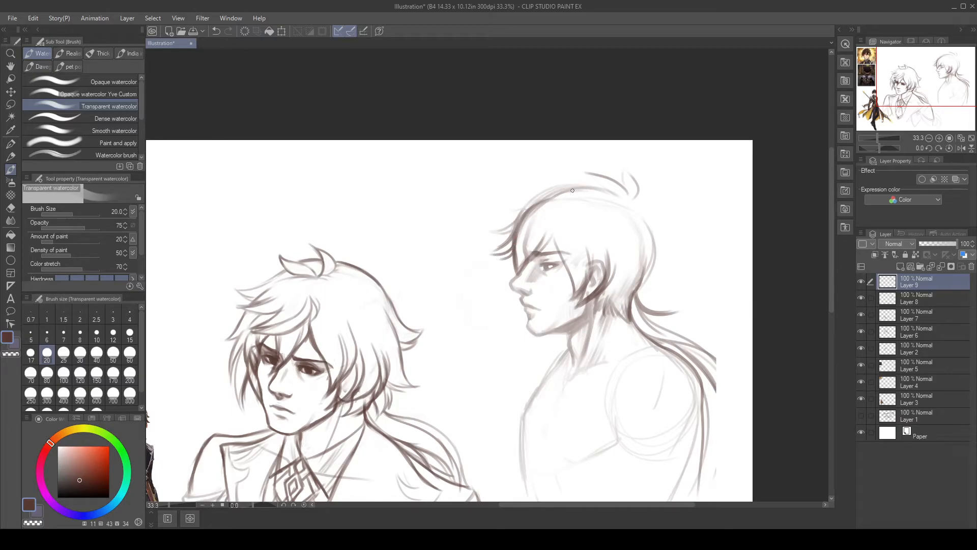
pyautogui.moveTo(545, 198)
pyautogui.mouseDown()
pyautogui.moveTo(509, 196)
pyautogui.moveTo(506, 216)
pyautogui.mouseUp()
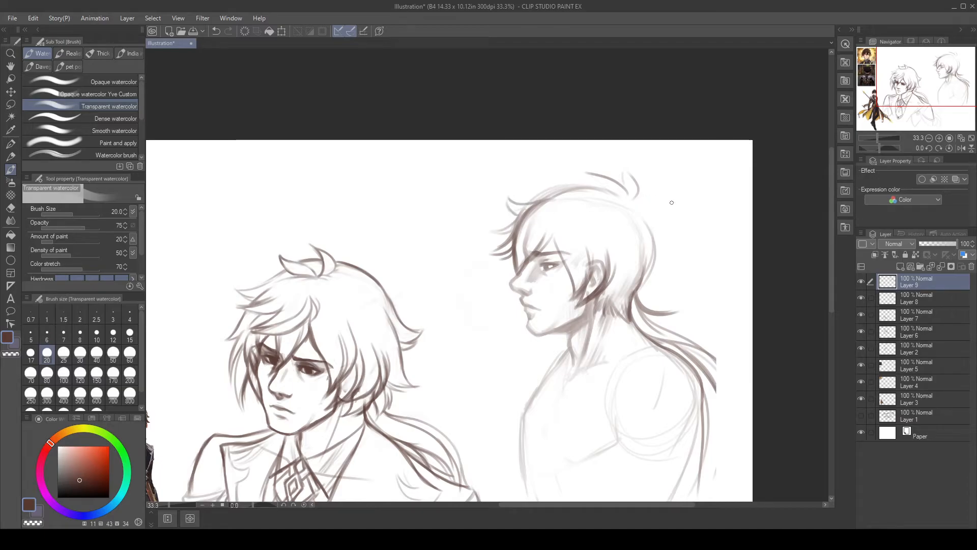
pyautogui.hotkey('ctrl', 'z')
pyautogui.moveTo(502, 205)
pyautogui.mouseDown()
pyautogui.moveTo(517, 217)
pyautogui.moveTo(524, 204)
pyautogui.mouseUp()
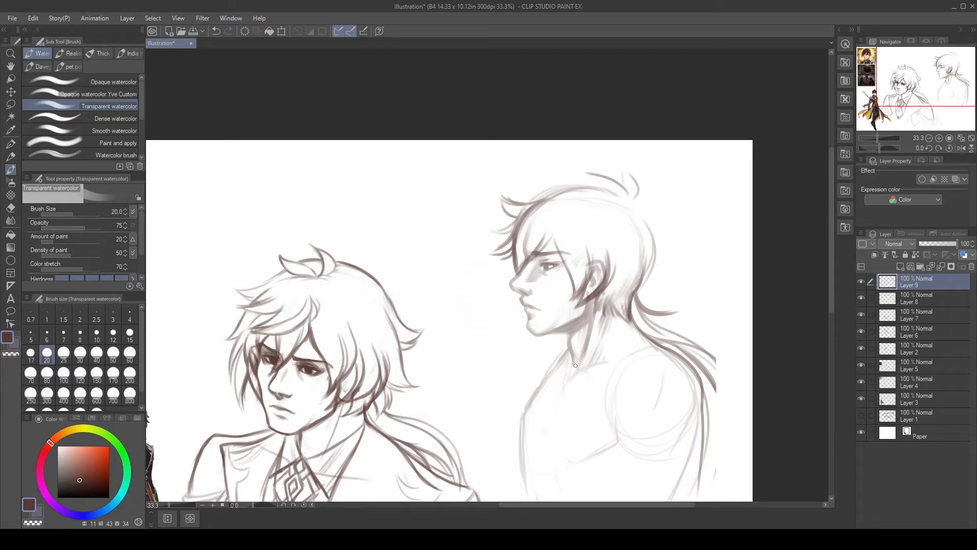
# Step: Sketch a curved lock inside the profile's fringe above the forehead
pyautogui.moveTo(563, 204); pyautogui.dragTo(520, 232)
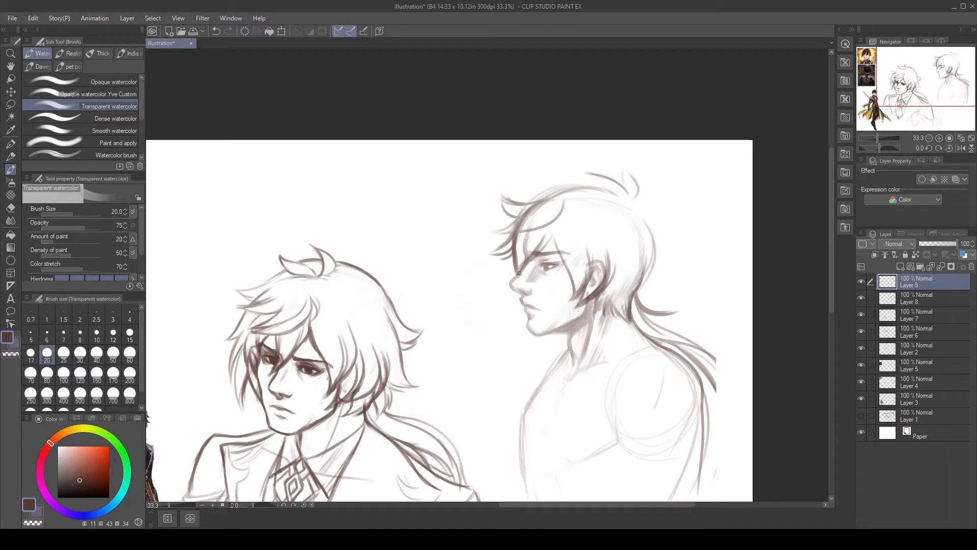
pyautogui.hotkey('ctrl', 'z')
pyautogui.moveTo(560, 206)
pyautogui.mouseDown()
pyautogui.moveTo(498, 235)
pyautogui.moveTo(550, 224)
pyautogui.moveTo(510, 233)
pyautogui.moveTo(536, 221)
pyautogui.moveTo(552, 191)
pyautogui.moveTo(553, 213)
pyautogui.moveTo(500, 232)
pyautogui.moveTo(571, 204)
pyautogui.moveTo(543, 229)
pyautogui.mouseUp()
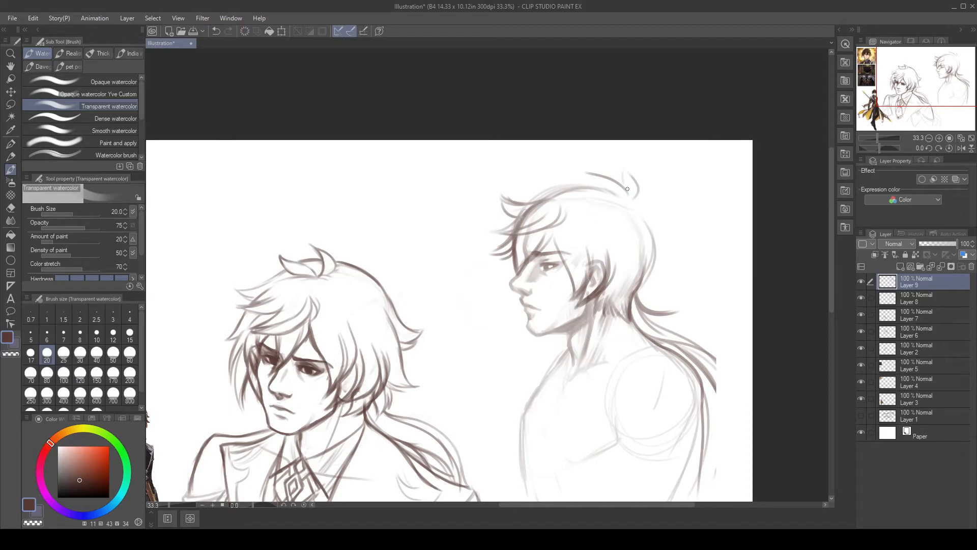
# Step: Redraw the crown tuft as two pointed leaf-shaped strands and sketch spiky hair down the back of the head
pyautogui.press('e')
pyautogui.moveTo(632, 175)
pyautogui.mouseDown()
pyautogui.moveTo(608, 178)
pyautogui.moveTo(631, 177)
pyautogui.moveTo(629, 164)
pyautogui.moveTo(635, 192)
pyautogui.moveTo(629, 165)
pyautogui.moveTo(619, 199)
pyautogui.moveTo(576, 170)
pyautogui.moveTo(613, 193)
pyautogui.moveTo(607, 183)
pyautogui.moveTo(586, 166)
pyautogui.mouseUp()
pyautogui.press('b')
pyautogui.hotkey('ctrl', 'z')
pyautogui.hotkey('ctrl', 'z')
pyautogui.moveTo(584, 170); pyautogui.dragTo(680, 265)
pyautogui.moveTo(649, 232)
pyautogui.mouseDown()
pyautogui.moveTo(678, 288)
pyautogui.moveTo(637, 270)
pyautogui.moveTo(650, 290)
pyautogui.moveTo(630, 288)
pyautogui.mouseUp()
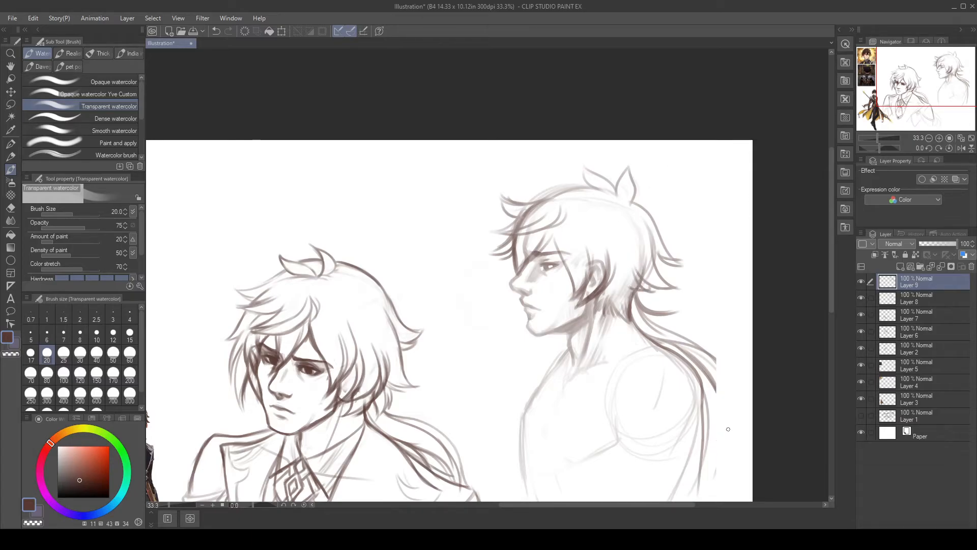
# Step: Add flicked strands behind the ear and nape and darken the spiky tips at the back of the head
pyautogui.moveTo(681, 412)
pyautogui.mouseDown()
pyautogui.moveTo(730, 353)
pyautogui.moveTo(727, 379)
pyautogui.moveTo(742, 312)
pyautogui.moveTo(725, 375)
pyautogui.mouseUp()
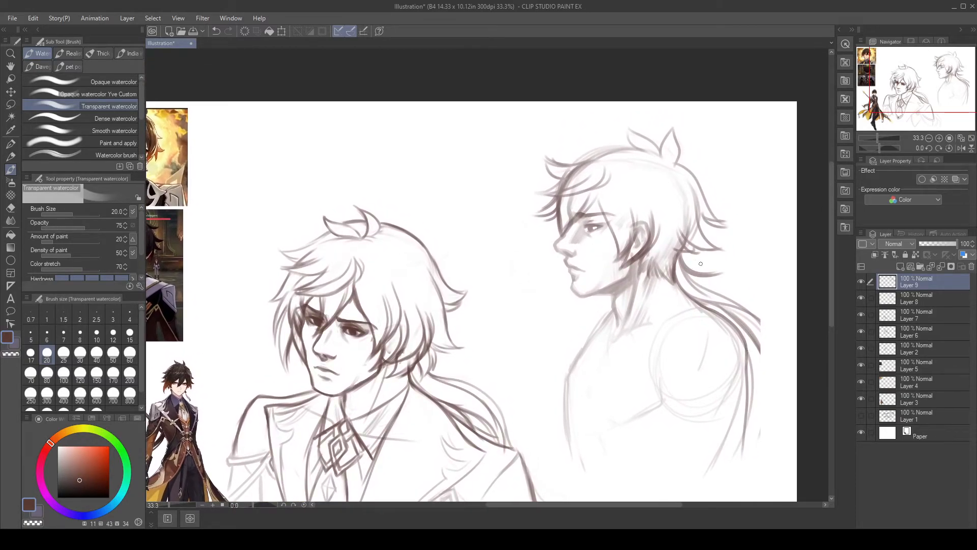
pyautogui.moveTo(660, 242)
pyautogui.mouseDown()
pyautogui.moveTo(658, 268)
pyautogui.moveTo(681, 271)
pyautogui.mouseUp()
pyautogui.moveTo(675, 221)
pyautogui.mouseDown()
pyautogui.moveTo(675, 266)
pyautogui.moveTo(685, 268)
pyautogui.moveTo(671, 267)
pyautogui.mouseUp()
pyautogui.moveTo(677, 245)
pyautogui.mouseDown()
pyautogui.moveTo(688, 274)
pyautogui.moveTo(685, 264)
pyautogui.moveTo(717, 259)
pyautogui.mouseUp()
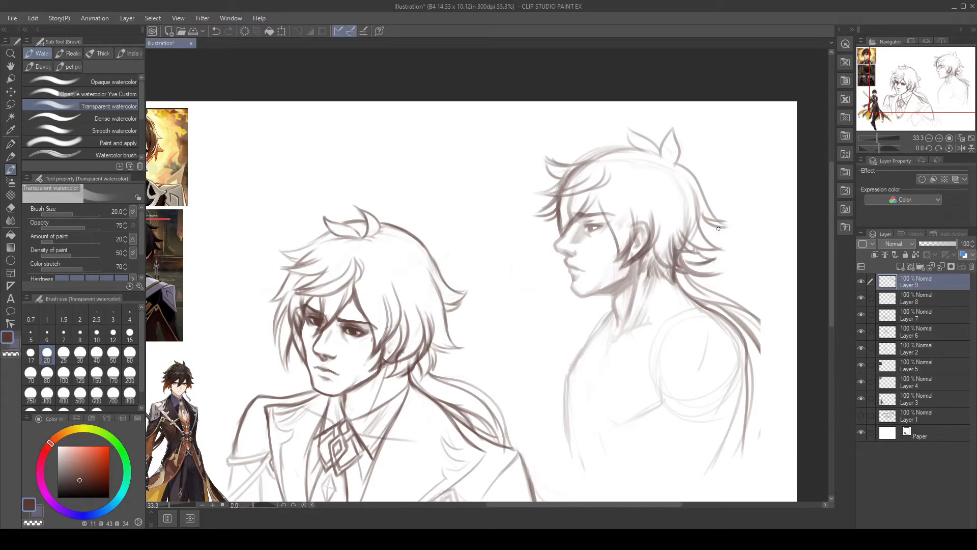
pyautogui.moveTo(699, 212); pyautogui.dragTo(712, 239)
pyautogui.moveTo(585, 381); pyautogui.dragTo(562, 385)
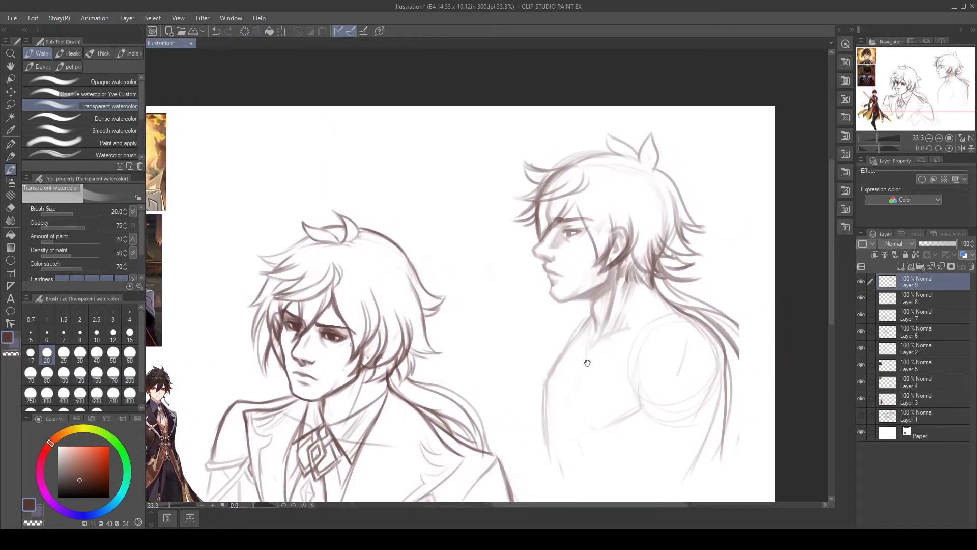
pyautogui.moveTo(680, 213); pyautogui.dragTo(686, 265)
# Step: Darken the hair contour over the top of the head and redraw the rounded lock sweeping into the fringe
pyautogui.moveTo(620, 156); pyautogui.dragTo(527, 167)
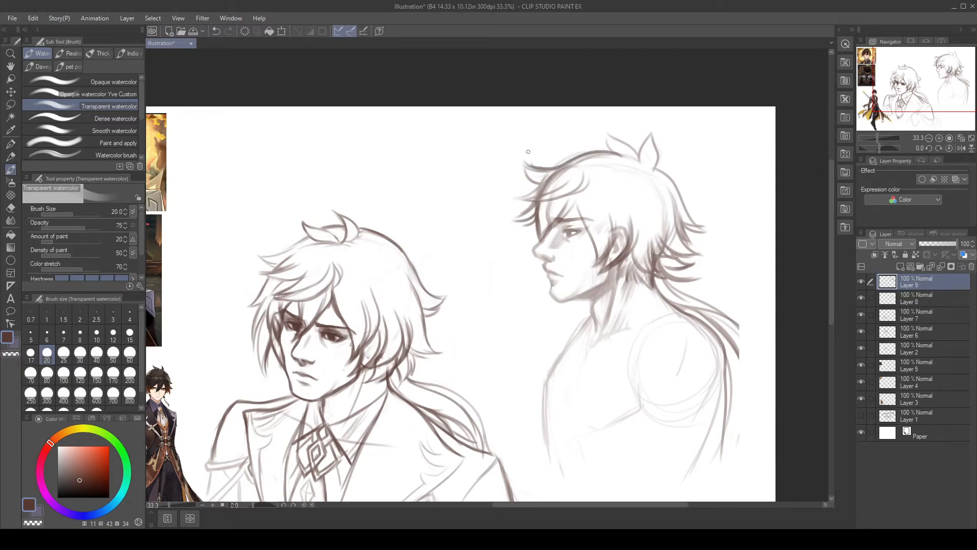
pyautogui.moveTo(609, 150)
pyautogui.mouseDown()
pyautogui.moveTo(547, 162)
pyautogui.moveTo(577, 196)
pyautogui.mouseUp()
pyautogui.hotkey('ctrl', 'z')
pyautogui.moveTo(617, 158); pyautogui.dragTo(585, 191)
pyautogui.hotkey('ctrl', 'z')
pyautogui.moveTo(597, 156); pyautogui.dragTo(577, 191)
pyautogui.hotkey('ctrl', 'z')
pyautogui.moveTo(599, 157); pyautogui.dragTo(562, 191)
pyautogui.hotkey('ctrl', 'z')
pyautogui.moveTo(600, 157); pyautogui.dragTo(562, 198)
pyautogui.hotkey('ctrl', 'z')
pyautogui.moveTo(604, 162)
pyautogui.mouseDown()
pyautogui.moveTo(546, 196)
pyautogui.moveTo(577, 159)
pyautogui.moveTo(550, 167)
pyautogui.mouseUp()
pyautogui.moveTo(594, 161); pyautogui.dragTo(546, 177)
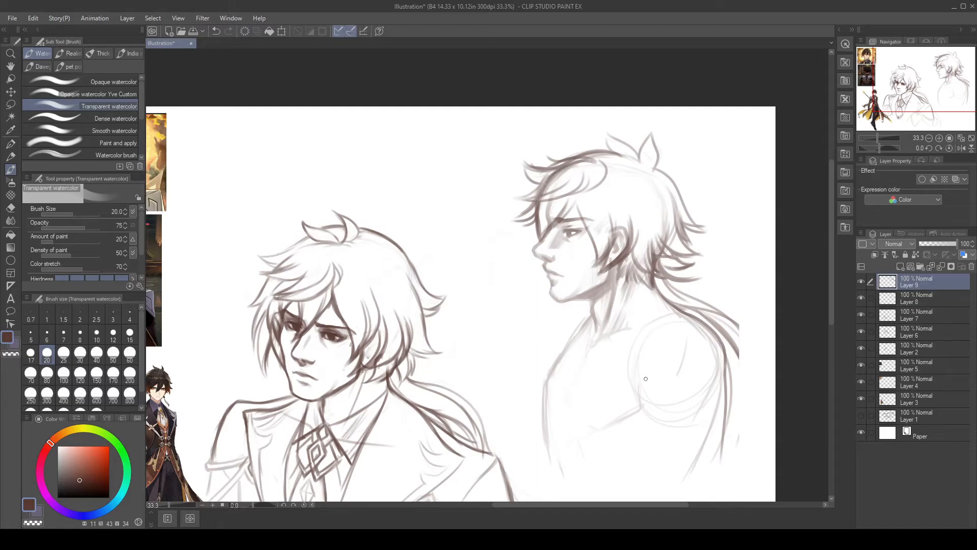
# Step: Strengthen the long sidelock strands between the profile's eye and ear
pyautogui.moveTo(577, 195); pyautogui.dragTo(593, 261)
pyautogui.moveTo(590, 227); pyautogui.dragTo(597, 265)
pyautogui.moveTo(541, 238)
pyautogui.mouseDown()
pyautogui.moveTo(534, 258)
pyautogui.moveTo(533, 249)
pyautogui.moveTo(547, 274)
pyautogui.moveTo(560, 276)
pyautogui.moveTo(549, 281)
pyautogui.moveTo(556, 301)
pyautogui.mouseUp()
pyautogui.hotkey('ctrl', 'z')
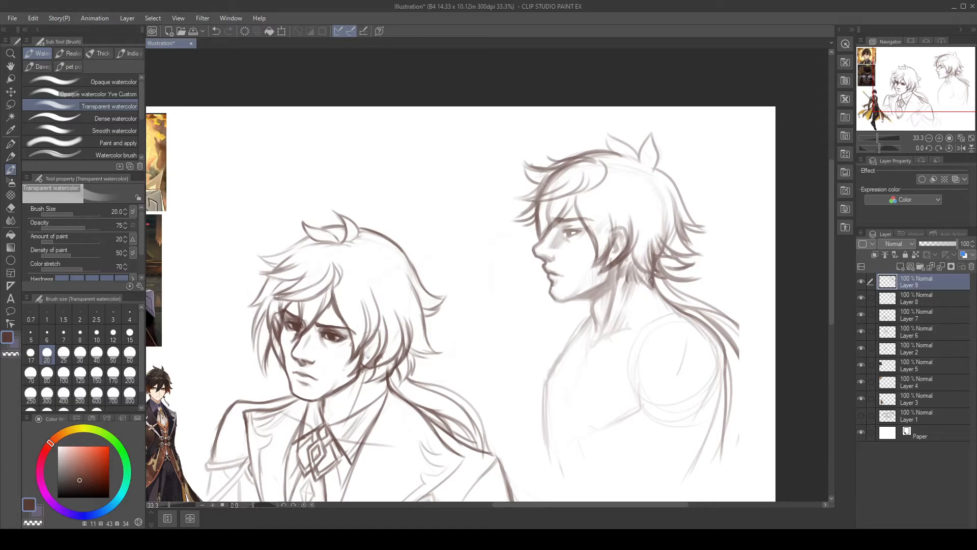
# Step: Darken the underside of the profile's jaw toward the throat and the front strand of the crown tuft
pyautogui.moveTo(552, 296)
pyautogui.mouseDown()
pyautogui.moveTo(595, 302)
pyautogui.moveTo(599, 329)
pyautogui.mouseUp()
pyautogui.hotkey('ctrl', 'z')
pyautogui.hotkey('ctrl', 'z')
pyautogui.moveTo(570, 300)
pyautogui.mouseDown()
pyautogui.moveTo(594, 302)
pyautogui.moveTo(596, 328)
pyautogui.mouseUp()
pyautogui.moveTo(679, 285); pyautogui.dragTo(655, 340)
pyautogui.moveTo(580, 186); pyautogui.dragTo(592, 206)
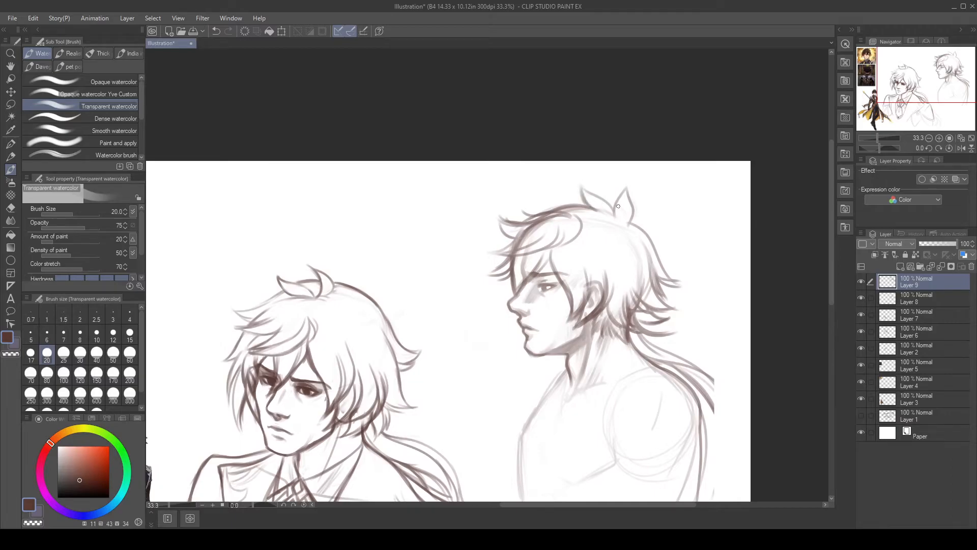
# Step: Darken the profile's eye and upper lash line, plus the hair strand falling beside the eye
pyautogui.moveTo(543, 288); pyautogui.dragTo(549, 285)
pyautogui.moveTo(539, 285)
pyautogui.mouseDown()
pyautogui.moveTo(564, 274)
pyautogui.moveTo(546, 274)
pyautogui.moveTo(557, 284)
pyautogui.moveTo(545, 290)
pyautogui.mouseUp()
pyautogui.hotkey('ctrl', 'z')
pyautogui.moveTo(556, 284); pyautogui.dragTo(548, 286)
pyautogui.moveTo(549, 290); pyautogui.dragTo(558, 288)
pyautogui.hotkey('ctrl', 'z')
pyautogui.hotkey('ctrl', 'z')
pyautogui.moveTo(547, 290); pyautogui.dragTo(558, 286)
pyautogui.moveTo(559, 276); pyautogui.dragTo(569, 297)
pyautogui.moveTo(551, 248); pyautogui.dragTo(568, 295)
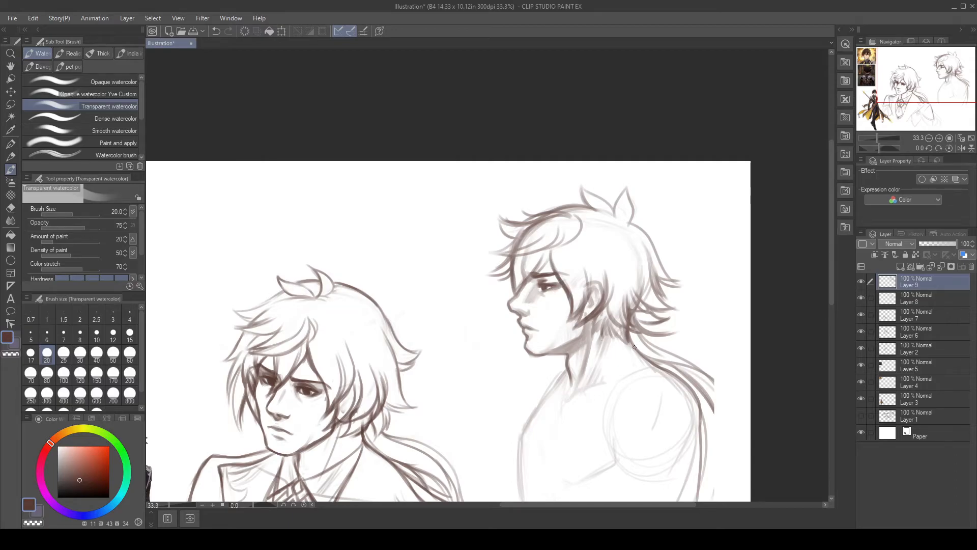
# Step: Extend the profile's ponytail with long tapering strands curving down behind the shoulder
pyautogui.moveTo(649, 418); pyautogui.dragTo(620, 363)
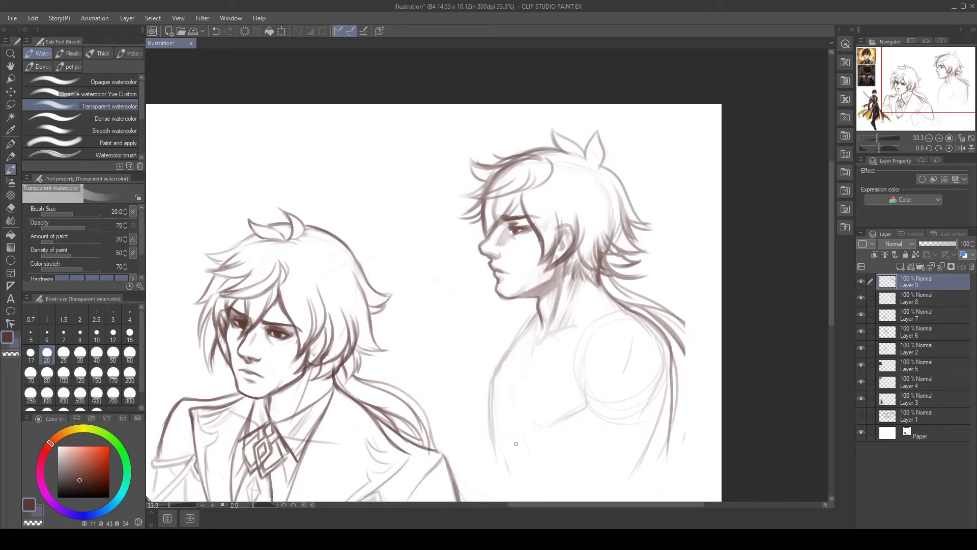
pyautogui.moveTo(683, 317); pyautogui.dragTo(709, 389)
pyautogui.hotkey('ctrl', 'z')
pyautogui.moveTo(679, 318); pyautogui.dragTo(702, 425)
pyautogui.moveTo(674, 331); pyautogui.dragTo(700, 440)
pyautogui.moveTo(678, 341); pyautogui.dragTo(698, 438)
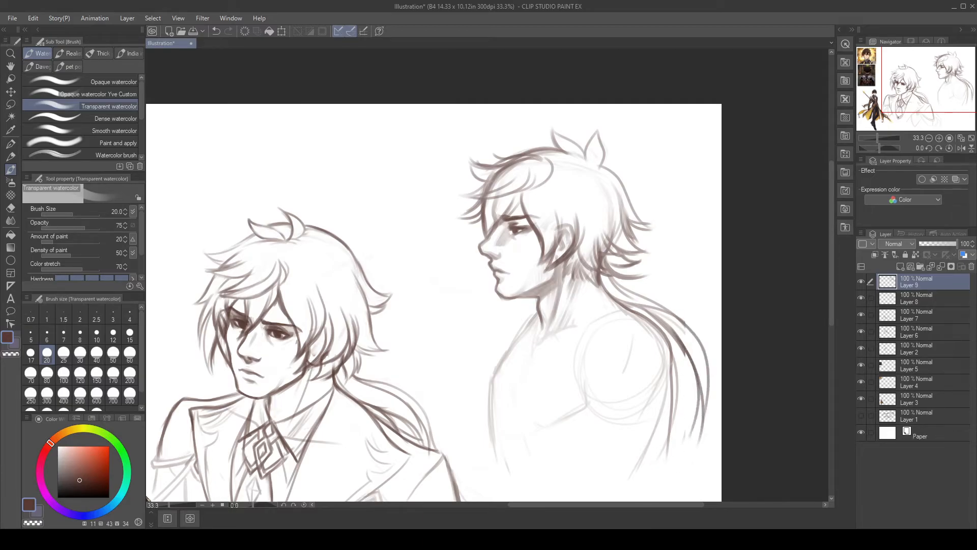
pyautogui.hotkey('ctrl', 'z')
pyautogui.moveTo(677, 339)
pyautogui.mouseDown()
pyautogui.moveTo(692, 382)
pyautogui.moveTo(690, 446)
pyautogui.mouseUp()
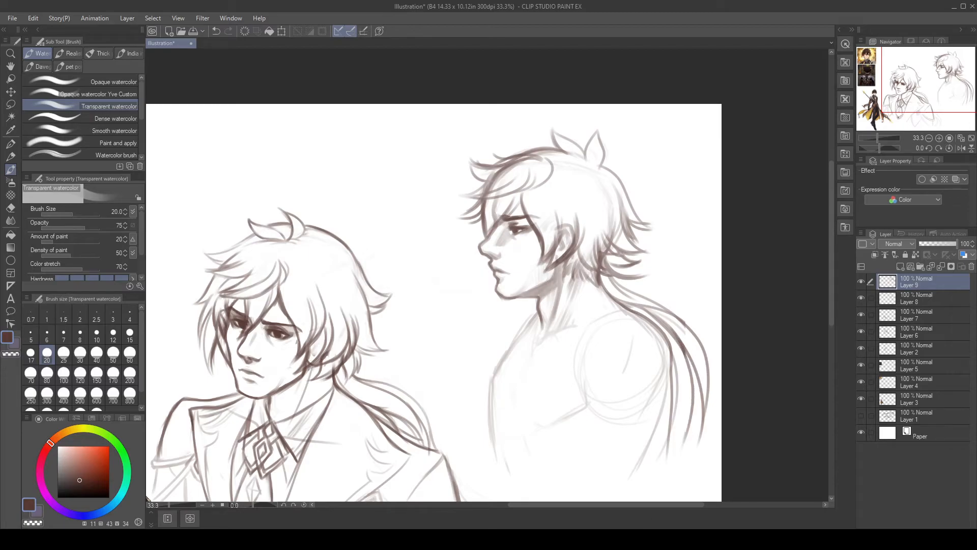
# Step: Darken the upper and lower contours of the ponytail from the nape across the back of the shoulder
pyautogui.moveTo(607, 291); pyautogui.dragTo(665, 307)
pyautogui.hotkey('ctrl', 'z')
pyautogui.moveTo(610, 292); pyautogui.dragTo(705, 376)
pyautogui.hotkey('ctrl', 'z')
pyautogui.moveTo(608, 291)
pyautogui.mouseDown()
pyautogui.moveTo(670, 313)
pyautogui.moveTo(698, 387)
pyautogui.mouseUp()
pyautogui.moveTo(607, 272); pyautogui.dragTo(646, 304)
pyautogui.hotkey('ctrl', 'z')
pyautogui.moveTo(609, 275); pyautogui.dragTo(685, 320)
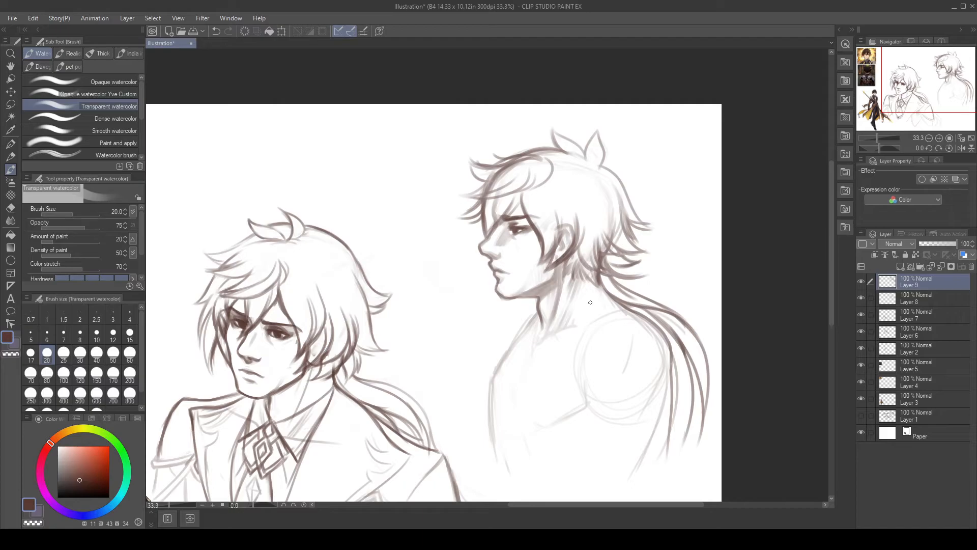
# Step: Touch up the profile's eye and brow area and the fringe strand falling over the forehead
pyautogui.moveTo(508, 227); pyautogui.dragTo(513, 236)
pyautogui.moveTo(556, 260); pyautogui.dragTo(558, 255)
pyautogui.hotkey('ctrl', 'z')
pyautogui.moveTo(525, 229); pyautogui.dragTo(515, 230)
pyautogui.moveTo(488, 216); pyautogui.dragTo(484, 236)
pyautogui.press('e')
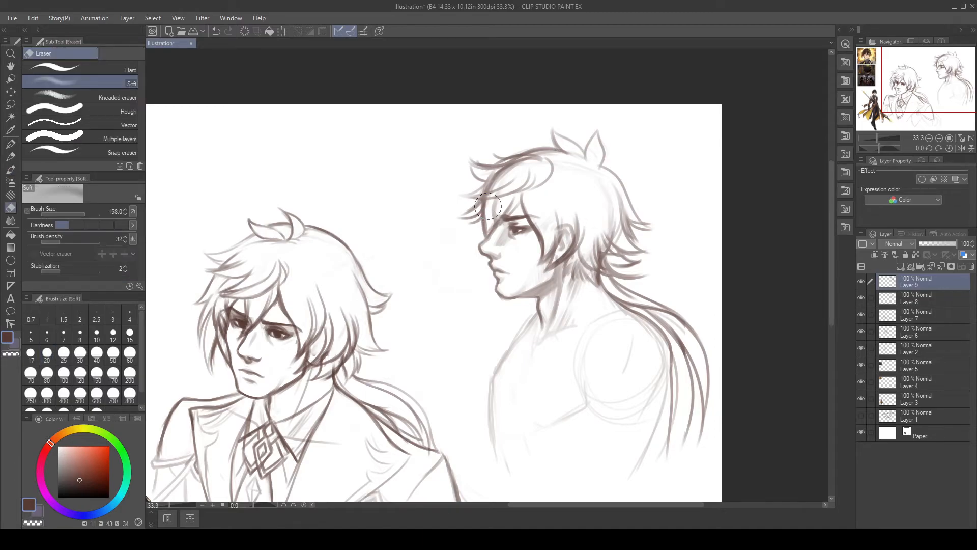
pyautogui.press('b')
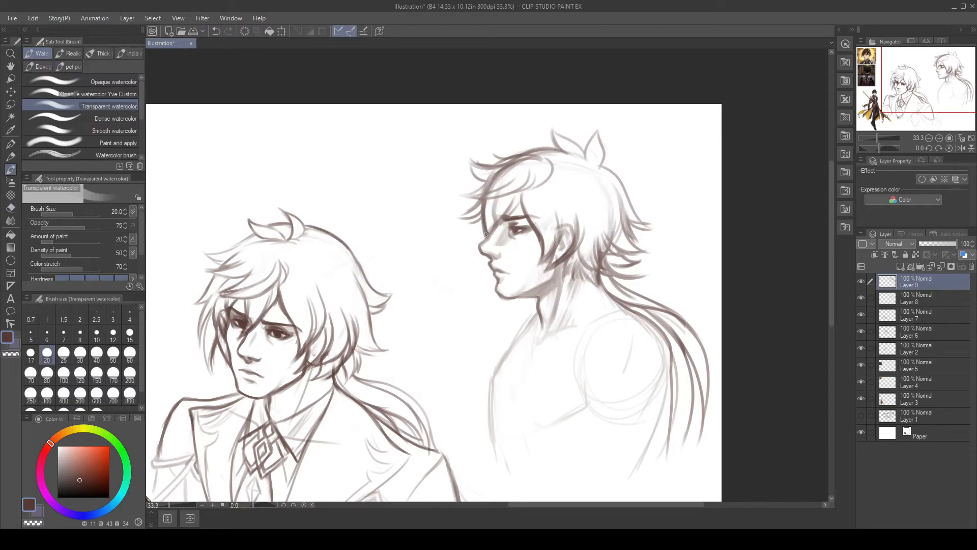
pyautogui.moveTo(498, 222); pyautogui.dragTo(506, 216)
# Step: Erase the inner fringe line with the Soft eraser and redraw the lock sweeping from the forehead up toward the crown
pyautogui.press('e')
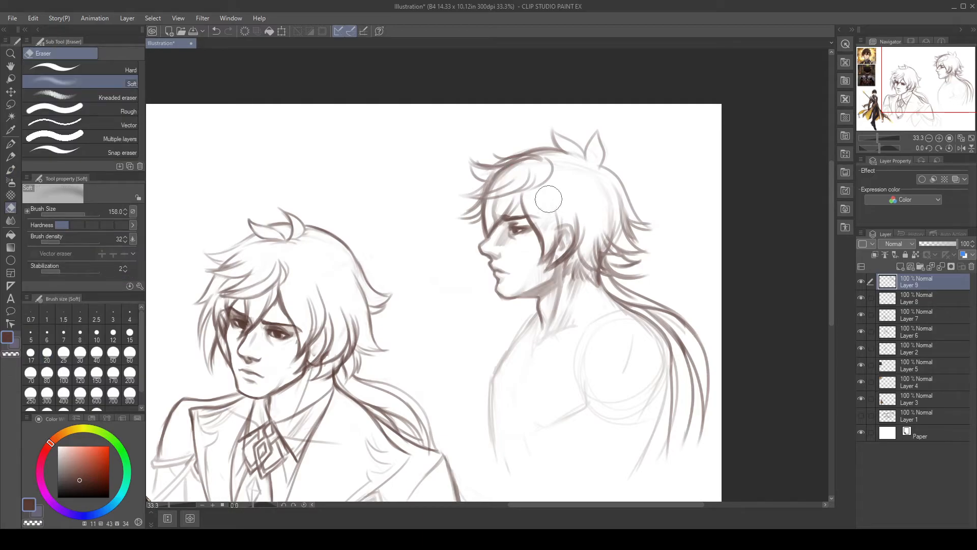
pyautogui.moveTo(509, 176)
pyautogui.mouseDown()
pyautogui.moveTo(492, 174)
pyautogui.moveTo(507, 172)
pyautogui.moveTo(489, 176)
pyautogui.moveTo(490, 186)
pyautogui.moveTo(551, 155)
pyautogui.moveTo(509, 167)
pyautogui.mouseUp()
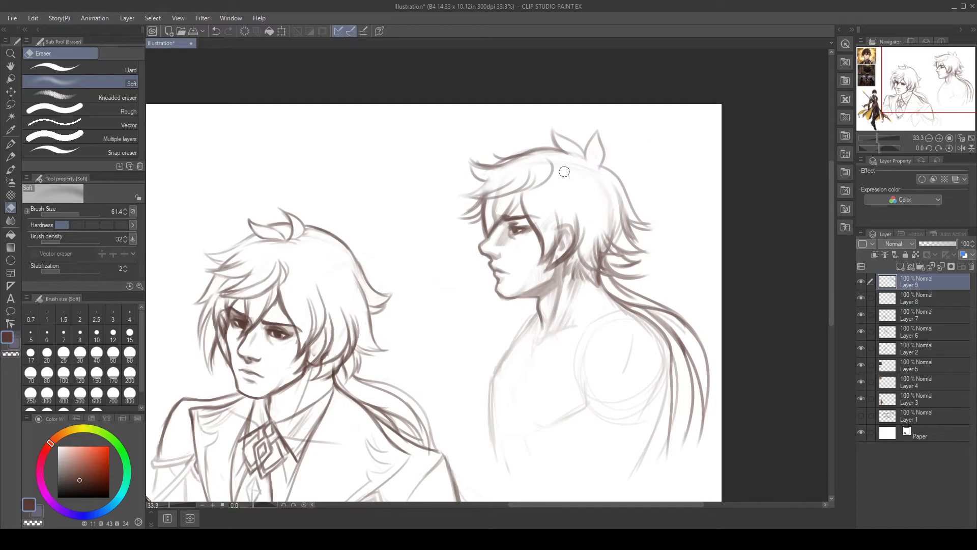
pyautogui.press('b')
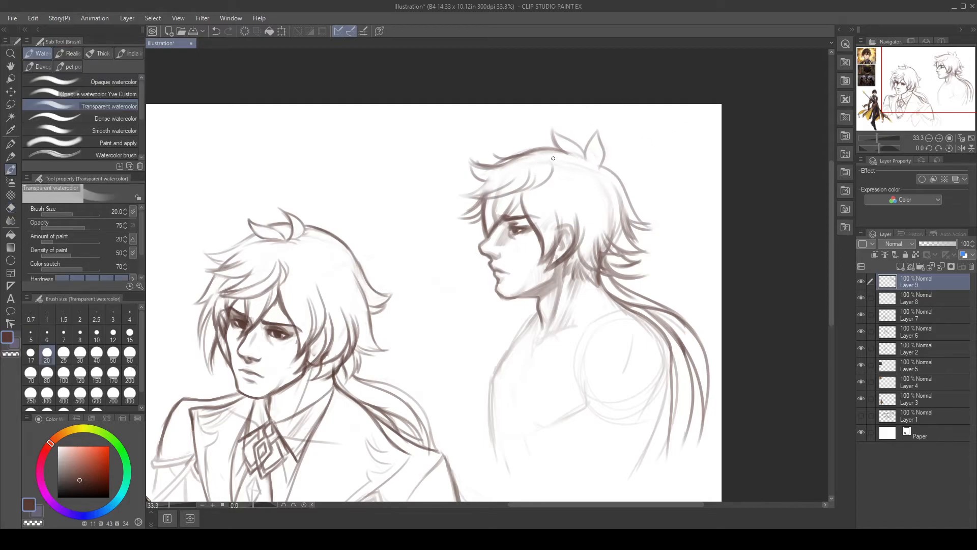
pyautogui.moveTo(550, 176)
pyautogui.mouseDown()
pyautogui.moveTo(558, 159)
pyautogui.moveTo(529, 152)
pyautogui.moveTo(506, 167)
pyautogui.moveTo(526, 158)
pyautogui.mouseUp()
pyautogui.hotkey('ctrl', 'z')
pyautogui.moveTo(466, 196)
pyautogui.mouseDown()
pyautogui.moveTo(500, 168)
pyautogui.moveTo(543, 157)
pyautogui.mouseUp()
pyautogui.hotkey('ctrl', 'z')
pyautogui.moveTo(466, 194); pyautogui.dragTo(529, 159)
pyautogui.moveTo(464, 196); pyautogui.dragTo(514, 163)
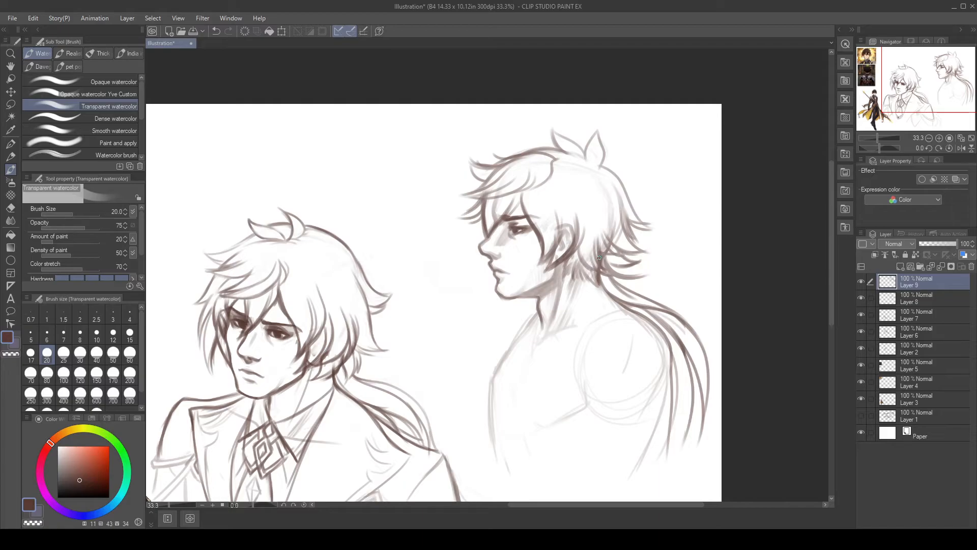
# Step: Redraw the profile figure's fringe strand sweeping from the crown down to the forehead, softening the old lines with the Soft eraser
pyautogui.press('e')
pyautogui.moveTo(525, 187)
pyautogui.mouseDown()
pyautogui.moveTo(553, 162)
pyautogui.moveTo(499, 197)
pyautogui.moveTo(556, 159)
pyautogui.moveTo(538, 184)
pyautogui.moveTo(549, 165)
pyautogui.mouseUp()
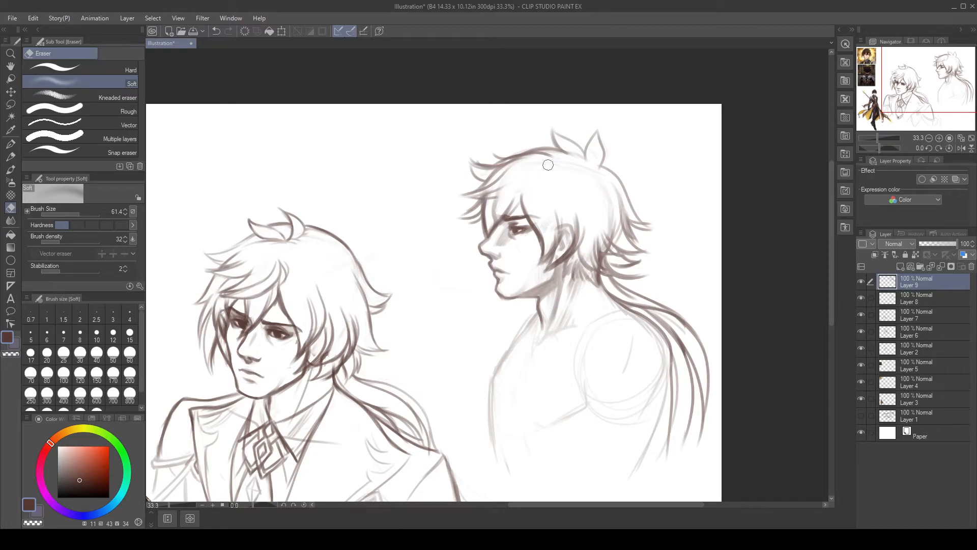
pyautogui.press('b')
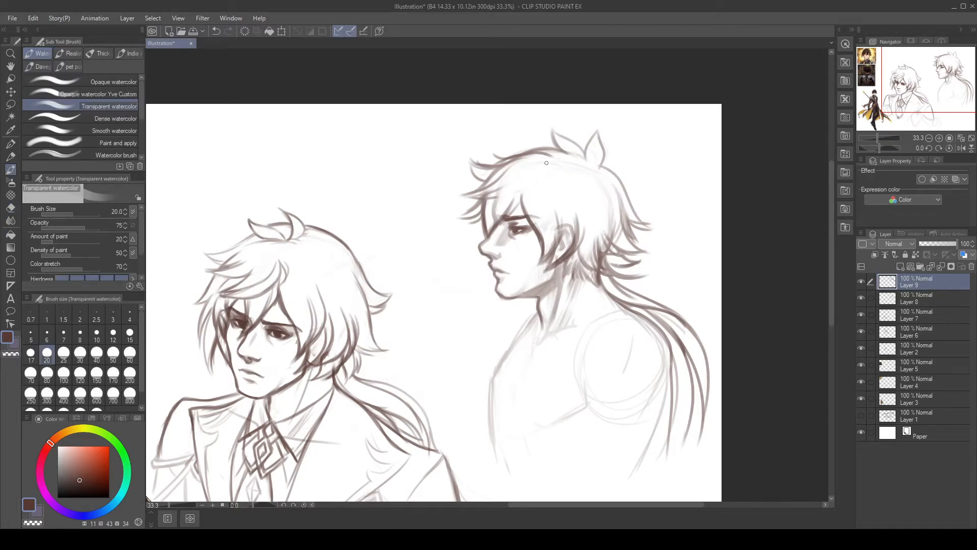
pyautogui.moveTo(552, 158); pyautogui.dragTo(507, 194)
pyautogui.hotkey('ctrl', 'z')
pyautogui.moveTo(545, 157)
pyautogui.mouseDown()
pyautogui.moveTo(506, 189)
pyautogui.moveTo(480, 201)
pyautogui.moveTo(521, 164)
pyautogui.moveTo(470, 196)
pyautogui.moveTo(502, 186)
pyautogui.moveTo(506, 165)
pyautogui.moveTo(480, 193)
pyautogui.moveTo(513, 151)
pyautogui.moveTo(529, 158)
pyautogui.moveTo(458, 188)
pyautogui.mouseUp()
pyautogui.press('e')
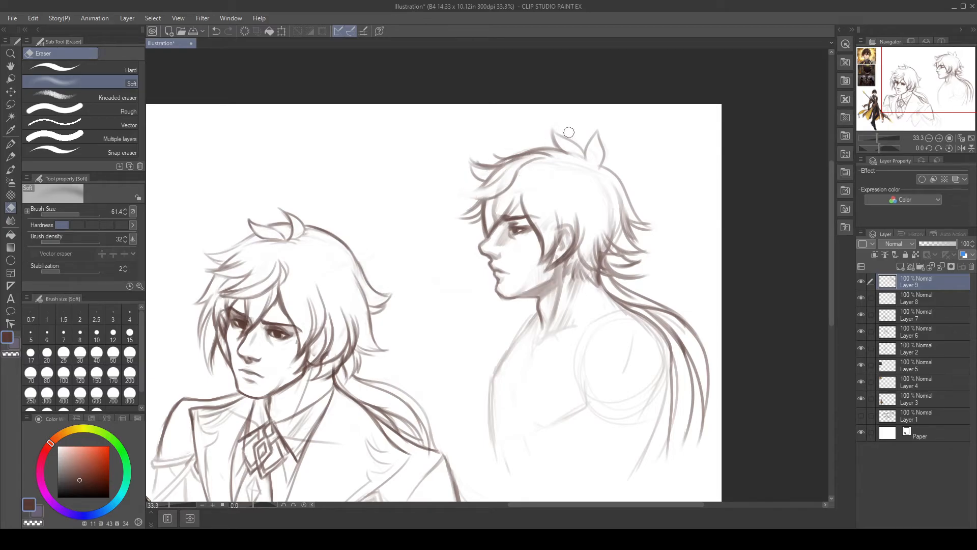
pyautogui.press('b')
pyautogui.moveTo(547, 157)
pyautogui.mouseDown()
pyautogui.moveTo(510, 194)
pyautogui.moveTo(547, 160)
pyautogui.moveTo(525, 211)
pyautogui.moveTo(548, 208)
pyautogui.moveTo(534, 162)
pyautogui.moveTo(527, 221)
pyautogui.mouseUp()
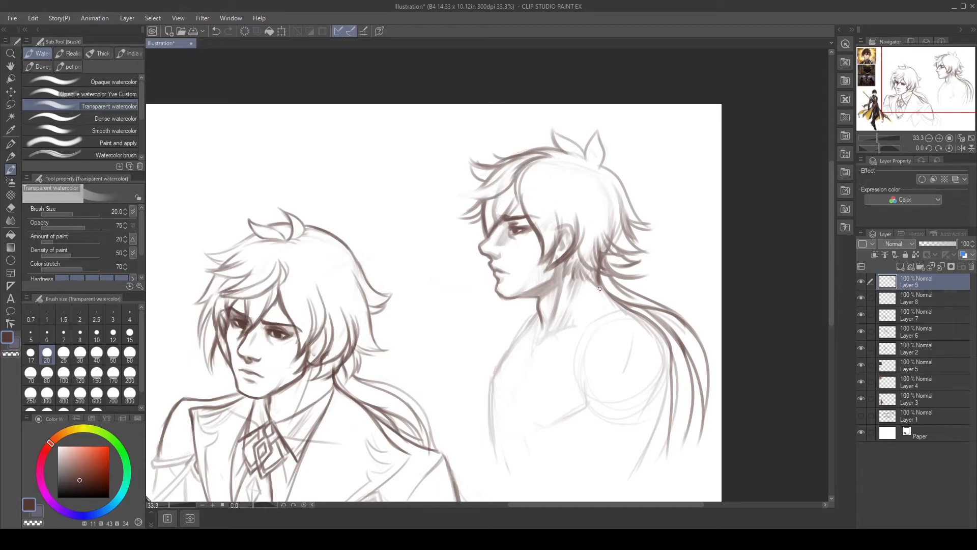
# Step: Add short pointed strands to the profile figure's fringe above the forehead, undoing the stray strokes
pyautogui.moveTo(491, 187)
pyautogui.mouseDown()
pyautogui.moveTo(471, 183)
pyautogui.moveTo(480, 198)
pyautogui.mouseUp()
pyautogui.moveTo(483, 186)
pyautogui.mouseDown()
pyautogui.moveTo(510, 193)
pyautogui.moveTo(489, 231)
pyautogui.moveTo(524, 183)
pyautogui.moveTo(515, 193)
pyautogui.moveTo(524, 211)
pyautogui.moveTo(513, 181)
pyautogui.moveTo(525, 215)
pyautogui.mouseUp()
pyautogui.hotkey('ctrl', 'z')
pyautogui.hotkey('ctrl', 'z')
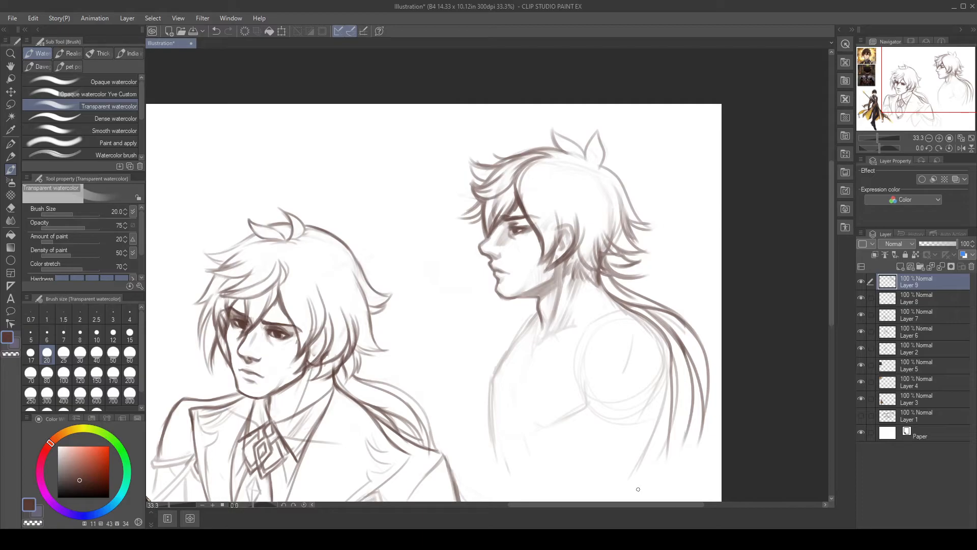
# Step: Touch up the profile figure's lips and the hair strand in front of the eye with short dark strokes
pyautogui.moveTo(501, 275); pyautogui.dragTo(512, 273)
pyautogui.moveTo(498, 225); pyautogui.dragTo(488, 241)
pyautogui.hotkey('ctrl', 'z')
pyautogui.moveTo(502, 225); pyautogui.dragTo(494, 230)
# Step: Lighten the sideburn in front of the profile figure's ear and redraw the strands and shadow under the jaw
pyautogui.moveTo(686, 310); pyautogui.dragTo(678, 340)
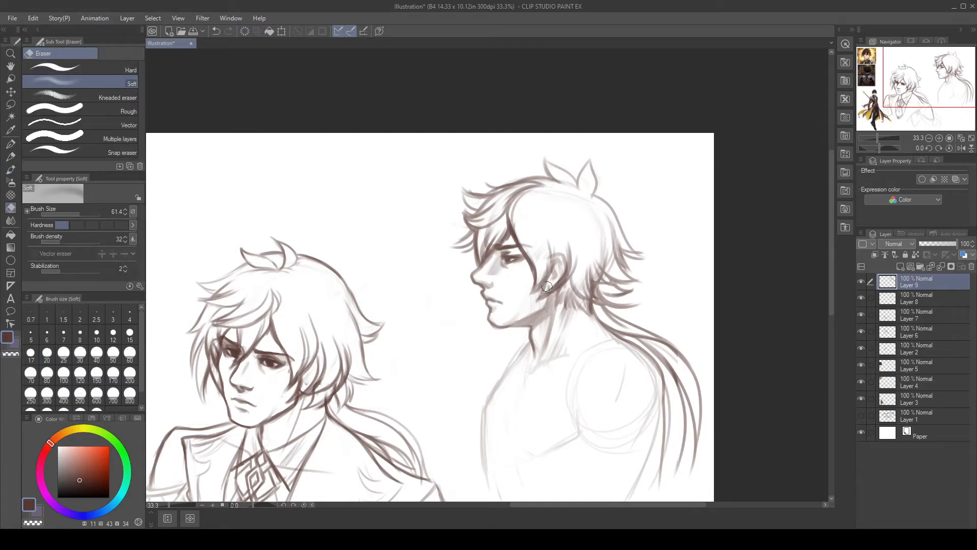
pyautogui.moveTo(547, 278); pyautogui.dragTo(539, 297)
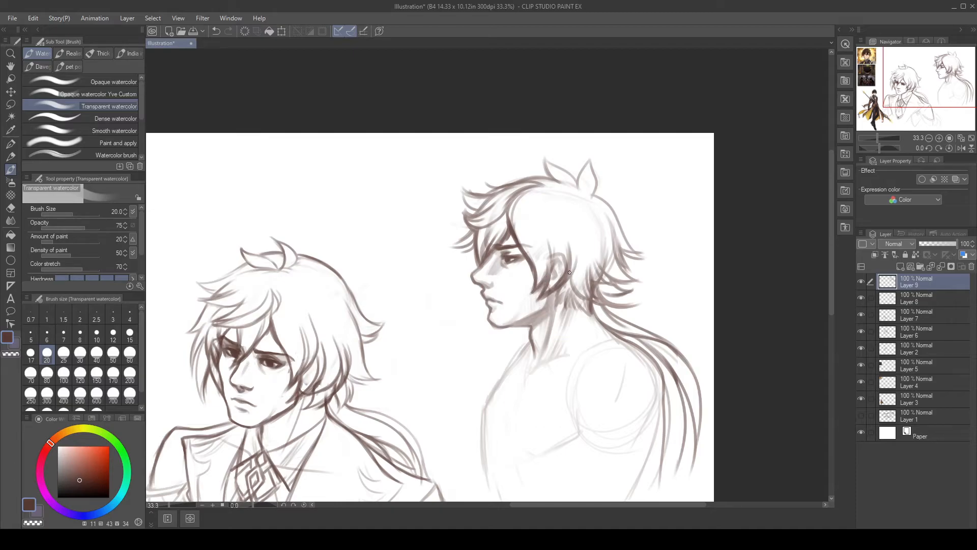
pyautogui.moveTo(574, 256)
pyautogui.mouseDown()
pyautogui.moveTo(563, 283)
pyautogui.moveTo(569, 277)
pyautogui.moveTo(582, 299)
pyautogui.moveTo(570, 289)
pyautogui.moveTo(548, 310)
pyautogui.mouseUp()
pyautogui.hotkey('ctrl', 'z')
pyautogui.moveTo(538, 315)
pyautogui.mouseDown()
pyautogui.moveTo(556, 288)
pyautogui.moveTo(550, 328)
pyautogui.mouseUp()
pyautogui.moveTo(554, 182); pyautogui.dragTo(598, 216)
pyautogui.hotkey('ctrl', 'z')
pyautogui.hotkey('ctrl', 'z')
pyautogui.hotkey('ctrl', 'z')
pyautogui.hotkey('ctrl', 'z')
pyautogui.hotkey('ctrl', 'z')
pyautogui.moveTo(566, 186)
pyautogui.mouseDown()
pyautogui.moveTo(599, 212)
pyautogui.moveTo(603, 232)
pyautogui.mouseUp()
pyautogui.hotkey('ctrl', 'z')
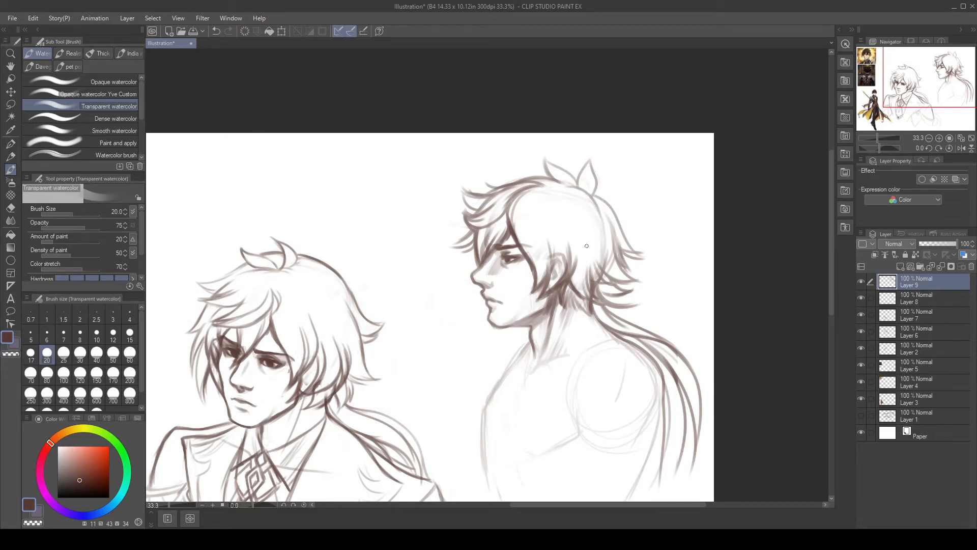
pyautogui.moveTo(568, 199)
pyautogui.mouseDown()
pyautogui.moveTo(598, 230)
pyautogui.moveTo(624, 213)
pyautogui.moveTo(563, 217)
pyautogui.moveTo(588, 243)
pyautogui.moveTo(588, 216)
pyautogui.moveTo(560, 198)
pyautogui.moveTo(571, 239)
pyautogui.moveTo(556, 223)
pyautogui.moveTo(580, 244)
pyautogui.mouseUp()
pyautogui.hotkey('ctrl', 'z')
# Step: Draw curved hair strands across the side of the profile figure's head above the ear
pyautogui.moveTo(529, 205); pyautogui.dragTo(532, 233)
pyautogui.moveTo(539, 186)
pyautogui.mouseDown()
pyautogui.moveTo(532, 231)
pyautogui.moveTo(529, 215)
pyautogui.moveTo(544, 260)
pyautogui.mouseUp()
pyautogui.moveTo(541, 220); pyautogui.dragTo(554, 259)
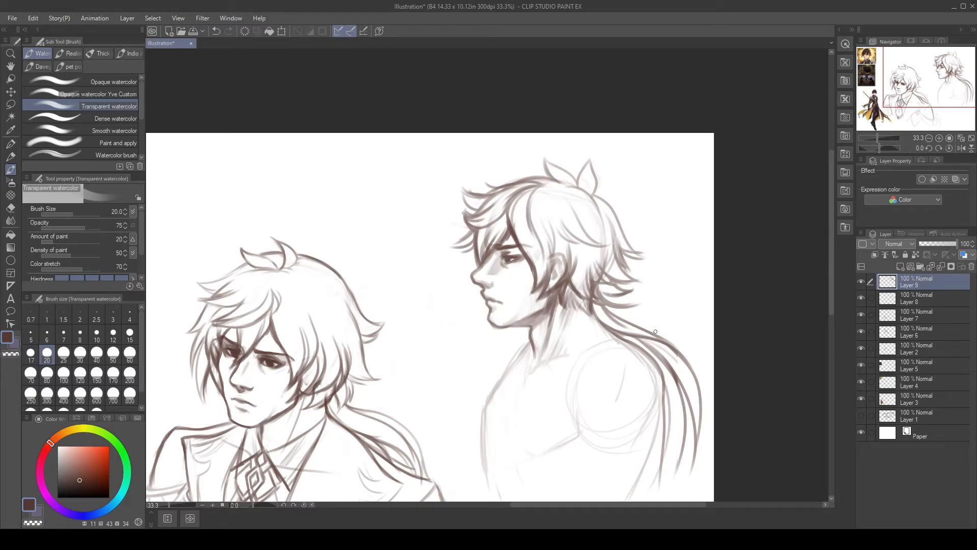
pyautogui.moveTo(513, 212)
pyautogui.mouseDown()
pyautogui.moveTo(538, 249)
pyautogui.moveTo(531, 242)
pyautogui.mouseUp()
pyautogui.hotkey('ctrl', 'z')
pyautogui.moveTo(516, 215); pyautogui.dragTo(545, 262)
pyautogui.hotkey('ctrl', 'z')
pyautogui.hotkey('ctrl', 'z')
pyautogui.press('e')
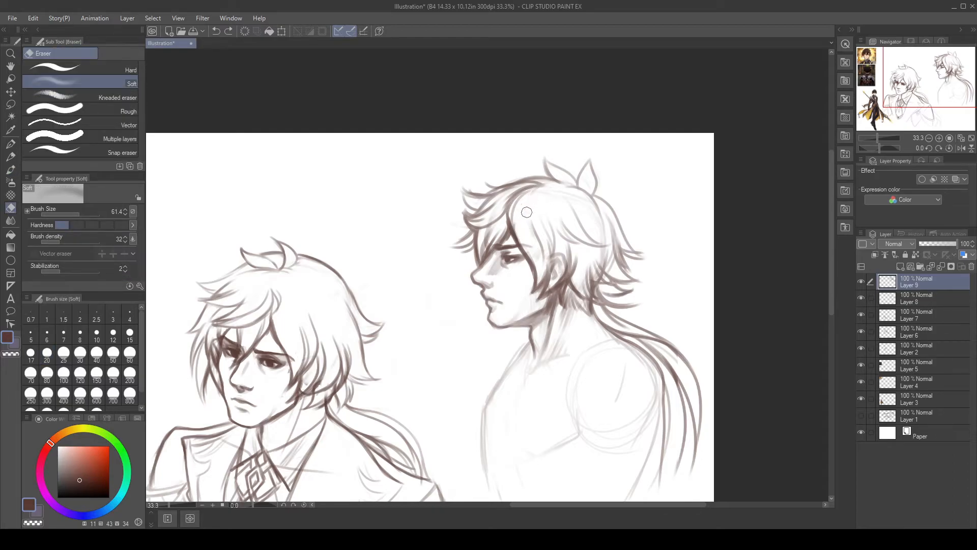
pyautogui.press('b')
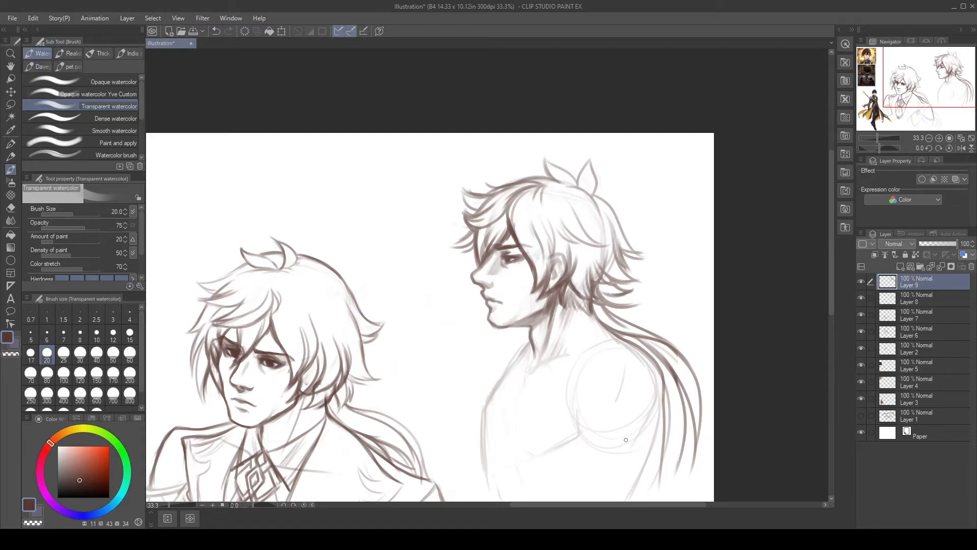
# Step: Draw long strands falling in front of the profile figure's ear and one at the back of the head
pyautogui.moveTo(538, 234); pyautogui.dragTo(545, 280)
pyautogui.moveTo(551, 235); pyautogui.dragTo(541, 280)
pyautogui.hotkey('ctrl', 'z')
pyautogui.moveTo(551, 231)
pyautogui.mouseDown()
pyautogui.moveTo(541, 286)
pyautogui.moveTo(543, 273)
pyautogui.mouseUp()
pyautogui.moveTo(600, 214); pyautogui.dragTo(629, 244)
# Step: Soften the dark fringe strand beside the profile figure's eye with the Soft eraser
pyautogui.press('e')
pyautogui.moveTo(508, 221)
pyautogui.mouseDown()
pyautogui.moveTo(530, 251)
pyautogui.moveTo(534, 279)
pyautogui.mouseUp()
pyautogui.press('b')
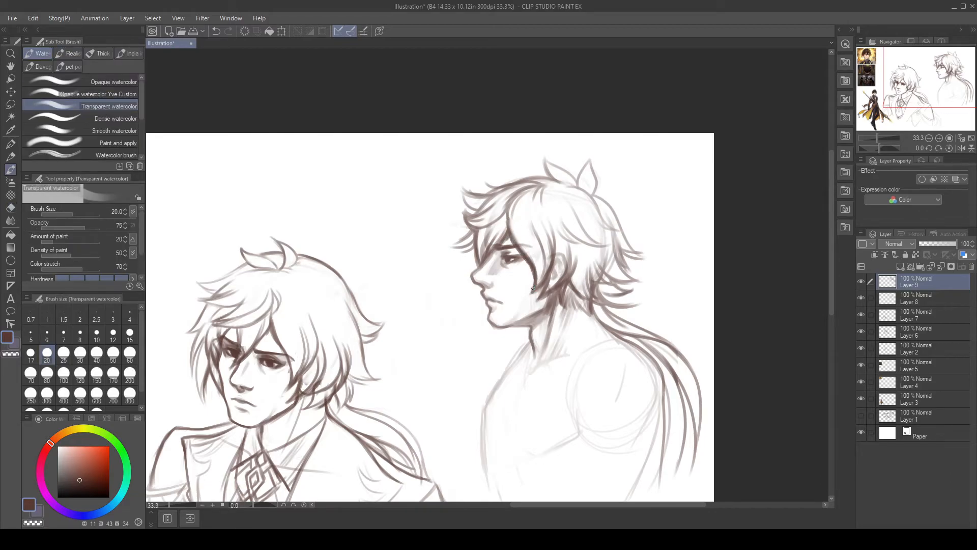
pyautogui.press('e')
pyautogui.moveTo(510, 217); pyautogui.dragTo(534, 271)
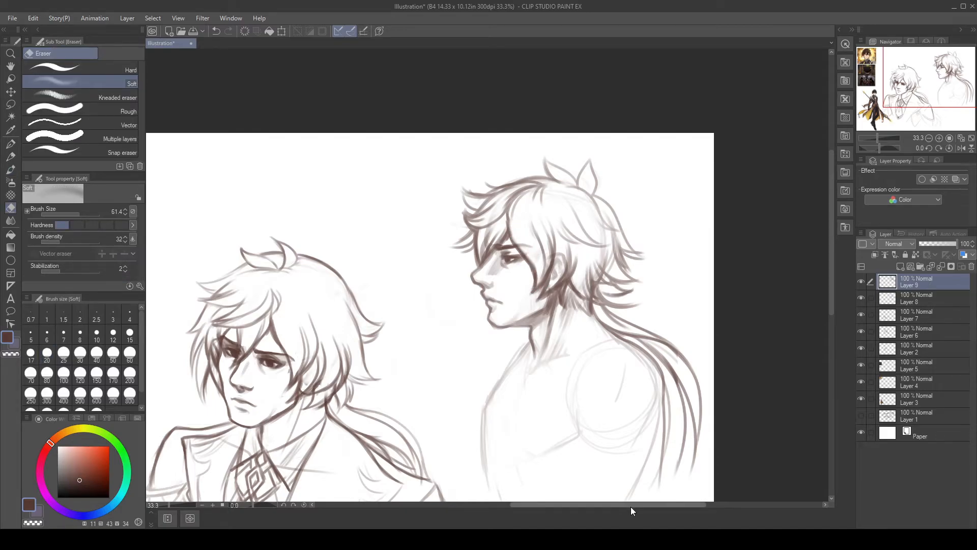
pyautogui.press('b')
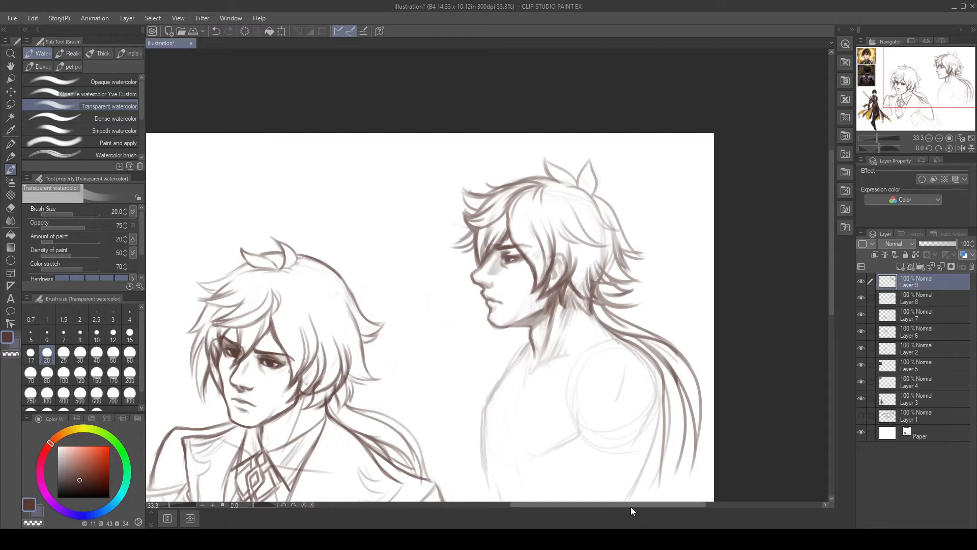
# Step: Draw the profile figure's shirt collar around the neck and the long neckline edge running down the chest
pyautogui.moveTo(664, 402); pyautogui.dragTo(682, 362)
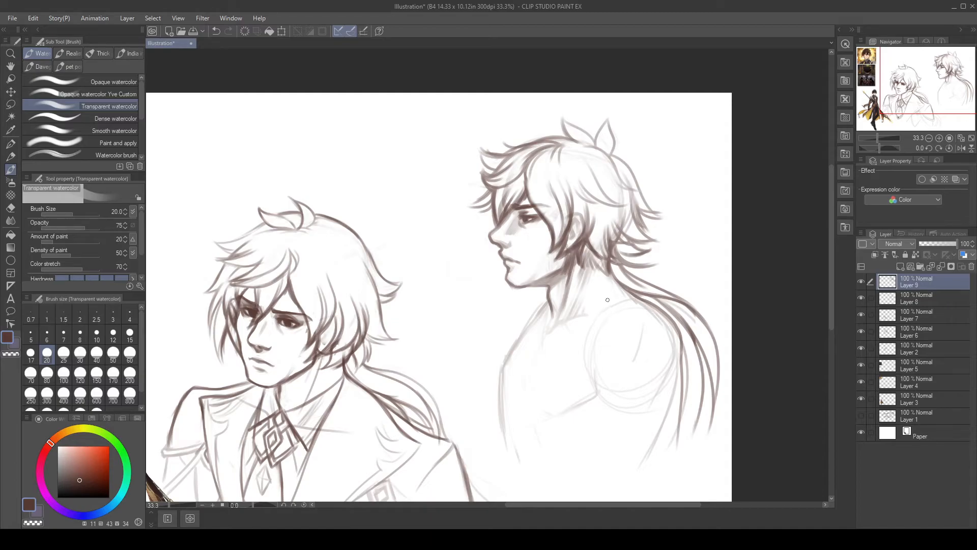
pyautogui.moveTo(610, 278); pyautogui.dragTo(546, 329)
pyautogui.hotkey('ctrl', 'z')
pyautogui.moveTo(614, 280); pyautogui.dragTo(564, 323)
pyautogui.moveTo(550, 326)
pyautogui.mouseDown()
pyautogui.moveTo(546, 343)
pyautogui.moveTo(531, 341)
pyautogui.moveTo(552, 336)
pyautogui.moveTo(534, 337)
pyautogui.mouseUp()
pyautogui.hotkey('ctrl', 'z')
pyautogui.hotkey('ctrl', 'z')
pyautogui.hotkey('ctrl', 'z')
pyautogui.moveTo(546, 326); pyautogui.dragTo(547, 346)
pyautogui.moveTo(575, 316)
pyautogui.mouseDown()
pyautogui.moveTo(550, 328)
pyautogui.moveTo(551, 306)
pyautogui.moveTo(546, 320)
pyautogui.mouseUp()
pyautogui.hotkey('ctrl', 'z')
pyautogui.moveTo(618, 281); pyautogui.dragTo(529, 411)
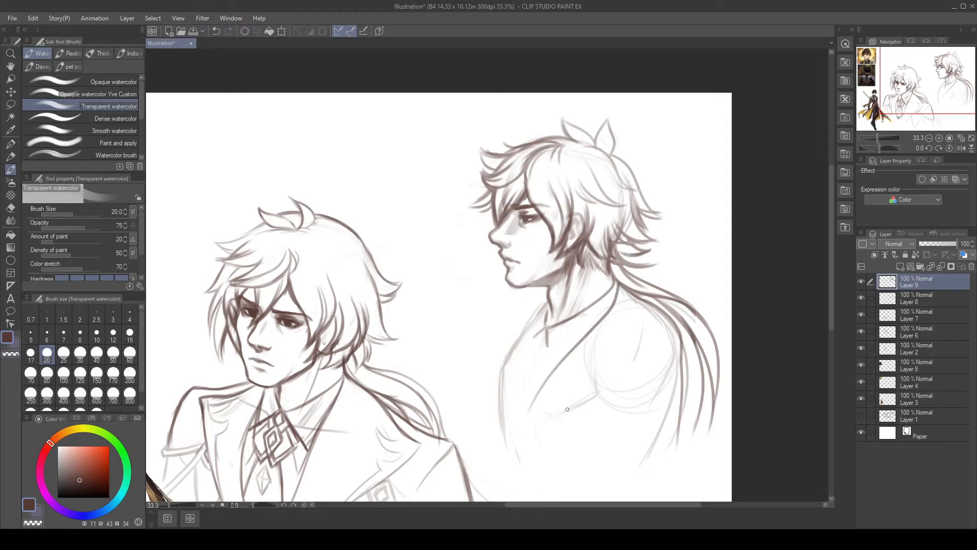
# Step: Draw the pointed front tip of the shirt collar below the profile figure's throat
pyautogui.moveTo(547, 335)
pyautogui.mouseDown()
pyautogui.moveTo(550, 362)
pyautogui.moveTo(513, 348)
pyautogui.mouseUp()
pyautogui.hotkey('ctrl', 'z')
pyautogui.hotkey('ctrl', 'z')
pyautogui.moveTo(546, 328)
pyautogui.mouseDown()
pyautogui.moveTo(524, 344)
pyautogui.moveTo(546, 343)
pyautogui.moveTo(542, 326)
pyautogui.moveTo(518, 346)
pyautogui.moveTo(553, 363)
pyautogui.mouseUp()
pyautogui.press('e')
pyautogui.press('b')
# Step: Try out the far edge of the collar where it meets the profile figure's throat
pyautogui.moveTo(546, 298); pyautogui.dragTo(505, 334)
pyautogui.hotkey('ctrl', 'z')
pyautogui.moveTo(547, 299); pyautogui.dragTo(522, 308)
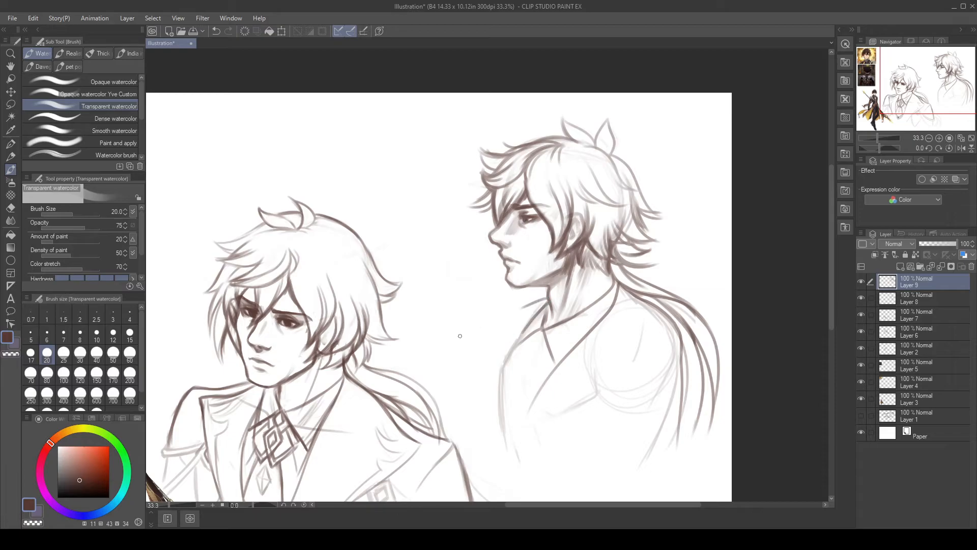
pyautogui.hotkey('ctrl', 'z')
pyautogui.moveTo(547, 298)
pyautogui.mouseDown()
pyautogui.moveTo(522, 314)
pyautogui.moveTo(533, 307)
pyautogui.mouseUp()
pyautogui.hotkey('ctrl', 'z')
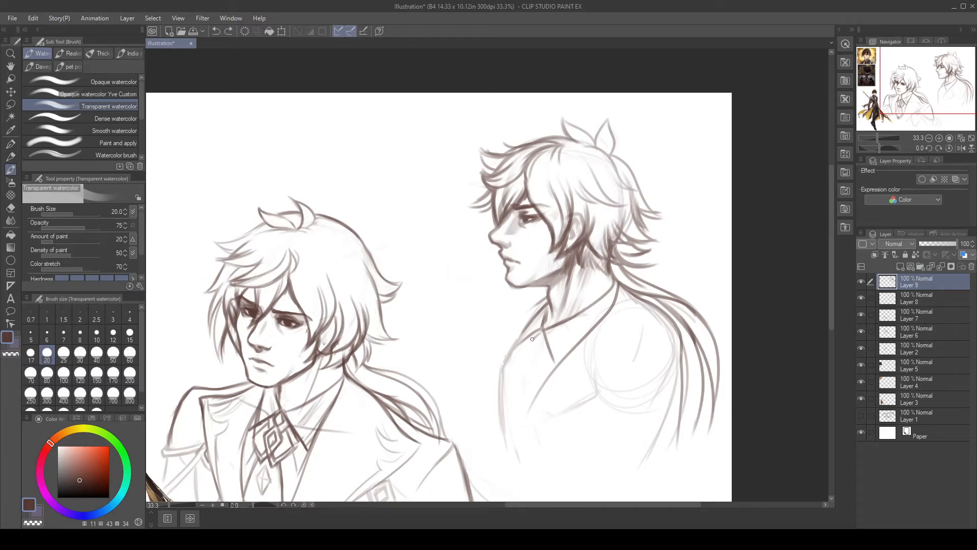
# Step: Draw the diamond-patterned tie ornament beneath the profile figure's collar
pyautogui.moveTo(535, 337)
pyautogui.mouseDown()
pyautogui.moveTo(532, 345)
pyautogui.moveTo(528, 338)
pyautogui.moveTo(548, 344)
pyautogui.mouseUp()
pyautogui.hotkey('ctrl', 'z')
pyautogui.moveTo(535, 351)
pyautogui.mouseDown()
pyautogui.moveTo(545, 345)
pyautogui.moveTo(532, 348)
pyautogui.moveTo(535, 361)
pyautogui.moveTo(528, 349)
pyautogui.moveTo(516, 384)
pyautogui.moveTo(534, 360)
pyautogui.moveTo(508, 373)
pyautogui.moveTo(527, 380)
pyautogui.moveTo(554, 365)
pyautogui.moveTo(523, 385)
pyautogui.moveTo(555, 371)
pyautogui.moveTo(507, 377)
pyautogui.mouseUp()
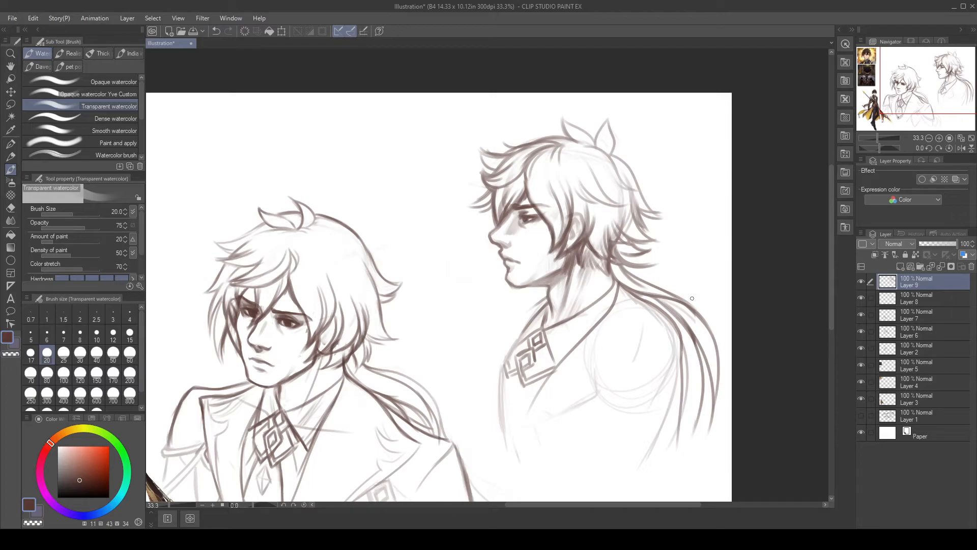
pyautogui.moveTo(511, 353)
pyautogui.mouseDown()
pyautogui.moveTo(503, 377)
pyautogui.moveTo(510, 359)
pyautogui.moveTo(506, 374)
pyautogui.moveTo(507, 364)
pyautogui.moveTo(521, 380)
pyautogui.mouseUp()
# Step: Draw the chest contour running down along the far side of the tie ornament
pyautogui.press('e')
pyautogui.press('b')
pyautogui.moveTo(517, 344); pyautogui.dragTo(497, 403)
pyautogui.press('e')
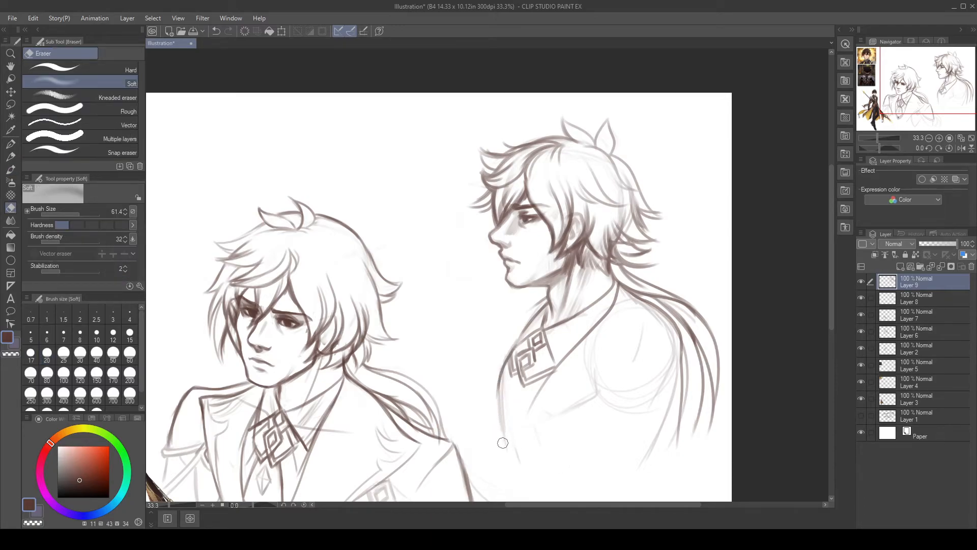
pyautogui.press('b')
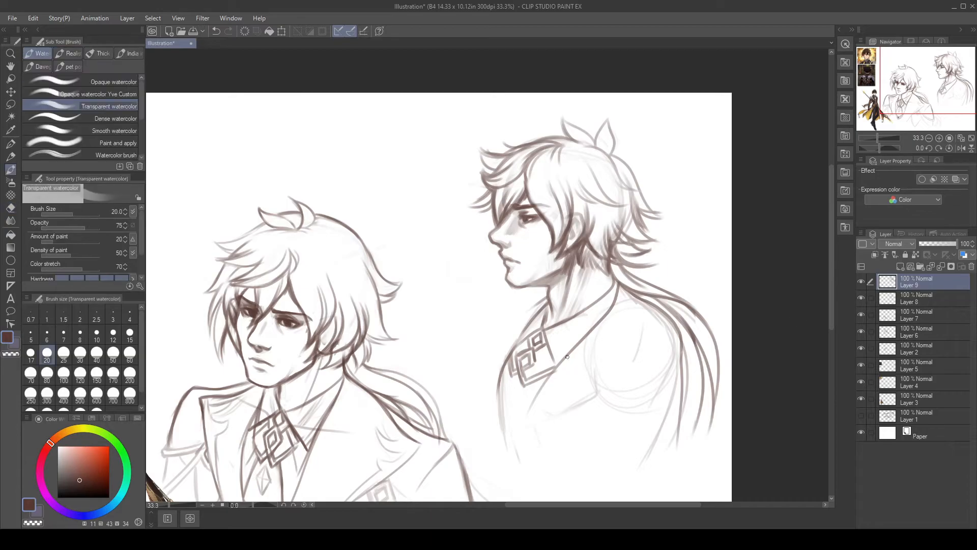
pyautogui.moveTo(560, 357); pyautogui.dragTo(520, 426)
pyautogui.moveTo(499, 377)
pyautogui.mouseDown()
pyautogui.moveTo(503, 431)
pyautogui.moveTo(569, 354)
pyautogui.mouseUp()
pyautogui.hotkey('ctrl', 'z')
pyautogui.press('e')
pyautogui.moveTo(501, 374)
pyautogui.mouseDown()
pyautogui.moveTo(496, 441)
pyautogui.moveTo(530, 412)
pyautogui.moveTo(562, 360)
pyautogui.moveTo(524, 396)
pyautogui.moveTo(554, 350)
pyautogui.moveTo(520, 364)
pyautogui.moveTo(550, 357)
pyautogui.moveTo(527, 384)
pyautogui.mouseUp()
pyautogui.press('b')
pyautogui.hotkey('ctrl', 'z')
pyautogui.hotkey('ctrl', 'z')
pyautogui.hotkey('ctrl', 'z')
# Step: Strengthen the near edge of the tie ornament and draw the vest's neckline edge from the collar down the chest
pyautogui.moveTo(558, 339)
pyautogui.mouseDown()
pyautogui.moveTo(546, 368)
pyautogui.moveTo(556, 365)
pyautogui.mouseUp()
pyautogui.moveTo(604, 320); pyautogui.dragTo(533, 401)
pyautogui.hotkey('ctrl', 'z')
pyautogui.moveTo(599, 323); pyautogui.dragTo(532, 411)
pyautogui.moveTo(555, 370); pyautogui.dragTo(517, 459)
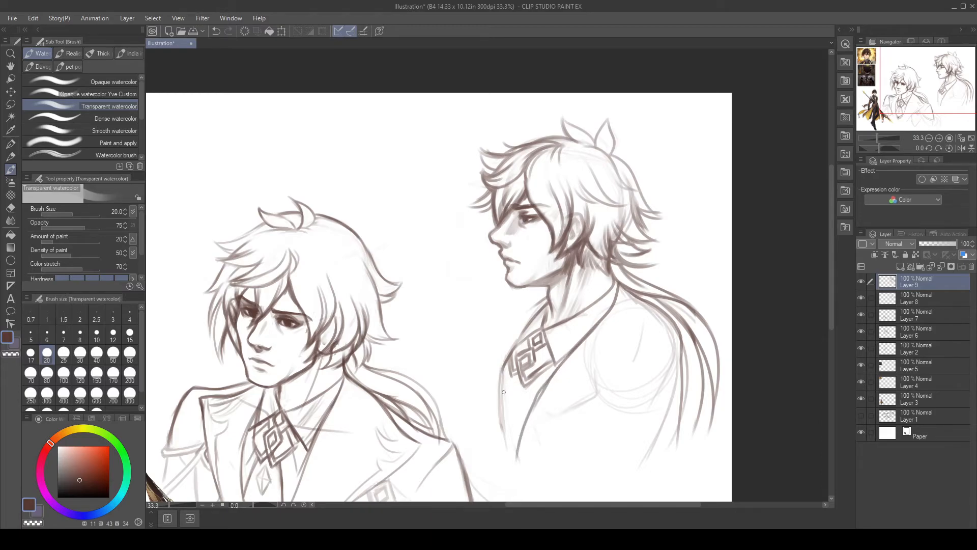
# Step: Draw a small diamond pendant on the tie below the large ornament
pyautogui.moveTo(513, 381)
pyautogui.mouseDown()
pyautogui.moveTo(509, 407)
pyautogui.moveTo(515, 392)
pyautogui.mouseUp()
pyautogui.hotkey('ctrl', 'z')
pyautogui.hotkey('ctrl', 'z')
pyautogui.moveTo(507, 393); pyautogui.dragTo(517, 393)
# Step: Draw the far lapel edge from the throat down past the tie ornament
pyautogui.moveTo(512, 349); pyautogui.dragTo(492, 400)
pyautogui.moveTo(544, 301)
pyautogui.mouseDown()
pyautogui.moveTo(491, 317)
pyautogui.moveTo(483, 402)
pyautogui.mouseUp()
pyautogui.hotkey('ctrl', 'z')
pyautogui.hotkey('ctrl', 'z')
pyautogui.moveTo(545, 296)
pyautogui.mouseDown()
pyautogui.moveTo(523, 317)
pyautogui.moveTo(489, 402)
pyautogui.mouseUp()
# Step: Draw the near coat lapel from the back of the neck to its corner and down across the chest
pyautogui.moveTo(617, 280); pyautogui.dragTo(644, 356)
pyautogui.hotkey('ctrl', 'z')
pyautogui.moveTo(617, 286); pyautogui.dragTo(643, 360)
pyautogui.hotkey('ctrl', 'z')
pyautogui.moveTo(617, 288)
pyautogui.mouseDown()
pyautogui.moveTo(640, 353)
pyautogui.moveTo(559, 433)
pyautogui.mouseUp()
pyautogui.hotkey('ctrl', 'z')
pyautogui.moveTo(640, 326)
pyautogui.mouseDown()
pyautogui.moveTo(656, 332)
pyautogui.moveTo(644, 359)
pyautogui.moveTo(549, 443)
pyautogui.mouseUp()
pyautogui.moveTo(660, 339); pyautogui.dragTo(551, 431)
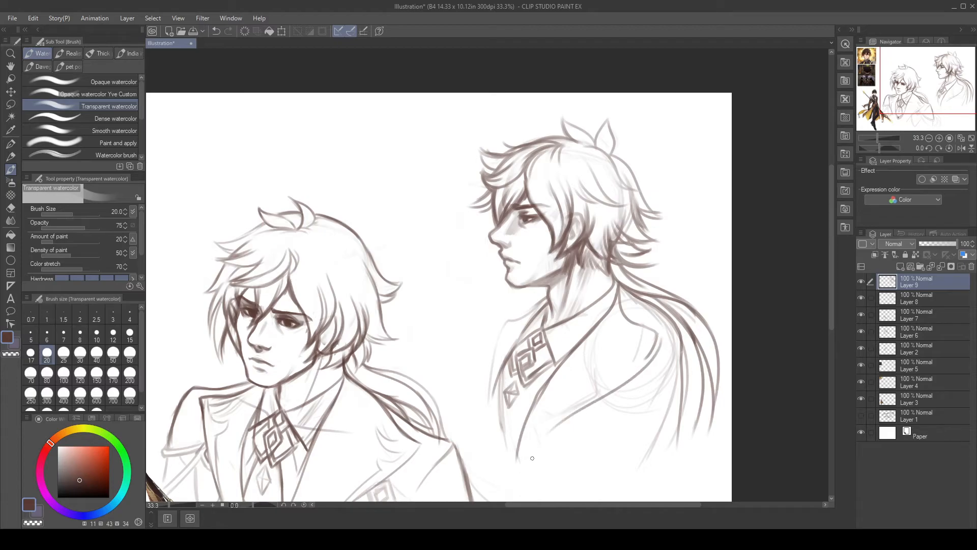
# Step: Draw the coat's far shoulder and sleeve outline and the outer edge of the far lapel
pyautogui.moveTo(541, 298)
pyautogui.mouseDown()
pyautogui.moveTo(484, 316)
pyautogui.moveTo(474, 344)
pyautogui.mouseUp()
pyautogui.hotkey('ctrl', 'z')
pyautogui.moveTo(529, 308)
pyautogui.mouseDown()
pyautogui.moveTo(489, 319)
pyautogui.moveTo(470, 365)
pyautogui.mouseUp()
pyautogui.moveTo(621, 288); pyautogui.dragTo(686, 333)
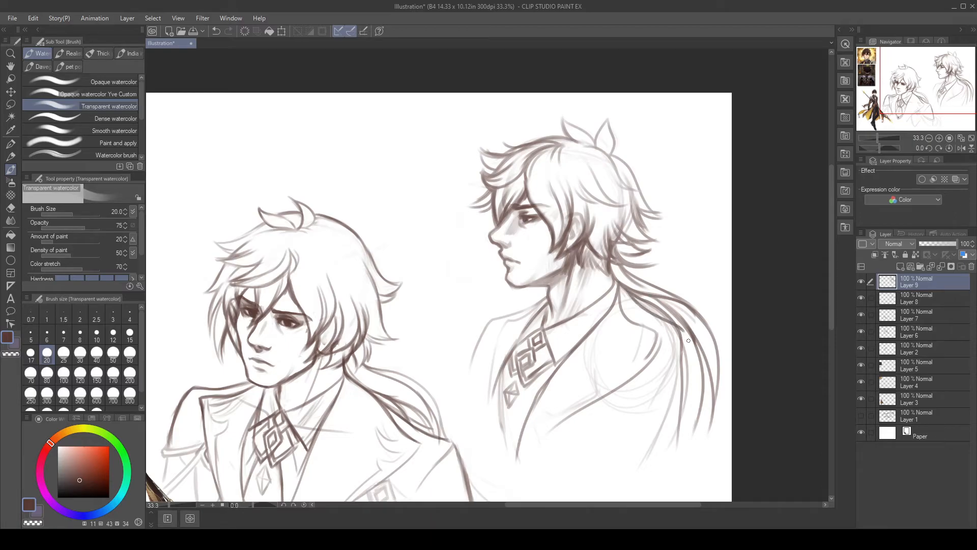
pyautogui.moveTo(630, 318)
pyautogui.mouseDown()
pyautogui.moveTo(667, 336)
pyautogui.moveTo(650, 360)
pyautogui.mouseUp()
pyautogui.hotkey('ctrl', 'z')
pyautogui.moveTo(506, 322)
pyautogui.mouseDown()
pyautogui.moveTo(531, 314)
pyautogui.moveTo(490, 374)
pyautogui.mouseUp()
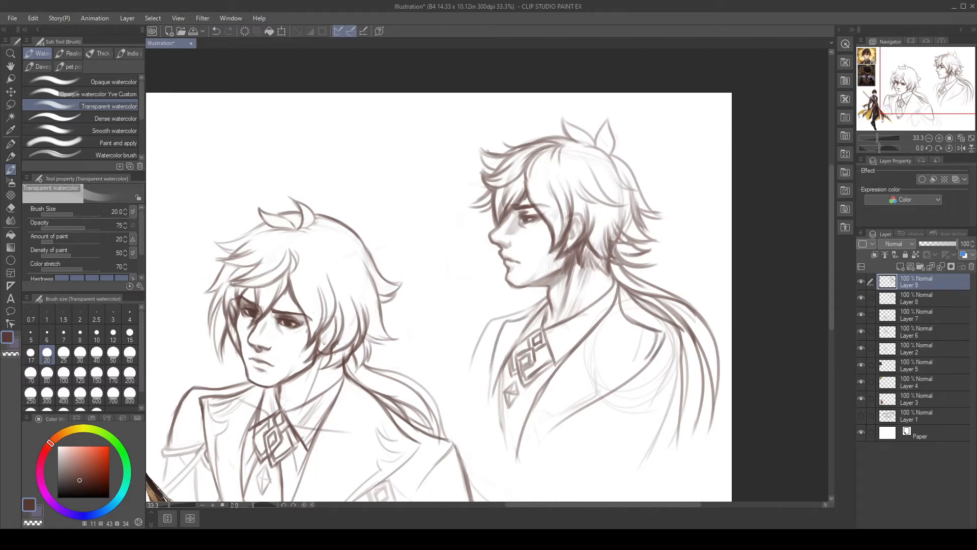
pyautogui.moveTo(505, 325)
pyautogui.mouseDown()
pyautogui.moveTo(490, 347)
pyautogui.moveTo(482, 407)
pyautogui.mouseUp()
pyautogui.moveTo(493, 348); pyautogui.dragTo(482, 431)
# Step: Add leaf-shaped trim to both coat lapels and draw the tie's lower edge beside the pendant
pyautogui.moveTo(619, 308)
pyautogui.mouseDown()
pyautogui.moveTo(649, 335)
pyautogui.moveTo(627, 331)
pyautogui.moveTo(623, 350)
pyautogui.moveTo(640, 358)
pyautogui.moveTo(560, 420)
pyautogui.mouseUp()
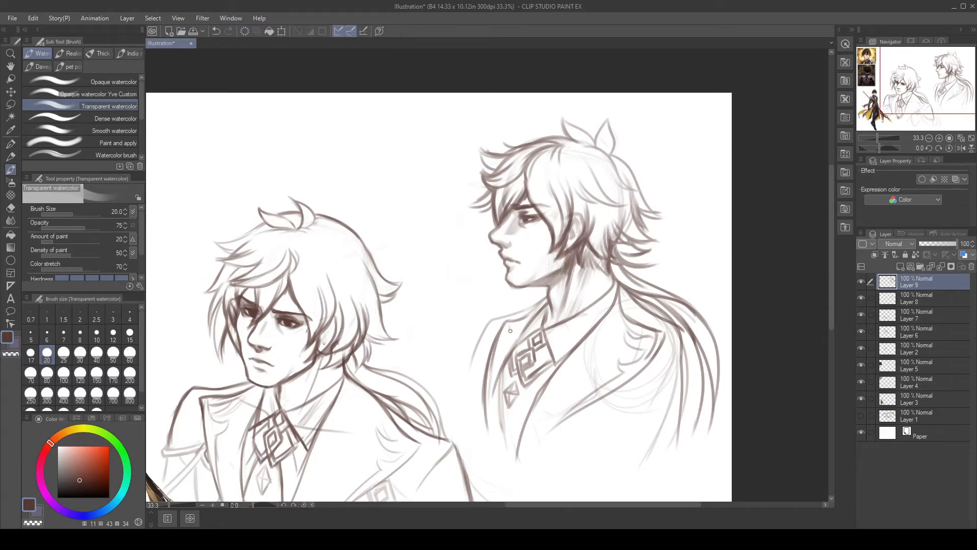
pyautogui.moveTo(506, 333); pyautogui.dragTo(497, 349)
pyautogui.moveTo(502, 345); pyautogui.dragTo(488, 385)
pyautogui.moveTo(521, 382)
pyautogui.mouseDown()
pyautogui.moveTo(494, 409)
pyautogui.moveTo(503, 388)
pyautogui.moveTo(492, 386)
pyautogui.moveTo(505, 450)
pyautogui.mouseUp()
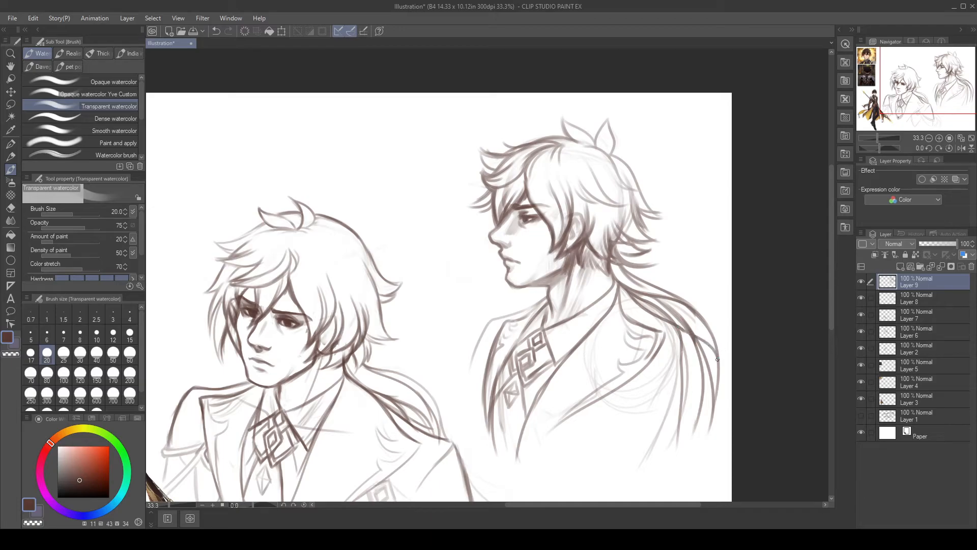
# Step: Erase the ponytail strands over the near sleeve and draw the coat's shoulder seam and upper sleeve outline
pyautogui.press('e')
pyautogui.moveTo(681, 344)
pyautogui.mouseDown()
pyautogui.moveTo(686, 381)
pyautogui.moveTo(670, 396)
pyautogui.moveTo(668, 360)
pyautogui.moveTo(696, 405)
pyautogui.moveTo(704, 373)
pyautogui.moveTo(683, 344)
pyautogui.moveTo(703, 352)
pyautogui.moveTo(679, 333)
pyautogui.moveTo(710, 353)
pyautogui.moveTo(678, 334)
pyautogui.moveTo(715, 395)
pyautogui.moveTo(683, 366)
pyautogui.moveTo(675, 377)
pyautogui.moveTo(699, 387)
pyautogui.moveTo(705, 433)
pyautogui.moveTo(714, 389)
pyautogui.moveTo(702, 442)
pyautogui.mouseUp()
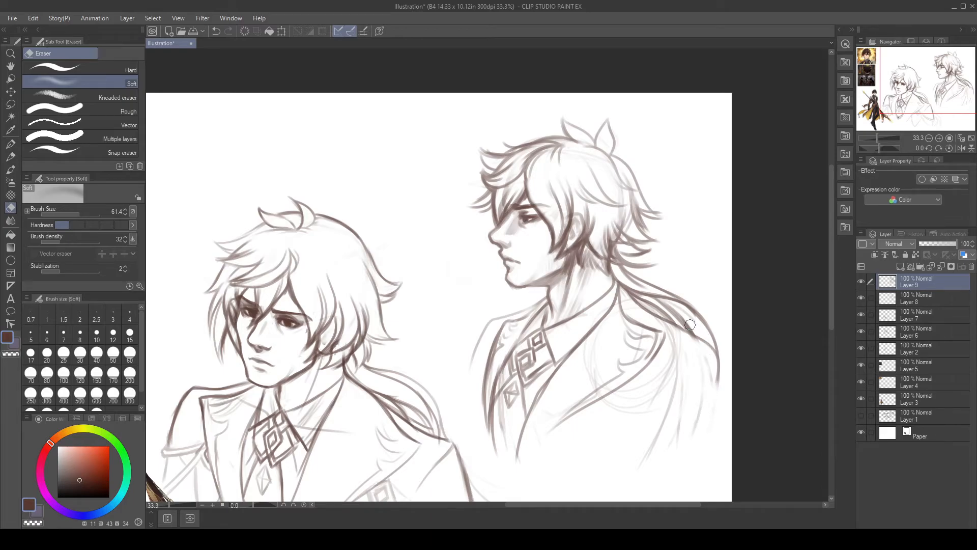
pyautogui.press('b')
pyautogui.moveTo(673, 324)
pyautogui.mouseDown()
pyautogui.moveTo(703, 345)
pyautogui.moveTo(693, 337)
pyautogui.mouseUp()
pyautogui.moveTo(688, 333)
pyautogui.mouseDown()
pyautogui.moveTo(711, 344)
pyautogui.moveTo(652, 379)
pyautogui.mouseUp()
pyautogui.moveTo(718, 348); pyautogui.dragTo(721, 427)
# Step: Draw the short sleeve's curved hem across the upper arm and a small fold near the armpit
pyautogui.moveTo(662, 420)
pyautogui.mouseDown()
pyautogui.moveTo(706, 436)
pyautogui.moveTo(661, 422)
pyautogui.moveTo(704, 448)
pyautogui.mouseUp()
pyautogui.hotkey('ctrl', 'z')
pyautogui.hotkey('ctrl', 'z')
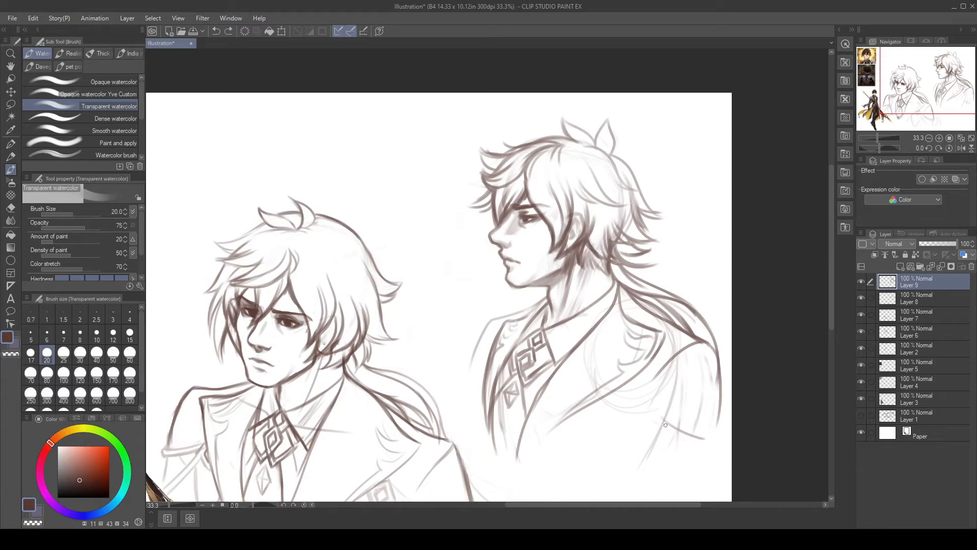
pyautogui.moveTo(659, 421)
pyautogui.mouseDown()
pyautogui.moveTo(719, 438)
pyautogui.moveTo(724, 412)
pyautogui.mouseUp()
pyautogui.moveTo(643, 375); pyautogui.dragTo(650, 389)
# Step: Draw the outer and inner edges of the arm below the short sleeve's hem
pyautogui.moveTo(714, 449); pyautogui.dragTo(715, 502)
pyautogui.moveTo(665, 429); pyautogui.dragTo(622, 501)
pyautogui.hotkey('ctrl', 'z')
pyautogui.moveTo(671, 432); pyautogui.dragTo(638, 502)
# Step: Draw the inner edge of the upper sleeve between the shoulder seam and the hem, undoing the unsatisfactory strokes
pyautogui.moveTo(706, 303); pyautogui.dragTo(726, 238)
pyautogui.hotkey('ctrl', 'z')
pyautogui.moveTo(690, 371); pyautogui.dragTo(656, 417)
pyautogui.hotkey('ctrl', 'z')
pyautogui.moveTo(673, 381); pyautogui.dragTo(629, 483)
pyautogui.hotkey('ctrl', 'z')
pyautogui.moveTo(672, 389); pyautogui.dragTo(655, 421)
pyautogui.moveTo(519, 344); pyautogui.dragTo(507, 410)
pyautogui.hotkey('ctrl', 'z')
# Step: Redraw the inner edge of the arm below the sleeve hem as a steeper, nearly vertical line
pyautogui.moveTo(732, 382); pyautogui.dragTo(731, 450)
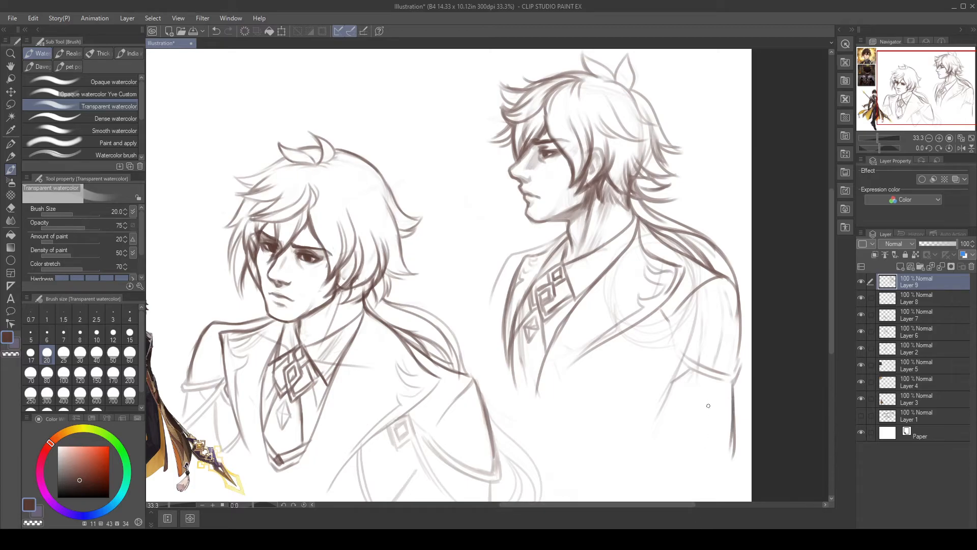
pyautogui.moveTo(669, 356); pyautogui.dragTo(670, 402)
pyautogui.hotkey('ctrl', 'z')
pyautogui.moveTo(655, 357); pyautogui.dragTo(662, 433)
pyautogui.moveTo(664, 384); pyautogui.dragTo(660, 455)
pyautogui.press('e')
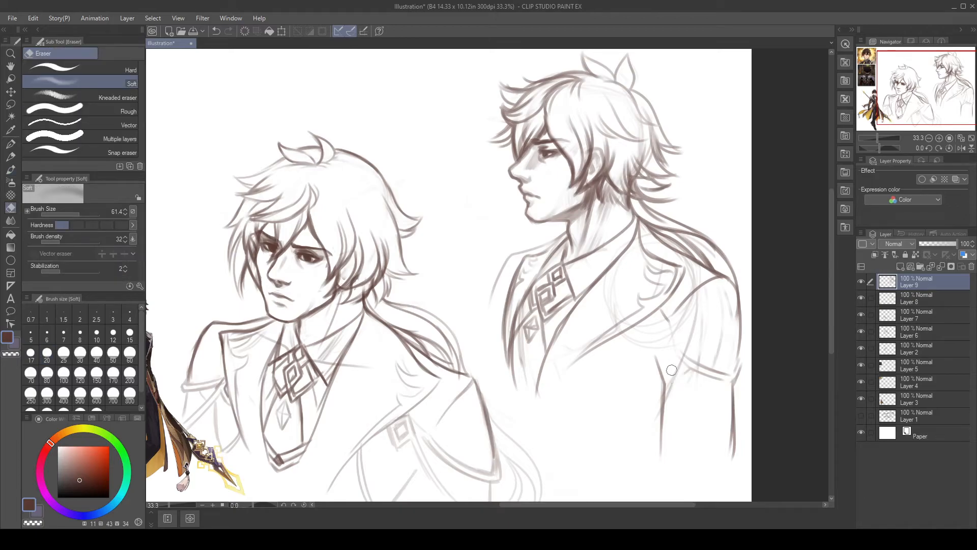
# Step: Soften and fade the inner and outer arm lines below the profile figure's sleeve hem with the Soft eraser
pyautogui.moveTo(667, 400); pyautogui.dragTo(661, 445)
pyautogui.moveTo(740, 426)
pyautogui.mouseDown()
pyautogui.moveTo(732, 460)
pyautogui.moveTo(733, 402)
pyautogui.moveTo(733, 420)
pyautogui.mouseUp()
pyautogui.moveTo(736, 386); pyautogui.dragTo(729, 424)
pyautogui.moveTo(666, 387); pyautogui.dragTo(661, 453)
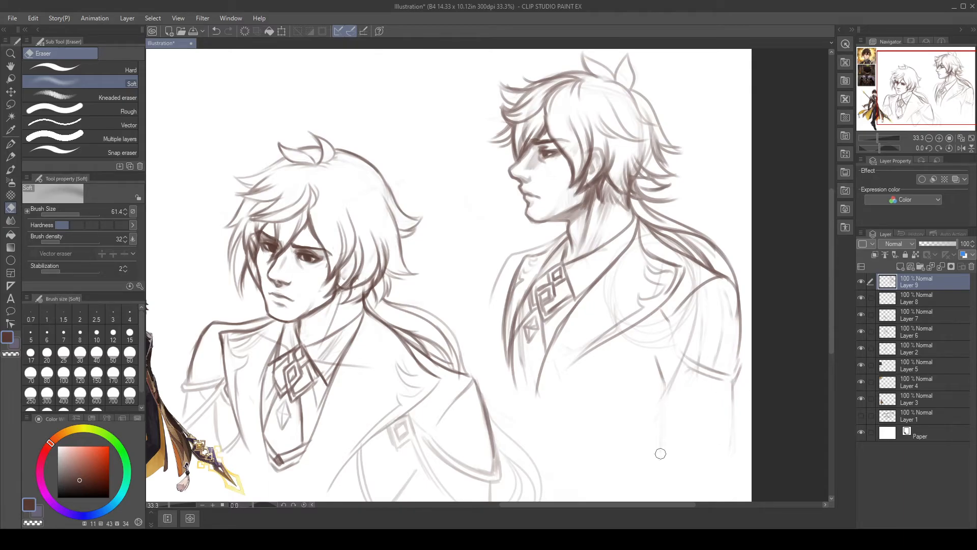
# Step: Redraw the inner and outer arm edges below the sleeve hem, then erase their stray lower ends
pyautogui.press('b')
pyautogui.moveTo(734, 381); pyautogui.dragTo(739, 452)
pyautogui.moveTo(662, 382); pyautogui.dragTo(665, 458)
pyautogui.hotkey('ctrl', 'z')
pyautogui.hotkey('ctrl', 'y')
pyautogui.moveTo(664, 375); pyautogui.dragTo(672, 467)
pyautogui.moveTo(665, 393); pyautogui.dragTo(655, 418)
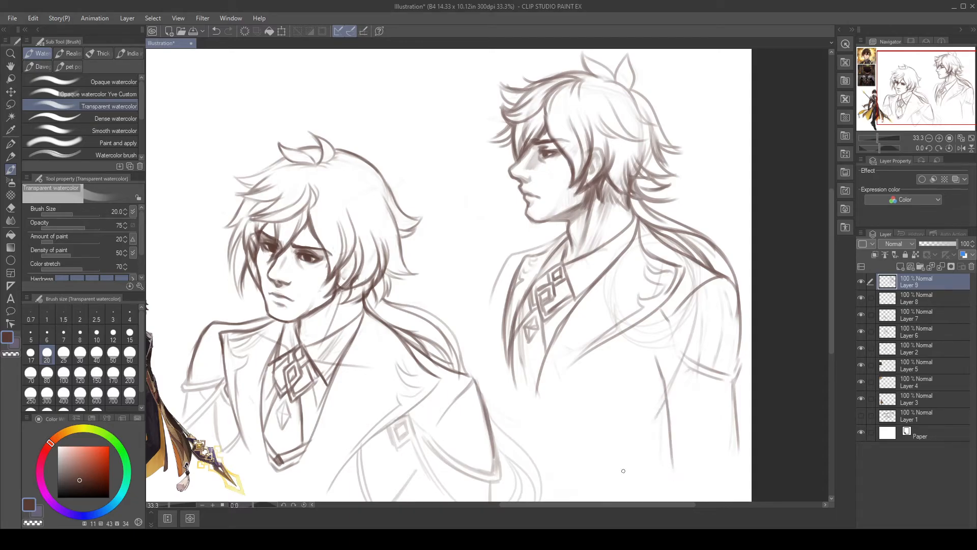
pyautogui.hotkey('ctrl', 'z')
pyautogui.press('e')
pyautogui.moveTo(676, 458)
pyautogui.mouseDown()
pyautogui.moveTo(670, 432)
pyautogui.moveTo(661, 436)
pyautogui.moveTo(660, 469)
pyautogui.mouseUp()
pyautogui.moveTo(738, 455)
pyautogui.mouseDown()
pyautogui.moveTo(731, 391)
pyautogui.moveTo(737, 443)
pyautogui.mouseUp()
# Step: Redraw the outer arm edge below the sleeve hem so it slants outward, undoing the unsatisfactory strokes
pyautogui.press('b')
pyautogui.moveTo(736, 381); pyautogui.dragTo(749, 454)
pyautogui.hotkey('ctrl', 'z')
pyautogui.moveTo(737, 379); pyautogui.dragTo(750, 437)
pyautogui.hotkey('ctrl', 'z')
pyautogui.moveTo(737, 379)
pyautogui.mouseDown()
pyautogui.moveTo(748, 457)
pyautogui.moveTo(751, 448)
pyautogui.mouseUp()
pyautogui.hotkey('ctrl', 'z')
pyautogui.moveTo(740, 371); pyautogui.dragTo(750, 451)
# Step: Reinforce the outer contour of the near sleeve from the shoulder to the hem
pyautogui.moveTo(742, 319); pyautogui.dragTo(747, 359)
pyautogui.moveTo(741, 303); pyautogui.dragTo(747, 354)
pyautogui.moveTo(736, 282); pyautogui.dragTo(746, 350)
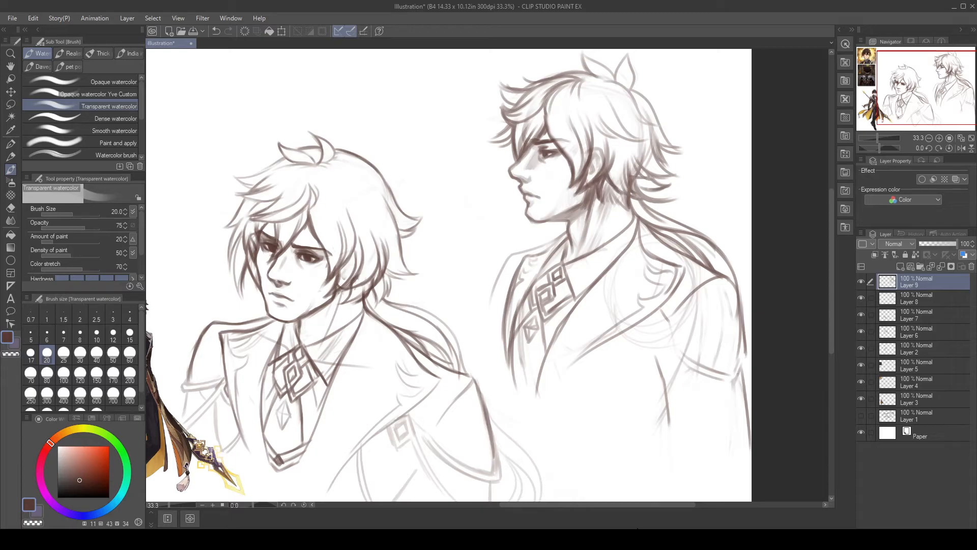
# Step: Draw the outer edge of the profile figure's far arm below the front shoulder, undoing the unsatisfactory strokes
pyautogui.moveTo(501, 275)
pyautogui.mouseDown()
pyautogui.moveTo(488, 310)
pyautogui.moveTo(489, 369)
pyautogui.mouseUp()
pyautogui.hotkey('ctrl', 'z')
pyautogui.moveTo(492, 307); pyautogui.dragTo(488, 356)
pyautogui.hotkey('ctrl', 'z')
pyautogui.moveTo(490, 319); pyautogui.dragTo(489, 349)
pyautogui.moveTo(489, 310); pyautogui.dragTo(488, 364)
# Step: Draw the armpit seam, the small pointed ornament below the lapel and the curved line crossing the near arm
pyautogui.moveTo(645, 321)
pyautogui.mouseDown()
pyautogui.moveTo(651, 346)
pyautogui.moveTo(642, 345)
pyautogui.mouseUp()
pyautogui.moveTo(628, 344)
pyautogui.mouseDown()
pyautogui.moveTo(625, 362)
pyautogui.moveTo(640, 362)
pyautogui.moveTo(723, 425)
pyautogui.mouseUp()
pyautogui.moveTo(666, 385); pyautogui.dragTo(734, 443)
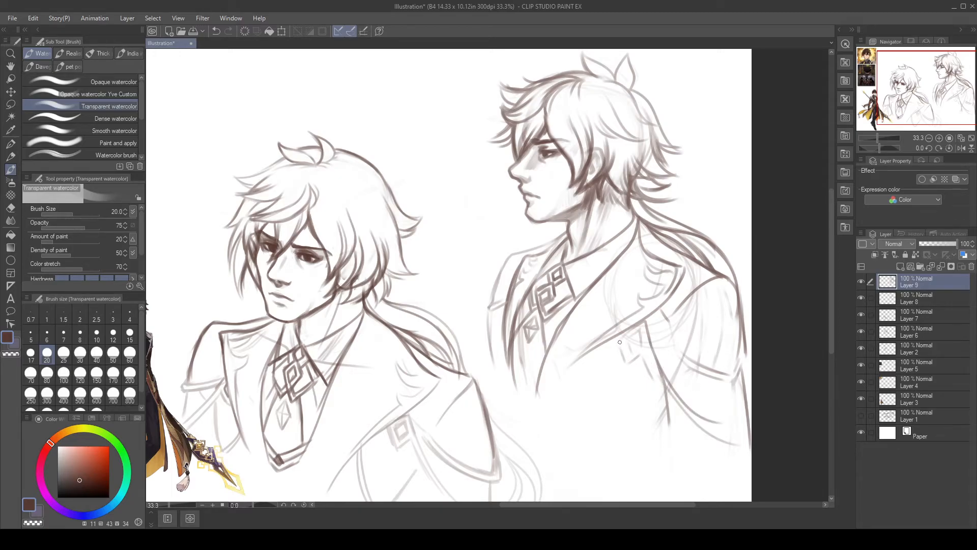
# Step: Strengthen the lapel's lower edge, add curved lines hanging from it across the chest, and touch up the sleeve
pyautogui.moveTo(628, 331)
pyautogui.mouseDown()
pyautogui.moveTo(589, 351)
pyautogui.moveTo(544, 401)
pyautogui.mouseUp()
pyautogui.moveTo(622, 337); pyautogui.dragTo(629, 434)
pyautogui.moveTo(587, 365); pyautogui.dragTo(636, 435)
pyautogui.moveTo(726, 320); pyautogui.dragTo(744, 353)
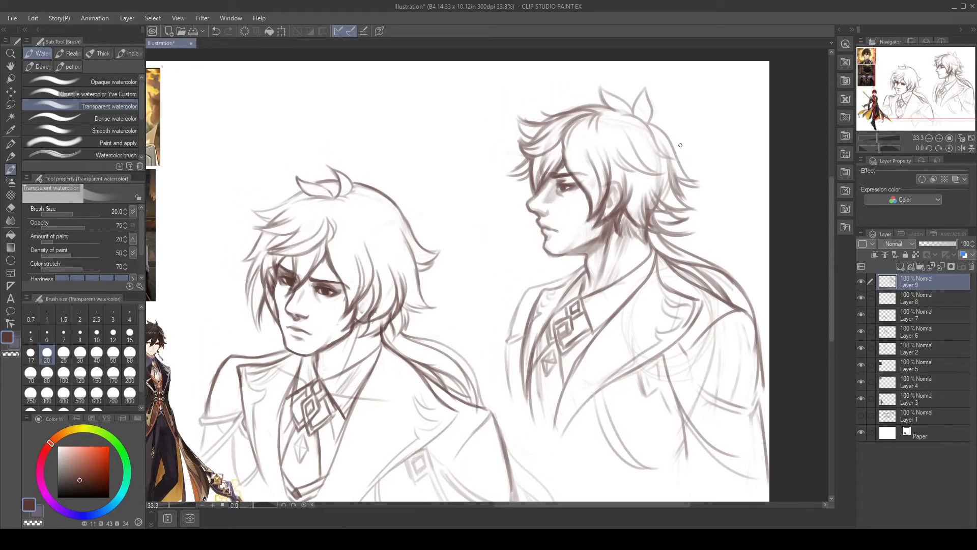
# Step: Compare the sketch with Layer 9 hidden, then redraw the back-of-head hair contour darker, undoing unsatisfactory strokes
pyautogui.click(861, 281)
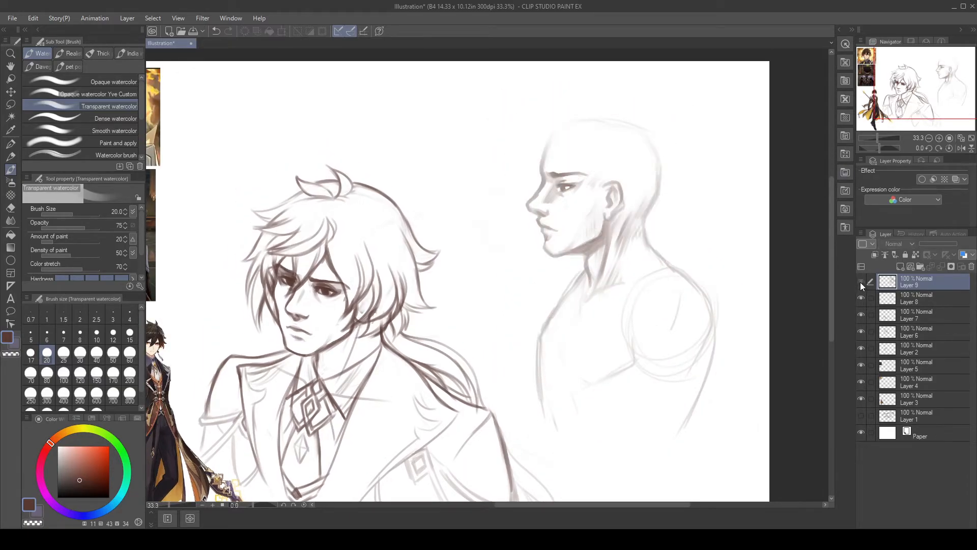
pyautogui.click(862, 281)
pyautogui.moveTo(646, 121)
pyautogui.mouseDown()
pyautogui.moveTo(659, 130)
pyautogui.moveTo(633, 161)
pyautogui.mouseUp()
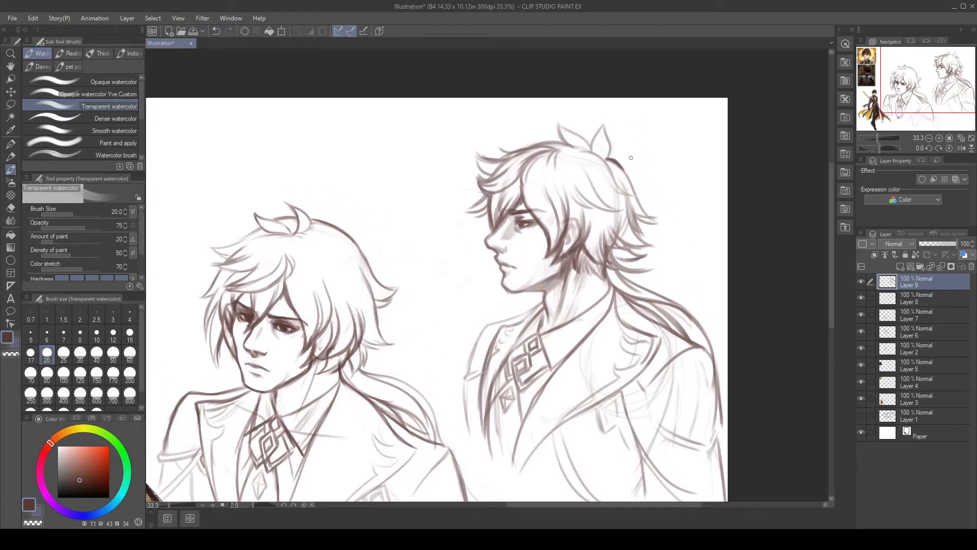
pyautogui.hotkey('ctrl', 'z')
pyautogui.moveTo(606, 157)
pyautogui.mouseDown()
pyautogui.moveTo(631, 178)
pyautogui.moveTo(639, 205)
pyautogui.moveTo(660, 218)
pyautogui.moveTo(628, 169)
pyautogui.mouseUp()
pyautogui.moveTo(581, 149)
pyautogui.mouseDown()
pyautogui.moveTo(609, 163)
pyautogui.moveTo(631, 195)
pyautogui.mouseUp()
pyautogui.moveTo(607, 159)
pyautogui.mouseDown()
pyautogui.moveTo(631, 192)
pyautogui.moveTo(606, 138)
pyautogui.moveTo(609, 157)
pyautogui.moveTo(590, 150)
pyautogui.moveTo(603, 126)
pyautogui.moveTo(599, 144)
pyautogui.mouseUp()
pyautogui.hotkey('ctrl', 'z')
pyautogui.hotkey('ctrl', 'z')
pyautogui.hotkey('ctrl', 'z')
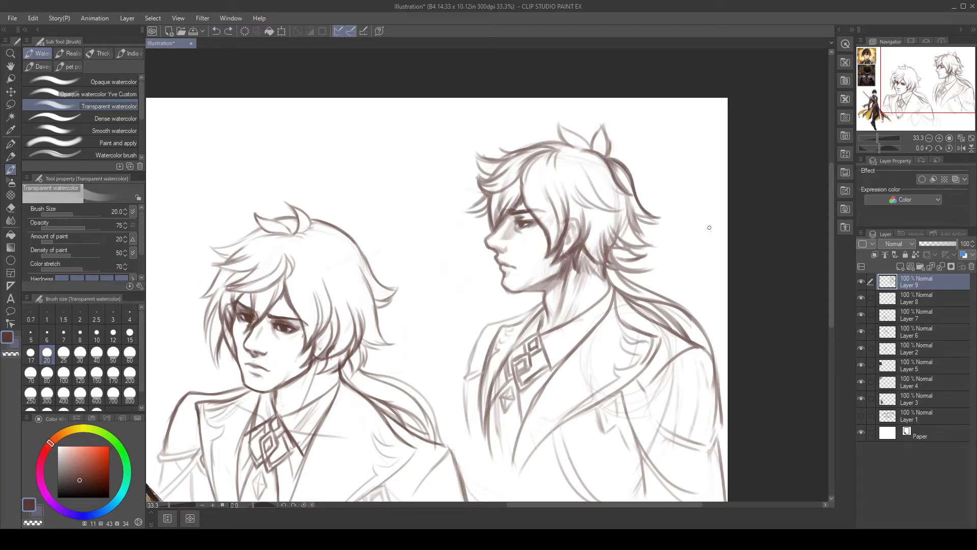
# Step: Erase the rear leaf-shaped tuft on the profile figure's crown, undoing the trial strokes drawn in its place
pyautogui.moveTo(589, 149)
pyautogui.mouseDown()
pyautogui.moveTo(575, 137)
pyautogui.moveTo(602, 142)
pyautogui.mouseUp()
pyautogui.press('e')
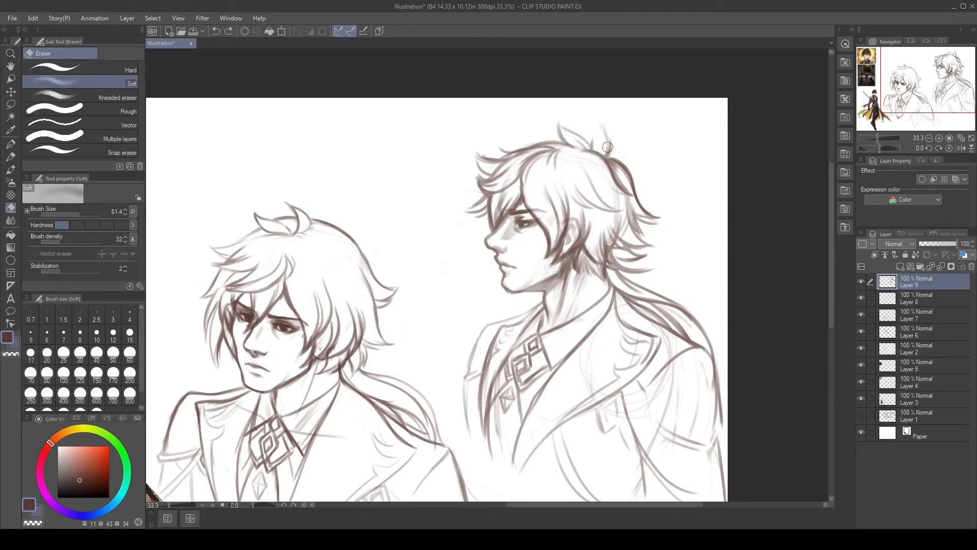
pyautogui.press('b')
pyautogui.moveTo(608, 155)
pyautogui.mouseDown()
pyautogui.moveTo(593, 124)
pyautogui.moveTo(580, 127)
pyautogui.moveTo(603, 155)
pyautogui.mouseUp()
pyautogui.hotkey('ctrl', 'z')
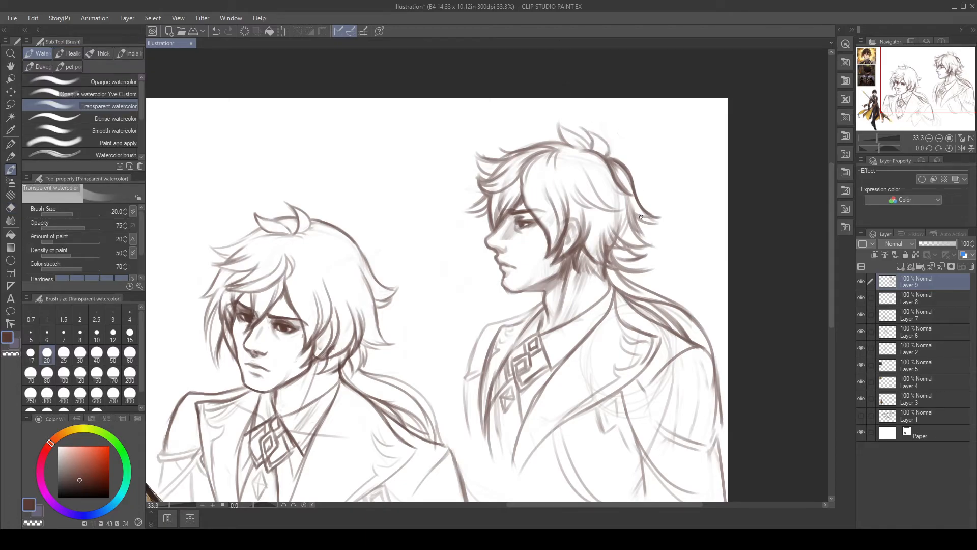
pyautogui.hotkey('ctrl', 'z')
pyautogui.hotkey('ctrl', 'z')
pyautogui.moveTo(483, 272)
pyautogui.mouseDown()
pyautogui.moveTo(653, 285)
pyautogui.moveTo(707, 320)
pyautogui.moveTo(644, 315)
pyautogui.moveTo(565, 337)
pyautogui.mouseUp()
pyautogui.press('e')
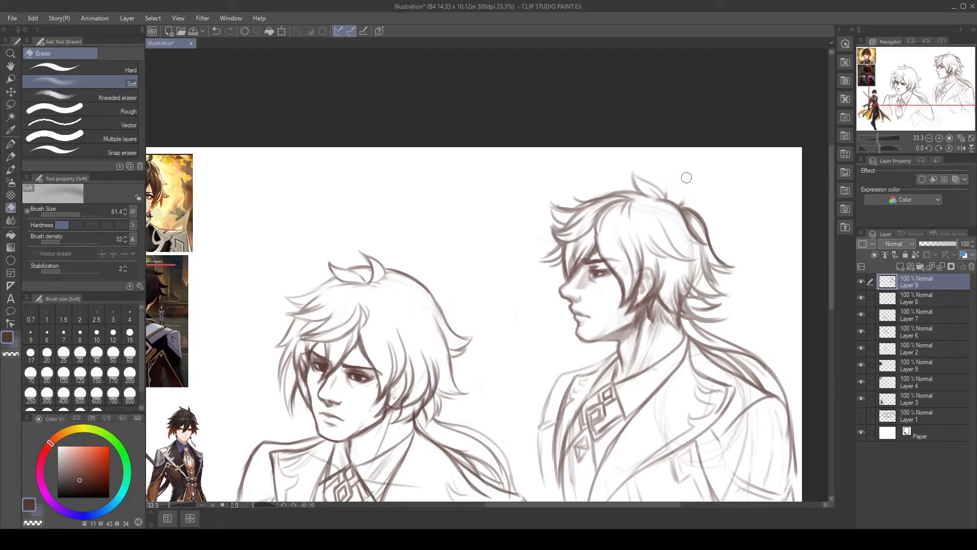
# Step: Redraw the rear crown tuft as a curved, pointed strand with the brush, removing the unsatisfactory versions
pyautogui.press('b')
pyautogui.moveTo(684, 178)
pyautogui.mouseDown()
pyautogui.moveTo(666, 197)
pyautogui.moveTo(690, 180)
pyautogui.moveTo(685, 201)
pyautogui.moveTo(692, 171)
pyautogui.moveTo(681, 206)
pyautogui.moveTo(679, 189)
pyautogui.mouseUp()
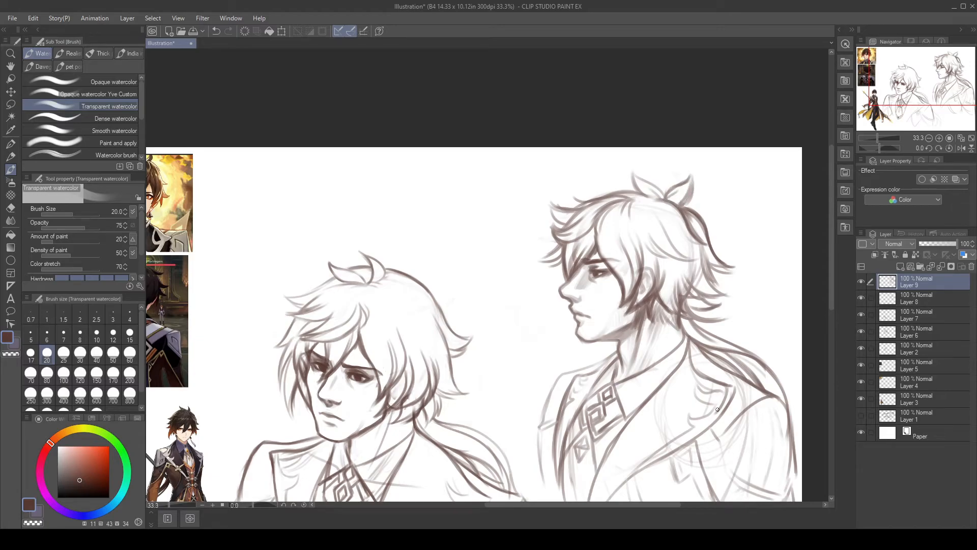
pyautogui.hotkey('ctrl', 'z')
pyautogui.press('e')
pyautogui.moveTo(684, 186); pyautogui.dragTo(690, 191)
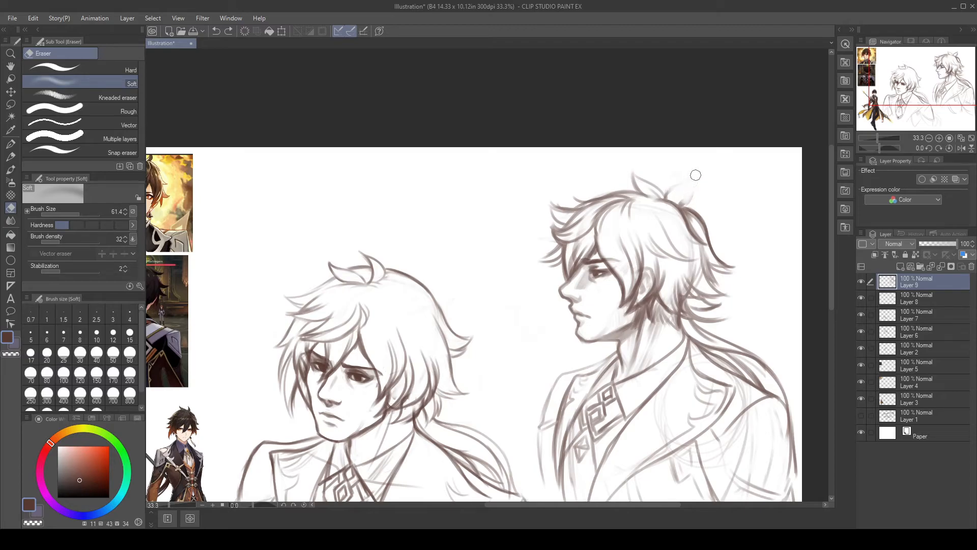
pyautogui.press('b')
pyautogui.moveTo(688, 183)
pyautogui.mouseDown()
pyautogui.moveTo(683, 201)
pyautogui.moveTo(667, 194)
pyautogui.mouseUp()
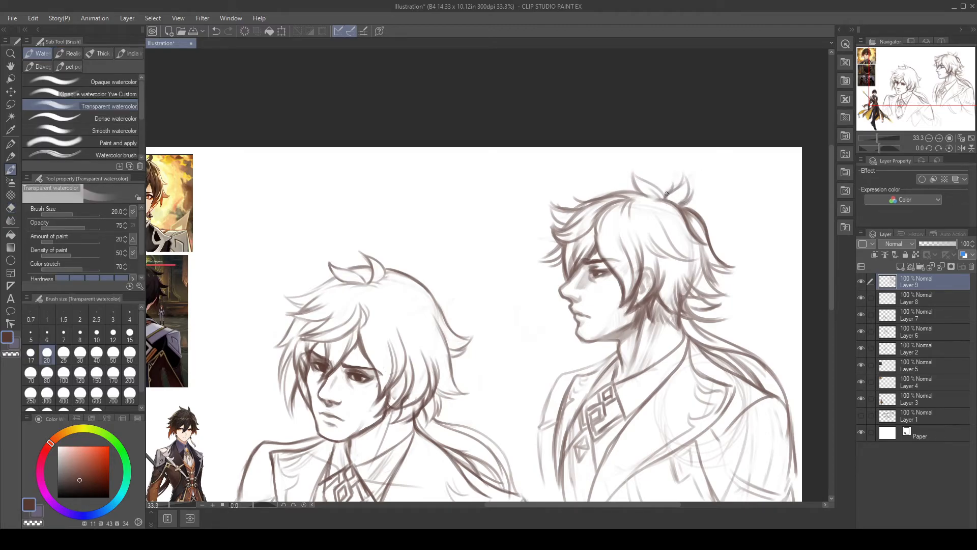
pyautogui.moveTo(679, 194); pyautogui.dragTo(668, 199)
pyautogui.moveTo(664, 198)
pyautogui.mouseDown()
pyautogui.moveTo(636, 175)
pyautogui.moveTo(662, 198)
pyautogui.moveTo(663, 179)
pyautogui.mouseUp()
pyautogui.hotkey('ctrl', 'z')
# Step: Darken and refine the pointed hair strands at the back of the profile figure's head and nape
pyautogui.moveTo(725, 382); pyautogui.dragTo(739, 312)
pyautogui.moveTo(694, 381); pyautogui.dragTo(634, 351)
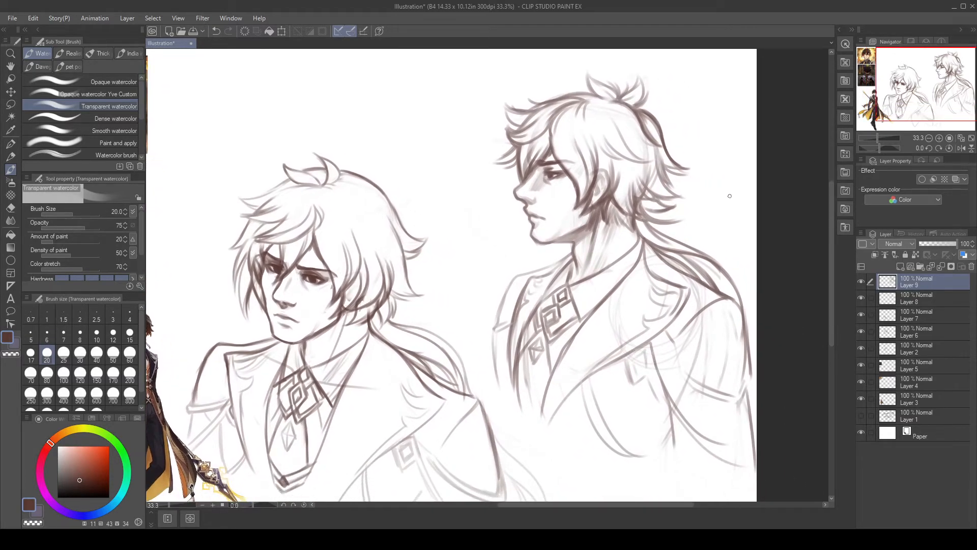
pyautogui.moveTo(659, 156)
pyautogui.mouseDown()
pyautogui.moveTo(677, 185)
pyautogui.moveTo(661, 155)
pyautogui.moveTo(678, 185)
pyautogui.moveTo(660, 174)
pyautogui.moveTo(682, 192)
pyautogui.moveTo(639, 183)
pyautogui.moveTo(659, 195)
pyautogui.moveTo(641, 201)
pyautogui.moveTo(690, 199)
pyautogui.moveTo(707, 217)
pyautogui.moveTo(671, 220)
pyautogui.moveTo(637, 201)
pyautogui.moveTo(676, 208)
pyautogui.moveTo(635, 201)
pyautogui.moveTo(706, 216)
pyautogui.moveTo(745, 255)
pyautogui.moveTo(735, 316)
pyautogui.moveTo(720, 271)
pyautogui.moveTo(672, 222)
pyautogui.mouseUp()
pyautogui.press('e')
pyautogui.press('b')
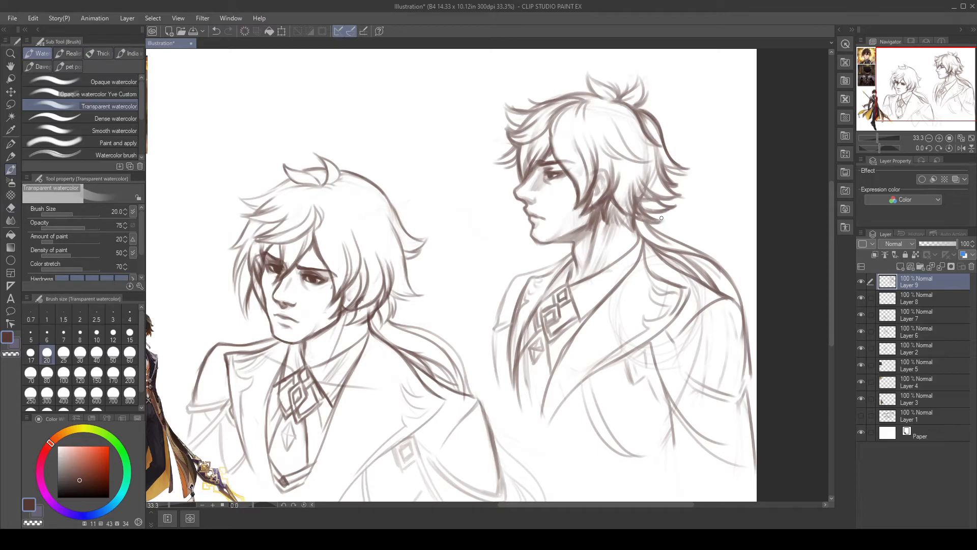
pyautogui.moveTo(635, 219); pyautogui.dragTo(648, 222)
pyautogui.moveTo(629, 344); pyautogui.dragTo(636, 418)
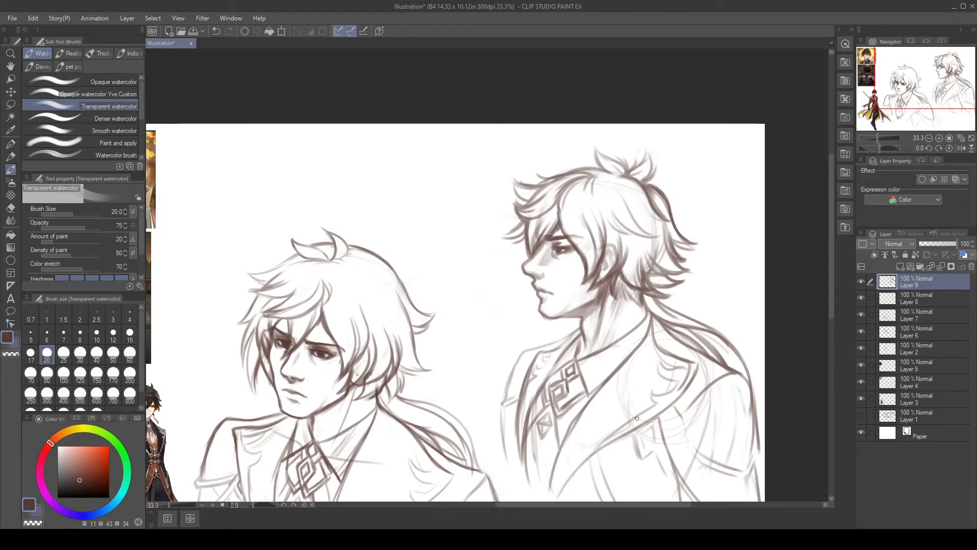
# Step: Try drawing a long hair strand hanging in front of the profile figure's face with the Transparent watercolor brush
pyautogui.moveTo(451, 391); pyautogui.dragTo(507, 387)
pyautogui.press('b')
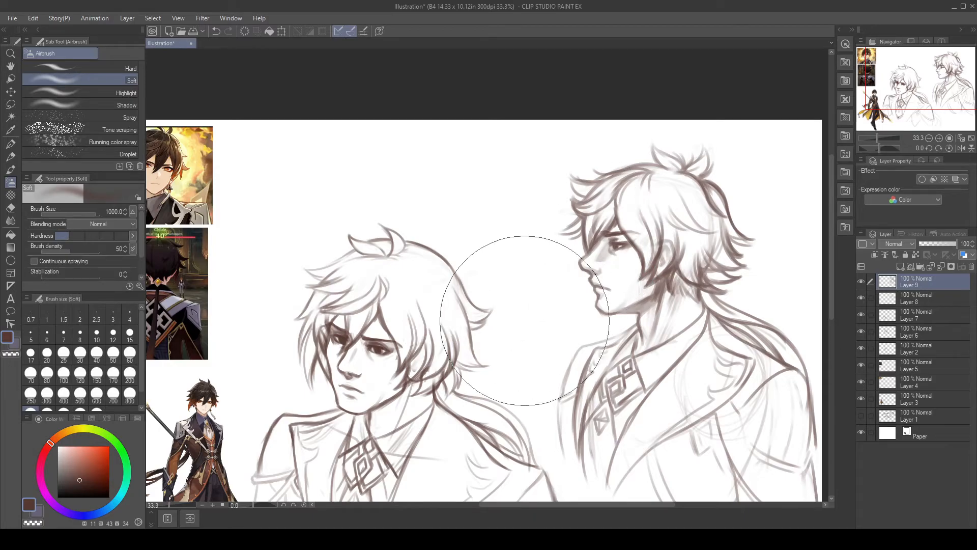
pyautogui.press('b')
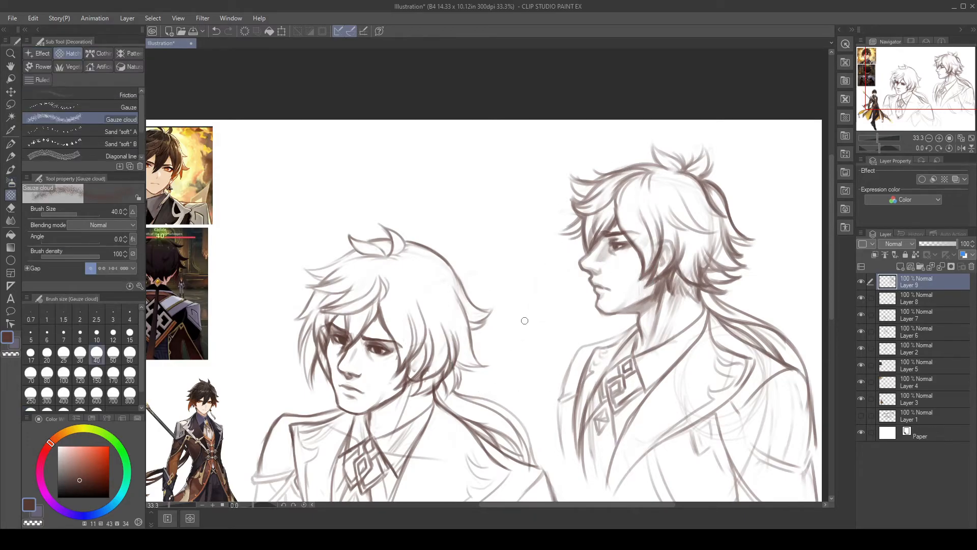
pyautogui.click(11, 169)
pyautogui.moveTo(577, 216)
pyautogui.mouseDown()
pyautogui.moveTo(557, 230)
pyautogui.moveTo(567, 273)
pyautogui.mouseUp()
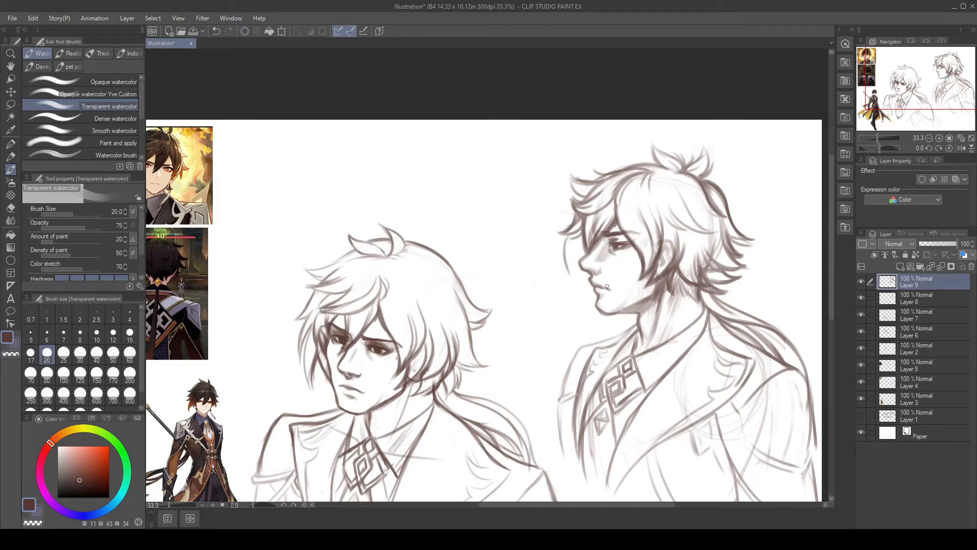
pyautogui.hotkey('ctrl', 'z')
pyautogui.moveTo(576, 231); pyautogui.dragTo(572, 270)
pyautogui.moveTo(586, 268); pyautogui.dragTo(583, 288)
pyautogui.hotkey('ctrl', 'z')
pyautogui.hotkey('ctrl', 'z')
pyautogui.hotkey('ctrl', 'z')
pyautogui.moveTo(580, 235); pyautogui.dragTo(582, 259)
pyautogui.hotkey('ctrl', 'z')
pyautogui.moveTo(485, 365); pyautogui.dragTo(544, 341)
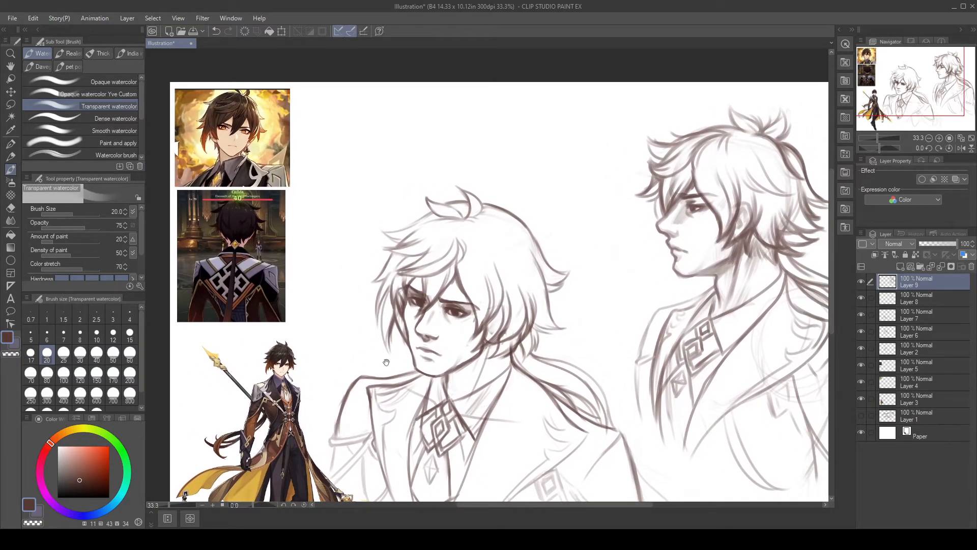
pyautogui.moveTo(572, 299); pyautogui.dragTo(371, 353)
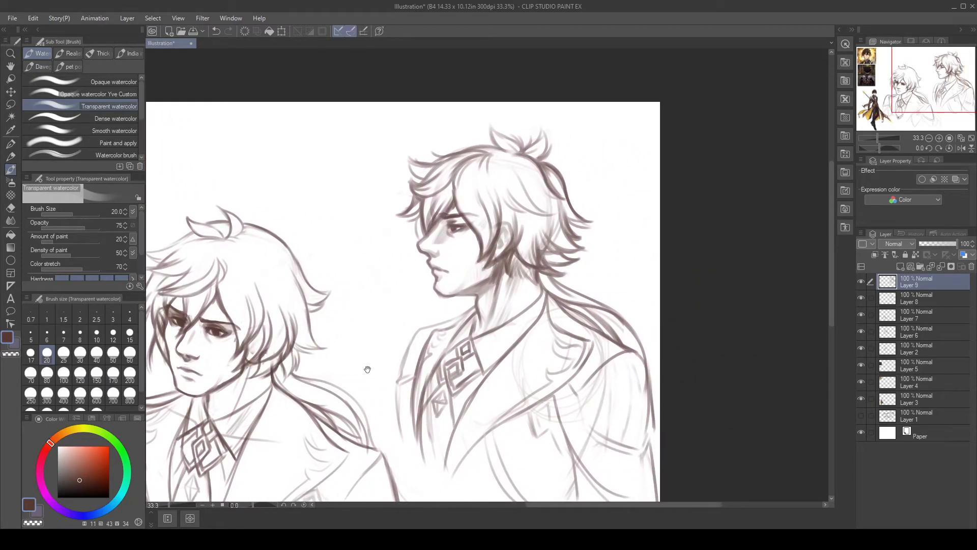
pyautogui.moveTo(578, 350); pyautogui.dragTo(634, 367)
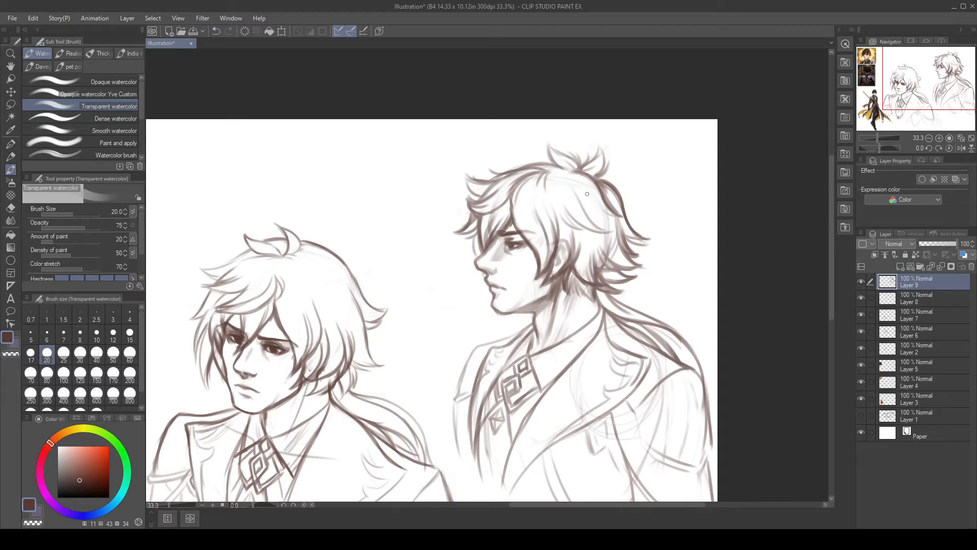
pyautogui.hotkey('ctrl', 'z')
pyautogui.hotkey('ctrl', 'z')
pyautogui.moveTo(521, 331); pyautogui.dragTo(479, 345)
pyautogui.moveTo(666, 387); pyautogui.dragTo(752, 306)
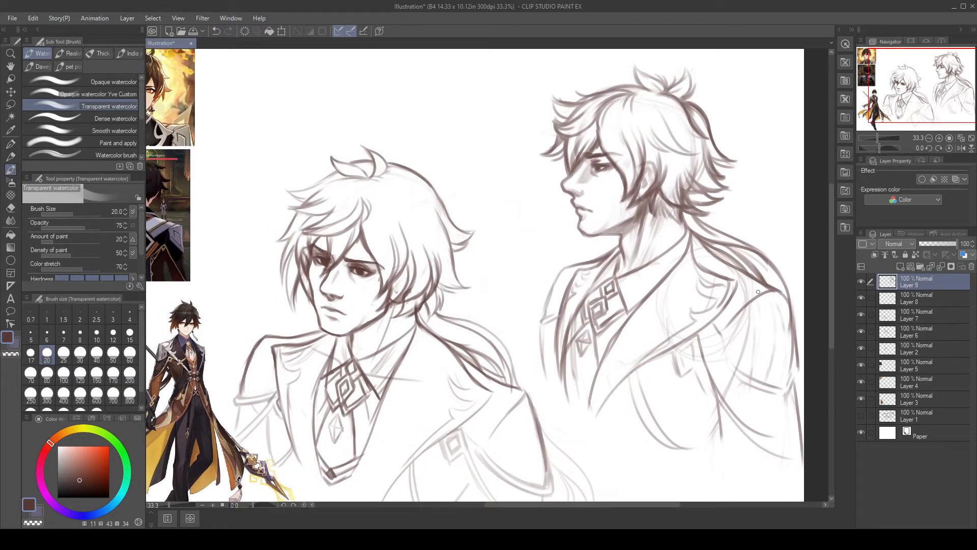
# Step: Create a new layer above Layer 5 and sample the skin tone from the full-body reference figure's face
pyautogui.click(947, 366)
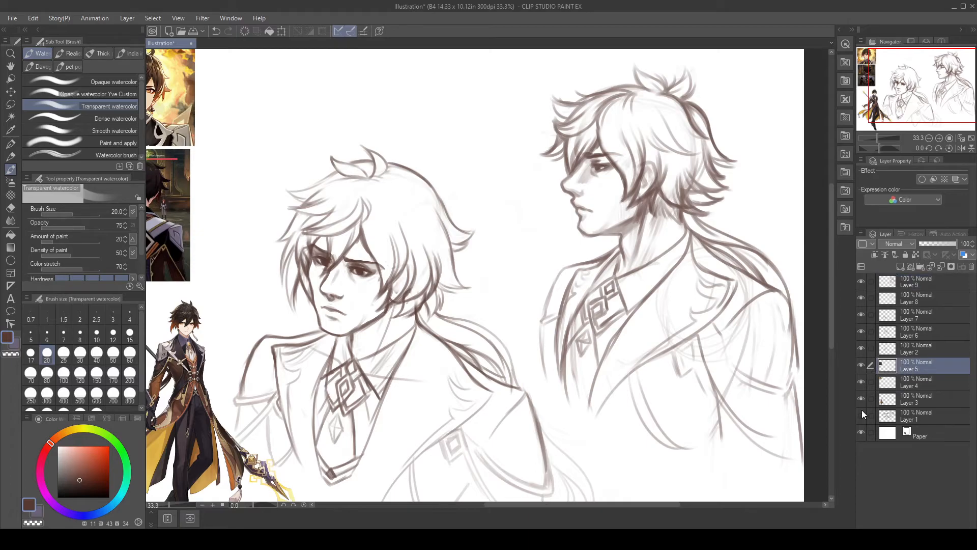
pyautogui.hotkey('ctrl', 'shift', 'n')
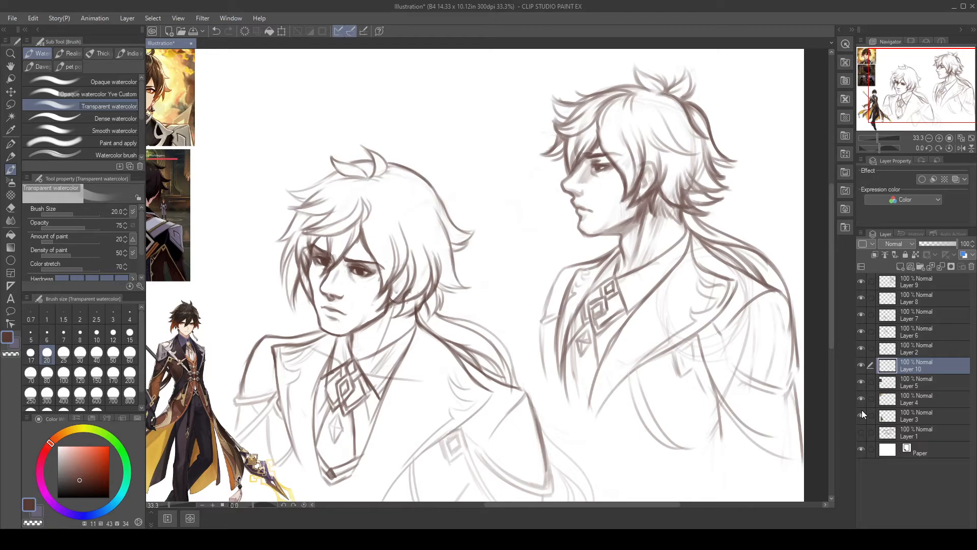
pyautogui.keyDown('alt'); pyautogui.click(193, 322); pyautogui.keyUp('alt')
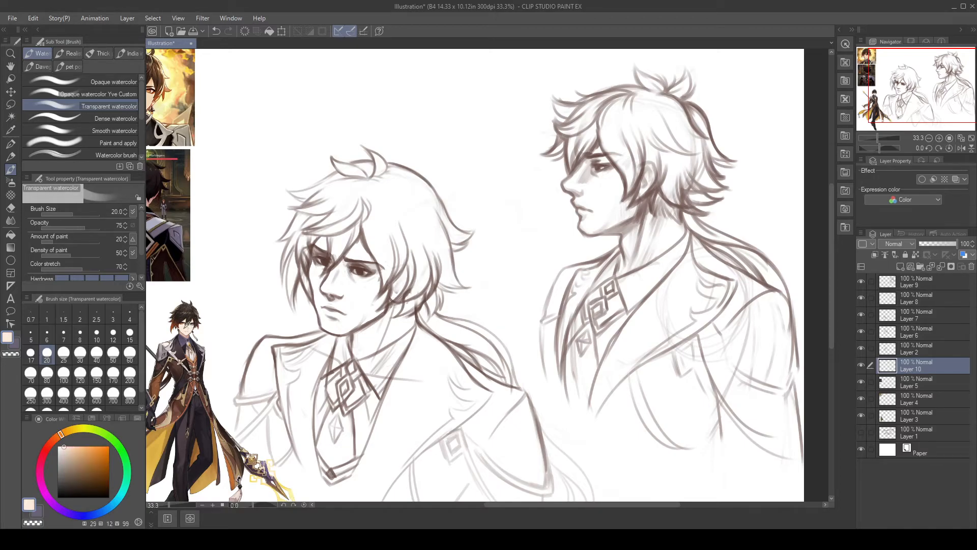
pyautogui.keyDown('alt'); pyautogui.click(190, 318); pyautogui.keyUp('alt')
# Step: Paint flat skin colour over the three-quarter figure's face and neck with the Dense watercolor brush at size 60
pyautogui.press(']')
pyautogui.press(']')
pyautogui.press(']')
pyautogui.press(']')
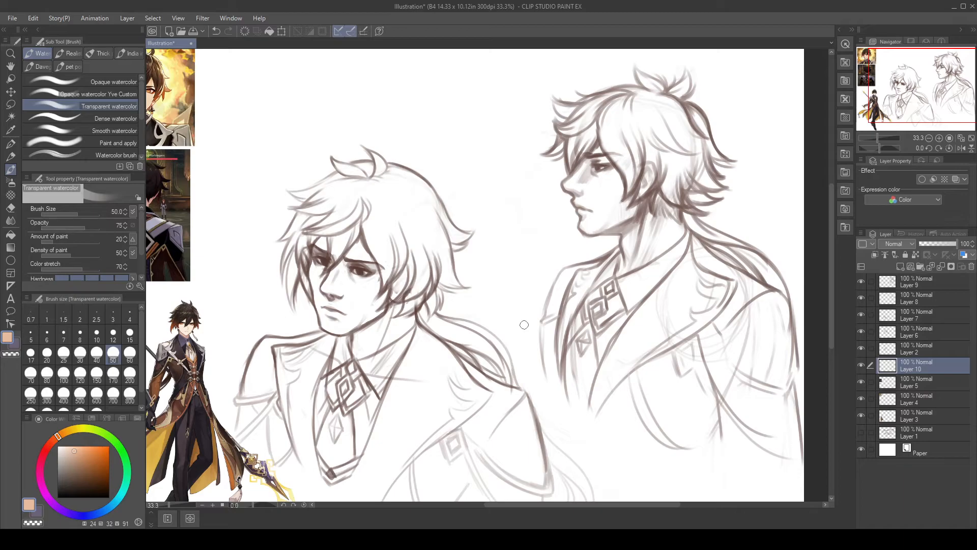
pyautogui.click(105, 120)
pyautogui.moveTo(387, 279)
pyautogui.mouseDown()
pyautogui.moveTo(356, 303)
pyautogui.moveTo(336, 257)
pyautogui.moveTo(358, 249)
pyautogui.moveTo(374, 267)
pyautogui.moveTo(370, 259)
pyautogui.moveTo(379, 311)
pyautogui.moveTo(390, 294)
pyautogui.moveTo(382, 305)
pyautogui.mouseUp()
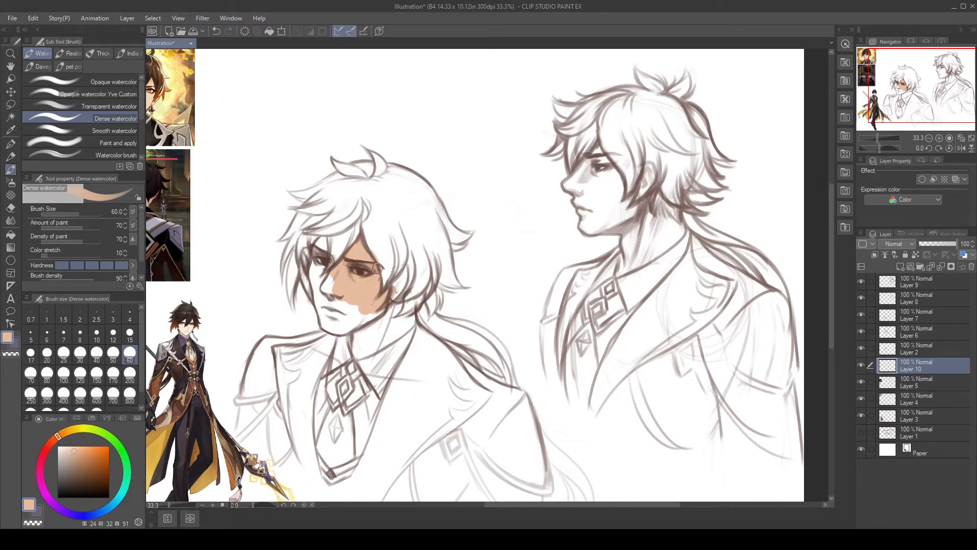
pyautogui.moveTo(377, 267)
pyautogui.mouseDown()
pyautogui.moveTo(328, 292)
pyautogui.moveTo(312, 275)
pyautogui.moveTo(321, 239)
pyautogui.moveTo(319, 300)
pyautogui.moveTo(316, 287)
pyautogui.moveTo(322, 302)
pyautogui.moveTo(365, 321)
pyautogui.moveTo(331, 323)
pyautogui.moveTo(321, 312)
pyautogui.moveTo(340, 330)
pyautogui.moveTo(368, 320)
pyautogui.moveTo(357, 351)
pyautogui.moveTo(400, 303)
pyautogui.moveTo(388, 326)
pyautogui.moveTo(385, 305)
pyautogui.moveTo(367, 344)
pyautogui.moveTo(412, 318)
pyautogui.moveTo(394, 320)
pyautogui.mouseUp()
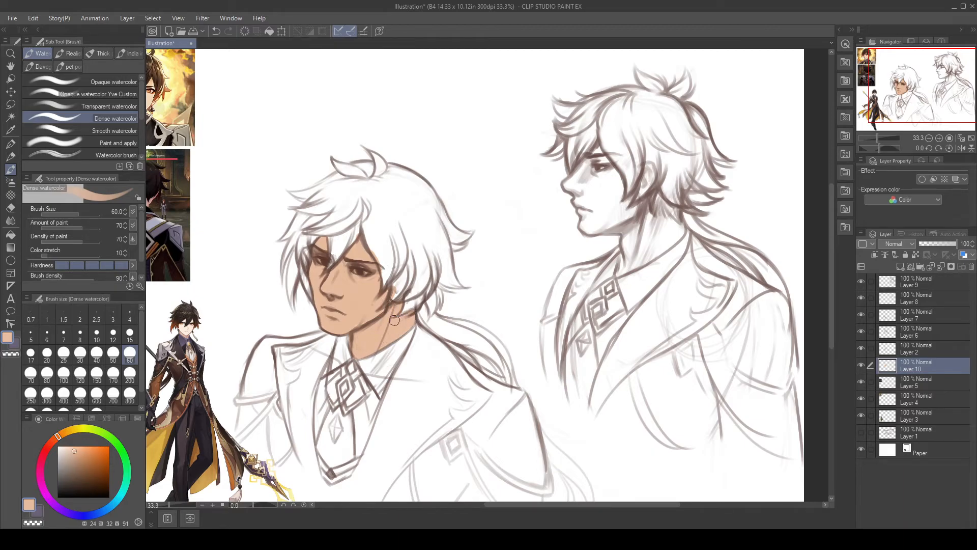
# Step: Paint the same flat skin colour over the profile figure's face and neck
pyautogui.moveTo(585, 173)
pyautogui.mouseDown()
pyautogui.moveTo(570, 189)
pyautogui.moveTo(586, 163)
pyautogui.moveTo(616, 175)
pyautogui.moveTo(600, 201)
pyautogui.moveTo(578, 200)
pyautogui.mouseUp()
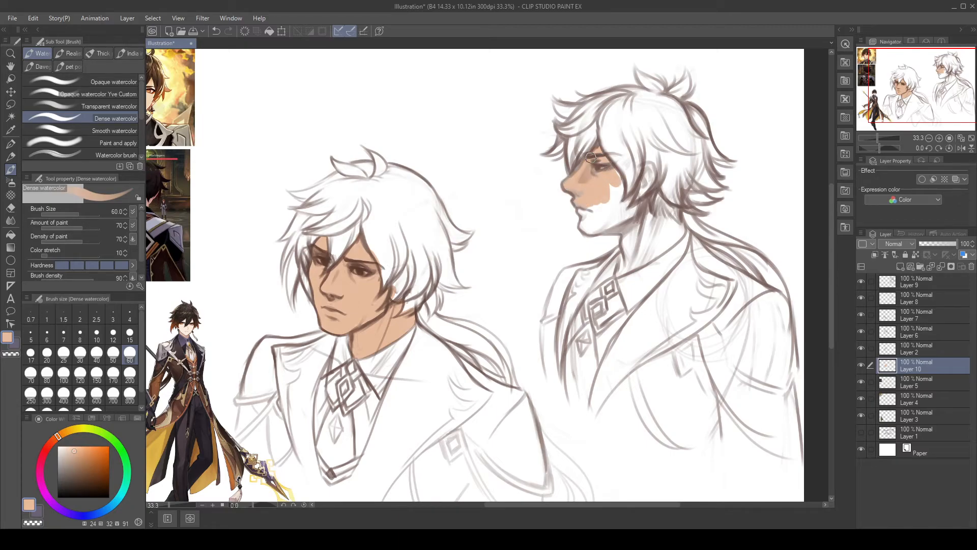
pyautogui.moveTo(584, 205)
pyautogui.mouseDown()
pyautogui.moveTo(614, 205)
pyautogui.moveTo(620, 186)
pyautogui.moveTo(609, 206)
pyautogui.moveTo(618, 205)
pyautogui.moveTo(599, 207)
pyautogui.moveTo(585, 226)
pyautogui.moveTo(610, 222)
pyautogui.moveTo(633, 189)
pyautogui.moveTo(612, 217)
pyautogui.moveTo(634, 207)
pyautogui.moveTo(606, 227)
pyautogui.moveTo(626, 223)
pyautogui.moveTo(625, 234)
pyautogui.moveTo(640, 218)
pyautogui.moveTo(677, 228)
pyautogui.moveTo(658, 191)
pyautogui.moveTo(674, 226)
pyautogui.moveTo(625, 243)
pyautogui.moveTo(619, 271)
pyautogui.moveTo(684, 230)
pyautogui.mouseUp()
pyautogui.moveTo(684, 377); pyautogui.dragTo(642, 410)
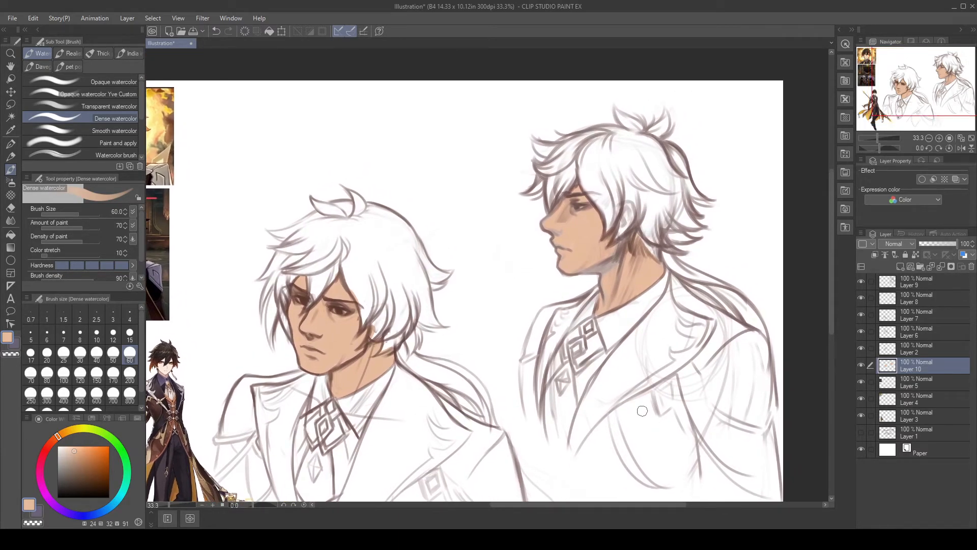
# Step: Set Layer 8 to Multiply blending and toggle Layers 8 and 7 to check what each contains
pyautogui.click(945, 297)
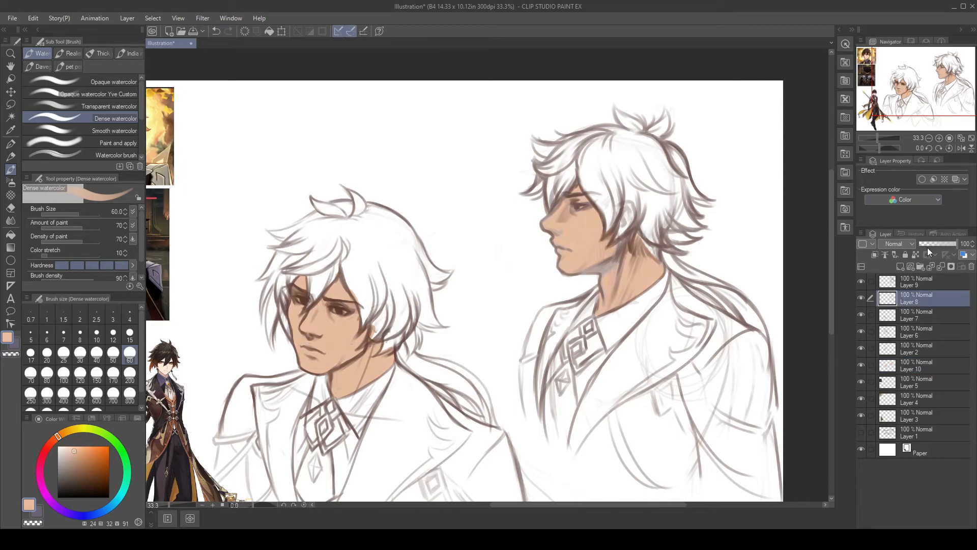
pyautogui.click(860, 297)
pyautogui.click(860, 298)
pyautogui.click(904, 278)
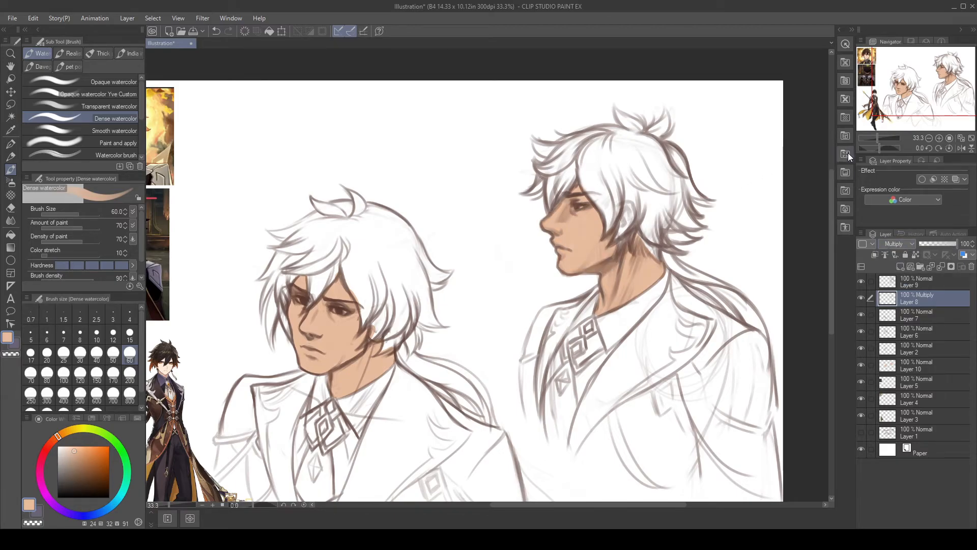
pyautogui.click(861, 315)
pyautogui.click(863, 317)
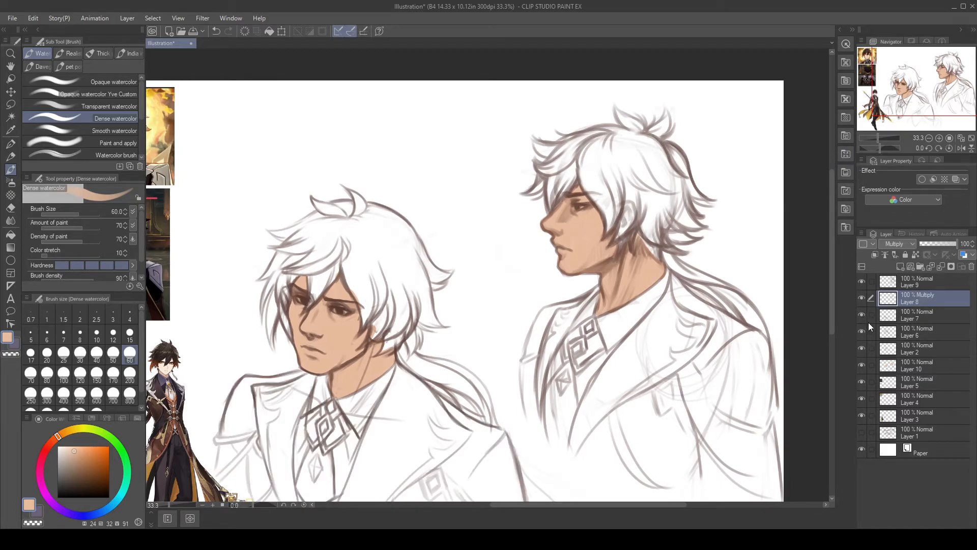
# Step: Make Layer 10 active and sample a dark brown from the hair in the portrait reference, comparing tones from the other reference images
pyautogui.click(925, 362)
pyautogui.moveTo(641, 235); pyautogui.dragTo(654, 255)
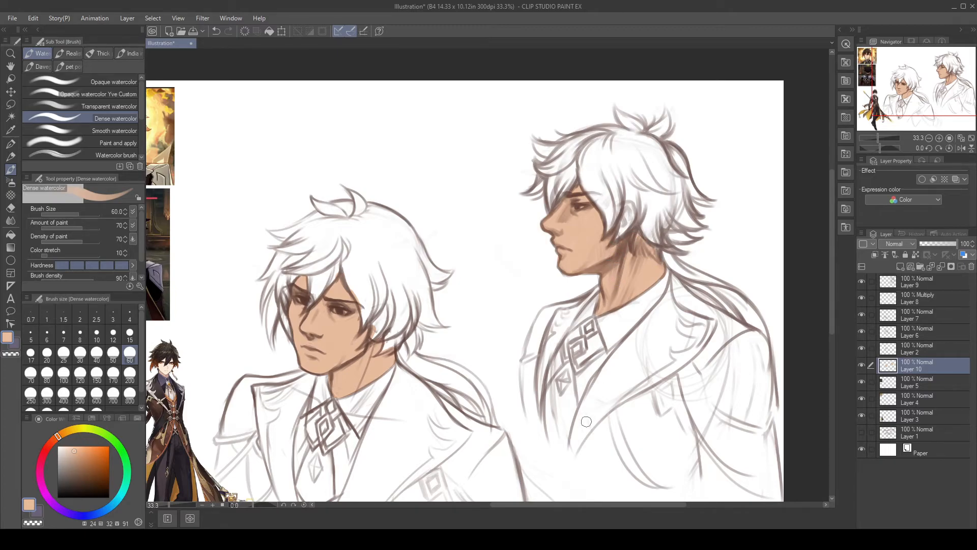
pyautogui.keyDown('alt'); pyautogui.click(166, 348); pyautogui.keyUp('alt')
pyautogui.keyDown('alt'); pyautogui.click(167, 348); pyautogui.keyUp('alt')
pyautogui.keyDown('alt'); pyautogui.click(167, 349); pyautogui.keyUp('alt')
pyautogui.keyDown('alt'); pyautogui.click(168, 349); pyautogui.keyUp('alt')
pyautogui.keyDown('alt'); pyautogui.click(171, 350); pyautogui.keyUp('alt')
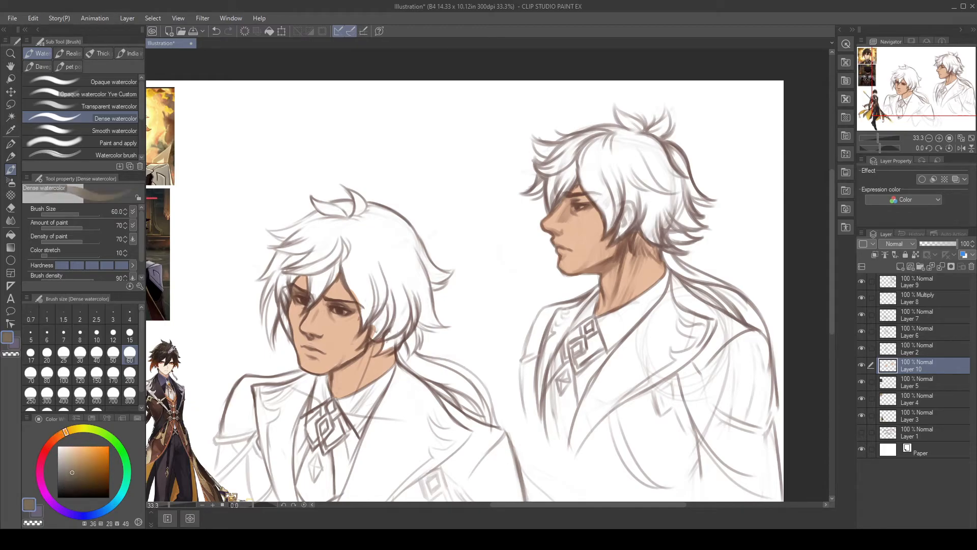
pyautogui.keyDown('alt'); pyautogui.click(170, 351); pyautogui.keyUp('alt')
pyautogui.keyDown('alt'); pyautogui.click(169, 352); pyautogui.keyUp('alt')
pyautogui.moveTo(188, 271); pyautogui.dragTo(300, 285)
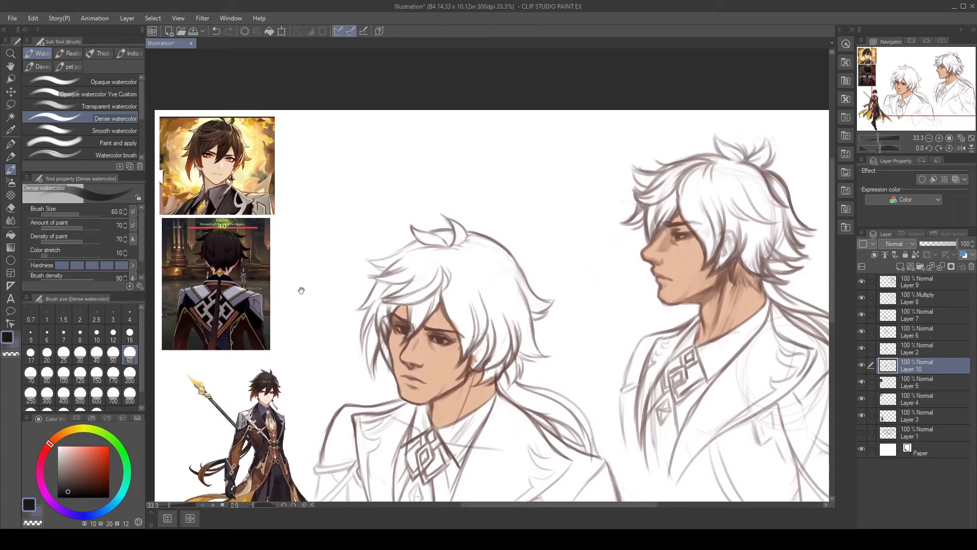
pyautogui.keyDown('alt'); pyautogui.click(218, 230); pyautogui.keyUp('alt')
pyautogui.moveTo(215, 232); pyautogui.dragTo(213, 127)
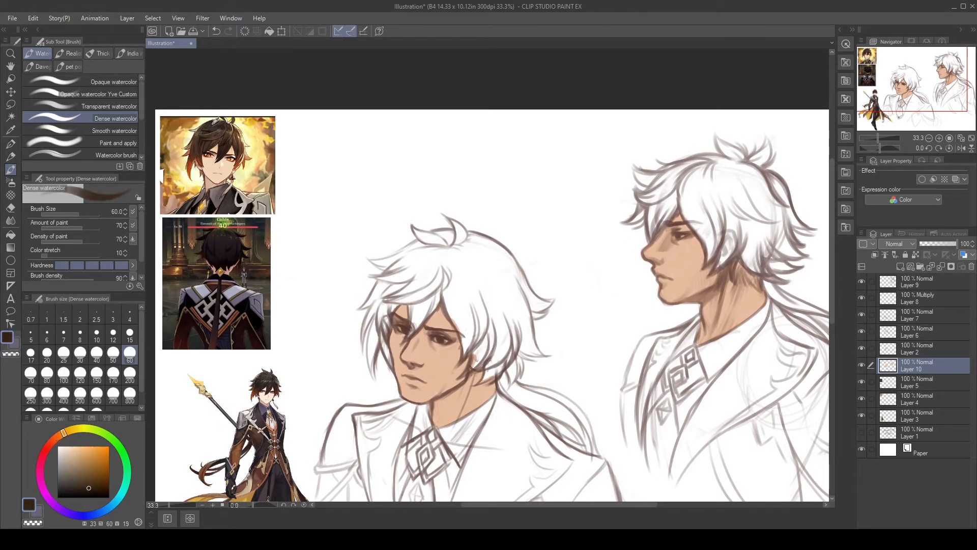
pyautogui.keyDown('alt'); pyautogui.click(215, 132); pyautogui.keyUp('alt')
pyautogui.moveTo(214, 133); pyautogui.dragTo(212, 134)
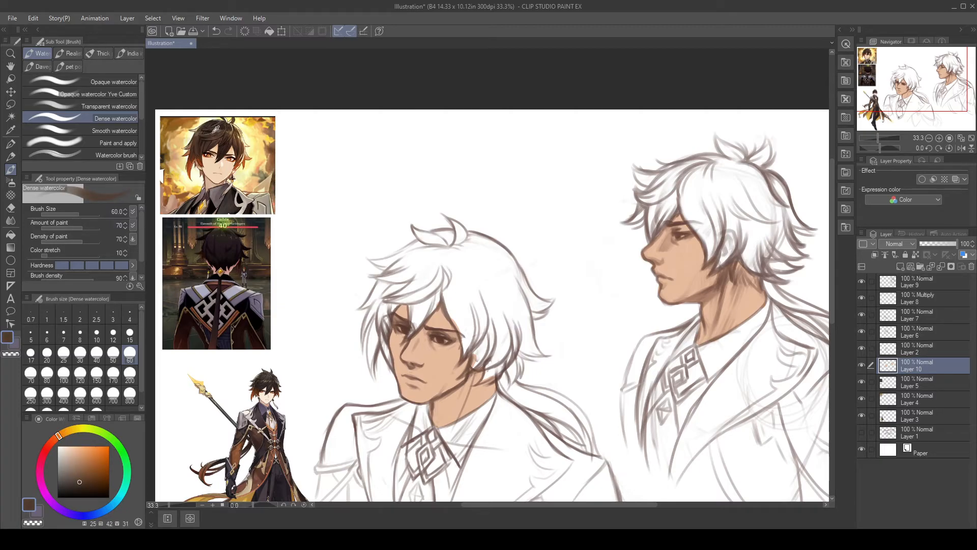
# Step: Lighten and desaturate the sampled brown, testing it with strokes on the three-quarter figure's hair and undoing each test
pyautogui.moveTo(577, 383); pyautogui.dragTo(523, 308)
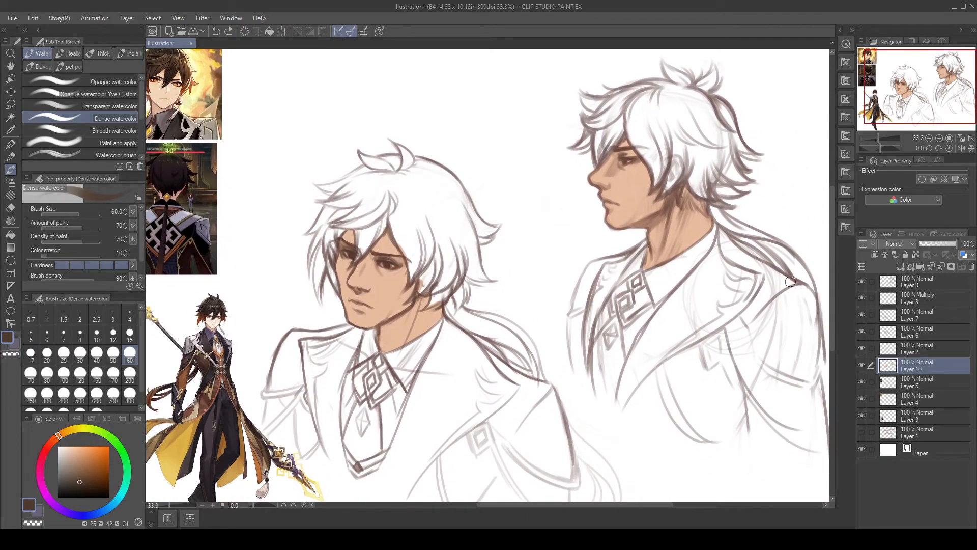
pyautogui.moveTo(391, 217)
pyautogui.mouseDown()
pyautogui.moveTo(407, 251)
pyautogui.moveTo(401, 230)
pyautogui.moveTo(413, 245)
pyautogui.moveTo(412, 276)
pyautogui.moveTo(433, 236)
pyautogui.moveTo(444, 262)
pyautogui.mouseUp()
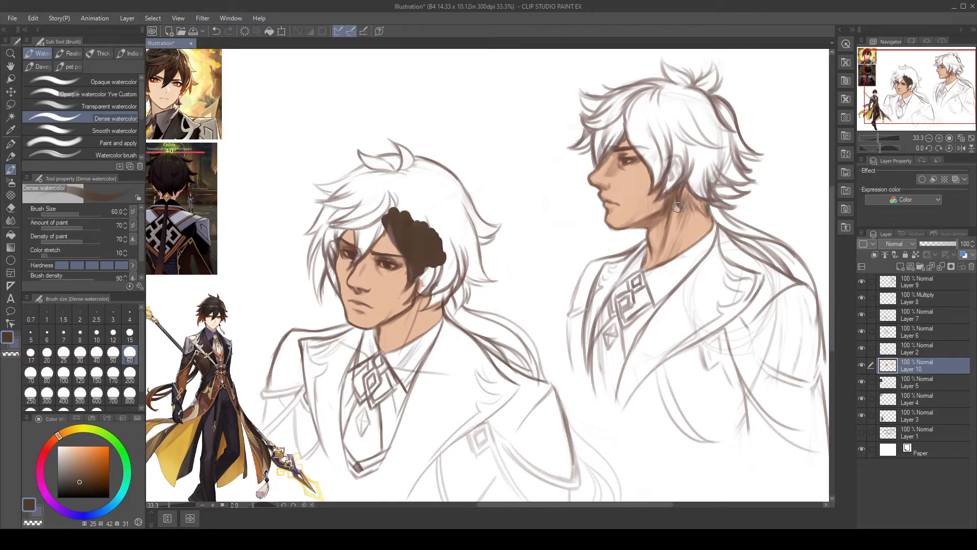
pyautogui.hotkey('ctrl', 'z')
pyautogui.moveTo(82, 478); pyautogui.dragTo(83, 475)
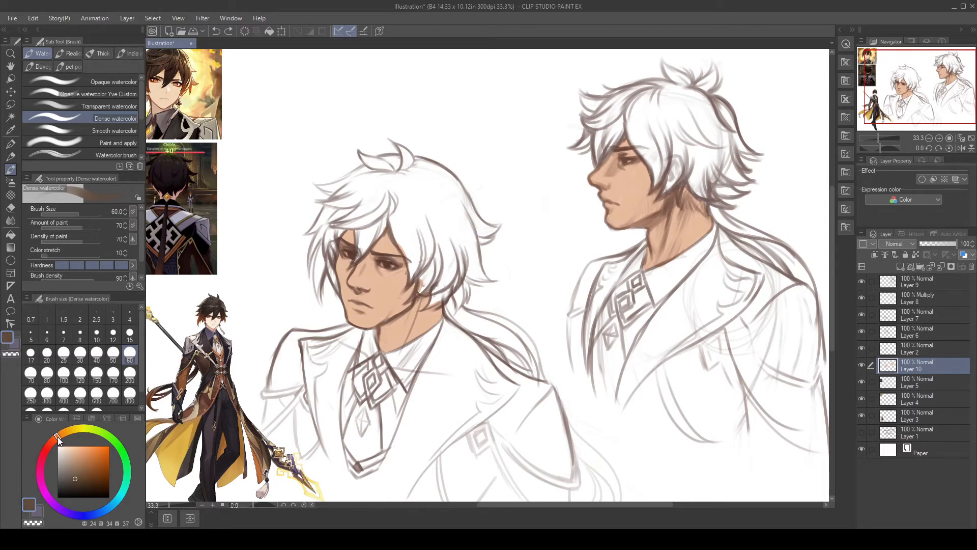
pyautogui.moveTo(386, 189)
pyautogui.mouseDown()
pyautogui.moveTo(413, 255)
pyautogui.moveTo(387, 193)
pyautogui.moveTo(403, 192)
pyautogui.moveTo(421, 250)
pyautogui.mouseUp()
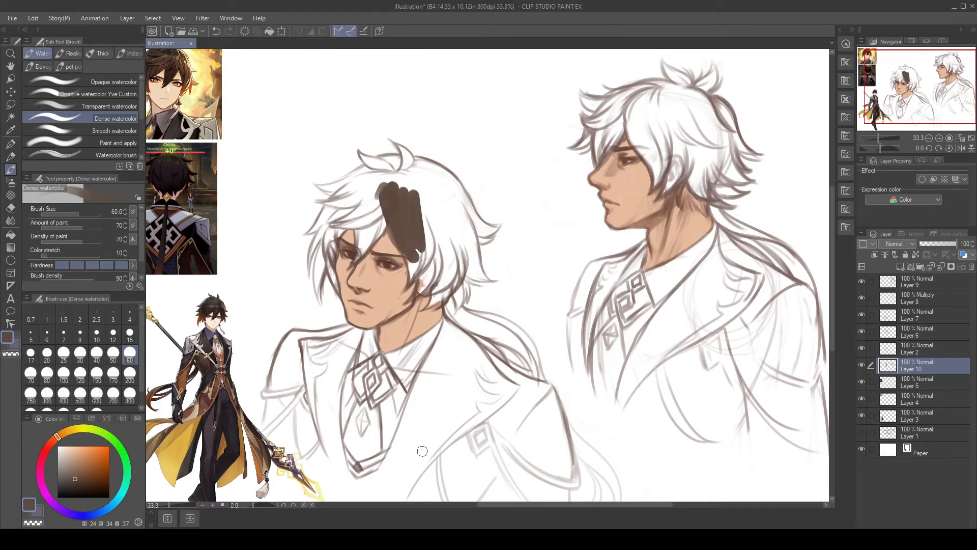
pyautogui.hotkey('ctrl', 'z')
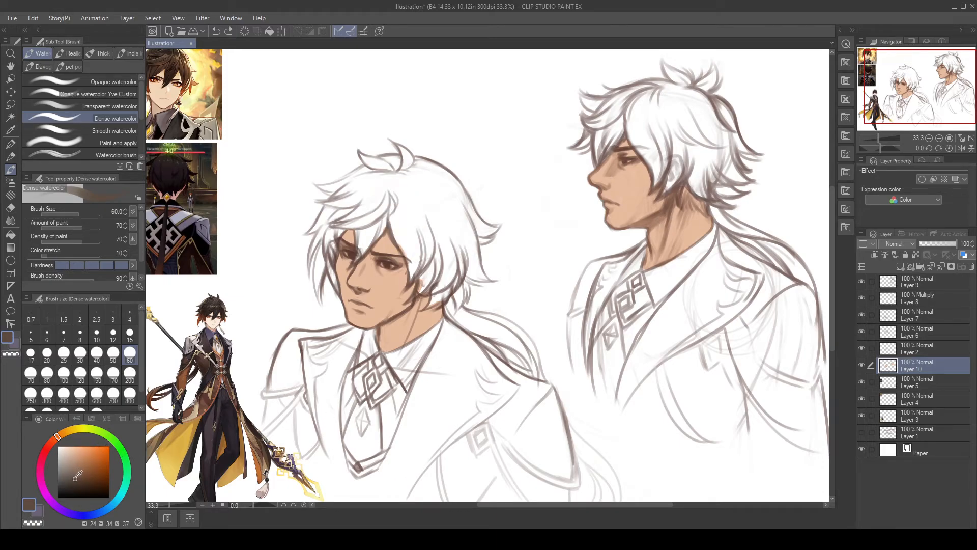
pyautogui.moveTo(386, 196); pyautogui.dragTo(414, 287)
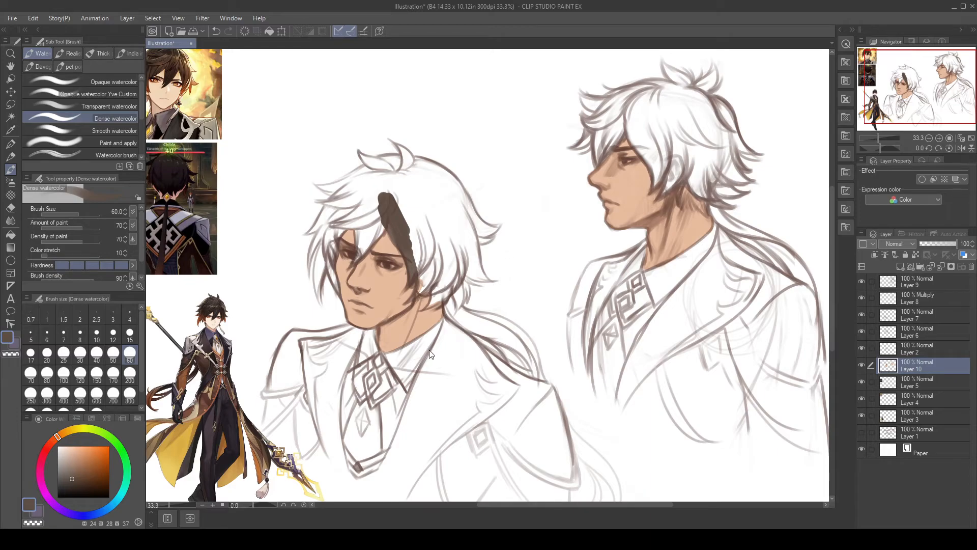
pyautogui.hotkey('ctrl', 'z')
pyautogui.moveTo(391, 211); pyautogui.dragTo(406, 251)
pyautogui.hotkey('ctrl', 'z')
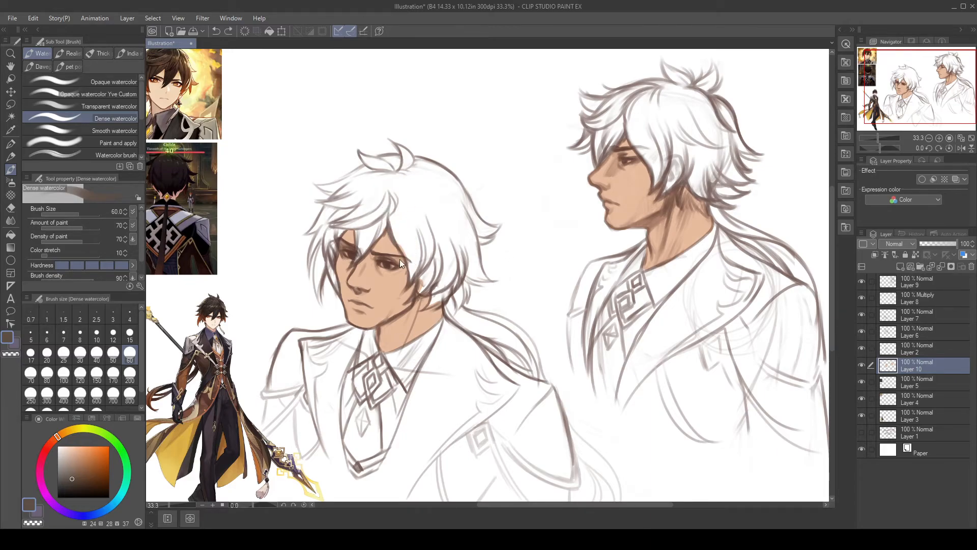
# Step: Shift the brown to a redder hue of 18 and block in the three-quarter figure's hair beside the temple
pyautogui.click(54, 437)
pyautogui.moveTo(390, 204)
pyautogui.mouseDown()
pyautogui.moveTo(405, 244)
pyautogui.moveTo(386, 212)
pyautogui.moveTo(391, 203)
pyautogui.moveTo(419, 241)
pyautogui.moveTo(426, 217)
pyautogui.mouseUp()
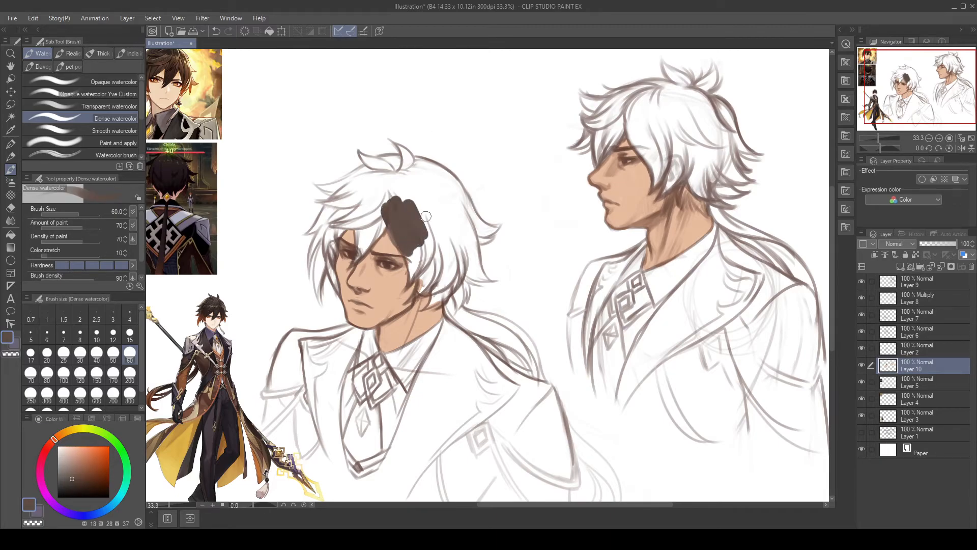
pyautogui.moveTo(410, 280)
pyautogui.mouseDown()
pyautogui.moveTo(413, 244)
pyautogui.moveTo(425, 239)
pyautogui.moveTo(411, 248)
pyautogui.moveTo(387, 216)
pyautogui.moveTo(402, 232)
pyautogui.moveTo(440, 224)
pyautogui.moveTo(444, 270)
pyautogui.mouseUp()
# Step: Set the blending mode of Layers 2 and 6 to Multiply, toggling Layer 2's visibility to check its contents
pyautogui.click(862, 348)
pyautogui.click(862, 348)
pyautogui.click(925, 346)
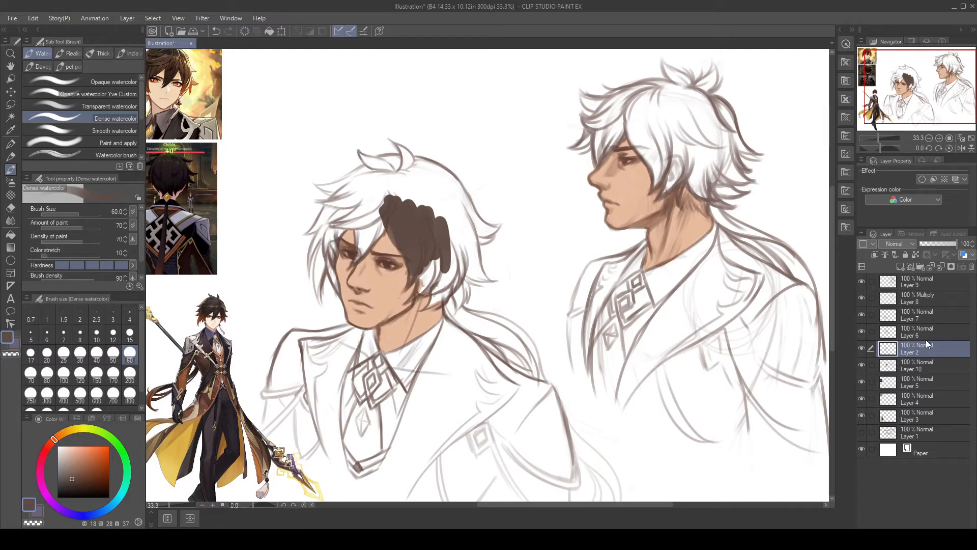
pyautogui.click(914, 245)
pyautogui.click(905, 272)
pyautogui.click(911, 326)
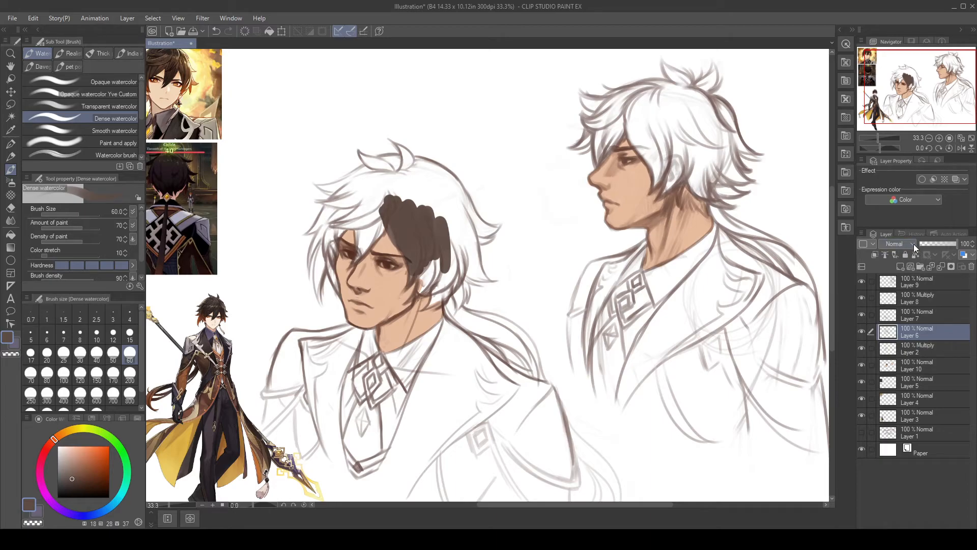
pyautogui.click(914, 245)
pyautogui.click(905, 271)
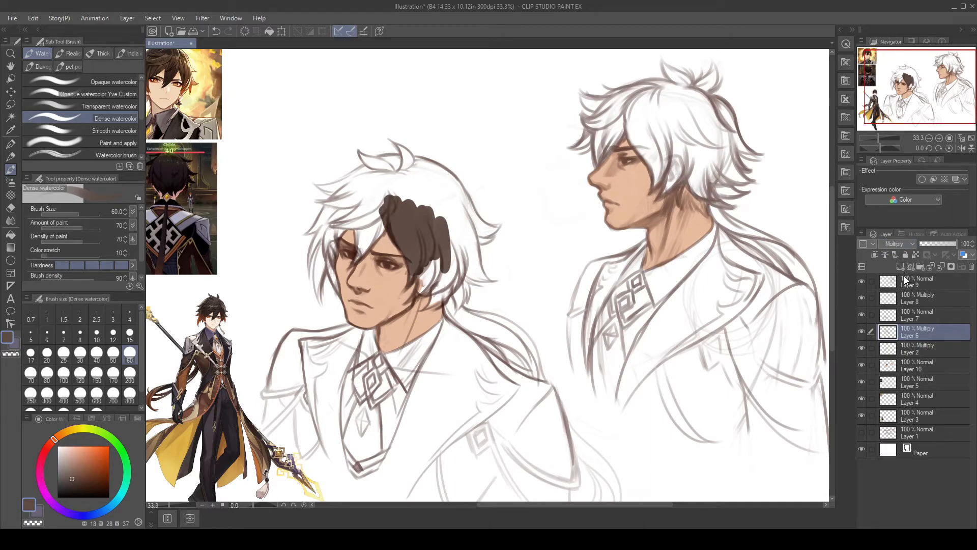
# Step: Set the blending mode of Layers 7 and 9 to Multiply, toggling each layer's visibility to check its contents
pyautogui.click(930, 315)
pyautogui.click(862, 313)
pyautogui.click(863, 313)
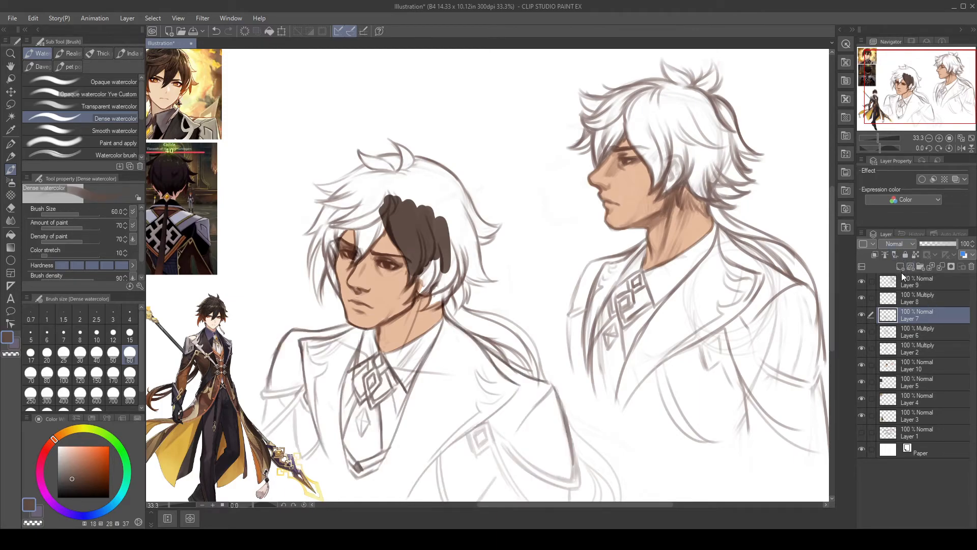
pyautogui.click(947, 294)
pyautogui.click(862, 281)
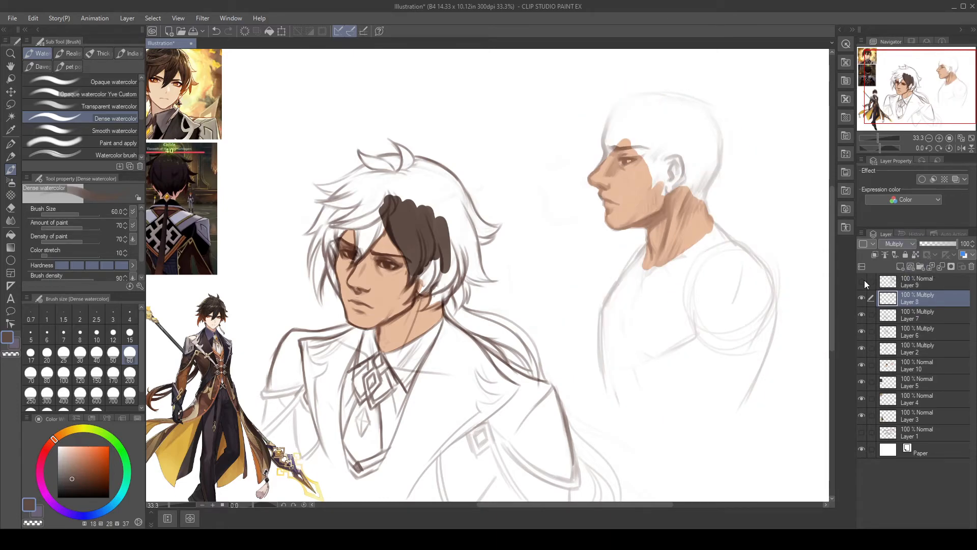
pyautogui.click(862, 281)
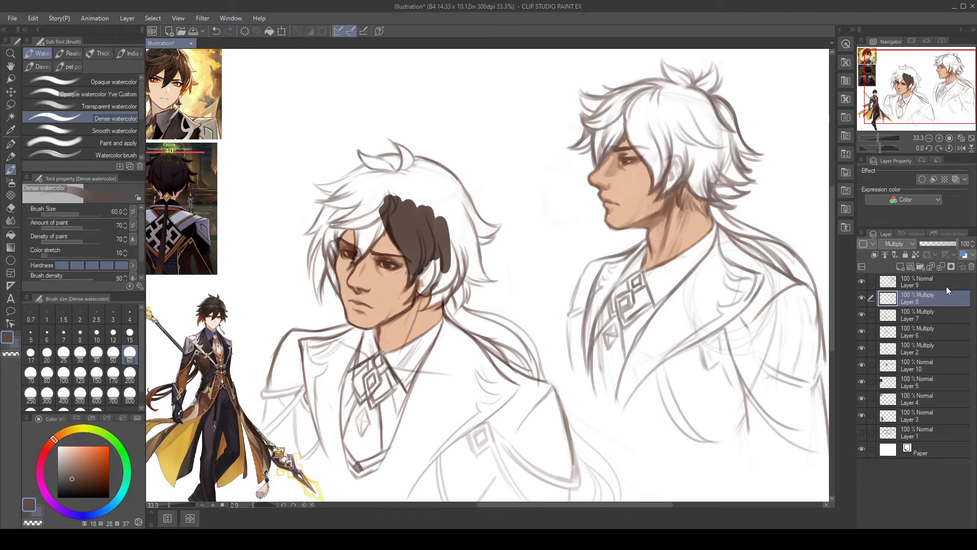
pyautogui.click(945, 281)
pyautogui.click(904, 272)
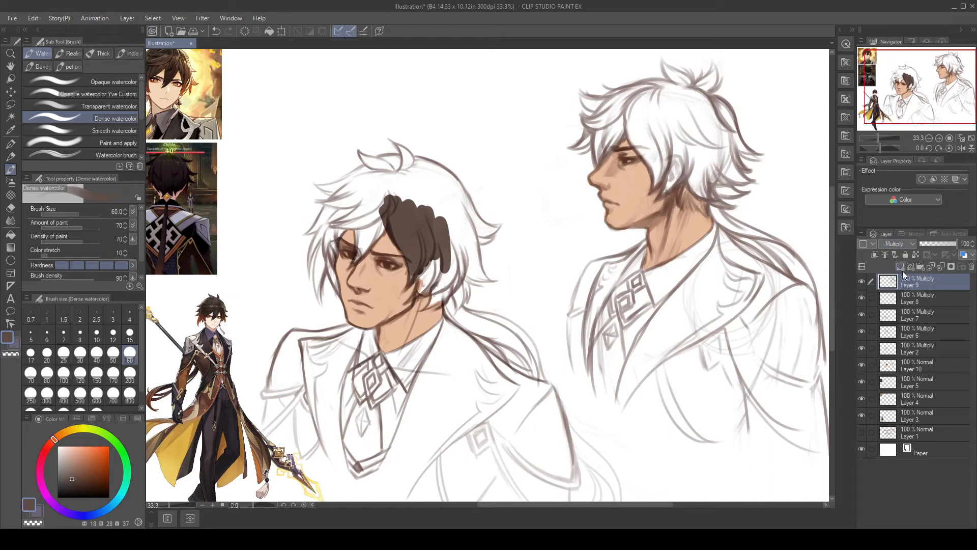
# Step: On Layer 10, paint flat brown over the three-quarter figure's hair around the ear, nape and ponytail, redoing stray ponytail strokes
pyautogui.click(894, 367)
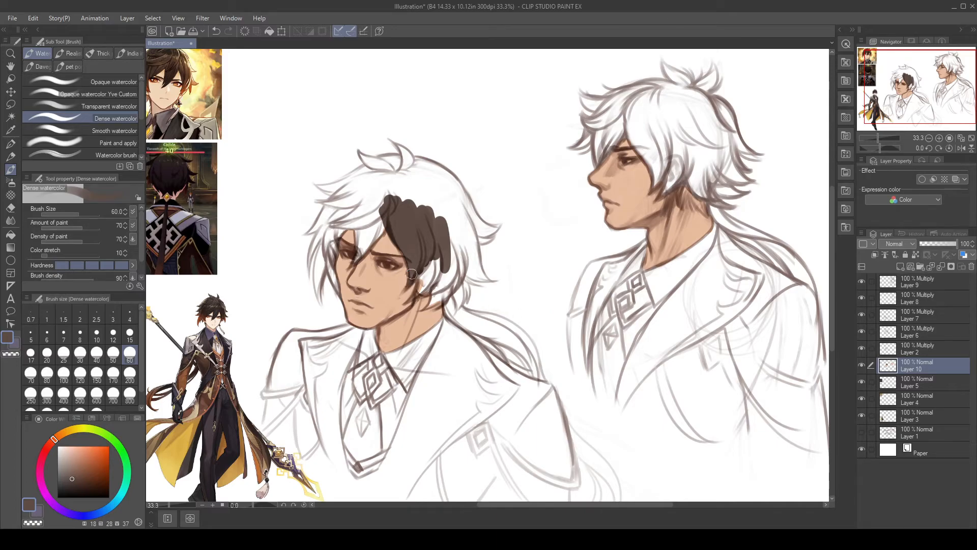
pyautogui.moveTo(426, 253)
pyautogui.mouseDown()
pyautogui.moveTo(408, 300)
pyautogui.moveTo(432, 257)
pyautogui.moveTo(418, 290)
pyautogui.moveTo(435, 263)
pyautogui.moveTo(442, 278)
pyautogui.moveTo(429, 287)
pyautogui.moveTo(451, 270)
pyautogui.moveTo(418, 314)
pyautogui.moveTo(456, 267)
pyautogui.moveTo(438, 304)
pyautogui.moveTo(458, 246)
pyautogui.moveTo(456, 319)
pyautogui.moveTo(446, 299)
pyautogui.moveTo(490, 332)
pyautogui.moveTo(451, 290)
pyautogui.moveTo(470, 309)
pyautogui.moveTo(438, 210)
pyautogui.moveTo(463, 233)
pyautogui.moveTo(414, 191)
pyautogui.mouseUp()
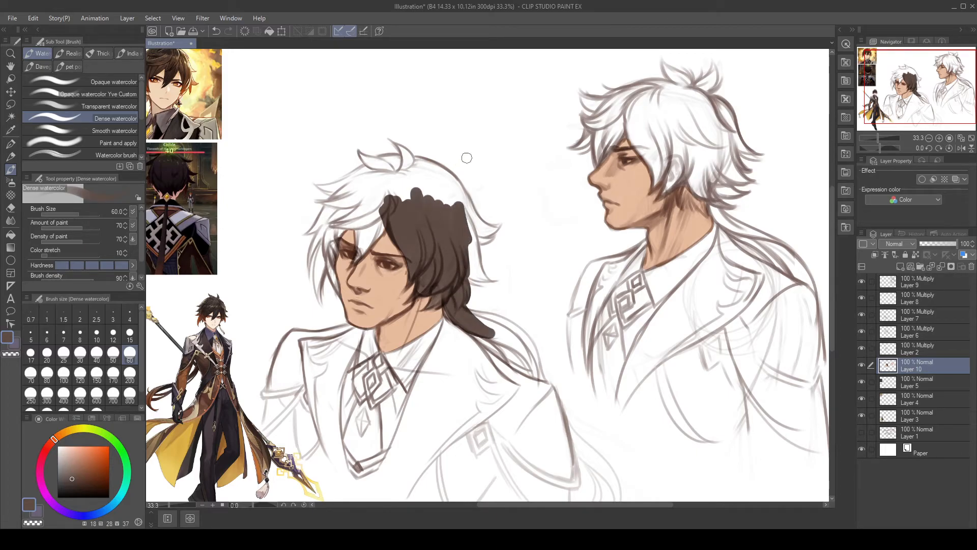
pyautogui.moveTo(476, 332)
pyautogui.mouseDown()
pyautogui.moveTo(506, 352)
pyautogui.moveTo(487, 327)
pyautogui.moveTo(533, 374)
pyautogui.moveTo(471, 317)
pyautogui.moveTo(485, 318)
pyautogui.moveTo(462, 308)
pyautogui.moveTo(492, 319)
pyautogui.moveTo(454, 293)
pyautogui.moveTo(482, 318)
pyautogui.moveTo(460, 309)
pyautogui.moveTo(514, 325)
pyautogui.moveTo(533, 361)
pyautogui.mouseUp()
pyautogui.hotkey('ctrl', 'z')
pyautogui.hotkey('ctrl', 'z')
pyautogui.moveTo(456, 302)
pyautogui.mouseDown()
pyautogui.moveTo(517, 336)
pyautogui.moveTo(518, 349)
pyautogui.moveTo(505, 330)
pyautogui.moveTo(531, 372)
pyautogui.moveTo(516, 330)
pyautogui.moveTo(539, 379)
pyautogui.mouseUp()
pyautogui.moveTo(491, 317)
pyautogui.mouseDown()
pyautogui.moveTo(524, 336)
pyautogui.moveTo(491, 318)
pyautogui.moveTo(530, 352)
pyautogui.moveTo(492, 318)
pyautogui.moveTo(518, 332)
pyautogui.moveTo(535, 372)
pyautogui.moveTo(515, 326)
pyautogui.moveTo(545, 380)
pyautogui.mouseUp()
pyautogui.hotkey('ctrl', 'z')
pyautogui.hotkey('ctrl', 'z')
pyautogui.hotkey('ctrl', 'z')
pyautogui.moveTo(510, 308); pyautogui.dragTo(527, 336)
# Step: Paint flat brown over the three-quarter figure's fringe and the long lock framing the far side of the face
pyautogui.moveTo(474, 283); pyautogui.dragTo(525, 309)
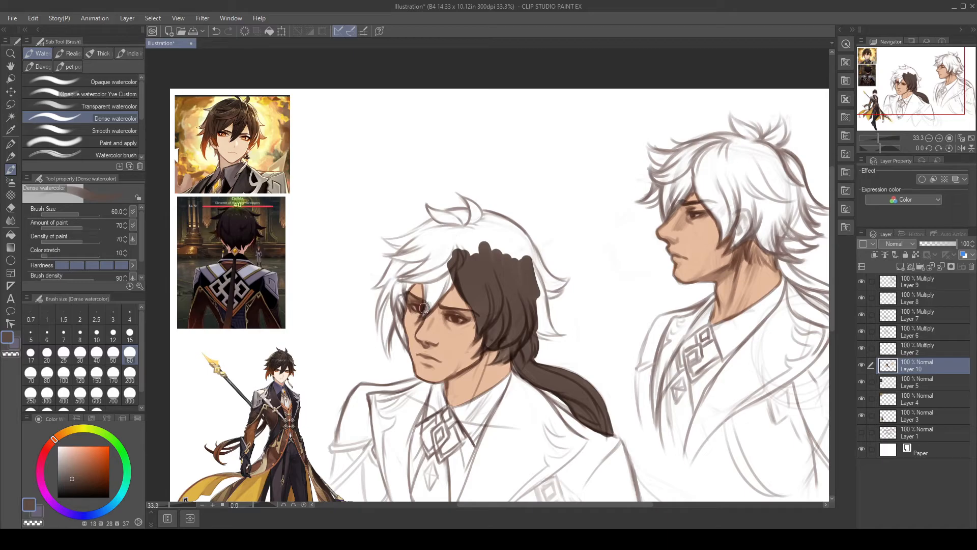
pyautogui.moveTo(430, 306); pyautogui.dragTo(436, 265)
pyautogui.moveTo(425, 309)
pyautogui.mouseDown()
pyautogui.moveTo(419, 262)
pyautogui.moveTo(426, 304)
pyautogui.moveTo(439, 270)
pyautogui.moveTo(426, 306)
pyautogui.moveTo(443, 267)
pyautogui.moveTo(450, 278)
pyautogui.moveTo(430, 294)
pyautogui.moveTo(427, 278)
pyautogui.moveTo(443, 248)
pyautogui.moveTo(466, 240)
pyautogui.mouseUp()
pyautogui.moveTo(456, 275)
pyautogui.mouseDown()
pyautogui.moveTo(396, 277)
pyautogui.moveTo(428, 271)
pyautogui.moveTo(399, 289)
pyautogui.moveTo(414, 272)
pyautogui.moveTo(400, 305)
pyautogui.moveTo(402, 284)
pyautogui.moveTo(386, 321)
pyautogui.mouseUp()
pyautogui.moveTo(391, 282)
pyautogui.mouseDown()
pyautogui.moveTo(386, 356)
pyautogui.moveTo(400, 301)
pyautogui.moveTo(408, 353)
pyautogui.moveTo(384, 332)
pyautogui.mouseUp()
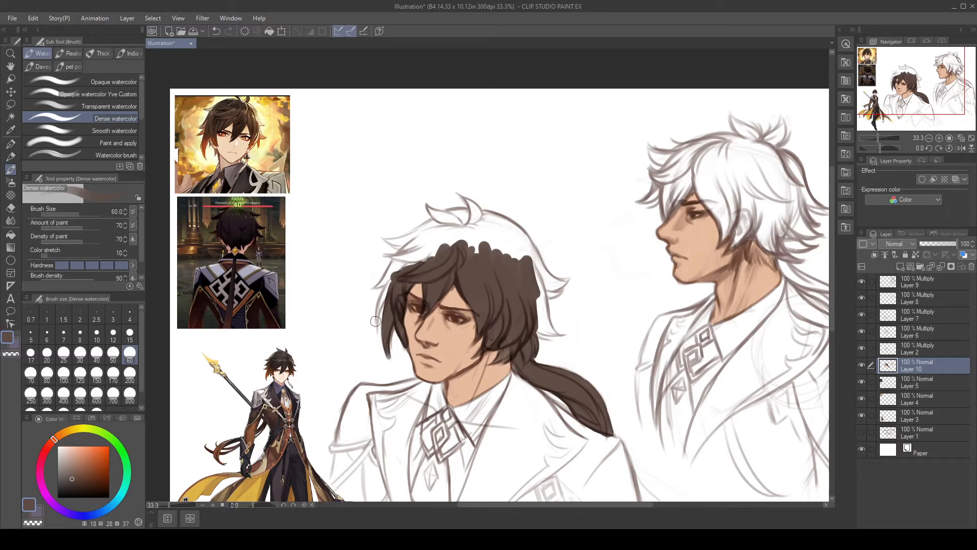
# Step: Fill the outer strands on the far side of the three-quarter figure's face with the brown, undoing strokes that miss the lines
pyautogui.moveTo(377, 326); pyautogui.dragTo(394, 277)
pyautogui.hotkey('ctrl', 'z')
pyautogui.moveTo(377, 324)
pyautogui.mouseDown()
pyautogui.moveTo(396, 272)
pyautogui.moveTo(385, 293)
pyautogui.mouseUp()
pyautogui.hotkey('ctrl', 'z')
pyautogui.moveTo(374, 289)
pyautogui.mouseDown()
pyautogui.moveTo(405, 251)
pyautogui.moveTo(396, 268)
pyautogui.moveTo(420, 255)
pyautogui.mouseUp()
pyautogui.hotkey('ctrl', 'z')
pyautogui.hotkey('ctrl', 'z')
pyautogui.hotkey('ctrl', 'z')
pyautogui.moveTo(376, 287)
pyautogui.mouseDown()
pyautogui.moveTo(413, 246)
pyautogui.moveTo(405, 259)
pyautogui.moveTo(439, 249)
pyautogui.mouseUp()
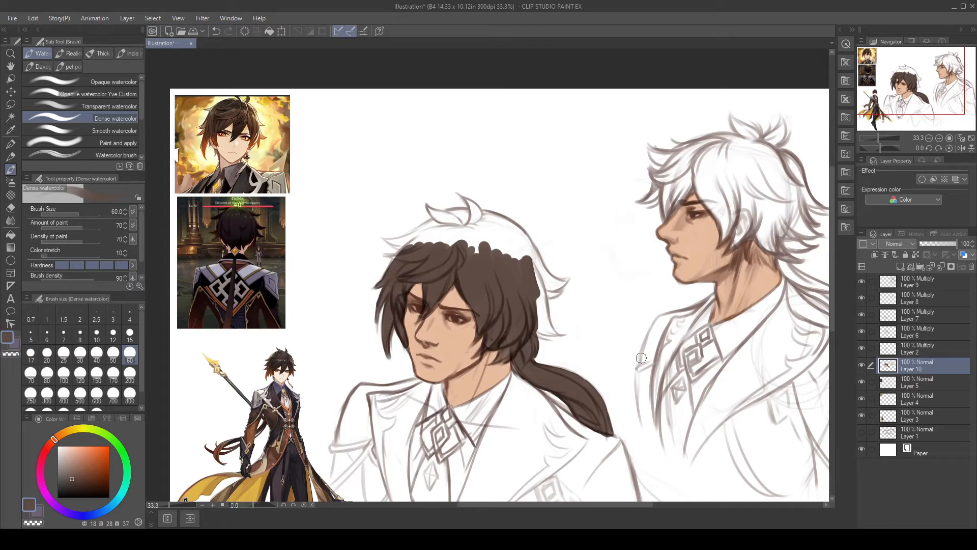
# Step: Fill the top of the three-quarter figure's head with flat brown, including the front tufts and the raised strands at the crown
pyautogui.moveTo(488, 241)
pyautogui.mouseDown()
pyautogui.moveTo(475, 259)
pyautogui.moveTo(495, 238)
pyautogui.moveTo(441, 247)
pyautogui.moveTo(454, 230)
pyautogui.moveTo(418, 237)
pyautogui.moveTo(422, 230)
pyautogui.moveTo(401, 243)
pyautogui.moveTo(385, 239)
pyautogui.moveTo(431, 227)
pyautogui.moveTo(384, 239)
pyautogui.moveTo(432, 225)
pyautogui.moveTo(383, 237)
pyautogui.moveTo(446, 213)
pyautogui.mouseUp()
pyautogui.hotkey('ctrl', 'z')
pyautogui.moveTo(386, 241)
pyautogui.mouseDown()
pyautogui.moveTo(423, 242)
pyautogui.moveTo(384, 255)
pyautogui.moveTo(424, 248)
pyautogui.mouseUp()
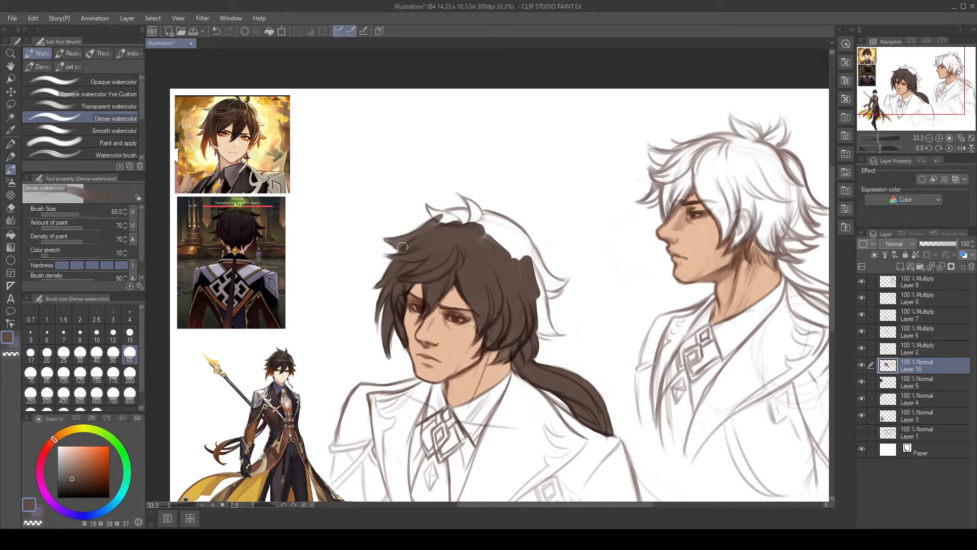
pyautogui.moveTo(478, 221)
pyautogui.mouseDown()
pyautogui.moveTo(432, 227)
pyautogui.moveTo(471, 215)
pyautogui.moveTo(494, 223)
pyautogui.moveTo(479, 225)
pyautogui.moveTo(492, 228)
pyautogui.moveTo(488, 237)
pyautogui.moveTo(407, 243)
pyautogui.mouseUp()
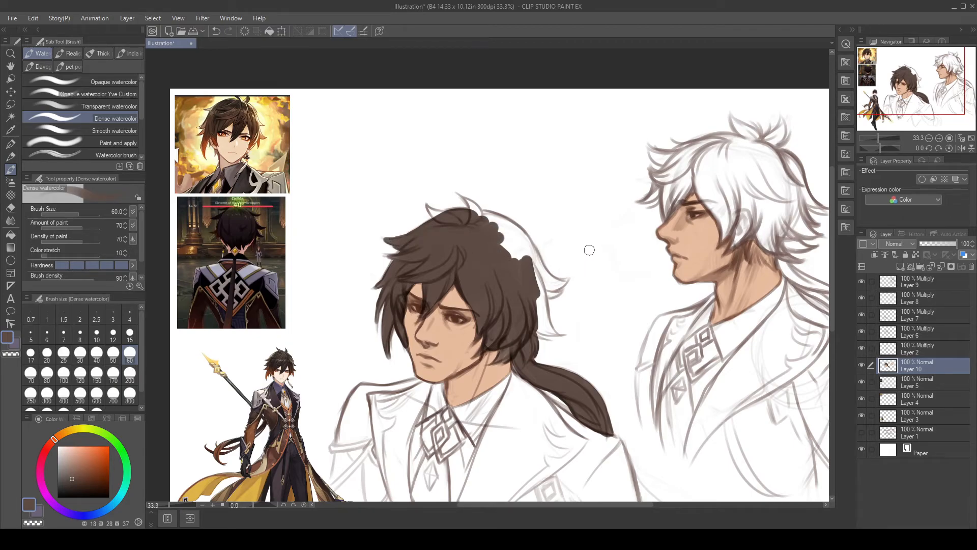
pyautogui.moveTo(449, 223)
pyautogui.mouseDown()
pyautogui.moveTo(428, 207)
pyautogui.moveTo(448, 217)
pyautogui.moveTo(437, 211)
pyautogui.moveTo(468, 204)
pyautogui.moveTo(475, 219)
pyautogui.moveTo(464, 199)
pyautogui.moveTo(478, 224)
pyautogui.moveTo(460, 198)
pyautogui.mouseUp()
pyautogui.moveTo(527, 263)
pyautogui.mouseDown()
pyautogui.moveTo(497, 237)
pyautogui.moveTo(509, 272)
pyautogui.moveTo(481, 255)
pyautogui.moveTo(510, 247)
pyautogui.moveTo(457, 239)
pyautogui.moveTo(475, 254)
pyautogui.moveTo(516, 233)
pyautogui.moveTo(479, 215)
pyautogui.moveTo(490, 222)
pyautogui.moveTo(483, 227)
pyautogui.moveTo(513, 232)
pyautogui.moveTo(489, 218)
pyautogui.moveTo(516, 232)
pyautogui.mouseUp()
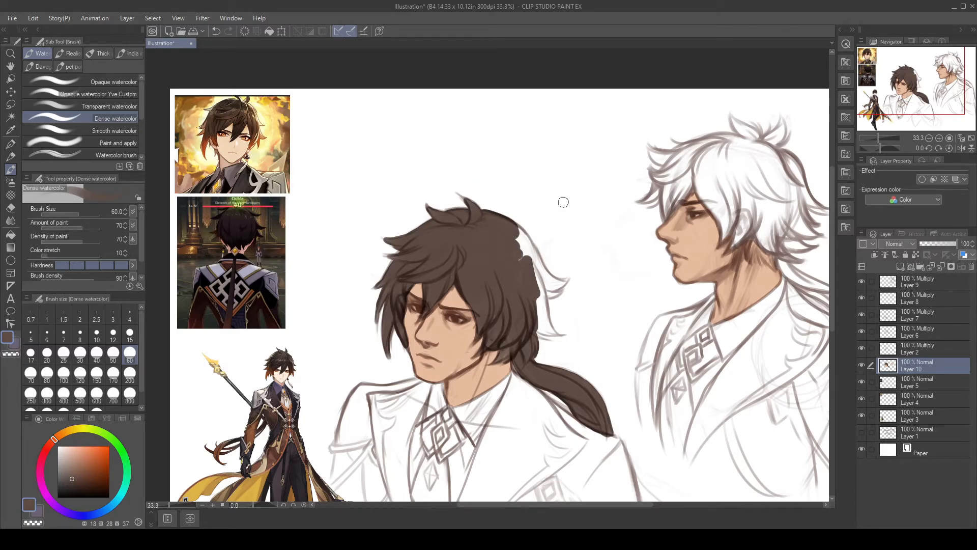
# Step: Fill the back of the three-quarter figure's hair and its flicked-out tips with flat brown
pyautogui.moveTo(530, 265)
pyautogui.mouseDown()
pyautogui.moveTo(509, 241)
pyautogui.moveTo(518, 286)
pyautogui.moveTo(514, 230)
pyautogui.moveTo(527, 251)
pyautogui.moveTo(506, 223)
pyautogui.moveTo(533, 284)
pyautogui.mouseUp()
pyautogui.moveTo(545, 331)
pyautogui.mouseDown()
pyautogui.moveTo(559, 337)
pyautogui.moveTo(538, 295)
pyautogui.mouseUp()
pyautogui.moveTo(554, 334); pyautogui.dragTo(536, 291)
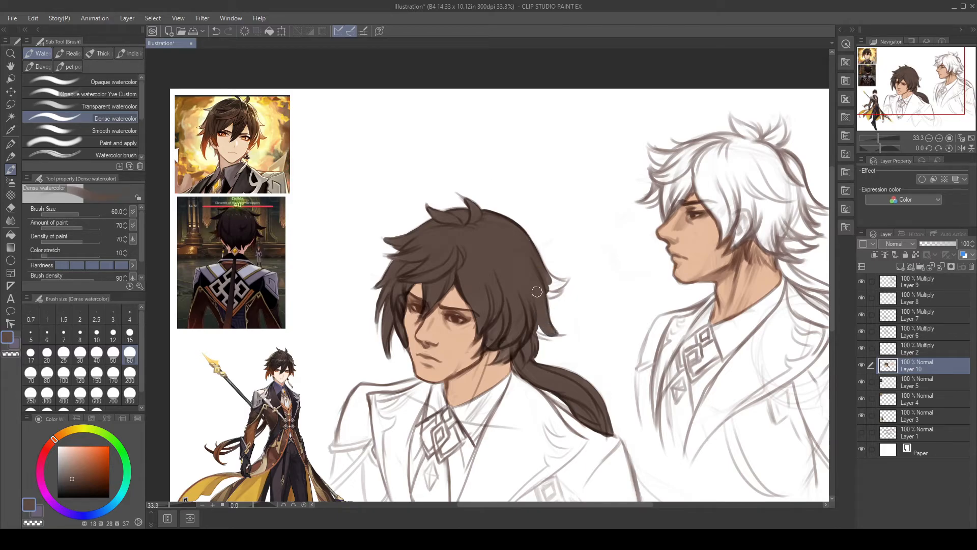
pyautogui.moveTo(550, 334); pyautogui.dragTo(547, 297)
pyautogui.hotkey('ctrl', 'z')
pyautogui.moveTo(555, 339); pyautogui.dragTo(552, 321)
pyautogui.moveTo(567, 279)
pyautogui.mouseDown()
pyautogui.moveTo(532, 281)
pyautogui.moveTo(565, 282)
pyautogui.moveTo(543, 296)
pyautogui.moveTo(564, 283)
pyautogui.moveTo(533, 268)
pyautogui.mouseUp()
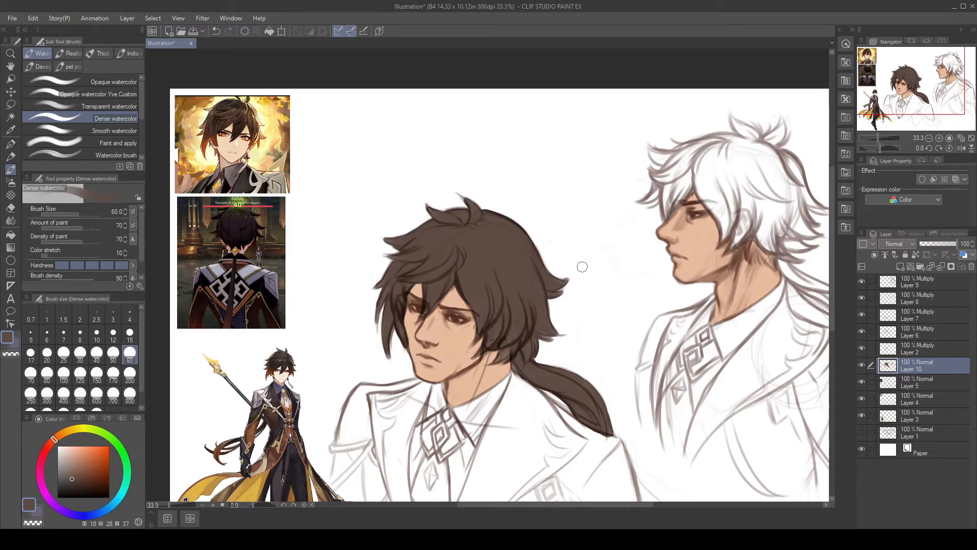
pyautogui.press('e')
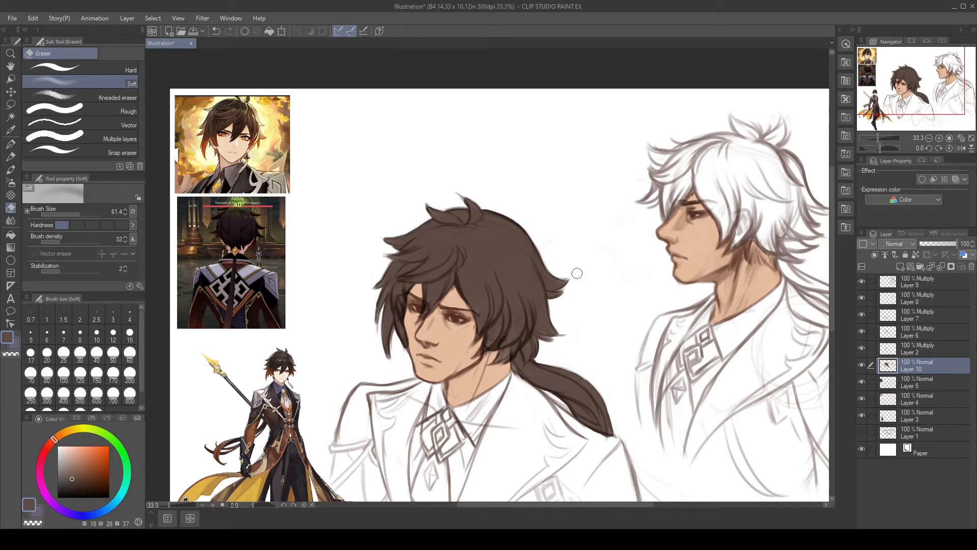
pyautogui.press('b')
# Step: Paint the same flat brown over the profile figure's front tufts above the forehead, redoing strokes that miss the lines
pyautogui.moveTo(602, 382); pyautogui.dragTo(591, 286)
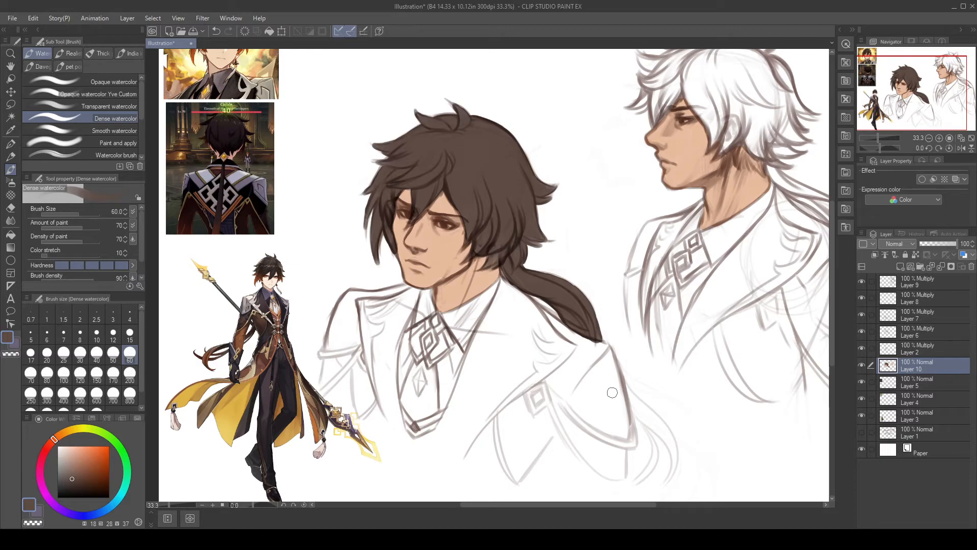
pyautogui.moveTo(667, 235); pyautogui.dragTo(580, 324)
pyautogui.moveTo(640, 246); pyautogui.dragTo(609, 309)
pyautogui.moveTo(519, 224)
pyautogui.mouseDown()
pyautogui.moveTo(552, 217)
pyautogui.moveTo(523, 227)
pyautogui.moveTo(531, 236)
pyautogui.moveTo(555, 207)
pyautogui.moveTo(533, 224)
pyautogui.moveTo(555, 208)
pyautogui.moveTo(546, 212)
pyautogui.moveTo(591, 198)
pyautogui.moveTo(548, 217)
pyautogui.moveTo(543, 201)
pyautogui.moveTo(535, 211)
pyautogui.moveTo(590, 196)
pyautogui.mouseUp()
pyautogui.hotkey('ctrl', 'z')
pyautogui.moveTo(522, 207); pyautogui.dragTo(574, 194)
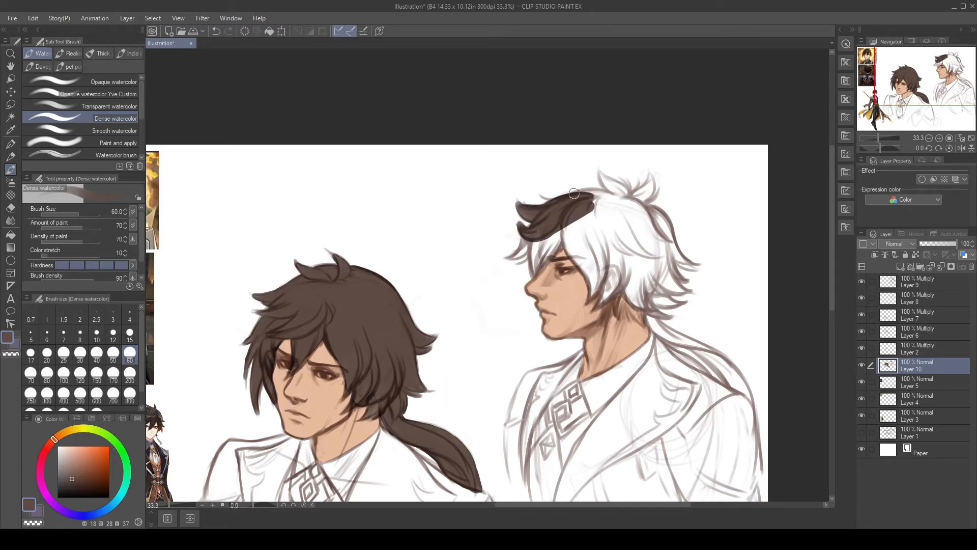
pyautogui.hotkey('ctrl', 'z')
pyautogui.moveTo(538, 195); pyautogui.dragTo(559, 201)
pyautogui.moveTo(509, 258)
pyautogui.mouseDown()
pyautogui.moveTo(543, 224)
pyautogui.moveTo(511, 255)
pyautogui.moveTo(539, 225)
pyautogui.moveTo(525, 260)
pyautogui.moveTo(545, 225)
pyautogui.mouseUp()
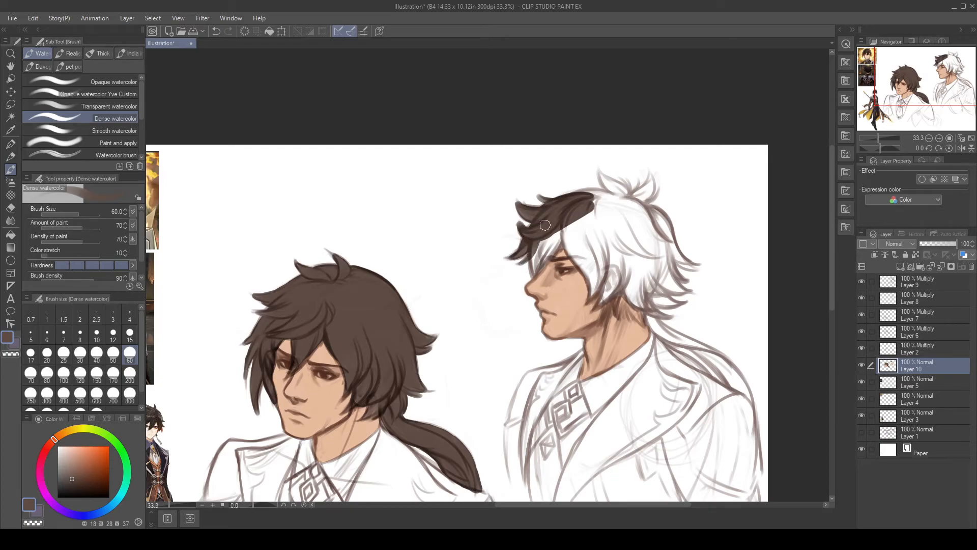
# Step: Fill the profile figure's fringe, side locks and the flicked strands at the nape with flat brown
pyautogui.moveTo(534, 267)
pyautogui.mouseDown()
pyautogui.moveTo(540, 235)
pyautogui.moveTo(538, 254)
pyautogui.moveTo(555, 236)
pyautogui.moveTo(540, 257)
pyautogui.moveTo(568, 223)
pyautogui.moveTo(534, 271)
pyautogui.moveTo(574, 224)
pyautogui.mouseUp()
pyautogui.moveTo(589, 301)
pyautogui.mouseDown()
pyautogui.moveTo(591, 280)
pyautogui.moveTo(566, 241)
pyautogui.moveTo(588, 299)
pyautogui.mouseUp()
pyautogui.moveTo(598, 261)
pyautogui.mouseDown()
pyautogui.moveTo(598, 305)
pyautogui.moveTo(599, 256)
pyautogui.moveTo(602, 298)
pyautogui.moveTo(621, 247)
pyautogui.moveTo(607, 292)
pyautogui.moveTo(618, 275)
pyautogui.moveTo(616, 313)
pyautogui.moveTo(622, 231)
pyautogui.mouseUp()
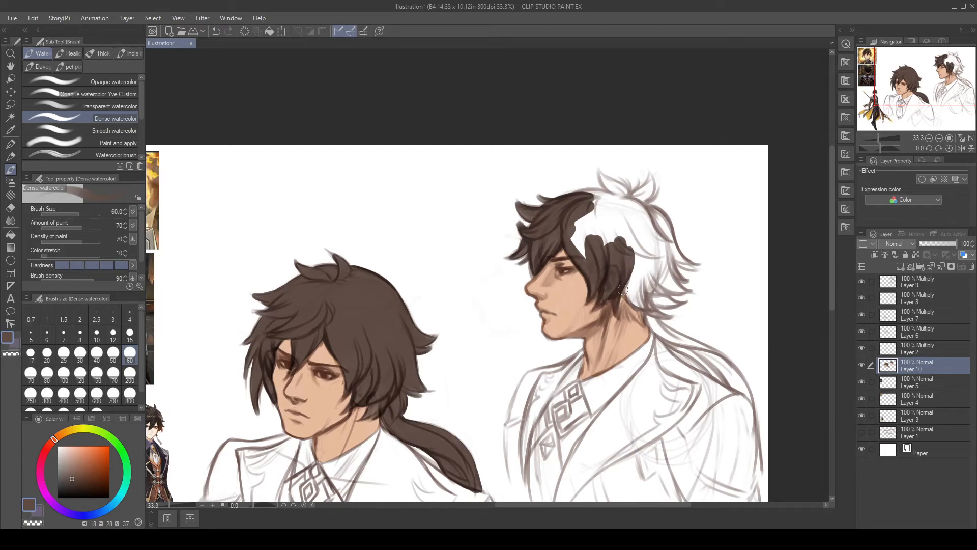
pyautogui.moveTo(651, 310)
pyautogui.mouseDown()
pyautogui.moveTo(624, 279)
pyautogui.moveTo(629, 315)
pyautogui.moveTo(624, 287)
pyautogui.moveTo(620, 312)
pyautogui.moveTo(629, 301)
pyautogui.moveTo(640, 323)
pyautogui.moveTo(634, 301)
pyautogui.moveTo(640, 312)
pyautogui.moveTo(647, 299)
pyautogui.moveTo(660, 314)
pyautogui.moveTo(641, 285)
pyautogui.moveTo(673, 315)
pyautogui.moveTo(640, 285)
pyautogui.mouseUp()
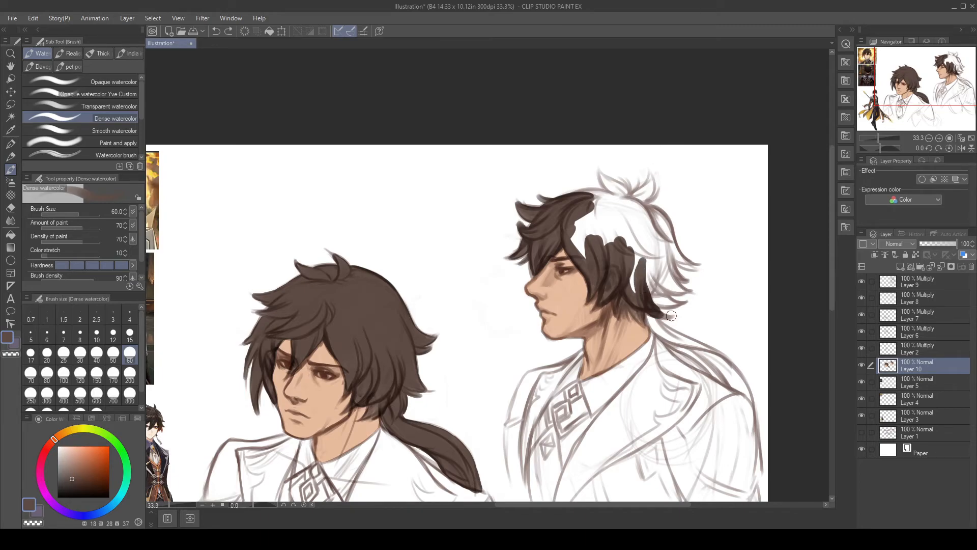
pyautogui.moveTo(672, 317)
pyautogui.mouseDown()
pyautogui.moveTo(645, 289)
pyautogui.moveTo(701, 266)
pyautogui.moveTo(708, 288)
pyautogui.moveTo(669, 305)
pyautogui.moveTo(669, 318)
pyautogui.moveTo(640, 306)
pyautogui.moveTo(670, 316)
pyautogui.moveTo(636, 282)
pyautogui.moveTo(680, 302)
pyautogui.moveTo(633, 275)
pyautogui.moveTo(673, 299)
pyautogui.moveTo(641, 265)
pyautogui.moveTo(630, 287)
pyautogui.moveTo(627, 267)
pyautogui.moveTo(638, 280)
pyautogui.moveTo(645, 244)
pyautogui.moveTo(686, 287)
pyautogui.moveTo(648, 274)
pyautogui.moveTo(684, 289)
pyautogui.moveTo(647, 263)
pyautogui.moveTo(683, 290)
pyautogui.moveTo(653, 240)
pyautogui.moveTo(678, 288)
pyautogui.moveTo(662, 261)
pyautogui.moveTo(684, 280)
pyautogui.moveTo(669, 260)
pyautogui.mouseUp()
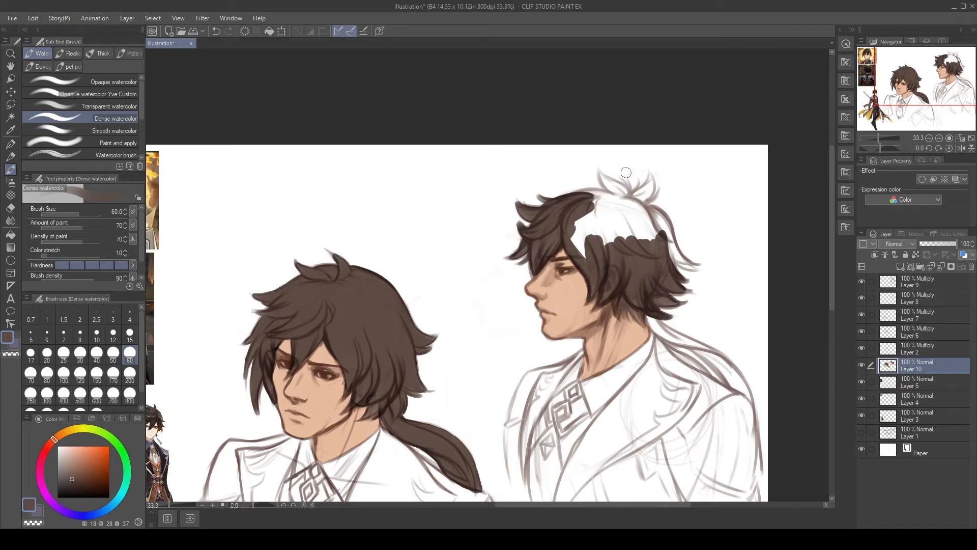
# Step: Fill the profile figure's crown, back hair edge and raised top tufts with flat brown, undoing strokes that miss the lines
pyautogui.moveTo(578, 241)
pyautogui.mouseDown()
pyautogui.moveTo(587, 261)
pyautogui.moveTo(574, 222)
pyautogui.moveTo(606, 237)
pyautogui.moveTo(595, 215)
pyautogui.moveTo(637, 242)
pyautogui.moveTo(646, 226)
pyautogui.moveTo(661, 234)
pyautogui.moveTo(588, 211)
pyautogui.moveTo(607, 211)
pyautogui.moveTo(581, 196)
pyautogui.moveTo(602, 193)
pyautogui.moveTo(631, 209)
pyautogui.moveTo(572, 200)
pyautogui.moveTo(607, 197)
pyautogui.moveTo(564, 202)
pyautogui.moveTo(642, 185)
pyautogui.moveTo(630, 204)
pyautogui.moveTo(610, 200)
pyautogui.moveTo(625, 200)
pyautogui.moveTo(672, 246)
pyautogui.mouseUp()
pyautogui.hotkey('ctrl', 'z')
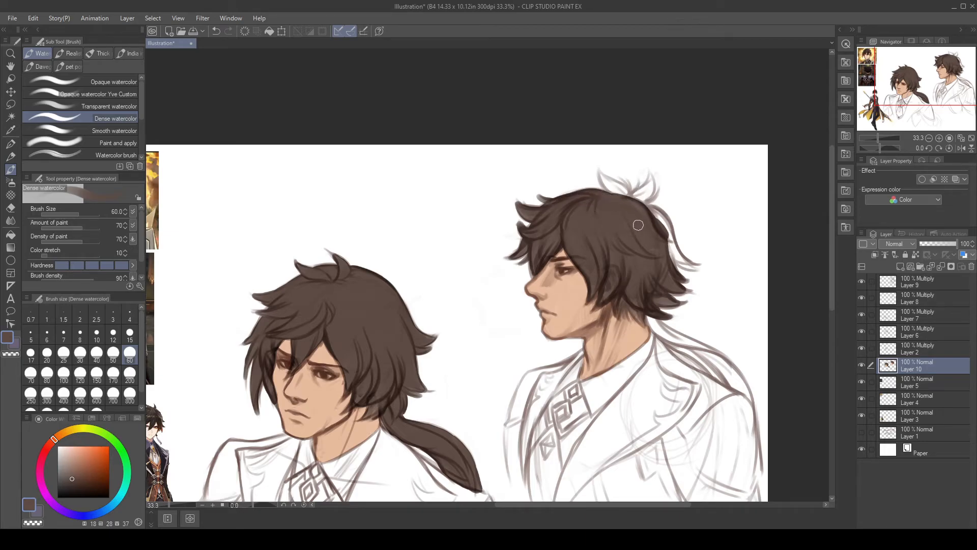
pyautogui.moveTo(644, 208)
pyautogui.mouseDown()
pyautogui.moveTo(662, 232)
pyautogui.moveTo(646, 187)
pyautogui.moveTo(670, 251)
pyautogui.moveTo(666, 228)
pyautogui.moveTo(678, 259)
pyautogui.moveTo(664, 227)
pyautogui.moveTo(695, 264)
pyautogui.moveTo(679, 257)
pyautogui.moveTo(661, 215)
pyautogui.moveTo(671, 258)
pyautogui.mouseUp()
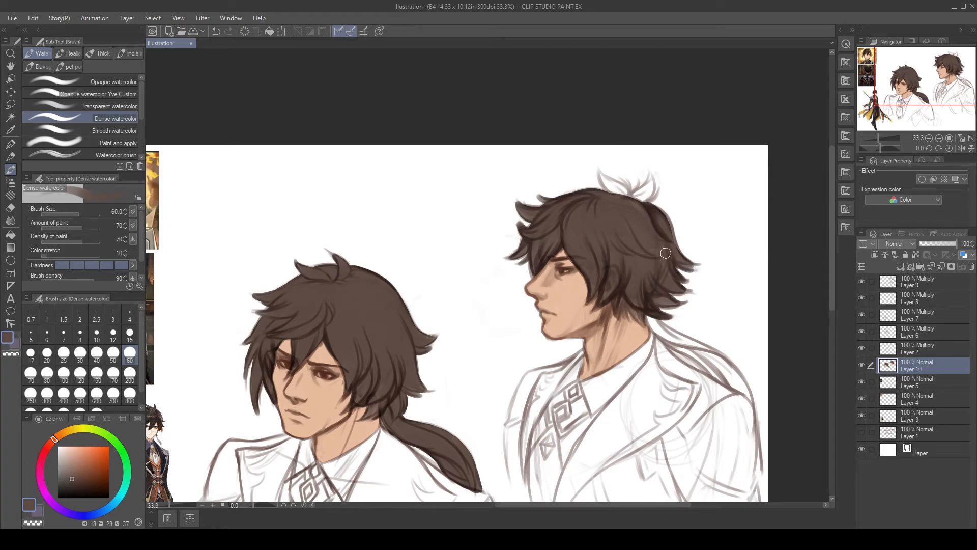
pyautogui.moveTo(694, 222)
pyautogui.mouseDown()
pyautogui.moveTo(698, 264)
pyautogui.moveTo(673, 252)
pyautogui.moveTo(684, 262)
pyautogui.mouseUp()
pyautogui.moveTo(670, 228); pyautogui.dragTo(676, 254)
pyautogui.moveTo(695, 269); pyautogui.dragTo(677, 263)
pyautogui.hotkey('ctrl', 'z')
pyautogui.moveTo(649, 175)
pyautogui.mouseDown()
pyautogui.moveTo(619, 201)
pyautogui.moveTo(633, 204)
pyautogui.moveTo(644, 202)
pyautogui.moveTo(599, 171)
pyautogui.mouseUp()
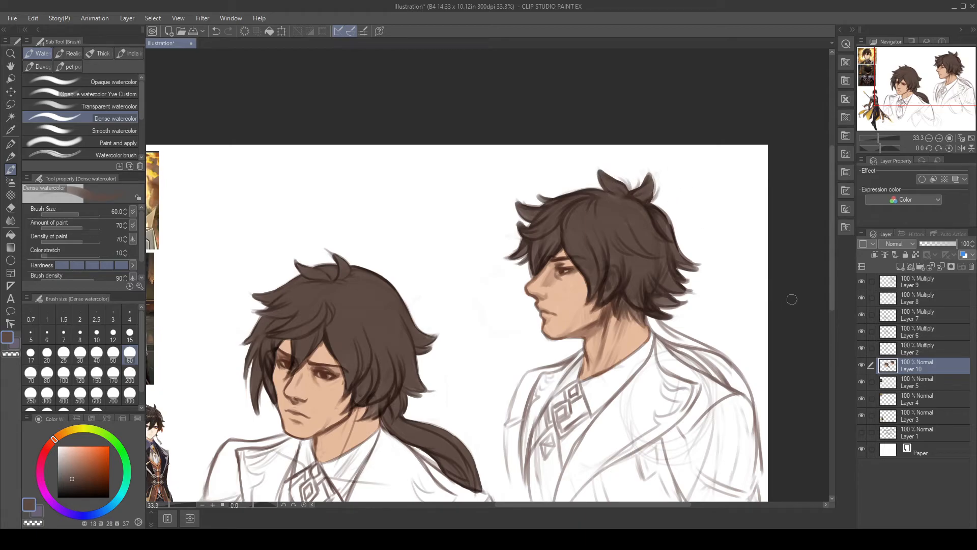
# Step: Fill the profile figure's ponytail with the same flat brown down to its tip behind the shoulder
pyautogui.moveTo(687, 305)
pyautogui.mouseDown()
pyautogui.moveTo(560, 235)
pyautogui.moveTo(585, 285)
pyautogui.mouseUp()
pyautogui.moveTo(552, 251); pyautogui.dragTo(627, 315)
pyautogui.moveTo(579, 276)
pyautogui.mouseDown()
pyautogui.moveTo(612, 292)
pyautogui.moveTo(649, 333)
pyautogui.mouseUp()
pyautogui.moveTo(627, 301)
pyautogui.mouseDown()
pyautogui.moveTo(663, 354)
pyautogui.moveTo(709, 327)
pyautogui.moveTo(794, 331)
pyautogui.moveTo(811, 372)
pyautogui.mouseUp()
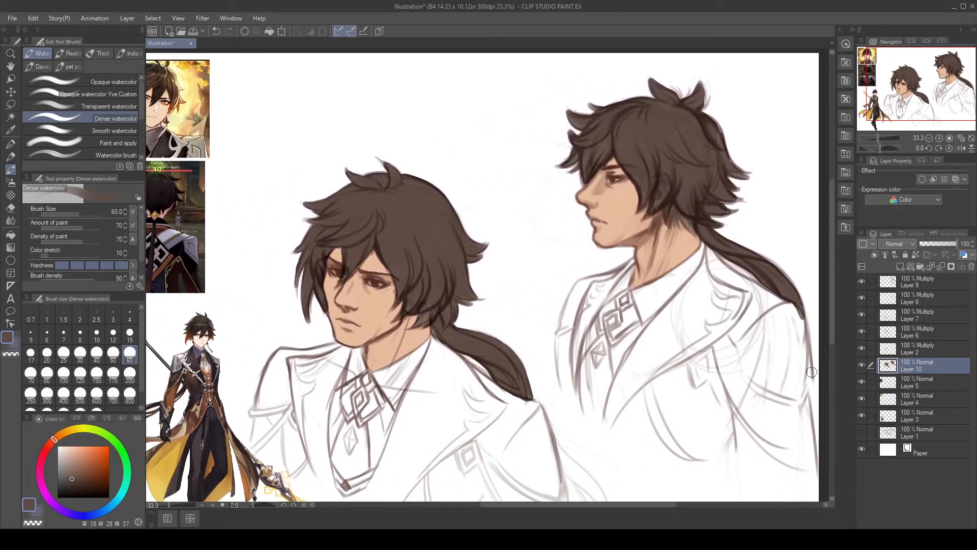
pyautogui.moveTo(677, 210)
pyautogui.mouseDown()
pyautogui.moveTo(697, 235)
pyautogui.moveTo(679, 235)
pyautogui.mouseUp()
pyautogui.moveTo(648, 453); pyautogui.dragTo(650, 395)
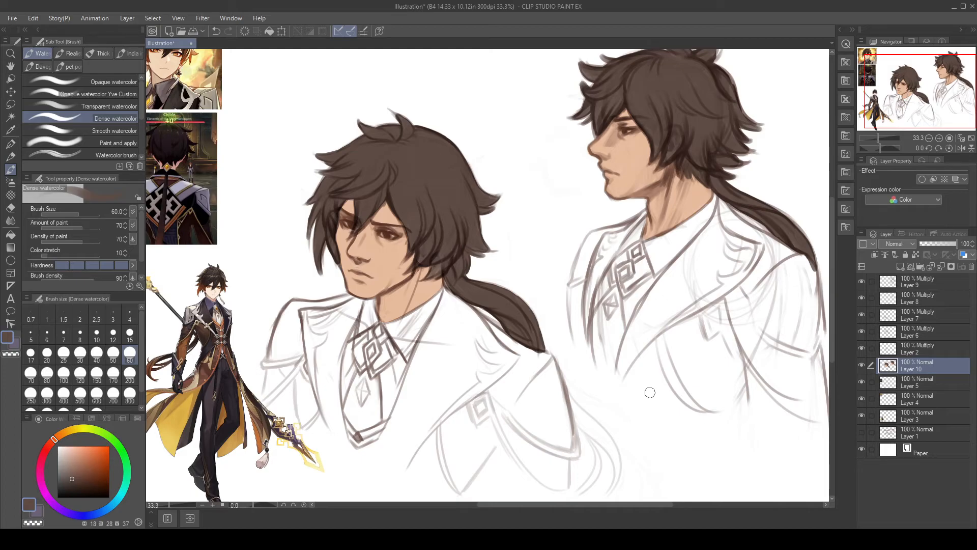
pyautogui.moveTo(650, 392); pyautogui.dragTo(671, 364)
pyautogui.moveTo(401, 424)
pyautogui.mouseDown()
pyautogui.moveTo(469, 264)
pyautogui.moveTo(481, 282)
pyautogui.moveTo(462, 290)
pyautogui.moveTo(425, 379)
pyautogui.moveTo(455, 314)
pyautogui.moveTo(447, 343)
pyautogui.mouseUp()
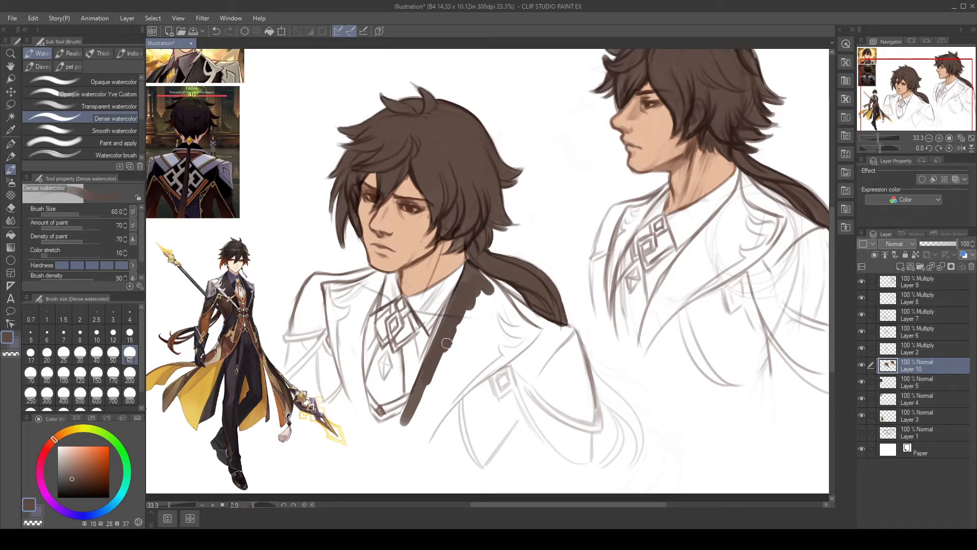
pyautogui.moveTo(447, 343); pyautogui.dragTo(449, 356)
pyautogui.moveTo(500, 339)
pyautogui.mouseDown()
pyautogui.moveTo(531, 414)
pyautogui.moveTo(514, 337)
pyautogui.mouseUp()
pyautogui.hotkey('ctrl', 'z')
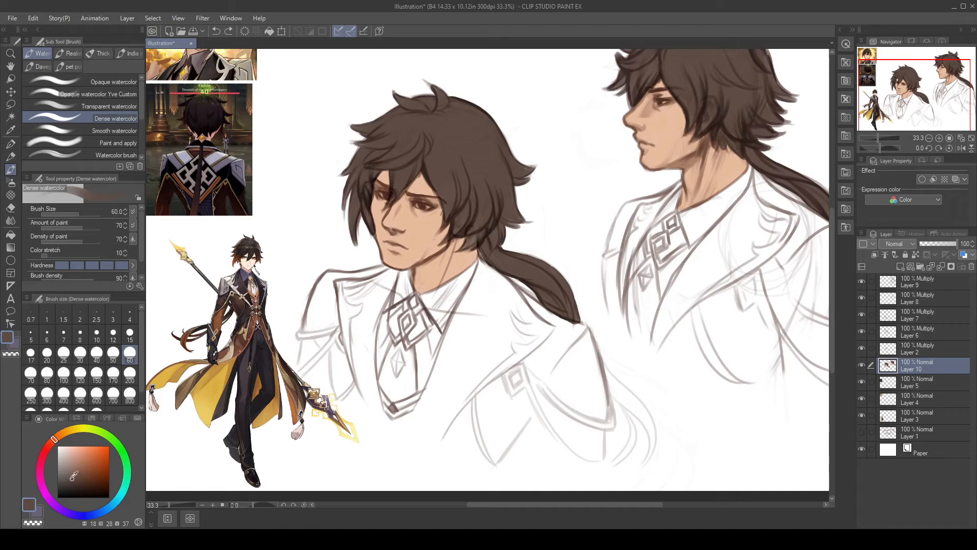
# Step: Fill the three-quarter figure's near-side coat lapel with a slightly greyer dark brown, redoing strokes that miss the lines
pyautogui.moveTo(479, 301)
pyautogui.mouseDown()
pyautogui.moveTo(463, 322)
pyautogui.moveTo(465, 302)
pyautogui.moveTo(456, 321)
pyautogui.moveTo(481, 259)
pyautogui.moveTo(461, 308)
pyautogui.mouseUp()
pyautogui.moveTo(481, 267); pyautogui.dragTo(479, 319)
pyautogui.moveTo(484, 267)
pyautogui.mouseDown()
pyautogui.moveTo(509, 291)
pyautogui.moveTo(479, 254)
pyautogui.moveTo(484, 315)
pyautogui.moveTo(502, 303)
pyautogui.moveTo(503, 287)
pyautogui.moveTo(530, 318)
pyautogui.moveTo(508, 313)
pyautogui.moveTo(489, 325)
pyautogui.moveTo(493, 307)
pyautogui.moveTo(477, 279)
pyautogui.moveTo(473, 310)
pyautogui.moveTo(434, 377)
pyautogui.mouseUp()
pyautogui.moveTo(458, 317); pyautogui.dragTo(425, 401)
pyautogui.hotkey('ctrl', 'z')
pyautogui.moveTo(455, 320)
pyautogui.mouseDown()
pyautogui.moveTo(427, 392)
pyautogui.moveTo(444, 350)
pyautogui.moveTo(458, 356)
pyautogui.moveTo(490, 329)
pyautogui.moveTo(451, 354)
pyautogui.moveTo(423, 422)
pyautogui.moveTo(460, 379)
pyautogui.moveTo(430, 432)
pyautogui.moveTo(488, 362)
pyautogui.moveTo(469, 390)
pyautogui.mouseUp()
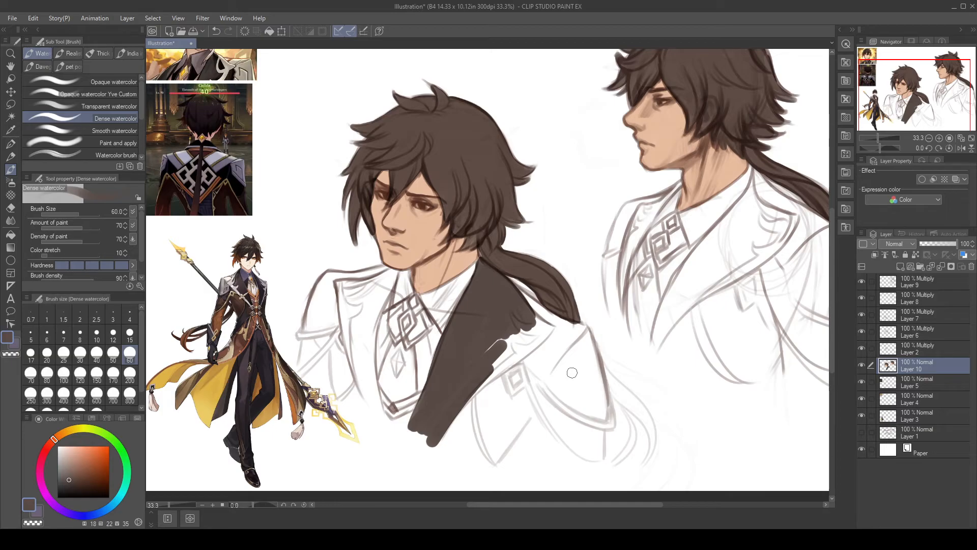
pyautogui.moveTo(510, 333)
pyautogui.mouseDown()
pyautogui.moveTo(446, 408)
pyautogui.moveTo(539, 331)
pyautogui.moveTo(519, 331)
pyautogui.moveTo(534, 305)
pyautogui.moveTo(552, 326)
pyautogui.moveTo(553, 338)
pyautogui.moveTo(491, 343)
pyautogui.mouseUp()
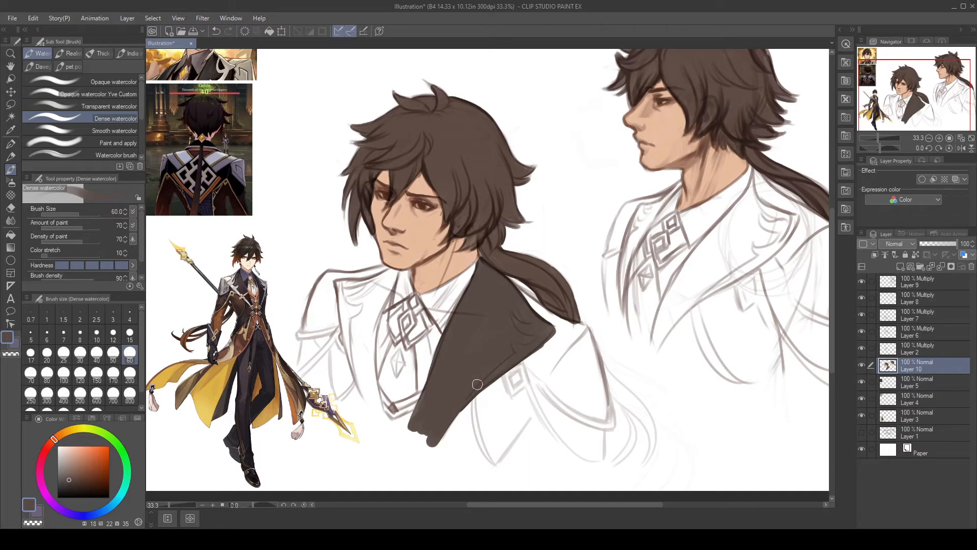
pyautogui.moveTo(477, 385)
pyautogui.mouseDown()
pyautogui.moveTo(494, 450)
pyautogui.moveTo(470, 395)
pyautogui.moveTo(463, 400)
pyautogui.moveTo(472, 446)
pyautogui.moveTo(445, 451)
pyautogui.moveTo(504, 397)
pyautogui.moveTo(489, 432)
pyautogui.moveTo(498, 431)
pyautogui.moveTo(512, 348)
pyautogui.mouseUp()
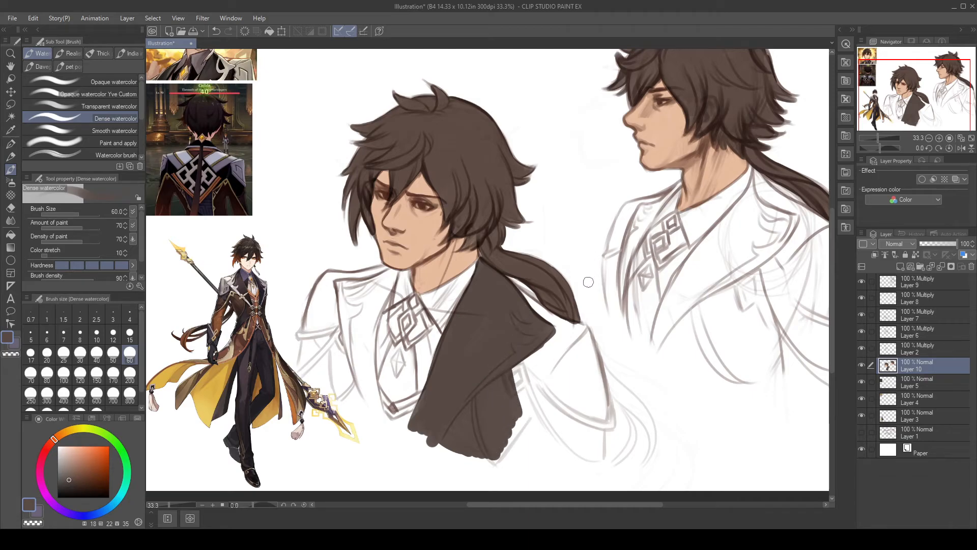
pyautogui.hotkey('ctrl', 'z')
pyautogui.hotkey('ctrl', 'z')
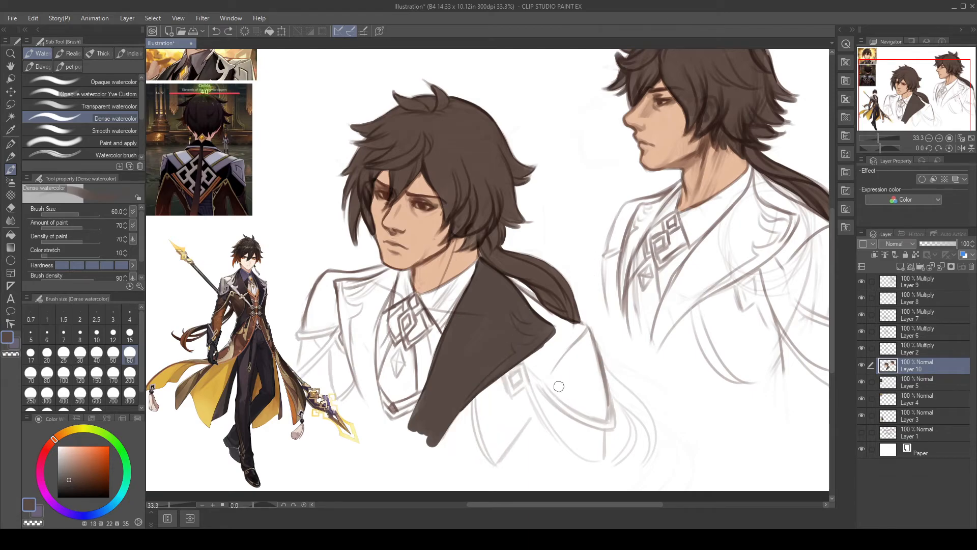
# Step: Fill the curved coat-front strip beneath the three-quarter figure's near lapel with the dark coat brown
pyautogui.moveTo(466, 400); pyautogui.dragTo(481, 449)
pyautogui.moveTo(468, 398)
pyautogui.mouseDown()
pyautogui.moveTo(475, 450)
pyautogui.moveTo(464, 397)
pyautogui.moveTo(498, 458)
pyautogui.moveTo(457, 417)
pyautogui.moveTo(472, 453)
pyautogui.mouseUp()
pyautogui.moveTo(447, 421); pyautogui.dragTo(496, 465)
pyautogui.moveTo(466, 406); pyautogui.dragTo(495, 465)
pyautogui.hotkey('ctrl', 'z')
pyautogui.moveTo(470, 400); pyautogui.dragTo(493, 463)
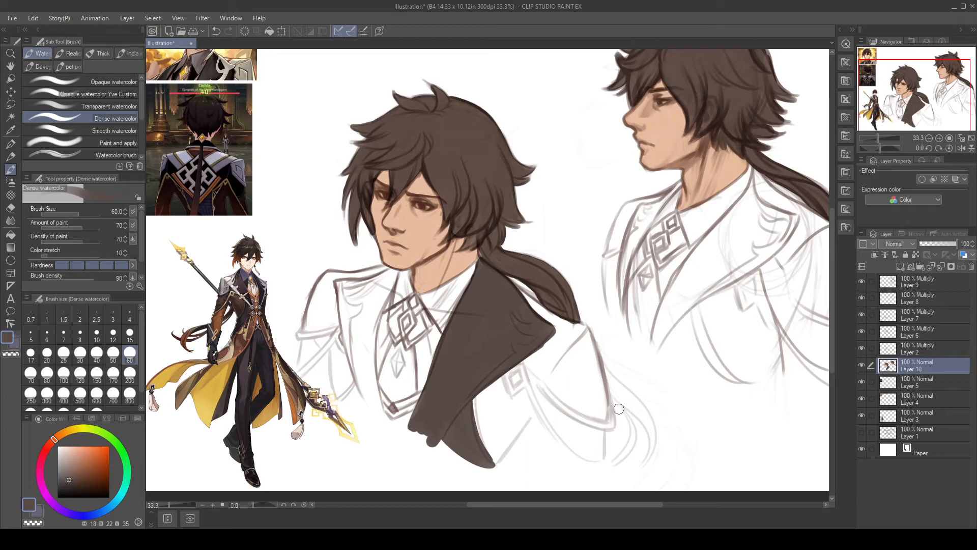
# Step: Fill the three-quarter figure's far-side coat lapel with the dark coat brown, redoing strokes that cross its outline
pyautogui.moveTo(379, 286)
pyautogui.mouseDown()
pyautogui.moveTo(339, 284)
pyautogui.moveTo(369, 279)
pyautogui.mouseUp()
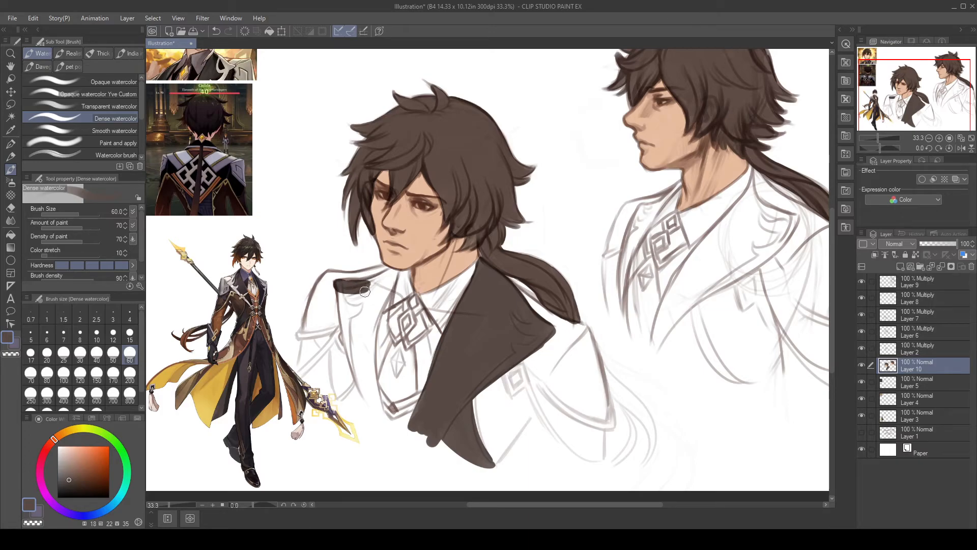
pyautogui.moveTo(363, 293)
pyautogui.mouseDown()
pyautogui.moveTo(378, 280)
pyautogui.moveTo(361, 285)
pyautogui.moveTo(384, 276)
pyautogui.moveTo(341, 285)
pyautogui.moveTo(391, 267)
pyautogui.moveTo(337, 281)
pyautogui.moveTo(394, 270)
pyautogui.moveTo(368, 317)
pyautogui.moveTo(356, 292)
pyautogui.moveTo(345, 298)
pyautogui.moveTo(339, 284)
pyautogui.moveTo(346, 324)
pyautogui.moveTo(350, 304)
pyautogui.moveTo(355, 312)
pyautogui.moveTo(378, 290)
pyautogui.moveTo(377, 304)
pyautogui.moveTo(390, 282)
pyautogui.moveTo(369, 370)
pyautogui.moveTo(352, 312)
pyautogui.moveTo(349, 342)
pyautogui.moveTo(372, 407)
pyautogui.moveTo(355, 335)
pyautogui.moveTo(375, 400)
pyautogui.moveTo(369, 338)
pyautogui.moveTo(384, 416)
pyautogui.mouseUp()
pyautogui.hotkey('ctrl', 'z')
pyautogui.hotkey('ctrl', 'z')
pyautogui.moveTo(372, 316); pyautogui.dragTo(379, 403)
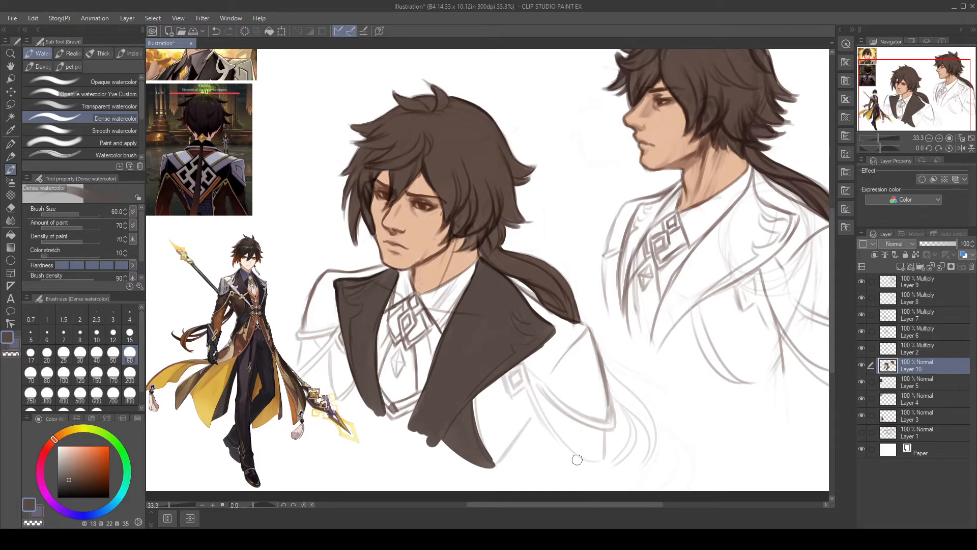
# Step: Extend the dark brown over the coat front beneath the three-quarter figure's far lapel
pyautogui.moveTo(450, 377); pyautogui.dragTo(515, 320)
pyautogui.moveTo(422, 317); pyautogui.dragTo(386, 362)
pyautogui.moveTo(431, 336)
pyautogui.mouseDown()
pyautogui.moveTo(416, 356)
pyautogui.moveTo(442, 353)
pyautogui.moveTo(436, 344)
pyautogui.moveTo(450, 360)
pyautogui.moveTo(440, 359)
pyautogui.moveTo(443, 368)
pyautogui.moveTo(436, 338)
pyautogui.moveTo(486, 383)
pyautogui.moveTo(445, 345)
pyautogui.moveTo(454, 382)
pyautogui.moveTo(434, 345)
pyautogui.moveTo(464, 388)
pyautogui.moveTo(514, 390)
pyautogui.moveTo(488, 363)
pyautogui.moveTo(478, 377)
pyautogui.moveTo(484, 355)
pyautogui.moveTo(489, 385)
pyautogui.mouseUp()
pyautogui.moveTo(547, 318); pyautogui.dragTo(572, 353)
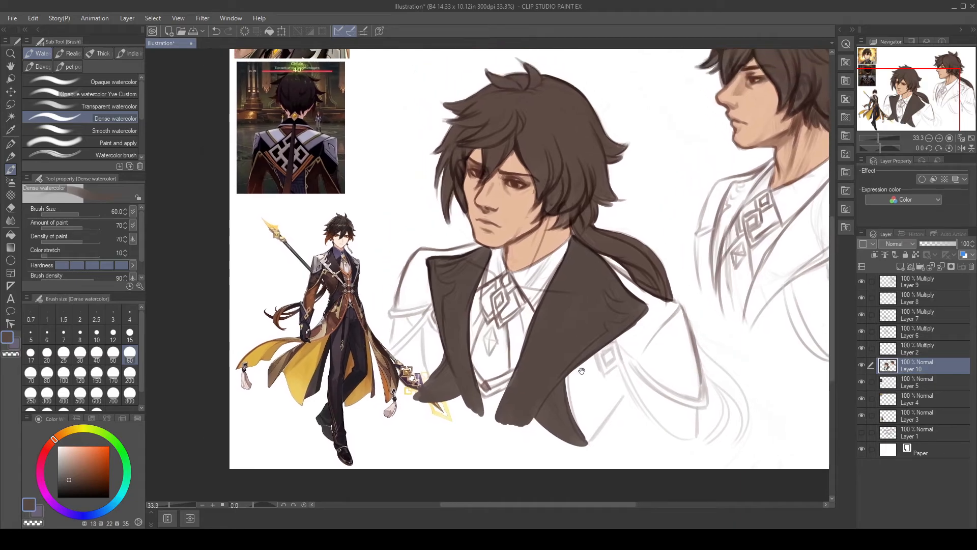
# Step: Fill the sleeve areas below the three-quarter figure's two shoulder pieces with the dark coat brown
pyautogui.moveTo(652, 359)
pyautogui.mouseDown()
pyautogui.moveTo(552, 323)
pyautogui.moveTo(560, 378)
pyautogui.mouseUp()
pyautogui.hotkey('ctrl', 'z')
pyautogui.moveTo(516, 324)
pyautogui.mouseDown()
pyautogui.moveTo(587, 384)
pyautogui.moveTo(519, 325)
pyautogui.moveTo(559, 390)
pyautogui.moveTo(516, 321)
pyautogui.moveTo(564, 382)
pyautogui.moveTo(548, 373)
pyautogui.moveTo(551, 363)
pyautogui.moveTo(552, 382)
pyautogui.moveTo(529, 348)
pyautogui.moveTo(582, 405)
pyautogui.moveTo(561, 373)
pyautogui.moveTo(588, 378)
pyautogui.moveTo(587, 400)
pyautogui.mouseUp()
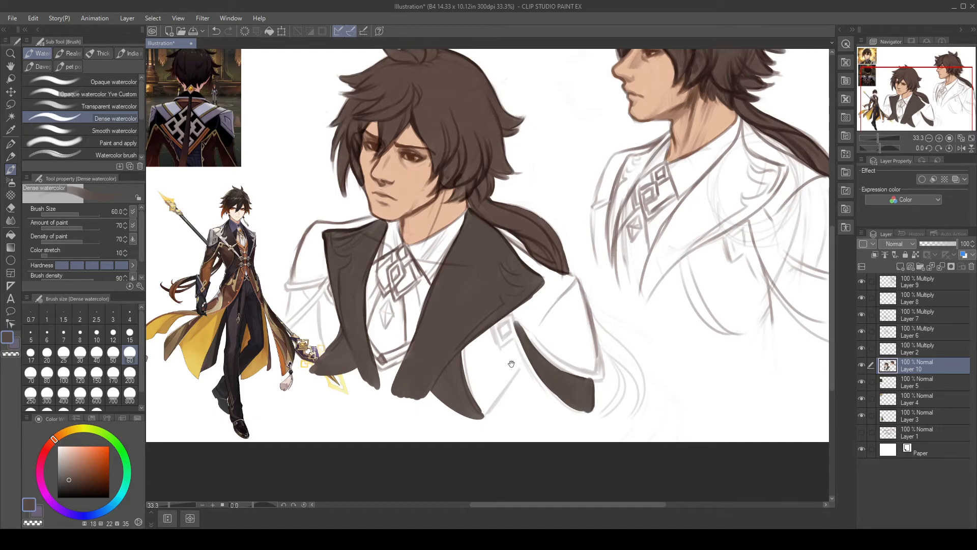
pyautogui.moveTo(504, 360); pyautogui.dragTo(642, 338)
pyautogui.moveTo(388, 324)
pyautogui.mouseDown()
pyautogui.moveTo(372, 340)
pyautogui.moveTo(397, 315)
pyautogui.moveTo(373, 344)
pyautogui.moveTo(385, 331)
pyautogui.moveTo(372, 326)
pyautogui.moveTo(377, 337)
pyautogui.mouseUp()
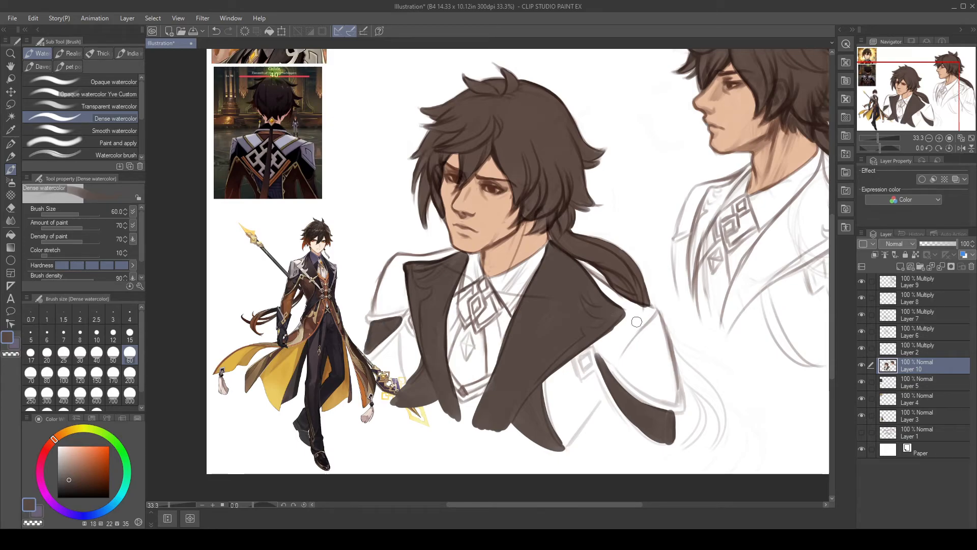
# Step: Fill the profile figure's far lapel and the coat area beside it with dark brown, undoing strokes that miss the lines
pyautogui.moveTo(669, 372); pyautogui.dragTo(600, 391)
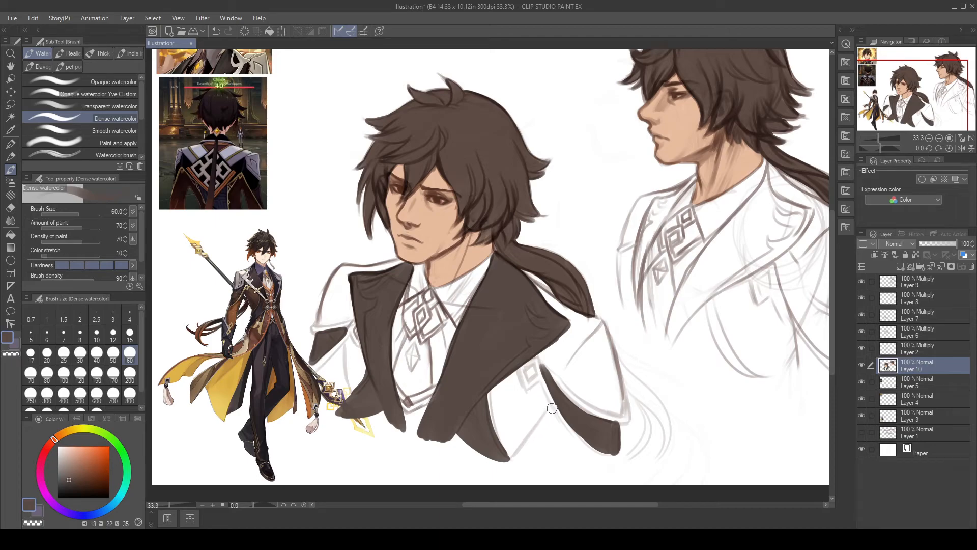
pyautogui.moveTo(559, 410); pyautogui.dragTo(516, 435)
pyautogui.moveTo(689, 331); pyautogui.dragTo(603, 373)
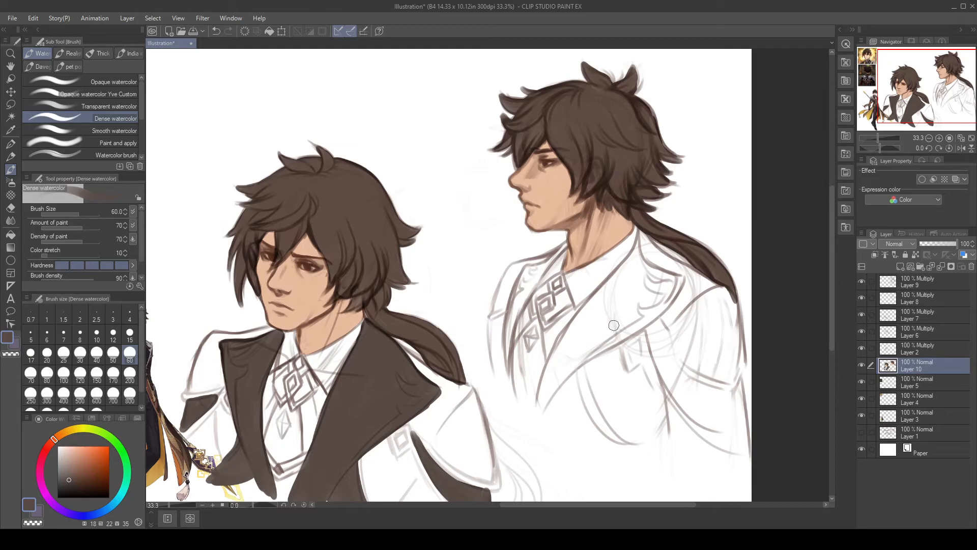
pyautogui.moveTo(535, 275)
pyautogui.mouseDown()
pyautogui.moveTo(523, 284)
pyautogui.moveTo(542, 264)
pyautogui.moveTo(507, 325)
pyautogui.moveTo(502, 358)
pyautogui.moveTo(510, 313)
pyautogui.moveTo(506, 394)
pyautogui.mouseUp()
pyautogui.moveTo(540, 265)
pyautogui.mouseDown()
pyautogui.moveTo(507, 333)
pyautogui.moveTo(533, 281)
pyautogui.mouseUp()
pyautogui.moveTo(568, 242)
pyautogui.mouseDown()
pyautogui.moveTo(510, 318)
pyautogui.moveTo(550, 258)
pyautogui.moveTo(502, 353)
pyautogui.moveTo(509, 313)
pyautogui.moveTo(496, 322)
pyautogui.moveTo(494, 347)
pyautogui.moveTo(493, 320)
pyautogui.moveTo(493, 358)
pyautogui.moveTo(505, 323)
pyautogui.moveTo(506, 367)
pyautogui.moveTo(492, 328)
pyautogui.moveTo(494, 361)
pyautogui.moveTo(504, 366)
pyautogui.moveTo(514, 328)
pyautogui.moveTo(511, 372)
pyautogui.mouseUp()
pyautogui.hotkey('ctrl', 'z')
pyautogui.moveTo(517, 317); pyautogui.dragTo(512, 393)
pyautogui.moveTo(510, 342)
pyautogui.mouseDown()
pyautogui.moveTo(515, 399)
pyautogui.moveTo(547, 382)
pyautogui.moveTo(571, 338)
pyautogui.mouseUp()
pyautogui.hotkey('ctrl', 'z')
# Step: Fill the profile figure's near-side lapel from collar to pointed corner with dark brown, redoing strokes that miss the lines
pyautogui.moveTo(539, 404); pyautogui.dragTo(577, 319)
pyautogui.moveTo(545, 382); pyautogui.dragTo(617, 276)
pyautogui.moveTo(584, 313)
pyautogui.mouseDown()
pyautogui.moveTo(639, 230)
pyautogui.moveTo(598, 296)
pyautogui.mouseUp()
pyautogui.moveTo(636, 241)
pyautogui.mouseDown()
pyautogui.moveTo(631, 282)
pyautogui.moveTo(650, 279)
pyautogui.mouseUp()
pyautogui.hotkey('ctrl', 'z')
pyautogui.hotkey('ctrl', 'z')
pyautogui.moveTo(637, 230); pyautogui.dragTo(651, 263)
pyautogui.moveTo(639, 228)
pyautogui.mouseDown()
pyautogui.moveTo(642, 270)
pyautogui.moveTo(600, 287)
pyautogui.mouseUp()
pyautogui.moveTo(633, 257)
pyautogui.mouseDown()
pyautogui.moveTo(616, 292)
pyautogui.moveTo(625, 280)
pyautogui.mouseUp()
pyautogui.hotkey('ctrl', 'z')
pyautogui.moveTo(631, 263)
pyautogui.mouseDown()
pyautogui.moveTo(610, 291)
pyautogui.moveTo(643, 275)
pyautogui.moveTo(590, 314)
pyautogui.moveTo(585, 321)
pyautogui.moveTo(616, 301)
pyautogui.moveTo(578, 329)
pyautogui.moveTo(543, 399)
pyautogui.moveTo(595, 340)
pyautogui.moveTo(543, 402)
pyautogui.moveTo(622, 301)
pyautogui.moveTo(580, 357)
pyautogui.moveTo(660, 301)
pyautogui.moveTo(626, 307)
pyautogui.moveTo(643, 255)
pyautogui.moveTo(645, 274)
pyautogui.moveTo(642, 256)
pyautogui.moveTo(665, 264)
pyautogui.moveTo(669, 286)
pyautogui.moveTo(678, 279)
pyautogui.moveTo(664, 303)
pyautogui.moveTo(680, 278)
pyautogui.moveTo(660, 306)
pyautogui.mouseUp()
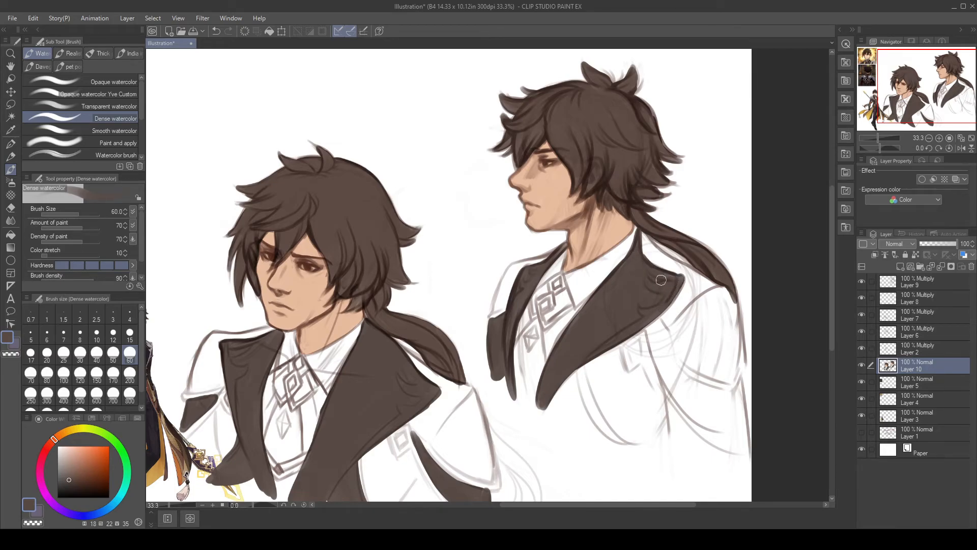
# Step: Fill the curved coat-front strip beneath the profile figure's near lapel with dark brown
pyautogui.moveTo(689, 377); pyautogui.dragTo(607, 344)
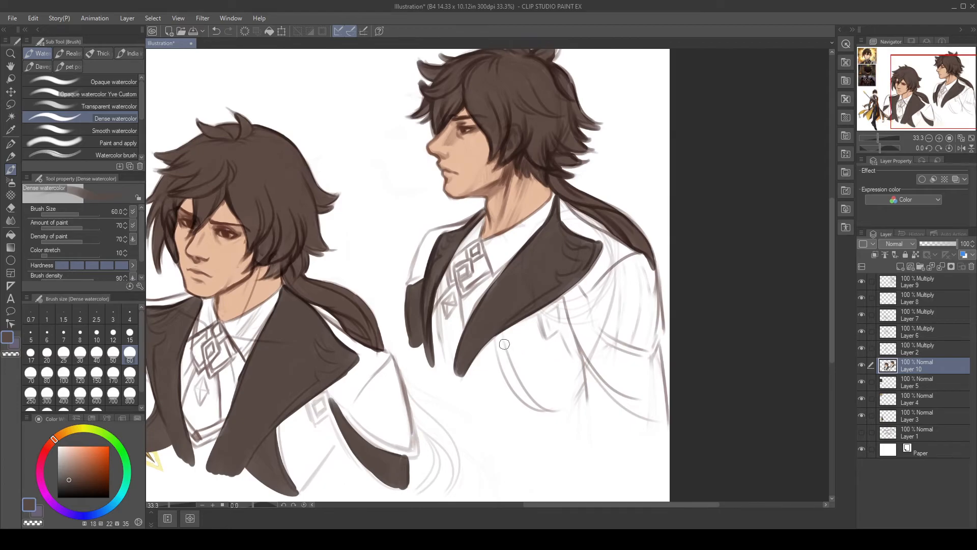
pyautogui.moveTo(538, 368); pyautogui.dragTo(561, 332)
pyautogui.moveTo(514, 298); pyautogui.dragTo(563, 374)
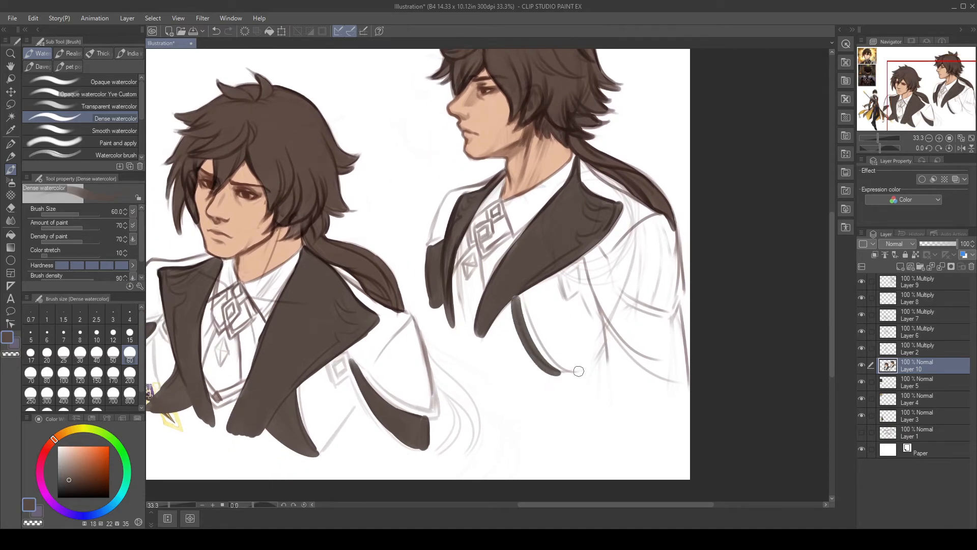
pyautogui.moveTo(509, 321)
pyautogui.mouseDown()
pyautogui.moveTo(515, 300)
pyautogui.moveTo(526, 346)
pyautogui.moveTo(501, 305)
pyautogui.moveTo(491, 315)
pyautogui.moveTo(542, 363)
pyautogui.moveTo(494, 319)
pyautogui.mouseUp()
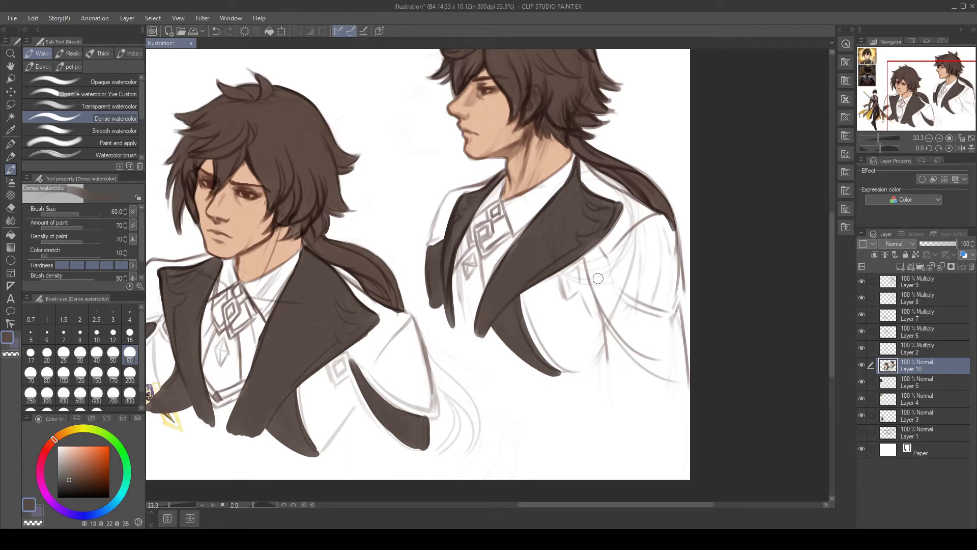
# Step: Fill the sleeve area below the profile figure's shoulder piece with dark brown and erase the spill along its edge
pyautogui.moveTo(616, 281); pyautogui.dragTo(565, 337)
pyautogui.moveTo(518, 273)
pyautogui.mouseDown()
pyautogui.moveTo(537, 326)
pyautogui.moveTo(522, 265)
pyautogui.moveTo(557, 356)
pyautogui.moveTo(580, 371)
pyautogui.moveTo(572, 338)
pyautogui.moveTo(544, 313)
pyautogui.moveTo(563, 319)
pyautogui.moveTo(580, 351)
pyautogui.moveTo(588, 341)
pyautogui.moveTo(600, 351)
pyautogui.moveTo(602, 374)
pyautogui.mouseUp()
pyautogui.press('e')
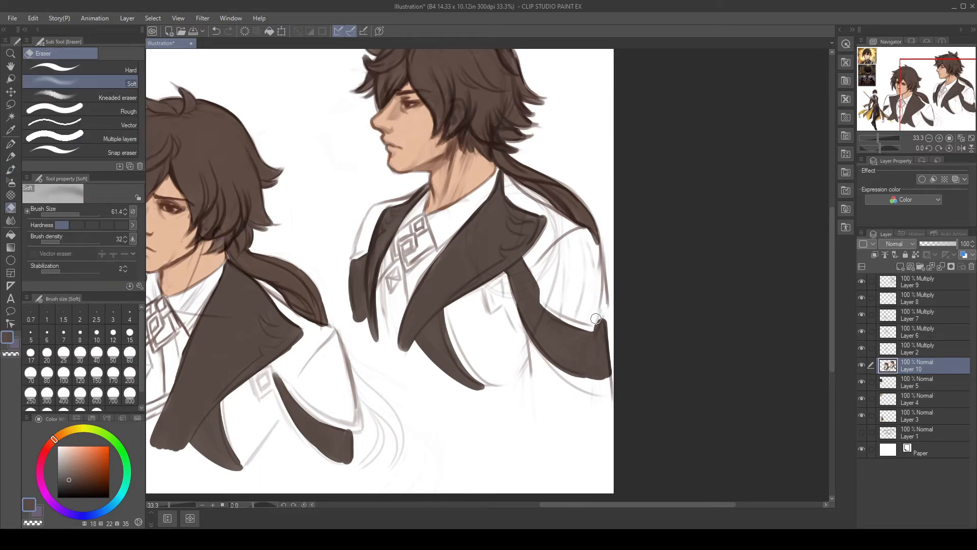
pyautogui.moveTo(596, 320); pyautogui.dragTo(606, 305)
pyautogui.moveTo(568, 335); pyautogui.dragTo(656, 381)
pyautogui.moveTo(520, 381); pyautogui.dragTo(619, 397)
pyautogui.press('b')
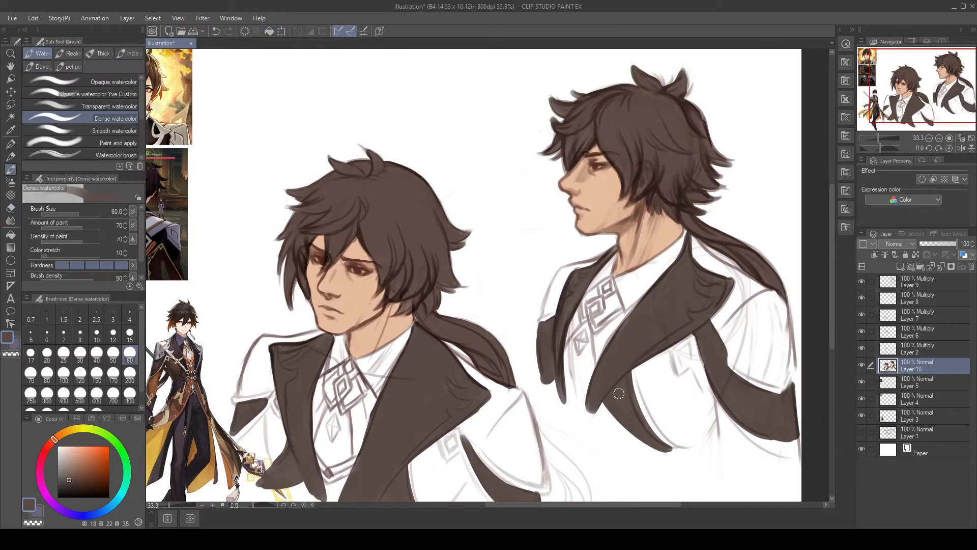
pyautogui.scroll(2, 619, 393)
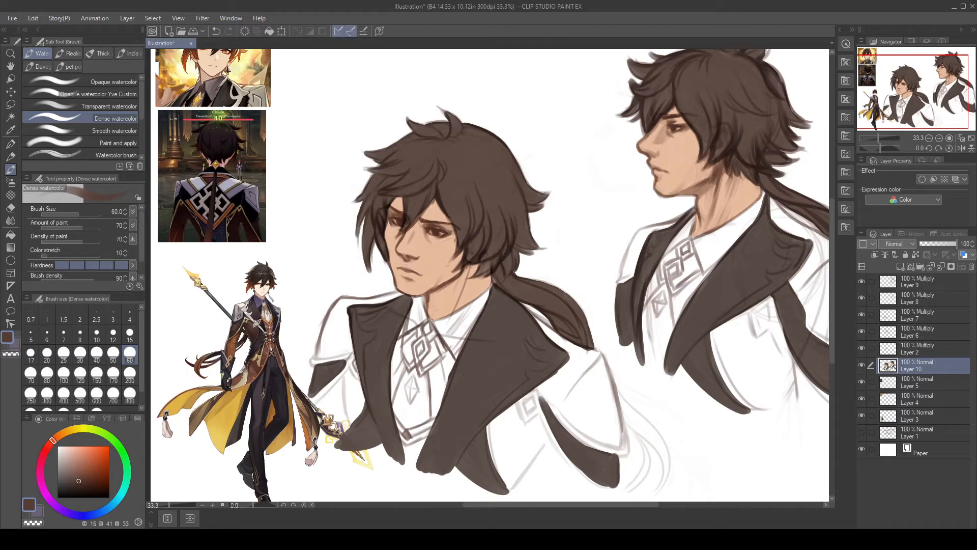
pyautogui.moveTo(507, 417)
pyautogui.mouseDown()
pyautogui.moveTo(492, 438)
pyautogui.moveTo(501, 468)
pyautogui.moveTo(496, 450)
pyautogui.mouseUp()
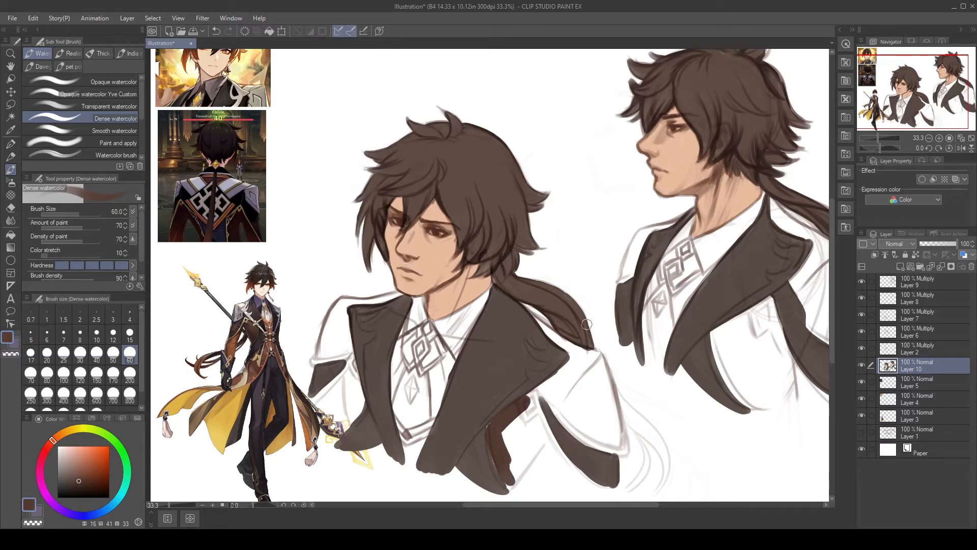
pyautogui.hotkey('ctrl', 'z')
# Step: Choose a muted reddish brown and fill the three-quarter figure's coat side panels on both the near and far sides
pyautogui.click(79, 476)
pyautogui.moveTo(79, 476); pyautogui.dragTo(78, 476)
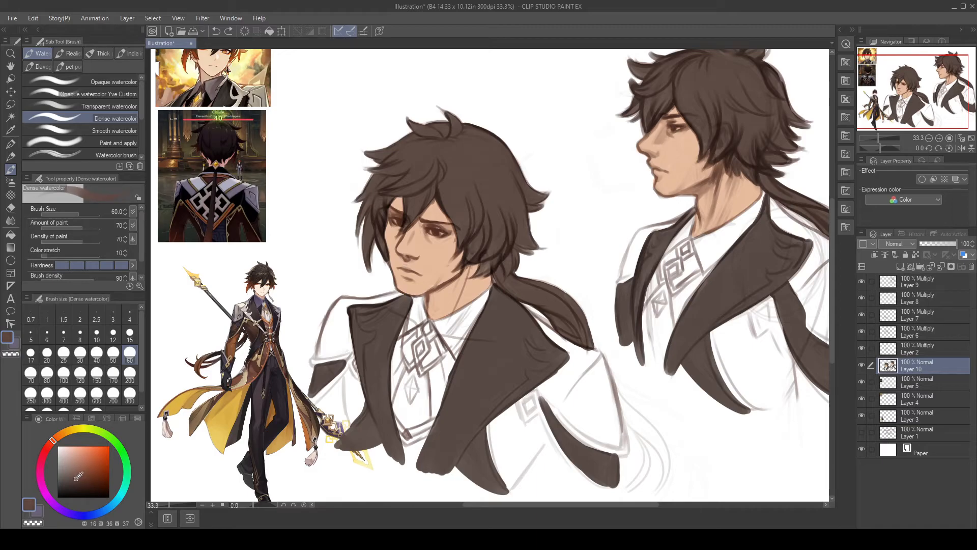
pyautogui.moveTo(523, 405)
pyautogui.mouseDown()
pyautogui.moveTo(497, 422)
pyautogui.moveTo(501, 465)
pyautogui.moveTo(492, 435)
pyautogui.moveTo(508, 482)
pyautogui.moveTo(520, 402)
pyautogui.moveTo(533, 395)
pyautogui.moveTo(514, 428)
pyautogui.moveTo(504, 425)
pyautogui.moveTo(519, 443)
pyautogui.moveTo(533, 424)
pyautogui.moveTo(506, 457)
pyautogui.moveTo(509, 479)
pyautogui.moveTo(540, 434)
pyautogui.mouseUp()
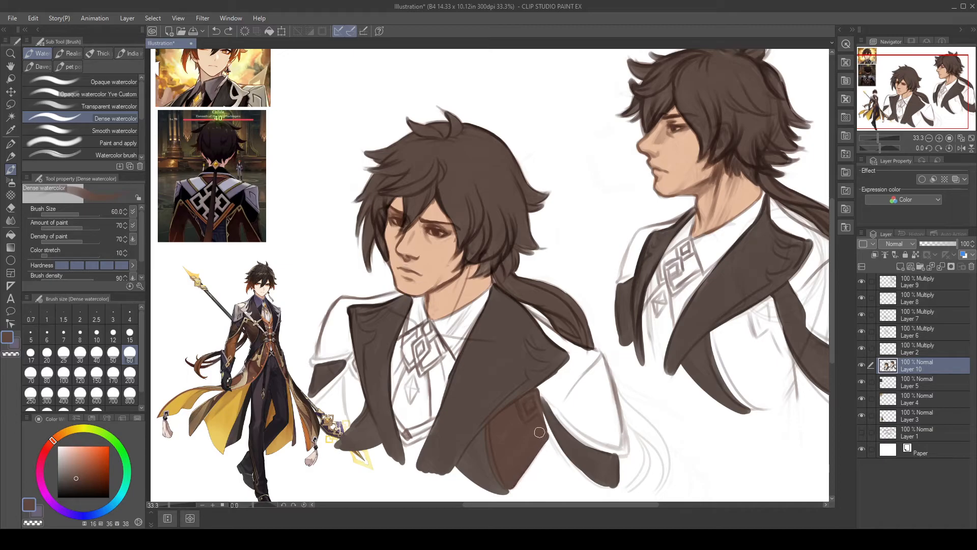
pyautogui.moveTo(535, 399); pyautogui.dragTo(543, 428)
pyautogui.moveTo(443, 390); pyautogui.dragTo(485, 363)
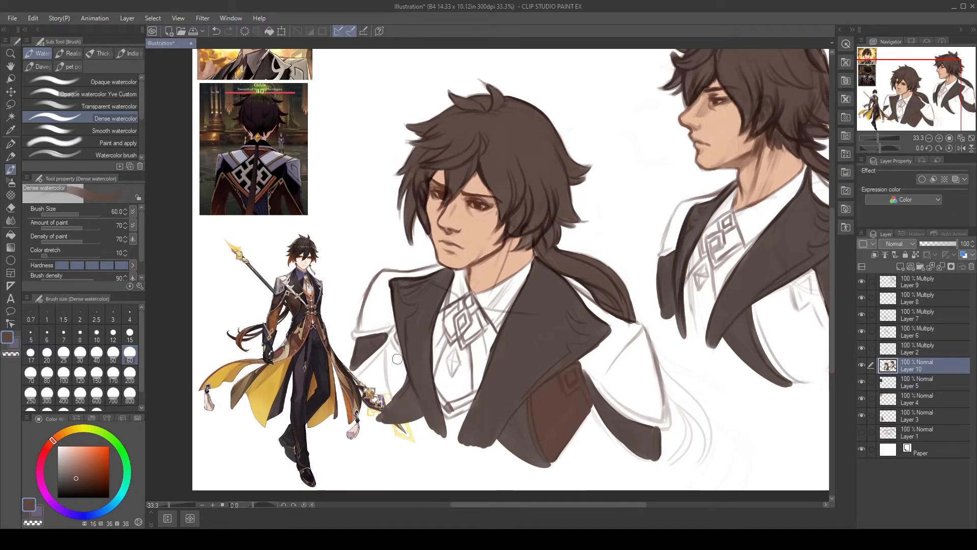
pyautogui.moveTo(396, 372)
pyautogui.mouseDown()
pyautogui.moveTo(388, 349)
pyautogui.moveTo(390, 362)
pyautogui.moveTo(401, 359)
pyautogui.moveTo(400, 389)
pyautogui.moveTo(398, 358)
pyautogui.moveTo(387, 351)
pyautogui.moveTo(369, 366)
pyautogui.moveTo(371, 386)
pyautogui.moveTo(389, 378)
pyautogui.moveTo(377, 402)
pyautogui.moveTo(404, 369)
pyautogui.mouseUp()
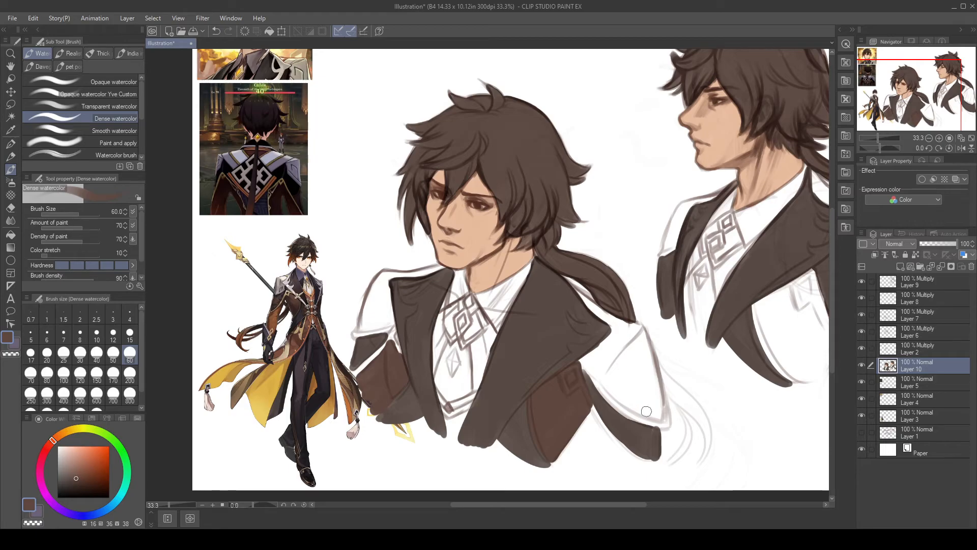
# Step: Fill the three-quarter figure's near lower sleeve, beneath the dark brown sleeve band, with the muted reddish brown, redoing a stray stroke
pyautogui.moveTo(594, 413); pyautogui.dragTo(596, 446)
pyautogui.moveTo(594, 406); pyautogui.dragTo(597, 457)
pyautogui.moveTo(587, 410)
pyautogui.mouseDown()
pyautogui.moveTo(557, 464)
pyautogui.moveTo(572, 446)
pyautogui.mouseUp()
pyautogui.hotkey('ctrl', 'z')
pyautogui.moveTo(587, 415)
pyautogui.mouseDown()
pyautogui.moveTo(556, 462)
pyautogui.moveTo(575, 436)
pyautogui.mouseUp()
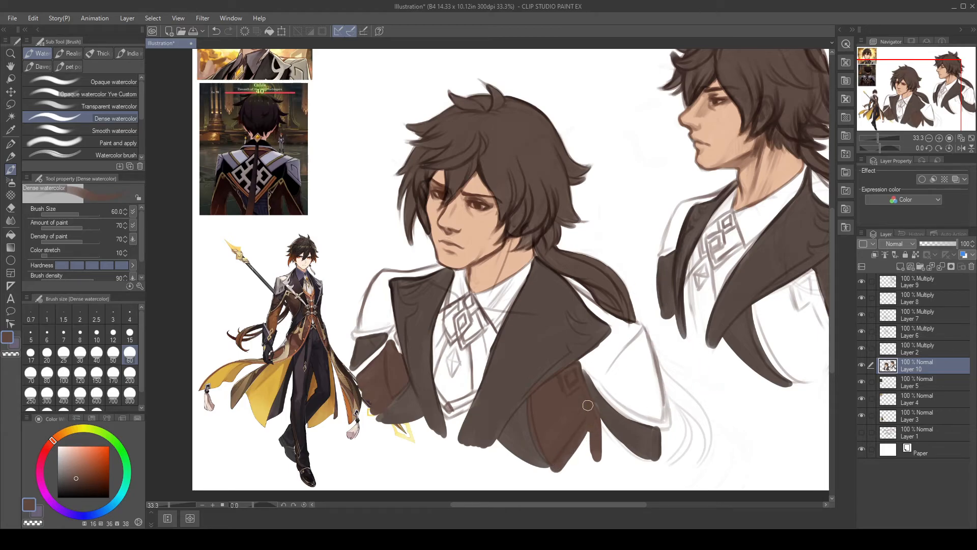
pyautogui.moveTo(593, 402)
pyautogui.mouseDown()
pyautogui.moveTo(607, 443)
pyautogui.moveTo(594, 467)
pyautogui.moveTo(594, 449)
pyautogui.moveTo(613, 466)
pyautogui.moveTo(612, 444)
pyautogui.moveTo(630, 445)
pyautogui.moveTo(605, 430)
pyautogui.moveTo(638, 461)
pyautogui.moveTo(610, 455)
pyautogui.moveTo(604, 467)
pyautogui.moveTo(645, 465)
pyautogui.moveTo(648, 426)
pyautogui.moveTo(662, 476)
pyautogui.mouseUp()
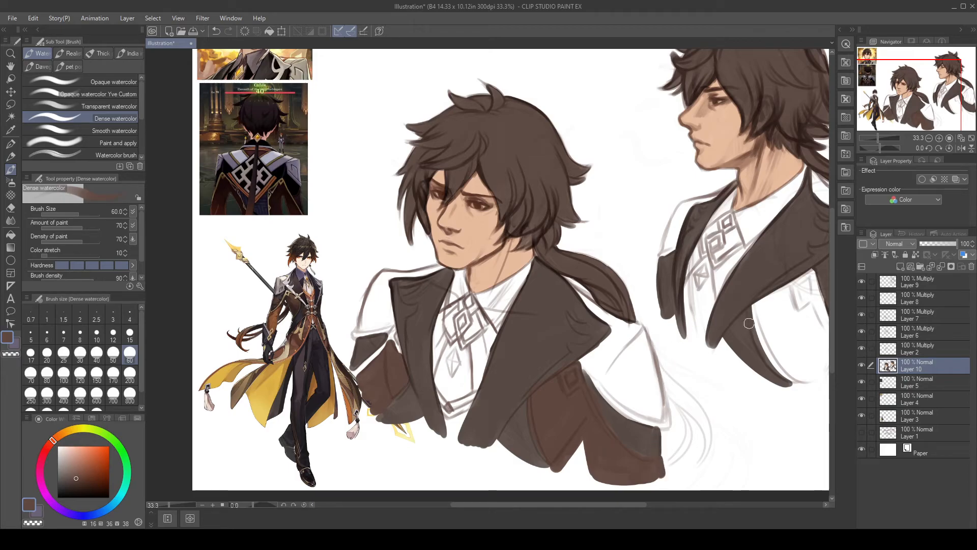
# Step: Fill the profile figure's coat side panel and the lower sleeve beneath its dark band with the same reddish brown
pyautogui.moveTo(646, 352)
pyautogui.mouseDown()
pyautogui.moveTo(638, 420)
pyautogui.moveTo(530, 399)
pyautogui.mouseUp()
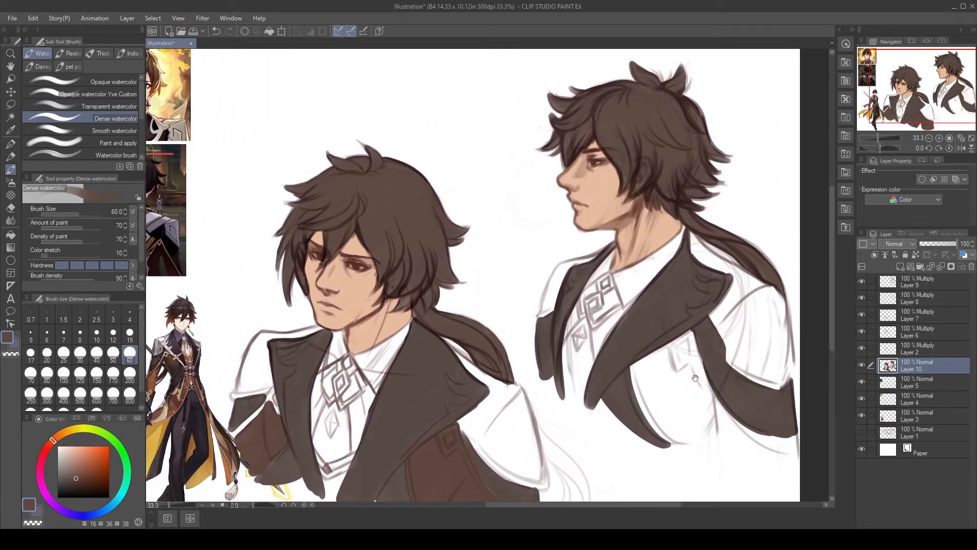
pyautogui.moveTo(710, 333); pyautogui.dragTo(684, 343)
pyautogui.moveTo(629, 353); pyautogui.dragTo(606, 307)
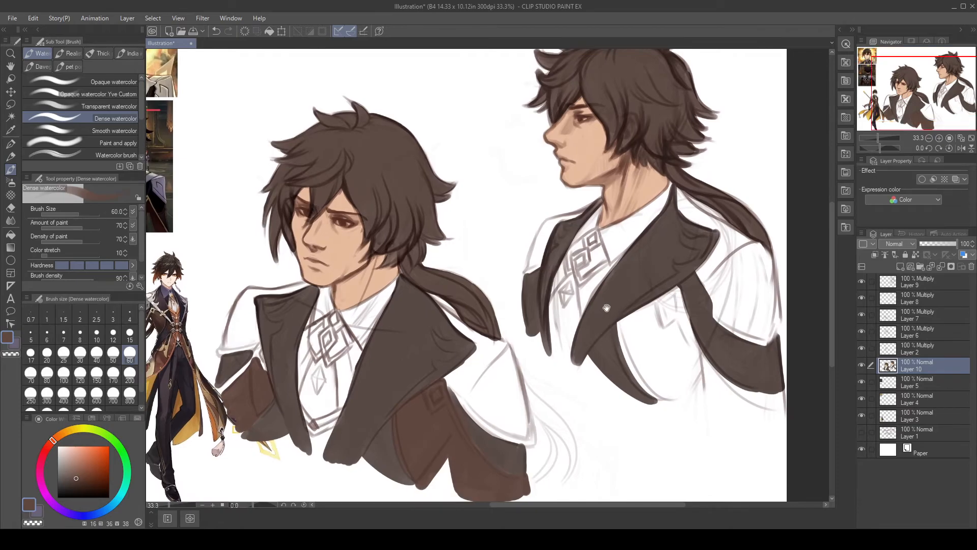
pyautogui.moveTo(607, 352); pyautogui.dragTo(577, 362)
pyautogui.moveTo(614, 323)
pyautogui.mouseDown()
pyautogui.moveTo(588, 335)
pyautogui.moveTo(620, 398)
pyautogui.moveTo(592, 354)
pyautogui.moveTo(631, 409)
pyautogui.moveTo(589, 351)
pyautogui.moveTo(628, 411)
pyautogui.moveTo(597, 346)
pyautogui.moveTo(627, 382)
pyautogui.moveTo(618, 329)
pyautogui.moveTo(634, 312)
pyautogui.moveTo(614, 321)
pyautogui.moveTo(646, 301)
pyautogui.moveTo(651, 337)
pyautogui.moveTo(637, 343)
pyautogui.moveTo(629, 323)
pyautogui.moveTo(628, 360)
pyautogui.moveTo(636, 374)
pyautogui.moveTo(649, 315)
pyautogui.moveTo(670, 375)
pyautogui.moveTo(646, 309)
pyautogui.moveTo(696, 402)
pyautogui.moveTo(649, 336)
pyautogui.moveTo(661, 406)
pyautogui.moveTo(629, 395)
pyautogui.moveTo(590, 347)
pyautogui.mouseUp()
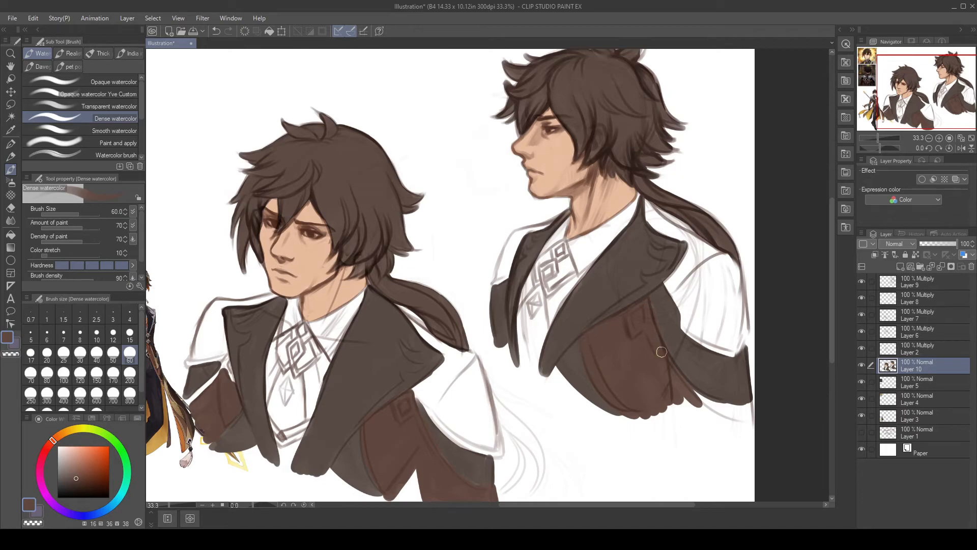
pyautogui.moveTo(661, 335); pyautogui.dragTo(600, 324)
pyautogui.moveTo(566, 406)
pyautogui.mouseDown()
pyautogui.moveTo(621, 389)
pyautogui.moveTo(616, 404)
pyautogui.moveTo(633, 389)
pyautogui.moveTo(669, 402)
pyautogui.moveTo(642, 407)
pyautogui.moveTo(675, 410)
pyautogui.moveTo(654, 397)
pyautogui.moveTo(686, 397)
pyautogui.moveTo(688, 410)
pyautogui.moveTo(646, 420)
pyautogui.moveTo(679, 416)
pyautogui.moveTo(687, 405)
pyautogui.mouseUp()
pyautogui.hotkey('ctrl', 'z')
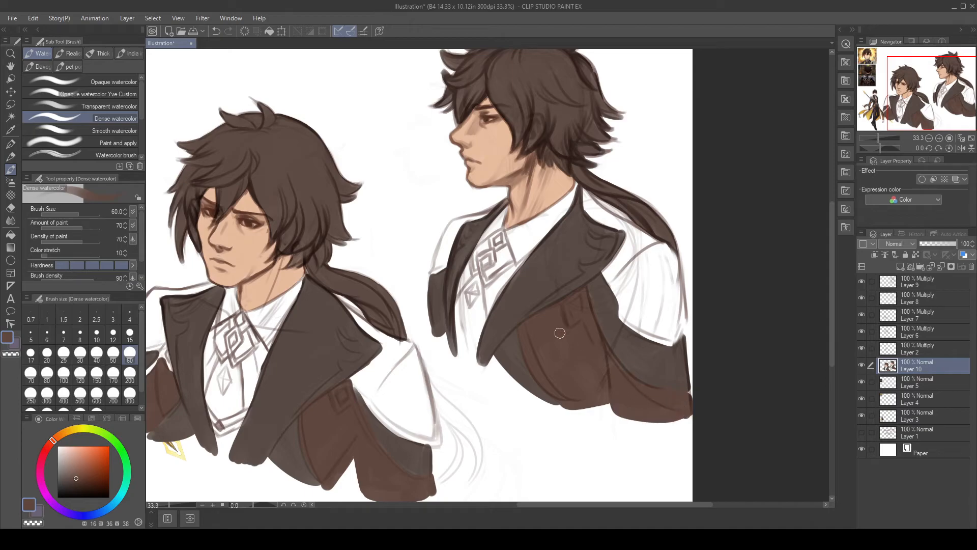
# Step: Paint the lower end of the profile figure's far-side sleeve reddish brown, undoing and redoing strokes that miss
pyautogui.moveTo(527, 274); pyautogui.dragTo(543, 347)
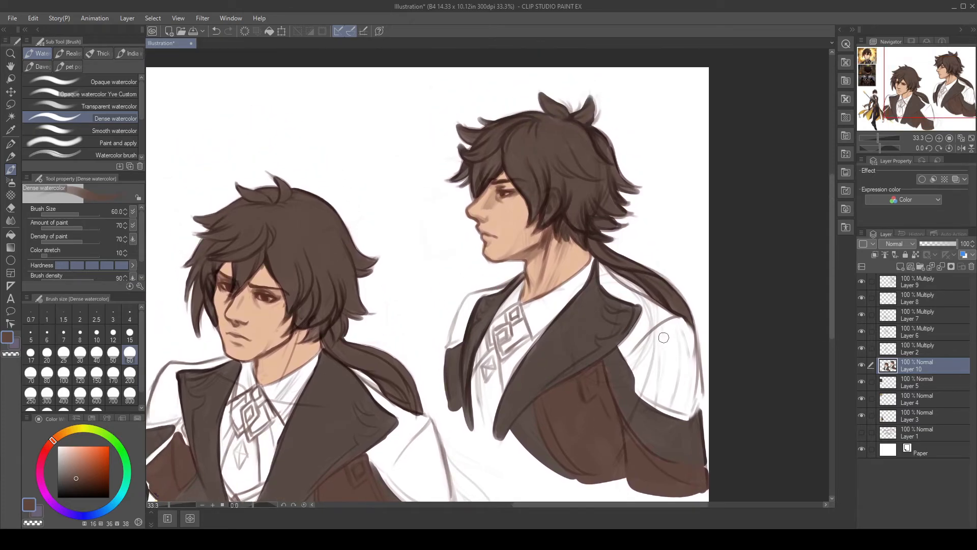
pyautogui.moveTo(607, 364); pyautogui.dragTo(645, 303)
pyautogui.moveTo(509, 315)
pyautogui.mouseDown()
pyautogui.moveTo(491, 353)
pyautogui.moveTo(498, 363)
pyautogui.moveTo(489, 342)
pyautogui.moveTo(509, 371)
pyautogui.mouseUp()
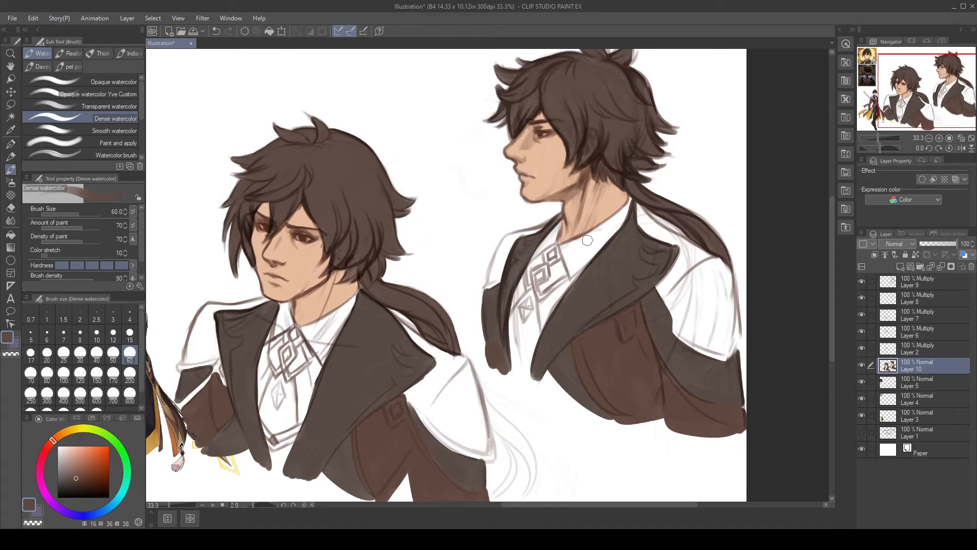
pyautogui.hotkey('ctrl', 'z')
pyautogui.hotkey('ctrl', 'z')
pyautogui.moveTo(497, 342); pyautogui.dragTo(501, 365)
pyautogui.moveTo(674, 366)
pyautogui.mouseDown()
pyautogui.moveTo(642, 395)
pyautogui.moveTo(661, 359)
pyautogui.mouseUp()
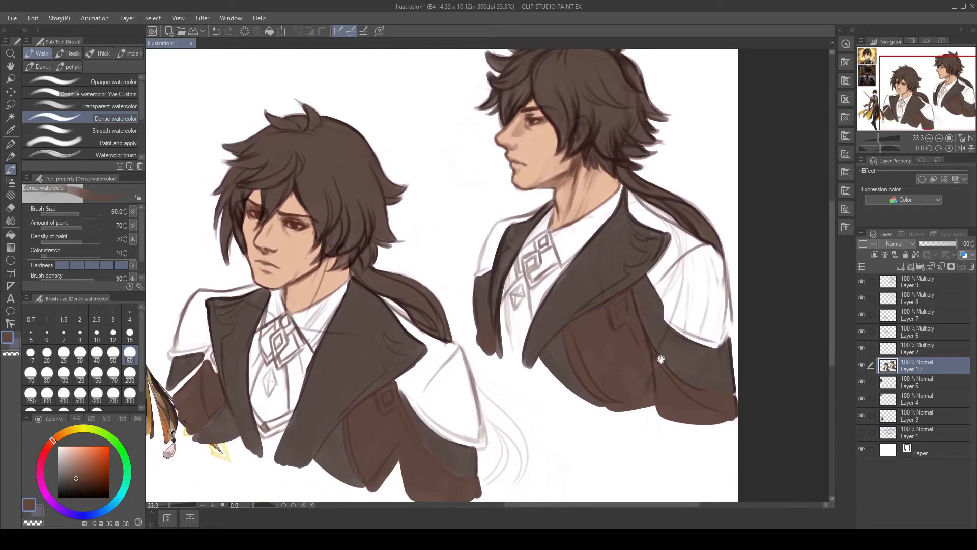
pyautogui.moveTo(564, 385); pyautogui.dragTo(604, 395)
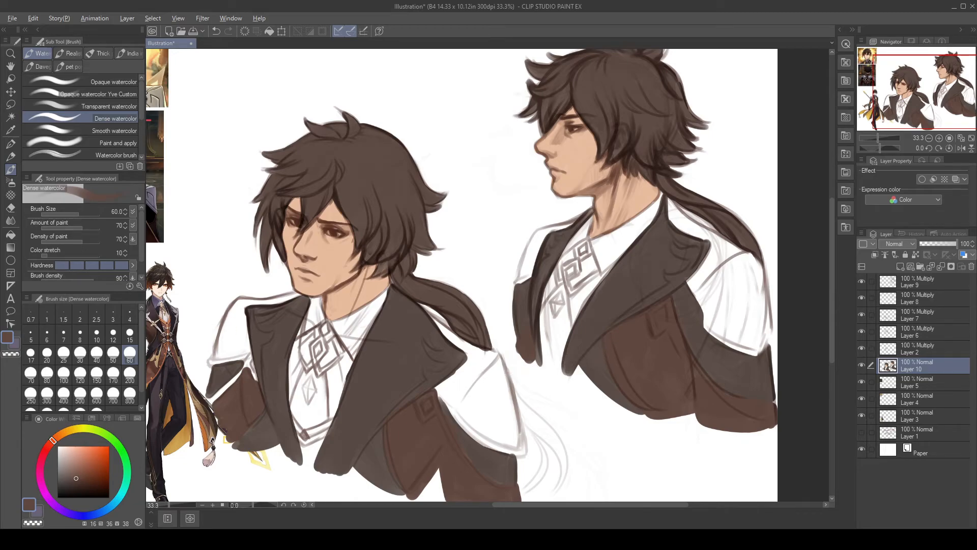
# Step: Sample the dark bluish purple from the full-body reference's shirt and fill the three-quarter figure's shirt collar with it
pyautogui.keyDown('alt'); pyautogui.click(160, 301); pyautogui.keyUp('alt')
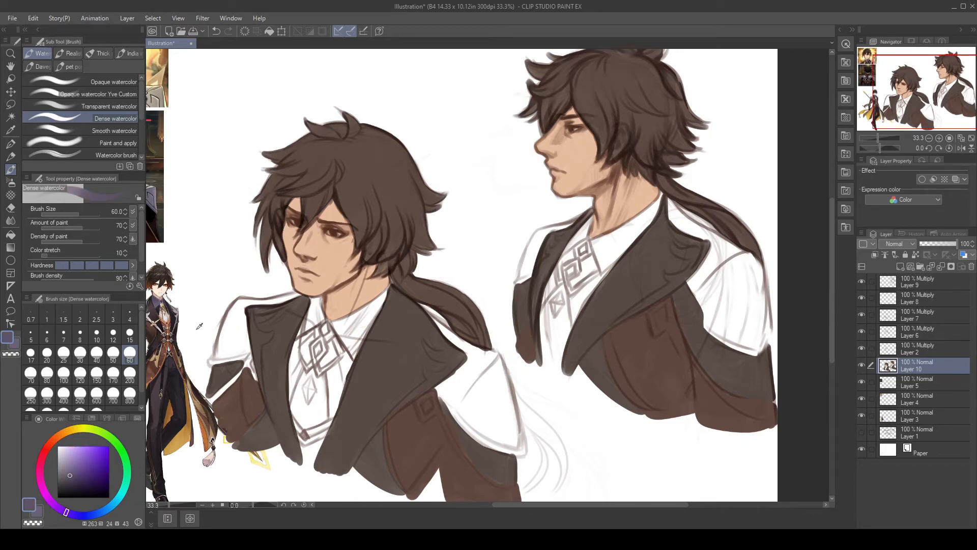
pyautogui.moveTo(318, 309)
pyautogui.mouseDown()
pyautogui.moveTo(295, 337)
pyautogui.moveTo(320, 319)
pyautogui.moveTo(319, 297)
pyautogui.moveTo(340, 324)
pyautogui.moveTo(388, 289)
pyautogui.moveTo(357, 337)
pyautogui.moveTo(332, 321)
pyautogui.moveTo(342, 338)
pyautogui.moveTo(334, 326)
pyautogui.moveTo(349, 331)
pyautogui.moveTo(352, 352)
pyautogui.moveTo(370, 318)
pyautogui.moveTo(354, 350)
pyautogui.mouseUp()
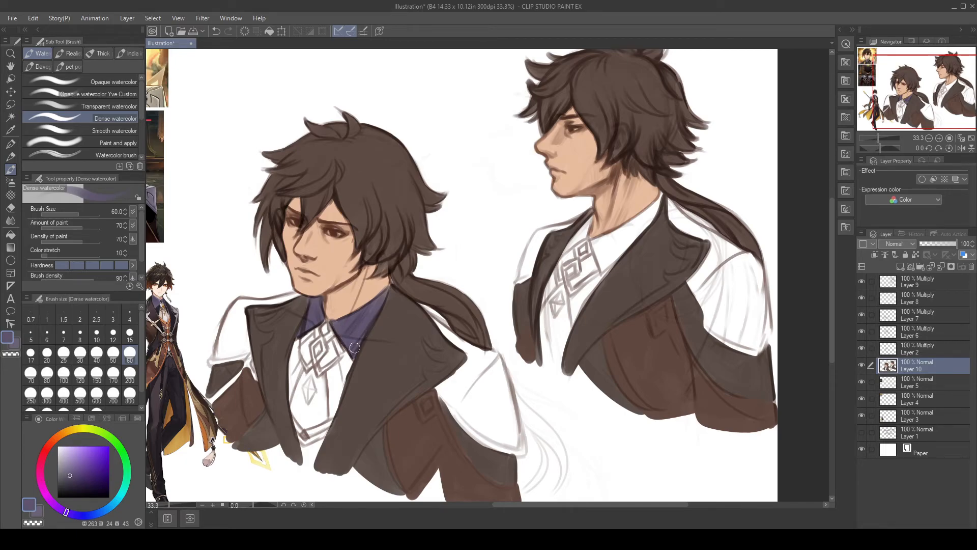
pyautogui.moveTo(481, 337); pyautogui.dragTo(603, 314)
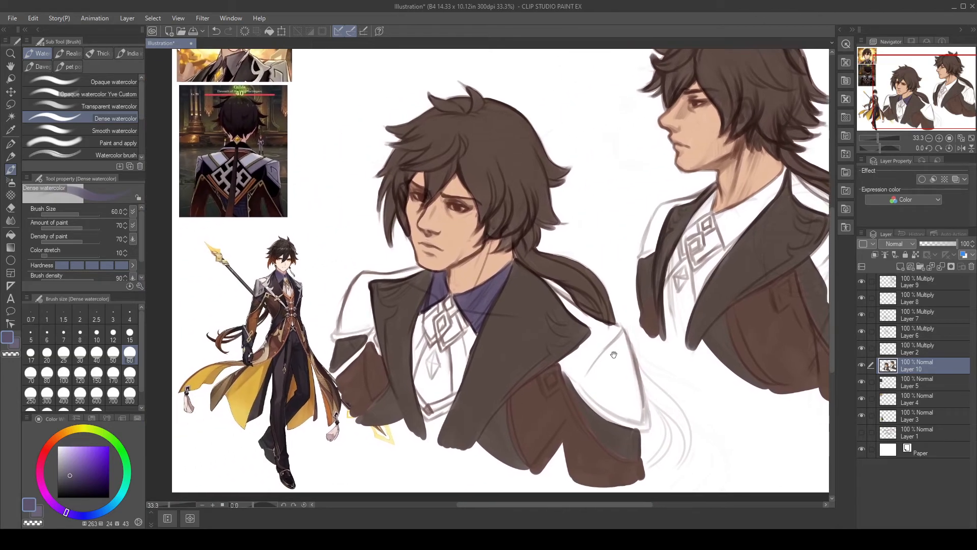
pyautogui.moveTo(612, 357)
pyautogui.mouseDown()
pyautogui.moveTo(583, 381)
pyautogui.moveTo(598, 361)
pyautogui.mouseUp()
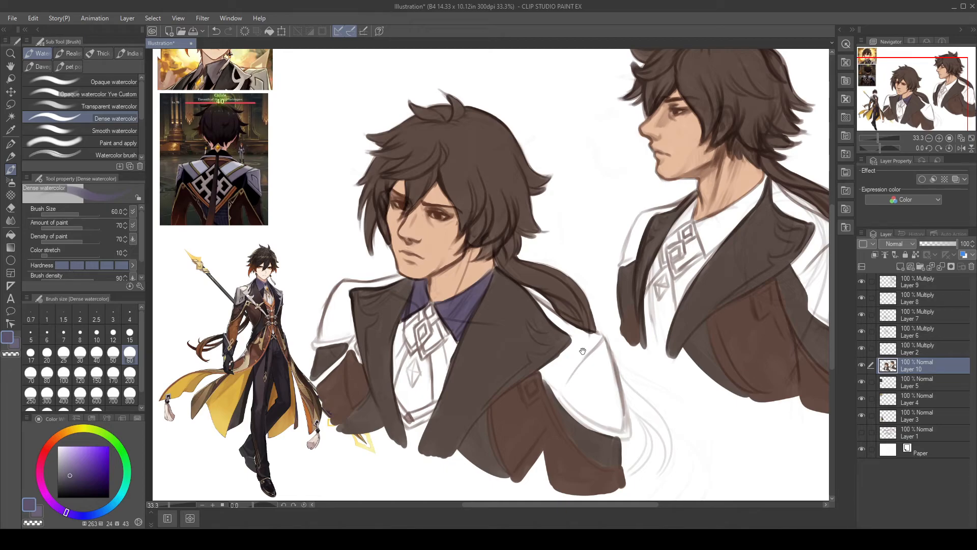
# Step: Fill both sides of the profile figure's shirt collar with the same dark bluish purple
pyautogui.moveTo(583, 351); pyautogui.dragTo(564, 415)
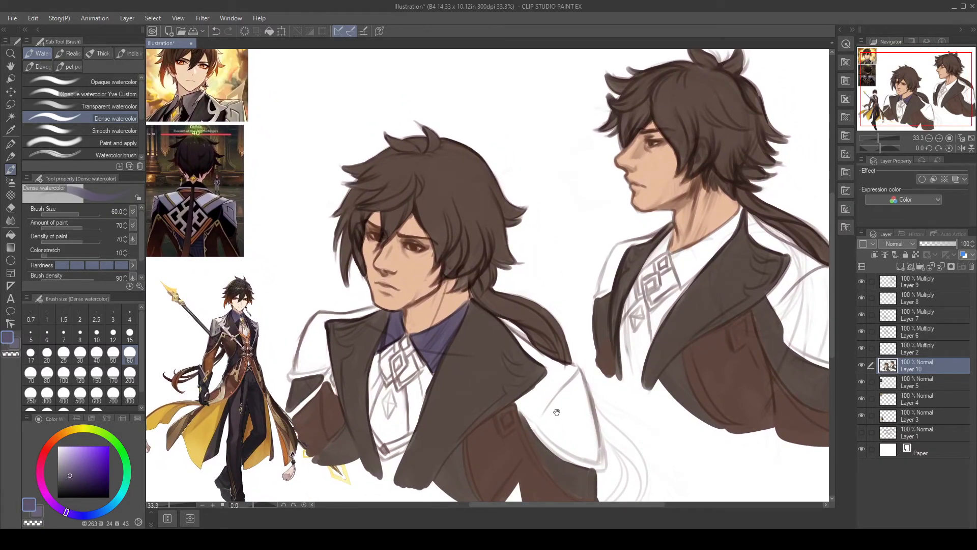
pyautogui.moveTo(557, 411); pyautogui.dragTo(596, 392)
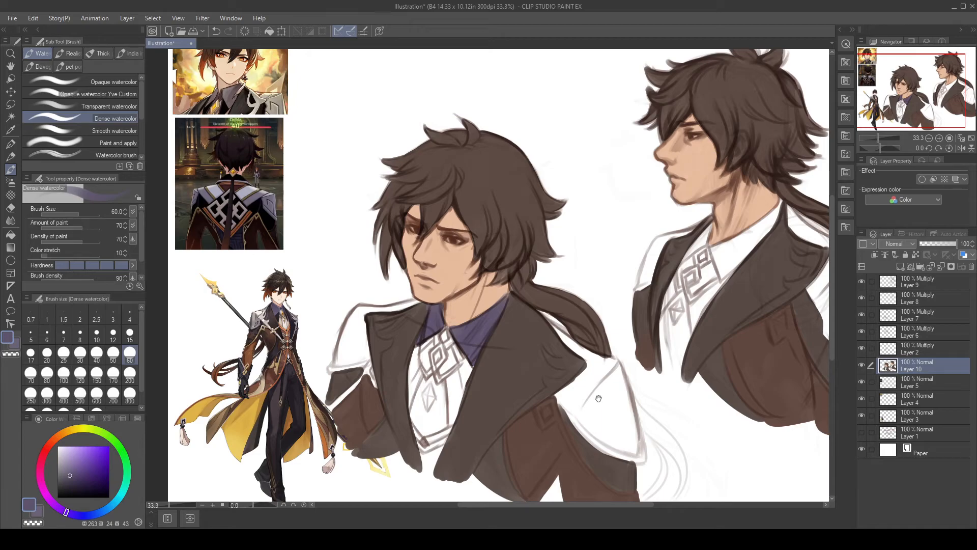
pyautogui.moveTo(598, 398); pyautogui.dragTo(474, 439)
pyautogui.moveTo(575, 296)
pyautogui.mouseDown()
pyautogui.moveTo(590, 274)
pyautogui.moveTo(584, 292)
pyautogui.moveTo(588, 279)
pyautogui.moveTo(548, 320)
pyautogui.moveTo(642, 276)
pyautogui.moveTo(617, 283)
pyautogui.moveTo(659, 250)
pyautogui.moveTo(617, 298)
pyautogui.moveTo(642, 278)
pyautogui.moveTo(596, 306)
pyautogui.moveTo(603, 322)
pyautogui.moveTo(590, 298)
pyautogui.moveTo(605, 315)
pyautogui.moveTo(600, 325)
pyautogui.moveTo(636, 292)
pyautogui.moveTo(600, 331)
pyautogui.mouseUp()
pyautogui.moveTo(662, 257); pyautogui.dragTo(649, 267)
pyautogui.moveTo(629, 418); pyautogui.dragTo(671, 345)
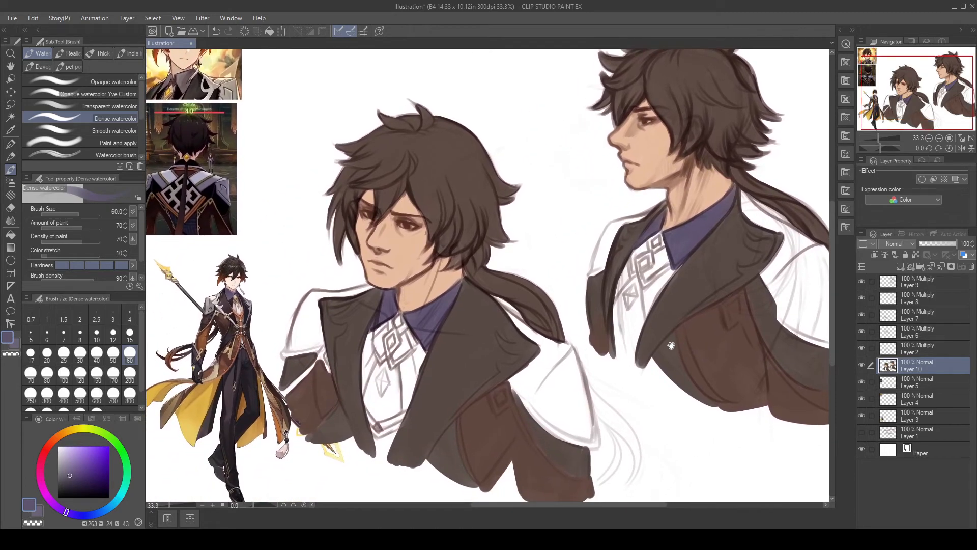
# Step: Sample pale lavender grey from the back-view reference, paint the shoulder strips behind both figures' lapels, and undo the stray stroke
pyautogui.keyDown('alt'); pyautogui.click(210, 171); pyautogui.keyUp('alt')
pyautogui.keyDown('alt'); pyautogui.click(210, 171); pyautogui.keyUp('alt')
pyautogui.keyDown('alt'); pyautogui.click(230, 147); pyautogui.keyUp('alt')
pyautogui.moveTo(514, 318); pyautogui.dragTo(538, 341)
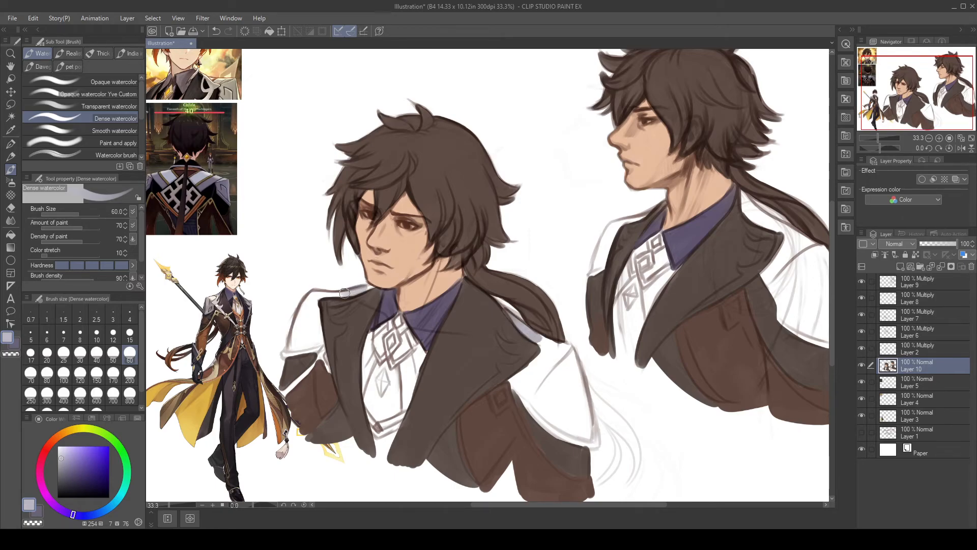
pyautogui.moveTo(755, 215)
pyautogui.mouseDown()
pyautogui.moveTo(743, 199)
pyautogui.moveTo(759, 223)
pyautogui.moveTo(744, 191)
pyautogui.moveTo(768, 221)
pyautogui.mouseUp()
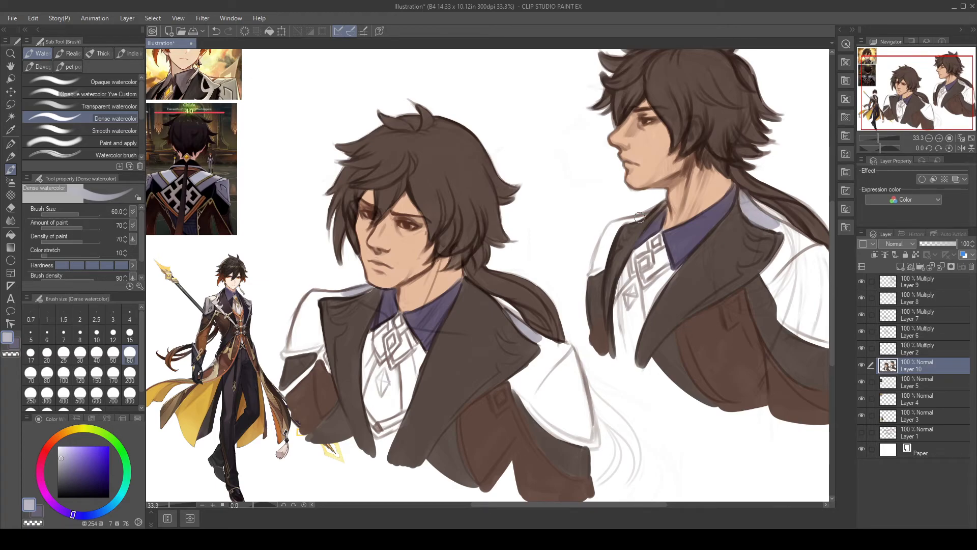
pyautogui.moveTo(630, 346); pyautogui.dragTo(538, 379)
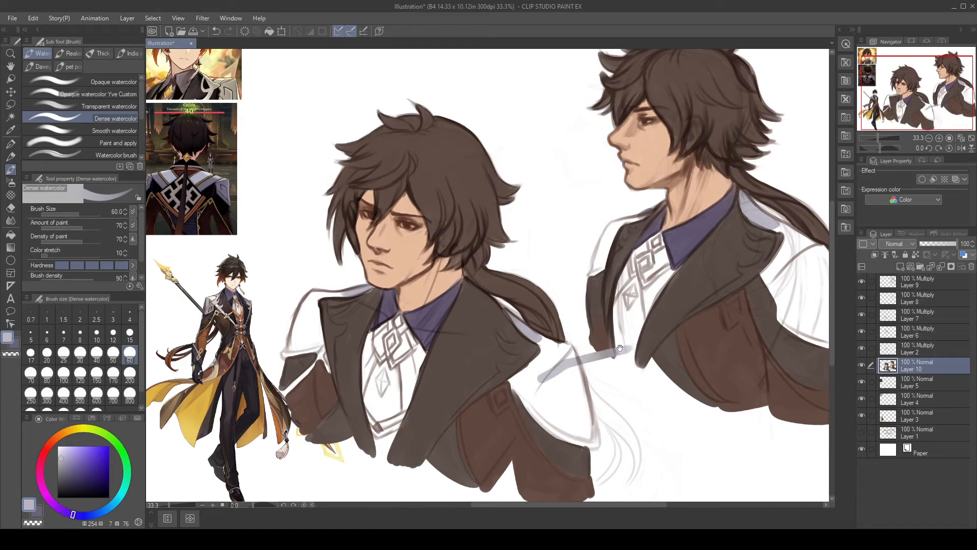
pyautogui.hotkey('ctrl', 'z')
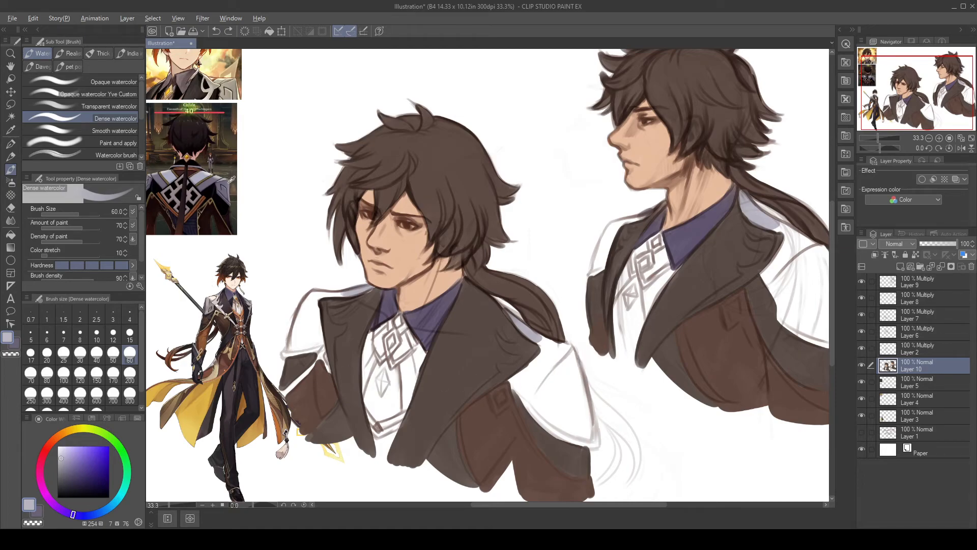
# Step: Sample a greyish purple from the back-view reference's shoulder and fill the three-quarter figure's near shoulder piece
pyautogui.keyDown('alt'); pyautogui.click(215, 177); pyautogui.keyUp('alt')
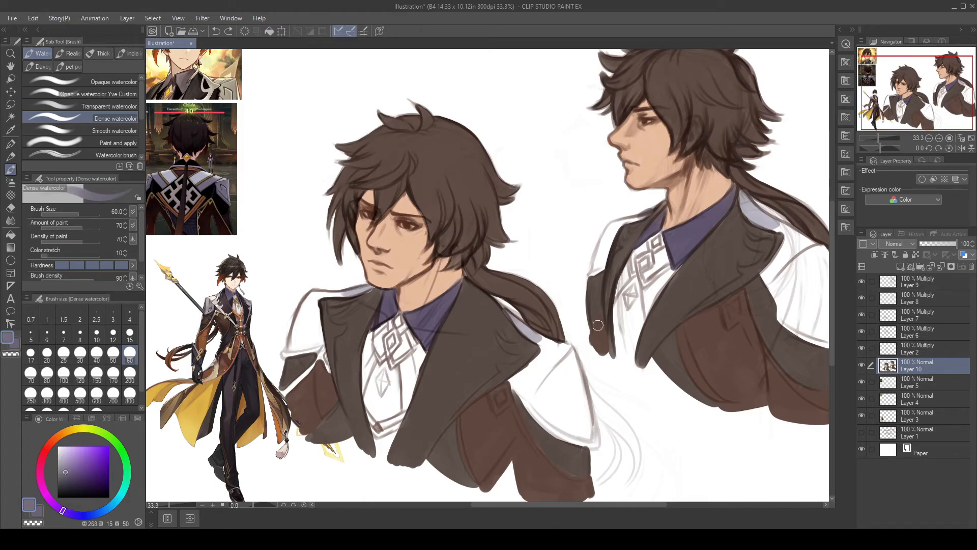
pyautogui.moveTo(543, 343); pyautogui.dragTo(542, 341)
pyautogui.moveTo(544, 340)
pyautogui.mouseDown()
pyautogui.moveTo(554, 342)
pyautogui.moveTo(513, 380)
pyautogui.mouseUp()
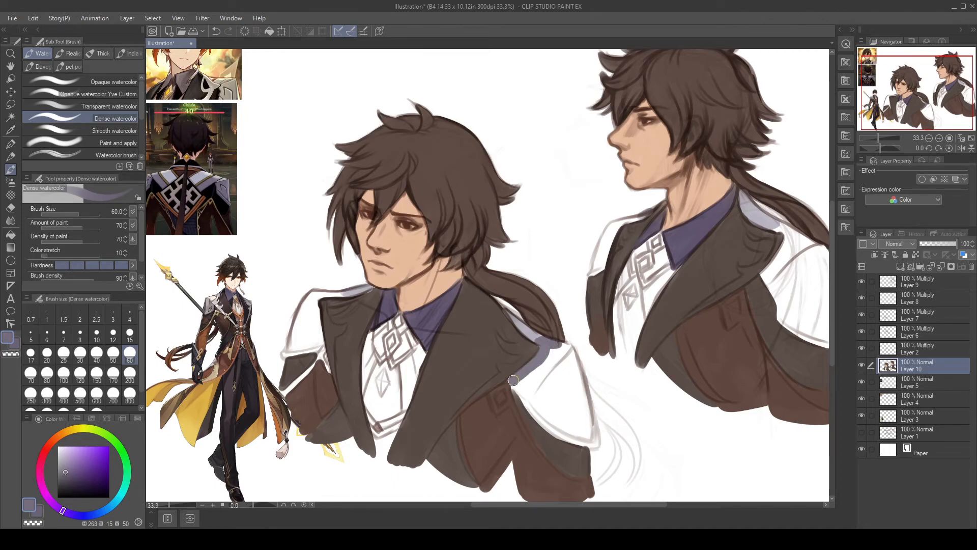
pyautogui.moveTo(511, 383)
pyautogui.mouseDown()
pyautogui.moveTo(557, 433)
pyautogui.moveTo(587, 443)
pyautogui.moveTo(524, 386)
pyautogui.moveTo(540, 356)
pyautogui.moveTo(559, 357)
pyautogui.moveTo(562, 417)
pyautogui.moveTo(575, 364)
pyautogui.moveTo(586, 433)
pyautogui.moveTo(581, 390)
pyautogui.moveTo(570, 430)
pyautogui.moveTo(557, 353)
pyautogui.moveTo(569, 348)
pyautogui.mouseUp()
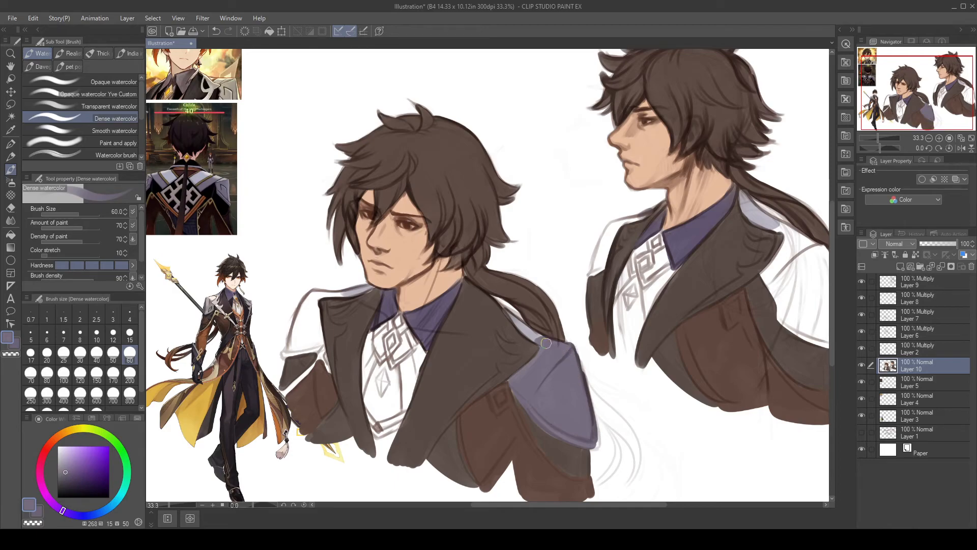
# Step: Fill the three-quarter figure's far shoulder piece with greyish purple and erase the spill along its outer edge
pyautogui.moveTo(628, 433); pyautogui.dragTo(696, 405)
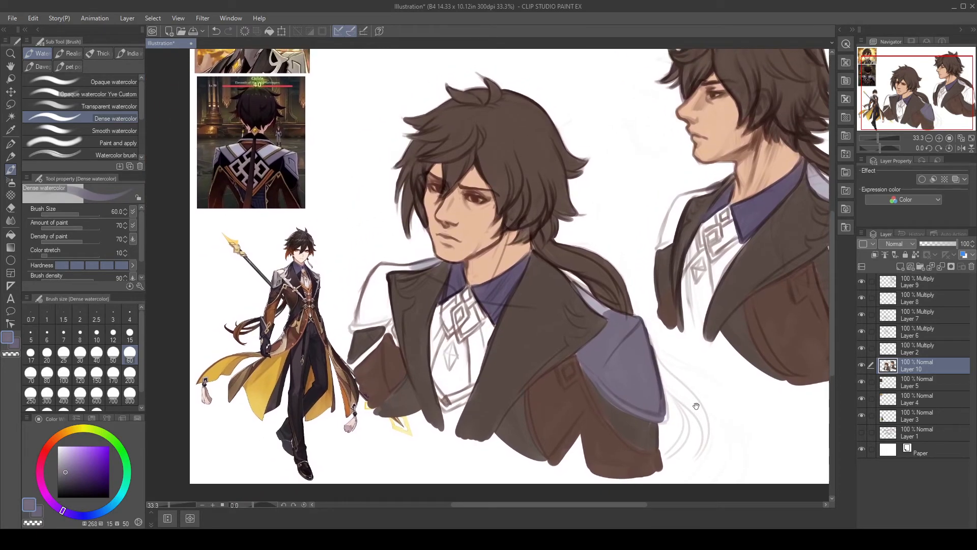
pyautogui.moveTo(356, 323)
pyautogui.mouseDown()
pyautogui.moveTo(387, 316)
pyautogui.moveTo(379, 279)
pyautogui.moveTo(360, 298)
pyautogui.moveTo(381, 310)
pyautogui.moveTo(385, 302)
pyautogui.mouseUp()
pyautogui.moveTo(380, 266); pyautogui.dragTo(417, 264)
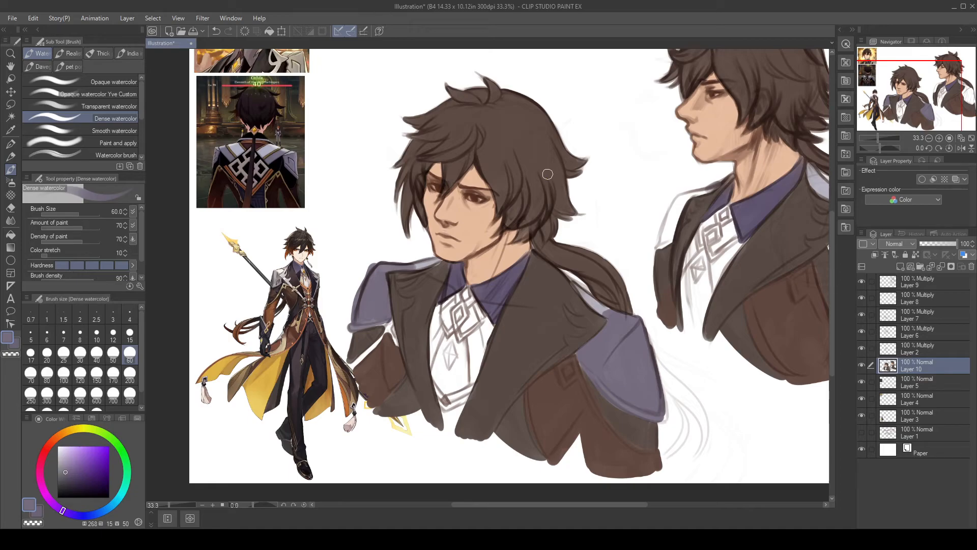
pyautogui.press('e')
pyautogui.moveTo(360, 274)
pyautogui.mouseDown()
pyautogui.moveTo(351, 295)
pyautogui.moveTo(370, 254)
pyautogui.mouseUp()
pyautogui.moveTo(673, 386); pyautogui.dragTo(620, 379)
pyautogui.press('b')
# Step: Fill the profile figure's far and near shoulder pieces with the greyish purple
pyautogui.moveTo(696, 264); pyautogui.dragTo(597, 341)
pyautogui.moveTo(517, 306)
pyautogui.mouseDown()
pyautogui.moveTo(513, 312)
pyautogui.moveTo(527, 270)
pyautogui.moveTo(554, 258)
pyautogui.mouseUp()
pyautogui.moveTo(717, 330); pyautogui.dragTo(612, 311)
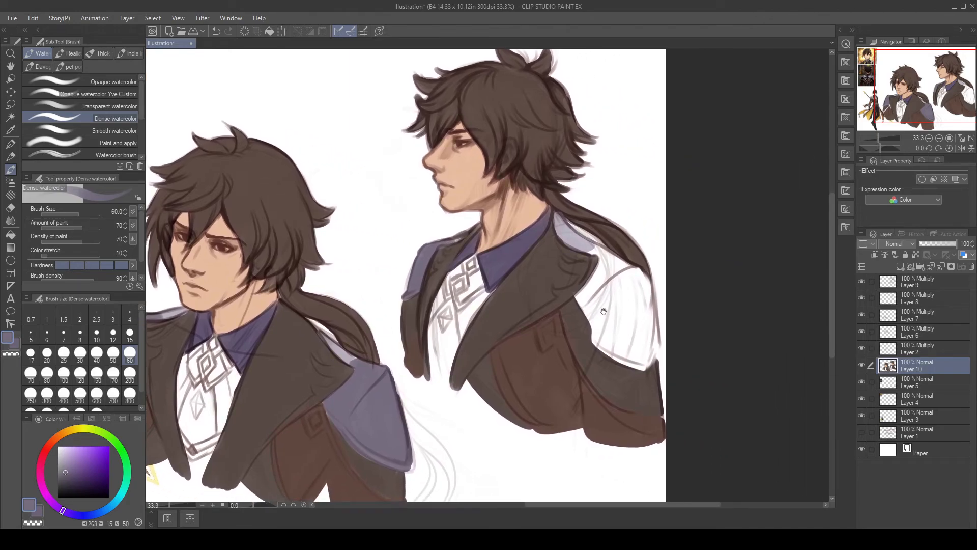
pyautogui.moveTo(597, 250)
pyautogui.mouseDown()
pyautogui.moveTo(602, 271)
pyautogui.moveTo(585, 290)
pyautogui.moveTo(598, 281)
pyautogui.mouseUp()
pyautogui.moveTo(606, 261)
pyautogui.mouseDown()
pyautogui.moveTo(635, 272)
pyautogui.moveTo(611, 259)
pyautogui.mouseUp()
pyautogui.moveTo(581, 301)
pyautogui.mouseDown()
pyautogui.moveTo(598, 345)
pyautogui.moveTo(623, 359)
pyautogui.moveTo(607, 289)
pyautogui.moveTo(635, 302)
pyautogui.moveTo(637, 273)
pyautogui.moveTo(648, 299)
pyautogui.moveTo(643, 278)
pyautogui.moveTo(637, 297)
pyautogui.moveTo(633, 282)
pyautogui.moveTo(625, 323)
pyautogui.moveTo(636, 352)
pyautogui.moveTo(604, 340)
pyautogui.moveTo(644, 366)
pyautogui.moveTo(647, 310)
pyautogui.moveTo(654, 348)
pyautogui.moveTo(644, 365)
pyautogui.moveTo(651, 315)
pyautogui.moveTo(657, 336)
pyautogui.mouseUp()
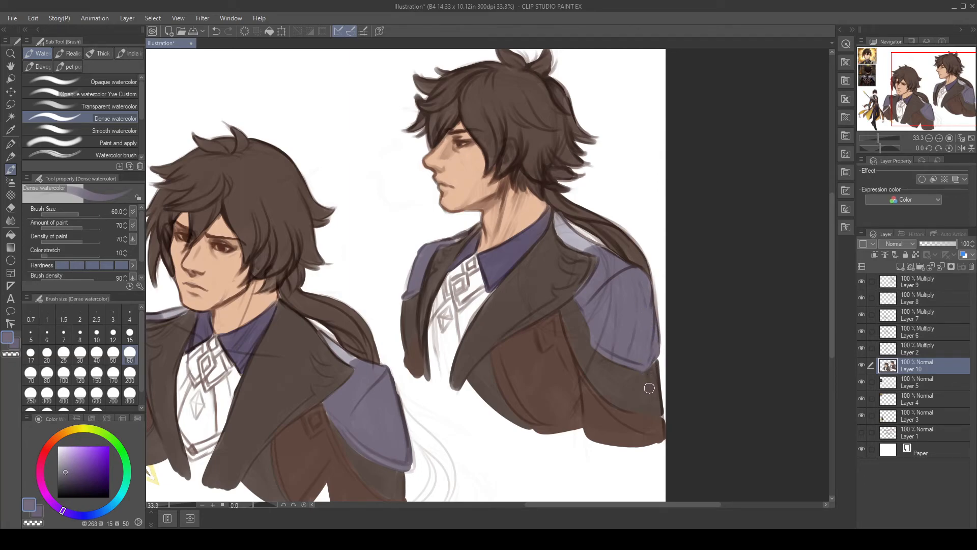
pyautogui.moveTo(654, 343); pyautogui.dragTo(654, 348)
pyautogui.moveTo(550, 400); pyautogui.dragTo(657, 379)
# Step: Sample off-white from the full-body reference and paint an angular emblem low on the three-quarter figure's near shoulder piece
pyautogui.moveTo(315, 353); pyautogui.dragTo(449, 359)
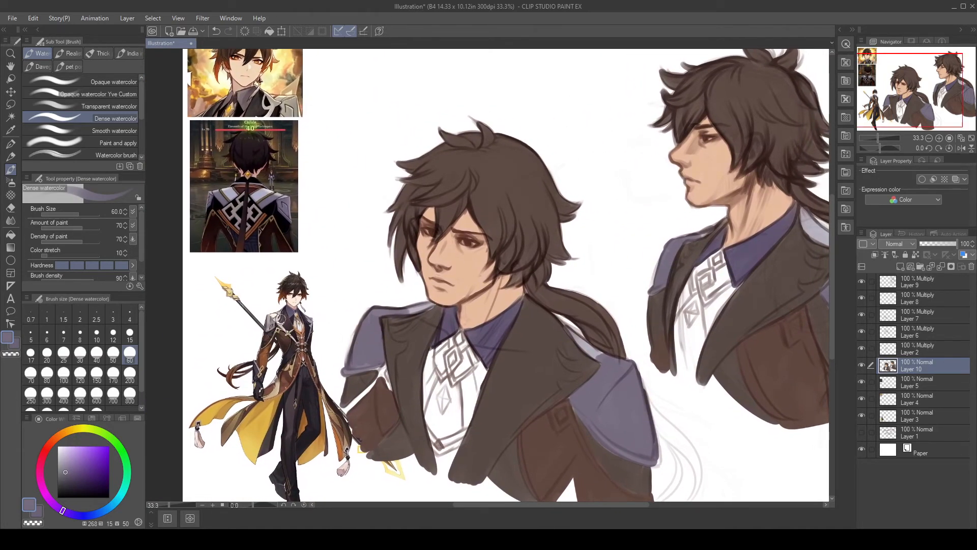
pyautogui.keyDown('alt'); pyautogui.click(280, 319); pyautogui.keyUp('alt')
pyautogui.moveTo(610, 384)
pyautogui.mouseDown()
pyautogui.moveTo(622, 367)
pyautogui.moveTo(602, 383)
pyautogui.moveTo(617, 362)
pyautogui.moveTo(591, 384)
pyautogui.mouseUp()
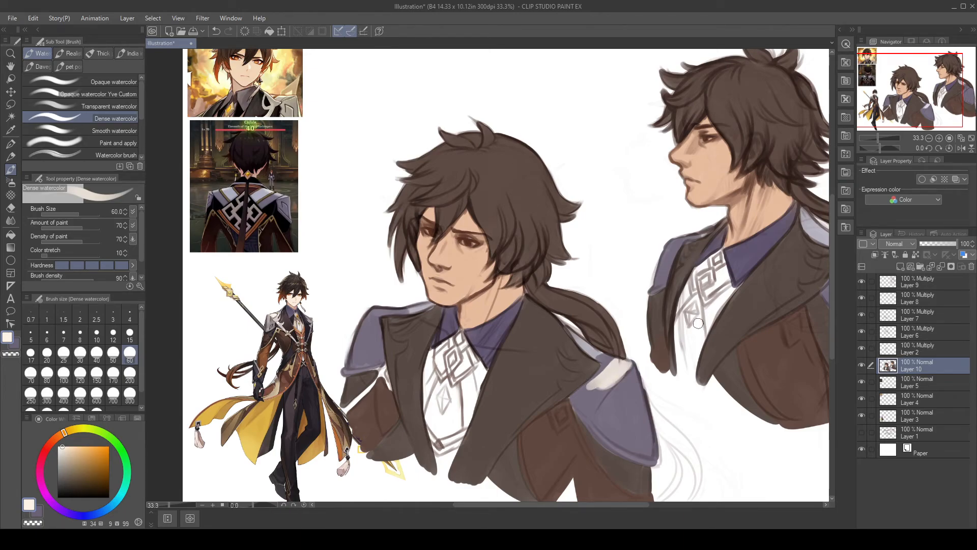
pyautogui.hotkey('ctrl', 'z')
pyautogui.moveTo(658, 429)
pyautogui.mouseDown()
pyautogui.moveTo(615, 390)
pyautogui.moveTo(566, 393)
pyautogui.moveTo(585, 407)
pyautogui.mouseUp()
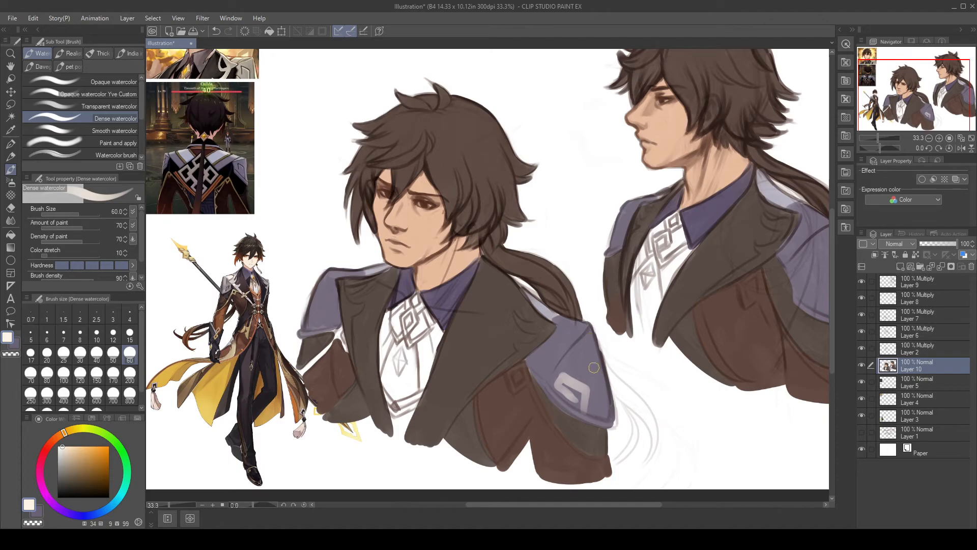
# Step: Paint the near shoulder piece off-white around the emblem, leaving greyish purple for its gaps and border
pyautogui.moveTo(588, 329)
pyautogui.mouseDown()
pyautogui.moveTo(568, 354)
pyautogui.moveTo(584, 333)
pyautogui.moveTo(599, 398)
pyautogui.moveTo(584, 345)
pyautogui.moveTo(598, 394)
pyautogui.moveTo(570, 355)
pyautogui.moveTo(555, 364)
pyautogui.moveTo(575, 354)
pyautogui.moveTo(586, 370)
pyautogui.moveTo(561, 363)
pyautogui.moveTo(586, 368)
pyautogui.moveTo(601, 412)
pyautogui.moveTo(590, 358)
pyautogui.moveTo(573, 353)
pyautogui.moveTo(586, 336)
pyautogui.moveTo(547, 381)
pyautogui.moveTo(560, 361)
pyautogui.mouseUp()
pyautogui.moveTo(584, 327)
pyautogui.mouseDown()
pyautogui.moveTo(550, 356)
pyautogui.moveTo(583, 324)
pyautogui.moveTo(546, 348)
pyautogui.moveTo(567, 320)
pyautogui.moveTo(602, 385)
pyautogui.mouseUp()
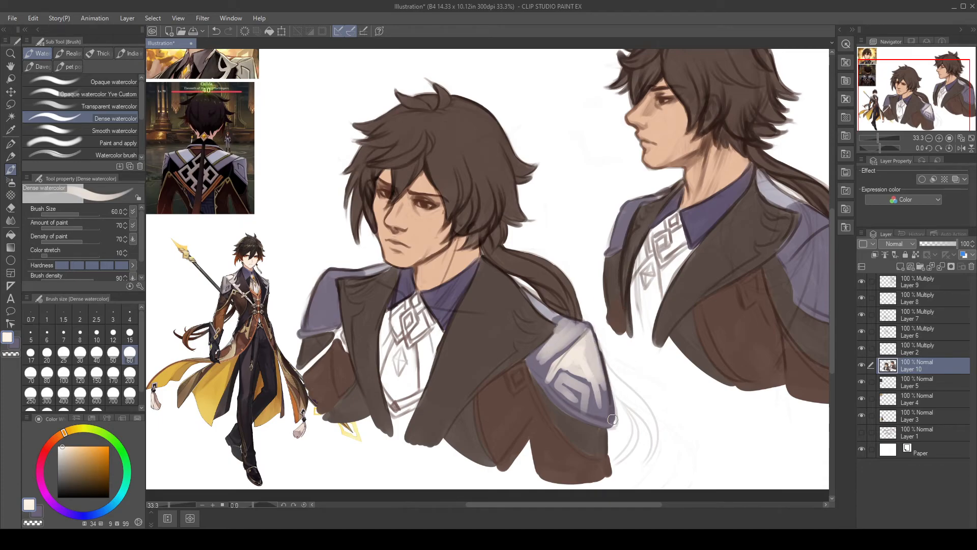
pyautogui.moveTo(530, 359)
pyautogui.mouseDown()
pyautogui.moveTo(555, 400)
pyautogui.moveTo(594, 418)
pyautogui.moveTo(607, 413)
pyautogui.moveTo(558, 393)
pyautogui.moveTo(604, 421)
pyautogui.moveTo(565, 377)
pyautogui.moveTo(583, 391)
pyautogui.moveTo(566, 390)
pyautogui.moveTo(584, 394)
pyautogui.moveTo(583, 407)
pyautogui.moveTo(595, 391)
pyautogui.moveTo(598, 405)
pyautogui.moveTo(603, 372)
pyautogui.mouseUp()
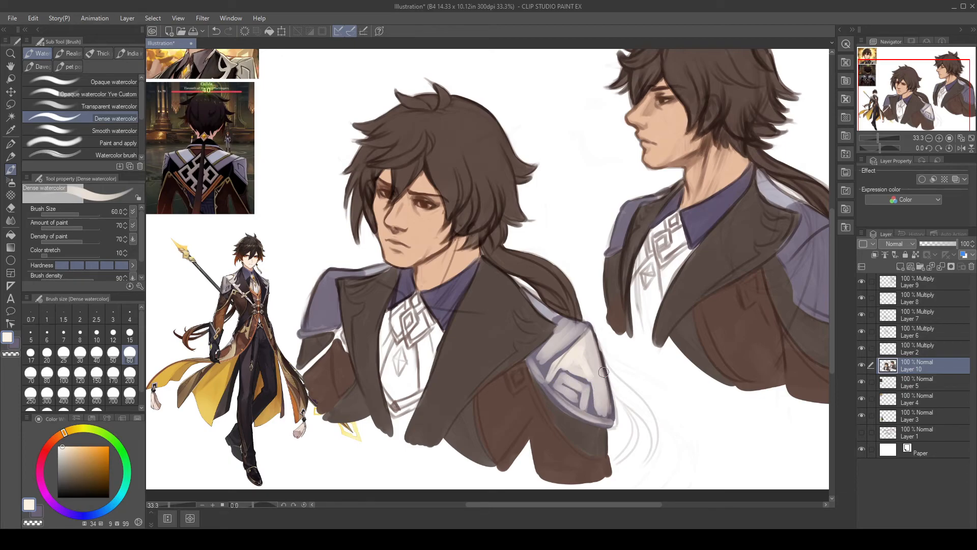
pyautogui.moveTo(546, 360)
pyautogui.mouseDown()
pyautogui.moveTo(538, 363)
pyautogui.moveTo(540, 340)
pyautogui.mouseUp()
# Step: Paint off-white over the far shoulder pieces of the three-quarter and profile figures, keeping a greyish purple border
pyautogui.moveTo(649, 402); pyautogui.dragTo(706, 434)
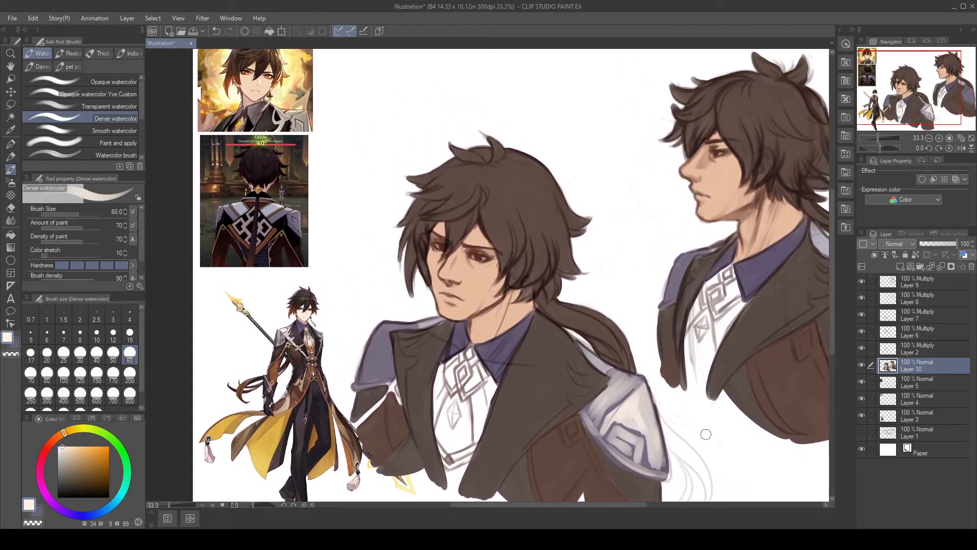
pyautogui.moveTo(383, 328)
pyautogui.mouseDown()
pyautogui.moveTo(368, 356)
pyautogui.moveTo(383, 326)
pyautogui.moveTo(370, 353)
pyautogui.moveTo(382, 329)
pyautogui.moveTo(375, 374)
pyautogui.moveTo(385, 327)
pyautogui.moveTo(379, 373)
pyautogui.moveTo(388, 326)
pyautogui.moveTo(418, 326)
pyautogui.moveTo(374, 349)
pyautogui.moveTo(363, 372)
pyautogui.moveTo(380, 369)
pyautogui.moveTo(358, 384)
pyautogui.moveTo(401, 367)
pyautogui.moveTo(364, 376)
pyautogui.moveTo(386, 365)
pyautogui.mouseUp()
pyautogui.moveTo(706, 297); pyautogui.dragTo(553, 311)
pyautogui.moveTo(531, 271)
pyautogui.mouseDown()
pyautogui.moveTo(540, 266)
pyautogui.moveTo(529, 298)
pyautogui.mouseUp()
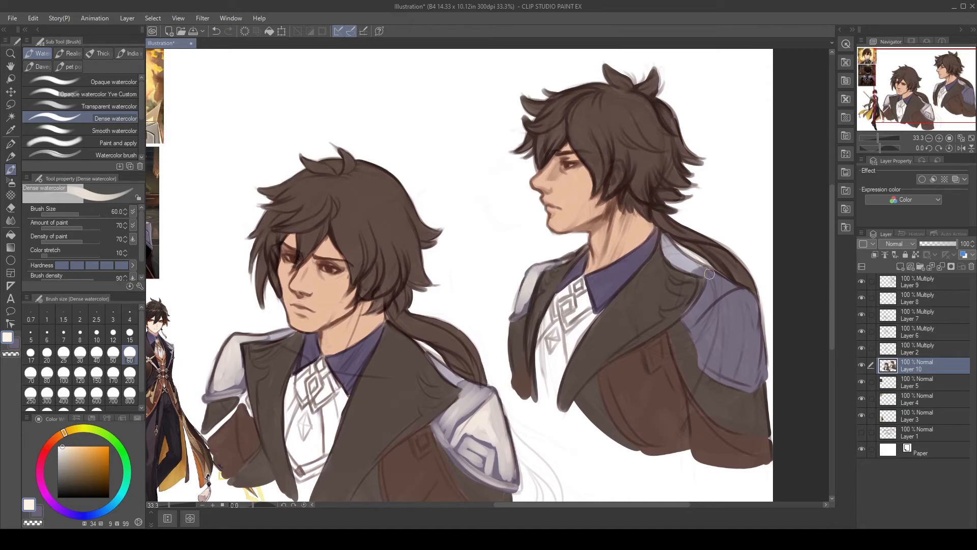
# Step: Paint the profile figure's near shoulder piece off-white, leaving an angular emblem and the border in greyish purple
pyautogui.moveTo(743, 292)
pyautogui.mouseDown()
pyautogui.moveTo(705, 317)
pyautogui.moveTo(715, 293)
pyautogui.moveTo(697, 313)
pyautogui.mouseUp()
pyautogui.moveTo(732, 284)
pyautogui.mouseDown()
pyautogui.moveTo(692, 322)
pyautogui.moveTo(725, 285)
pyautogui.moveTo(710, 283)
pyautogui.moveTo(710, 270)
pyautogui.moveTo(698, 309)
pyautogui.moveTo(731, 308)
pyautogui.mouseUp()
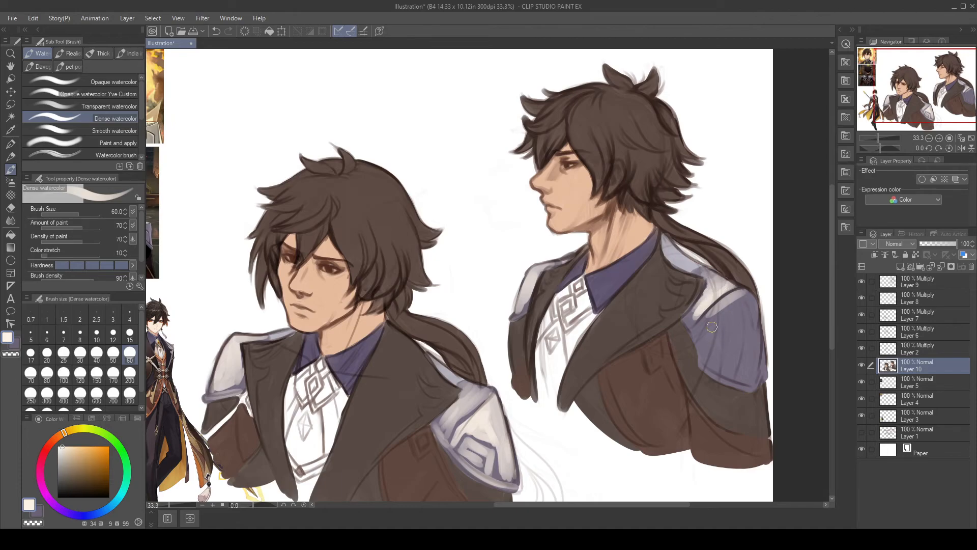
pyautogui.moveTo(724, 383)
pyautogui.mouseDown()
pyautogui.moveTo(755, 386)
pyautogui.moveTo(711, 372)
pyautogui.moveTo(729, 377)
pyautogui.moveTo(735, 350)
pyautogui.moveTo(713, 337)
pyautogui.moveTo(717, 362)
pyautogui.moveTo(712, 339)
pyautogui.moveTo(731, 351)
pyautogui.moveTo(720, 373)
pyautogui.moveTo(736, 355)
pyautogui.moveTo(720, 338)
pyautogui.moveTo(723, 371)
pyautogui.mouseUp()
pyautogui.moveTo(721, 337)
pyautogui.mouseDown()
pyautogui.moveTo(734, 356)
pyautogui.moveTo(707, 339)
pyautogui.moveTo(726, 334)
pyautogui.moveTo(741, 346)
pyautogui.moveTo(719, 323)
pyautogui.moveTo(721, 303)
pyautogui.moveTo(690, 338)
pyautogui.moveTo(741, 290)
pyautogui.moveTo(730, 301)
pyautogui.moveTo(748, 303)
pyautogui.moveTo(756, 344)
pyautogui.moveTo(739, 304)
pyautogui.moveTo(728, 304)
pyautogui.moveTo(729, 318)
pyautogui.moveTo(742, 333)
pyautogui.moveTo(752, 327)
pyautogui.moveTo(755, 368)
pyautogui.moveTo(749, 327)
pyautogui.moveTo(745, 366)
pyautogui.moveTo(755, 358)
pyautogui.moveTo(756, 326)
pyautogui.moveTo(754, 362)
pyautogui.moveTo(733, 319)
pyautogui.moveTo(744, 340)
pyautogui.moveTo(716, 319)
pyautogui.moveTo(696, 334)
pyautogui.moveTo(742, 299)
pyautogui.moveTo(707, 274)
pyautogui.moveTo(748, 295)
pyautogui.moveTo(717, 310)
pyautogui.moveTo(743, 294)
pyautogui.moveTo(753, 376)
pyautogui.moveTo(738, 382)
pyautogui.moveTo(759, 385)
pyautogui.moveTo(748, 388)
pyautogui.moveTo(760, 364)
pyautogui.moveTo(762, 383)
pyautogui.moveTo(761, 323)
pyautogui.moveTo(757, 364)
pyautogui.mouseUp()
pyautogui.moveTo(707, 303); pyautogui.dragTo(695, 314)
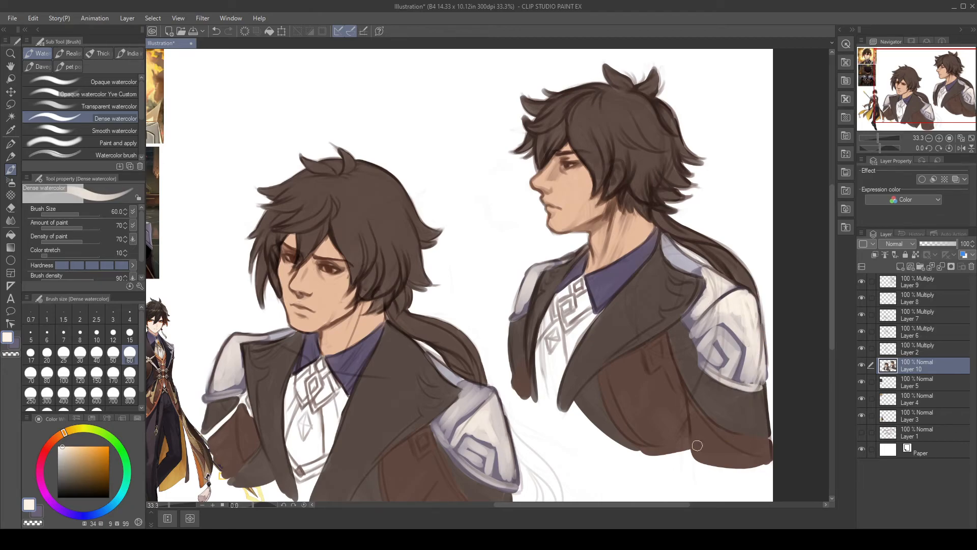
pyautogui.moveTo(657, 461); pyautogui.dragTo(567, 417)
pyautogui.moveTo(547, 452); pyautogui.dragTo(658, 462)
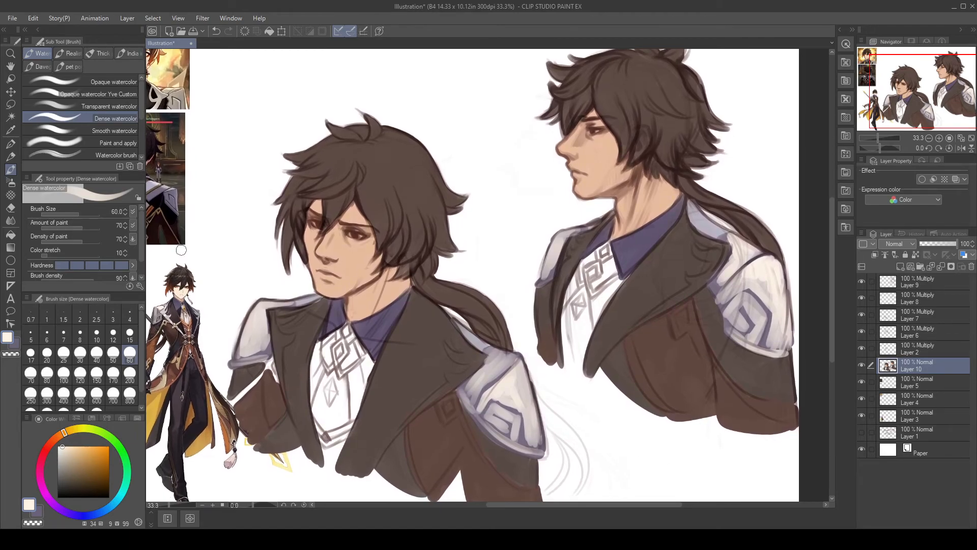
pyautogui.moveTo(227, 199); pyautogui.dragTo(270, 227)
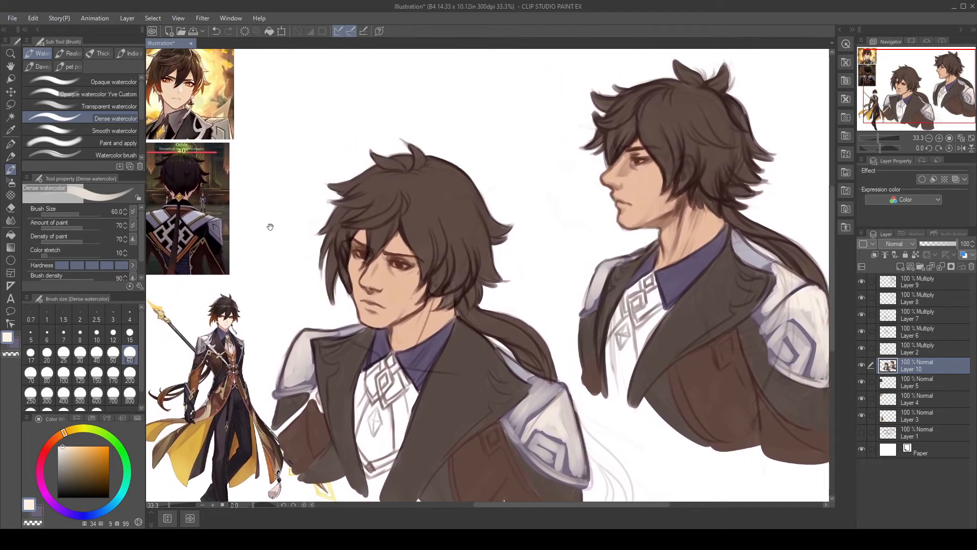
pyautogui.keyDown('alt'); pyautogui.click(178, 110); pyautogui.keyUp('alt')
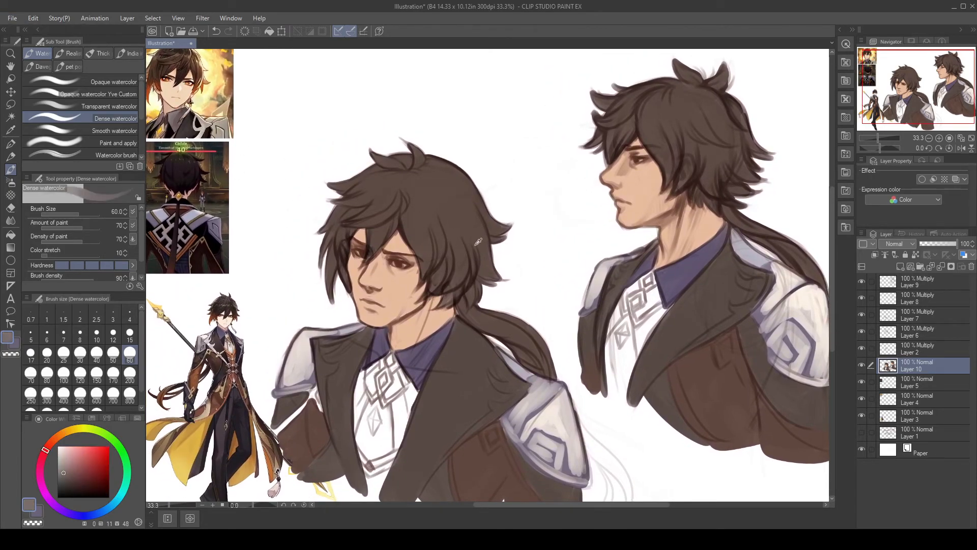
pyautogui.moveTo(432, 336)
pyautogui.mouseDown()
pyautogui.moveTo(416, 352)
pyautogui.moveTo(425, 368)
pyautogui.mouseUp()
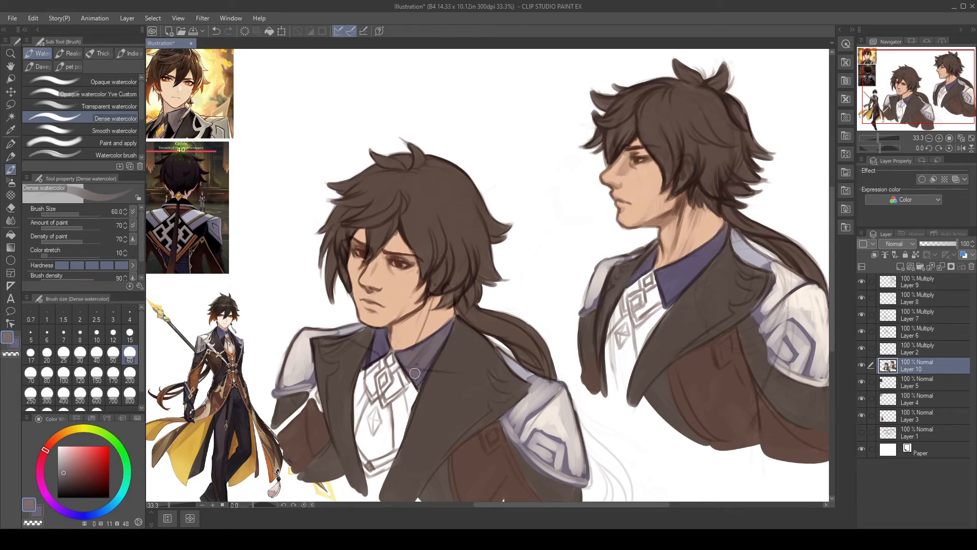
pyautogui.moveTo(426, 372); pyautogui.dragTo(422, 379)
pyautogui.moveTo(381, 344)
pyautogui.mouseDown()
pyautogui.moveTo(411, 297)
pyautogui.moveTo(361, 367)
pyautogui.mouseUp()
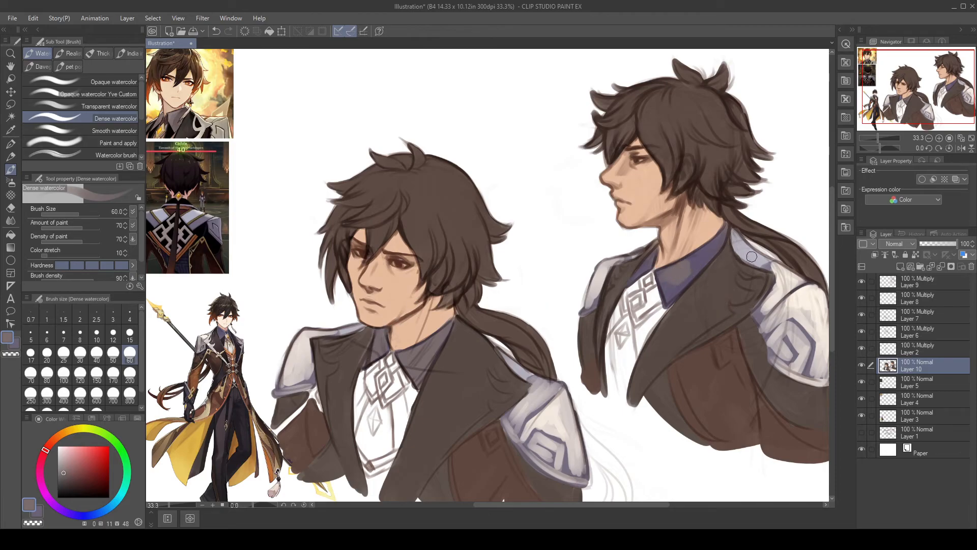
pyautogui.hotkey('ctrl', 'z')
pyautogui.hotkey('ctrl', 'z')
pyautogui.hotkey('ctrl', 'z')
pyautogui.hotkey('ctrl', 'z')
# Step: Sample the shirt collar's purple, shift it to a lighter greyish purple and soften the collar colour with it
pyautogui.keyDown('alt'); pyautogui.click(455, 321); pyautogui.keyUp('alt')
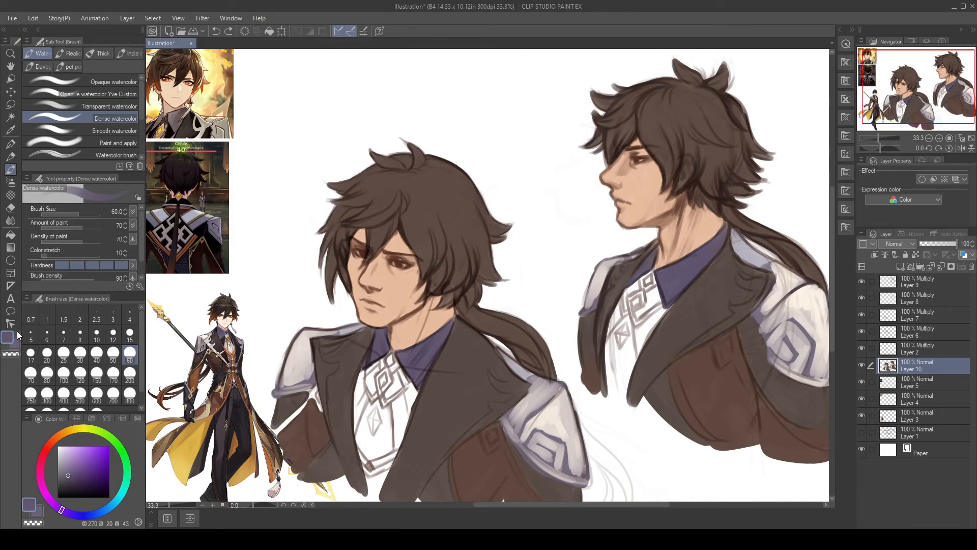
pyautogui.click(71, 469)
pyautogui.moveTo(415, 356)
pyautogui.mouseDown()
pyautogui.moveTo(448, 328)
pyautogui.moveTo(445, 308)
pyautogui.moveTo(431, 356)
pyautogui.mouseUp()
pyautogui.hotkey('ctrl', 'z')
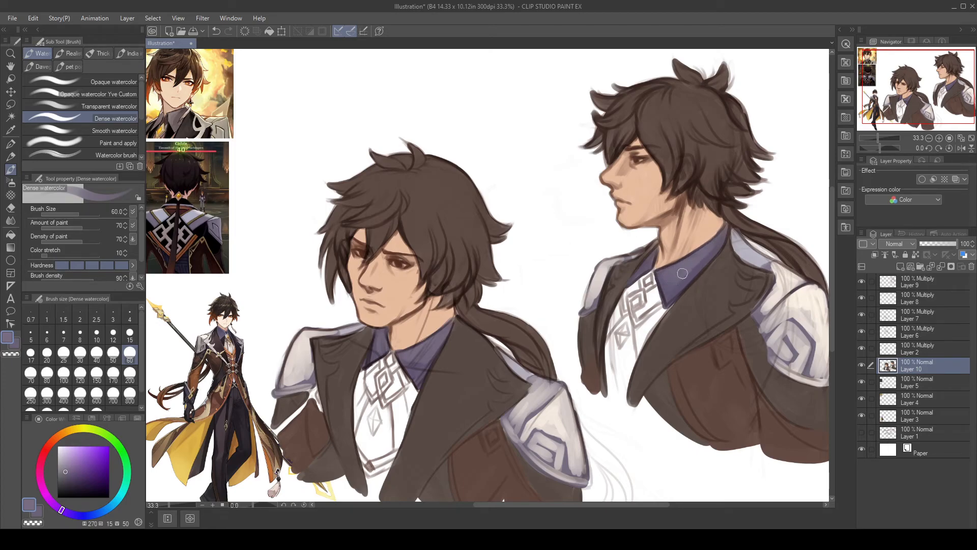
# Step: Pick a very dark purple and paint the areas beneath the shirt collars beside the ornament on both figures
pyautogui.moveTo(661, 376); pyautogui.dragTo(600, 363)
pyautogui.moveTo(409, 327); pyautogui.dragTo(495, 311)
pyautogui.moveTo(294, 165); pyautogui.dragTo(323, 184)
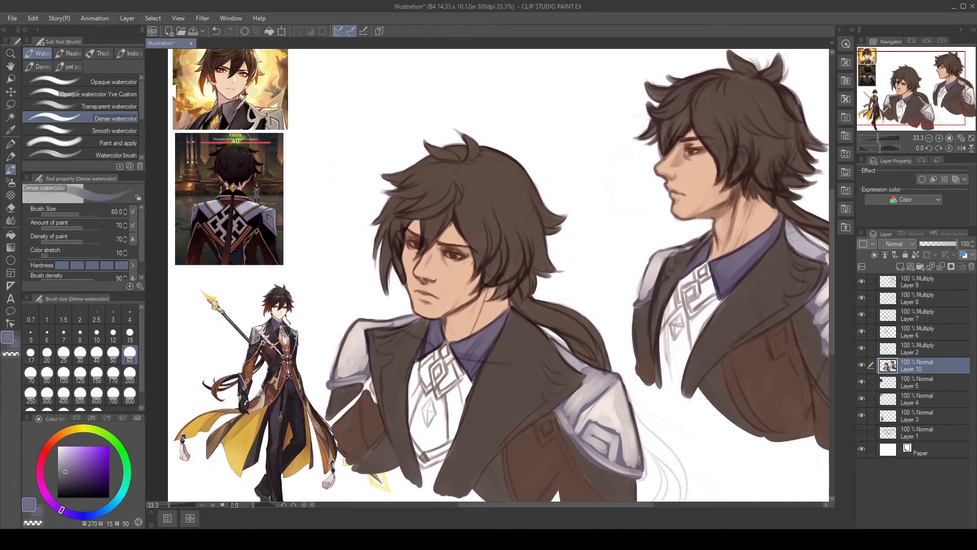
pyautogui.keyDown('alt'); pyautogui.click(383, 303); pyautogui.keyUp('alt')
pyautogui.moveTo(415, 371)
pyautogui.mouseDown()
pyautogui.moveTo(407, 404)
pyautogui.moveTo(432, 348)
pyautogui.mouseUp()
pyautogui.moveTo(459, 382)
pyautogui.mouseDown()
pyautogui.moveTo(463, 407)
pyautogui.moveTo(464, 369)
pyautogui.moveTo(466, 400)
pyautogui.mouseUp()
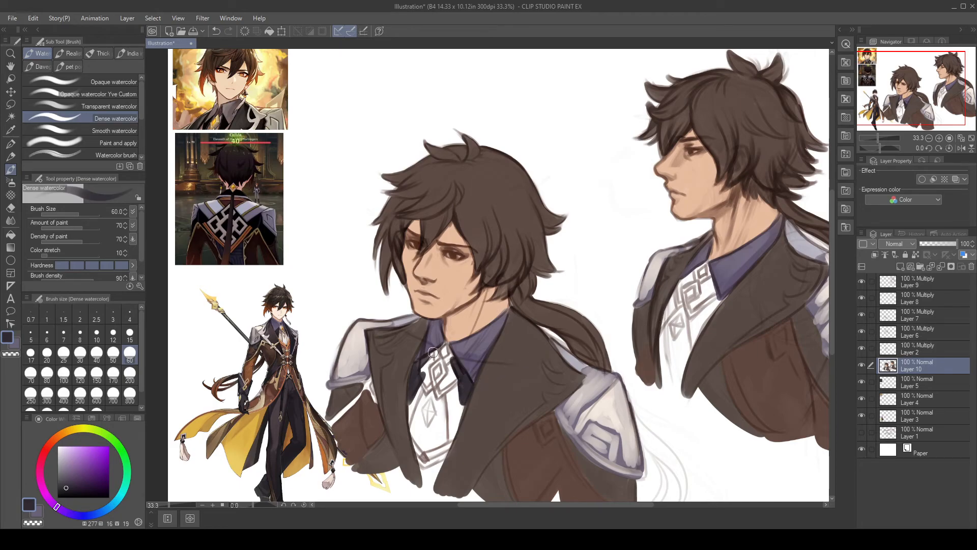
pyautogui.moveTo(672, 346); pyautogui.dragTo(550, 371)
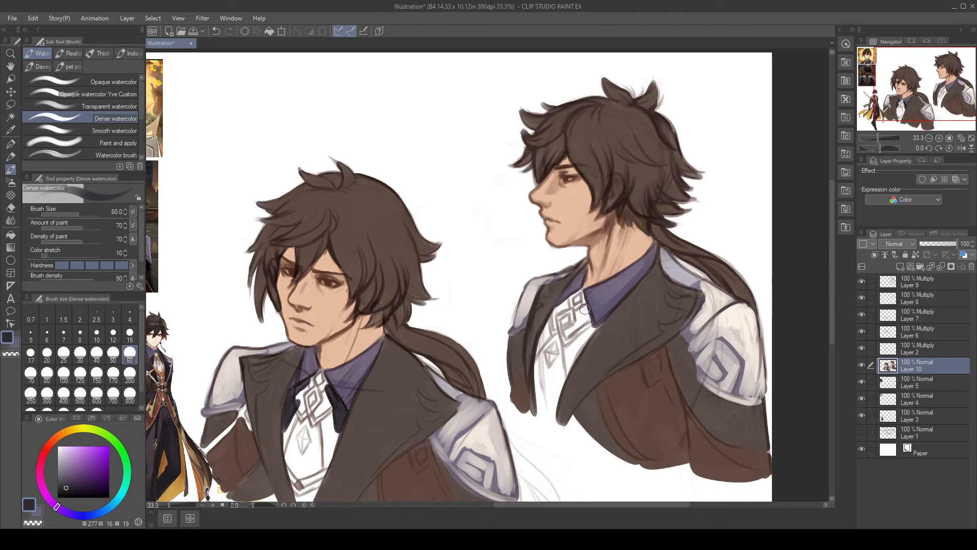
pyautogui.moveTo(593, 329)
pyautogui.mouseDown()
pyautogui.moveTo(569, 347)
pyautogui.moveTo(565, 364)
pyautogui.moveTo(574, 358)
pyautogui.mouseUp()
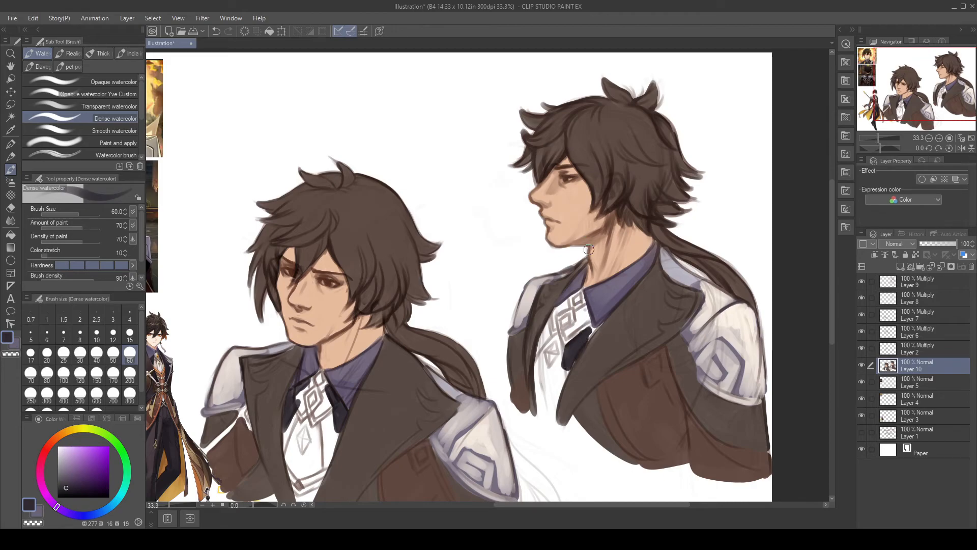
pyautogui.hotkey('ctrl', 'z')
pyautogui.moveTo(565, 347)
pyautogui.mouseDown()
pyautogui.moveTo(580, 348)
pyautogui.moveTo(592, 330)
pyautogui.moveTo(538, 337)
pyautogui.moveTo(551, 319)
pyautogui.mouseUp()
pyautogui.moveTo(601, 372); pyautogui.dragTo(626, 330)
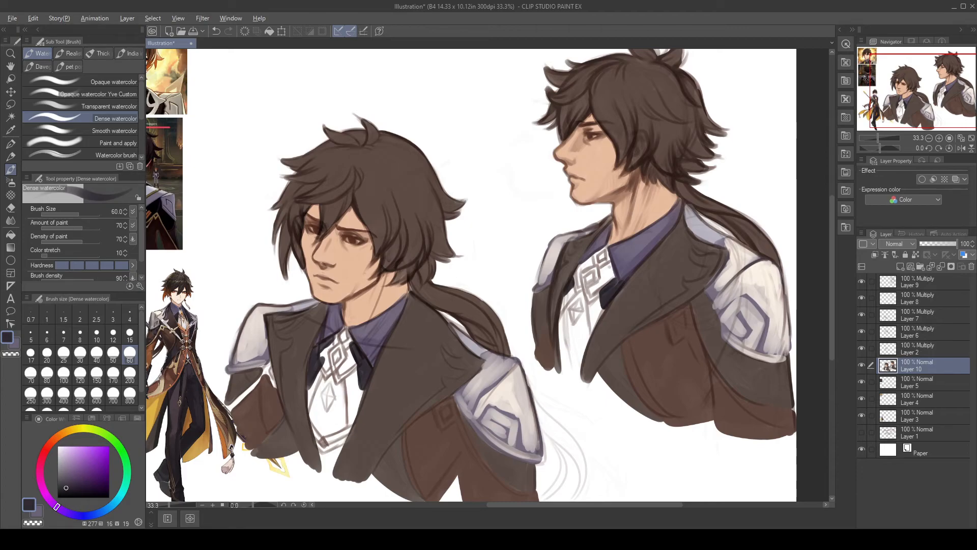
# Step: Sample off-white from the full-body reference and fill the shirt fronts of both figures
pyautogui.keyDown('alt'); pyautogui.click(186, 325); pyautogui.keyUp('alt')
pyautogui.moveTo(336, 390)
pyautogui.mouseDown()
pyautogui.moveTo(313, 425)
pyautogui.moveTo(322, 433)
pyautogui.moveTo(330, 381)
pyautogui.moveTo(340, 407)
pyautogui.moveTo(331, 430)
pyautogui.mouseUp()
pyautogui.moveTo(580, 298)
pyautogui.mouseDown()
pyautogui.moveTo(565, 330)
pyautogui.moveTo(578, 310)
pyautogui.moveTo(569, 344)
pyautogui.moveTo(577, 348)
pyautogui.mouseUp()
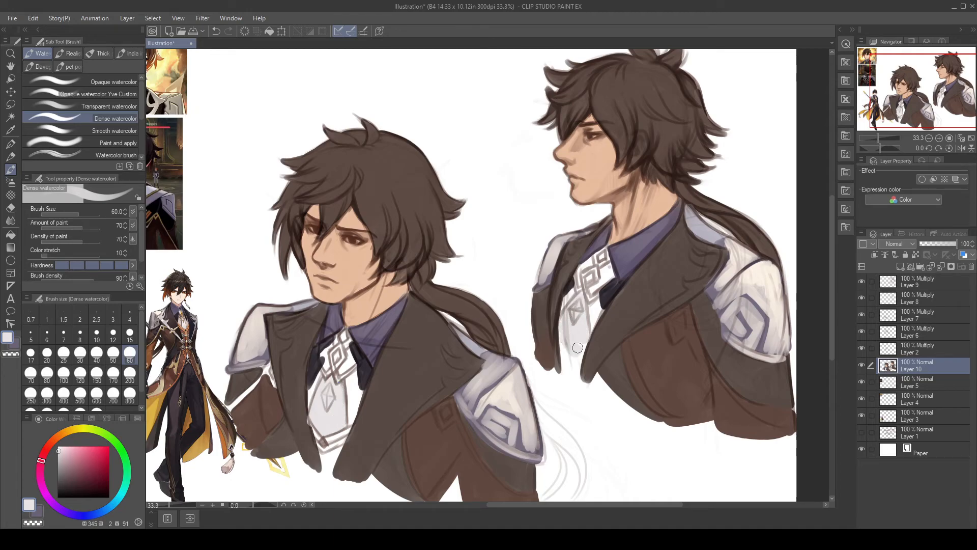
# Step: Sample beige from the full-body reference and tint the side areas of both figures' shirt fronts
pyautogui.moveTo(245, 278)
pyautogui.mouseDown()
pyautogui.moveTo(342, 284)
pyautogui.moveTo(334, 234)
pyautogui.moveTo(308, 287)
pyautogui.mouseUp()
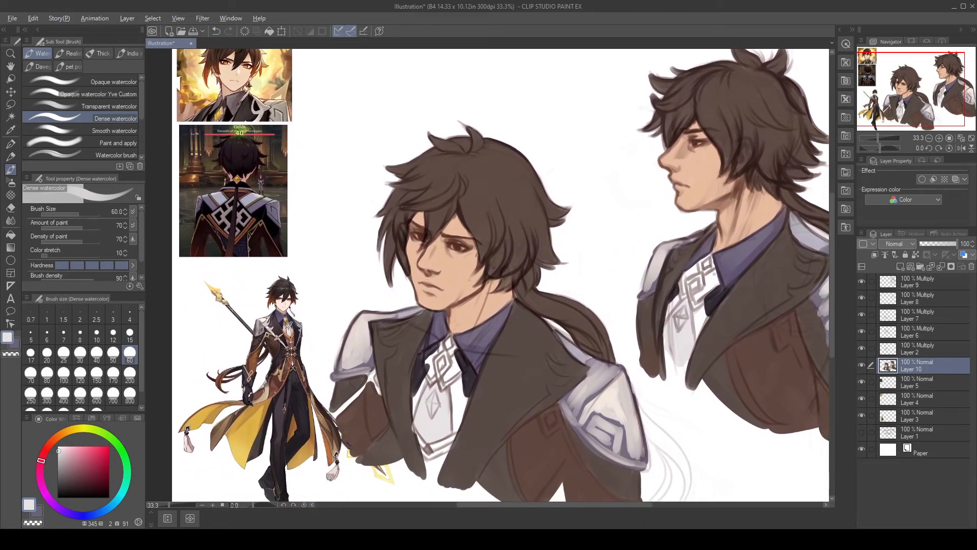
pyautogui.keyDown('alt'); pyautogui.click(288, 324); pyautogui.keyUp('alt')
pyautogui.moveTo(424, 379)
pyautogui.mouseDown()
pyautogui.moveTo(418, 410)
pyautogui.moveTo(457, 379)
pyautogui.moveTo(459, 387)
pyautogui.mouseUp()
pyautogui.moveTo(465, 400); pyautogui.dragTo(456, 428)
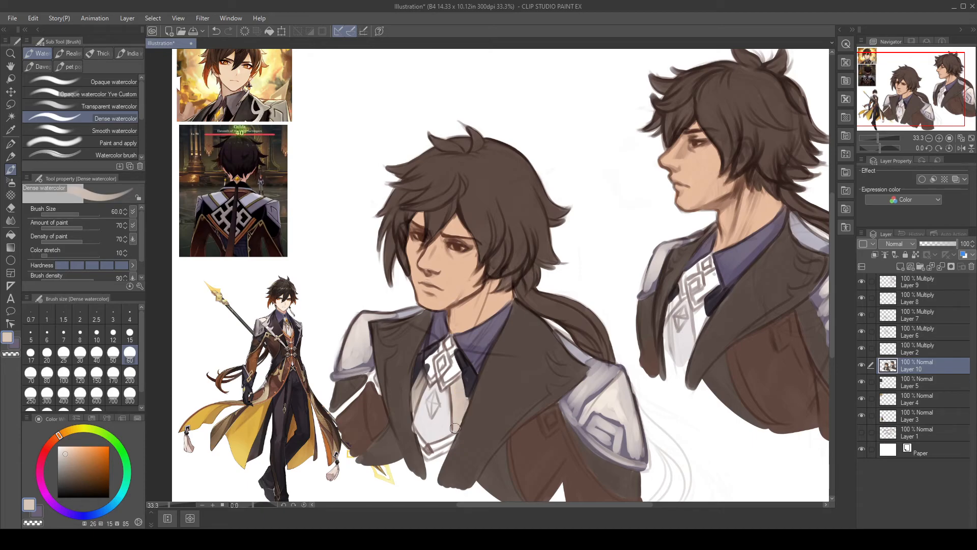
pyautogui.moveTo(704, 312); pyautogui.dragTo(693, 341)
pyautogui.moveTo(682, 297)
pyautogui.mouseDown()
pyautogui.moveTo(671, 307)
pyautogui.moveTo(679, 296)
pyautogui.mouseUp()
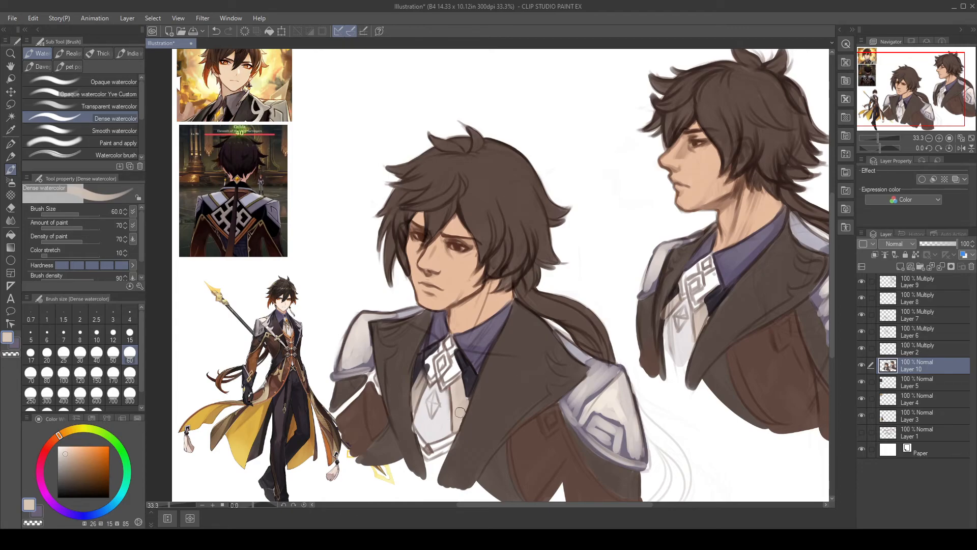
# Step: Sample a strong orange and paint the central gem of the collar ornament on both figures
pyautogui.keyDown('alt'); pyautogui.click(360, 418); pyautogui.keyUp('alt')
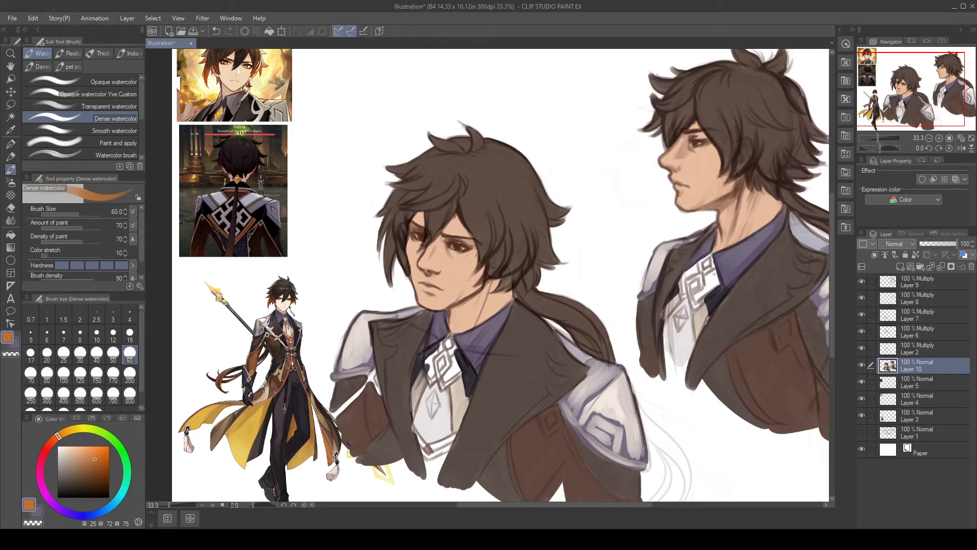
pyautogui.hotkey('ctrl', 'z')
pyautogui.moveTo(446, 363); pyautogui.dragTo(443, 366)
pyautogui.moveTo(684, 287); pyautogui.dragTo(696, 282)
# Step: Sample muted purple from the full-body reference and paint it around the collar ornament on both figures
pyautogui.keyDown('alt'); pyautogui.click(285, 315); pyautogui.keyUp('alt')
pyautogui.moveTo(429, 362)
pyautogui.mouseDown()
pyautogui.moveTo(435, 378)
pyautogui.moveTo(455, 376)
pyautogui.moveTo(432, 361)
pyautogui.moveTo(444, 344)
pyautogui.mouseUp()
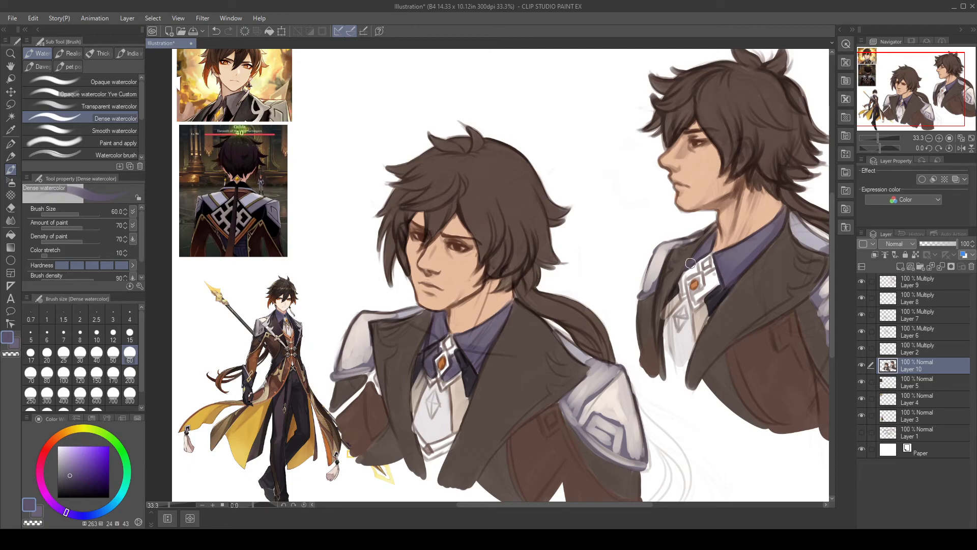
pyautogui.moveTo(685, 275)
pyautogui.mouseDown()
pyautogui.moveTo(687, 294)
pyautogui.moveTo(690, 270)
pyautogui.moveTo(710, 282)
pyautogui.moveTo(713, 274)
pyautogui.moveTo(698, 295)
pyautogui.moveTo(713, 282)
pyautogui.moveTo(706, 290)
pyautogui.mouseUp()
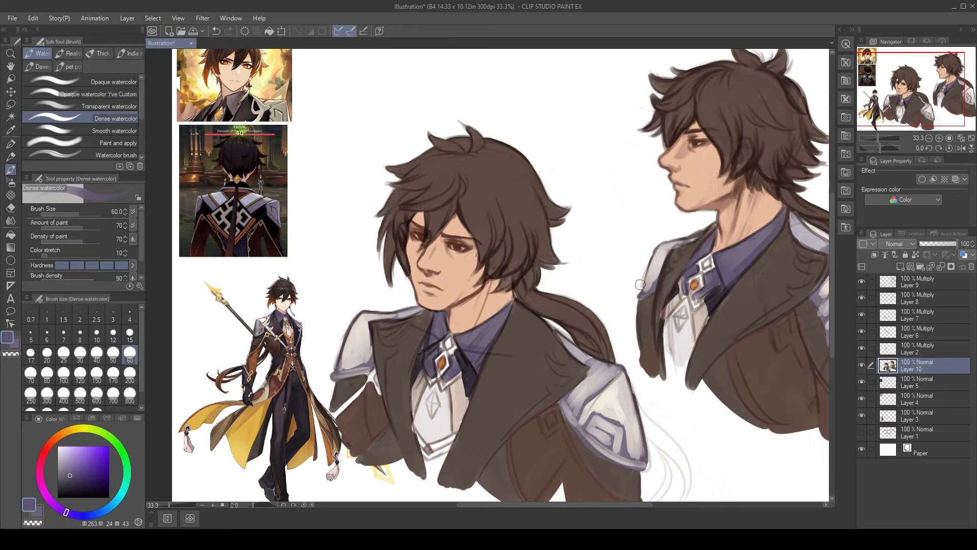
# Step: Sample a dark purple and paint the ornament's upper diamond and the small stud low on the shirt front of both figures
pyautogui.keyDown('alt'); pyautogui.click(474, 376); pyautogui.keyUp('alt')
pyautogui.moveTo(449, 340); pyautogui.dragTo(448, 341)
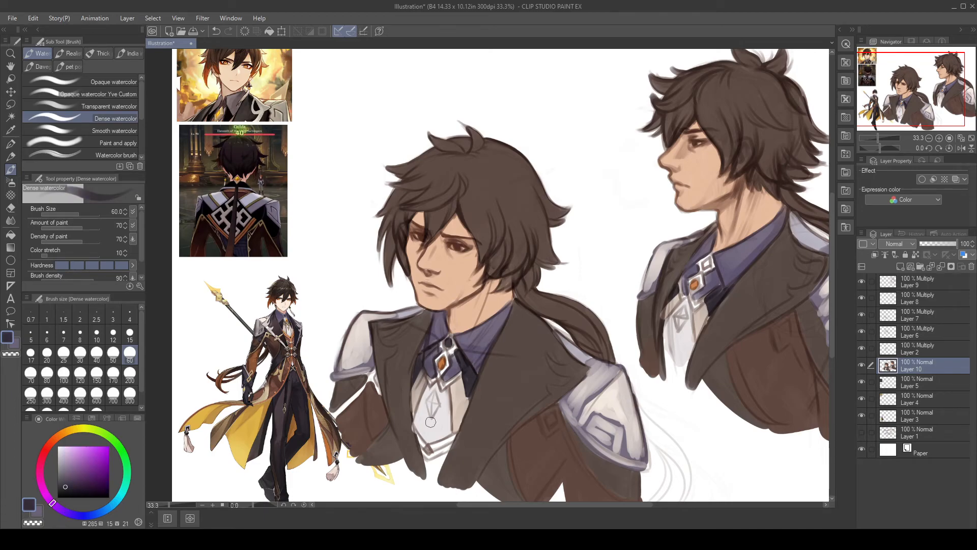
pyautogui.click(675, 370)
pyautogui.click(707, 262)
# Step: Sample gold from the reference coat, reduce the brush size to 25 and paint the three-quarter figure's collar ornament and diamond pendant
pyautogui.keyDown('alt'); pyautogui.click(263, 418); pyautogui.keyUp('alt')
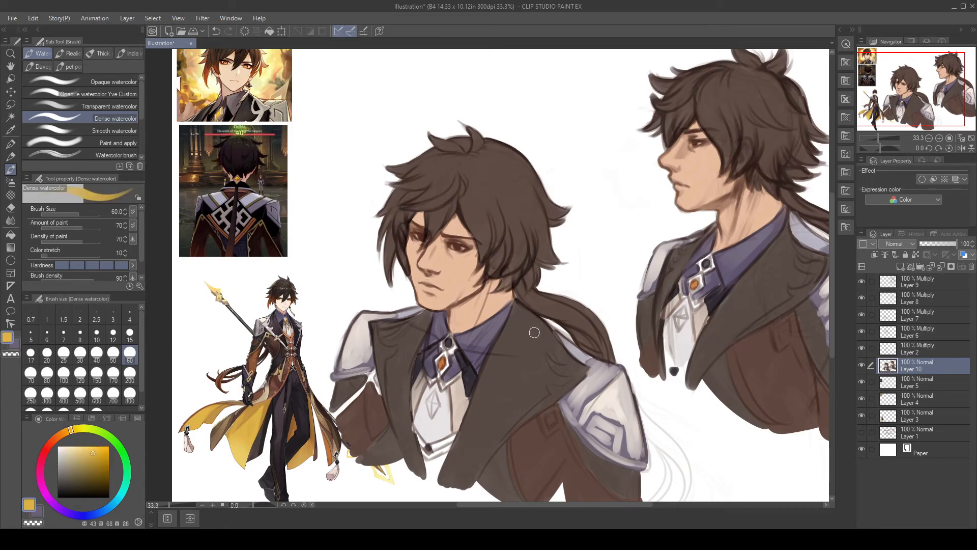
pyautogui.press('[')
pyautogui.press('[')
pyautogui.press('[')
pyautogui.press('[')
pyautogui.moveTo(454, 347)
pyautogui.mouseDown()
pyautogui.moveTo(448, 336)
pyautogui.moveTo(452, 351)
pyautogui.moveTo(440, 358)
pyautogui.moveTo(449, 361)
pyautogui.mouseUp()
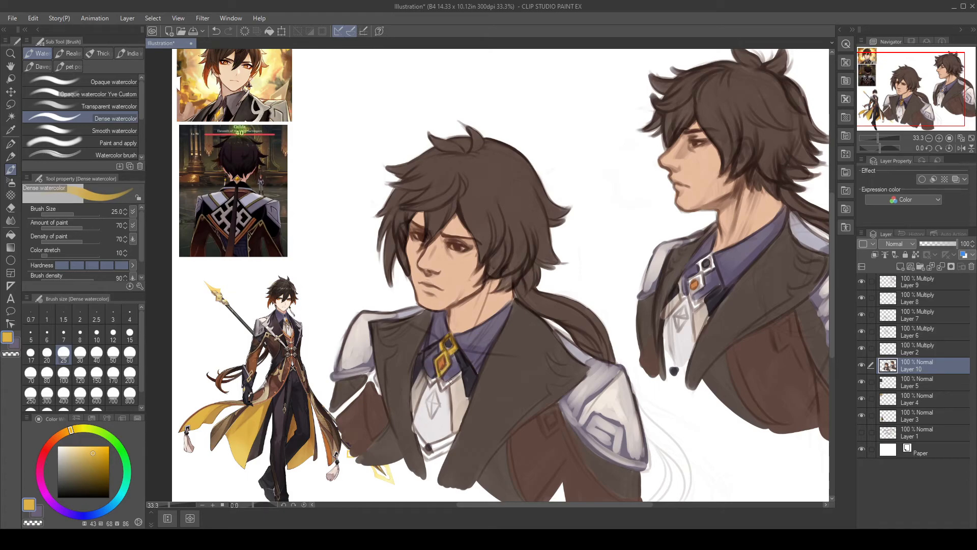
pyautogui.moveTo(428, 380); pyautogui.dragTo(425, 372)
pyautogui.moveTo(442, 385)
pyautogui.mouseDown()
pyautogui.moveTo(463, 371)
pyautogui.moveTo(433, 397)
pyautogui.moveTo(431, 414)
pyautogui.moveTo(434, 394)
pyautogui.mouseUp()
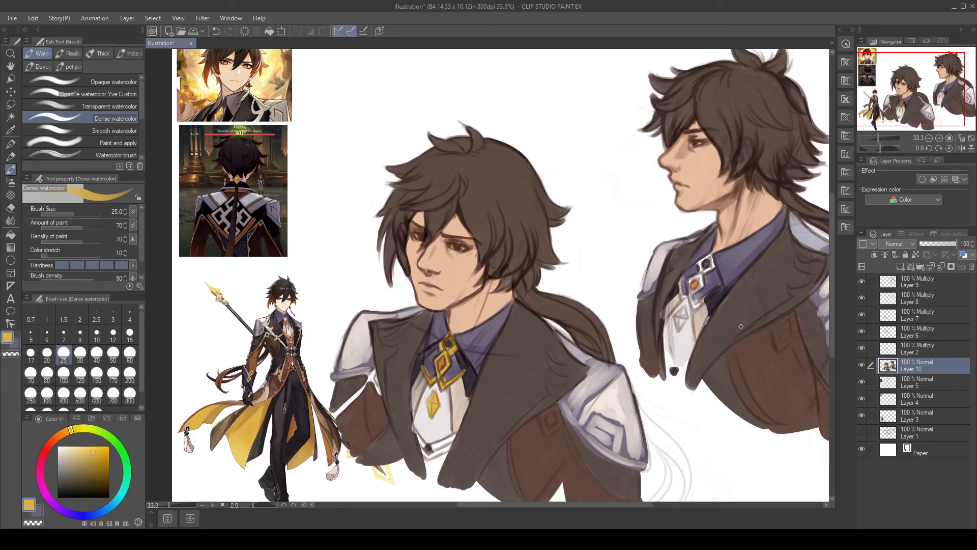
# Step: Paint gold trim lines along the three-quarter figure's sleeves and coat front, with a gold diamond outline on the chest
pyautogui.moveTo(340, 408)
pyautogui.mouseDown()
pyautogui.moveTo(374, 368)
pyautogui.moveTo(379, 391)
pyautogui.mouseUp()
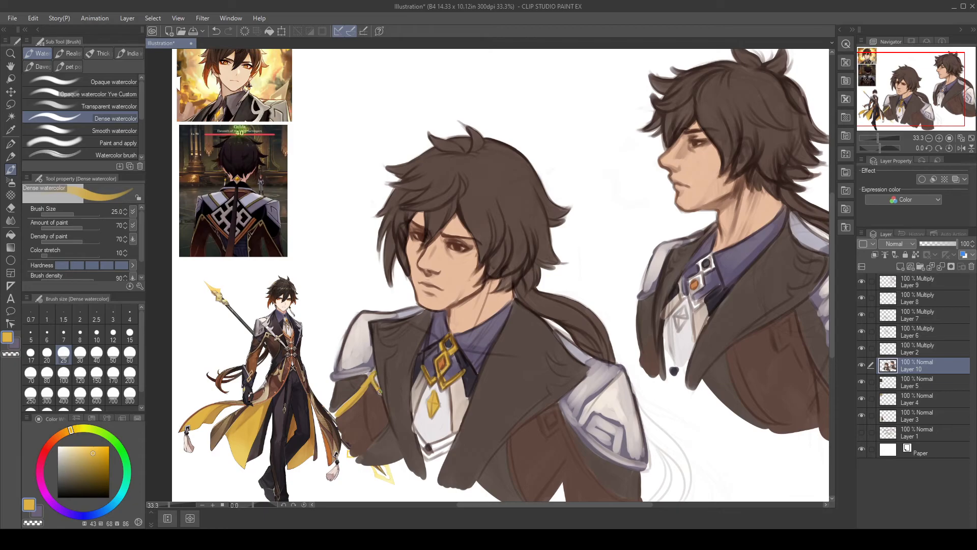
pyautogui.moveTo(551, 408)
pyautogui.mouseDown()
pyautogui.moveTo(543, 425)
pyautogui.moveTo(556, 405)
pyautogui.moveTo(559, 422)
pyautogui.moveTo(512, 472)
pyautogui.moveTo(529, 501)
pyautogui.mouseUp()
pyautogui.moveTo(390, 424); pyautogui.dragTo(372, 441)
pyautogui.moveTo(564, 423); pyautogui.dragTo(618, 501)
pyautogui.moveTo(593, 387); pyautogui.dragTo(544, 287)
pyautogui.moveTo(517, 337); pyautogui.dragTo(594, 402)
# Step: Paint gold trim and a chest diamond on the profile figure's coat, and colour its collar ornament and pendant gold
pyautogui.moveTo(499, 336); pyautogui.dragTo(509, 305)
pyautogui.moveTo(708, 255)
pyautogui.mouseDown()
pyautogui.moveTo(586, 322)
pyautogui.moveTo(628, 395)
pyautogui.mouseUp()
pyautogui.moveTo(605, 299); pyautogui.dragTo(611, 318)
pyautogui.moveTo(603, 299)
pyautogui.mouseDown()
pyautogui.moveTo(620, 281)
pyautogui.moveTo(626, 304)
pyautogui.mouseUp()
pyautogui.moveTo(610, 317)
pyautogui.mouseDown()
pyautogui.moveTo(627, 295)
pyautogui.moveTo(710, 390)
pyautogui.mouseUp()
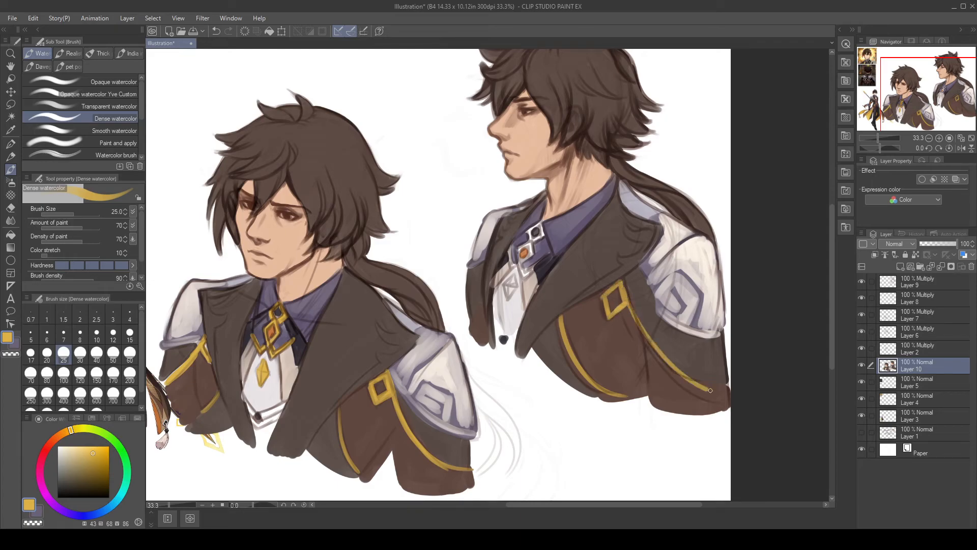
pyautogui.moveTo(540, 246)
pyautogui.mouseDown()
pyautogui.moveTo(550, 280)
pyautogui.moveTo(539, 272)
pyautogui.moveTo(550, 260)
pyautogui.moveTo(525, 293)
pyautogui.moveTo(540, 283)
pyautogui.moveTo(532, 312)
pyautogui.moveTo(562, 294)
pyautogui.moveTo(520, 305)
pyautogui.moveTo(519, 337)
pyautogui.mouseUp()
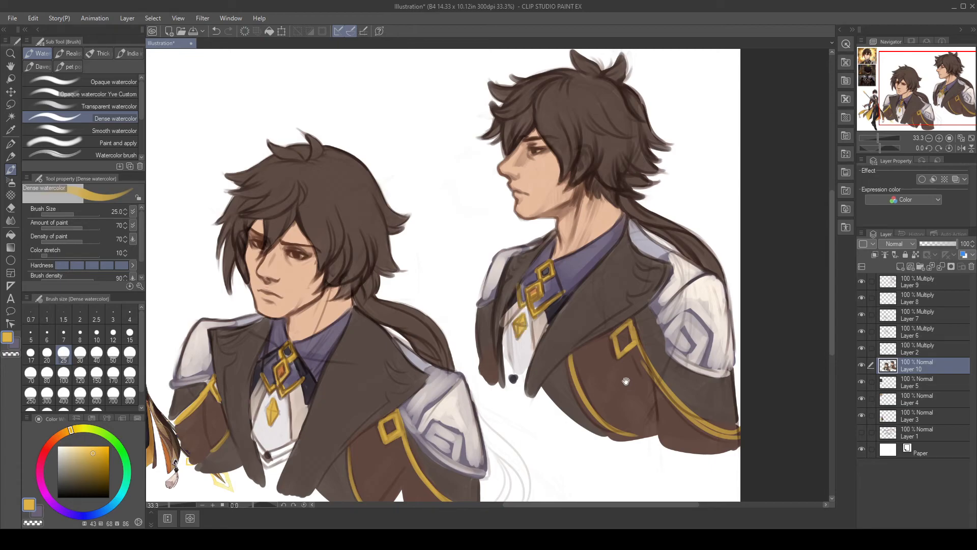
# Step: Sample light orange from the full-body reference and paint the V-shaped lower edge of both figures' shirt fronts
pyautogui.moveTo(625, 379); pyautogui.dragTo(658, 405)
pyautogui.moveTo(555, 406); pyautogui.dragTo(599, 387)
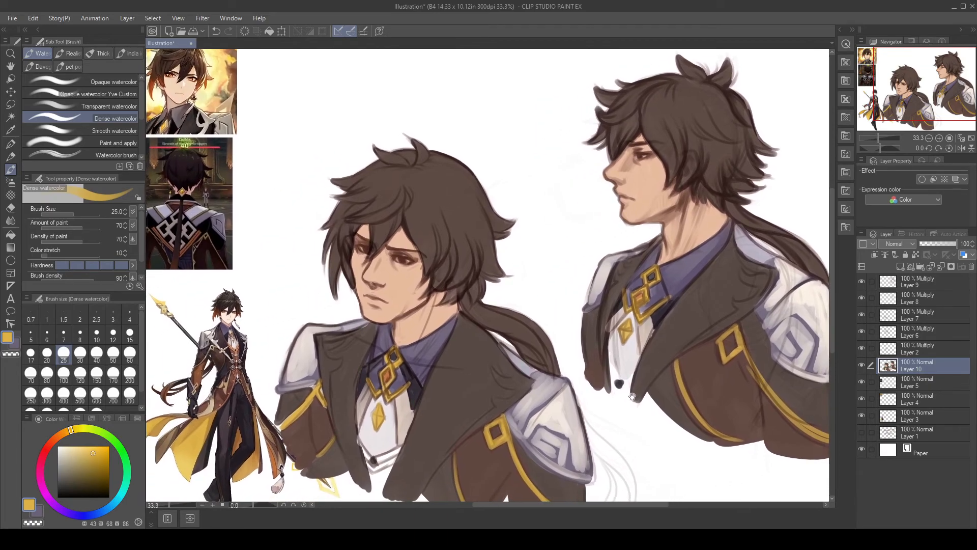
pyautogui.keyDown('alt'); pyautogui.click(390, 426); pyautogui.keyUp('alt')
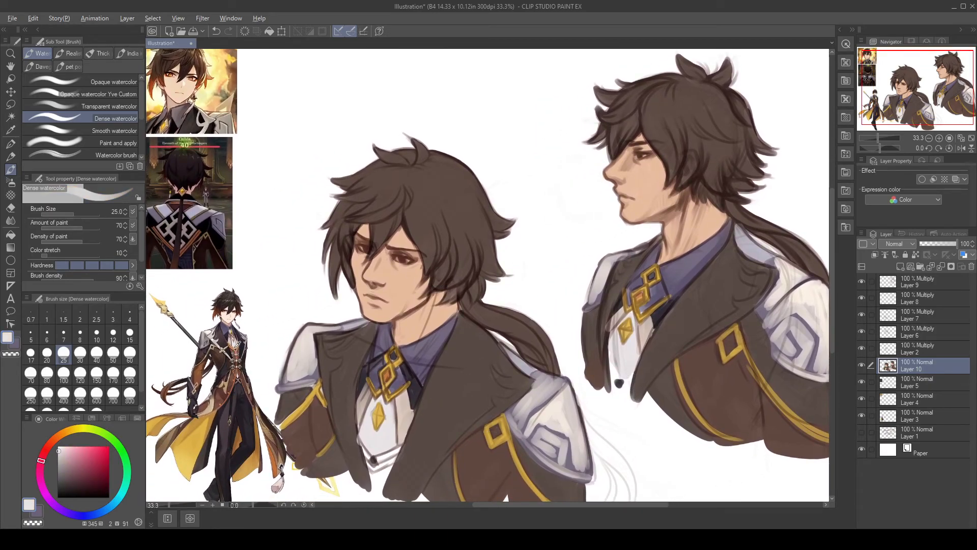
pyautogui.keyDown('alt'); pyautogui.click(235, 346); pyautogui.keyUp('alt')
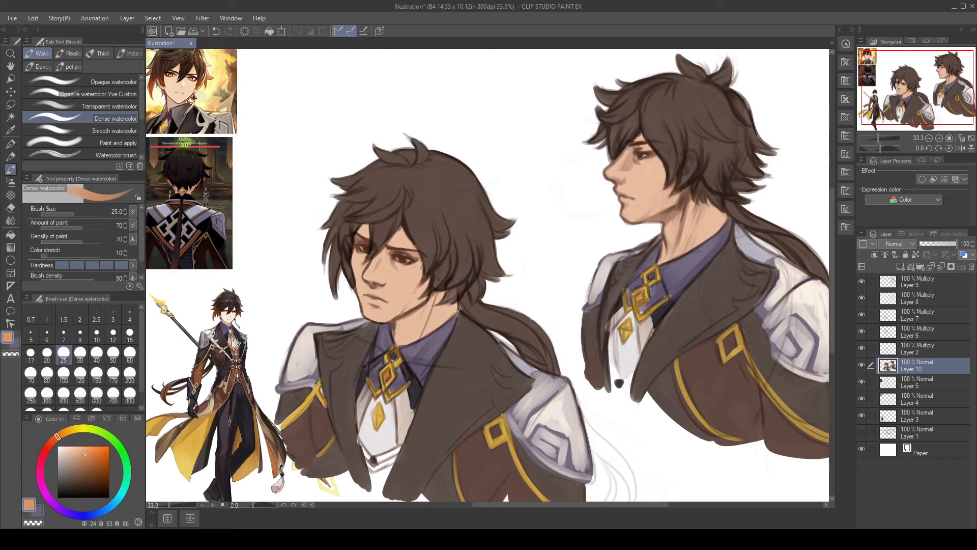
pyautogui.scroll(-5, 368, 338)
pyautogui.moveTo(357, 336)
pyautogui.mouseDown()
pyautogui.moveTo(370, 361)
pyautogui.moveTo(375, 348)
pyautogui.moveTo(384, 357)
pyautogui.moveTo(392, 350)
pyautogui.moveTo(380, 347)
pyautogui.moveTo(398, 340)
pyautogui.mouseUp()
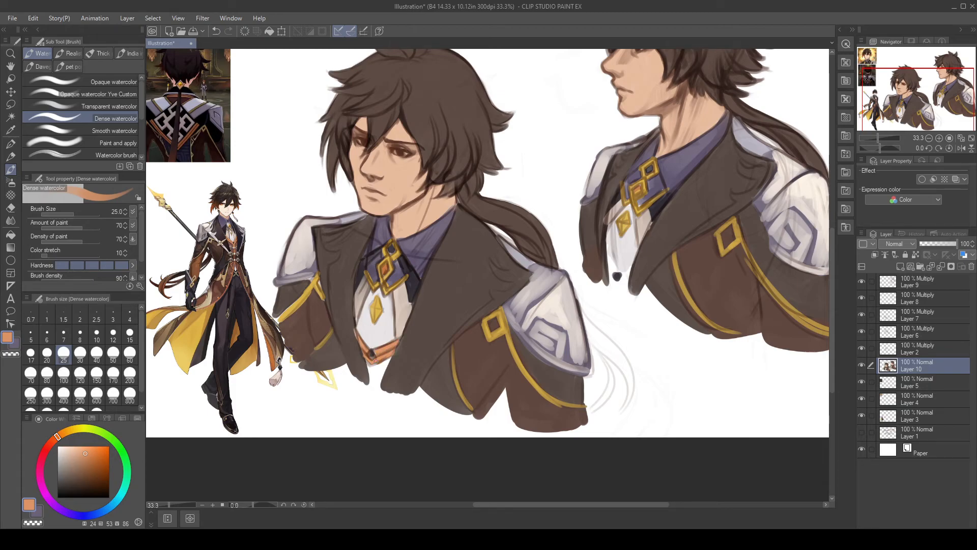
pyautogui.moveTo(655, 368); pyautogui.dragTo(544, 419)
pyautogui.moveTo(506, 324)
pyautogui.mouseDown()
pyautogui.moveTo(496, 306)
pyautogui.moveTo(519, 322)
pyautogui.moveTo(502, 332)
pyautogui.mouseUp()
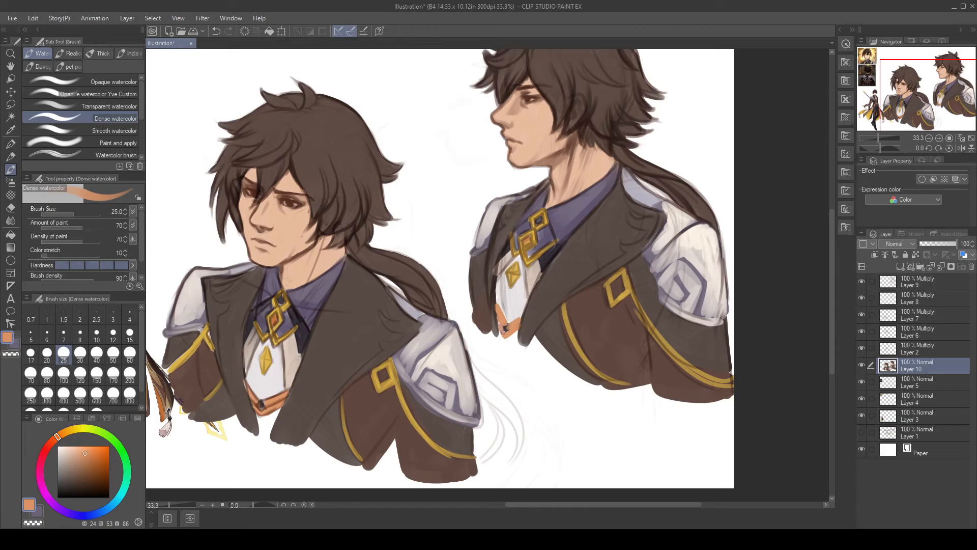
# Step: Sample dark purple and paint the stud and the narrow areas around the orange V-shaped edge on both figures
pyautogui.keyDown('alt'); pyautogui.click(556, 244); pyautogui.keyUp('alt')
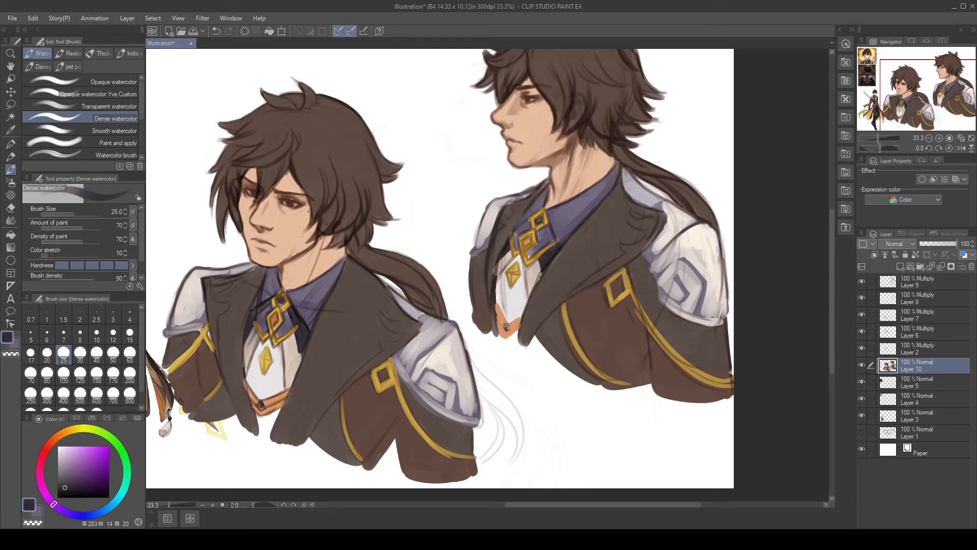
pyautogui.moveTo(506, 328); pyautogui.dragTo(508, 325)
pyautogui.moveTo(496, 315)
pyautogui.mouseDown()
pyautogui.moveTo(501, 334)
pyautogui.moveTo(519, 323)
pyautogui.moveTo(500, 340)
pyautogui.mouseUp()
pyautogui.moveTo(275, 408); pyautogui.dragTo(284, 399)
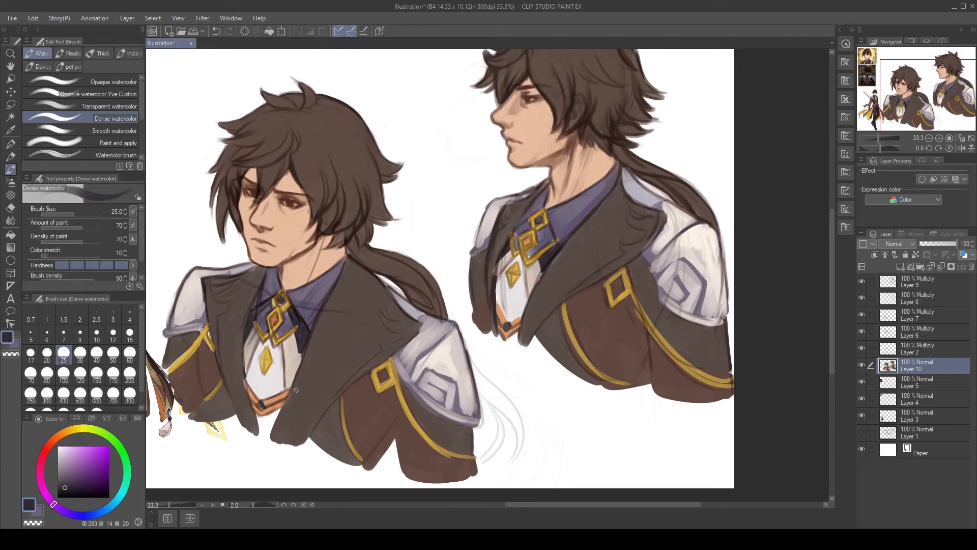
# Step: Sample the pale white of the profile figure's shoulder piece and paint the feathered ornament and edge trim on its near lapel
pyautogui.moveTo(615, 322); pyautogui.dragTo(587, 383)
pyautogui.moveTo(650, 339); pyautogui.dragTo(655, 348)
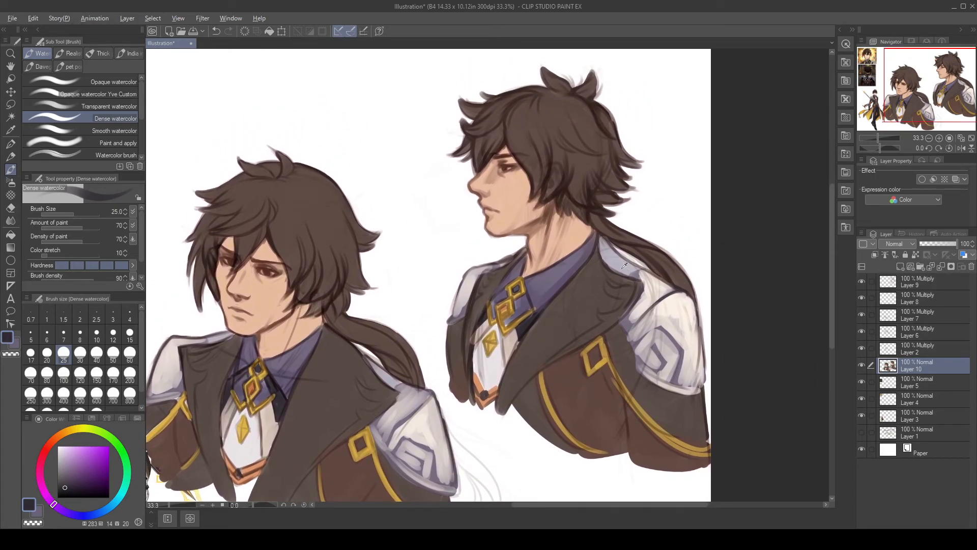
pyautogui.keyDown('alt'); pyautogui.click(681, 308); pyautogui.keyUp('alt')
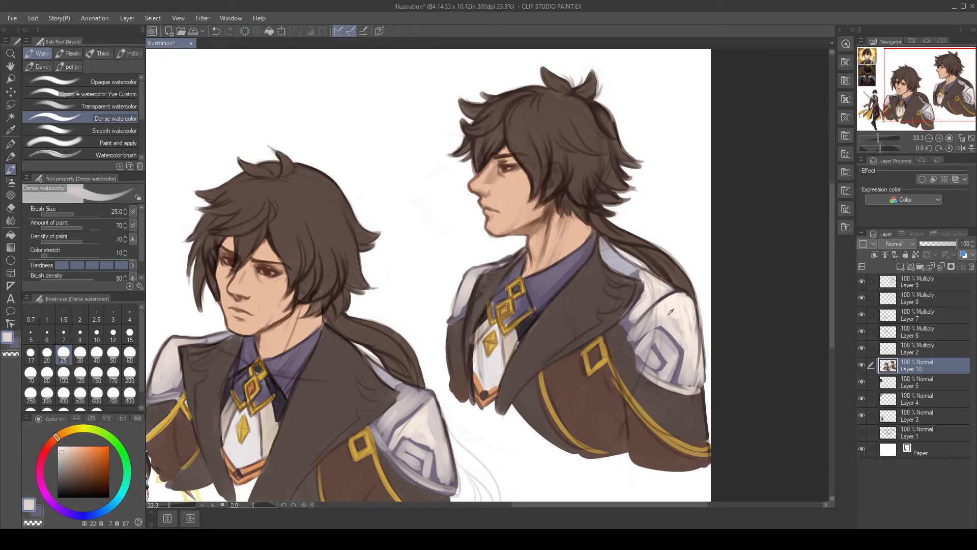
pyautogui.moveTo(604, 268)
pyautogui.mouseDown()
pyautogui.moveTo(631, 279)
pyautogui.moveTo(606, 286)
pyautogui.moveTo(632, 285)
pyautogui.moveTo(636, 298)
pyautogui.moveTo(519, 388)
pyautogui.moveTo(554, 359)
pyautogui.moveTo(532, 377)
pyautogui.mouseUp()
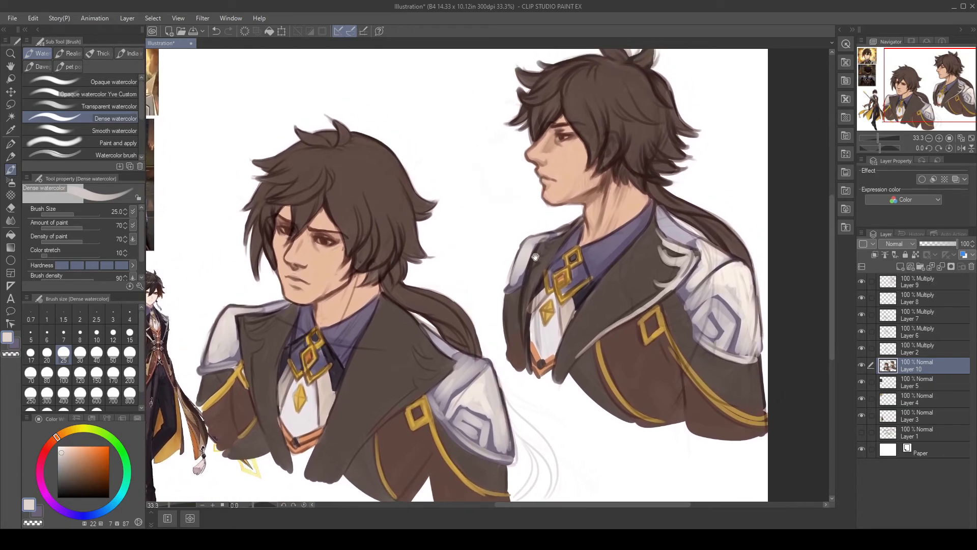
# Step: Paint the pale feathered ornament on the profile figure's far lapel, undoing and redrawing the first strokes
pyautogui.moveTo(540, 245)
pyautogui.mouseDown()
pyautogui.moveTo(544, 253)
pyautogui.moveTo(570, 229)
pyautogui.moveTo(536, 254)
pyautogui.moveTo(521, 311)
pyautogui.mouseUp()
pyautogui.hotkey('ctrl', 'z')
pyautogui.hotkey('ctrl', 'z')
pyautogui.moveTo(537, 254)
pyautogui.mouseDown()
pyautogui.moveTo(524, 292)
pyautogui.moveTo(535, 249)
pyautogui.moveTo(539, 260)
pyautogui.moveTo(527, 274)
pyautogui.moveTo(549, 251)
pyautogui.moveTo(529, 271)
pyautogui.moveTo(521, 305)
pyautogui.mouseUp()
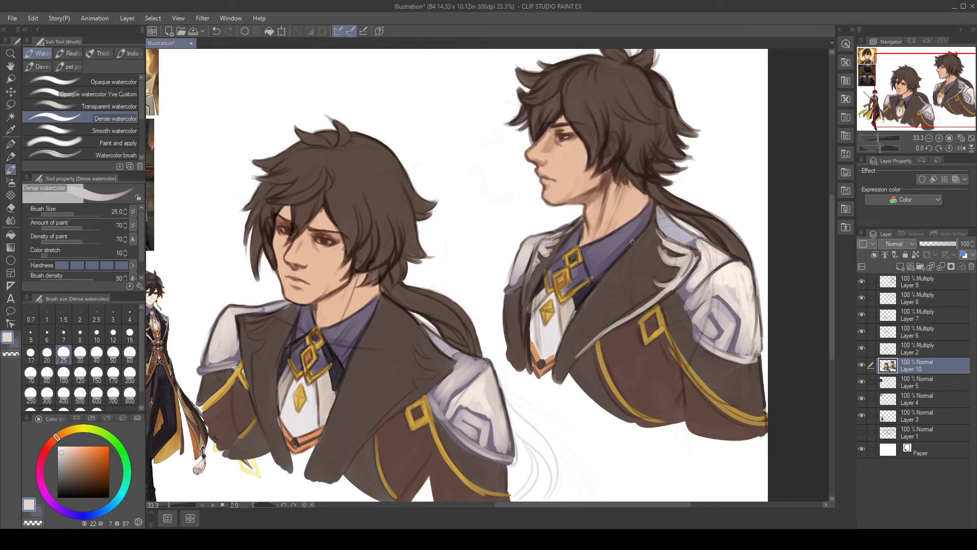
# Step: Sample dark purple and paint the dark areas around the profile figure's gold collar ornament
pyautogui.scroll(3, 593, 303)
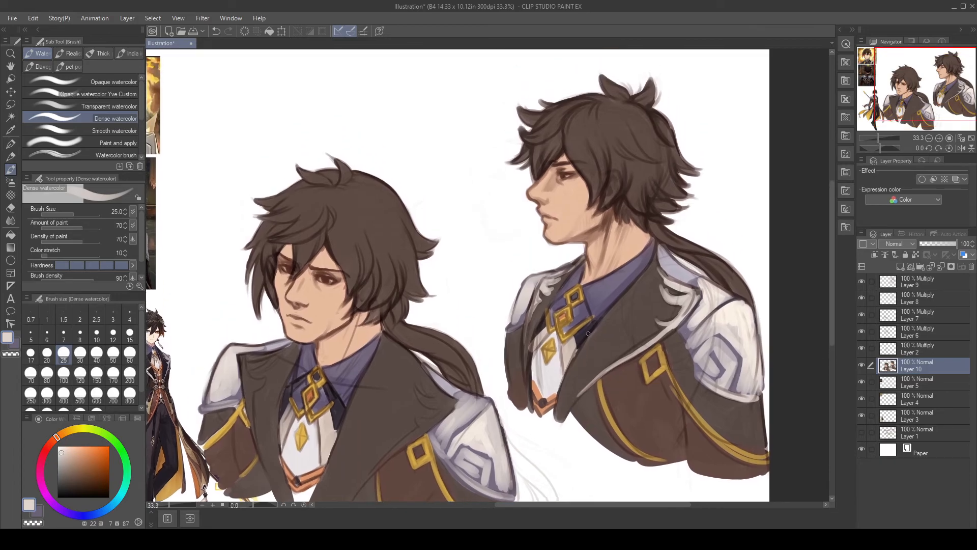
pyautogui.keyDown('alt'); pyautogui.click(588, 308); pyautogui.keyUp('alt')
pyautogui.moveTo(588, 319)
pyautogui.mouseDown()
pyautogui.moveTo(585, 309)
pyautogui.moveTo(552, 310)
pyautogui.mouseUp()
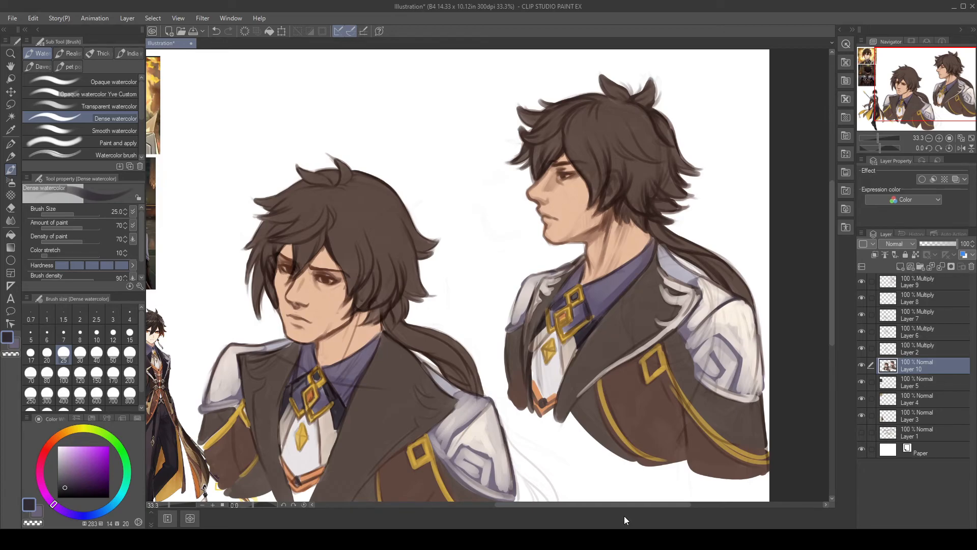
# Step: Sample a light grey and refine the feathered ornaments on both lapels of the profile figure
pyautogui.keyDown('alt'); pyautogui.click(700, 289); pyautogui.keyUp('alt')
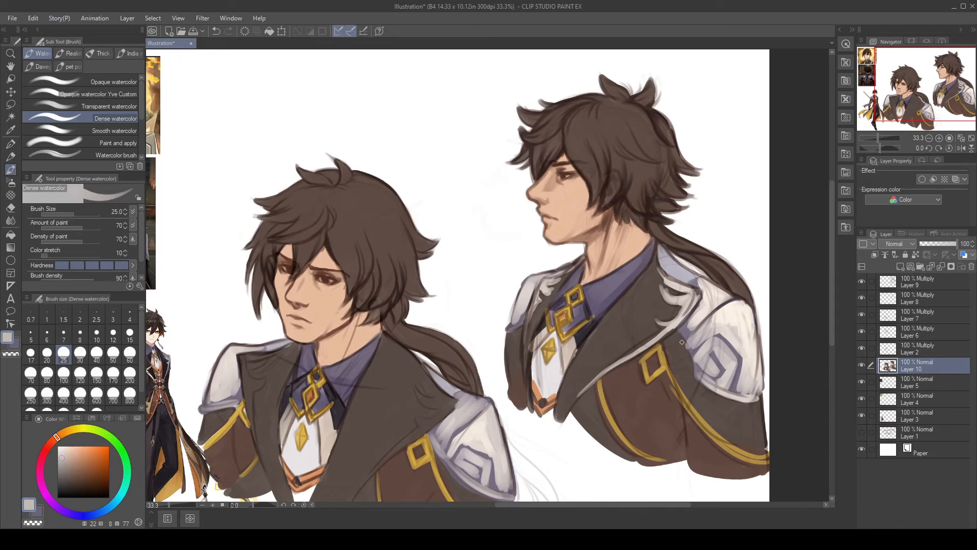
pyautogui.moveTo(656, 294); pyautogui.dragTo(684, 308)
pyautogui.moveTo(546, 292); pyautogui.dragTo(540, 300)
# Step: Paint the light grey edge trim and feathered ornament on the three-quarter figure's near lapel
pyautogui.moveTo(352, 496); pyautogui.dragTo(483, 349)
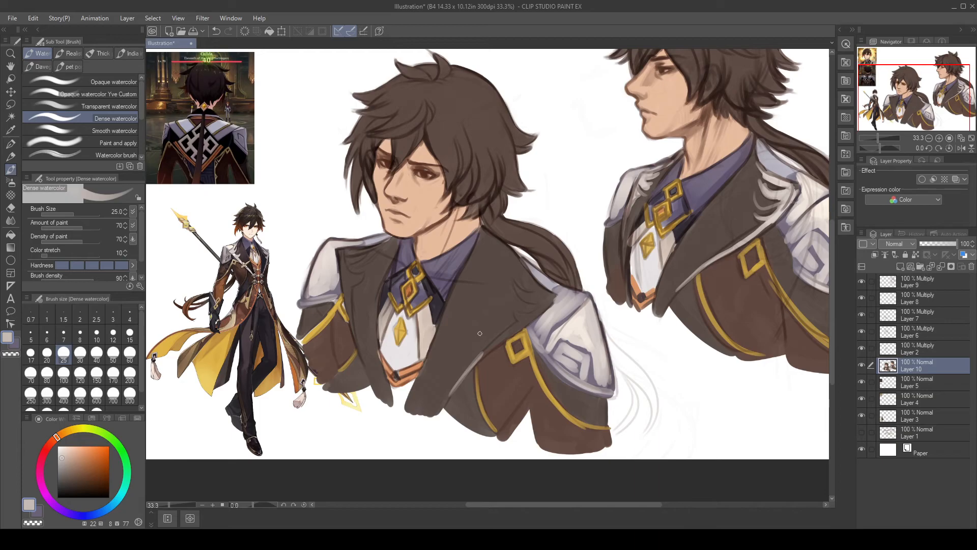
pyautogui.moveTo(503, 286)
pyautogui.mouseDown()
pyautogui.moveTo(539, 310)
pyautogui.moveTo(527, 304)
pyautogui.moveTo(538, 296)
pyautogui.moveTo(525, 298)
pyautogui.mouseUp()
pyautogui.moveTo(510, 248); pyautogui.dragTo(537, 301)
pyautogui.moveTo(544, 300)
pyautogui.mouseDown()
pyautogui.moveTo(520, 310)
pyautogui.moveTo(505, 294)
pyautogui.moveTo(512, 306)
pyautogui.moveTo(535, 308)
pyautogui.moveTo(514, 310)
pyautogui.moveTo(515, 327)
pyautogui.moveTo(531, 318)
pyautogui.moveTo(465, 374)
pyautogui.moveTo(531, 312)
pyautogui.mouseUp()
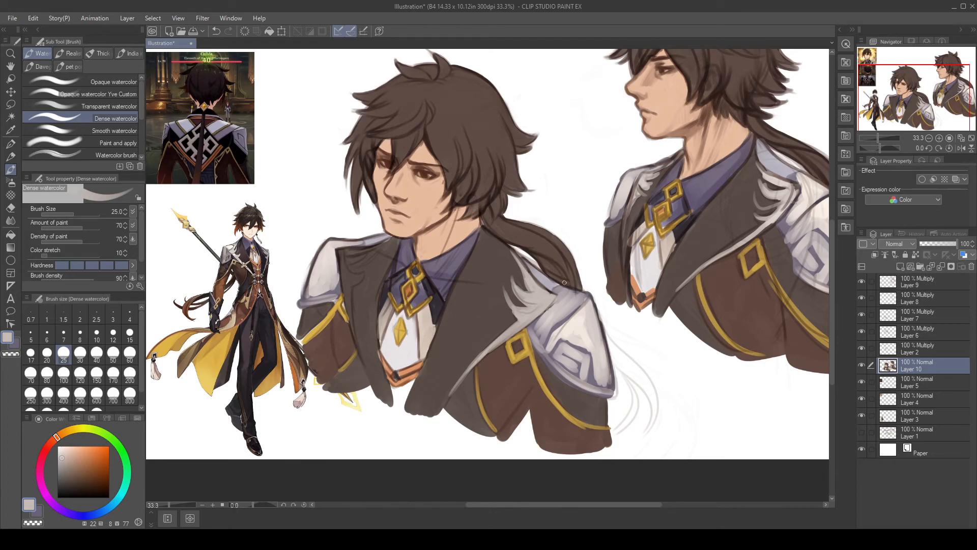
pyautogui.keyDown('alt'); pyautogui.click(507, 285); pyautogui.keyUp('alt')
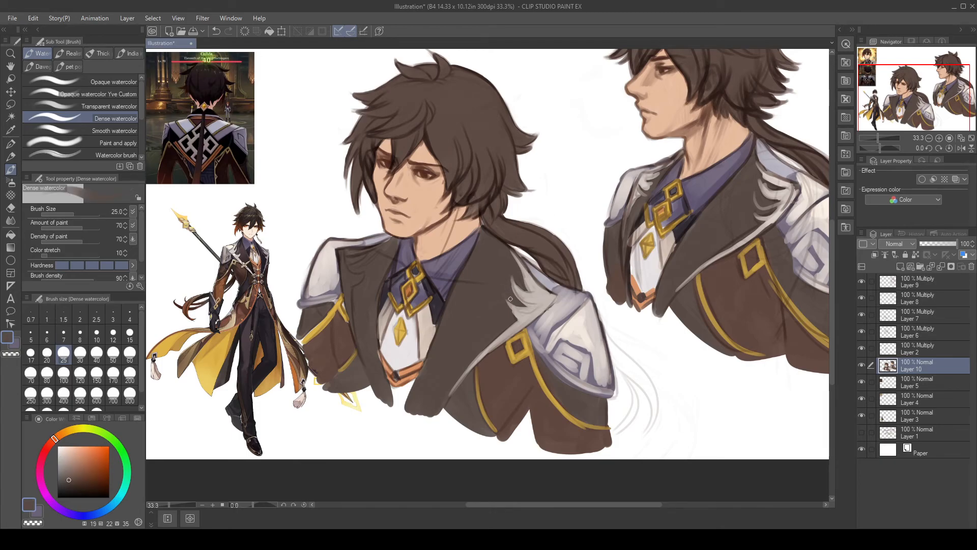
# Step: Resample light grey and paint the edge trim and feathered ornament on the three-quarter figure's far lapel
pyautogui.keyDown('alt'); pyautogui.click(541, 292); pyautogui.keyUp('alt')
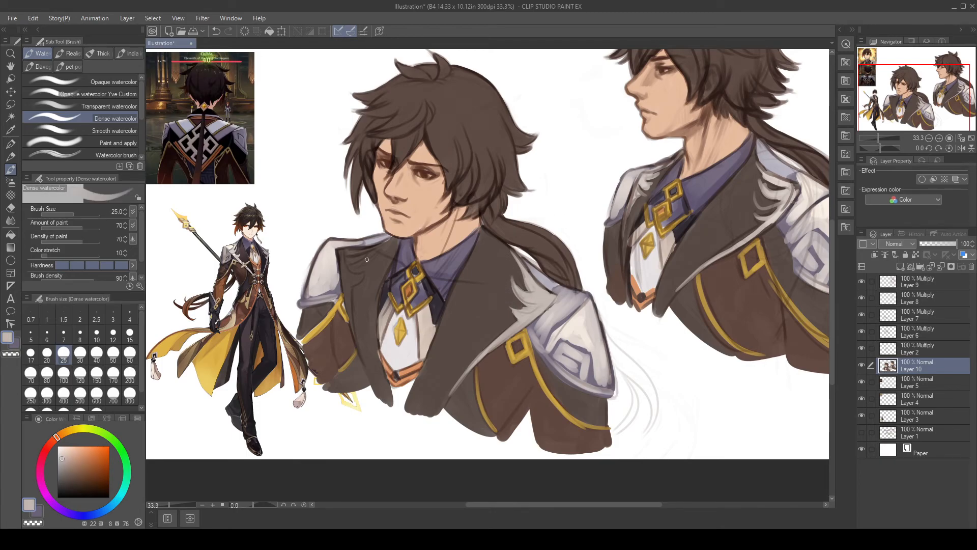
pyautogui.moveTo(341, 254)
pyautogui.mouseDown()
pyautogui.moveTo(359, 279)
pyautogui.moveTo(341, 260)
pyautogui.moveTo(351, 326)
pyautogui.mouseUp()
pyautogui.moveTo(341, 256)
pyautogui.mouseDown()
pyautogui.moveTo(375, 255)
pyautogui.moveTo(344, 250)
pyautogui.moveTo(371, 256)
pyautogui.moveTo(349, 253)
pyautogui.moveTo(407, 235)
pyautogui.moveTo(353, 257)
pyautogui.moveTo(381, 254)
pyautogui.mouseUp()
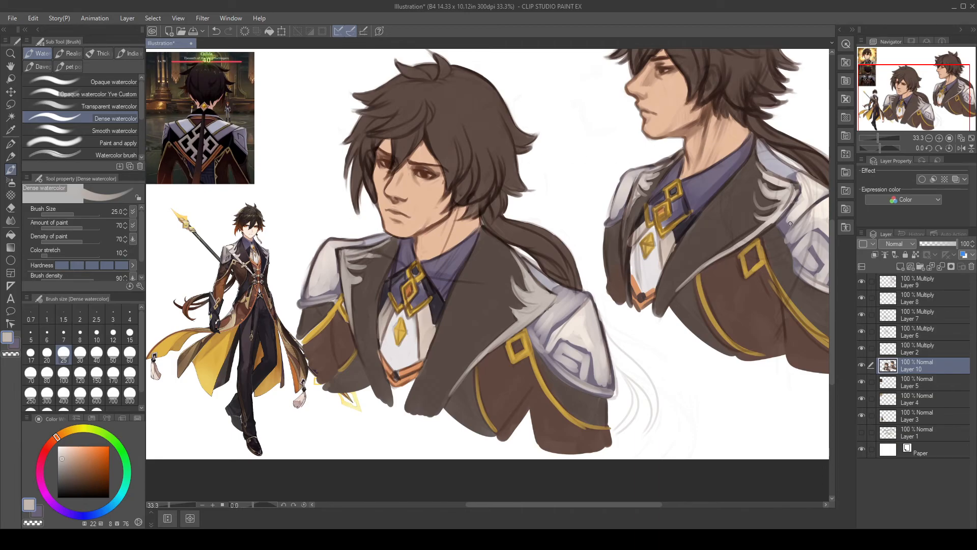
# Step: Sample reddish brown from the full-body reference and paint the waistcoat areas below both figures' shirts and along their lower coat edges
pyautogui.moveTo(658, 345); pyautogui.dragTo(641, 367)
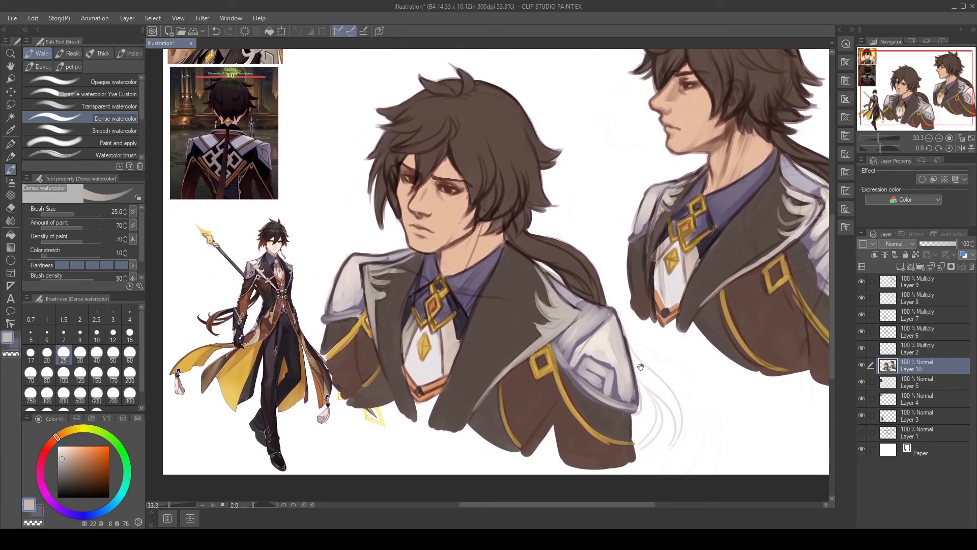
pyautogui.keyDown('alt'); pyautogui.click(283, 278); pyautogui.keyUp('alt')
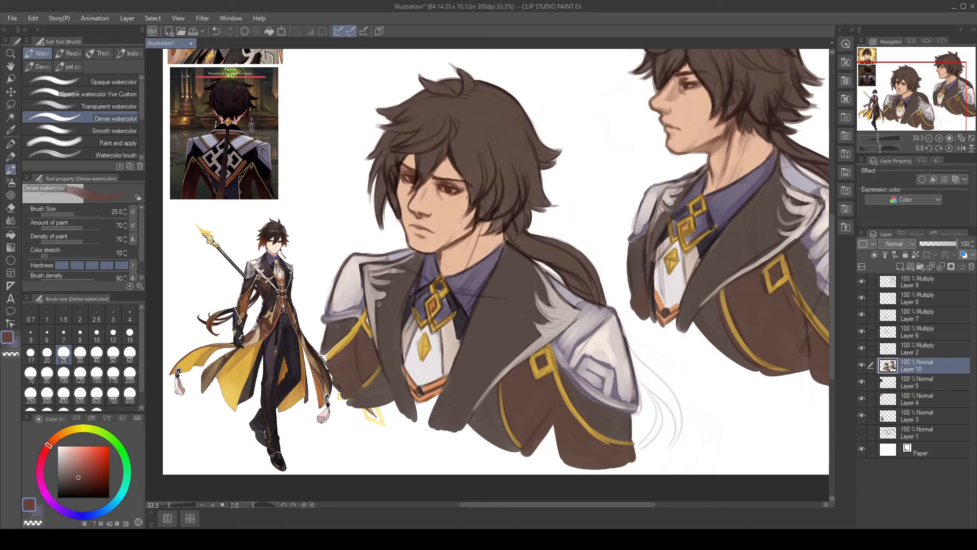
pyautogui.moveTo(422, 403)
pyautogui.mouseDown()
pyautogui.moveTo(425, 418)
pyautogui.moveTo(413, 408)
pyautogui.moveTo(428, 401)
pyautogui.mouseUp()
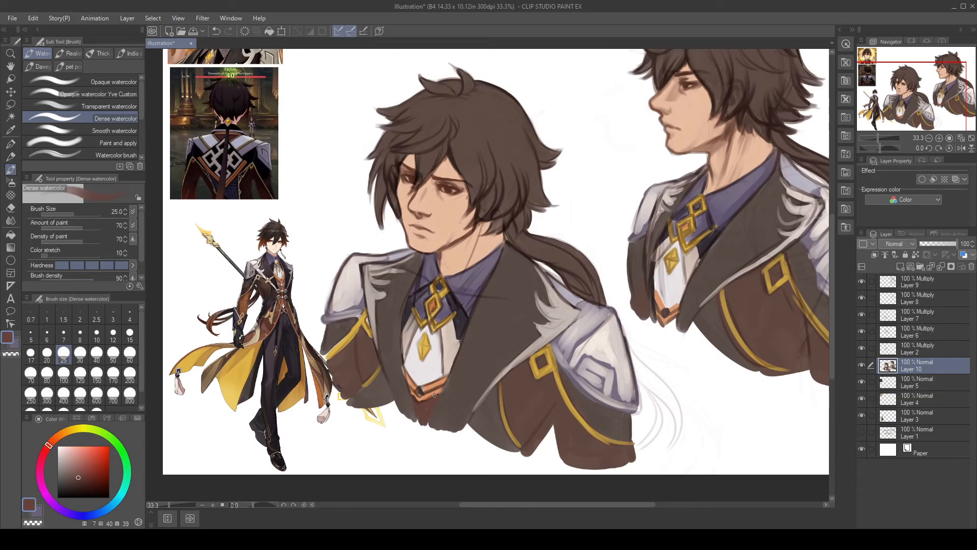
pyautogui.moveTo(669, 322)
pyautogui.mouseDown()
pyautogui.moveTo(692, 314)
pyautogui.moveTo(707, 329)
pyautogui.moveTo(690, 330)
pyautogui.moveTo(709, 303)
pyautogui.moveTo(707, 338)
pyautogui.moveTo(693, 333)
pyautogui.moveTo(738, 361)
pyautogui.mouseUp()
pyautogui.moveTo(461, 424); pyautogui.dragTo(503, 452)
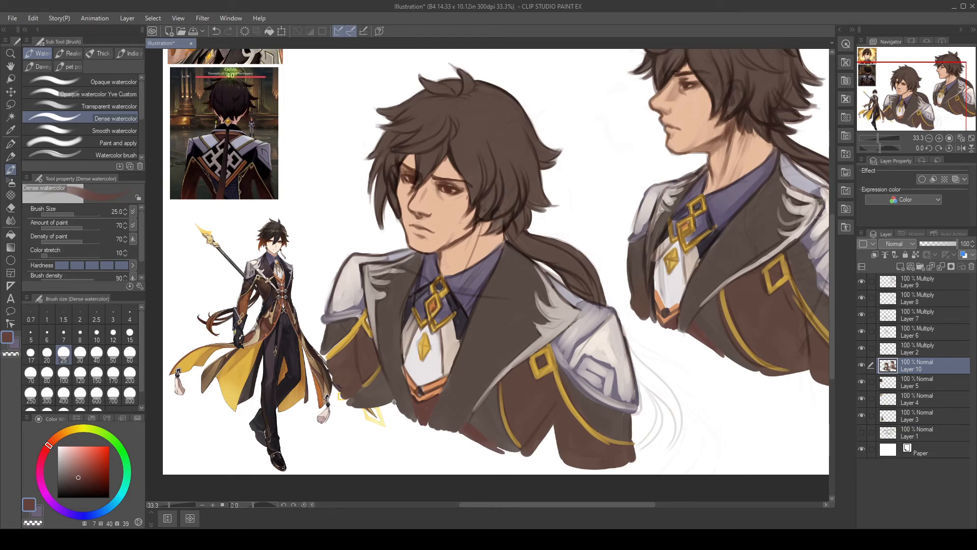
pyautogui.moveTo(394, 403)
pyautogui.mouseDown()
pyautogui.moveTo(375, 408)
pyautogui.moveTo(387, 409)
pyautogui.mouseUp()
# Step: Sample orange from the reference's hair, set the brush size to 40, and paint the three-quarter figure's hair tips
pyautogui.keyDown('alt'); pyautogui.click(262, 242); pyautogui.keyUp('alt')
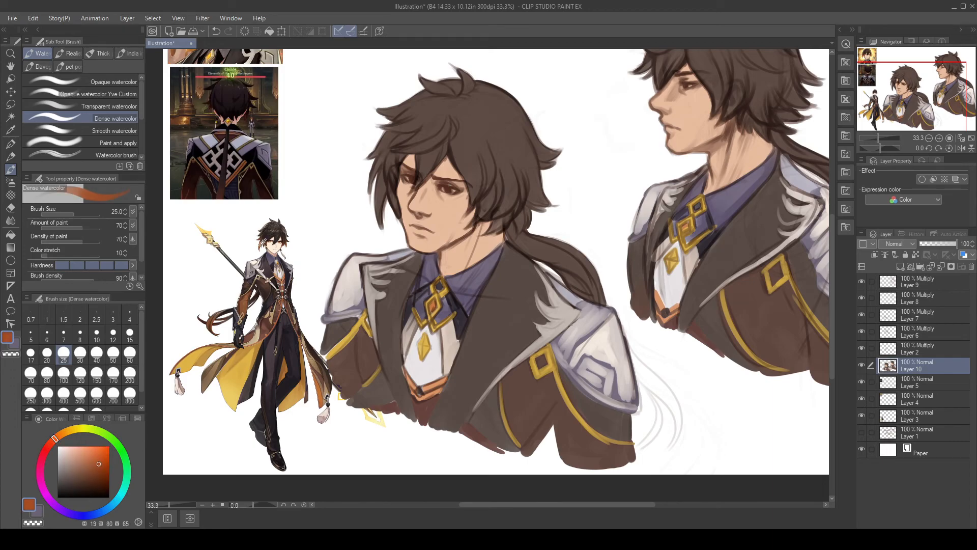
pyautogui.keyDown('alt'); pyautogui.click(558, 276); pyautogui.keyUp('alt')
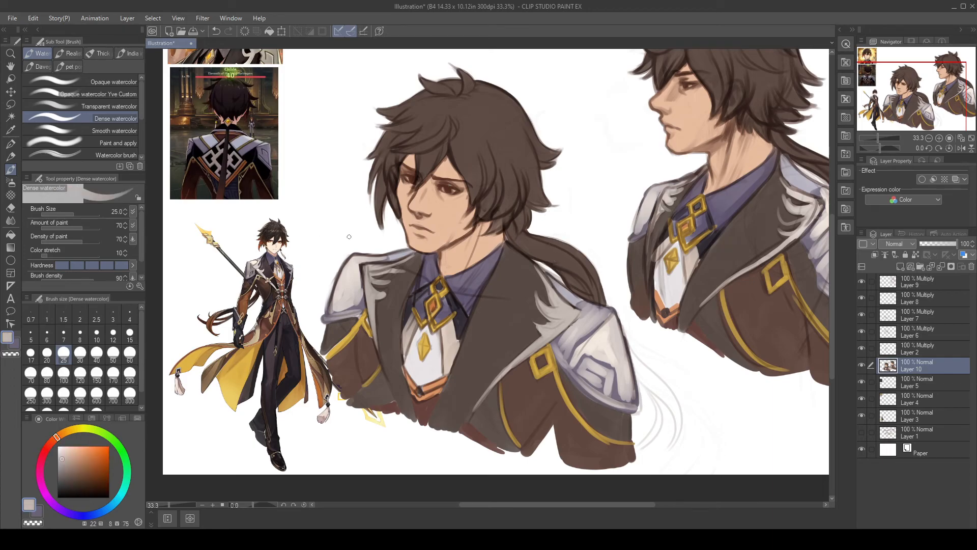
pyautogui.keyDown('alt'); pyautogui.click(263, 242); pyautogui.keyUp('alt')
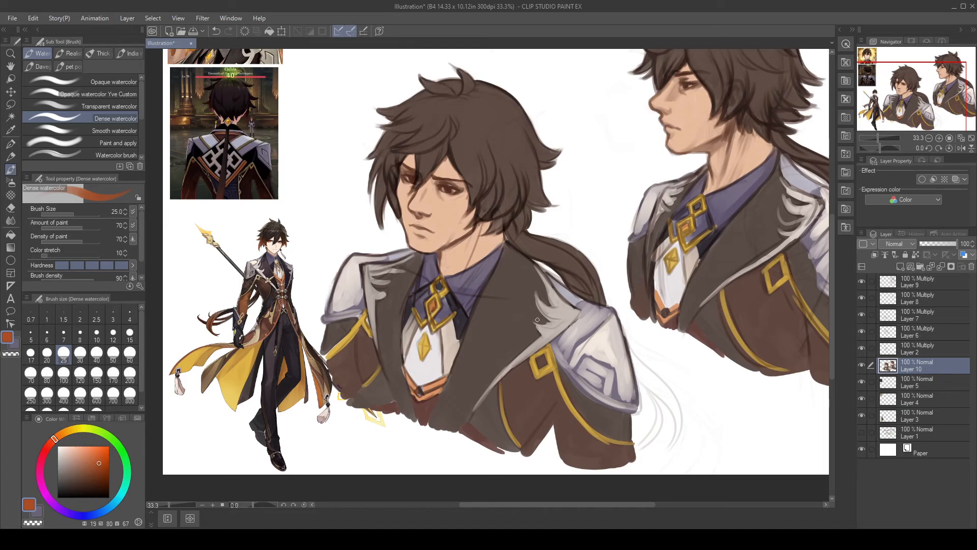
pyautogui.moveTo(550, 240); pyautogui.dragTo(584, 369)
pyautogui.moveTo(642, 396); pyautogui.dragTo(558, 362)
pyautogui.moveTo(468, 299); pyautogui.dragTo(530, 314)
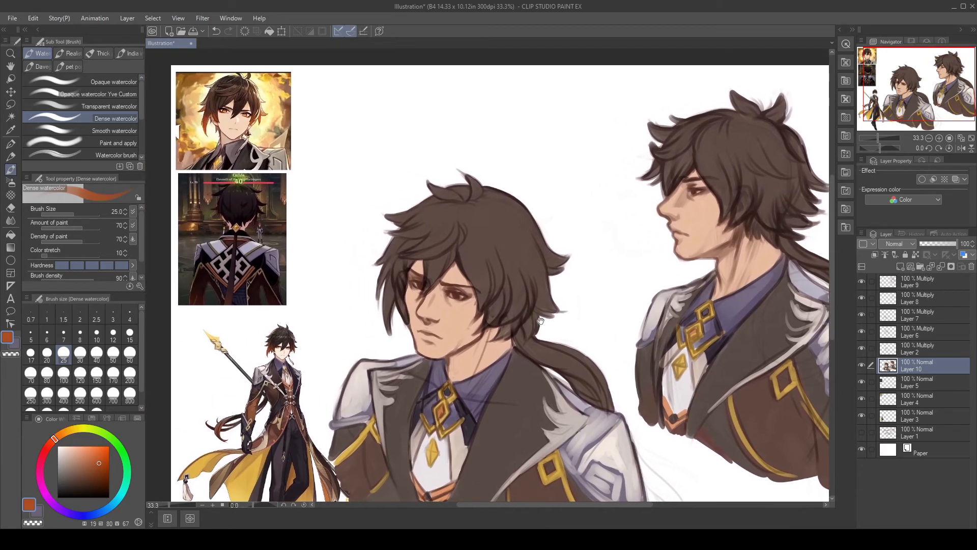
pyautogui.press(']')
pyautogui.press(']')
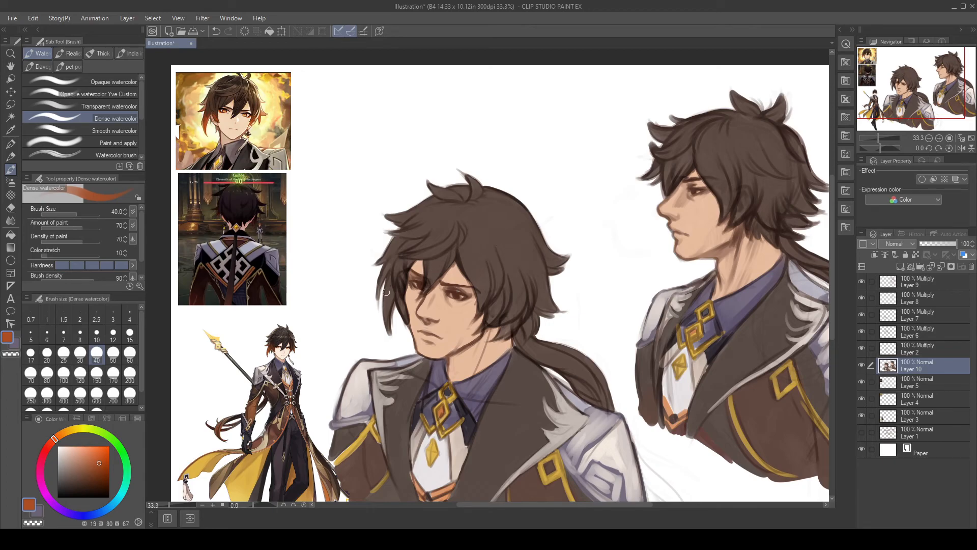
pyautogui.moveTo(383, 298); pyautogui.dragTo(389, 336)
pyautogui.moveTo(387, 278); pyautogui.dragTo(382, 291)
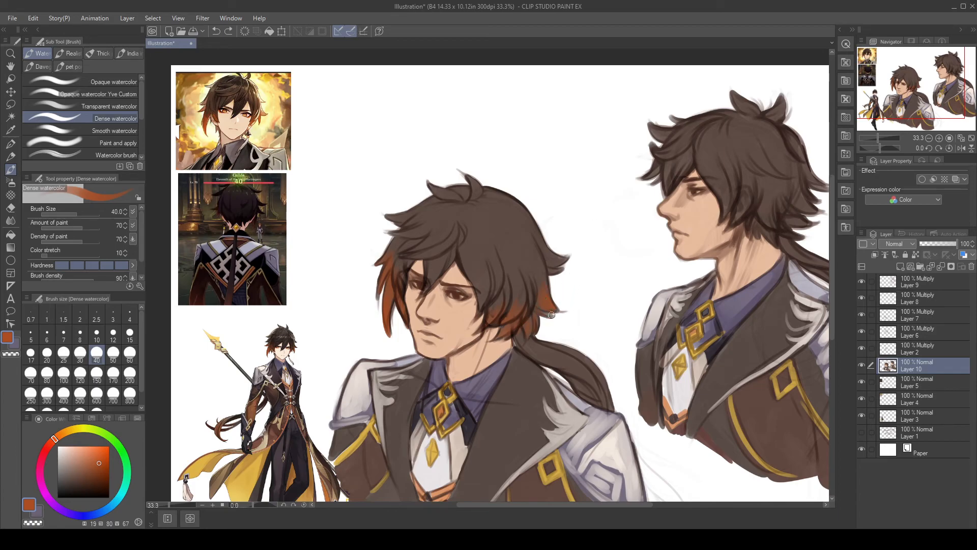
# Step: Paint the orange tips on the profile figure's fringe, side locks and back hair
pyautogui.moveTo(811, 241); pyautogui.dragTo(657, 303)
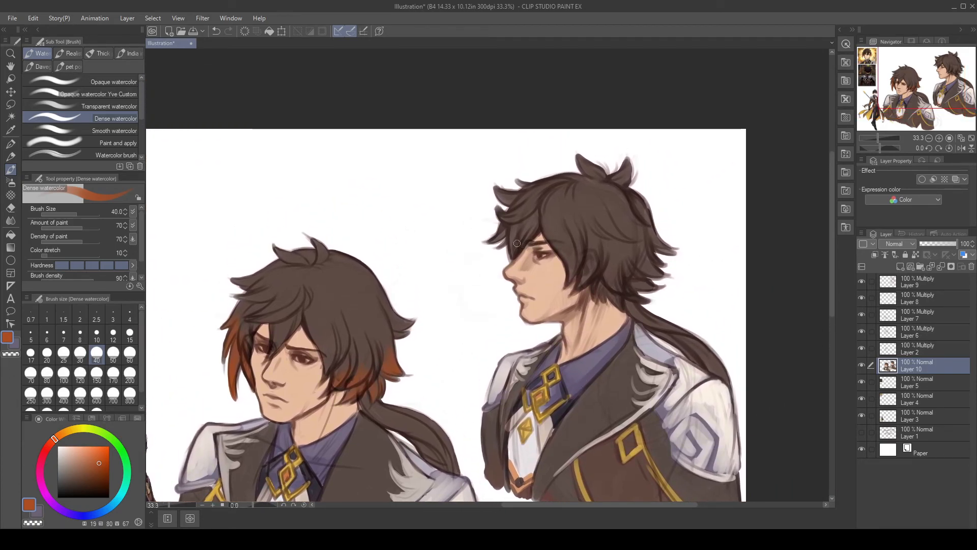
pyautogui.moveTo(513, 232); pyautogui.dragTo(513, 249)
pyautogui.moveTo(456, 354); pyautogui.dragTo(539, 377)
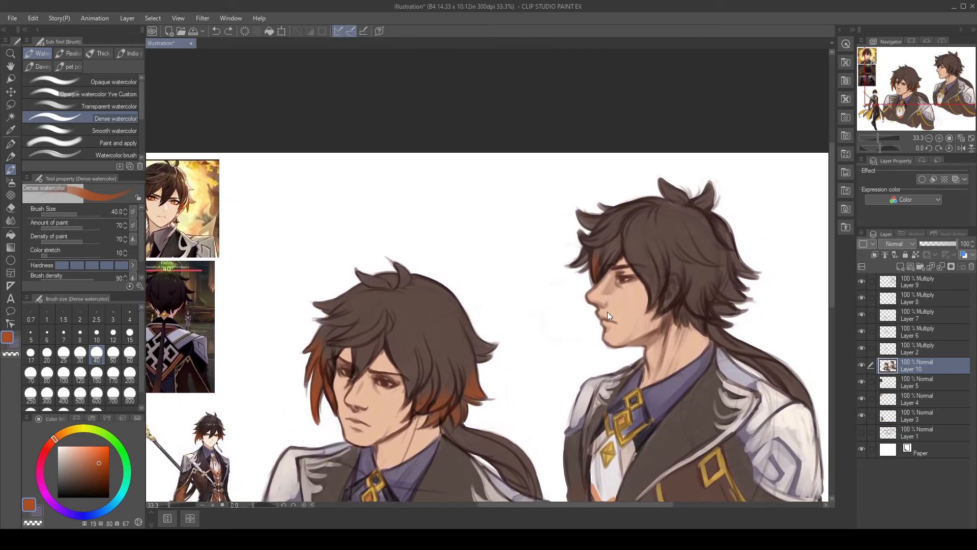
pyautogui.moveTo(571, 266)
pyautogui.mouseDown()
pyautogui.moveTo(588, 252)
pyautogui.moveTo(575, 262)
pyautogui.mouseUp()
pyautogui.moveTo(688, 324); pyautogui.dragTo(631, 312)
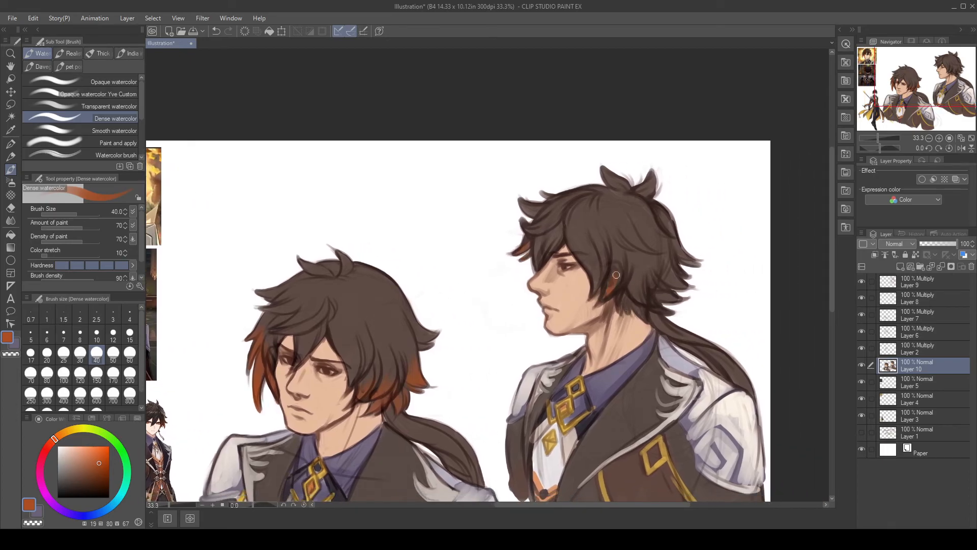
pyautogui.moveTo(621, 294); pyautogui.dragTo(626, 287)
pyautogui.moveTo(658, 304)
pyautogui.mouseDown()
pyautogui.moveTo(660, 295)
pyautogui.moveTo(681, 296)
pyautogui.moveTo(674, 281)
pyautogui.mouseUp()
# Step: Add touches of the orange around the three-quarter figure's near eye
pyautogui.moveTo(623, 418); pyautogui.dragTo(704, 403)
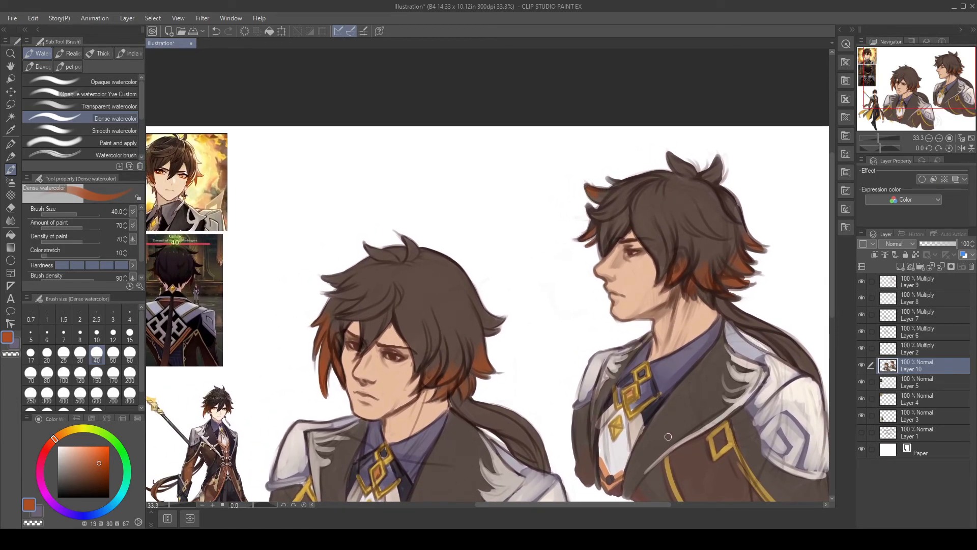
pyautogui.moveTo(511, 378); pyautogui.dragTo(555, 375)
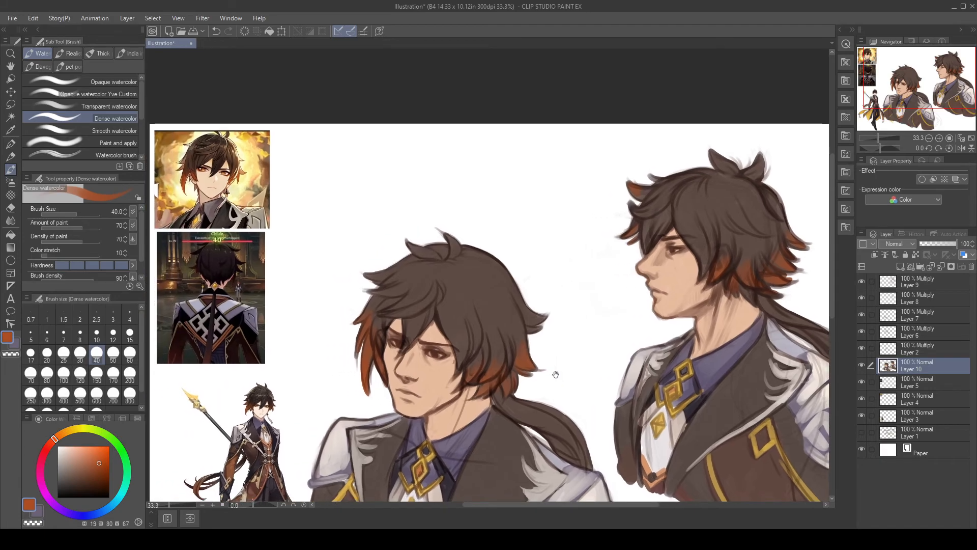
pyautogui.moveTo(616, 435); pyautogui.dragTo(556, 423)
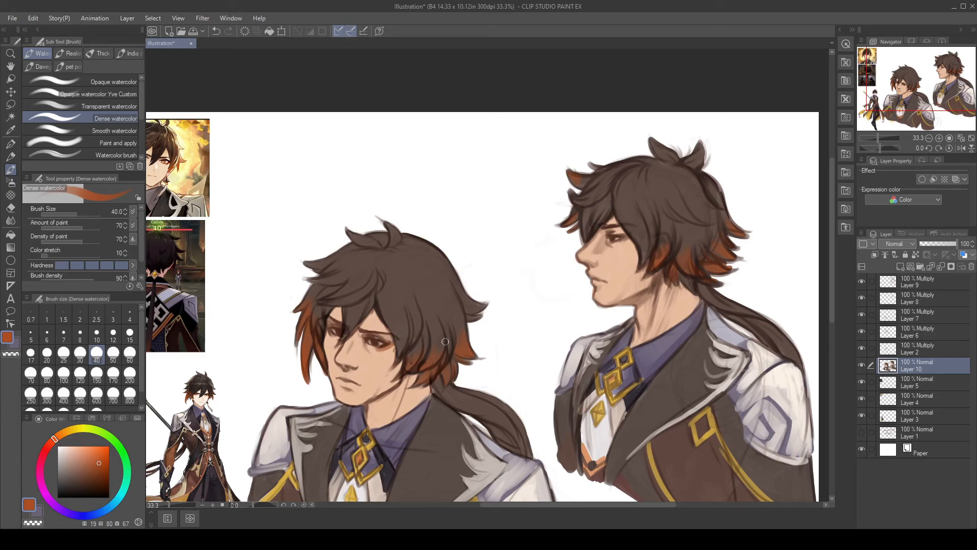
pyautogui.click(392, 343)
pyautogui.moveTo(390, 344); pyautogui.dragTo(373, 348)
# Step: Sample the skin tone, lighten it, set the brush size to 60, and paint lighter skin on the three-quarter figure's face
pyautogui.keyDown('alt'); pyautogui.click(387, 364); pyautogui.keyUp('alt')
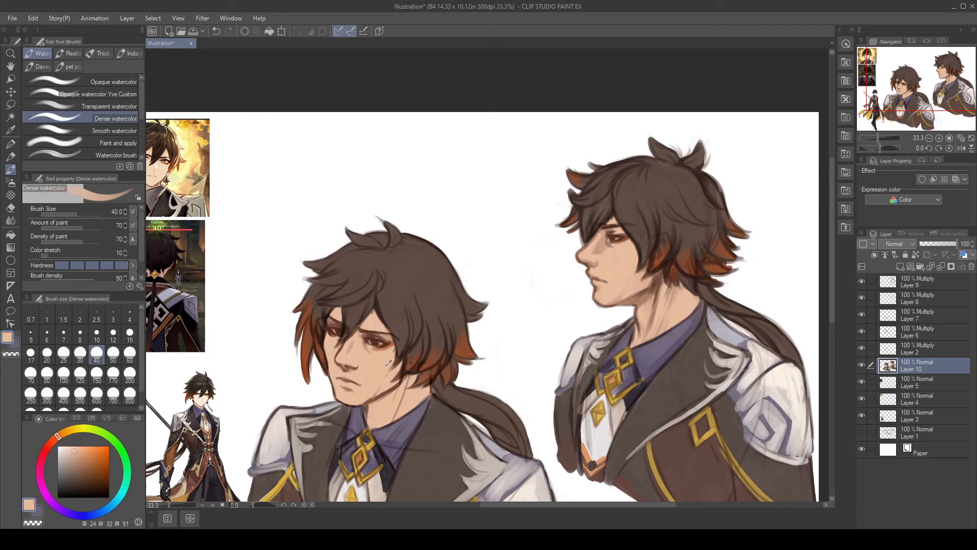
pyautogui.click(71, 447)
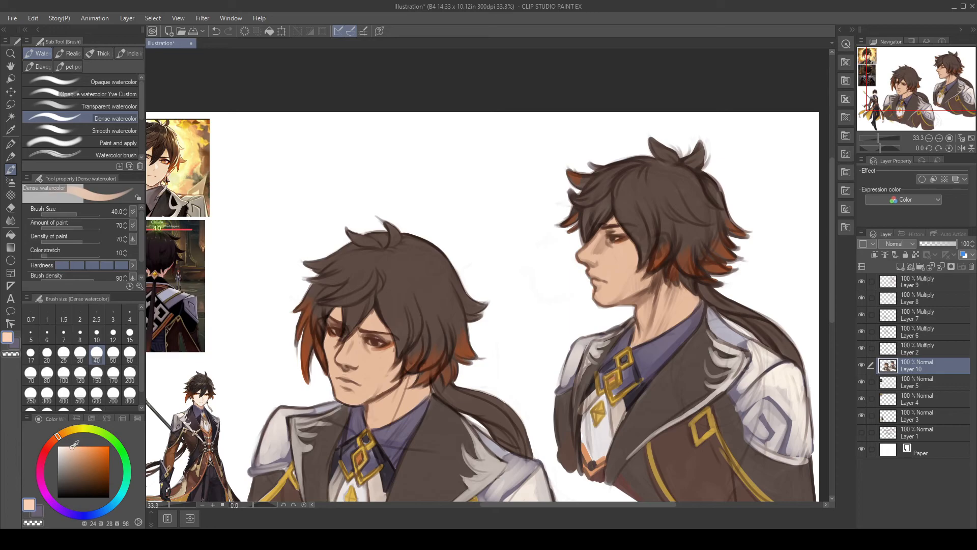
pyautogui.press(']')
pyautogui.press(']')
pyautogui.moveTo(369, 325)
pyautogui.mouseDown()
pyautogui.moveTo(381, 329)
pyautogui.moveTo(337, 315)
pyautogui.mouseUp()
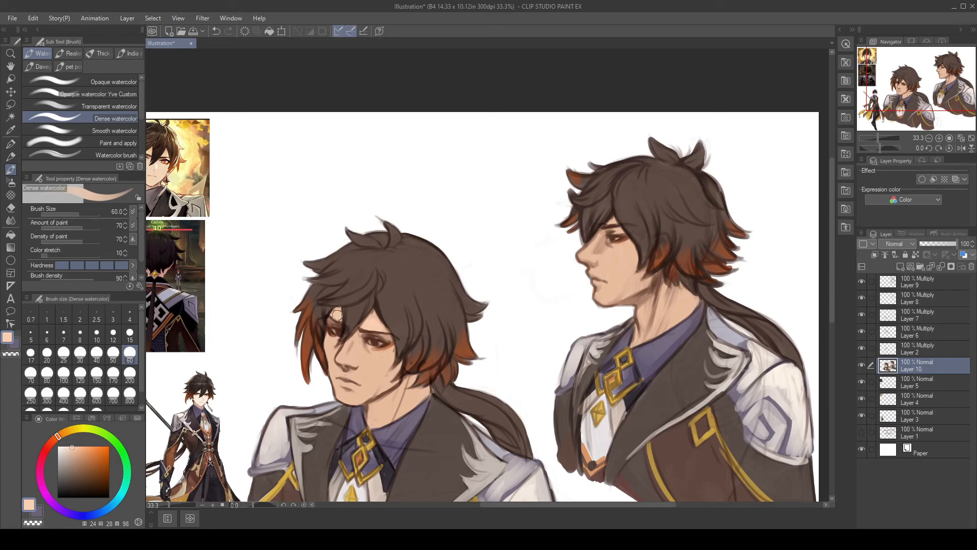
pyautogui.moveTo(348, 354)
pyautogui.mouseDown()
pyautogui.moveTo(379, 355)
pyautogui.moveTo(360, 356)
pyautogui.moveTo(384, 354)
pyautogui.moveTo(373, 361)
pyautogui.moveTo(358, 347)
pyautogui.moveTo(351, 359)
pyautogui.moveTo(364, 329)
pyautogui.moveTo(385, 349)
pyautogui.moveTo(363, 358)
pyautogui.mouseUp()
pyautogui.hotkey('ctrl', 'z')
pyautogui.moveTo(376, 362); pyautogui.dragTo(382, 371)
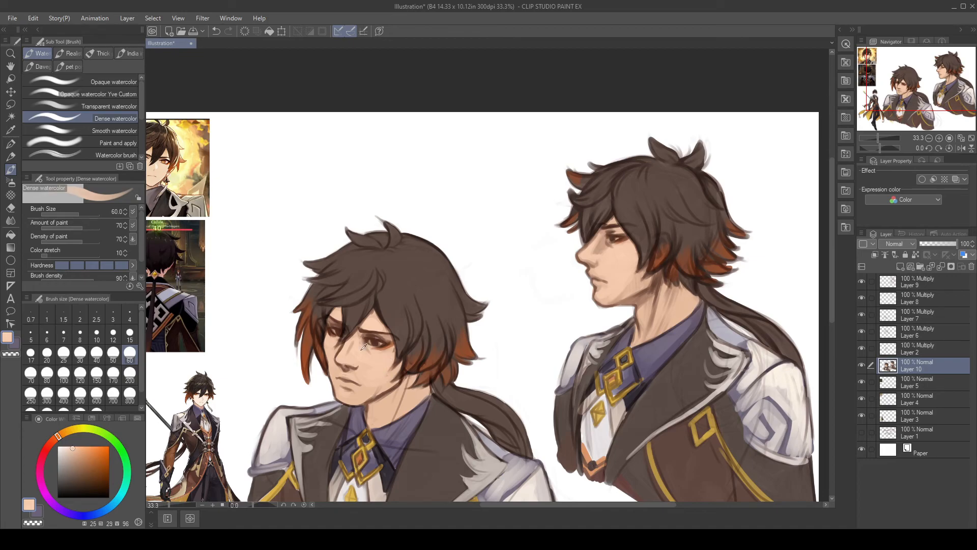
# Step: Choose a darker, warmer orange skin tone and shade the three-quarter figure's eye area and both figures' necks
pyautogui.moveTo(80, 445); pyautogui.dragTo(84, 449)
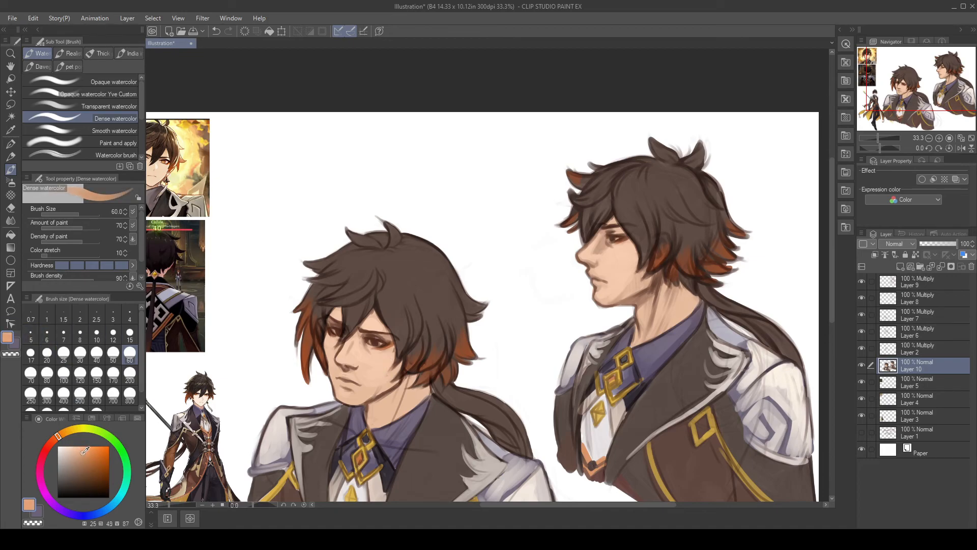
pyautogui.moveTo(368, 331); pyautogui.dragTo(390, 337)
pyautogui.moveTo(368, 406)
pyautogui.mouseDown()
pyautogui.moveTo(407, 376)
pyautogui.moveTo(390, 404)
pyautogui.moveTo(367, 417)
pyautogui.mouseUp()
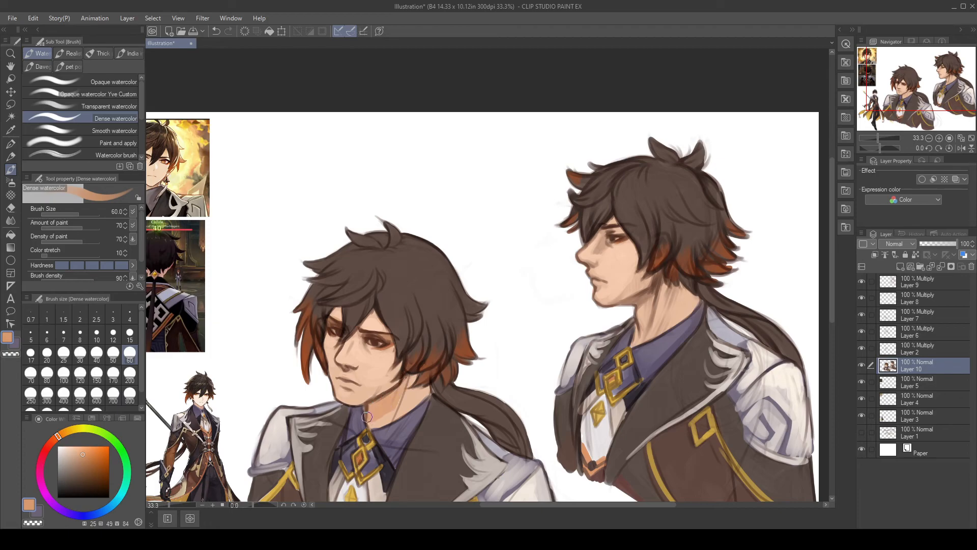
pyautogui.moveTo(637, 303)
pyautogui.mouseDown()
pyautogui.moveTo(652, 292)
pyautogui.moveTo(638, 313)
pyautogui.mouseUp()
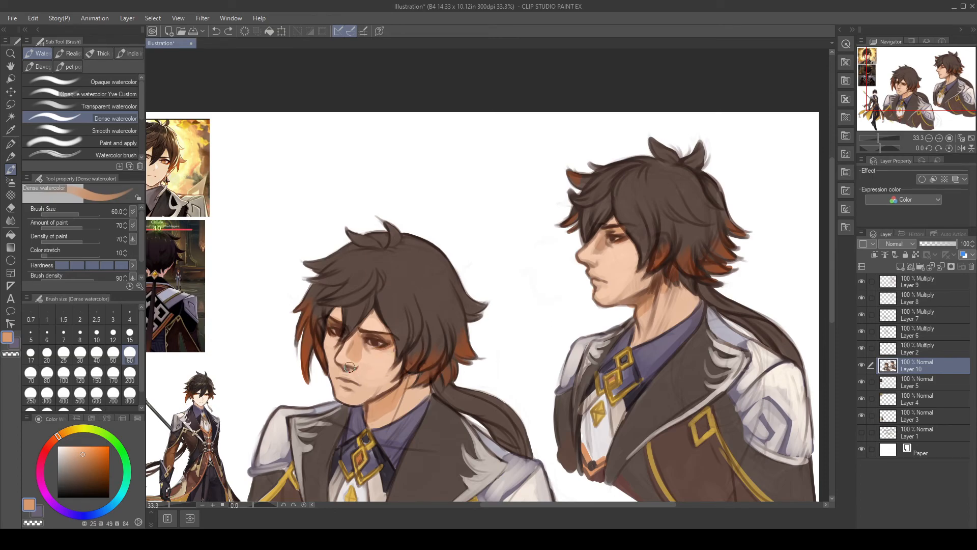
# Step: Blend warm skin shading on the three-quarter figure's face, then lighten the tone toward peach and paint the nose and cheeks
pyautogui.moveTo(344, 368); pyautogui.dragTo(375, 391)
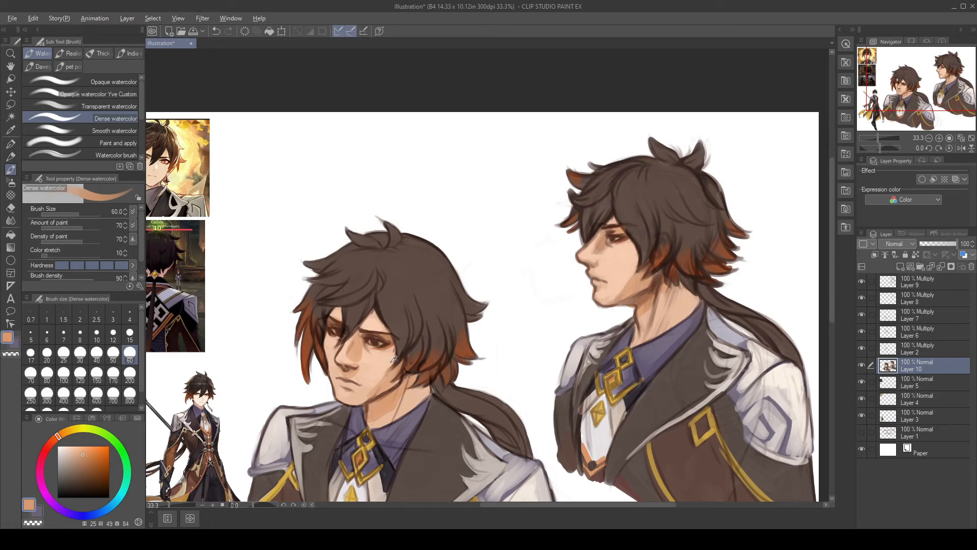
pyautogui.keyDown('alt'); pyautogui.click(362, 352); pyautogui.keyUp('alt')
pyautogui.keyDown('alt'); pyautogui.click(366, 355); pyautogui.keyUp('alt')
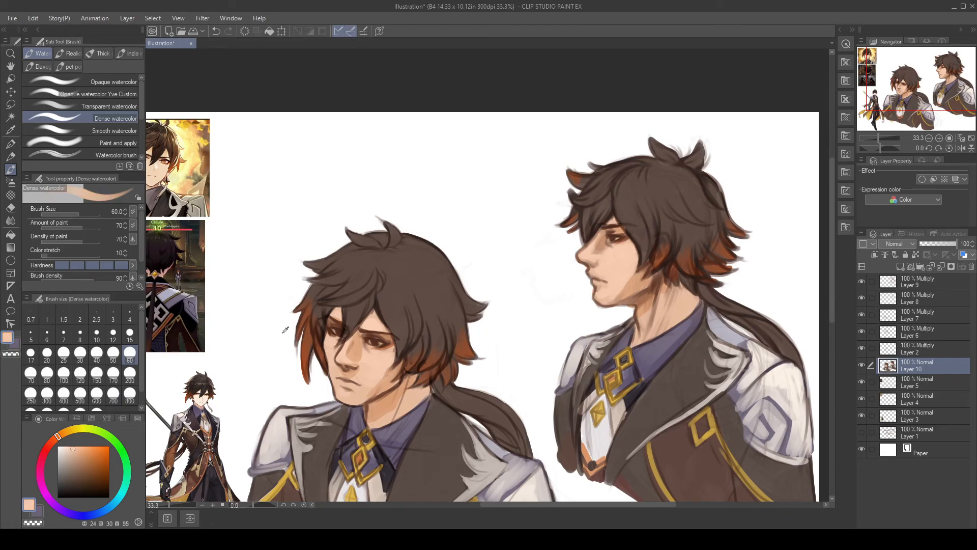
pyautogui.moveTo(77, 444); pyautogui.dragTo(81, 447)
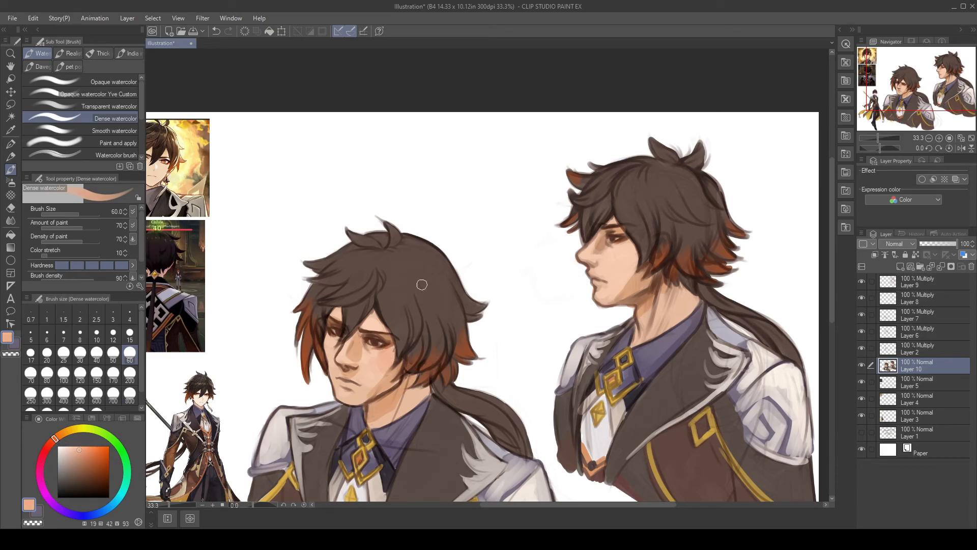
pyautogui.moveTo(377, 360); pyautogui.dragTo(388, 361)
pyautogui.moveTo(342, 362); pyautogui.dragTo(331, 349)
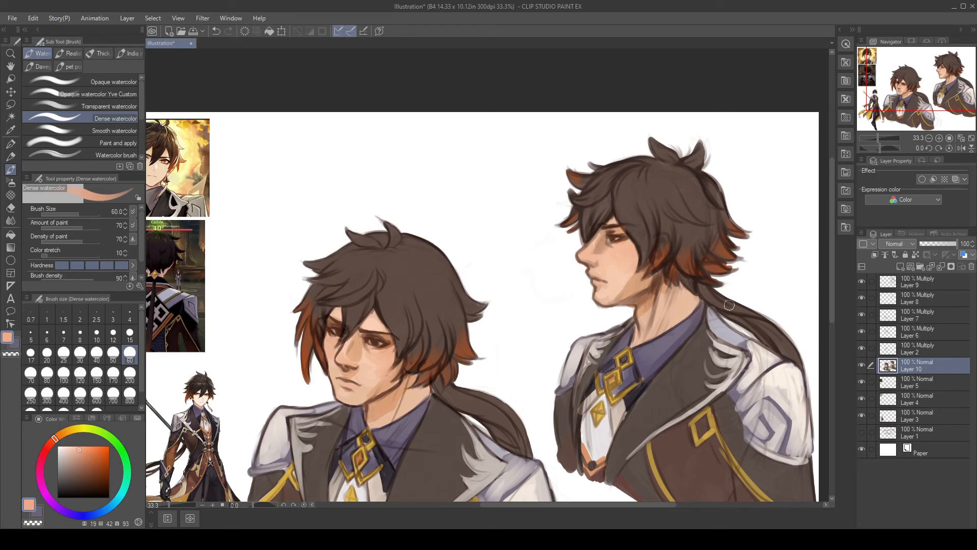
pyautogui.moveTo(358, 353)
pyautogui.mouseDown()
pyautogui.moveTo(374, 365)
pyautogui.moveTo(378, 352)
pyautogui.moveTo(358, 360)
pyautogui.moveTo(369, 367)
pyautogui.mouseUp()
pyautogui.keyDown('alt'); pyautogui.click(618, 284); pyautogui.keyUp('alt')
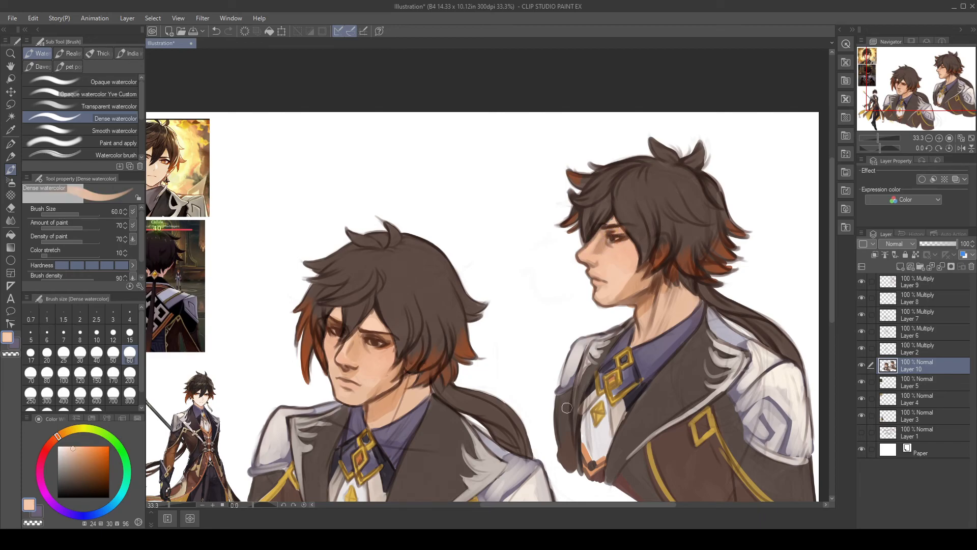
# Step: Add a new layer above the topmost Multiply layer and choose a golden orange sampled from the reference portrait
pyautogui.click(963, 288)
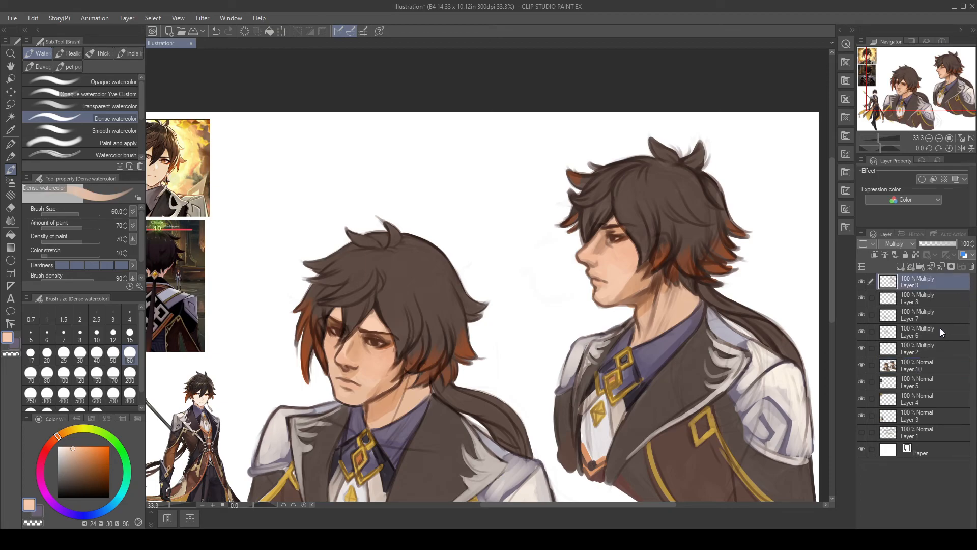
pyautogui.click(901, 266)
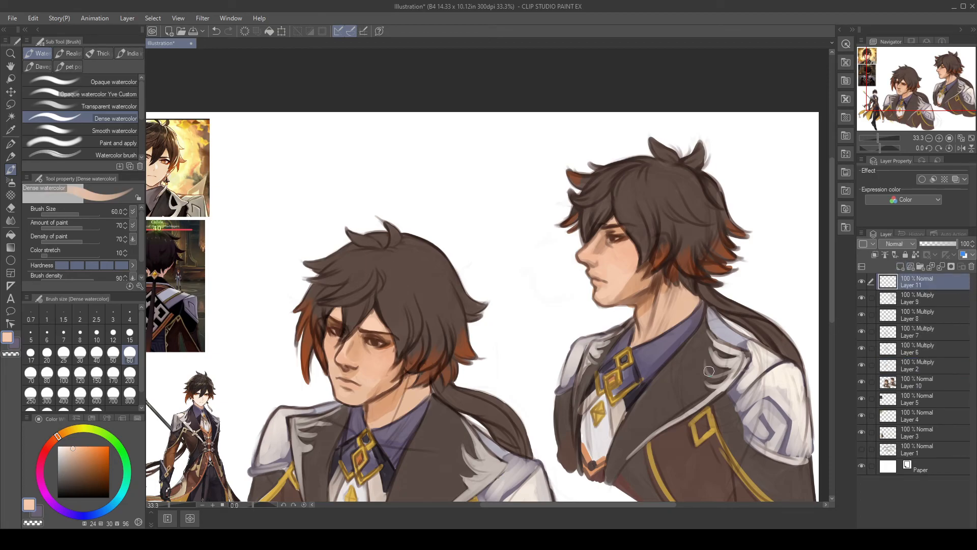
pyautogui.keyDown('alt'); pyautogui.click(189, 123); pyautogui.keyUp('alt')
pyautogui.moveTo(76, 426); pyautogui.dragTo(64, 435)
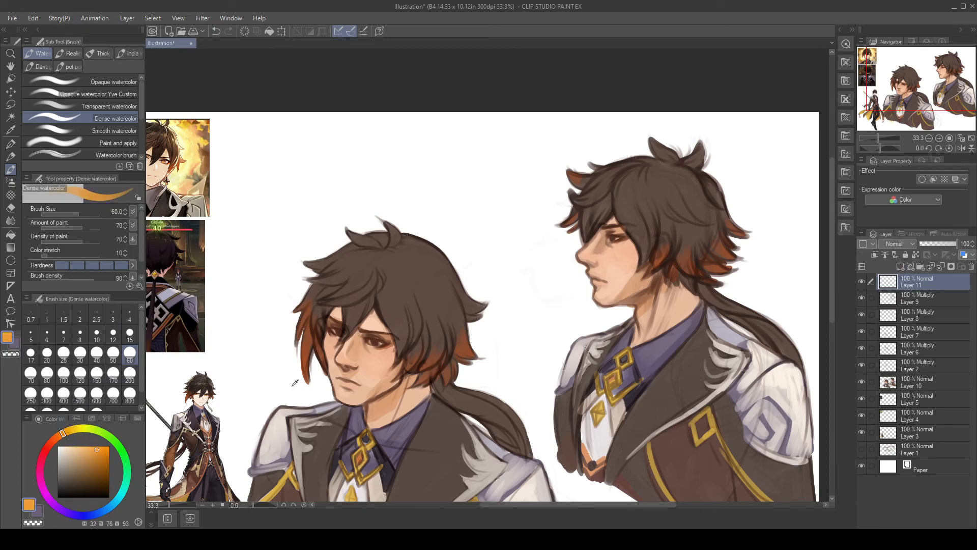
# Step: Reduce the brush size to 17 and fill both of the three-quarter figure's irises with the golden orange
pyautogui.press('[')
pyautogui.press('[')
pyautogui.press('[')
pyautogui.scroll(1, 292, 391)
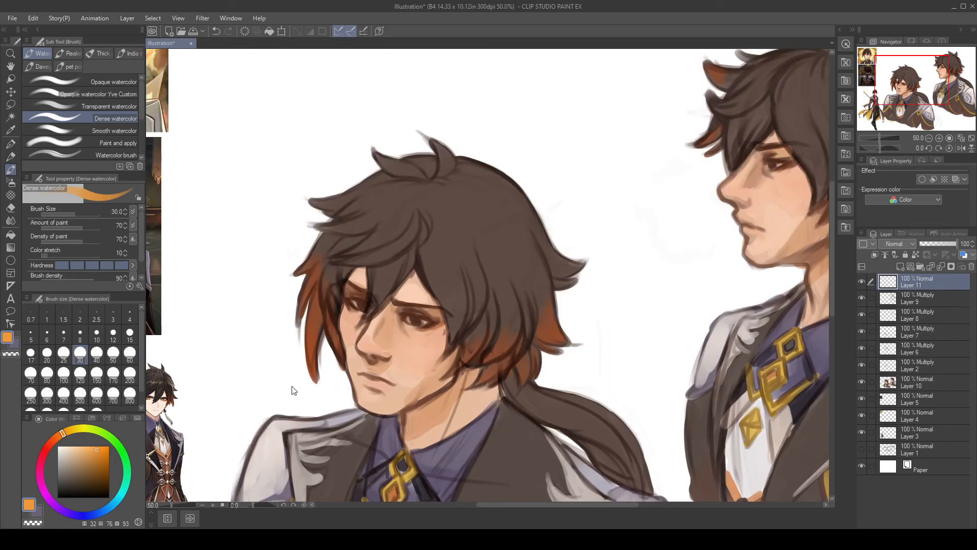
pyautogui.press('[')
pyautogui.scroll(1, 416, 322)
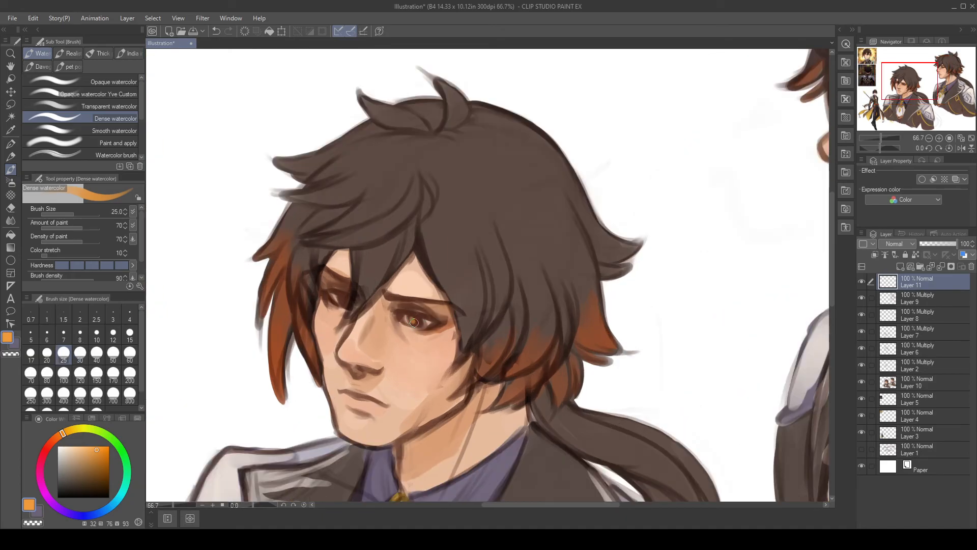
pyautogui.moveTo(412, 319); pyautogui.dragTo(423, 321)
pyautogui.hotkey('ctrl', 'z')
pyautogui.press('[')
pyautogui.press('[')
pyautogui.moveTo(408, 316); pyautogui.dragTo(421, 327)
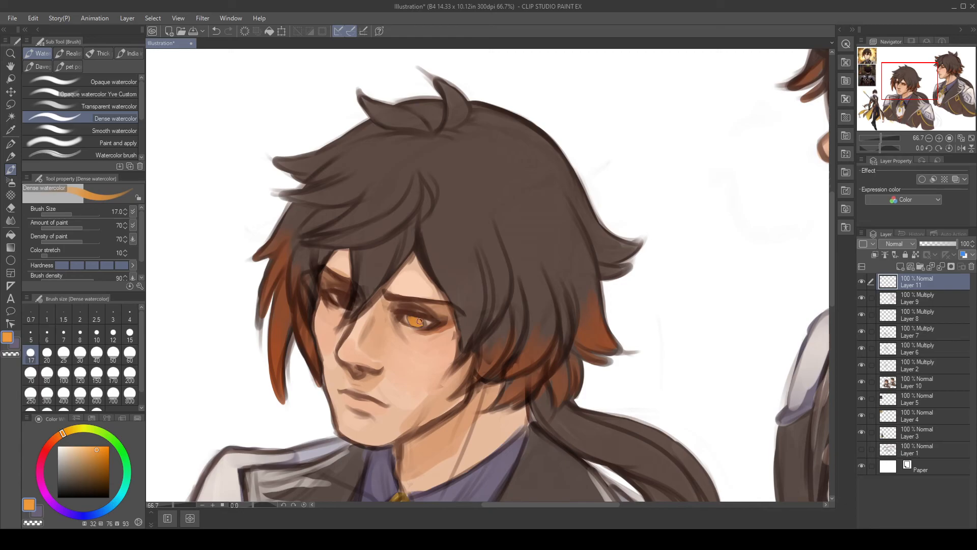
pyautogui.moveTo(341, 299); pyautogui.dragTo(346, 307)
pyautogui.moveTo(423, 319); pyautogui.dragTo(414, 325)
# Step: Choose a darker, redder orange, shade the three-quarter figure's irises and lay in the profile figure's iris
pyautogui.click(99, 452)
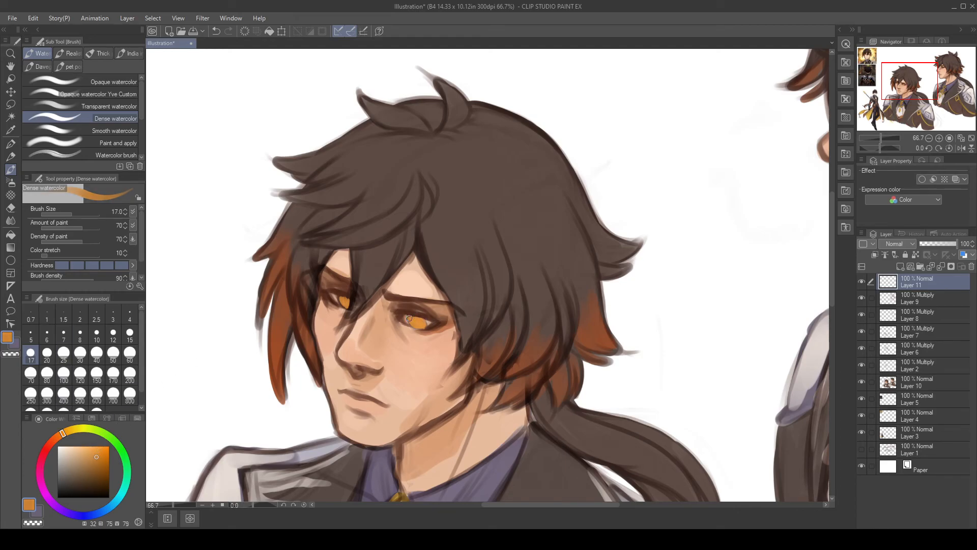
pyautogui.moveTo(102, 460); pyautogui.dragTo(101, 464)
pyautogui.click(61, 433)
pyautogui.click(60, 435)
pyautogui.moveTo(413, 317); pyautogui.dragTo(411, 317)
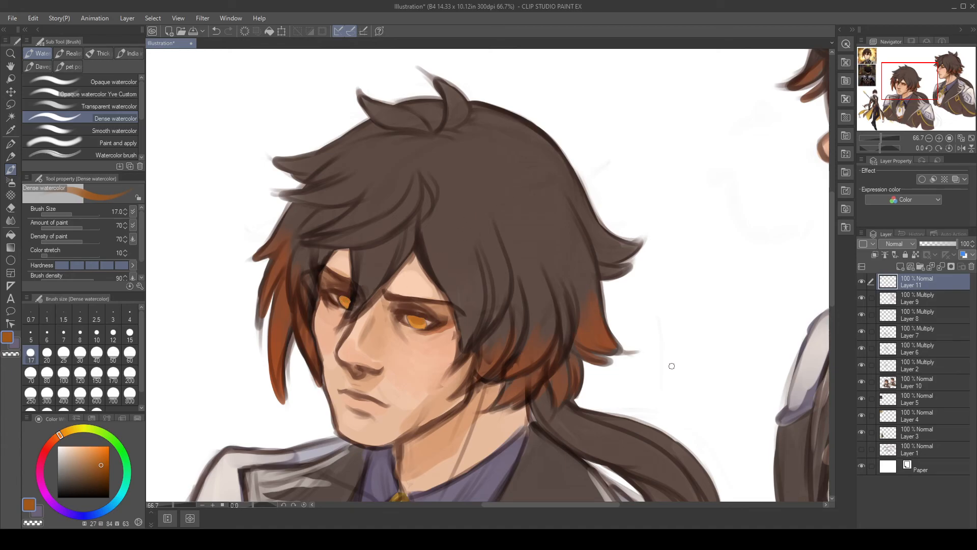
pyautogui.moveTo(711, 329); pyautogui.dragTo(465, 449)
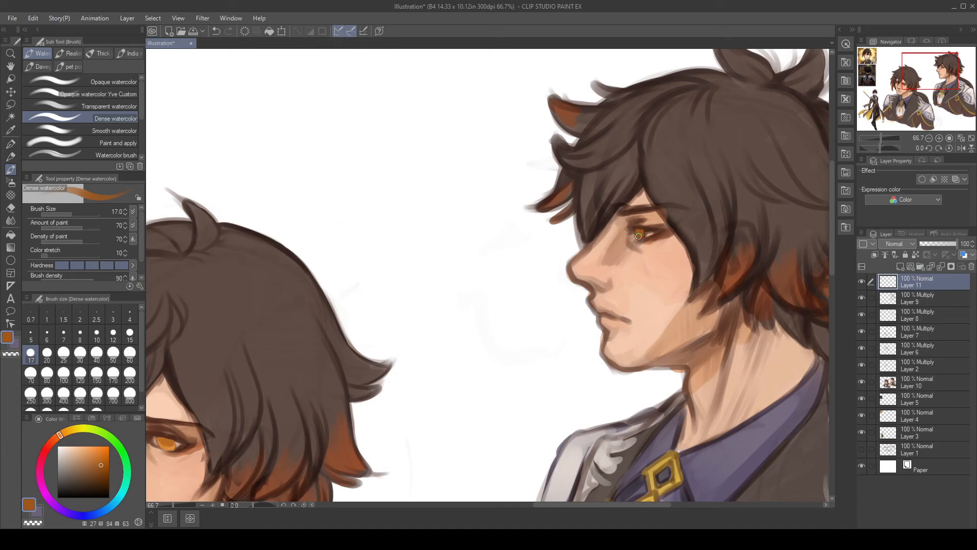
# Step: Sample the golden orange from the three-quarter figure's eye, brighten it and paint it into the profile figure's iris
pyautogui.moveTo(405, 426)
pyautogui.mouseDown()
pyautogui.moveTo(521, 334)
pyautogui.moveTo(594, 301)
pyautogui.mouseUp()
pyautogui.keyDown('alt'); pyautogui.click(362, 320); pyautogui.keyUp('alt')
pyautogui.click(99, 446)
pyautogui.moveTo(659, 236); pyautogui.dragTo(463, 331)
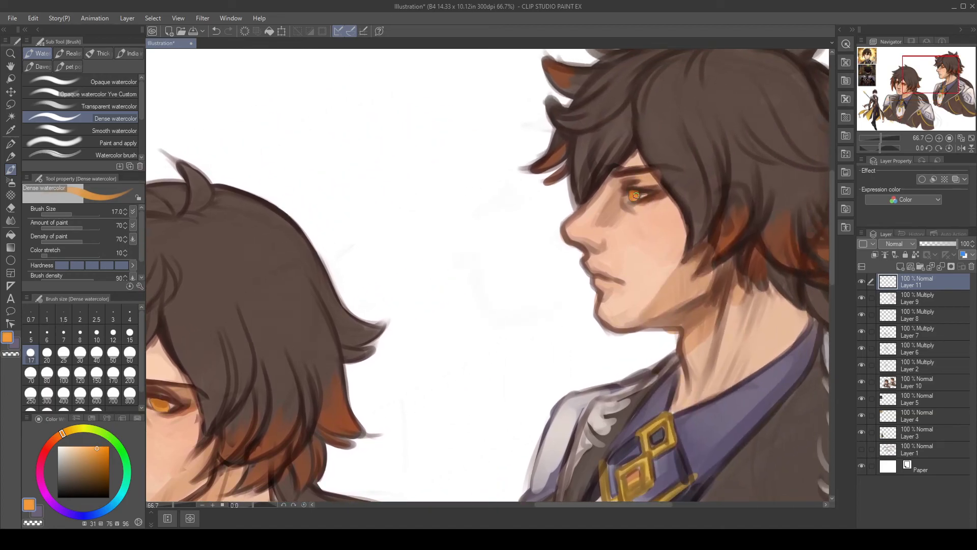
# Step: Sample the dark reddish brown around the three-quarter figure's eye, darken it slightly and paint the pupils and upper iris edges
pyautogui.moveTo(443, 403); pyautogui.dragTo(569, 342)
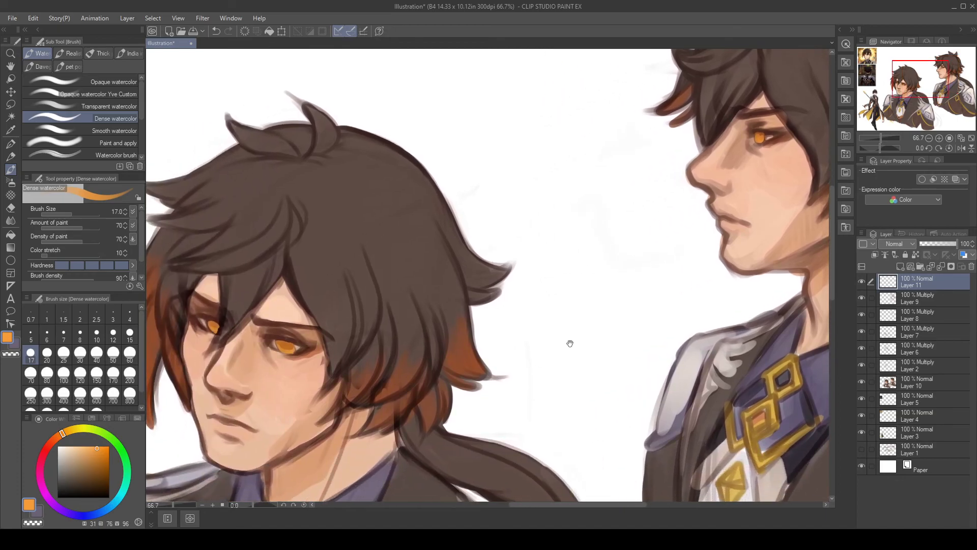
pyautogui.keyDown('alt'); pyautogui.click(275, 332); pyautogui.keyUp('alt')
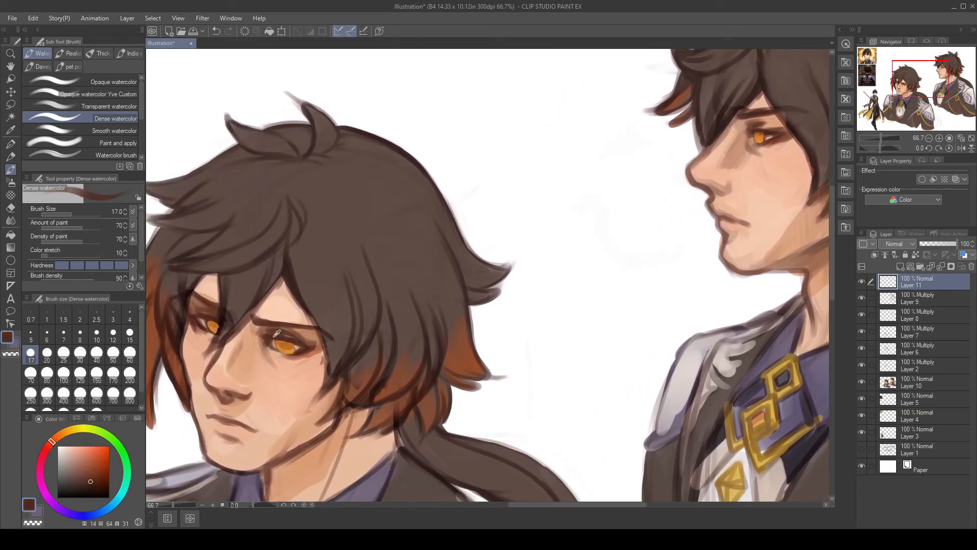
pyautogui.click(89, 483)
pyautogui.moveTo(284, 340); pyautogui.dragTo(278, 350)
pyautogui.moveTo(498, 360); pyautogui.dragTo(602, 364)
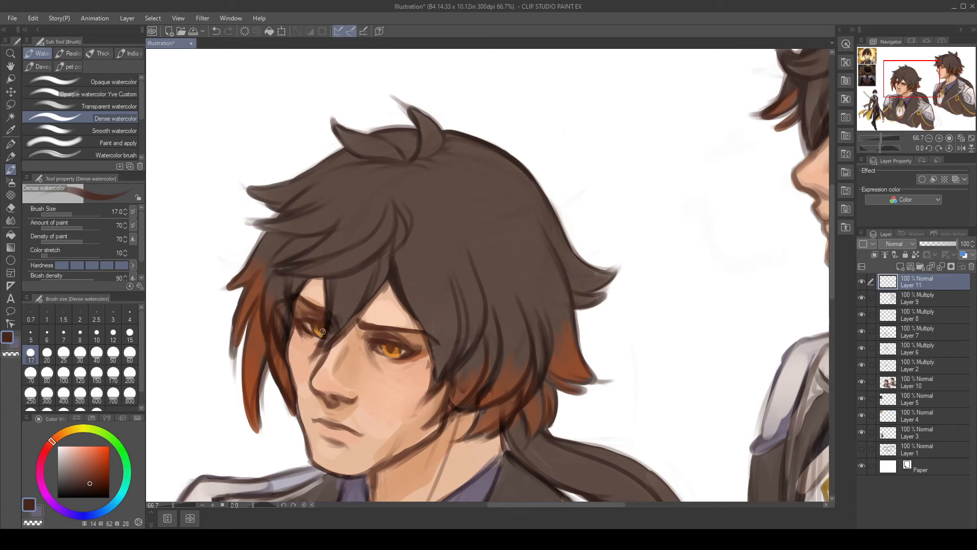
# Step: Paint the profile figure's pupil and upper iris edge in dark brown, and try a stroke along the eyebrow
pyautogui.moveTo(617, 334); pyautogui.dragTo(380, 442)
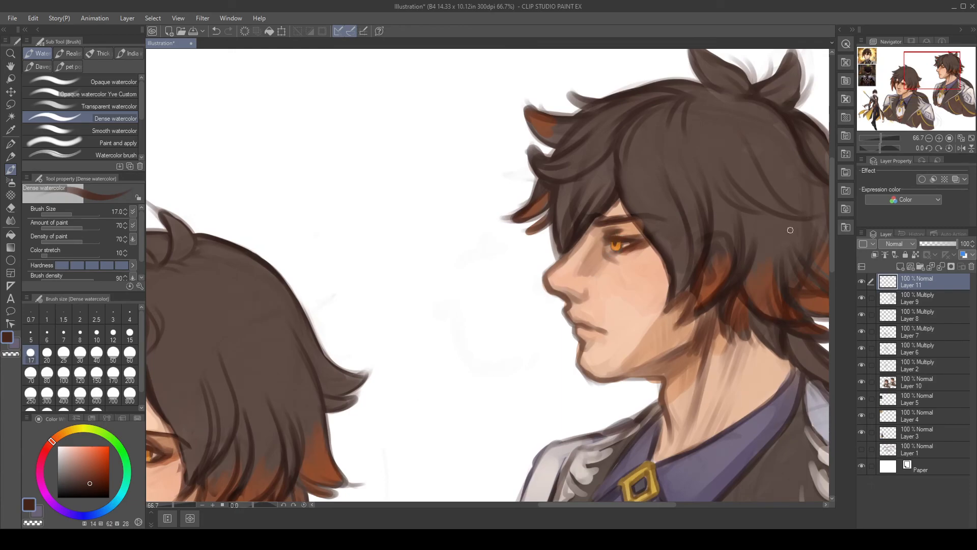
pyautogui.moveTo(629, 272); pyautogui.dragTo(577, 271)
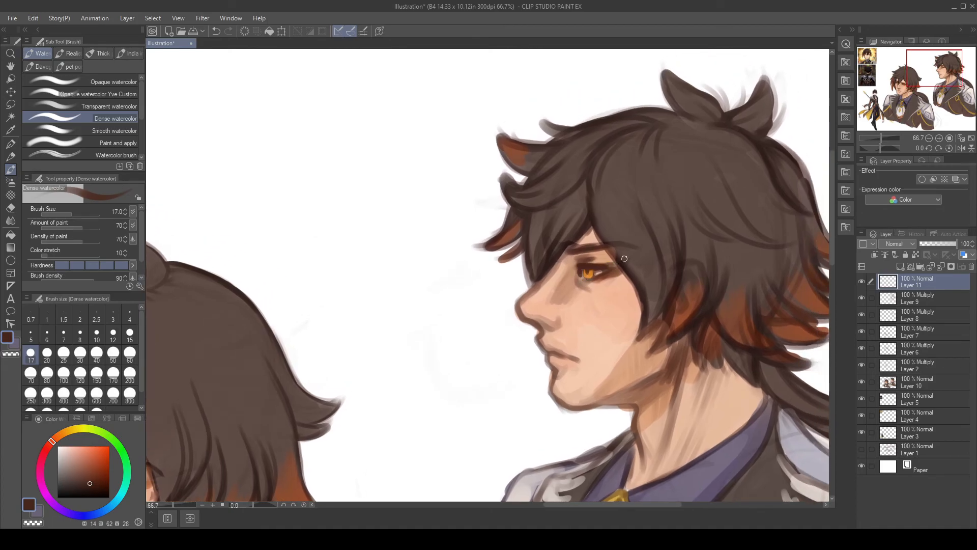
pyautogui.moveTo(694, 414); pyautogui.dragTo(644, 401)
pyautogui.moveTo(528, 230)
pyautogui.mouseDown()
pyautogui.moveTo(585, 222)
pyautogui.moveTo(561, 227)
pyautogui.mouseUp()
pyautogui.hotkey('ctrl', 'z')
pyautogui.keyDown('alt'); pyautogui.click(580, 243); pyautogui.keyUp('alt')
# Step: Sample the dark brown by the three-quarter figure's eye, deepen it and strengthen both eyebrows and the lash lines
pyautogui.moveTo(569, 402); pyautogui.dragTo(746, 310)
pyautogui.moveTo(448, 367); pyautogui.dragTo(570, 350)
pyautogui.keyDown('alt'); pyautogui.click(374, 344); pyautogui.keyUp('alt')
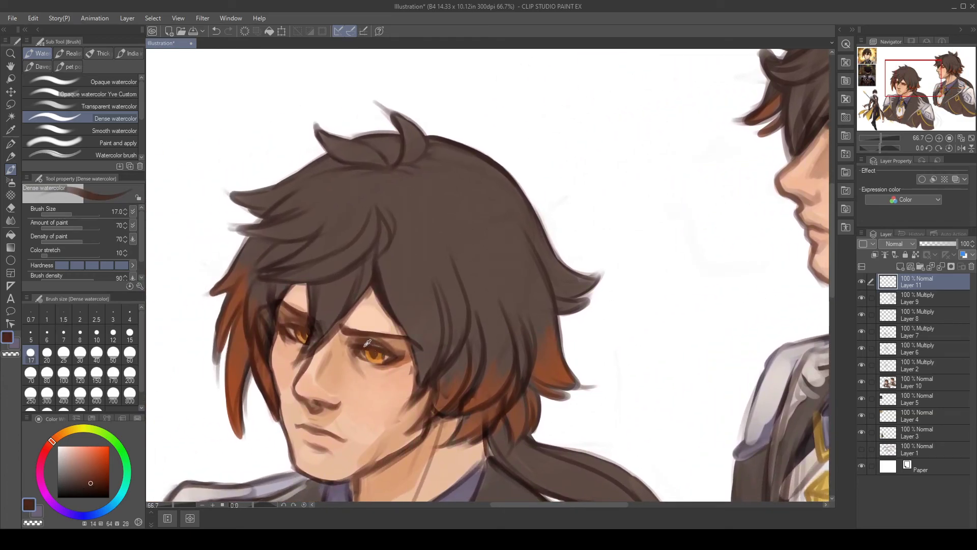
pyautogui.moveTo(340, 327)
pyautogui.mouseDown()
pyautogui.moveTo(380, 335)
pyautogui.moveTo(395, 357)
pyautogui.mouseUp()
pyautogui.hotkey('ctrl', 'z')
pyautogui.moveTo(288, 307); pyautogui.dragTo(304, 316)
pyautogui.click(93, 487)
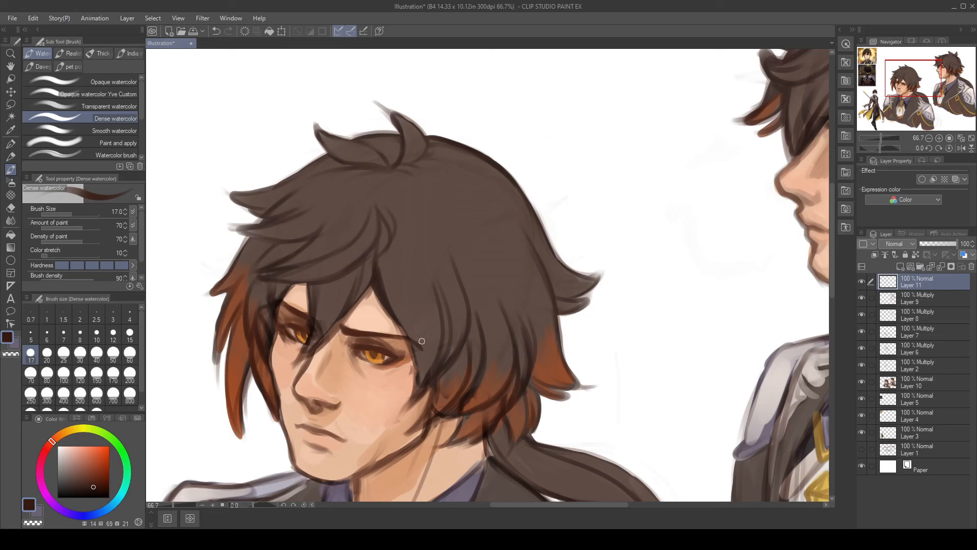
# Step: Choose a pale yellow, reduce the brush size to 8 and add small highlights to the three-quarter figure's irises
pyautogui.press('[')
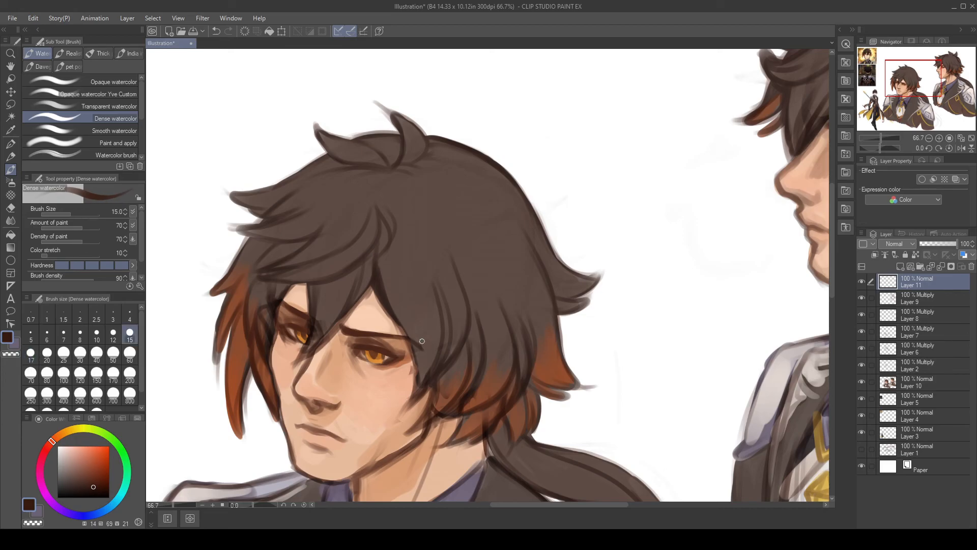
pyautogui.click(76, 446)
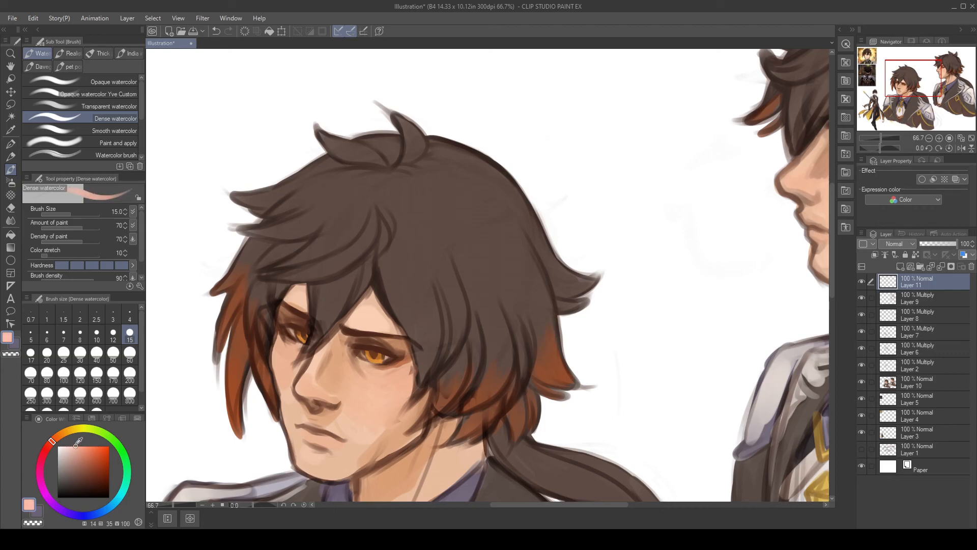
pyautogui.click(69, 430)
pyautogui.moveTo(300, 333); pyautogui.dragTo(296, 329)
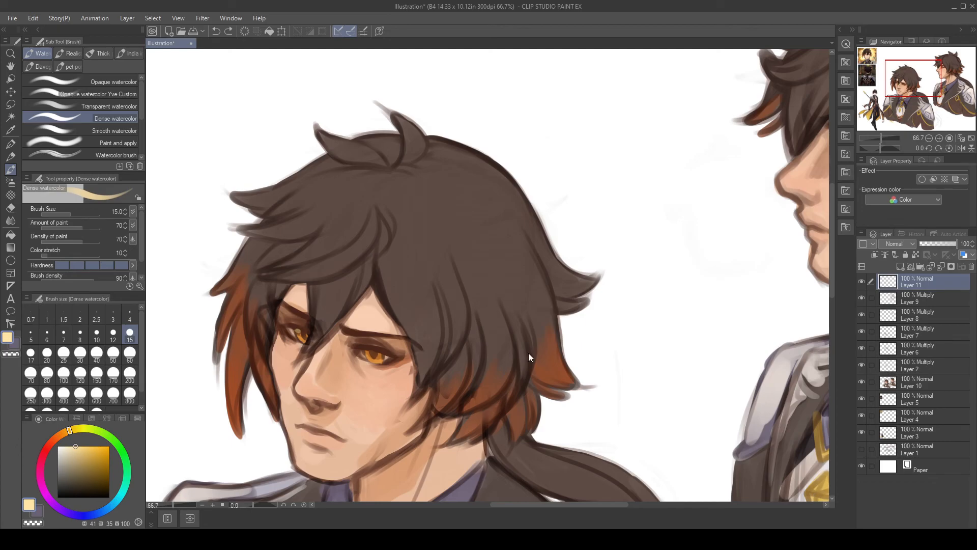
pyautogui.press('[')
pyautogui.press('[')
pyautogui.press('[')
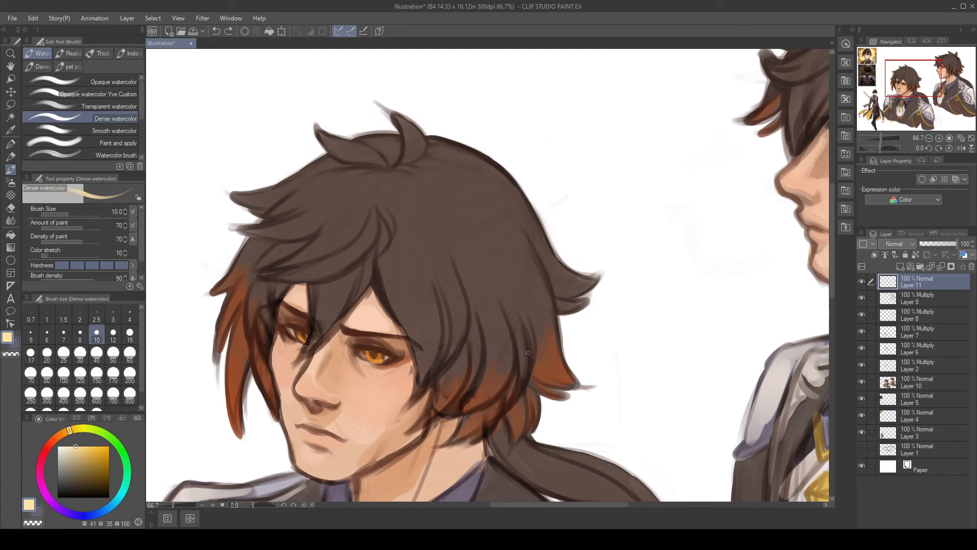
pyautogui.moveTo(297, 331); pyautogui.dragTo(299, 333)
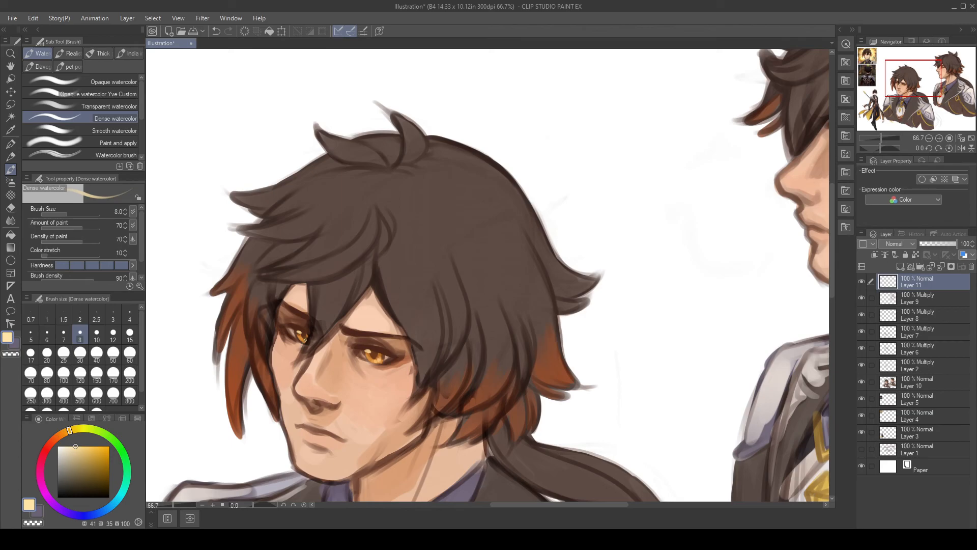
# Step: Add the same pale yellow highlights to the profile figure's iris
pyautogui.moveTo(687, 397); pyautogui.dragTo(461, 452)
pyautogui.moveTo(593, 309); pyautogui.dragTo(556, 361)
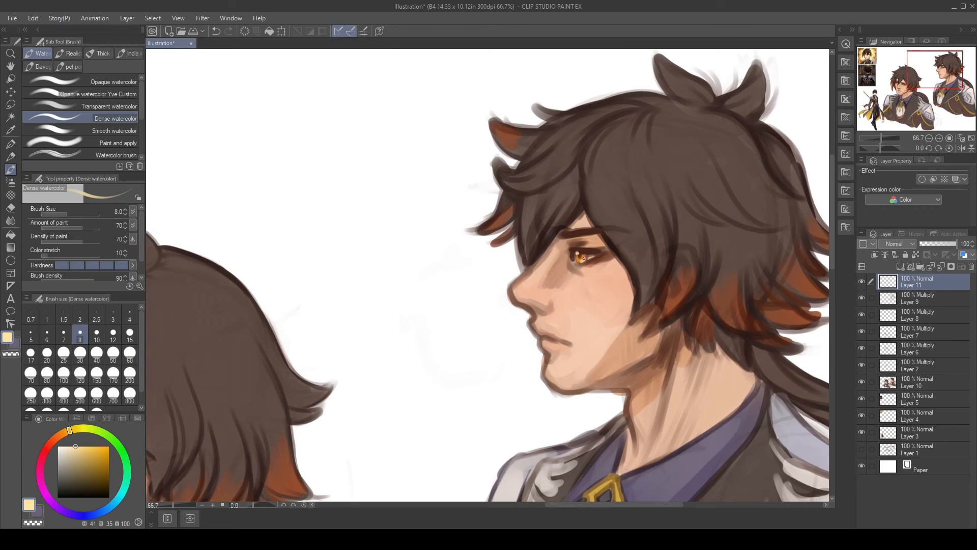
pyautogui.moveTo(571, 459); pyautogui.dragTo(605, 397)
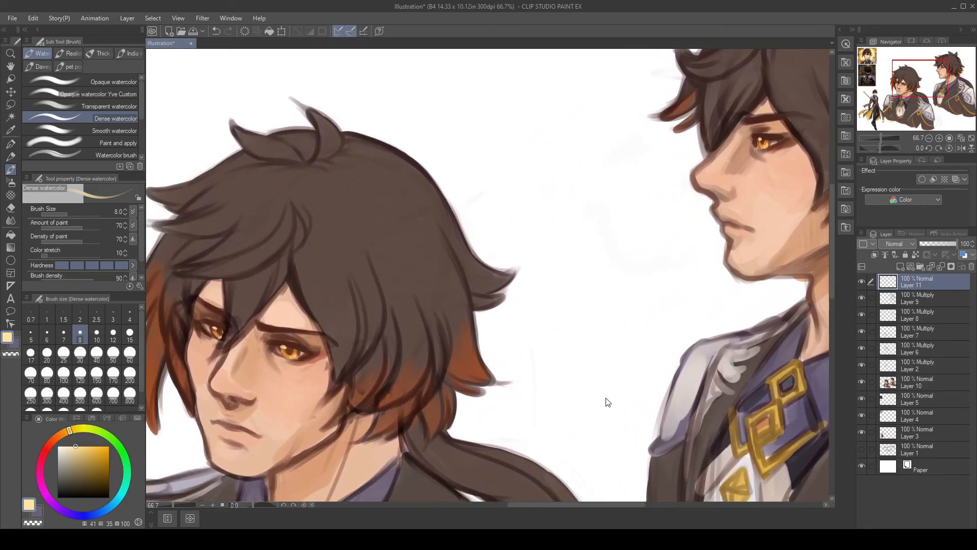
pyautogui.scroll(-1, 605, 398)
pyautogui.moveTo(708, 289)
pyautogui.mouseDown()
pyautogui.moveTo(593, 356)
pyautogui.moveTo(566, 399)
pyautogui.mouseUp()
# Step: Sample the dark brown by the eyes, deepen it and refine the dark accents on the three-quarter figure's face
pyautogui.keyDown('alt'); pyautogui.click(584, 295); pyautogui.keyUp('alt')
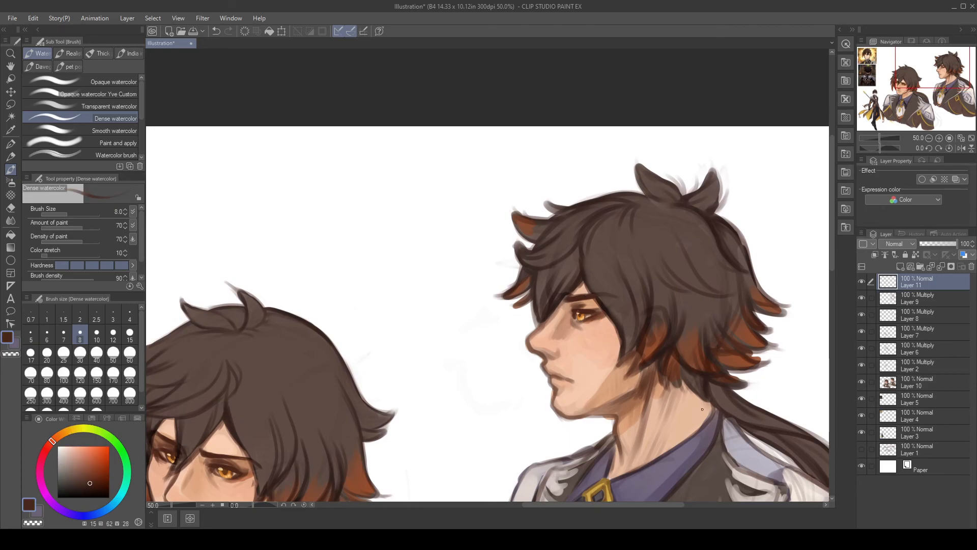
pyautogui.scroll(-1, 703, 409)
pyautogui.moveTo(614, 439); pyautogui.dragTo(580, 298)
pyautogui.moveTo(424, 339); pyautogui.dragTo(542, 327)
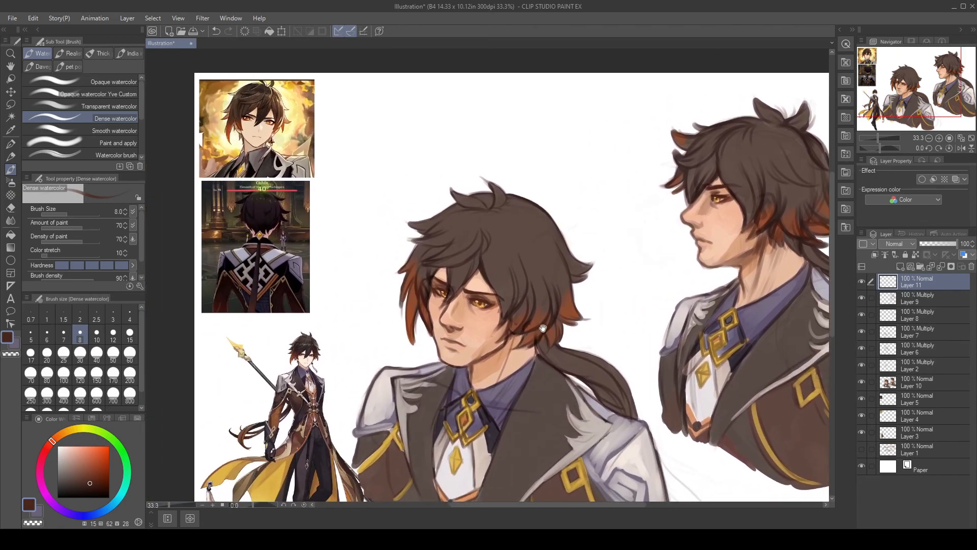
pyautogui.scroll(2, 543, 328)
pyautogui.moveTo(442, 287); pyautogui.dragTo(470, 312)
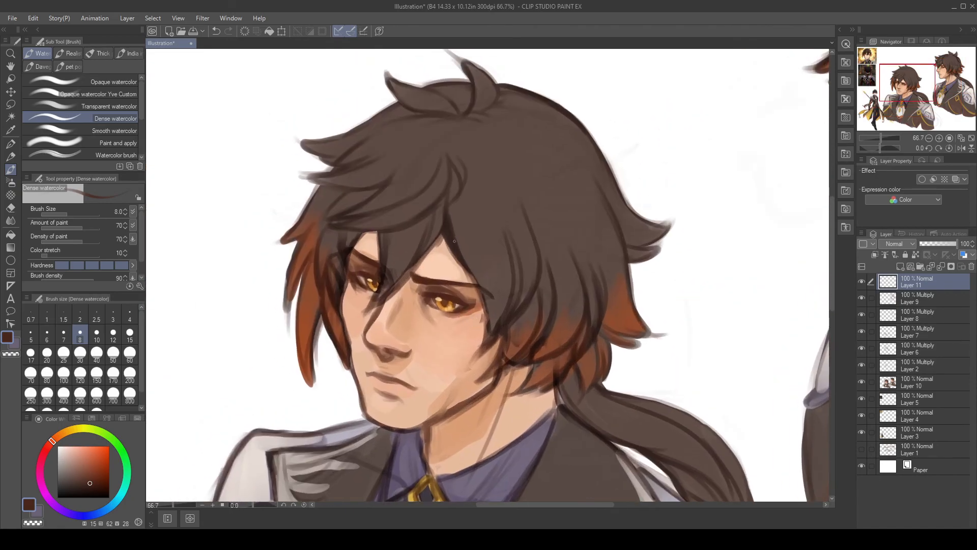
pyautogui.keyDown('alt'); pyautogui.click(448, 298); pyautogui.keyUp('alt')
pyautogui.click(96, 487)
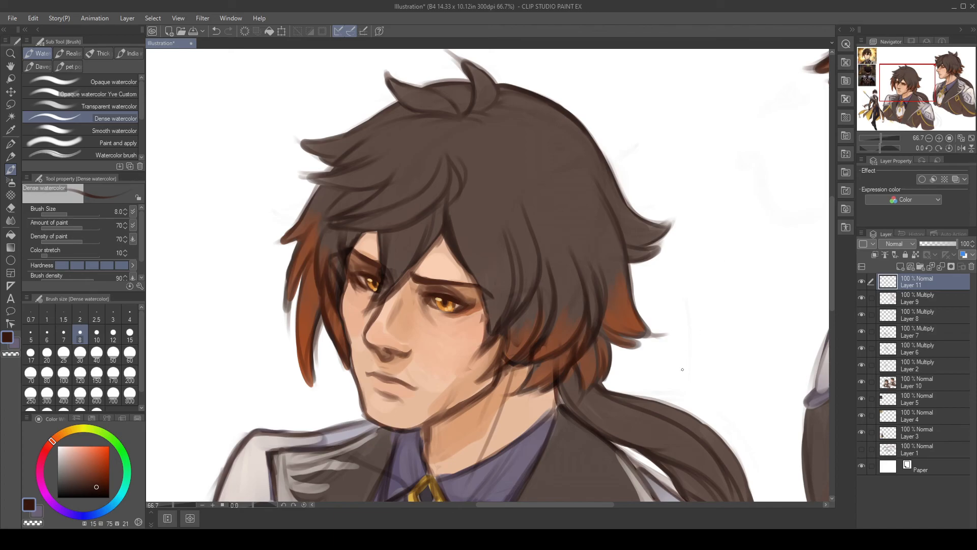
pyautogui.moveTo(722, 365); pyautogui.dragTo(652, 405)
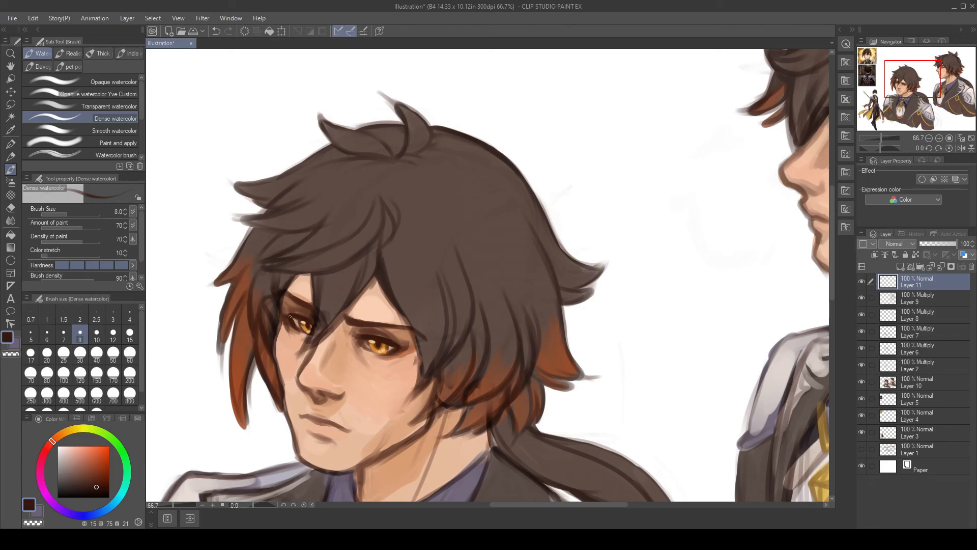
pyautogui.moveTo(711, 408); pyautogui.dragTo(595, 432)
pyautogui.moveTo(486, 440); pyautogui.dragTo(665, 381)
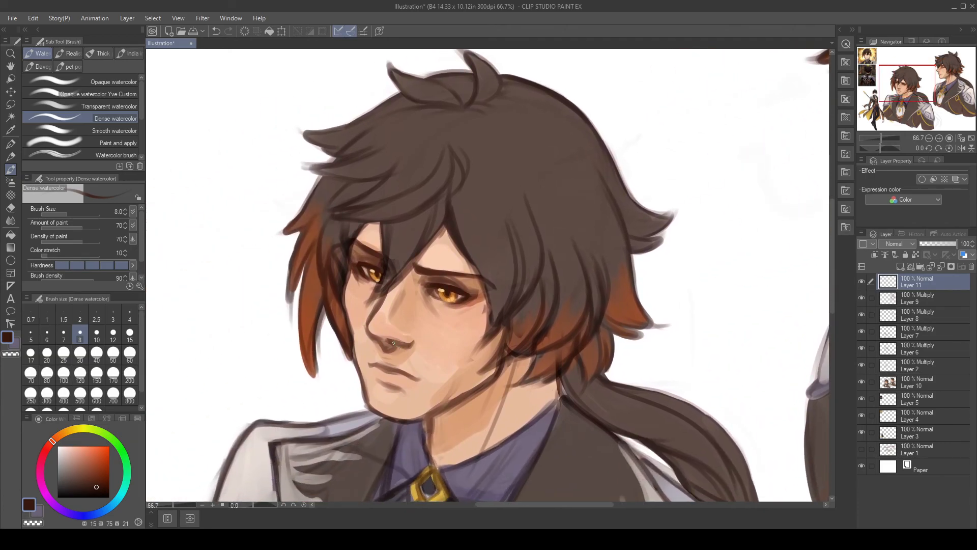
# Step: Touch up the profile figure's iris and lash line with sampled skin tone and dark brown
pyautogui.moveTo(676, 388); pyautogui.dragTo(394, 478)
pyautogui.moveTo(637, 210); pyautogui.dragTo(547, 296)
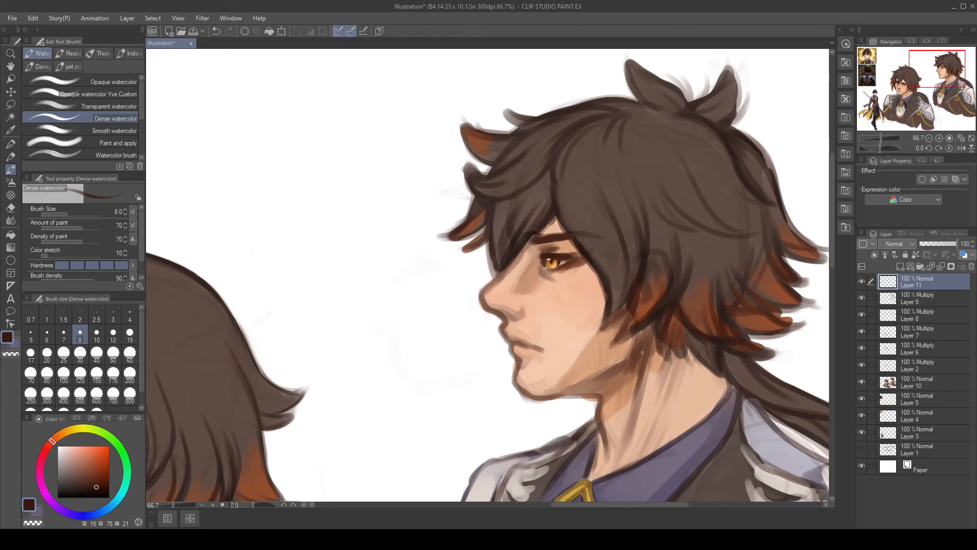
pyautogui.moveTo(636, 340); pyautogui.dragTo(582, 306)
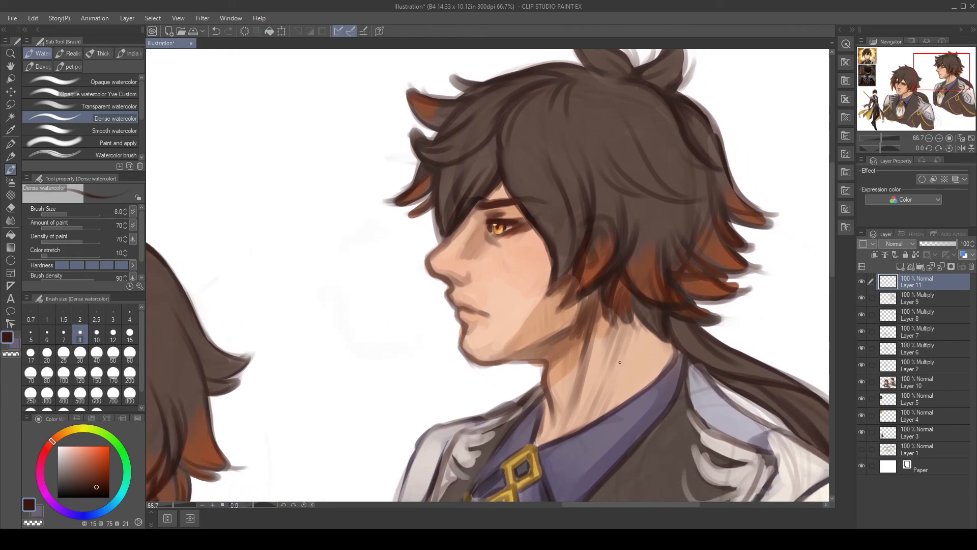
pyautogui.scroll(-2, 620, 363)
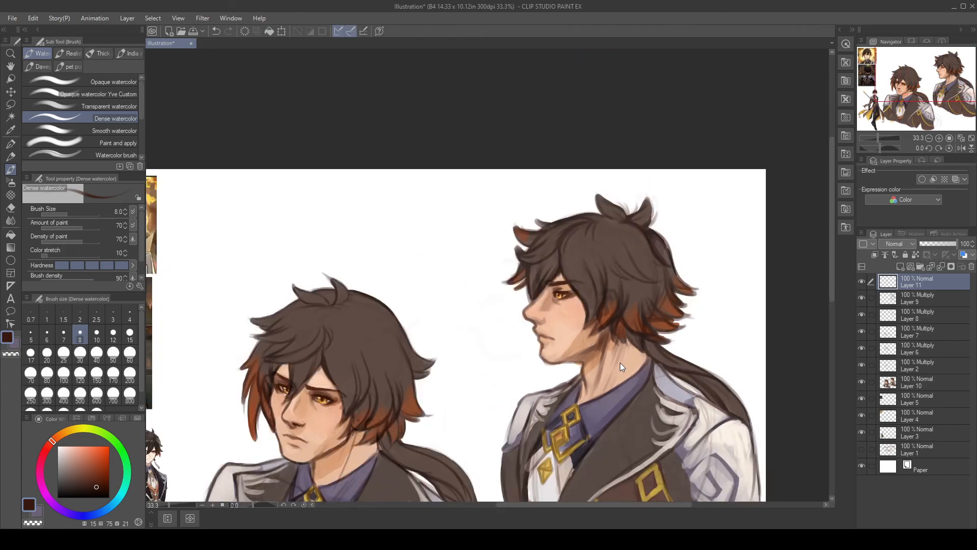
pyautogui.scroll(2, 620, 362)
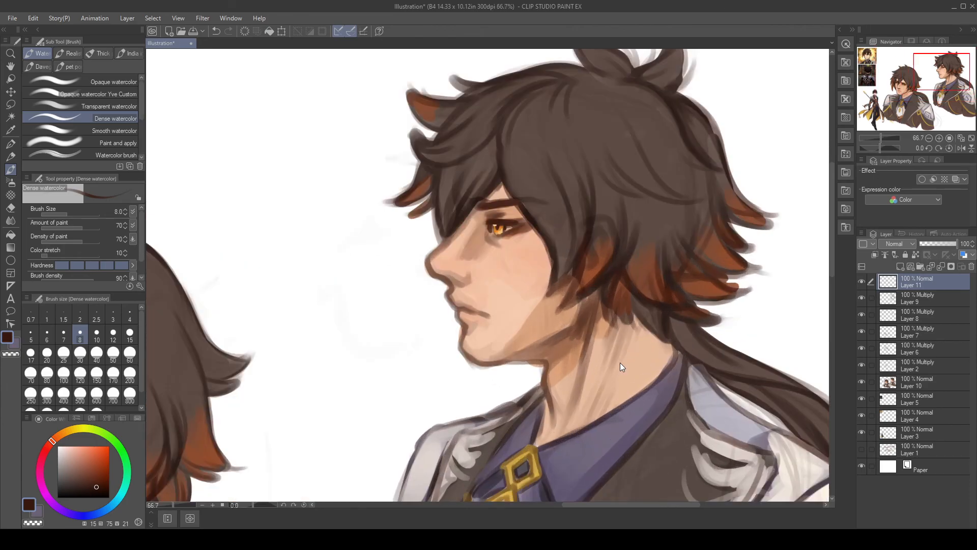
pyautogui.keyDown('alt'); pyautogui.click(510, 219); pyautogui.keyUp('alt')
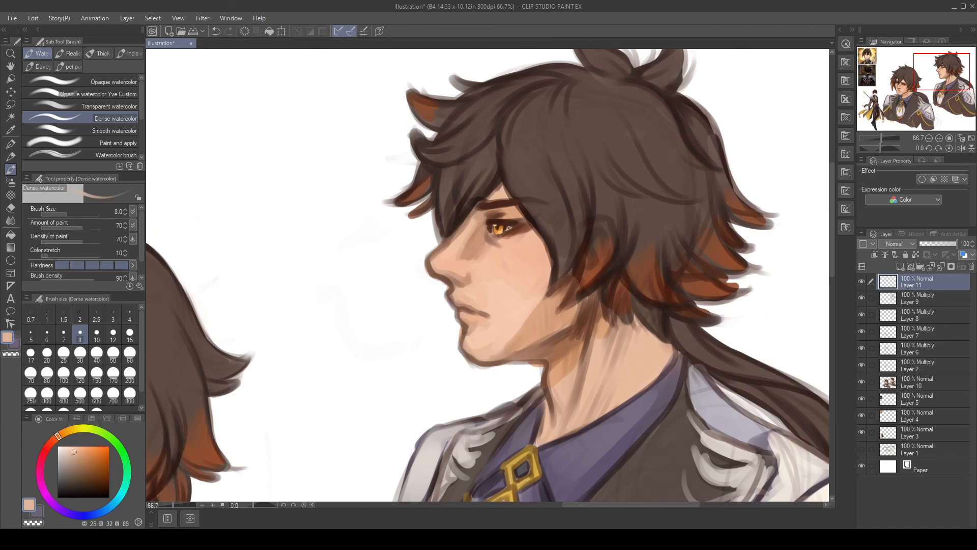
pyautogui.moveTo(503, 232); pyautogui.dragTo(507, 229)
pyautogui.hotkey('ctrl', 'z')
pyautogui.click(491, 230)
pyautogui.keyDown('alt'); pyautogui.click(502, 218); pyautogui.keyUp('alt')
pyautogui.moveTo(493, 231); pyautogui.dragTo(494, 232)
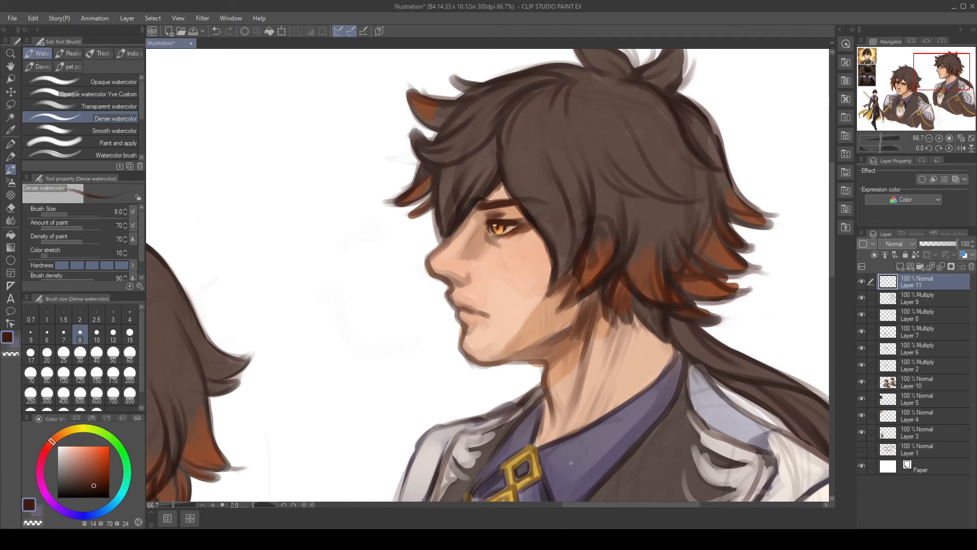
# Step: Sample the dark brown by the three-quarter figure's eye and strengthen the line between the lips
pyautogui.moveTo(571, 463); pyautogui.dragTo(754, 281)
pyautogui.moveTo(462, 372); pyautogui.dragTo(555, 334)
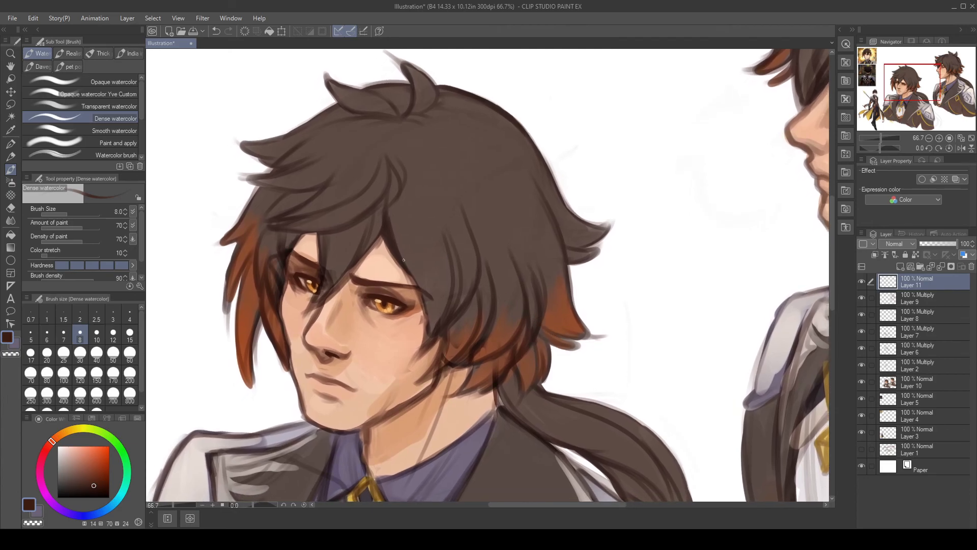
pyautogui.keyDown('alt'); pyautogui.click(391, 300); pyautogui.keyUp('alt')
pyautogui.moveTo(311, 377); pyautogui.dragTo(351, 392)
pyautogui.moveTo(679, 432); pyautogui.dragTo(507, 340)
pyautogui.scroll(-2, 615, 427)
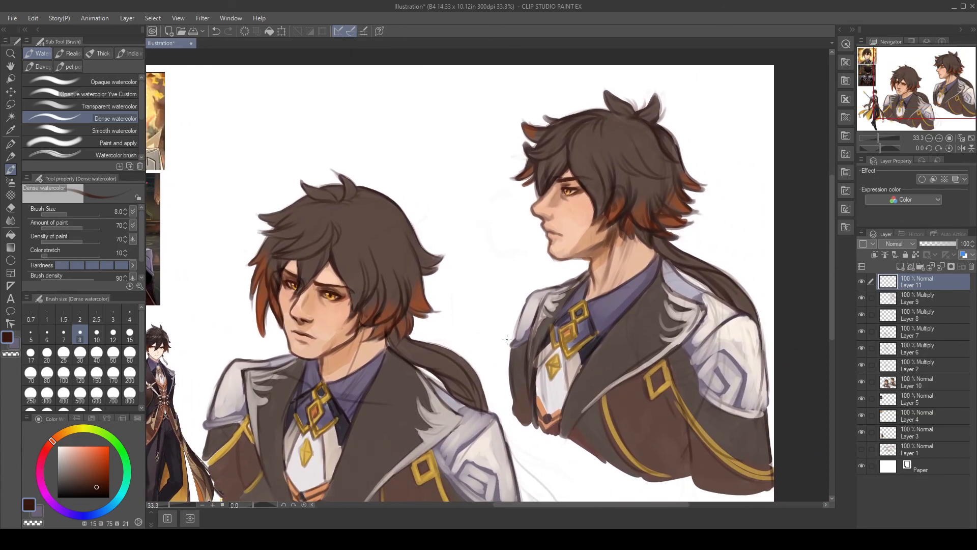
# Step: On Layer 10, choose a warm mid brown, enlarge the brush to about 115 and paint broad highlights on the three-quarter figure's hair
pyautogui.click(928, 387)
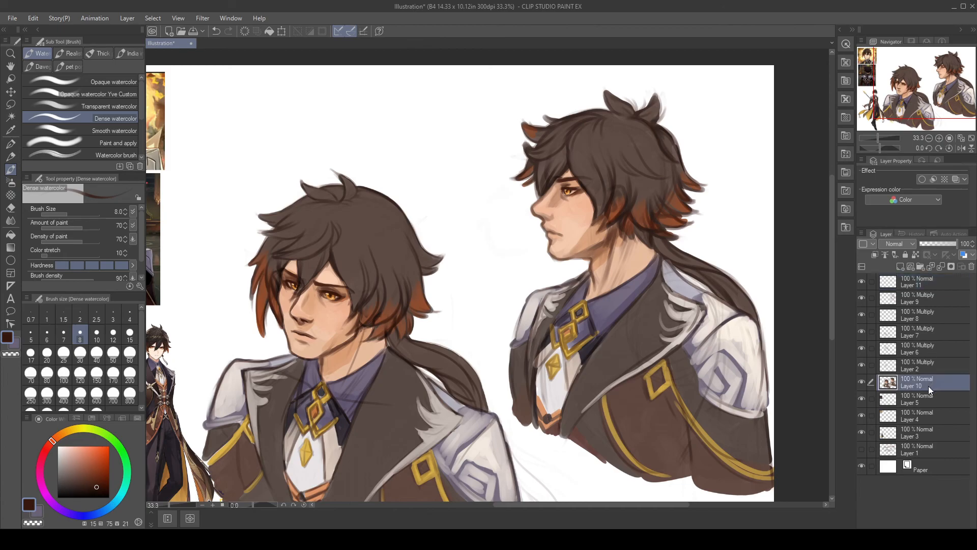
pyautogui.keyDown('alt'); pyautogui.click(371, 206); pyautogui.keyUp('alt')
pyautogui.click(75, 470)
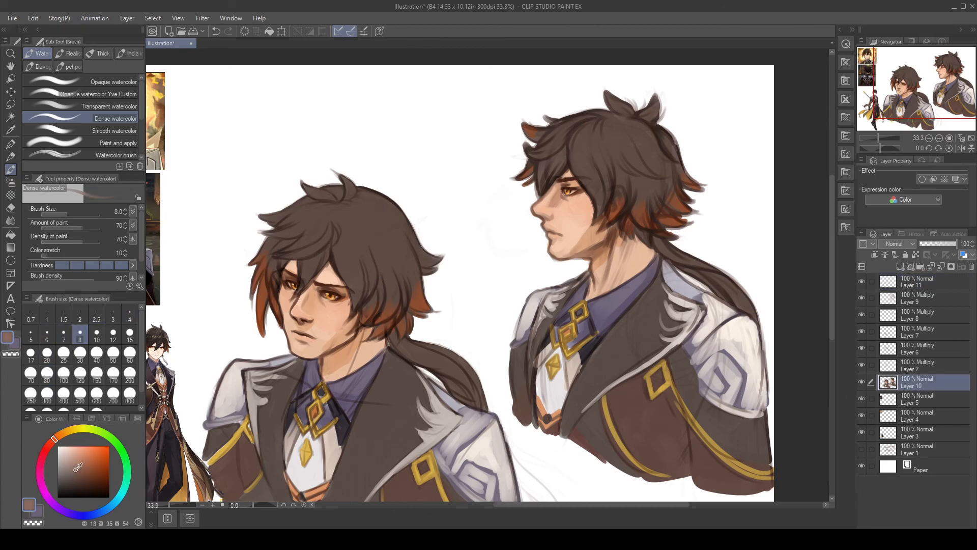
pyautogui.click(76, 471)
pyautogui.click(55, 438)
pyautogui.moveTo(363, 220); pyautogui.dragTo(396, 224)
pyautogui.hotkey('ctrl', 'z')
pyautogui.press(']')
pyautogui.press(']')
pyautogui.press(']')
pyautogui.press(']')
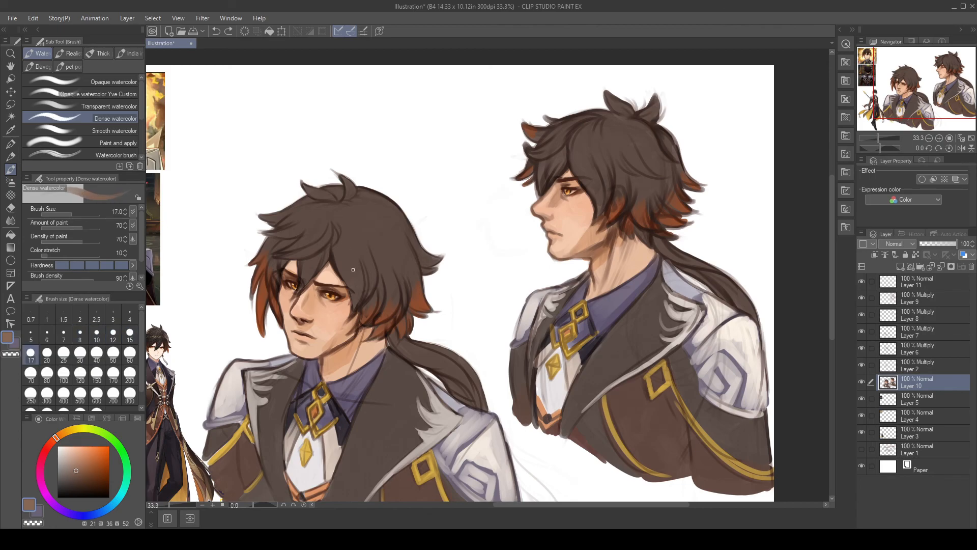
pyautogui.moveTo(396, 244)
pyautogui.keyDown('ctrl'); pyautogui.keyDown('alt'); pyautogui.mouseDown()
pyautogui.moveTo(405, 244)
pyautogui.moveTo(362, 209)
pyautogui.moveTo(375, 207)
pyautogui.moveTo(343, 220)
pyautogui.moveTo(340, 238)
pyautogui.mouseUp(); pyautogui.keyUp('alt'); pyautogui.keyUp('ctrl')
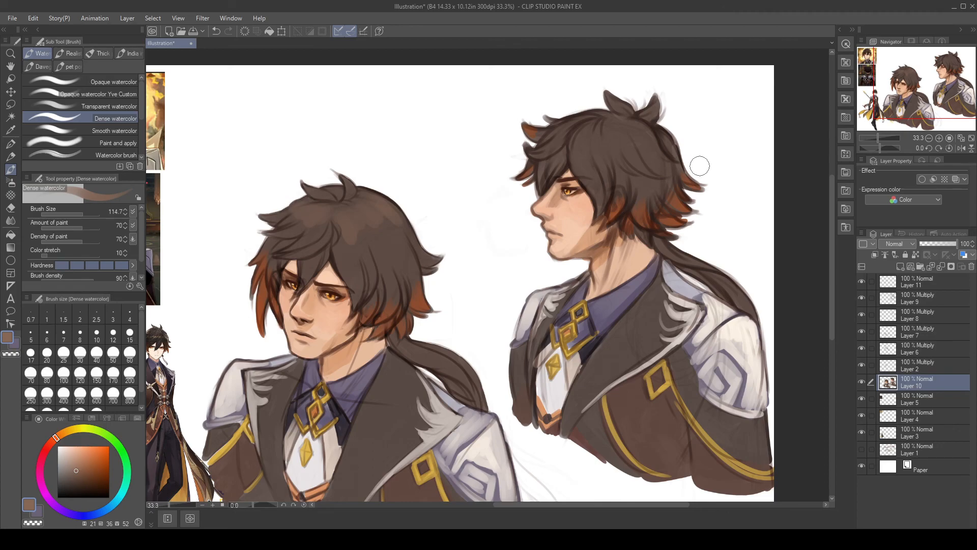
# Step: Reduce the brush size to 80 and extend the warm brown highlights across both figures' hair
pyautogui.press('[')
pyautogui.press('[')
pyautogui.moveTo(327, 213)
pyautogui.mouseDown()
pyautogui.moveTo(316, 224)
pyautogui.moveTo(292, 214)
pyautogui.mouseUp()
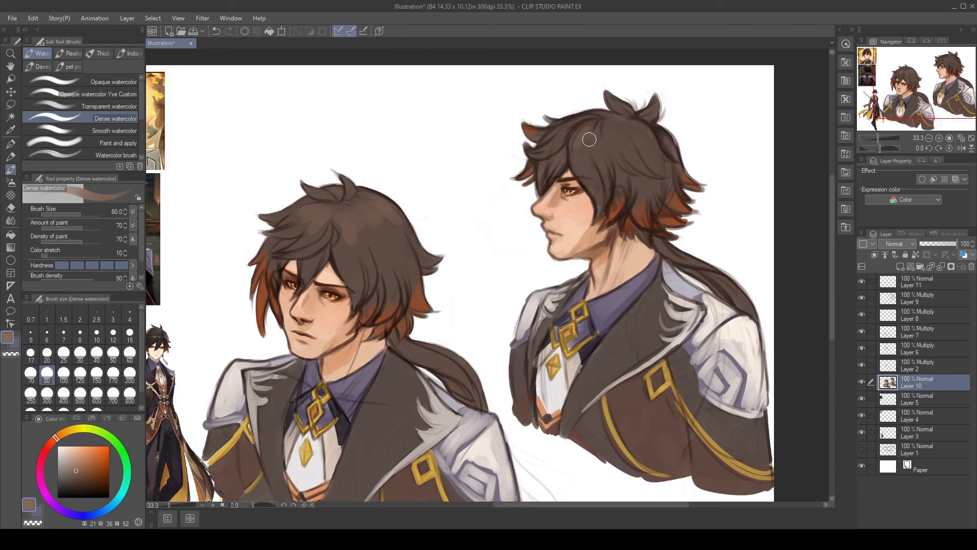
pyautogui.moveTo(626, 127); pyautogui.dragTo(650, 147)
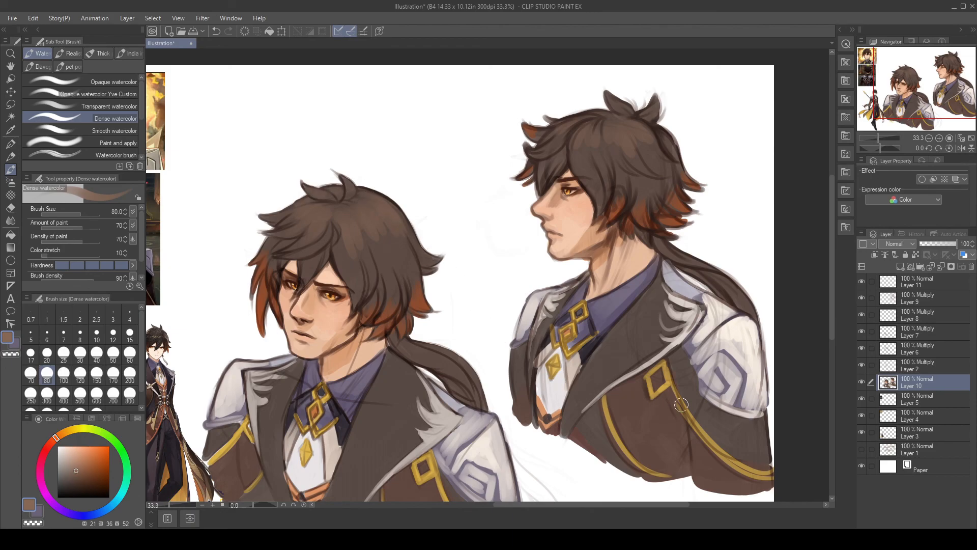
# Step: Choose a lighter orange tan, reduce the brush to about 31 and add finer highlight strands to the three-quarter figure's crown
pyautogui.click(84, 454)
pyautogui.click(59, 437)
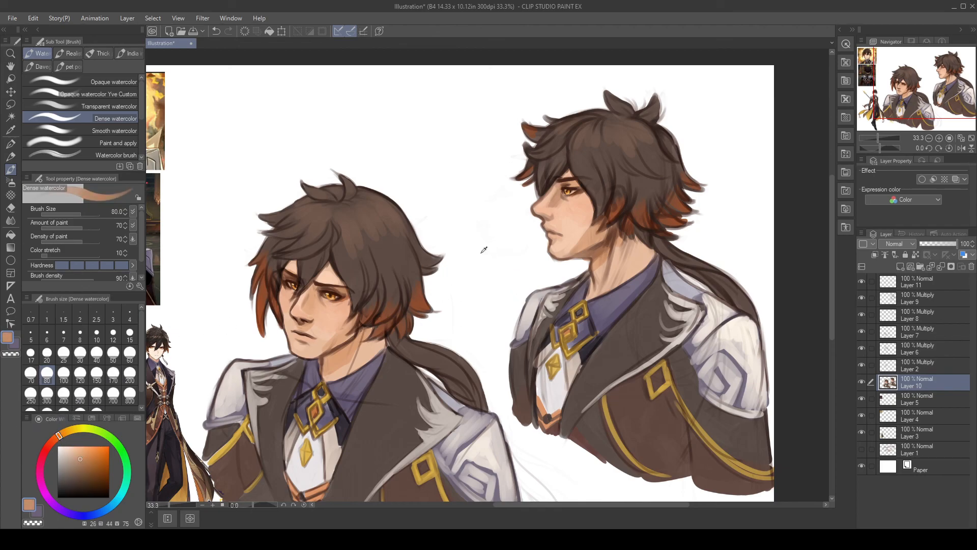
pyautogui.keyDown('ctrl'); pyautogui.keyDown('alt'); pyautogui.moveTo(442, 222); pyautogui.dragTo(436, 228); pyautogui.keyUp('alt'); pyautogui.keyUp('ctrl')
pyautogui.moveTo(309, 212)
pyautogui.mouseDown()
pyautogui.moveTo(312, 204)
pyautogui.moveTo(300, 203)
pyautogui.moveTo(316, 206)
pyautogui.moveTo(287, 219)
pyautogui.moveTo(314, 220)
pyautogui.moveTo(319, 209)
pyautogui.mouseUp()
pyautogui.moveTo(376, 199); pyautogui.dragTo(385, 208)
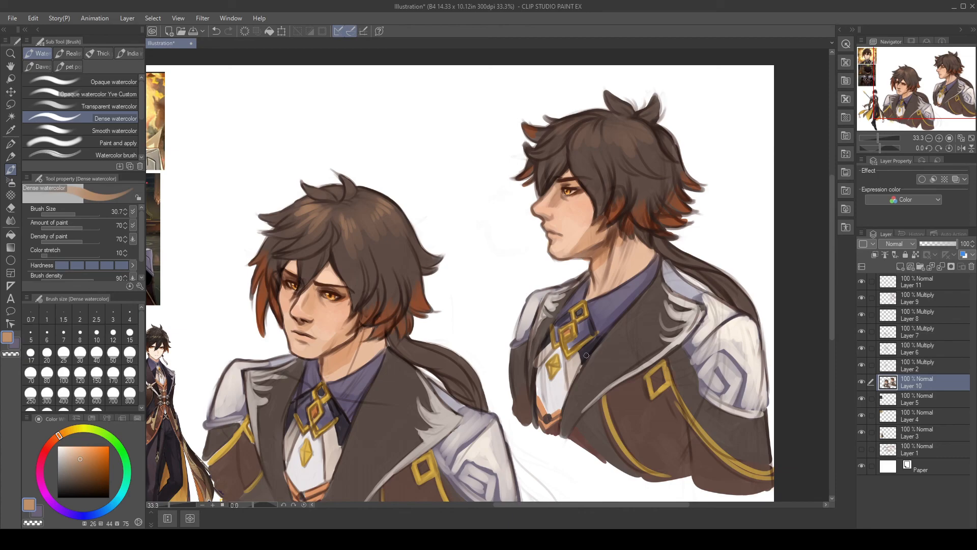
# Step: Add the same orange tan highlight strands to the profile figure's fringe and crown
pyautogui.moveTo(572, 412)
pyautogui.mouseDown()
pyautogui.moveTo(642, 347)
pyautogui.moveTo(634, 402)
pyautogui.mouseUp()
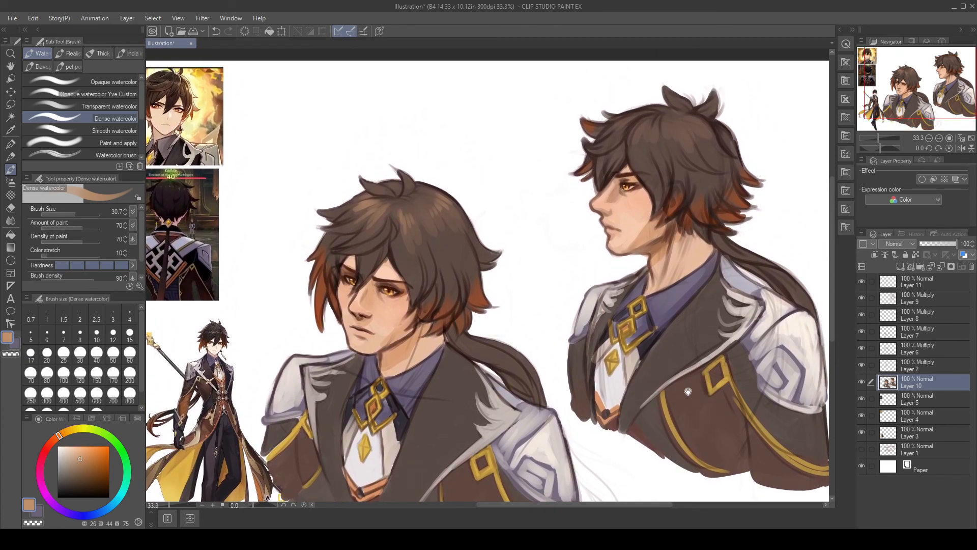
pyautogui.moveTo(707, 403); pyautogui.dragTo(639, 432)
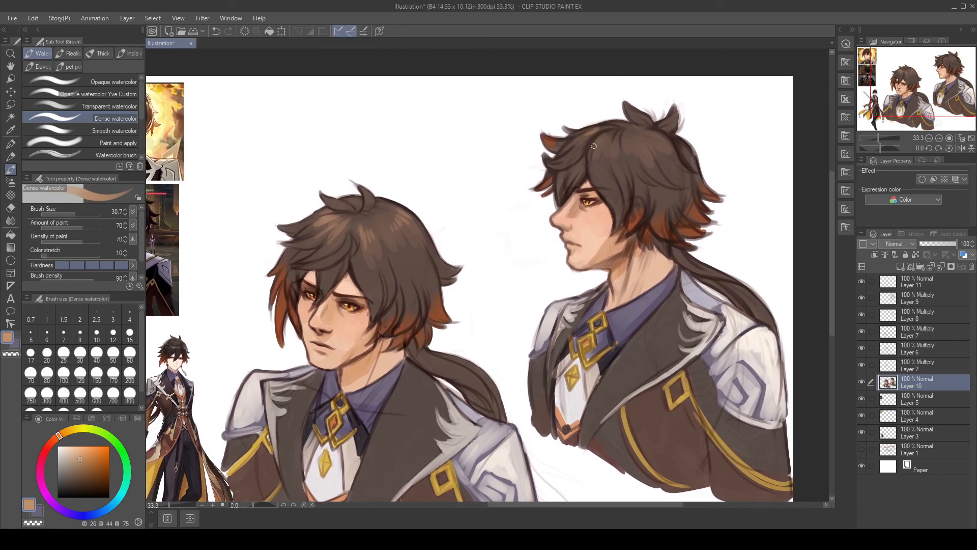
pyautogui.moveTo(600, 147); pyautogui.dragTo(616, 147)
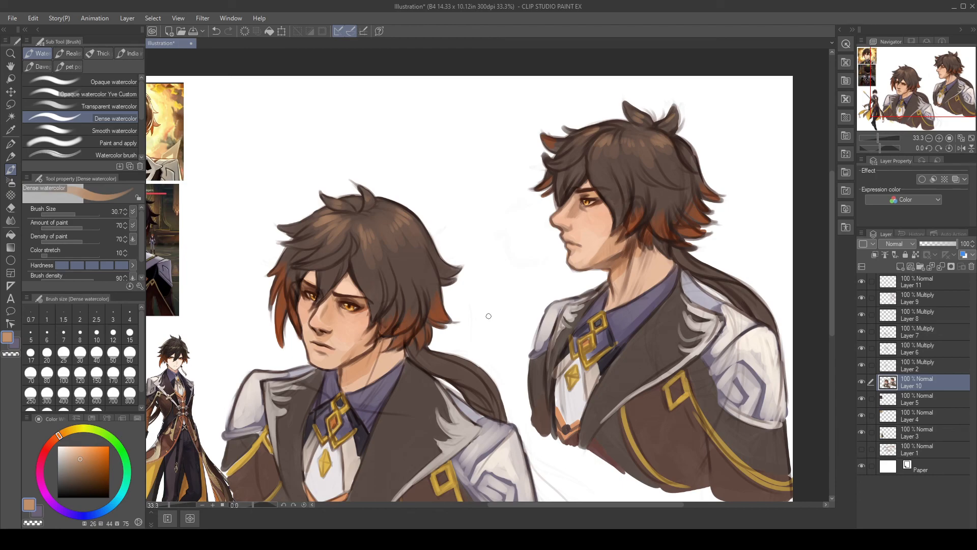
# Step: Sample a dark brown from the three-quarter figure's hair, set the brush size to 60 and shade its lower locks
pyautogui.keyDown('alt'); pyautogui.click(352, 270); pyautogui.keyUp('alt')
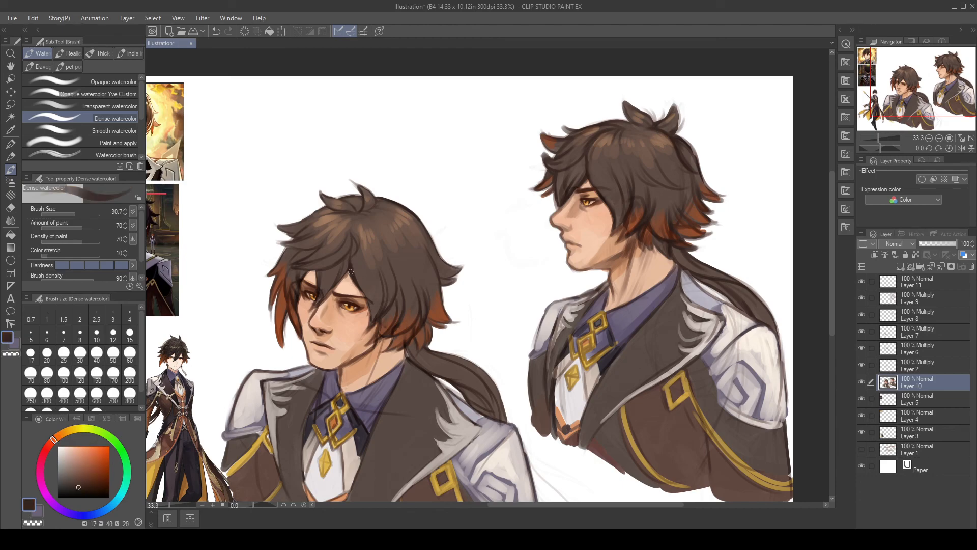
pyautogui.press(']')
pyautogui.press(']')
pyautogui.press(']')
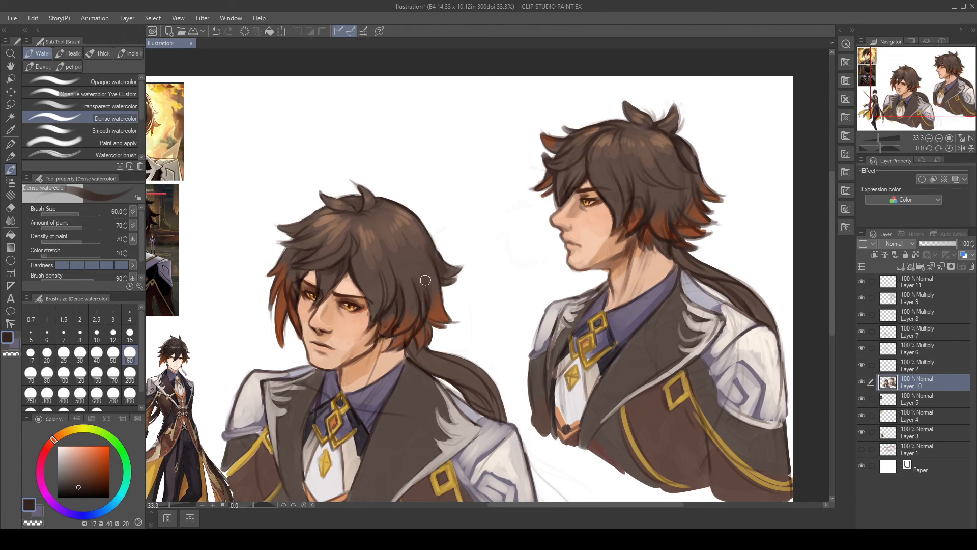
pyautogui.moveTo(359, 281)
pyautogui.mouseDown()
pyautogui.moveTo(366, 315)
pyautogui.moveTo(381, 309)
pyautogui.mouseUp()
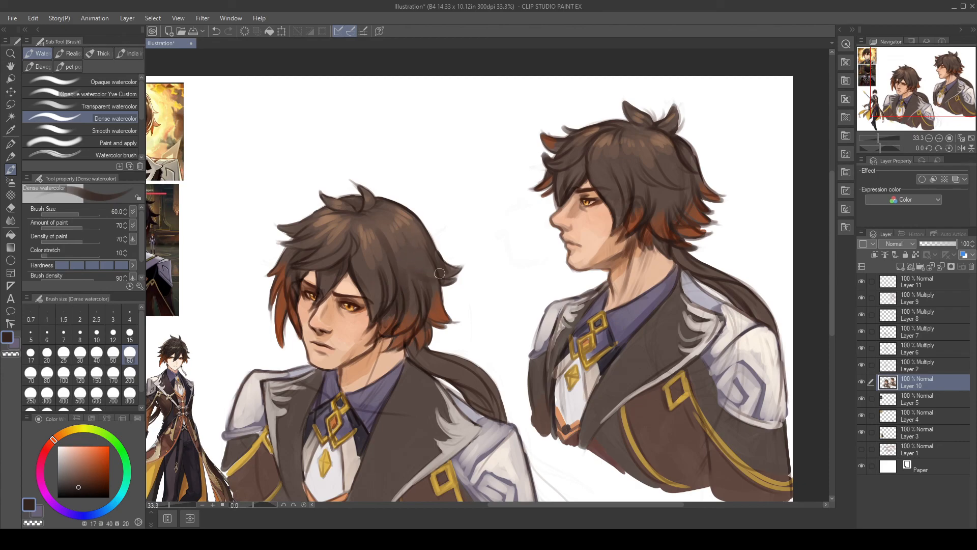
# Step: Sample mid and dark browns from the three-quarter figure's hair and shade the profile figure's hair
pyautogui.keyDown('alt'); pyautogui.click(424, 261); pyautogui.keyUp('alt')
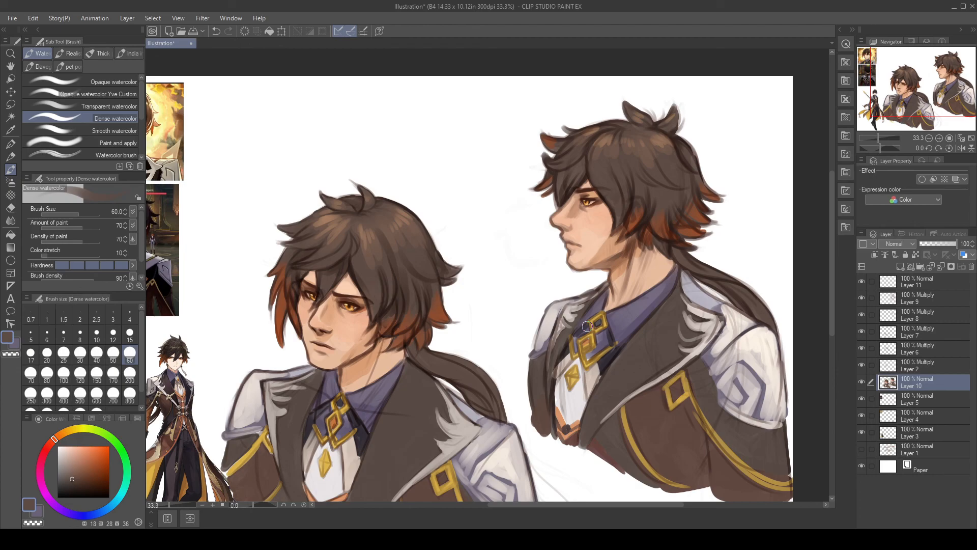
pyautogui.keyDown('alt'); pyautogui.click(404, 290); pyautogui.keyUp('alt')
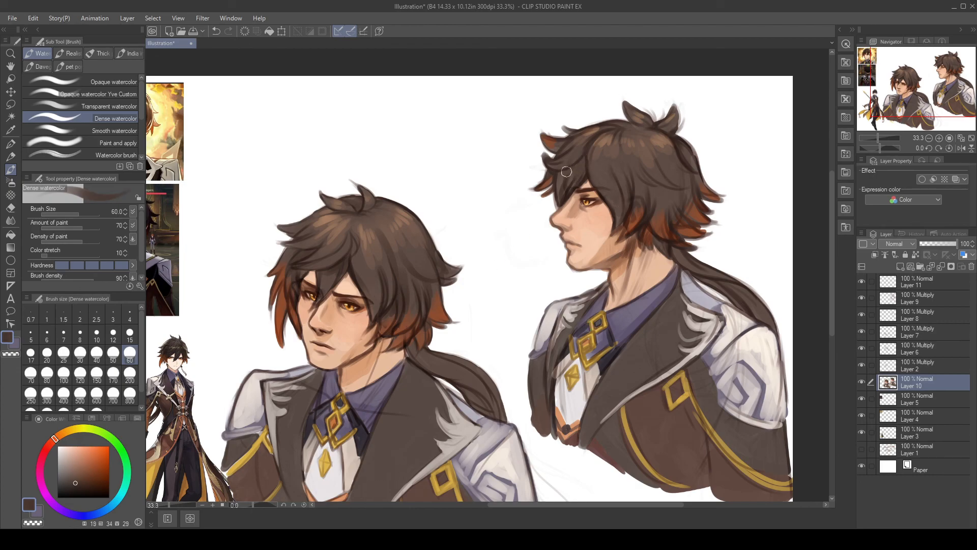
pyautogui.moveTo(651, 194); pyautogui.dragTo(672, 191)
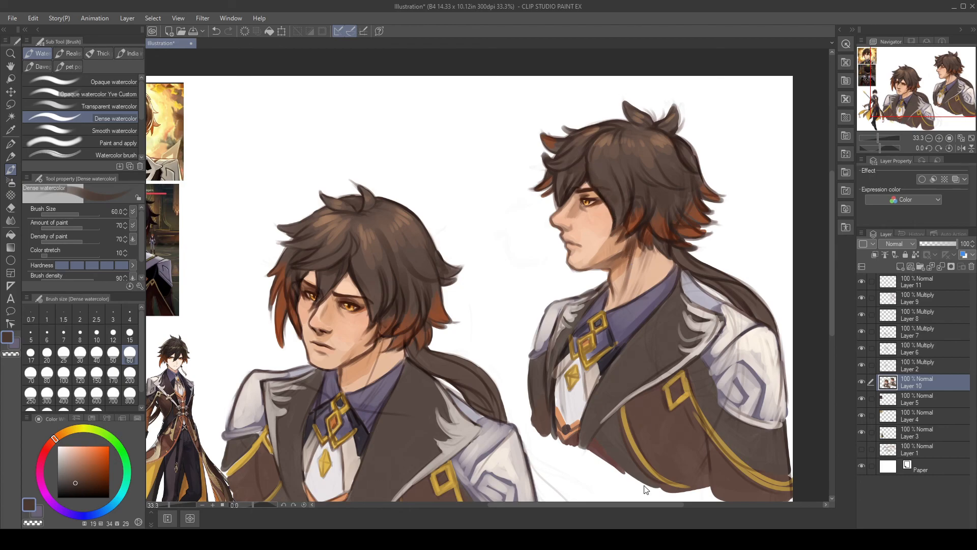
# Step: Add a new layer above Layer 10 and clip it to the layer below
pyautogui.scroll(-1, 644, 485)
pyautogui.moveTo(690, 402); pyautogui.dragTo(676, 276)
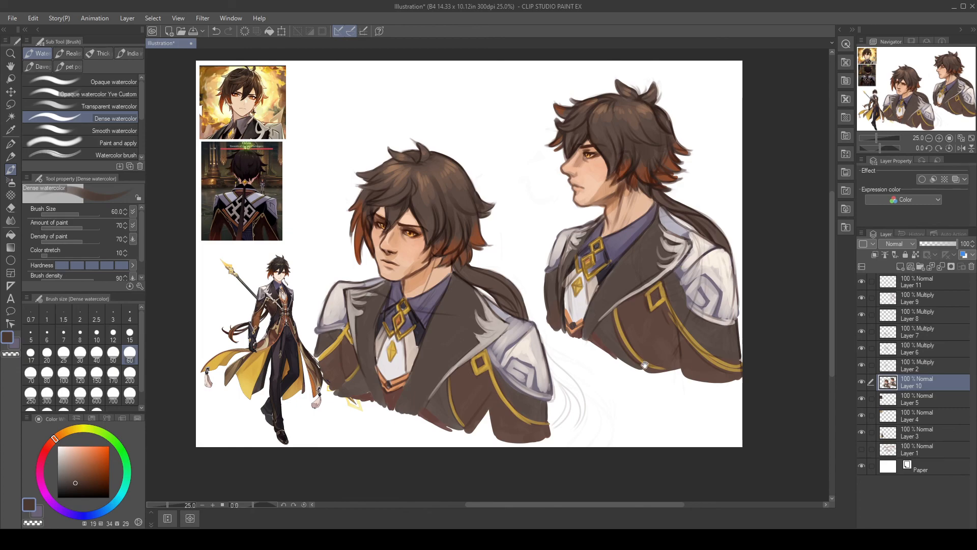
pyautogui.scroll(1, 644, 365)
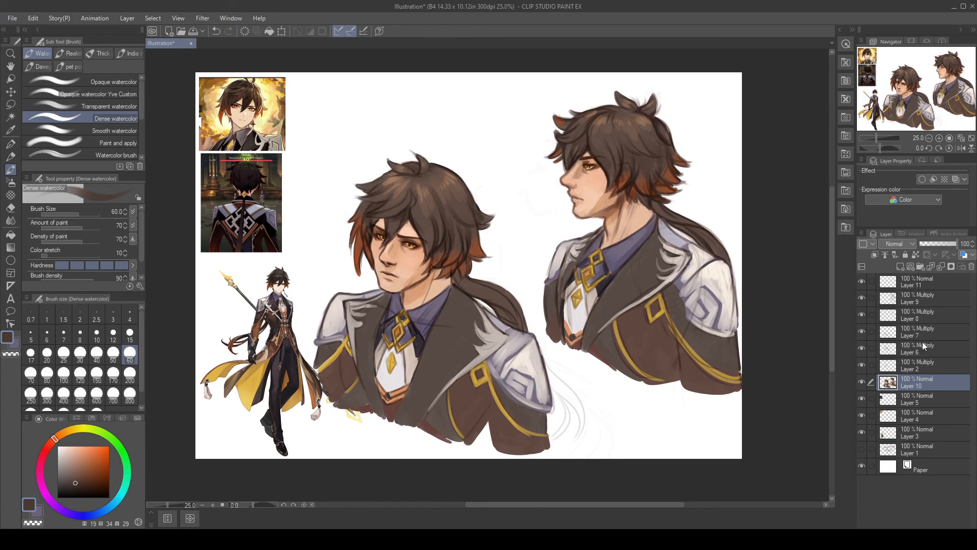
pyautogui.click(901, 268)
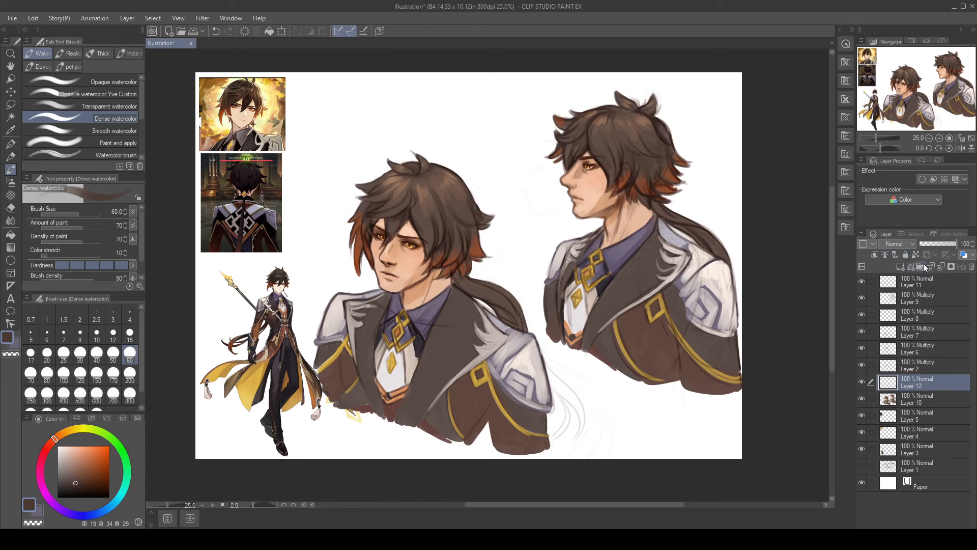
pyautogui.click(875, 256)
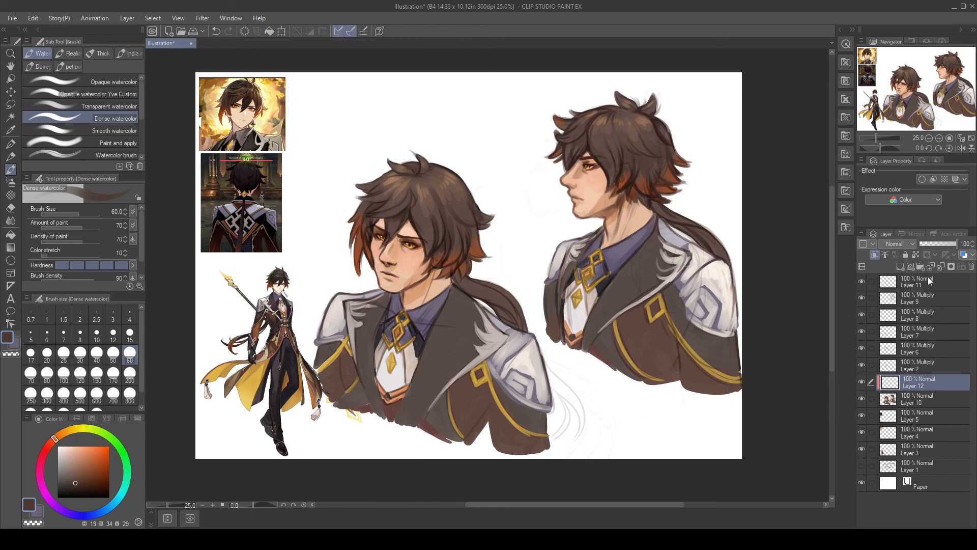
# Step: Set Layer 12's blending mode to Multiply, sample a muted purple from the three-quarter figure's shirt and switch to the Soft airbrush
pyautogui.click(913, 244)
pyautogui.click(900, 275)
pyautogui.keyDown('alt'); pyautogui.click(428, 318); pyautogui.keyUp('alt')
pyautogui.click(10, 181)
# Step: Darken the lower edges of both figures' coats with broad Soft airbrush strokes at size 1000 on the clipped Multiply layer
pyautogui.moveTo(415, 402)
pyautogui.mouseDown()
pyautogui.moveTo(380, 385)
pyautogui.moveTo(343, 433)
pyautogui.moveTo(525, 422)
pyautogui.moveTo(575, 395)
pyautogui.mouseUp()
pyautogui.hotkey('ctrl', 'z')
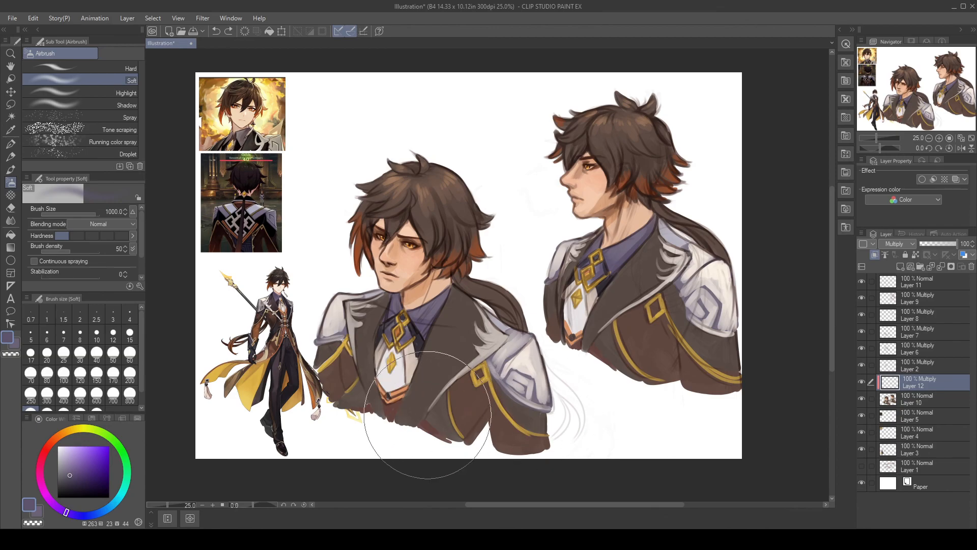
pyautogui.moveTo(389, 414)
pyautogui.mouseDown()
pyautogui.moveTo(643, 435)
pyautogui.moveTo(342, 463)
pyautogui.moveTo(687, 392)
pyautogui.mouseUp()
pyautogui.moveTo(611, 363)
pyautogui.mouseDown()
pyautogui.moveTo(653, 389)
pyautogui.moveTo(763, 407)
pyautogui.mouseUp()
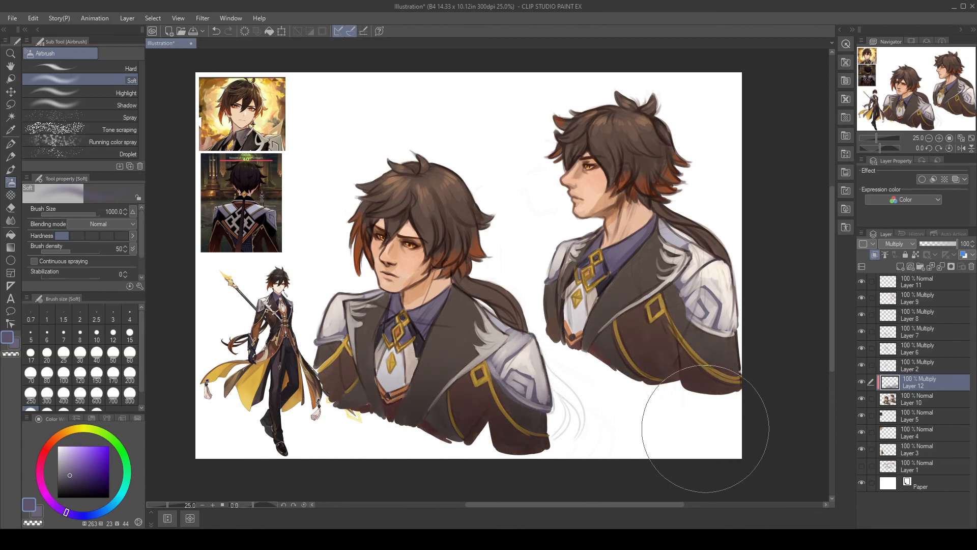
pyautogui.moveTo(719, 452); pyautogui.dragTo(638, 470)
pyautogui.moveTo(491, 336); pyautogui.dragTo(488, 355)
pyautogui.moveTo(545, 393); pyautogui.dragTo(699, 416)
pyautogui.hotkey('ctrl', 'z')
pyautogui.moveTo(478, 355)
pyautogui.mouseDown()
pyautogui.moveTo(646, 413)
pyautogui.moveTo(735, 380)
pyautogui.mouseUp()
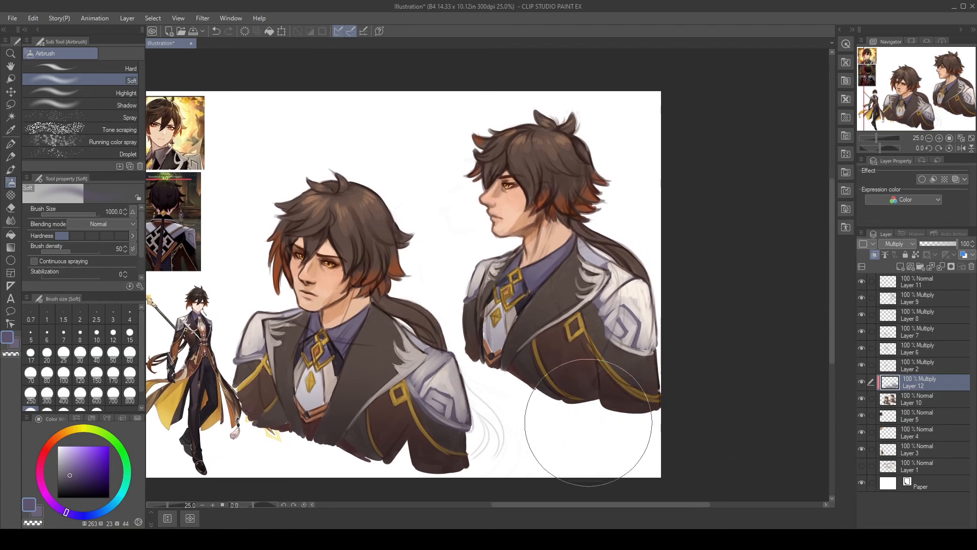
pyautogui.moveTo(642, 466); pyautogui.dragTo(685, 460)
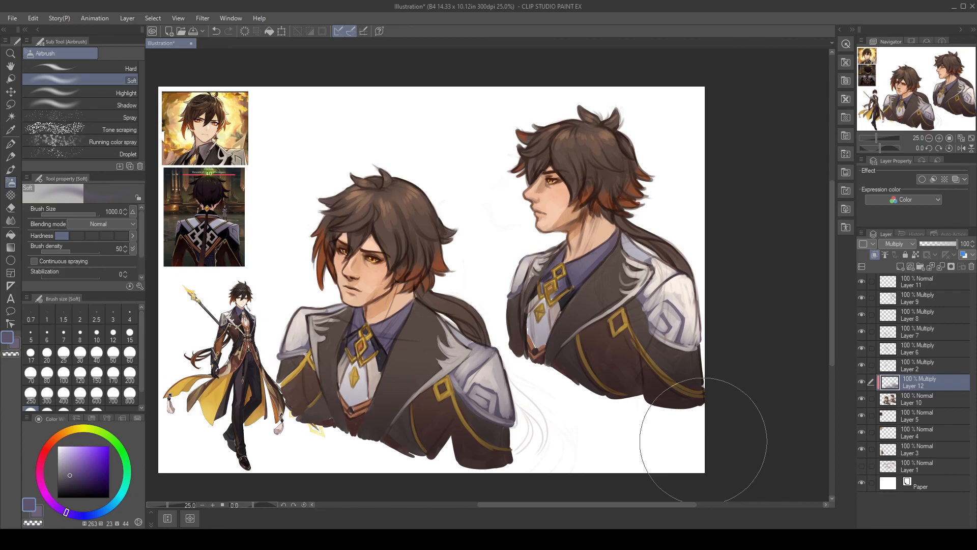
# Step: Add a new layer between Layer 10 and Layer 5 and sample a dark brown from the profile figure's coat
pyautogui.click(938, 403)
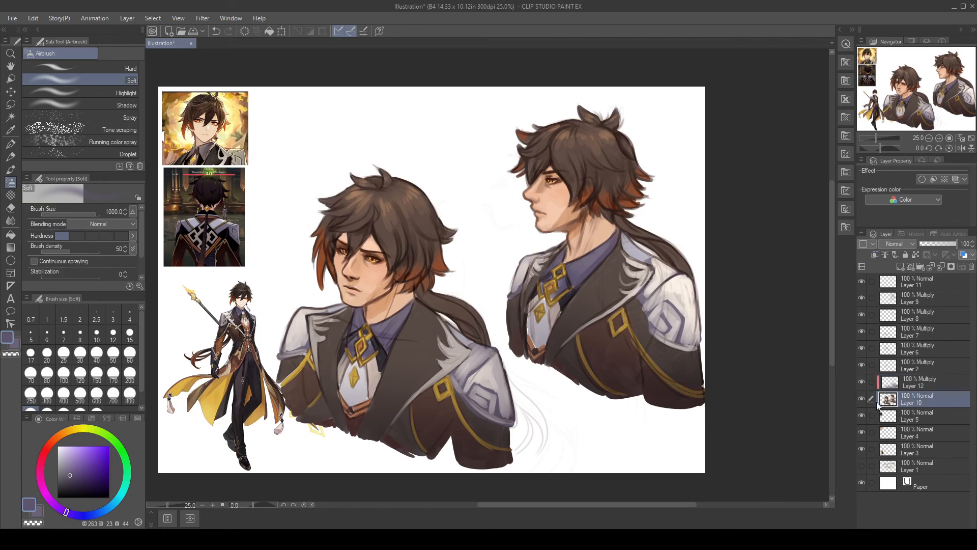
pyautogui.click(942, 411)
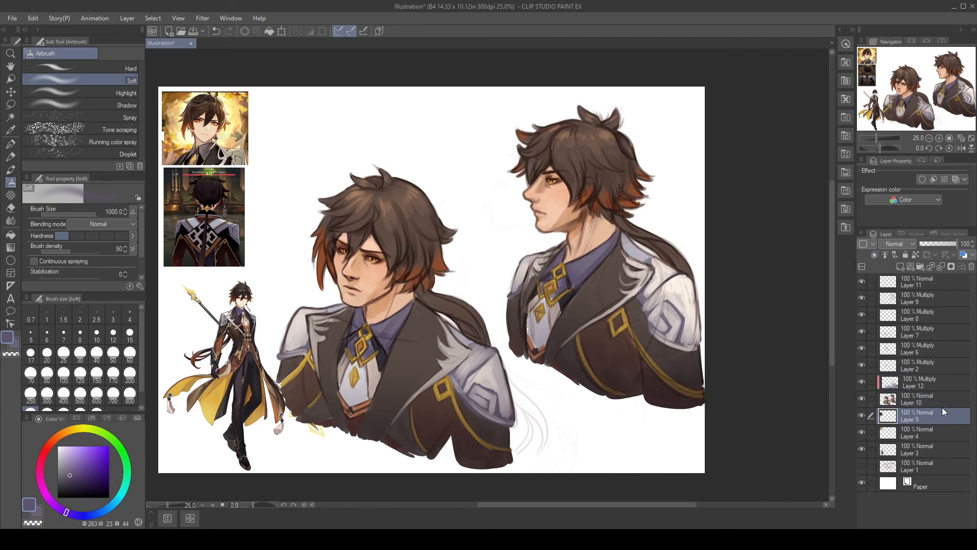
pyautogui.click(900, 266)
pyautogui.keyDown('alt'); pyautogui.click(573, 316); pyautogui.keyUp('alt')
# Step: Paint dark brown under both figures' coats and collars on the new layer, using the Dense watercolor brush at size 60
pyautogui.moveTo(556, 319); pyautogui.dragTo(592, 297)
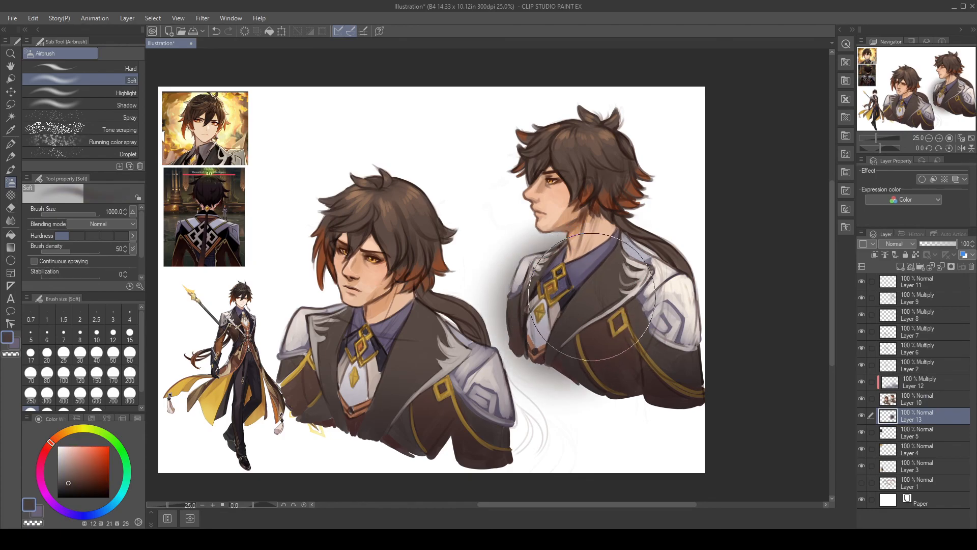
pyautogui.hotkey('ctrl', 'z')
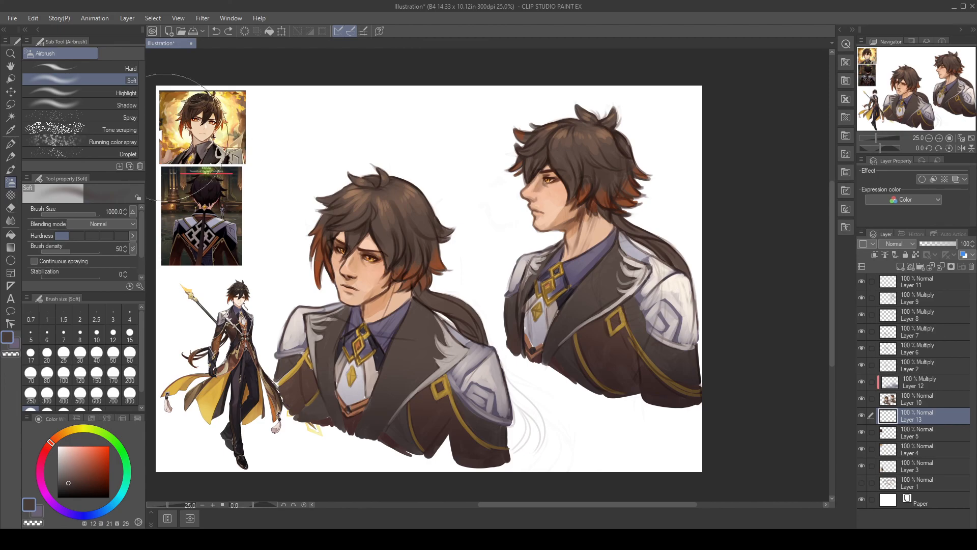
pyautogui.click(10, 169)
pyautogui.moveTo(550, 299)
pyautogui.mouseDown()
pyautogui.moveTo(532, 308)
pyautogui.moveTo(548, 270)
pyautogui.moveTo(537, 344)
pyautogui.mouseUp()
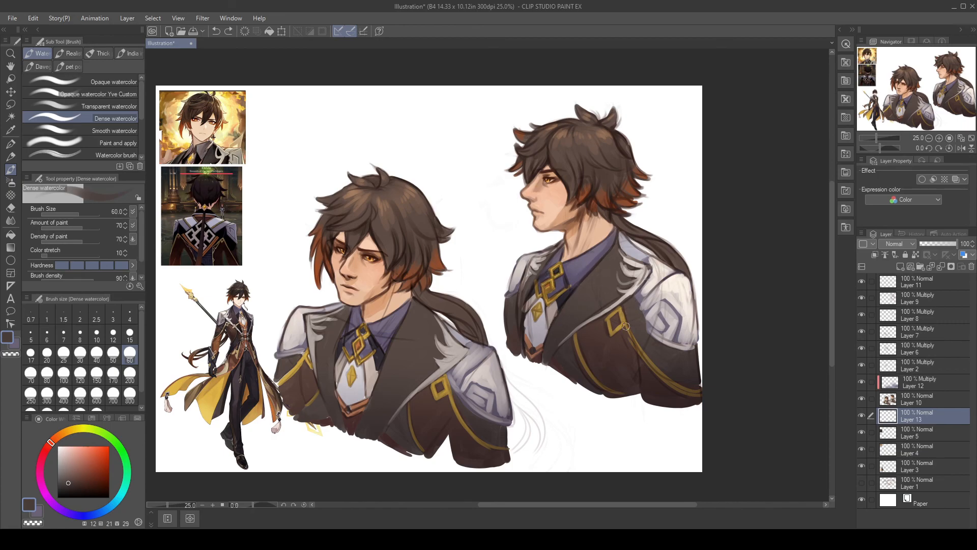
pyautogui.moveTo(370, 385); pyautogui.dragTo(360, 408)
pyautogui.moveTo(365, 361)
pyautogui.mouseDown()
pyautogui.moveTo(365, 370)
pyautogui.moveTo(360, 356)
pyautogui.mouseUp()
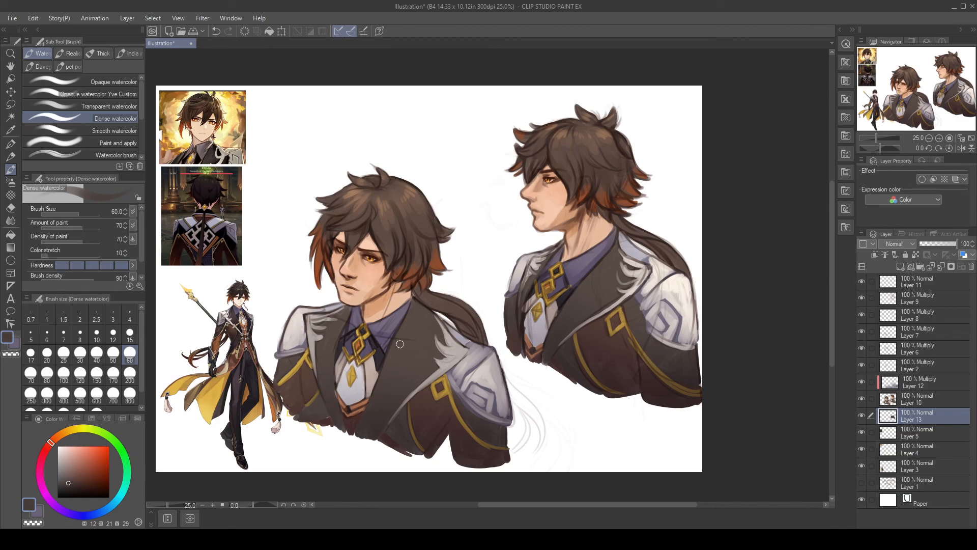
pyautogui.moveTo(441, 343); pyautogui.dragTo(453, 362)
pyautogui.moveTo(335, 415); pyautogui.dragTo(408, 443)
# Step: On Layer 10, sample a dark brown from the three-quarter figure's hair and shade both figures' ponytails
pyautogui.click(936, 281)
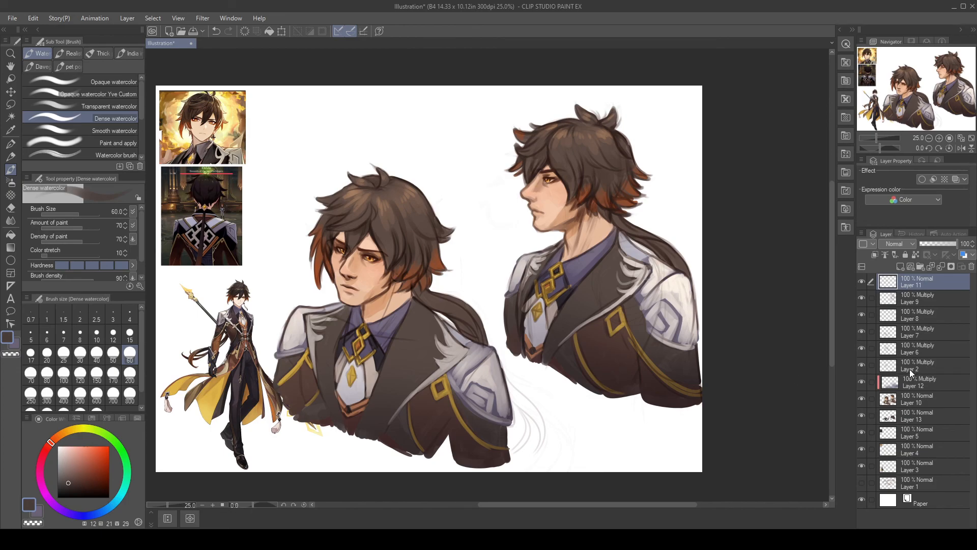
pyautogui.click(920, 395)
pyautogui.keyDown('alt'); pyautogui.click(363, 227); pyautogui.keyUp('alt')
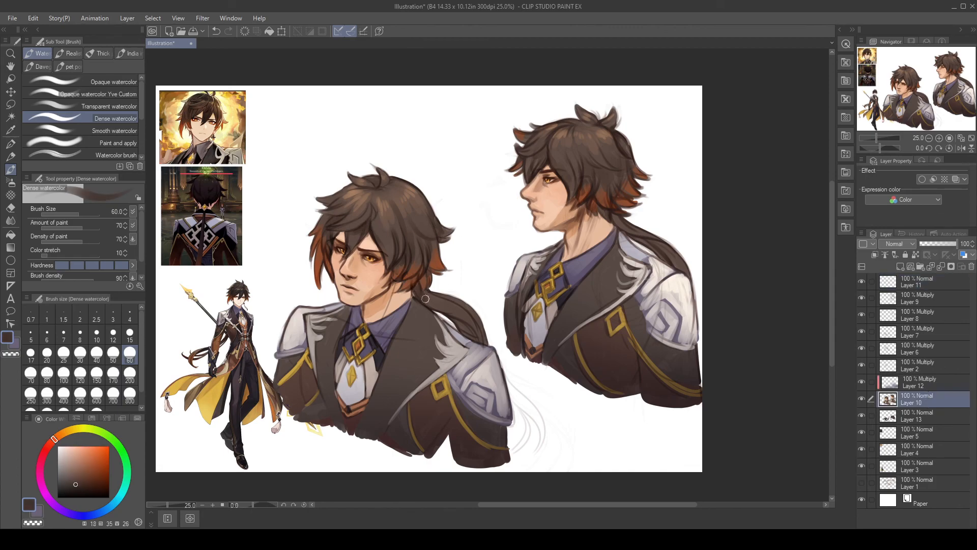
pyautogui.moveTo(453, 319)
pyautogui.mouseDown()
pyautogui.moveTo(467, 338)
pyautogui.moveTo(419, 288)
pyautogui.moveTo(480, 329)
pyautogui.moveTo(456, 304)
pyautogui.moveTo(486, 350)
pyautogui.mouseUp()
pyautogui.hotkey('ctrl', 'z')
pyautogui.hotkey('ctrl', 'z')
pyautogui.moveTo(449, 302); pyautogui.dragTo(485, 345)
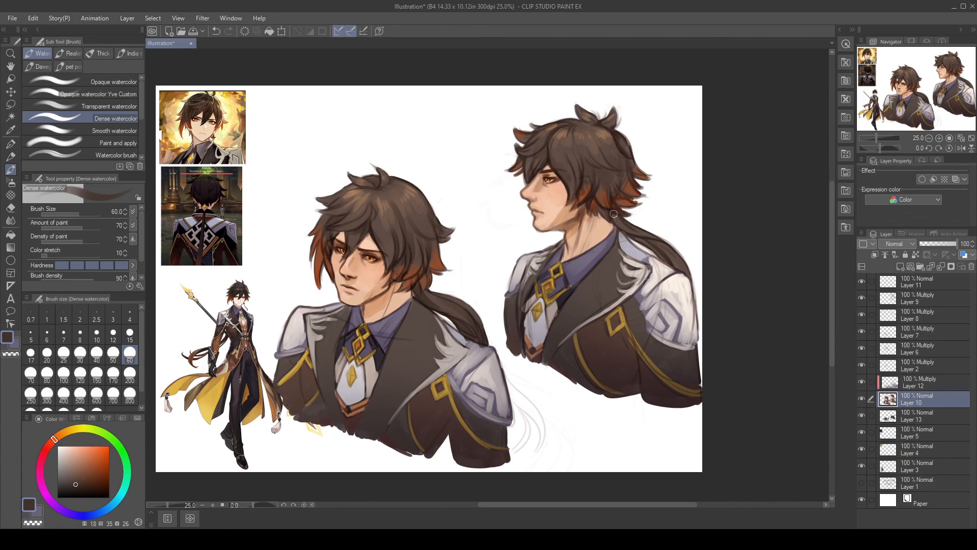
pyautogui.moveTo(630, 233); pyautogui.dragTo(676, 256)
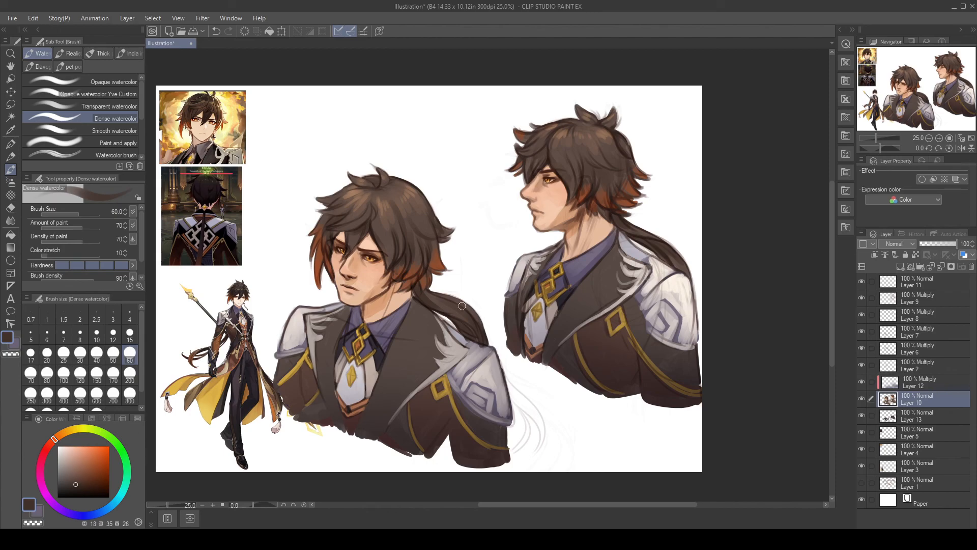
pyautogui.moveTo(434, 295); pyautogui.dragTo(467, 310)
# Step: Sample light greyish purples from the three-quarter figure's shoulder, set the brush size to 30 and touch up its edge beside the ponytail
pyautogui.keyDown('alt'); pyautogui.click(468, 337); pyautogui.keyUp('alt')
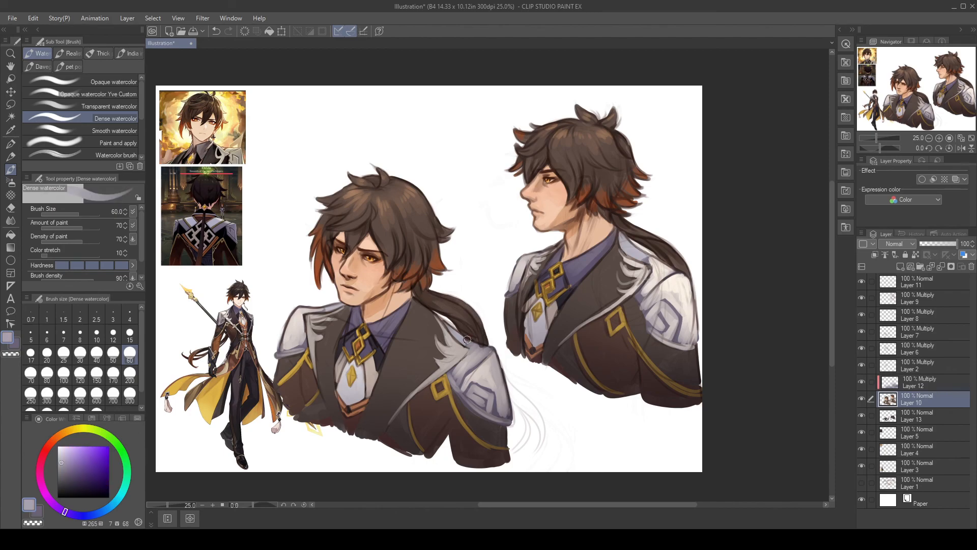
pyautogui.press('[')
pyautogui.press('[')
pyautogui.press('[')
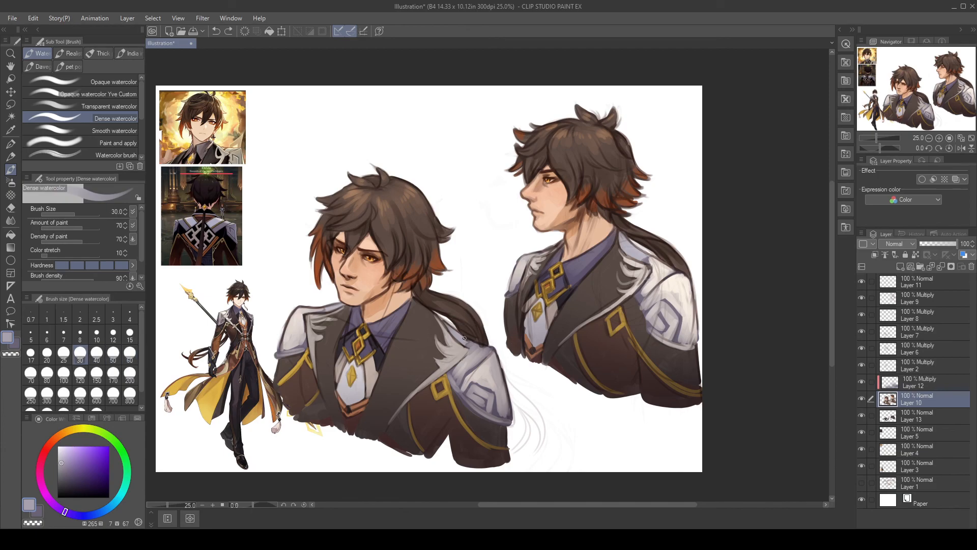
pyautogui.keyDown('alt'); pyautogui.click(480, 346); pyautogui.keyUp('alt')
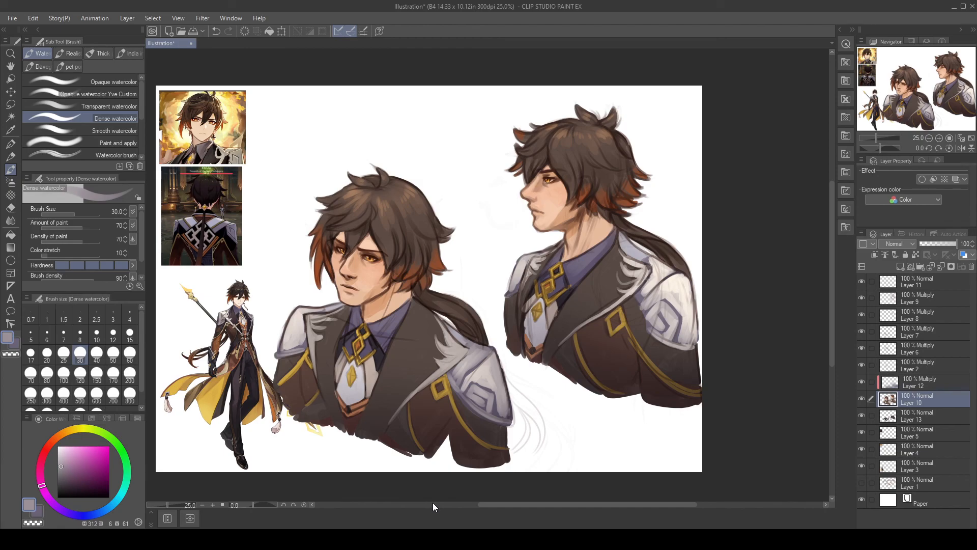
# Step: Sample light peach skin tones, set the brush size to 50 and brighten the three-quarter figure's face just below the eyes
pyautogui.keyDown('alt'); pyautogui.click(354, 253); pyautogui.keyUp('alt')
pyautogui.press(']')
pyautogui.press(']')
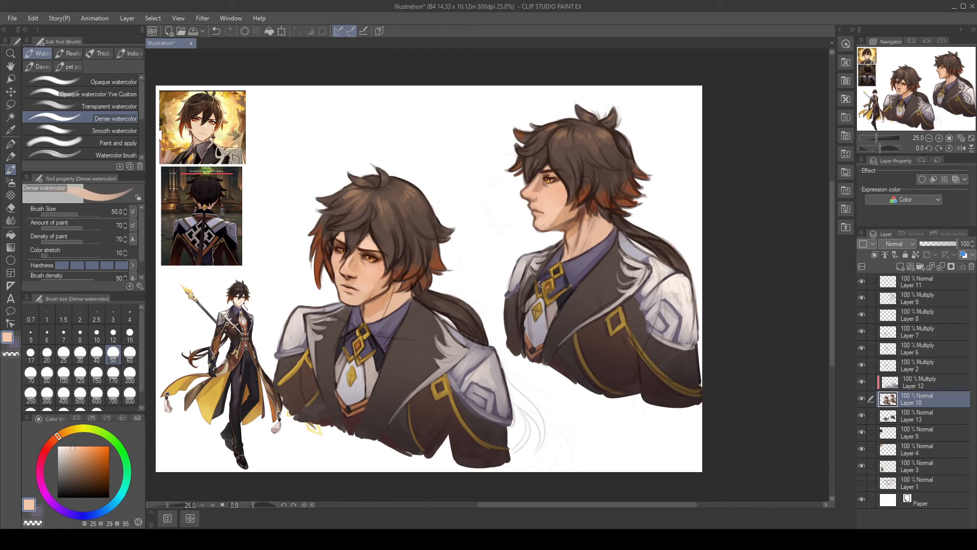
pyautogui.hotkey('ctrl', 'z')
pyautogui.moveTo(365, 267); pyautogui.dragTo(372, 265)
pyautogui.hotkey('ctrl', 'z')
pyautogui.keyDown('alt'); pyautogui.click(348, 252); pyautogui.keyUp('alt')
pyautogui.moveTo(342, 256); pyautogui.dragTo(362, 265)
pyautogui.moveTo(365, 263); pyautogui.dragTo(362, 265)
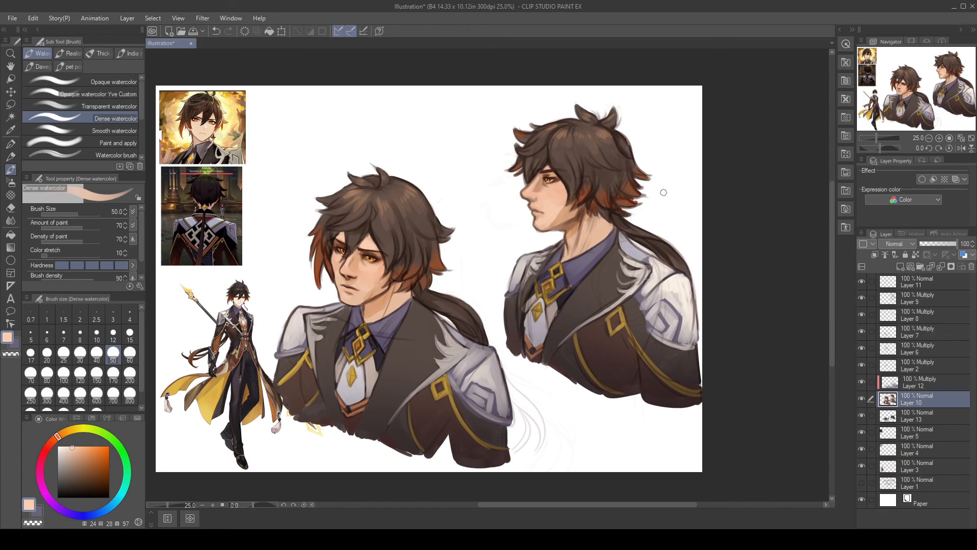